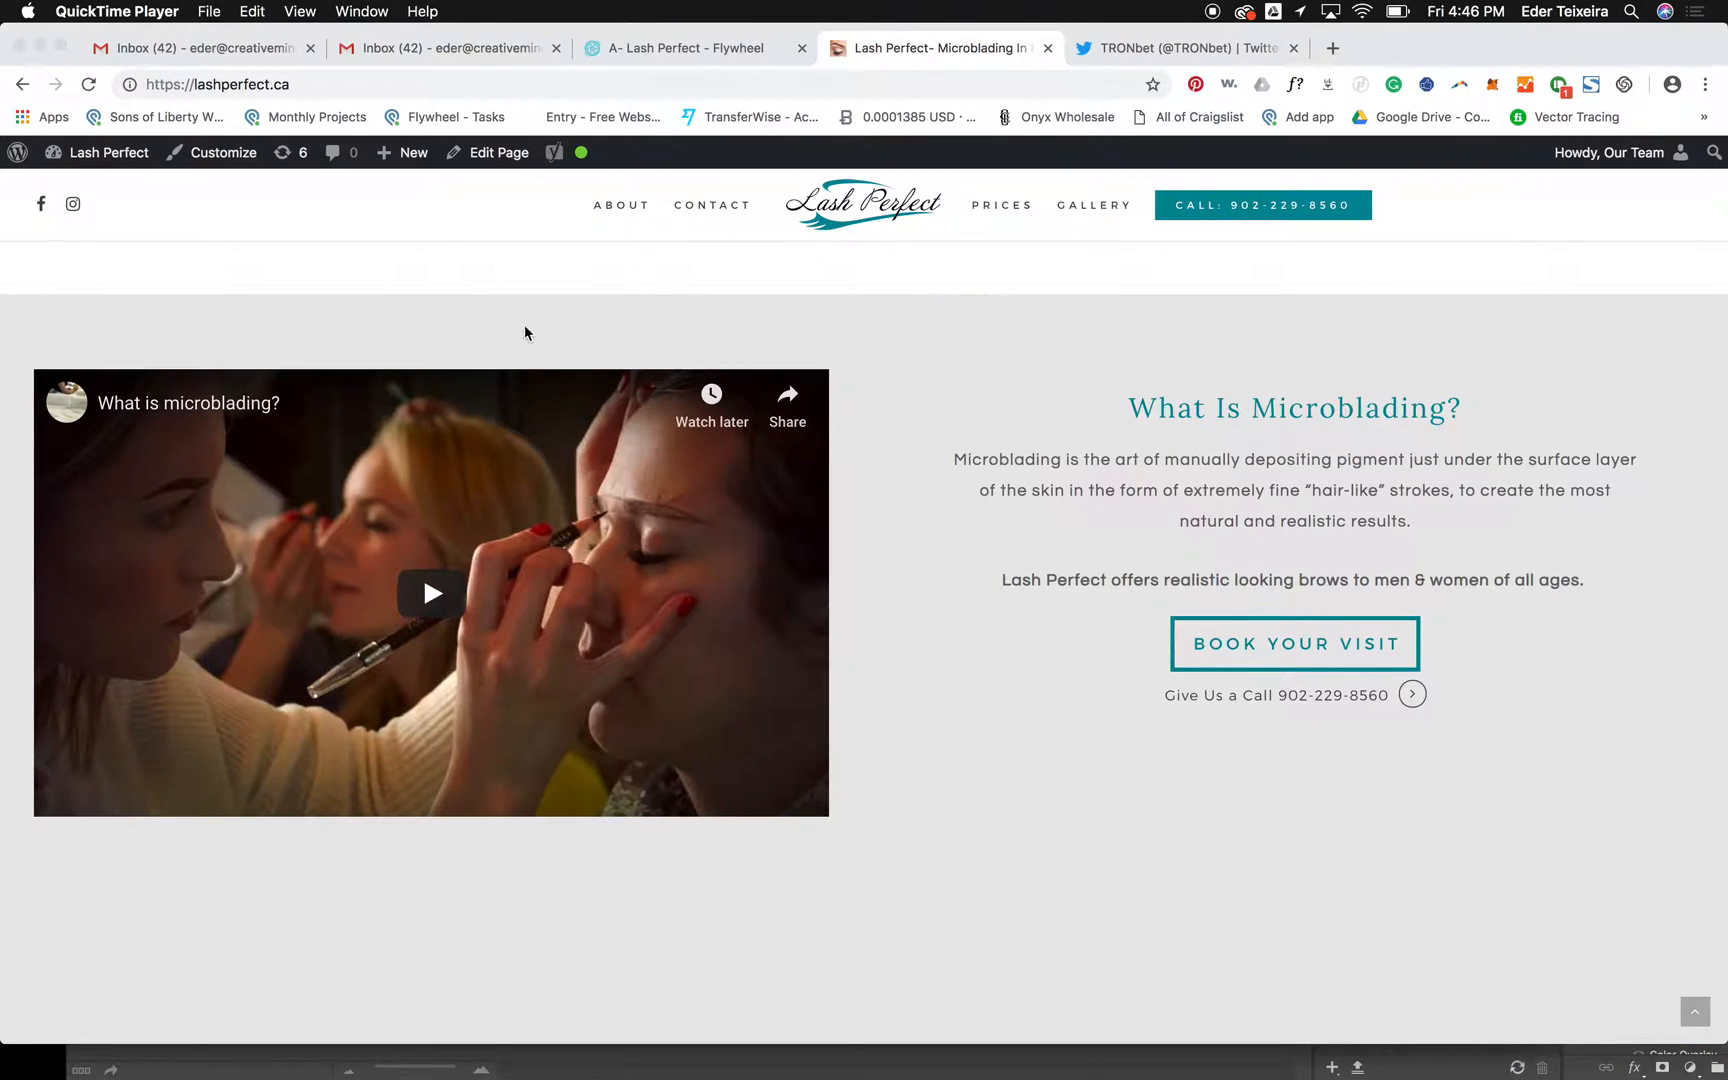
- Open the Lash Perfect home page in the page editor
scroll(563, 580, "down", 2)
scroll(585, 584, "up", 1)
scroll(585, 584, "up", 2)
left_click(504, 160)
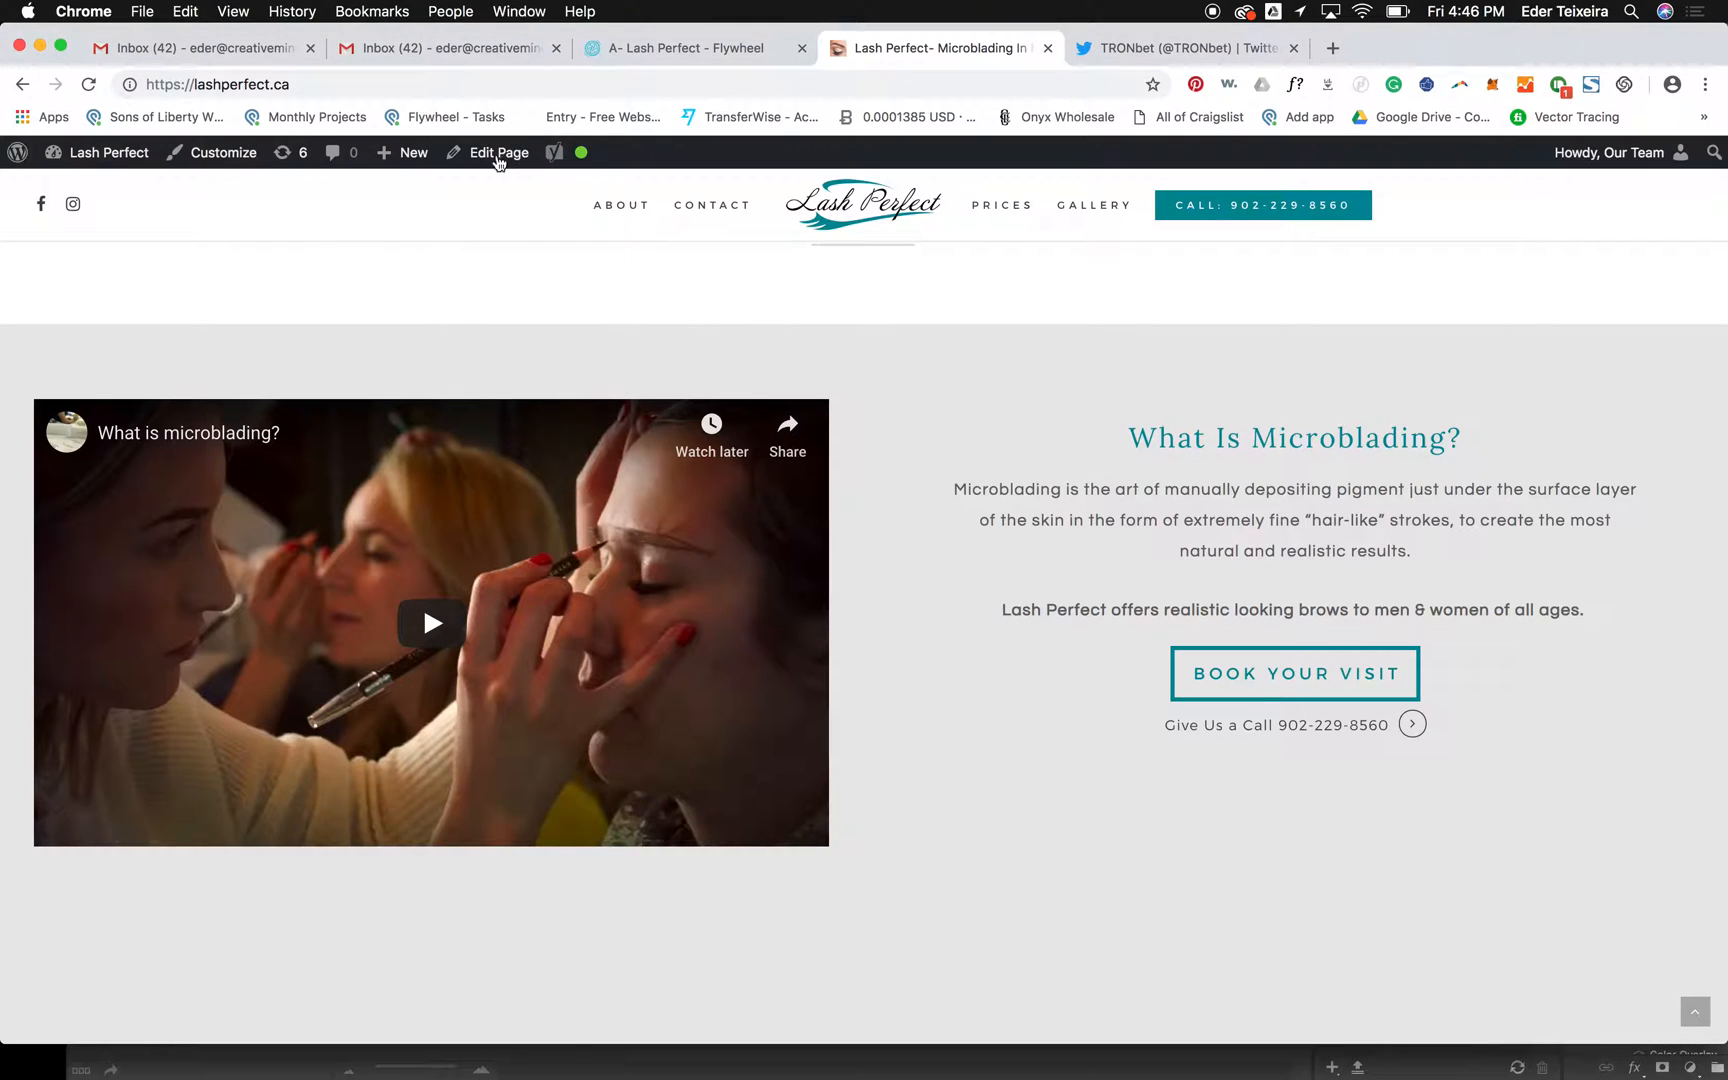
left_click(494, 160)
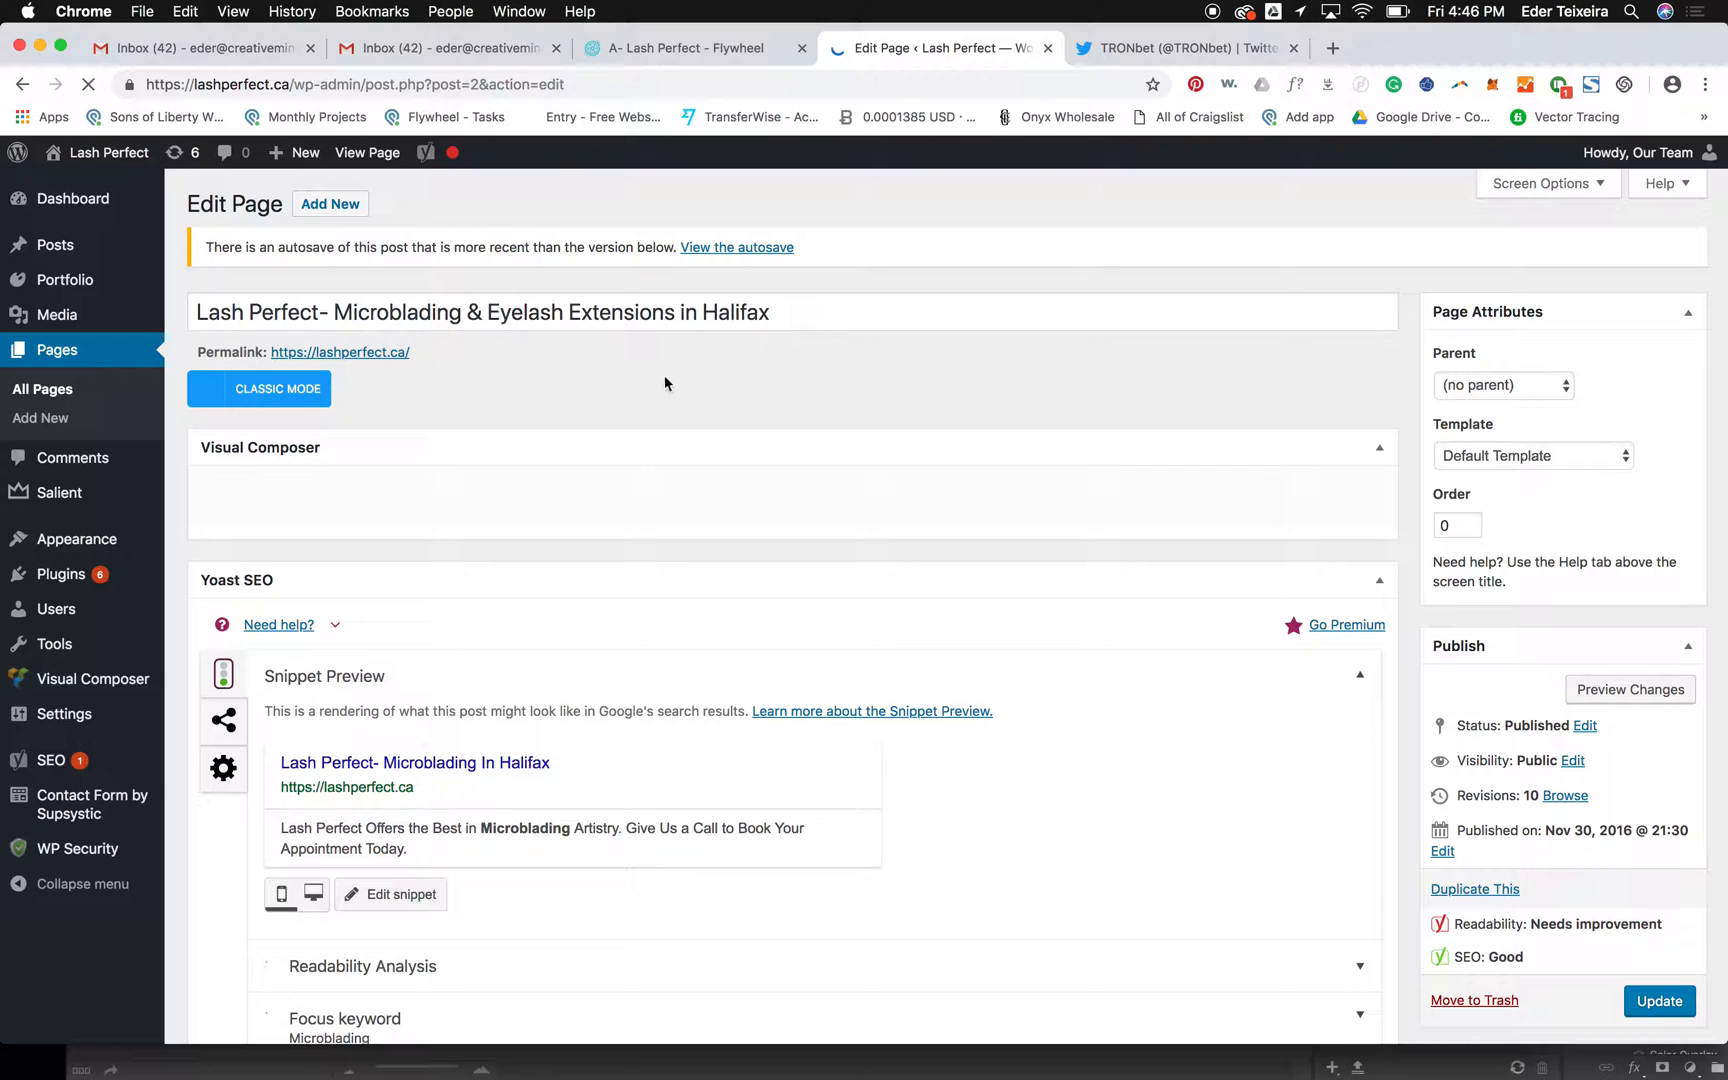
- Check the dividing height of the divider above the Book Your Visit button in the microblading row, leaving its settings unchanged
scroll(490, 657, "down", 10)
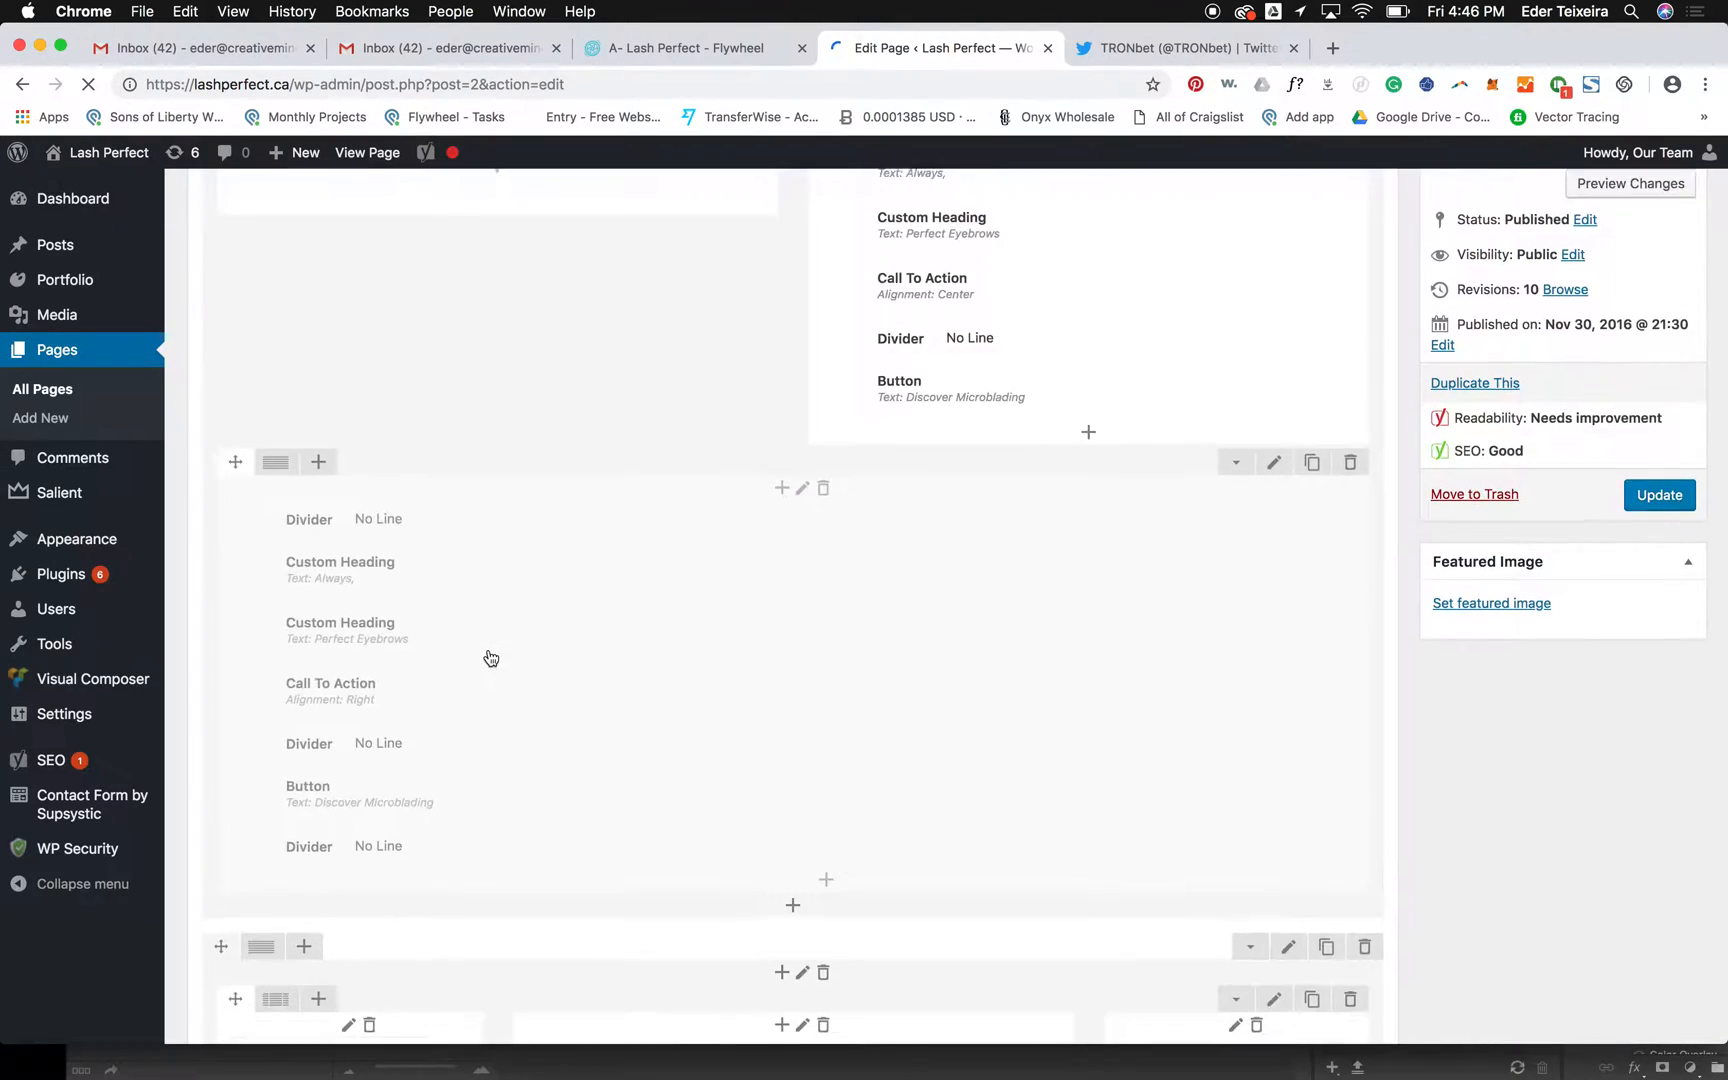
scroll(490, 657, "down", 1)
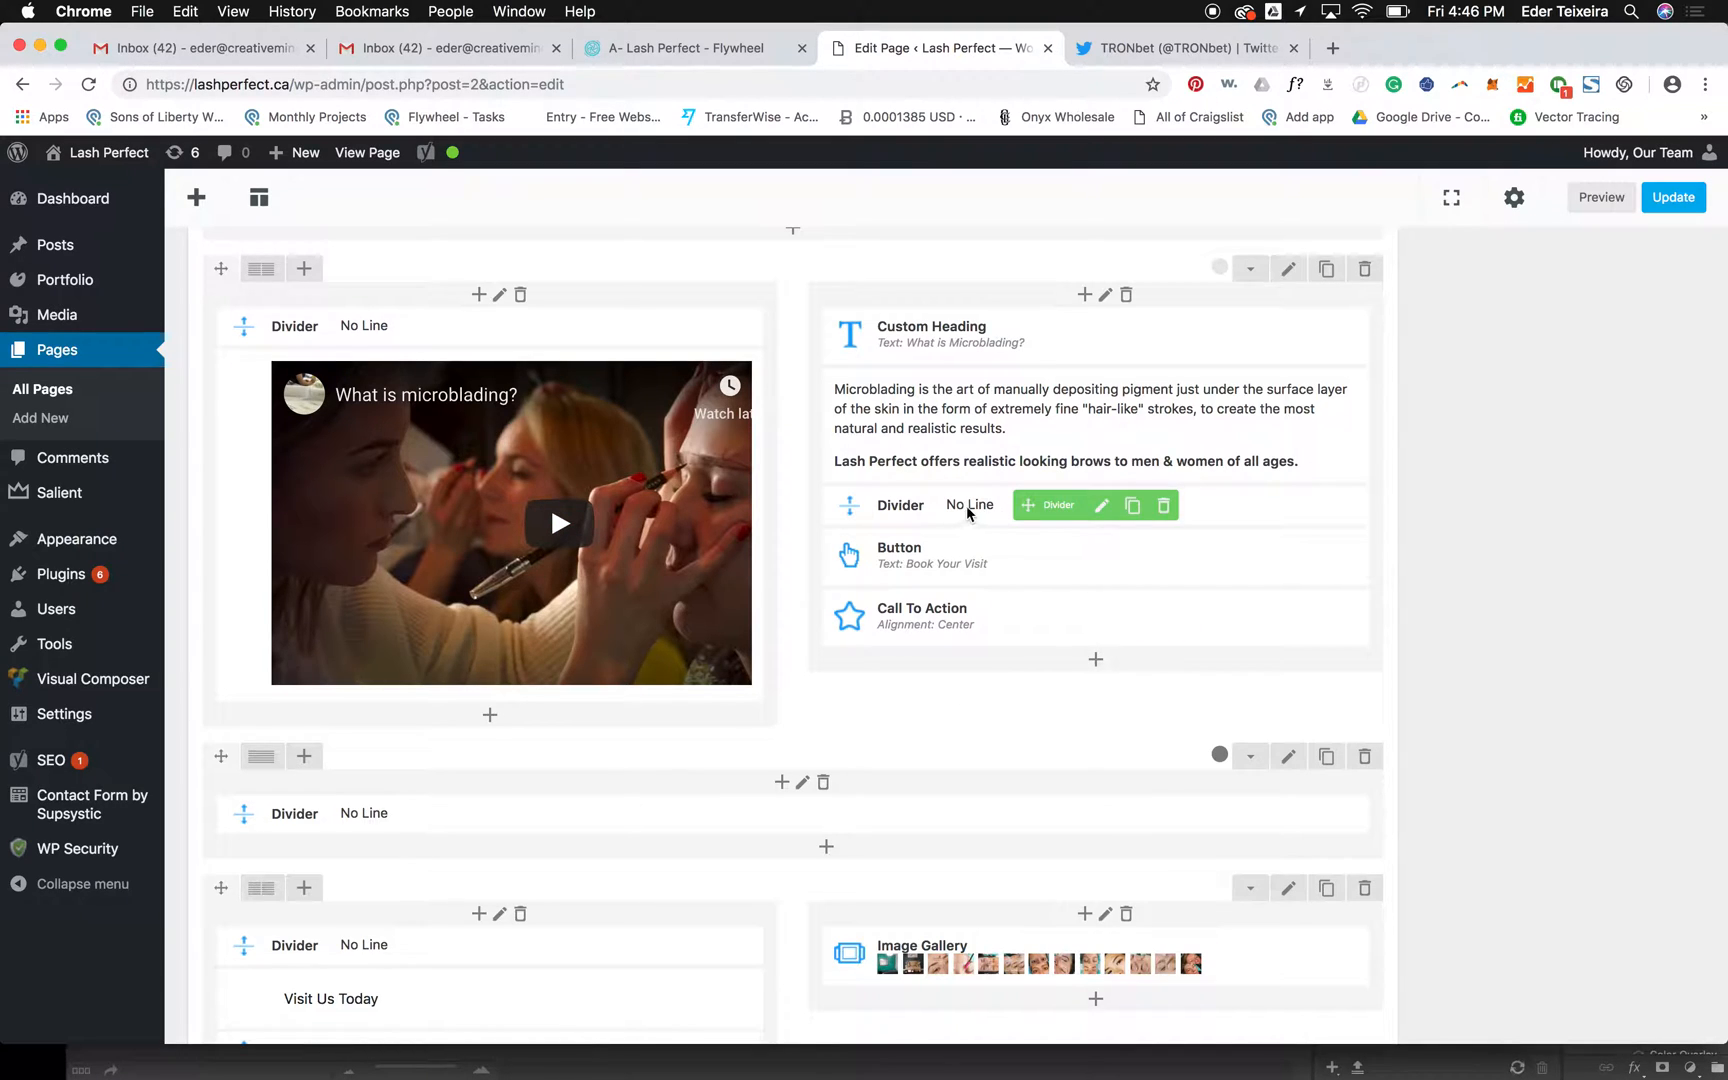
mouse_move(957, 513)
left_mouse_down()
mouse_move(957, 656)
mouse_move(885, 661)
mouse_move(893, 492)
left_mouse_up()
left_click(1104, 506)
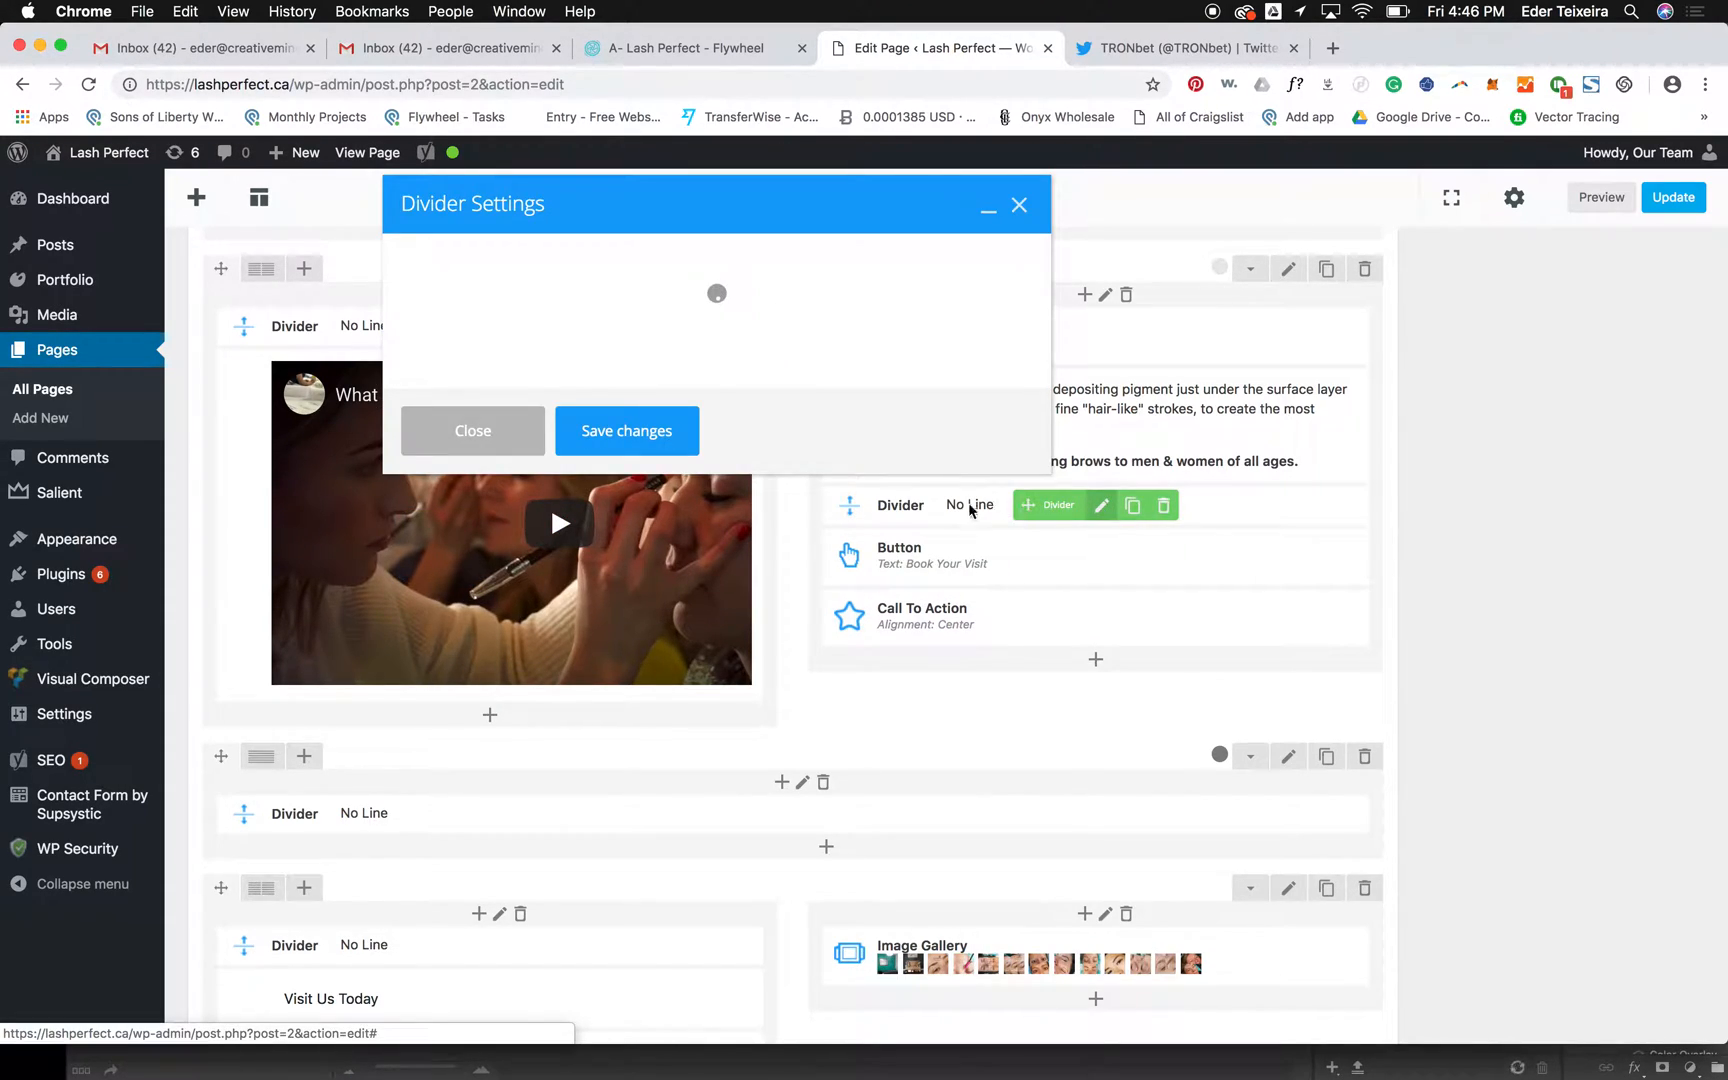
left_click(432, 302)
left_click_drag(432, 302, 381, 296)
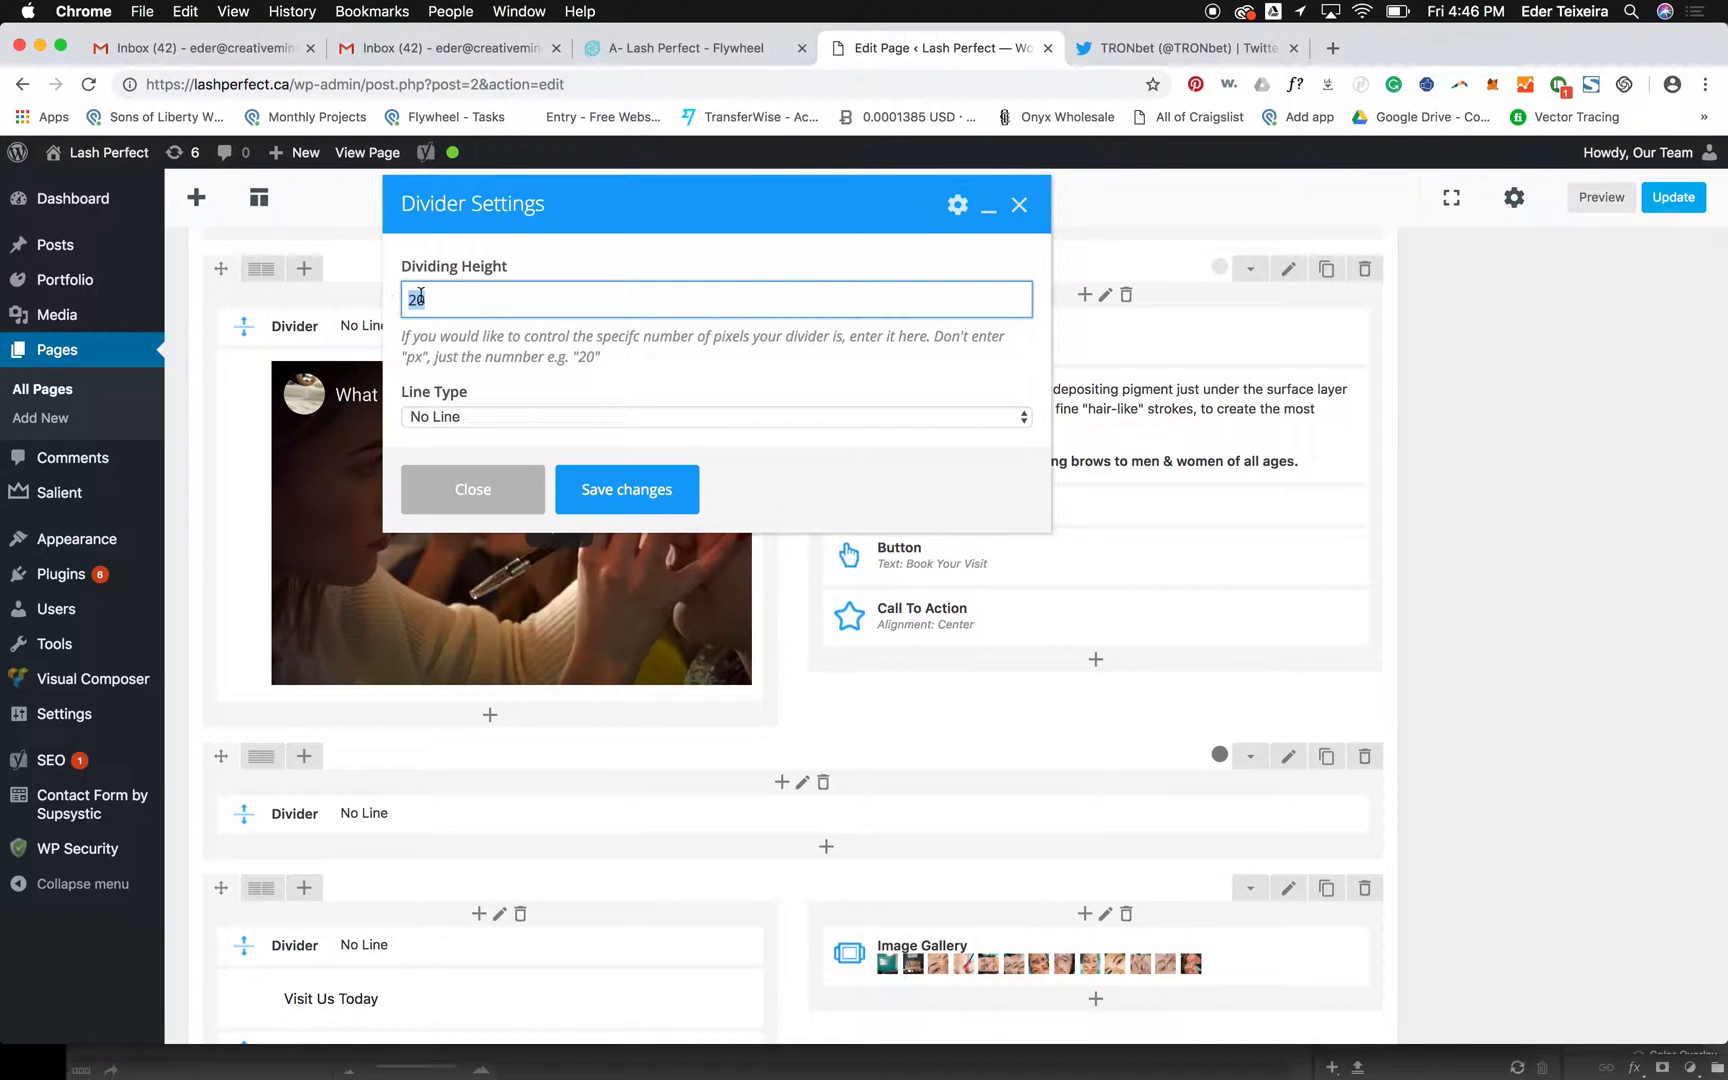
left_click(472, 483)
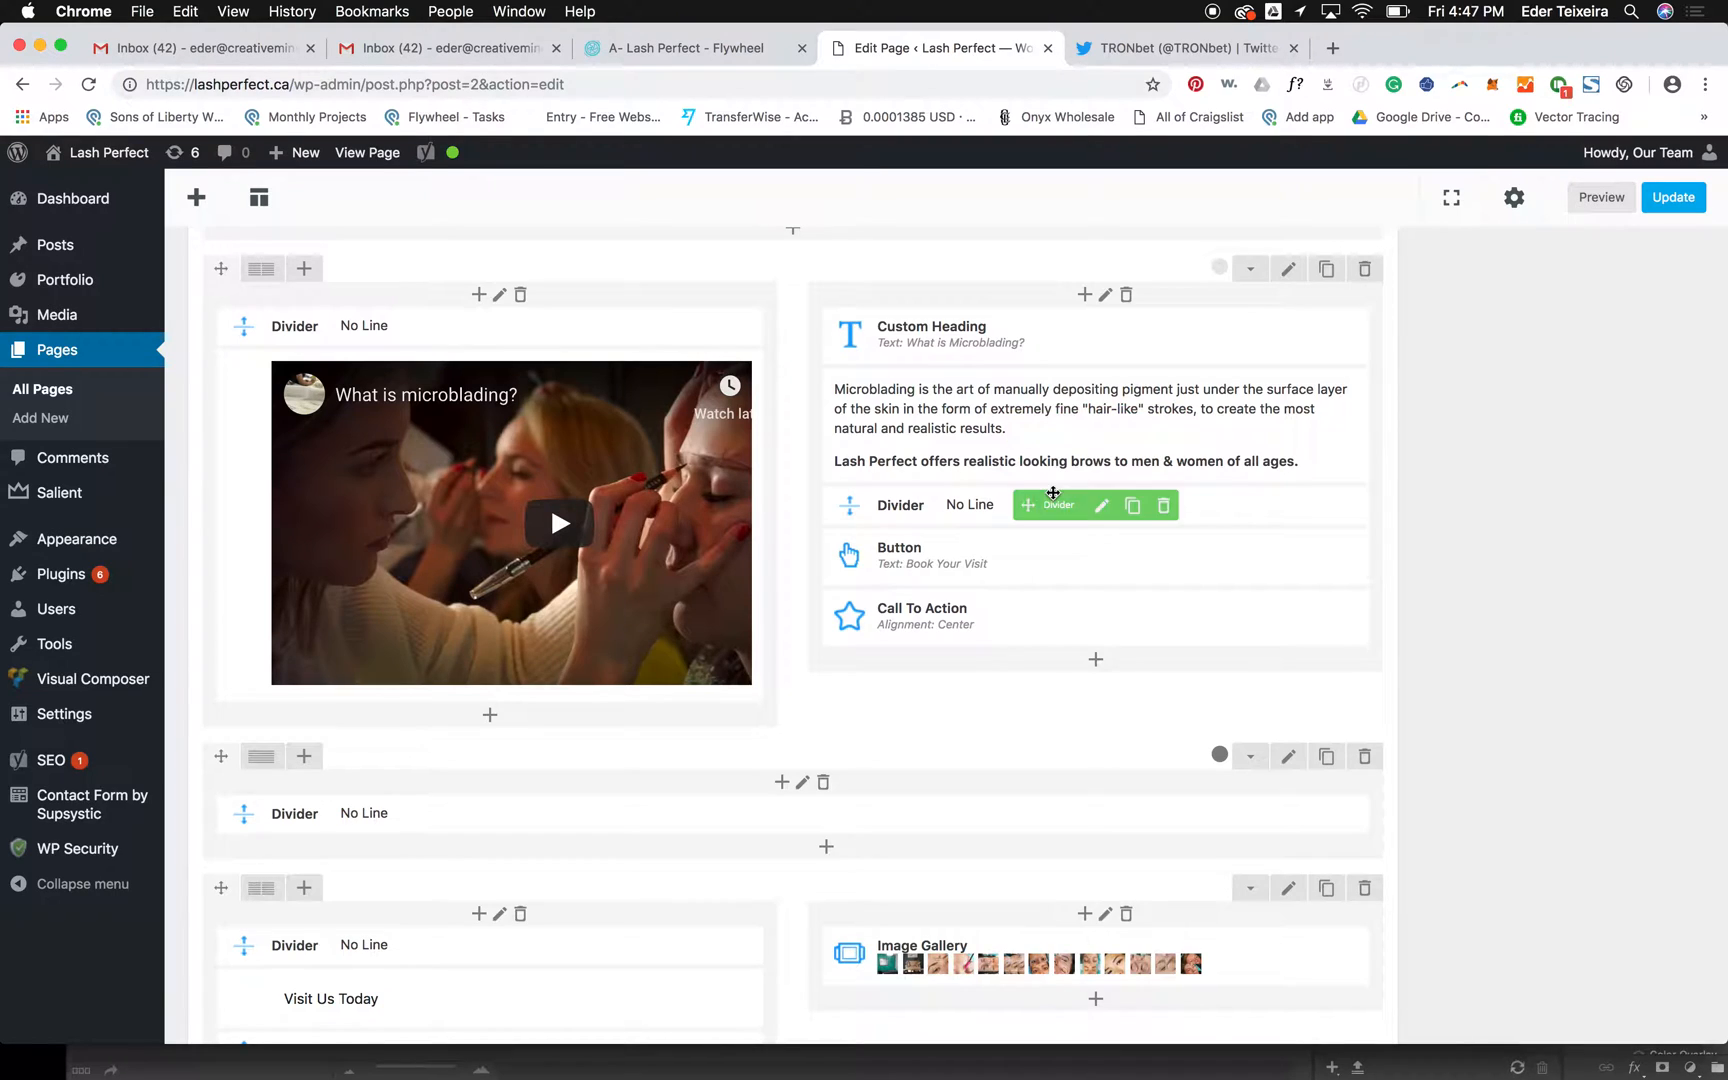
- Preview the page and examine the gap between the bold text and the Book Your Visit button under What Is Microblading?
left_click(1584, 201)
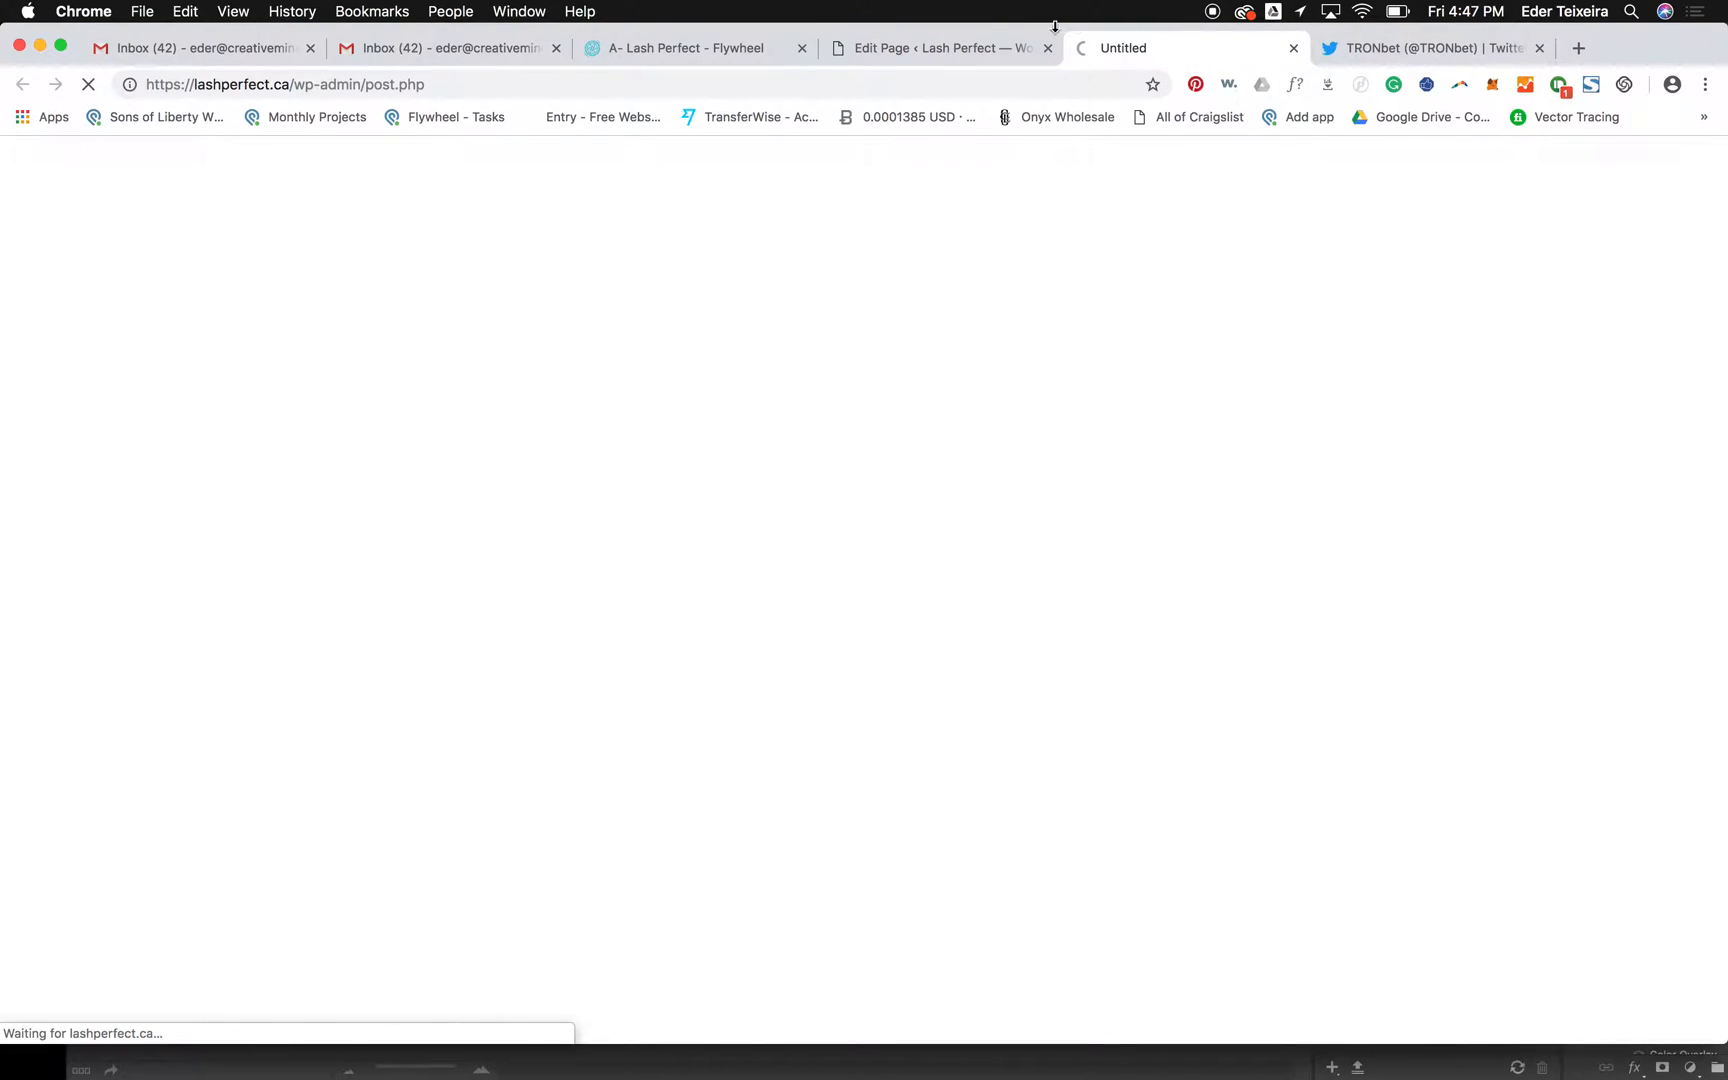
left_click(919, 43)
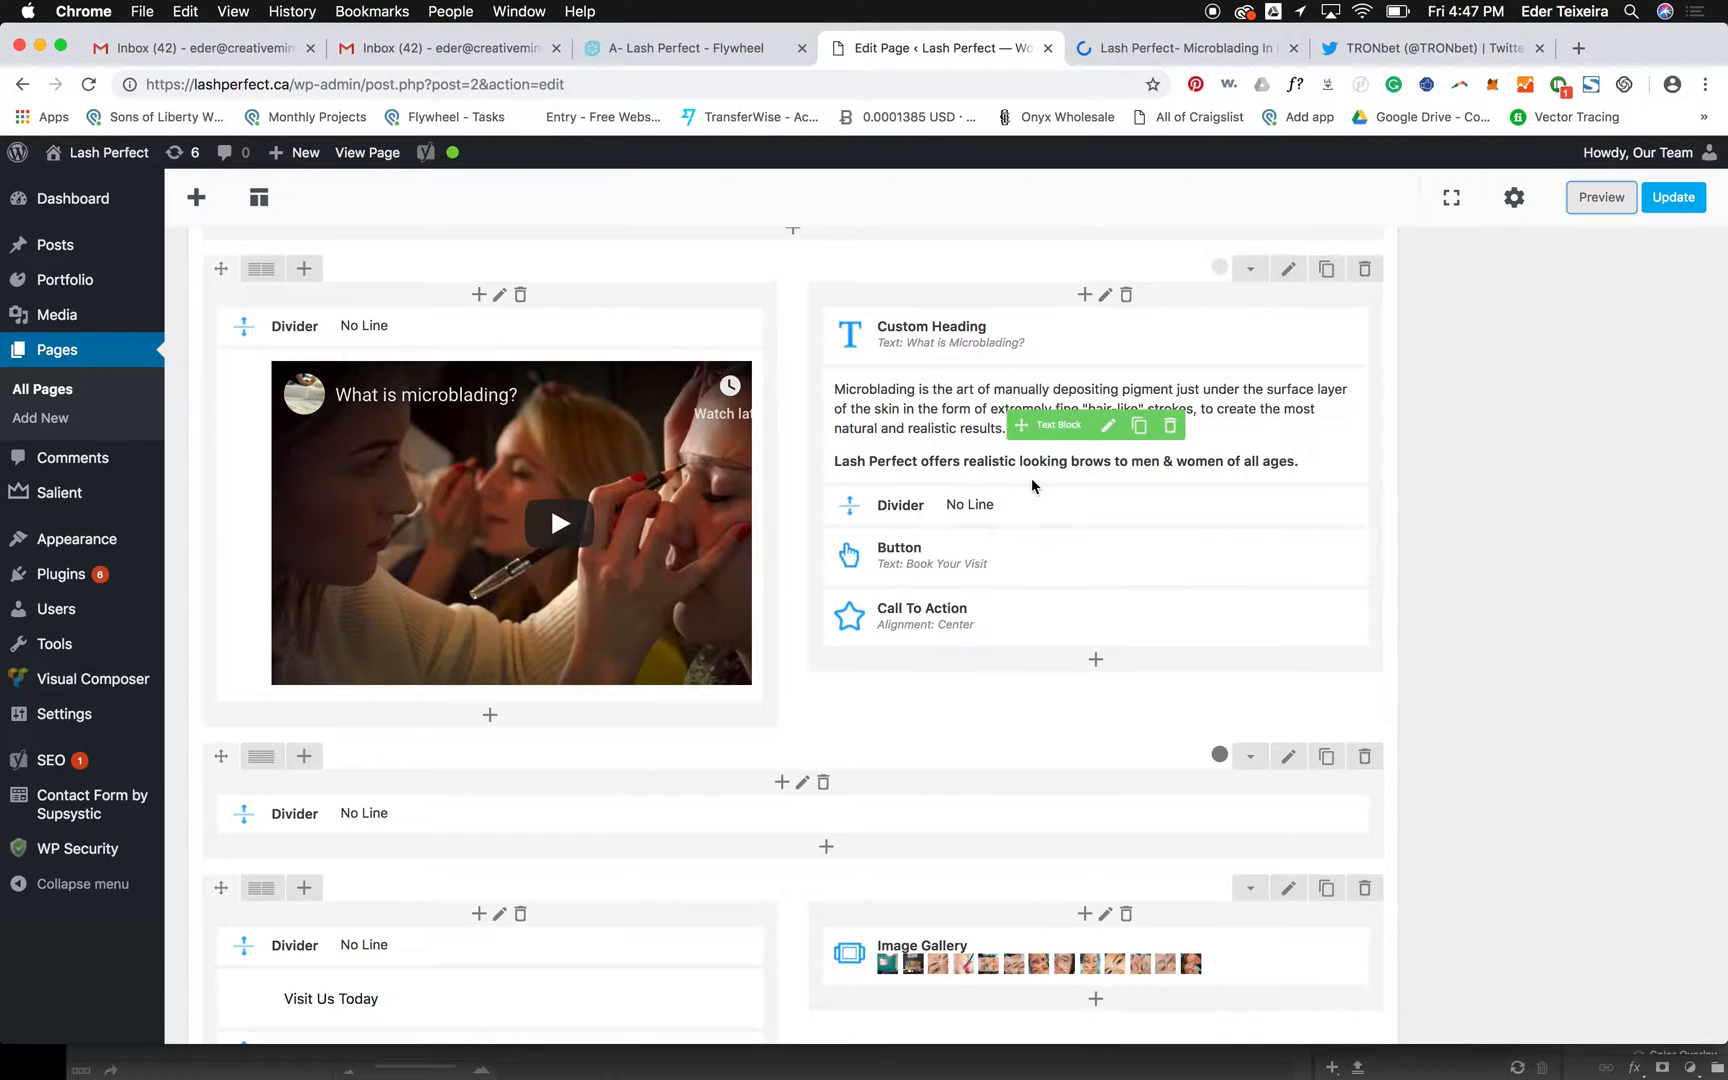
left_click(1100, 47)
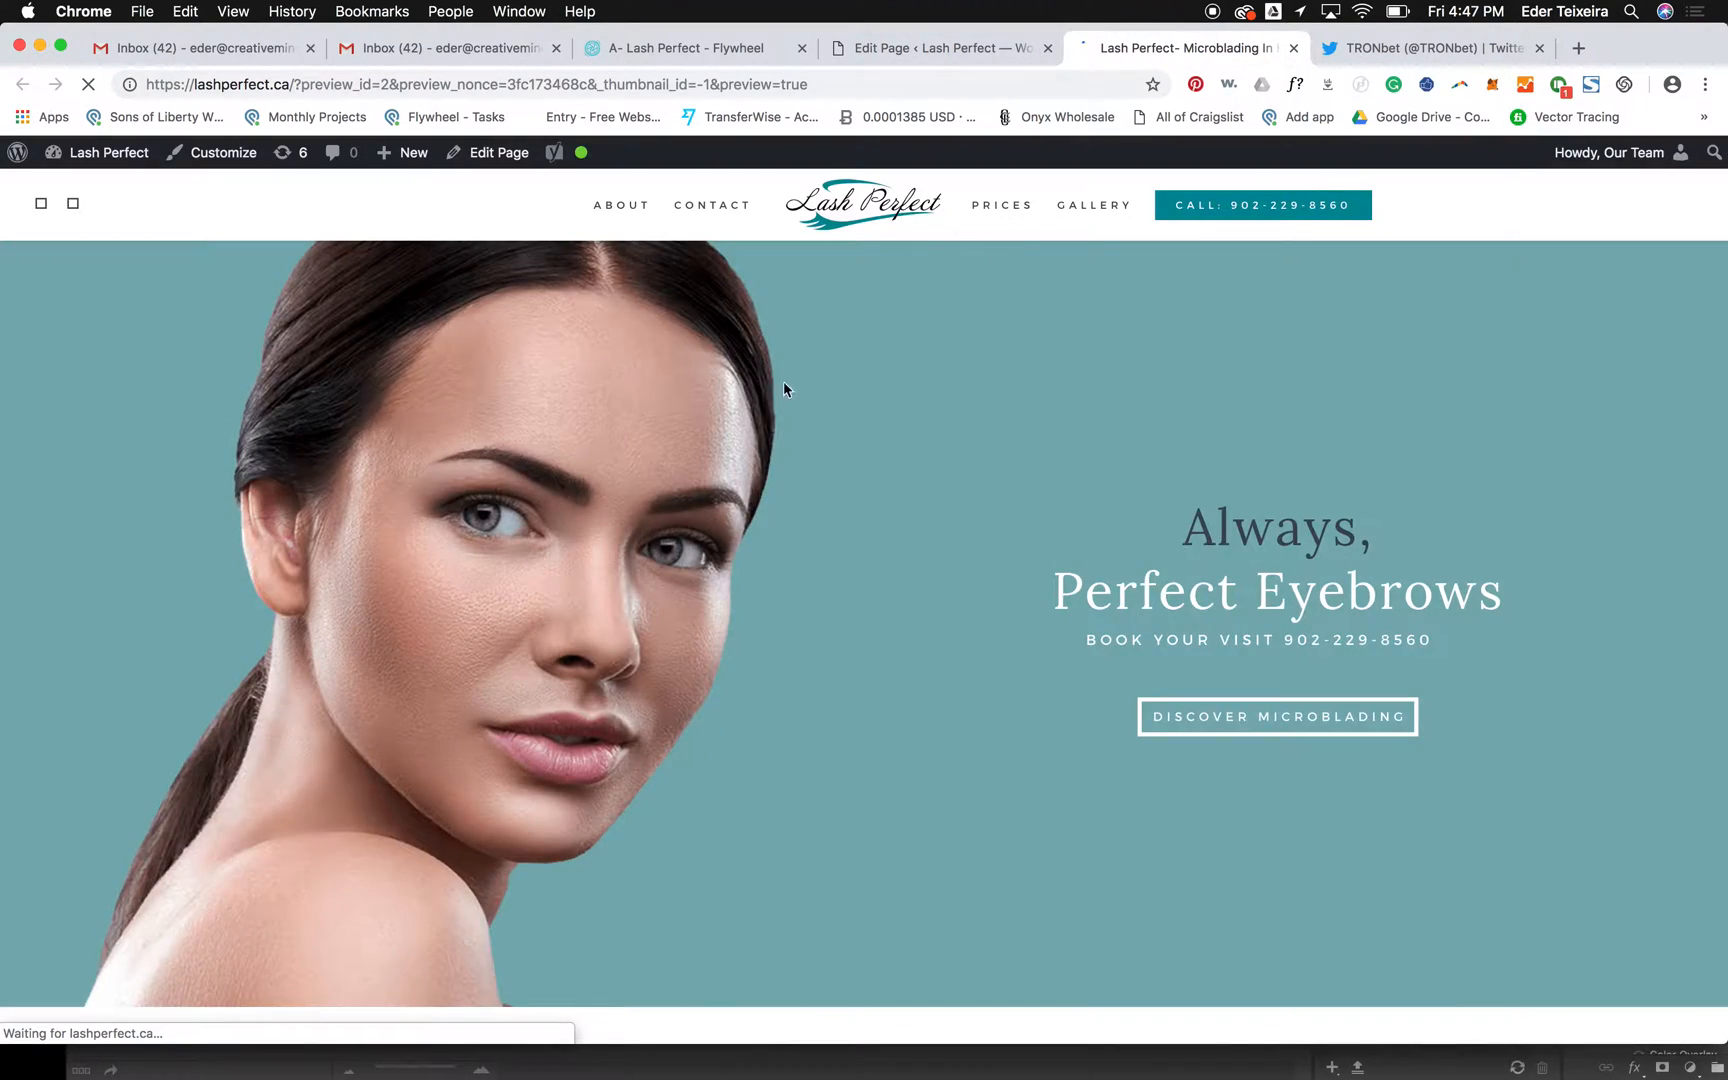
scroll(790, 390, "down", 5)
scroll(758, 404, "down", 6)
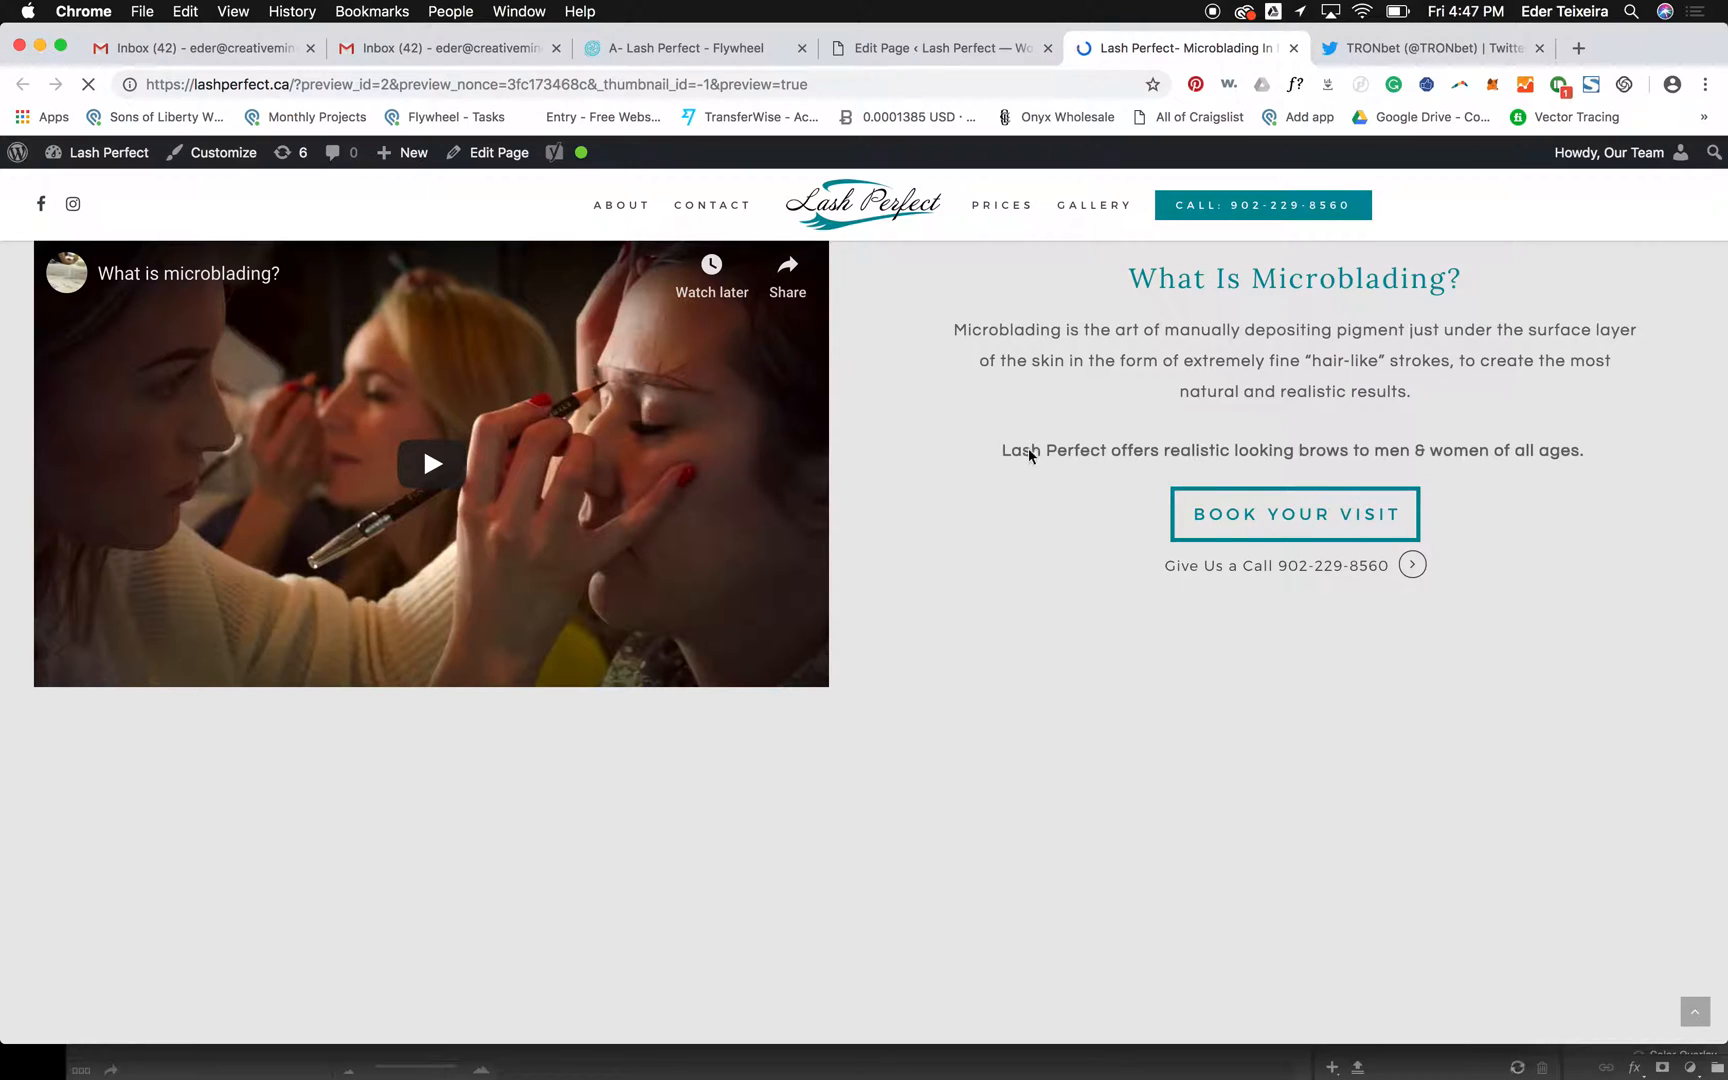
triple_click(1155, 460)
left_click(1229, 471)
- Return to the editor and set the dividing height of the divider above the Book Your Visit button to 50
left_click(901, 50)
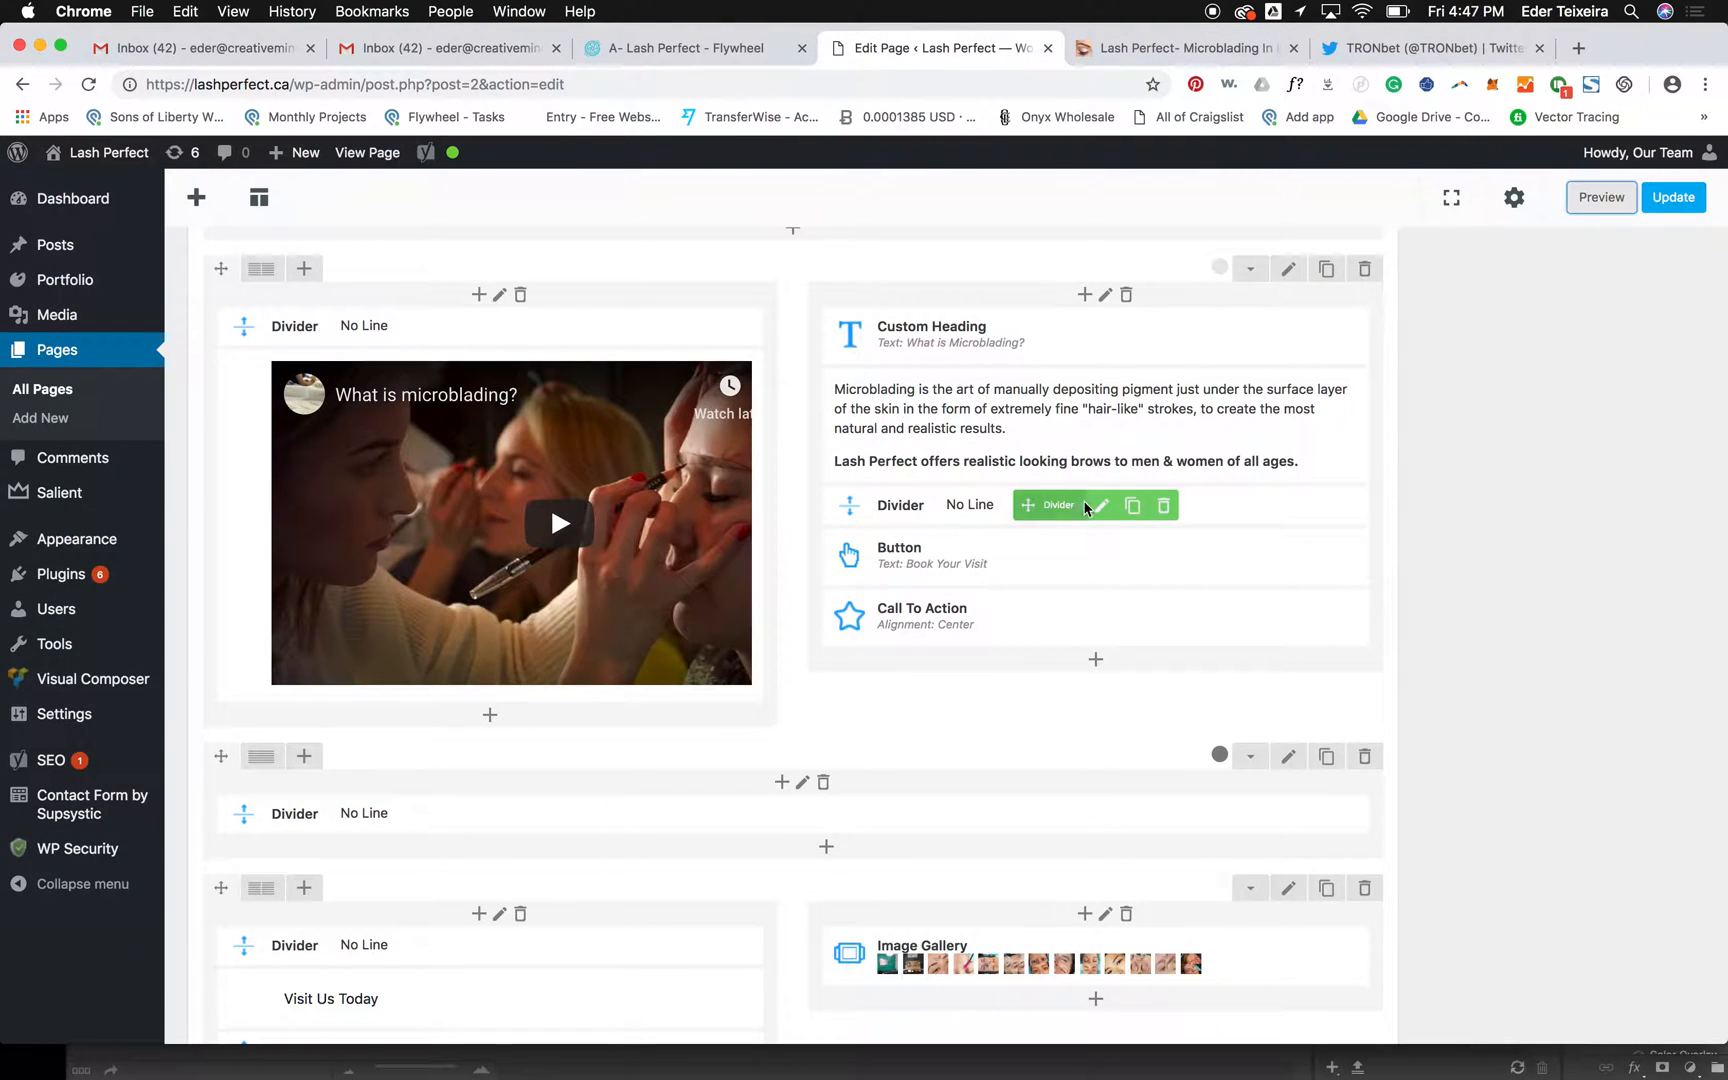
left_click(1101, 506)
left_click_drag(447, 300, 366, 312)
type("50")
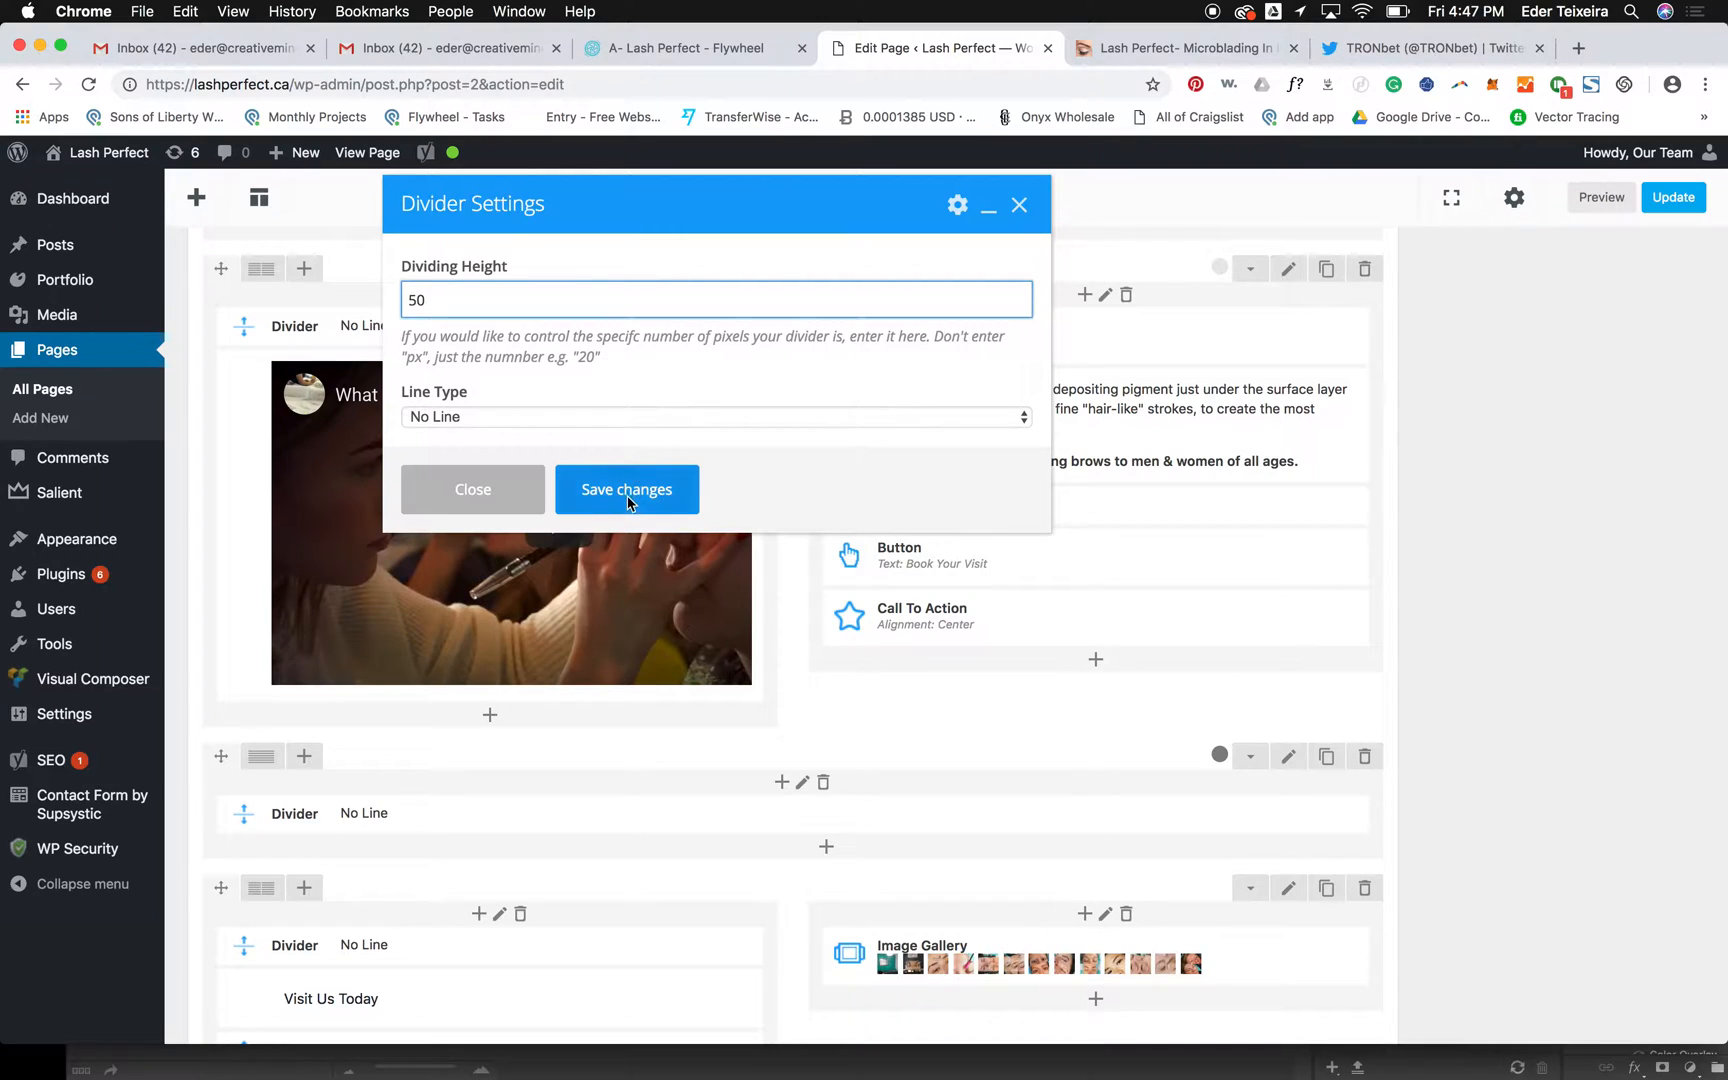
left_click(626, 489)
- Generate a fresh preview of the page to compare the spacing above the Book Your Visit button
left_click(1120, 48)
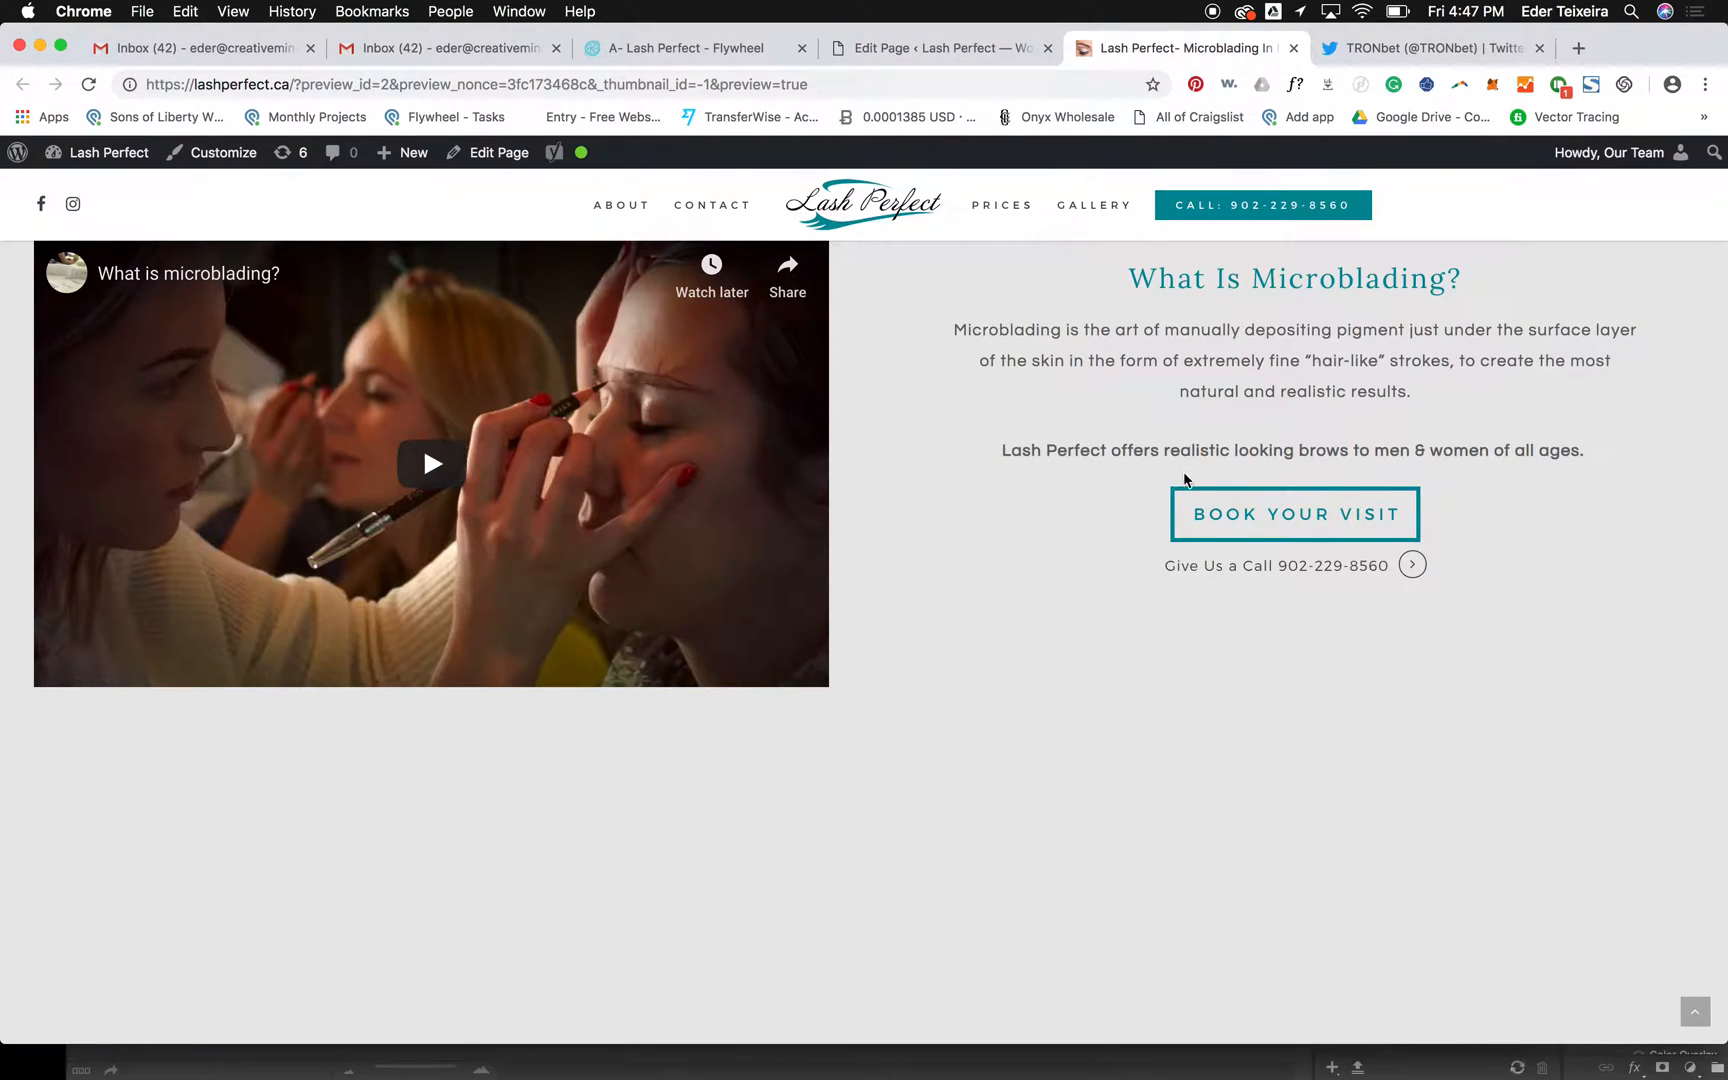
left_click(930, 48)
left_click(1599, 197)
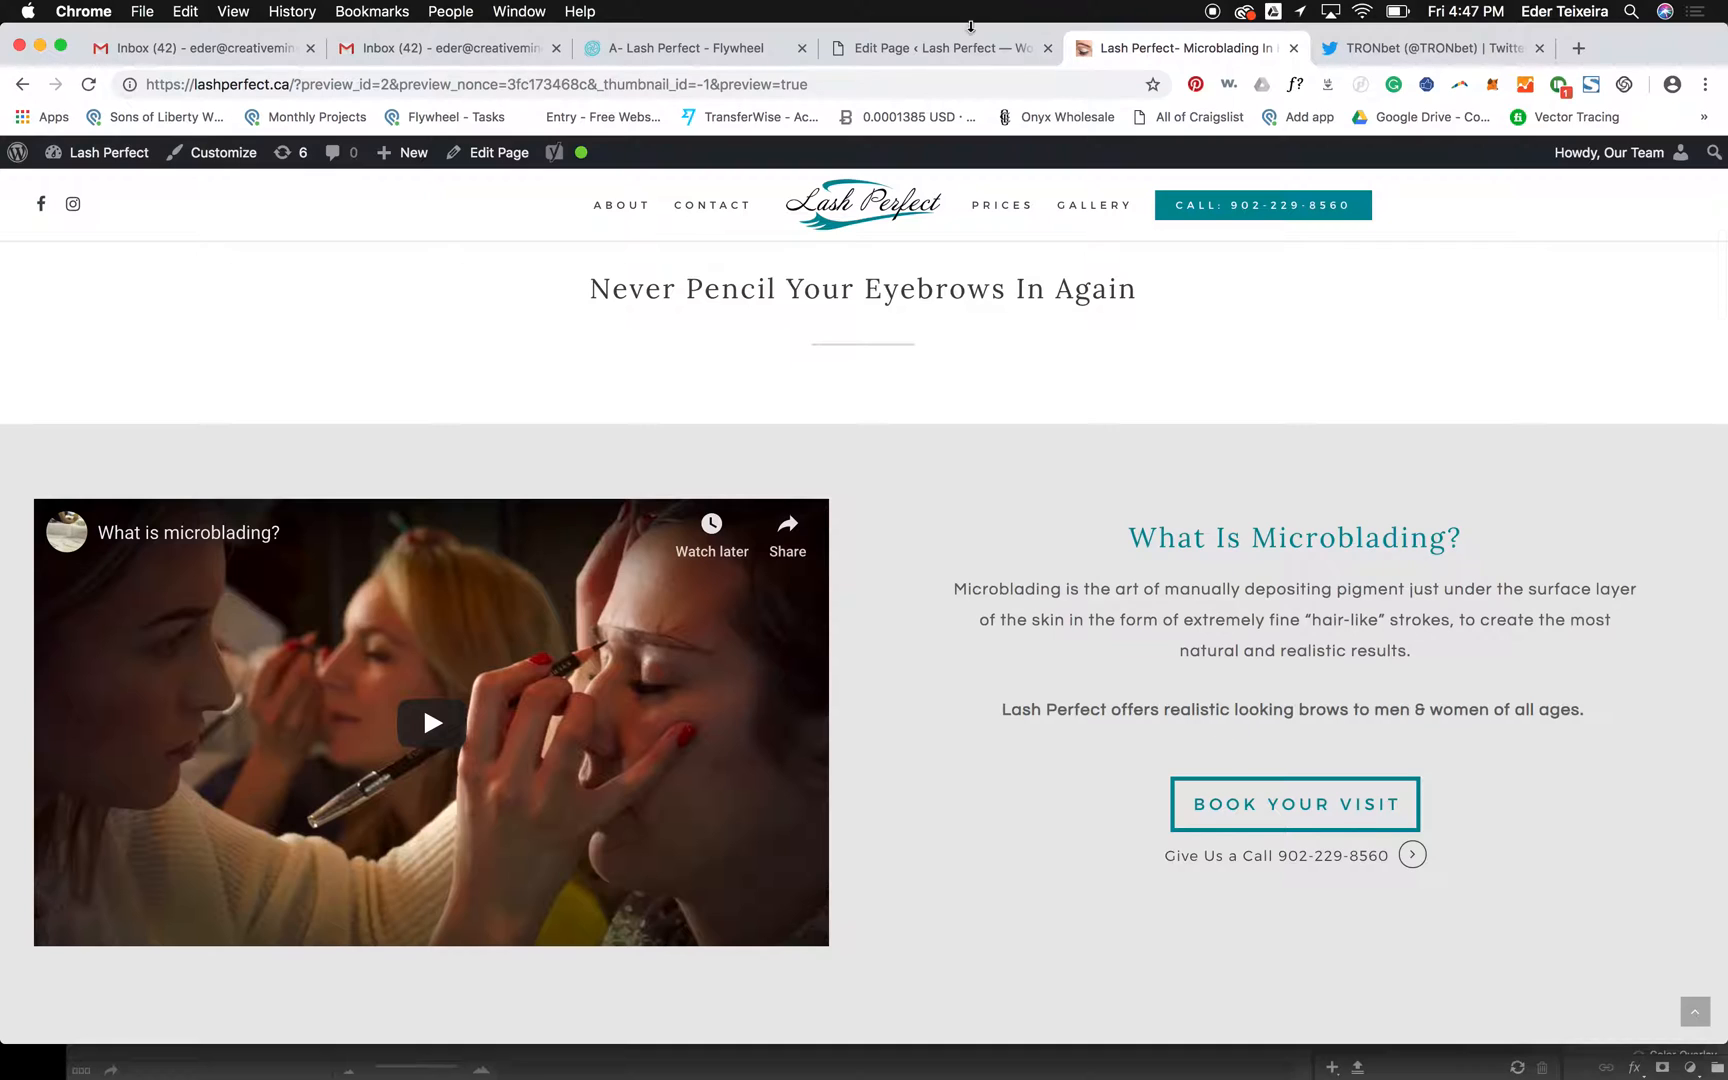
- Add a divider with a dividing height of 50 below the Call To Action in the microblading row, and delete it again
left_click(943, 48)
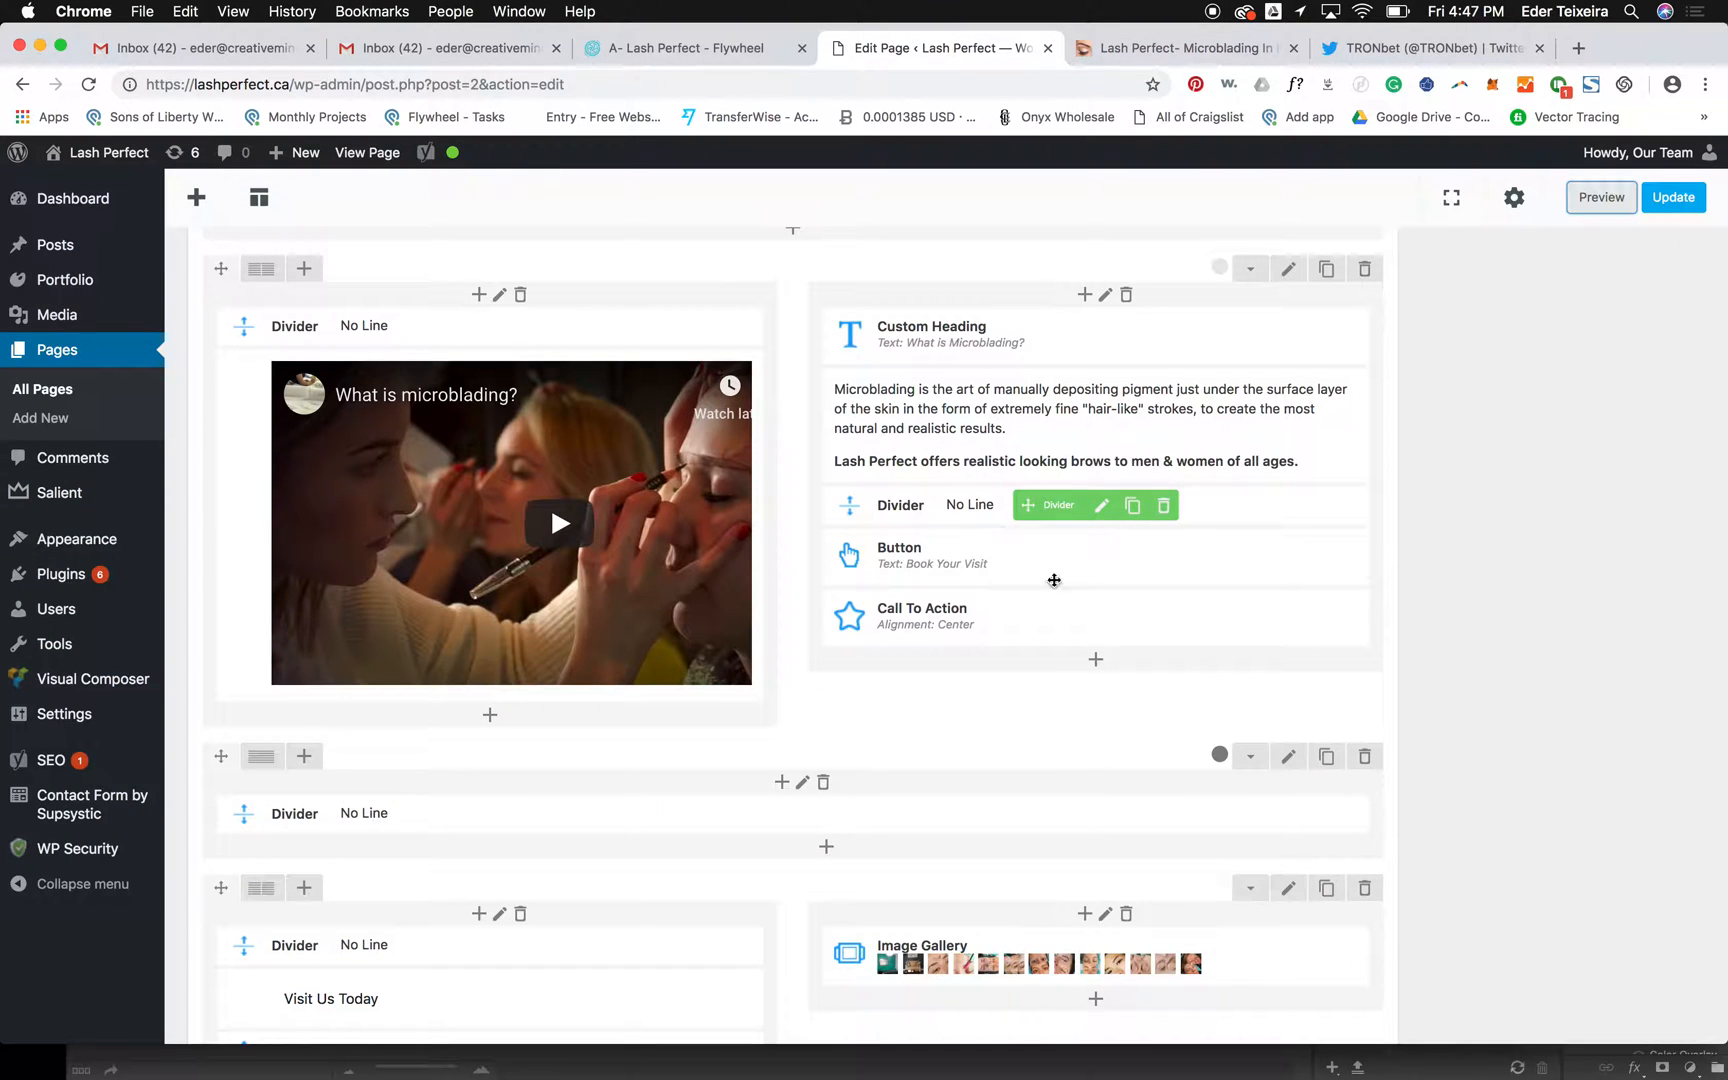
left_click(1096, 659)
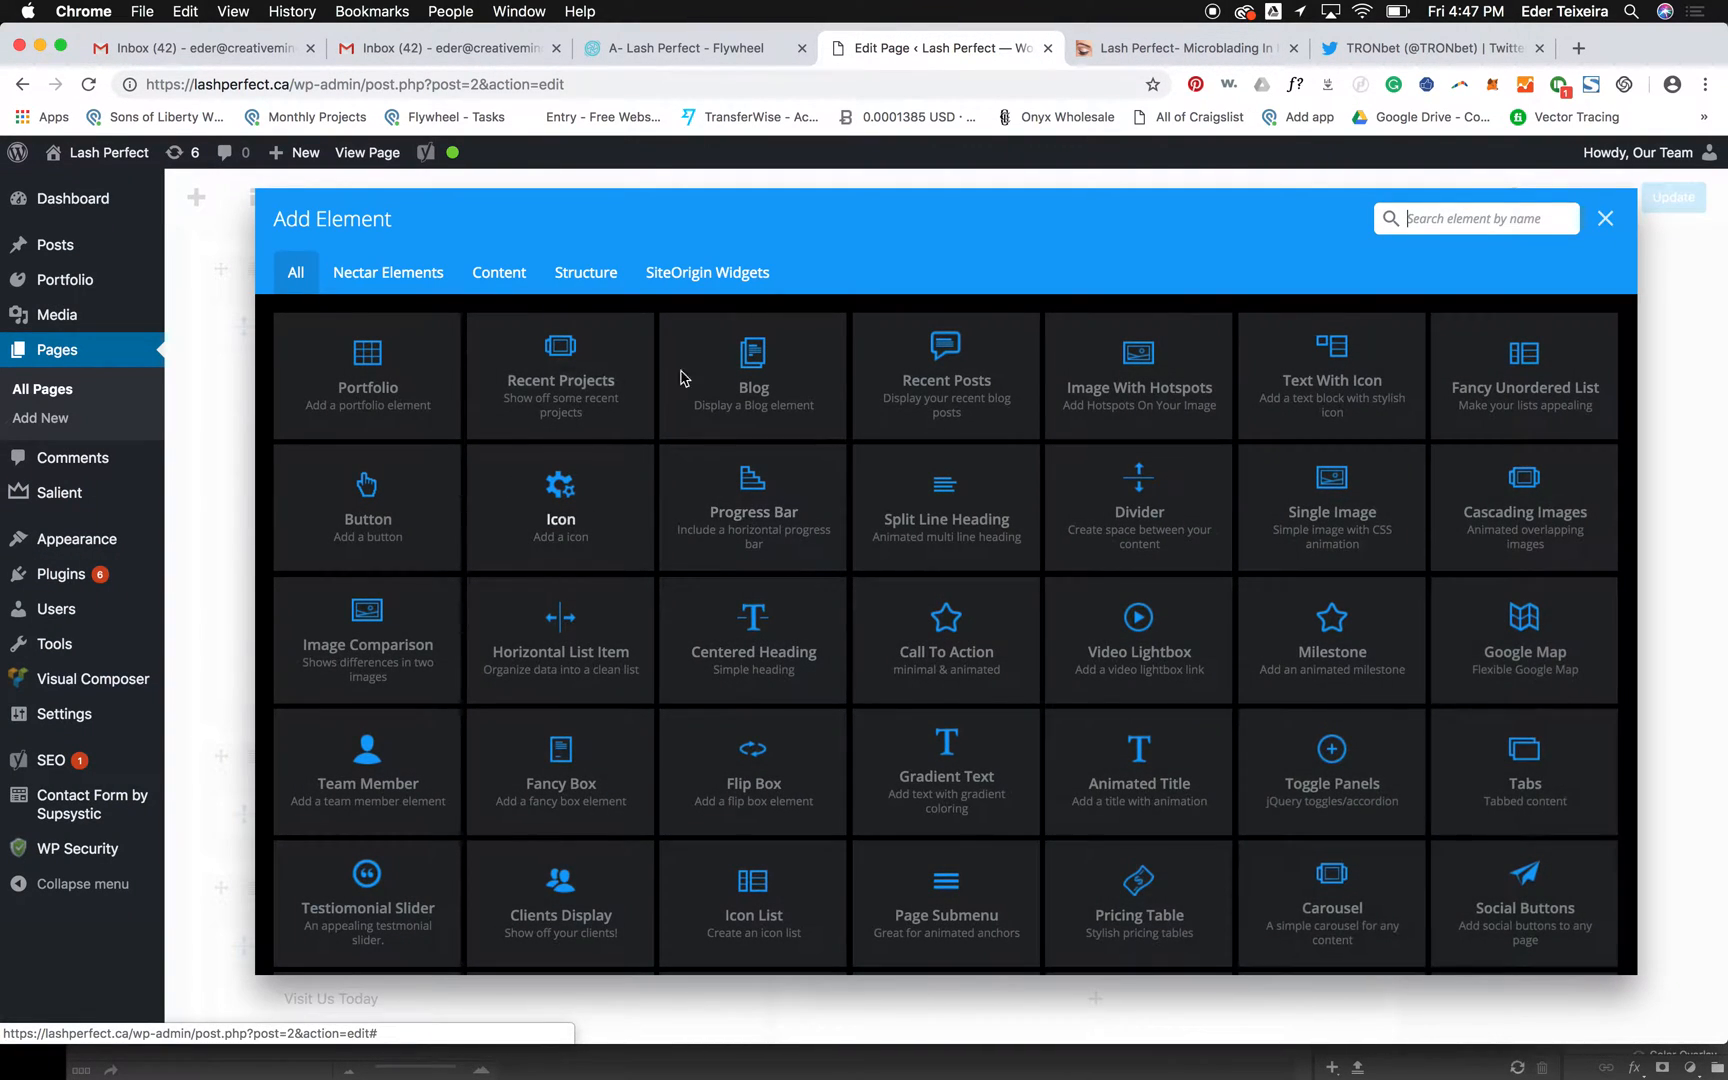
left_click(1130, 497)
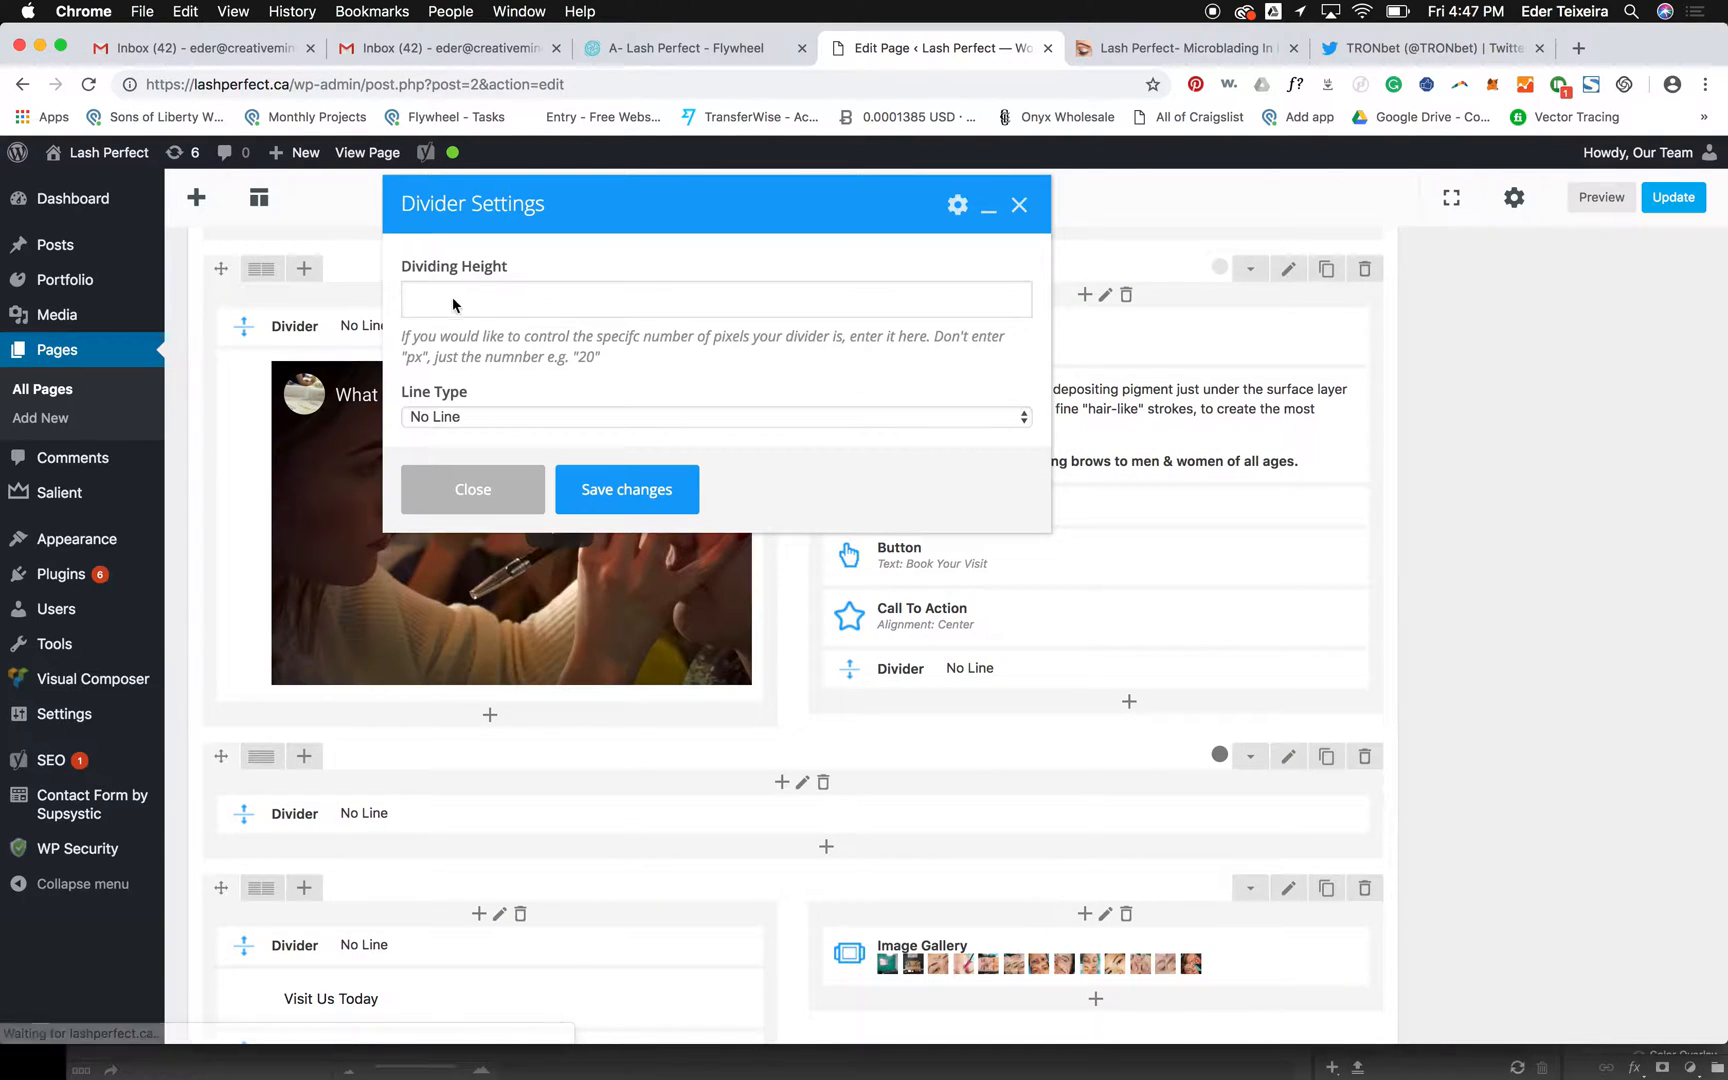
left_click(444, 297)
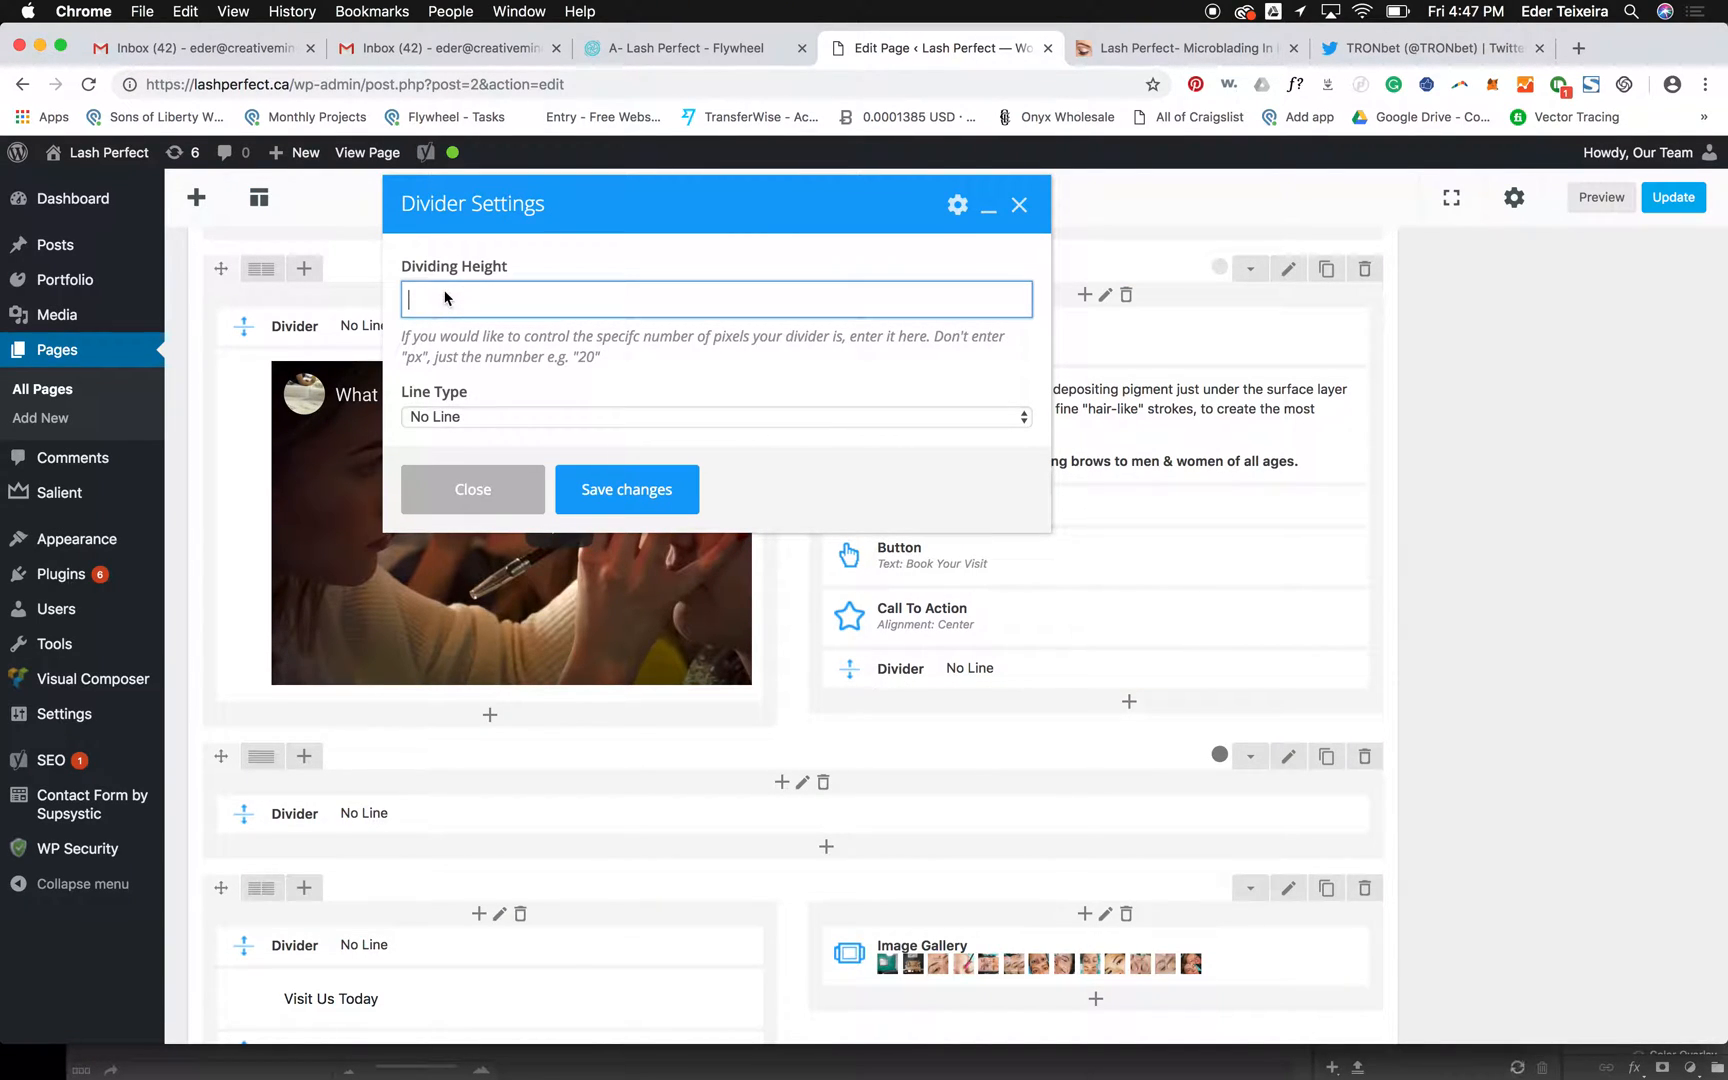
type("50")
left_click(652, 495)
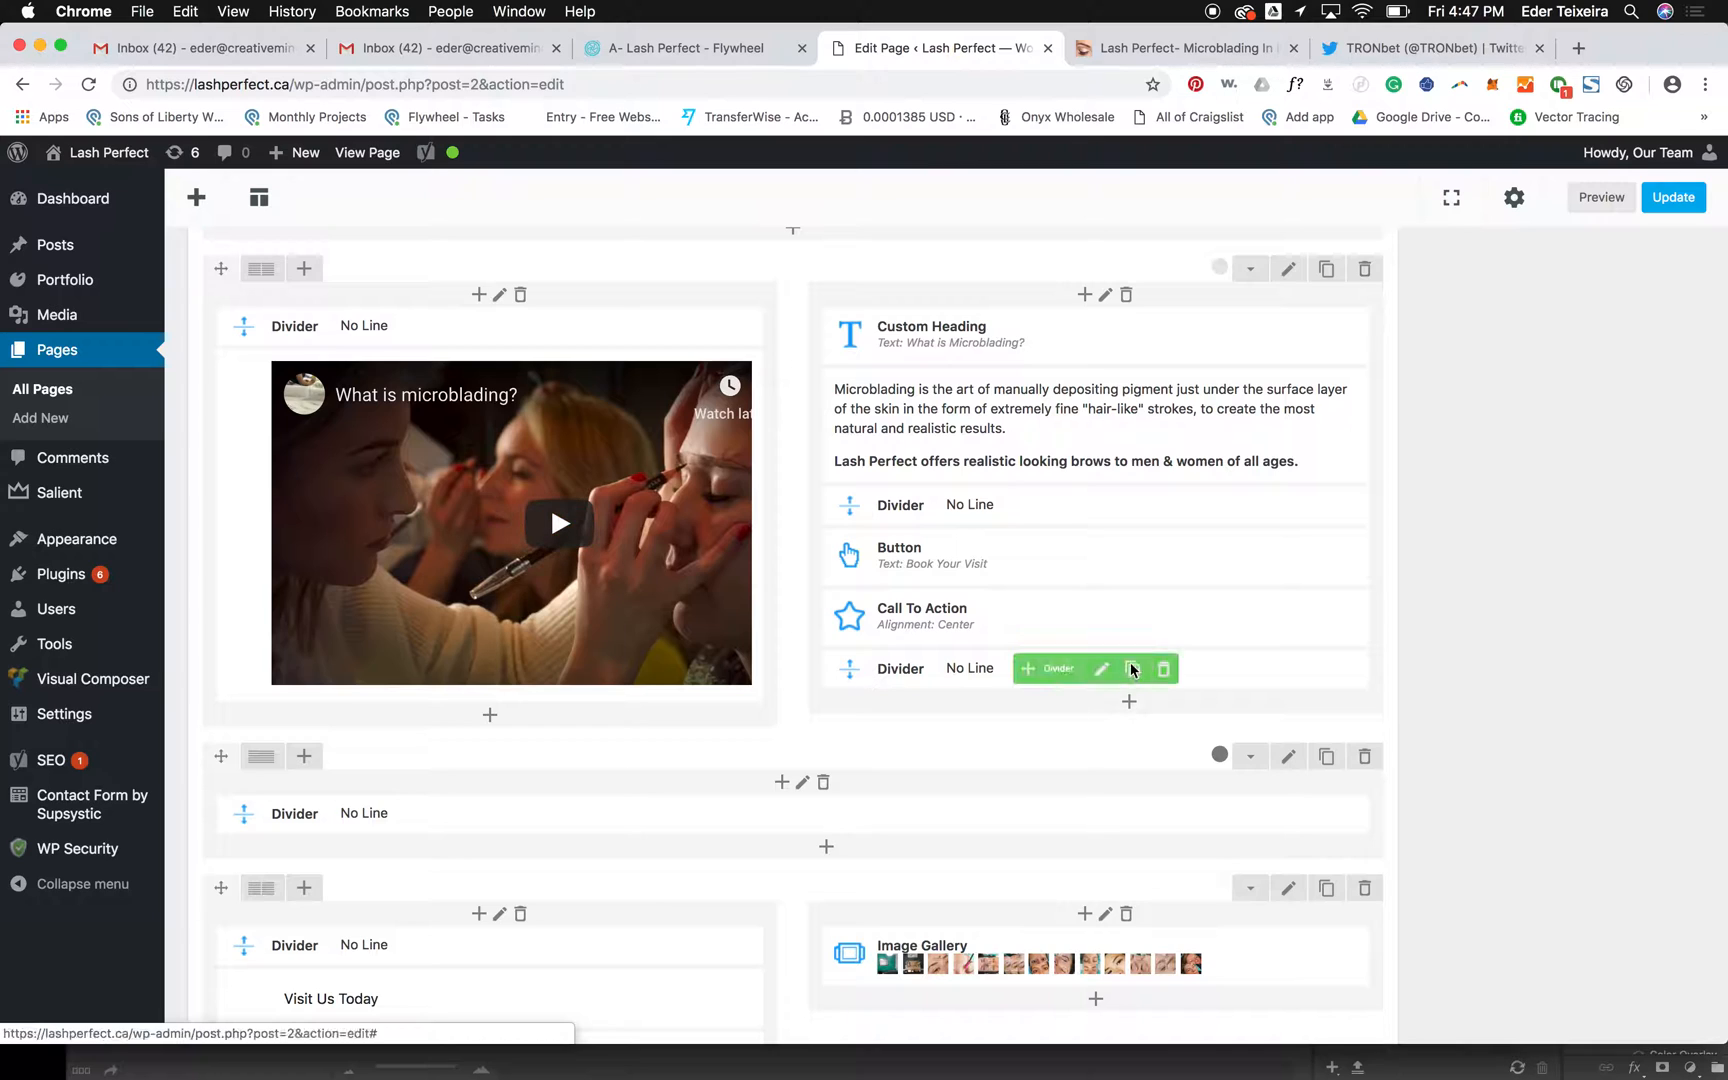
left_click(1161, 670)
key("Return")
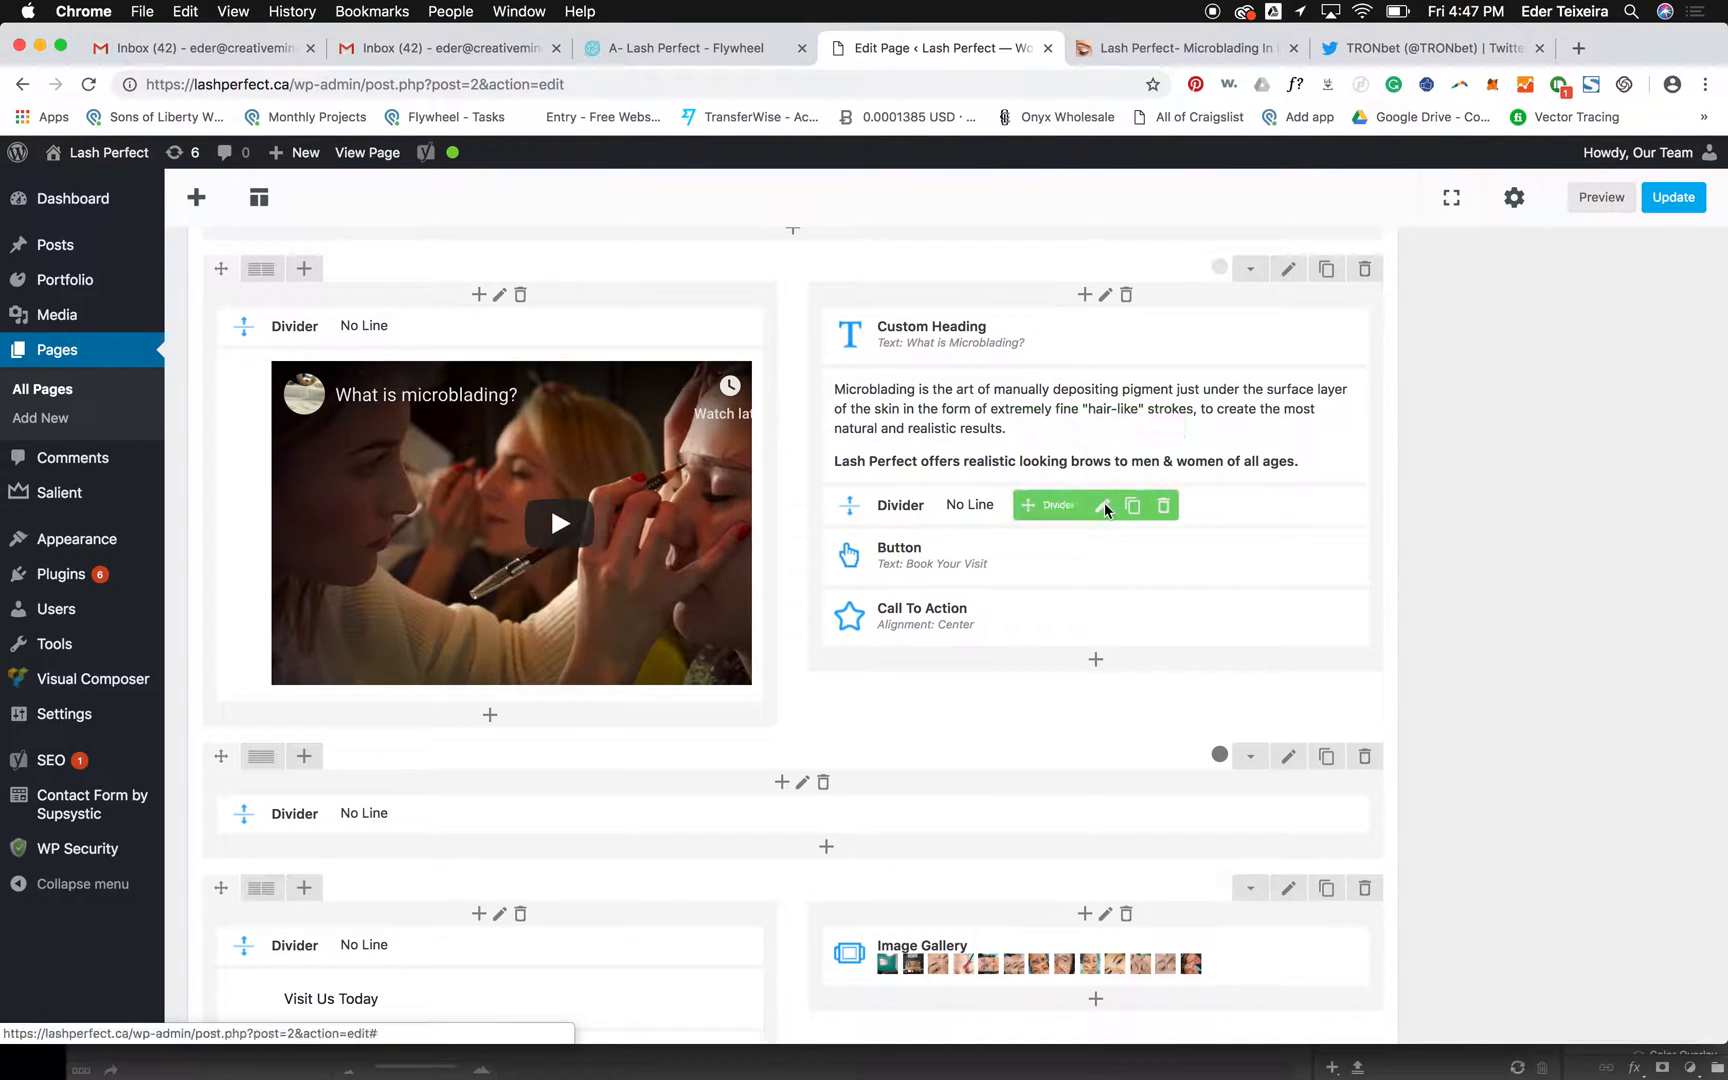
- Set the dividing height of the divider above the Book Your Visit button to 20 and save it
left_click(1104, 505)
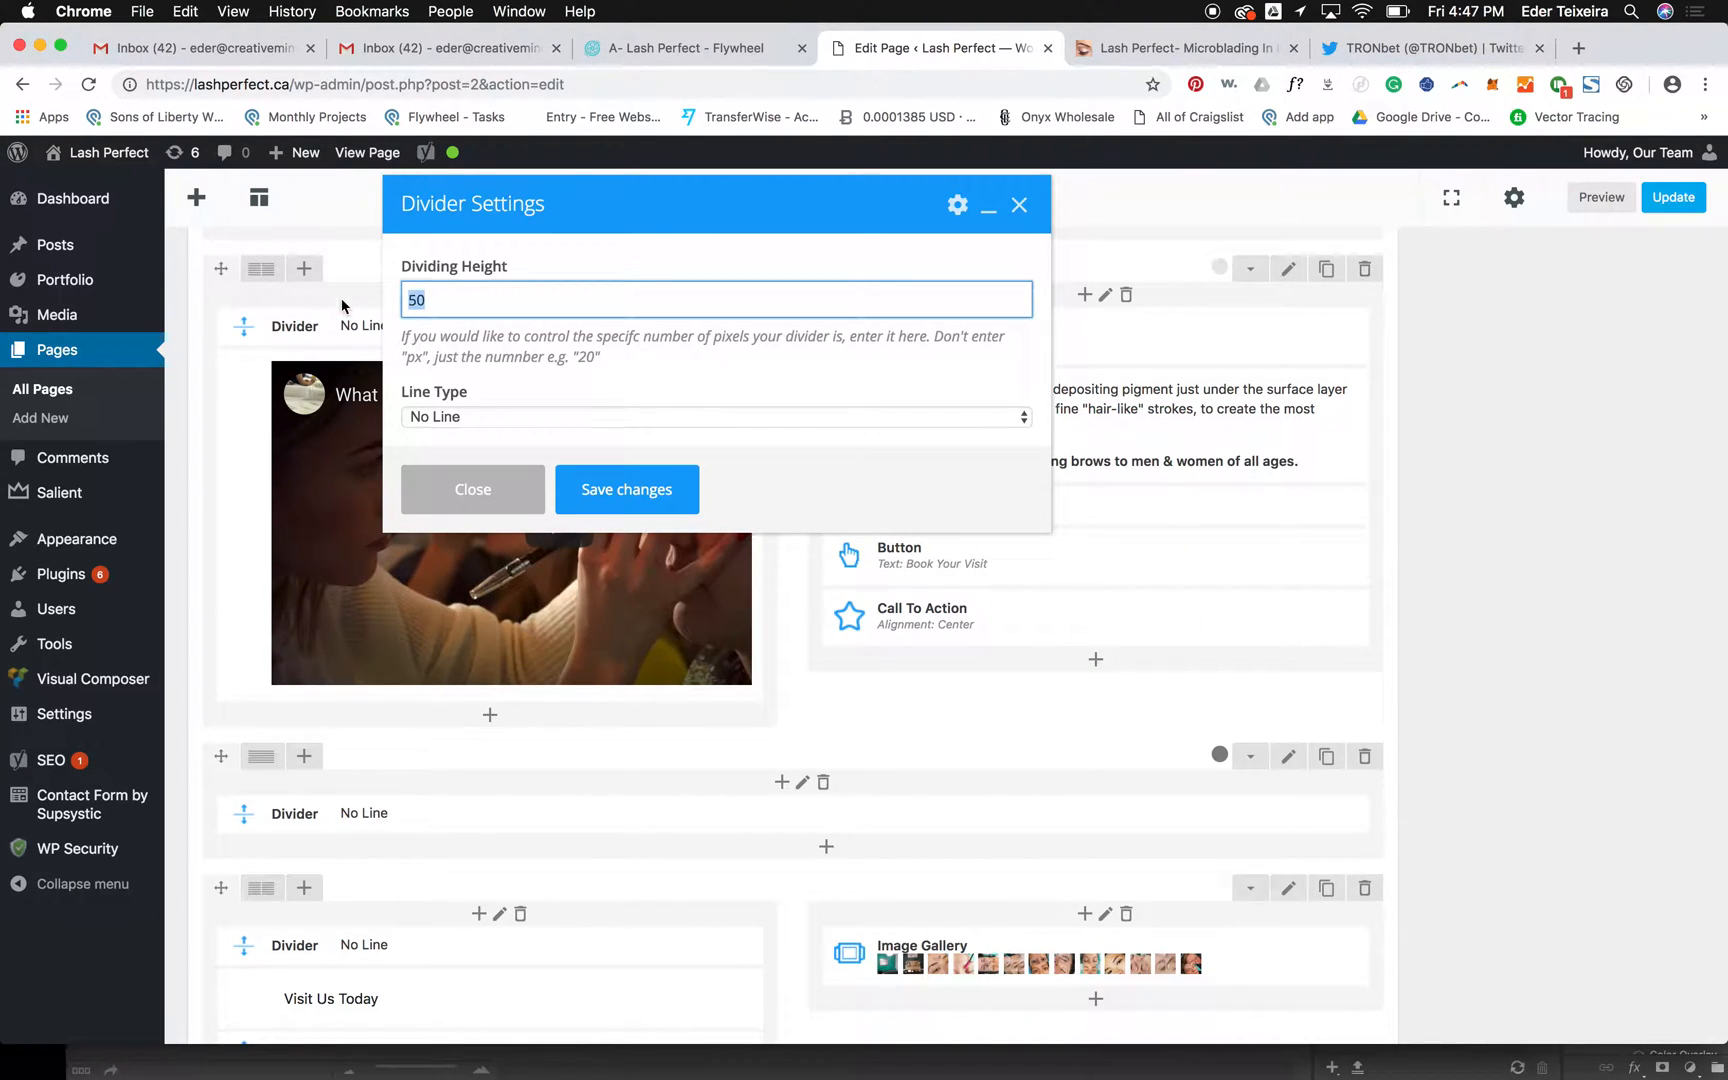
type("200")
key("BackSpace")
left_click(641, 500)
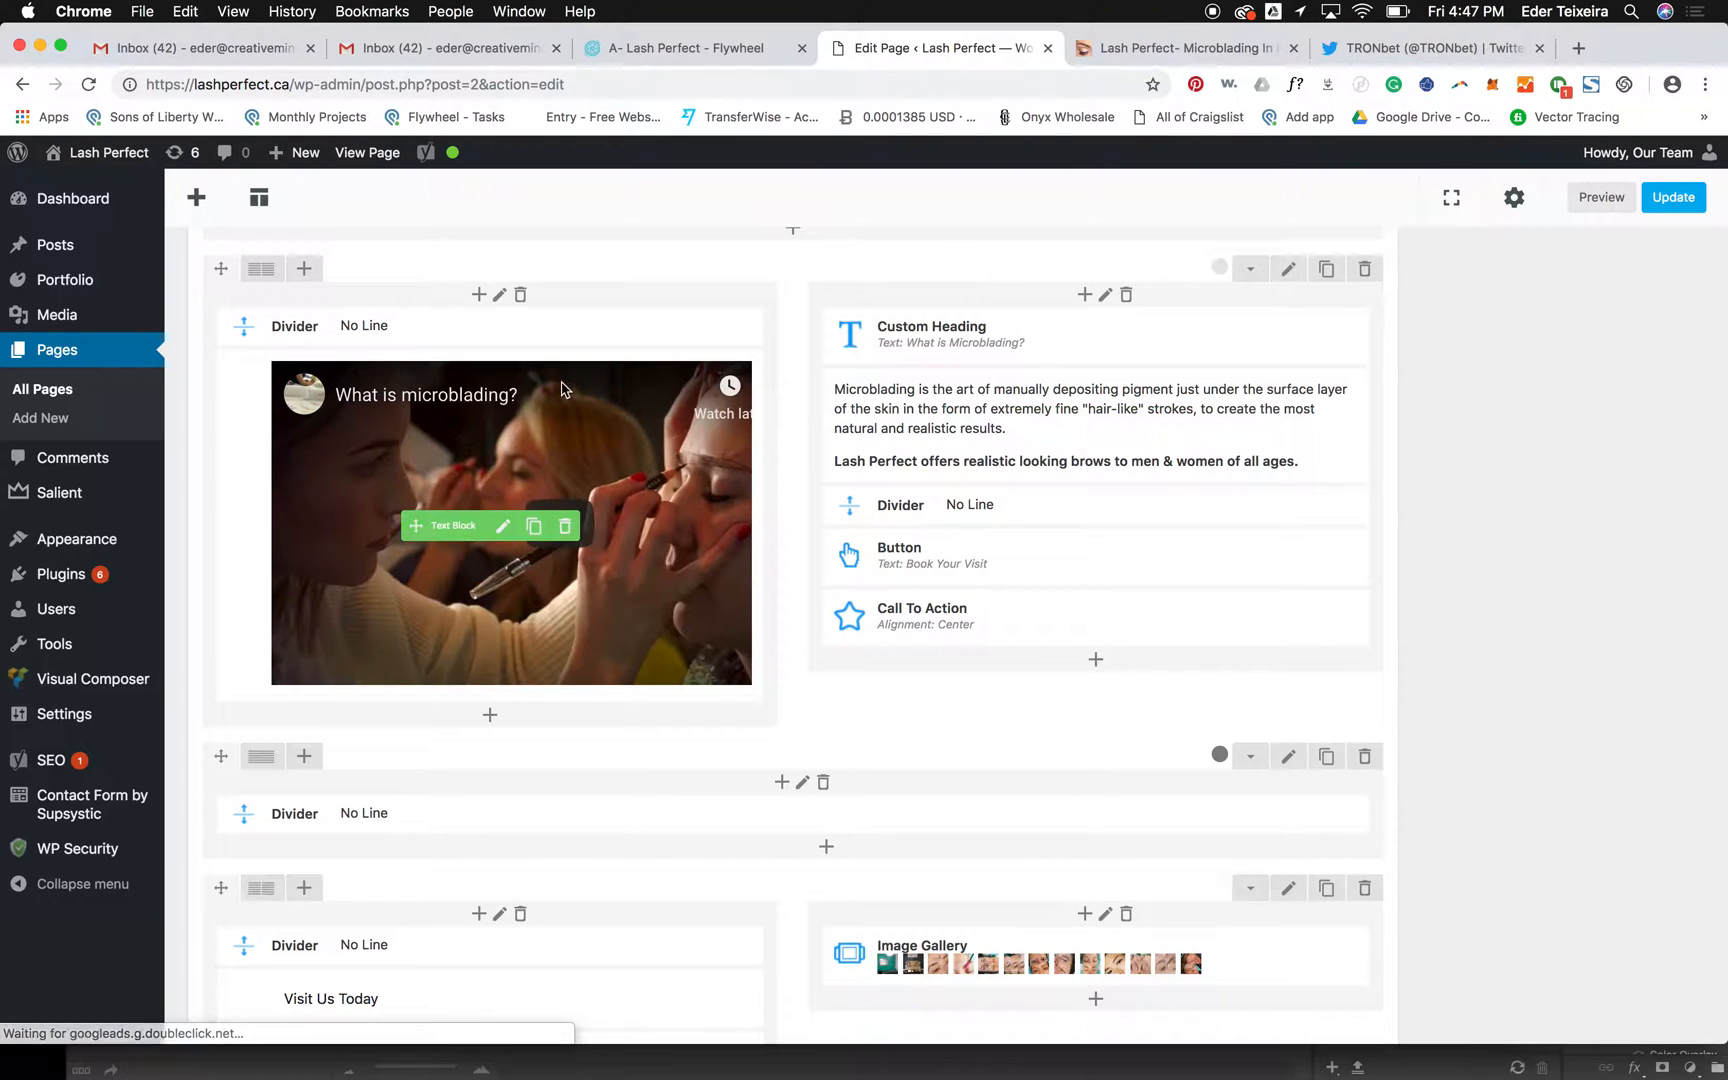
- Examine the spacing around the microblading video in the page preview and return to the editor
left_click(1155, 46)
scroll(400, 677, "down", 5)
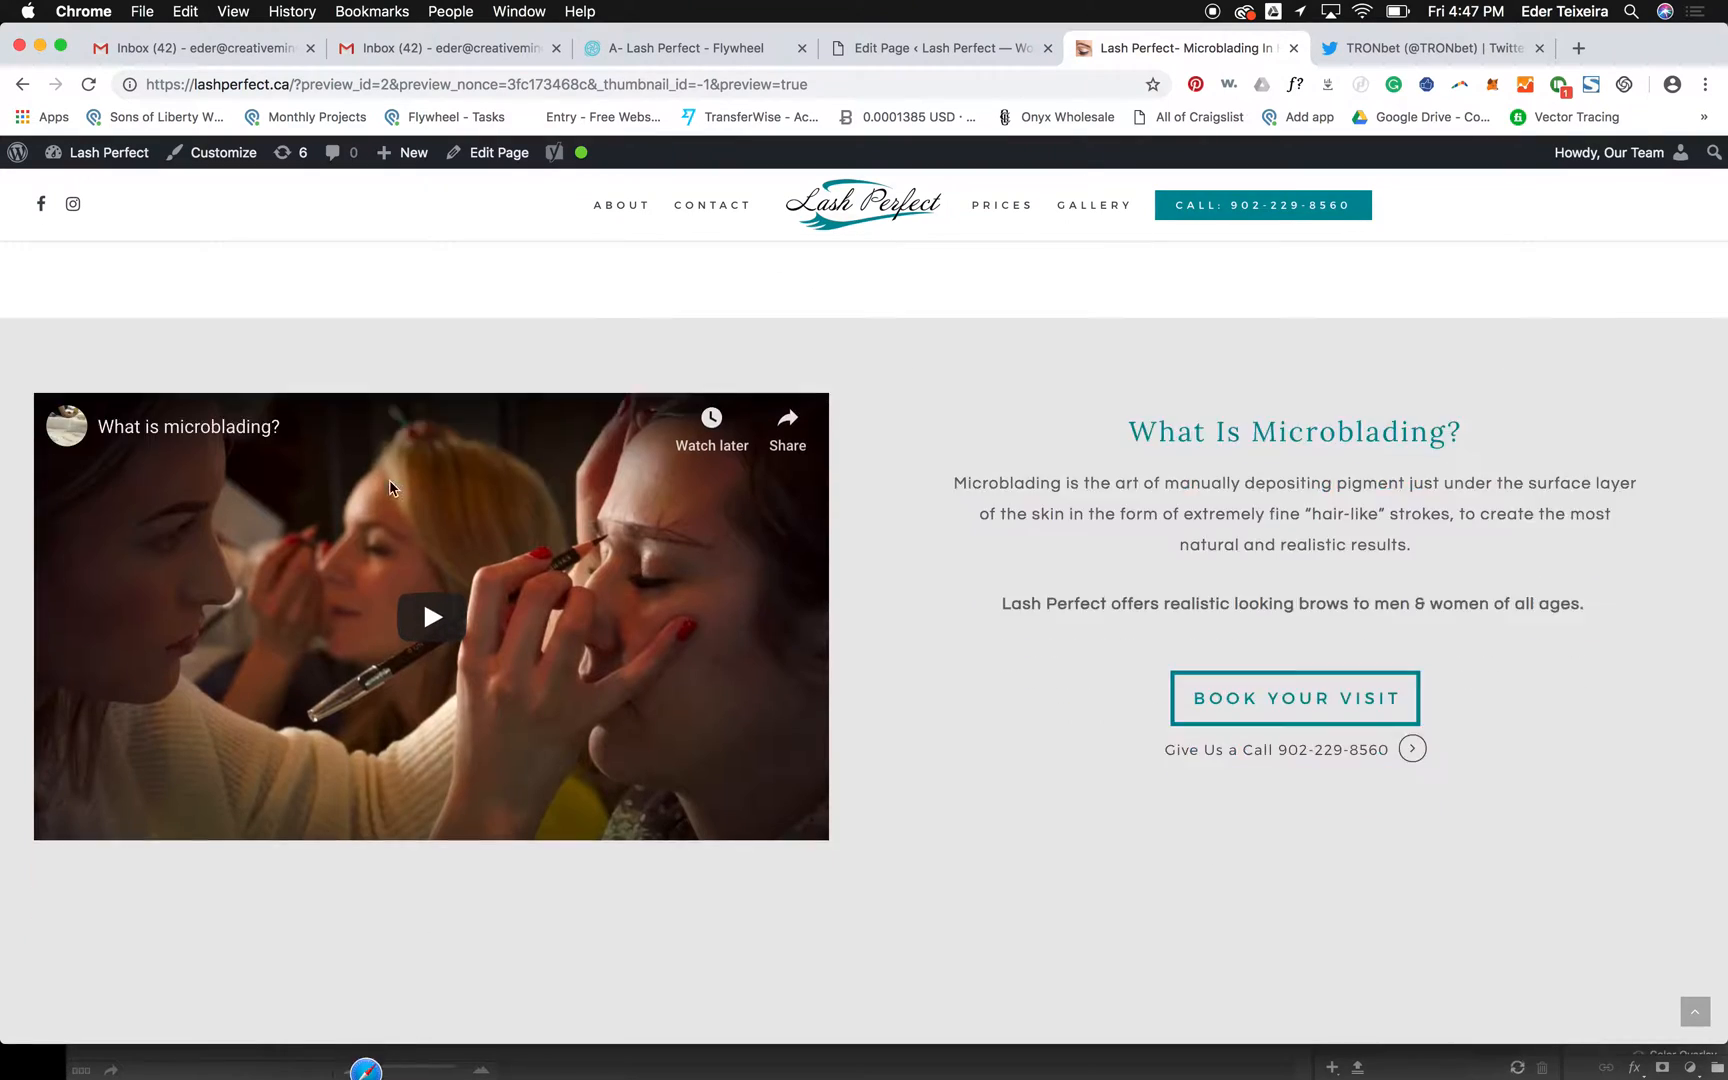
left_click(915, 47)
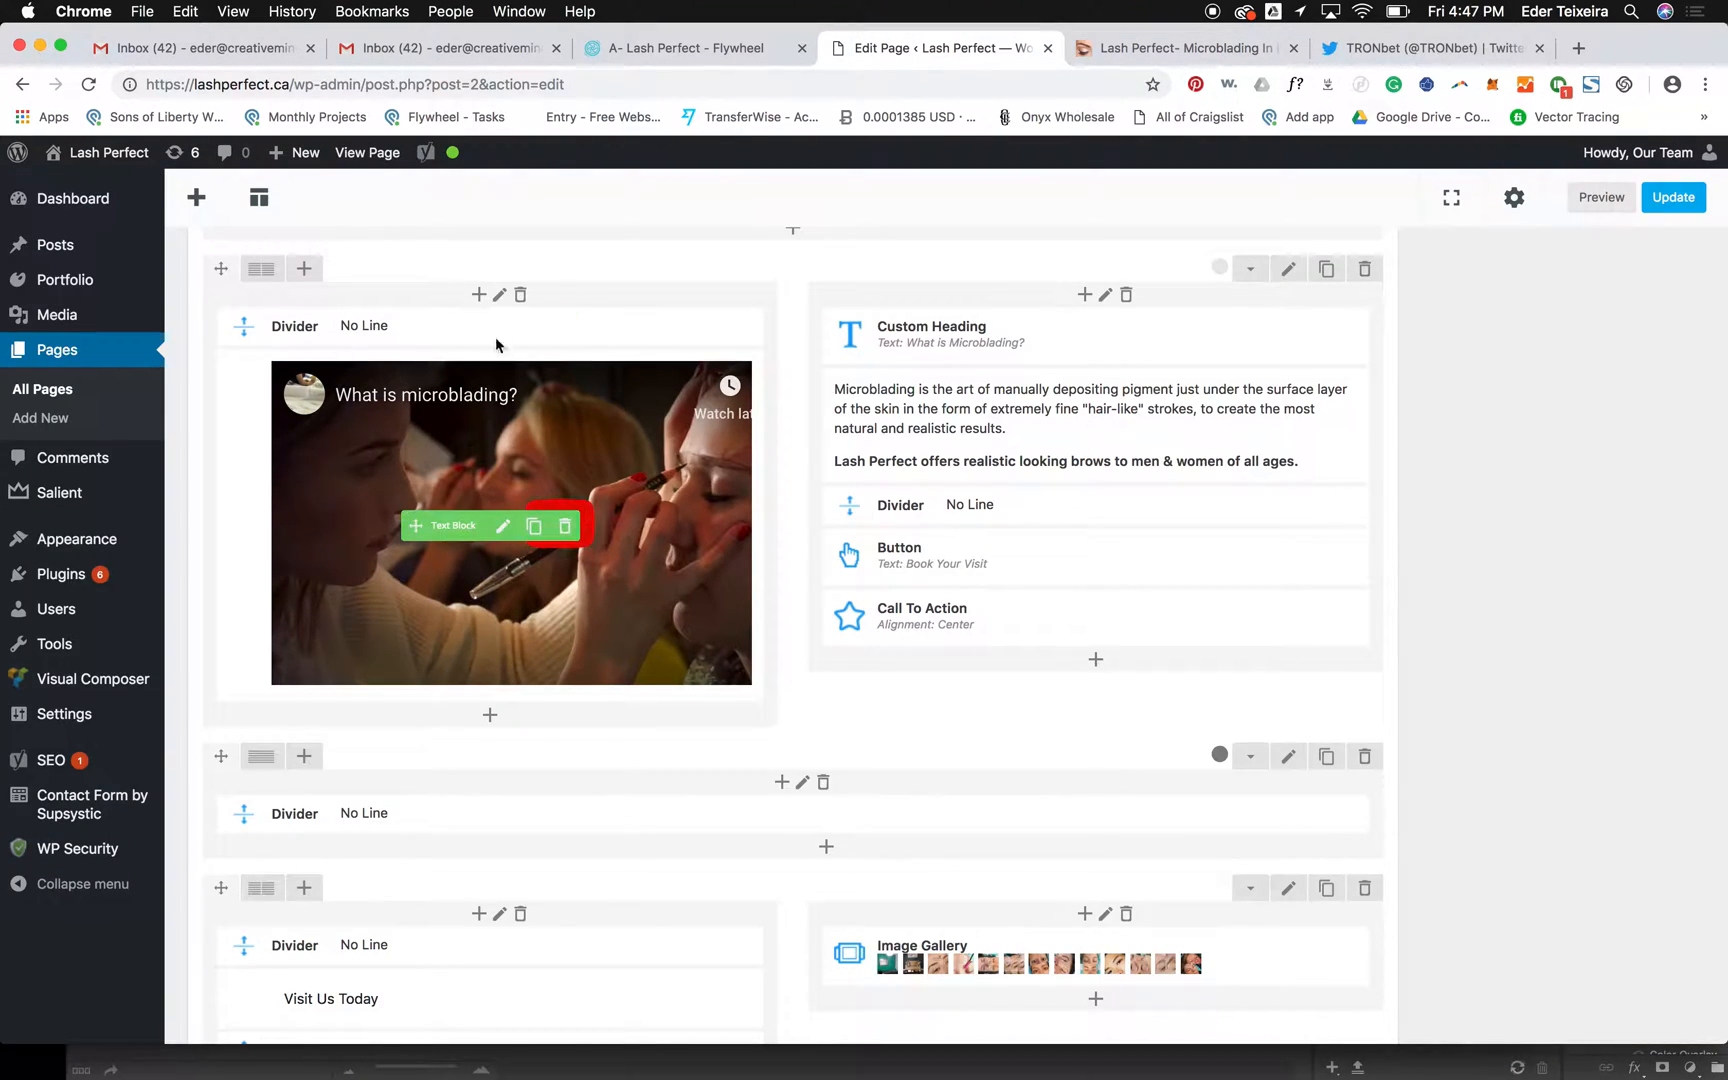
- View the settings of the column holding the microblading video and close them without changes
left_click(265, 270)
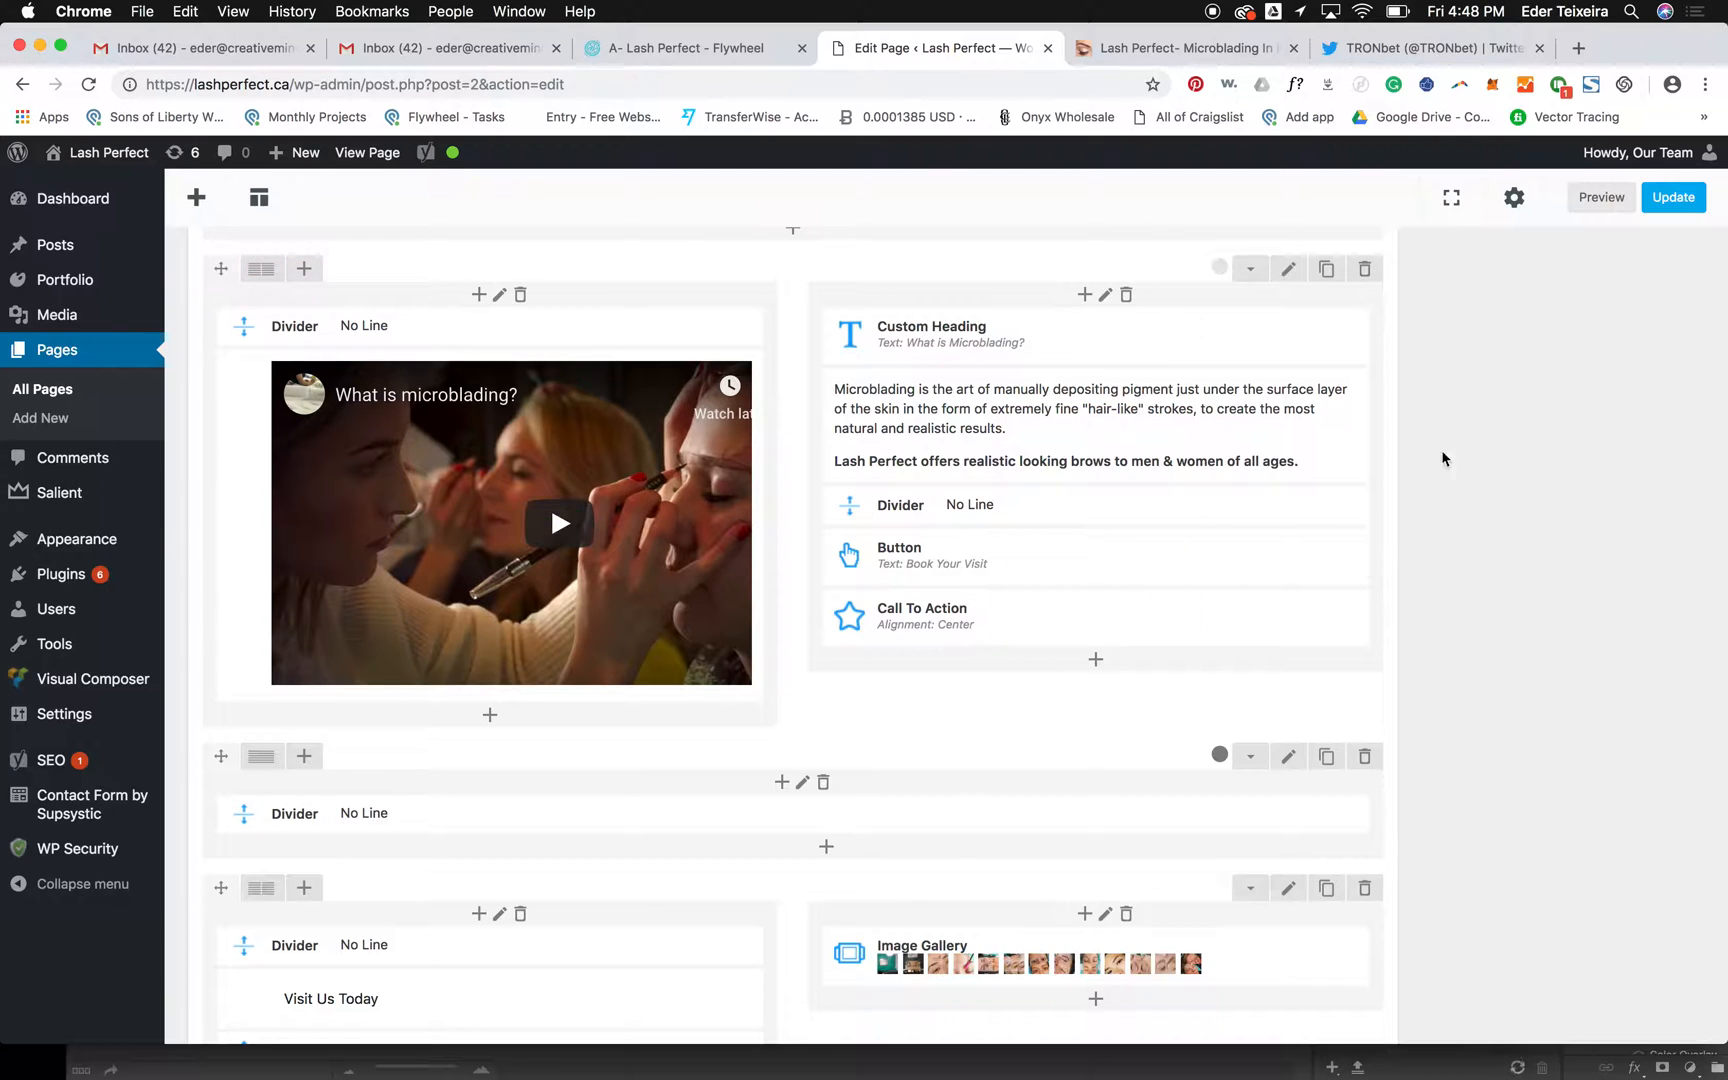
left_click(500, 295)
left_click(472, 808)
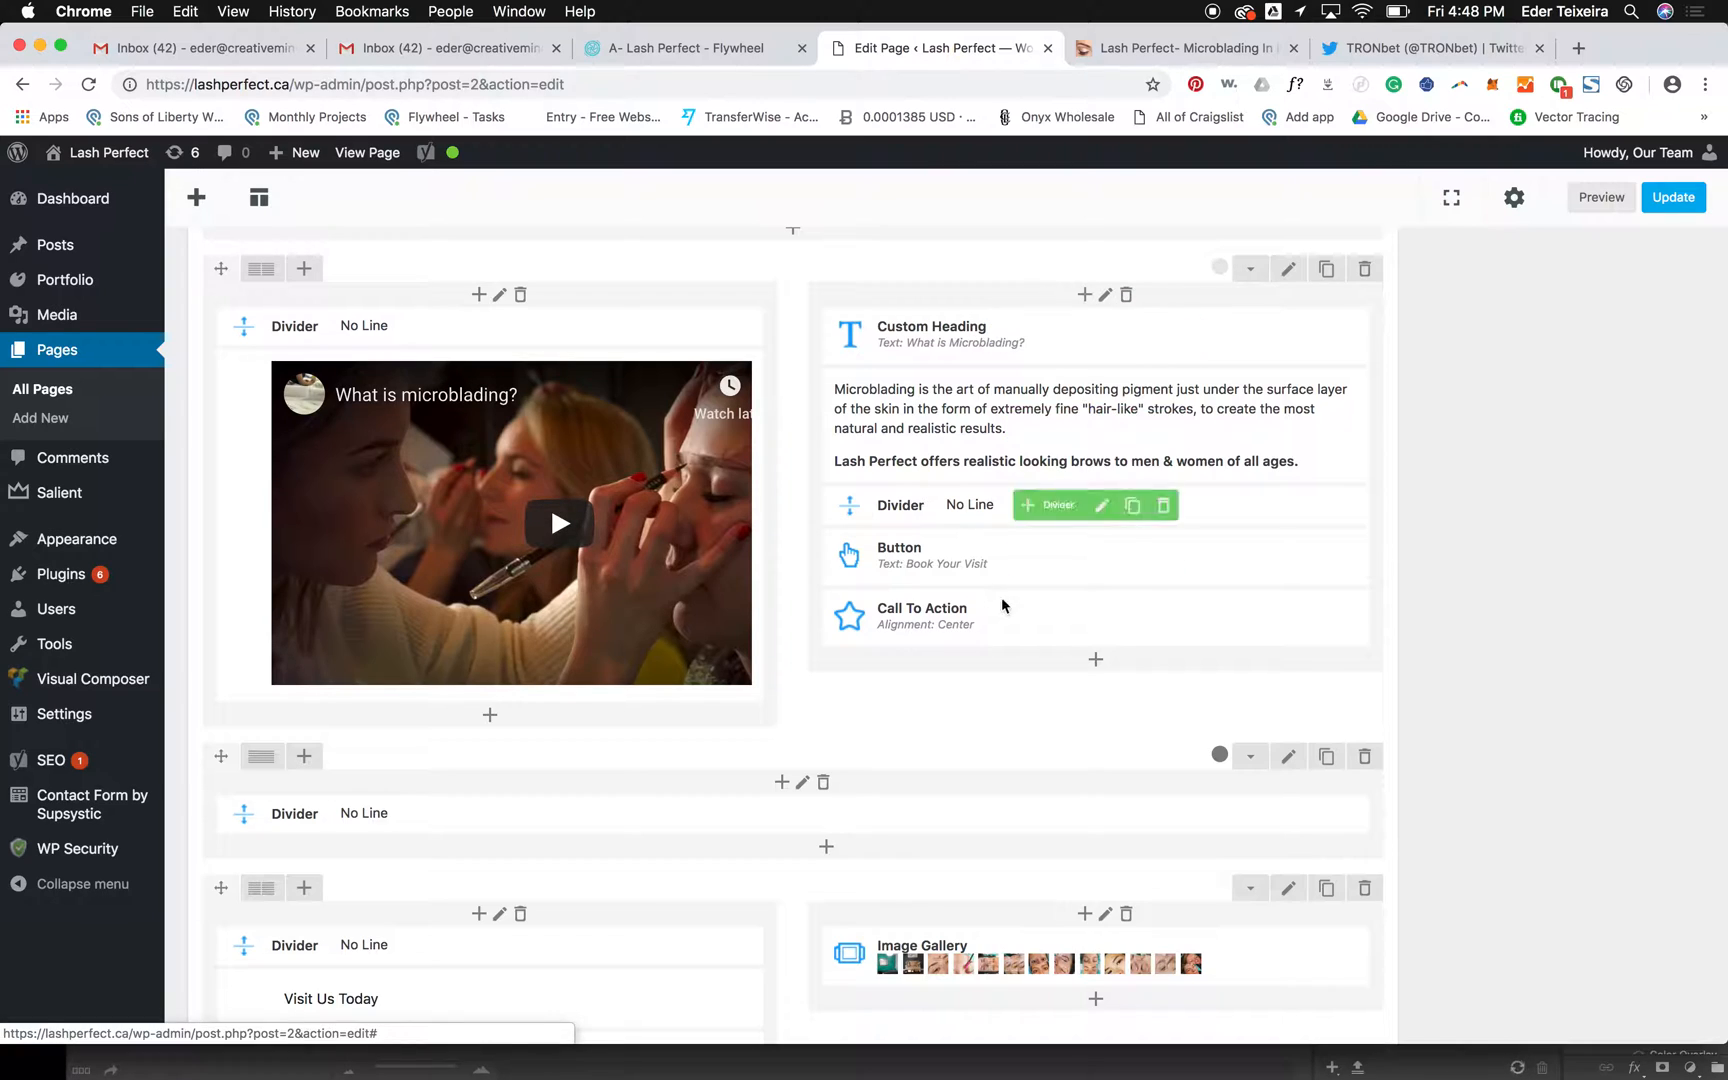
- Enter 50 as the bottom padding in the settings of the microblading row
left_click(1289, 269)
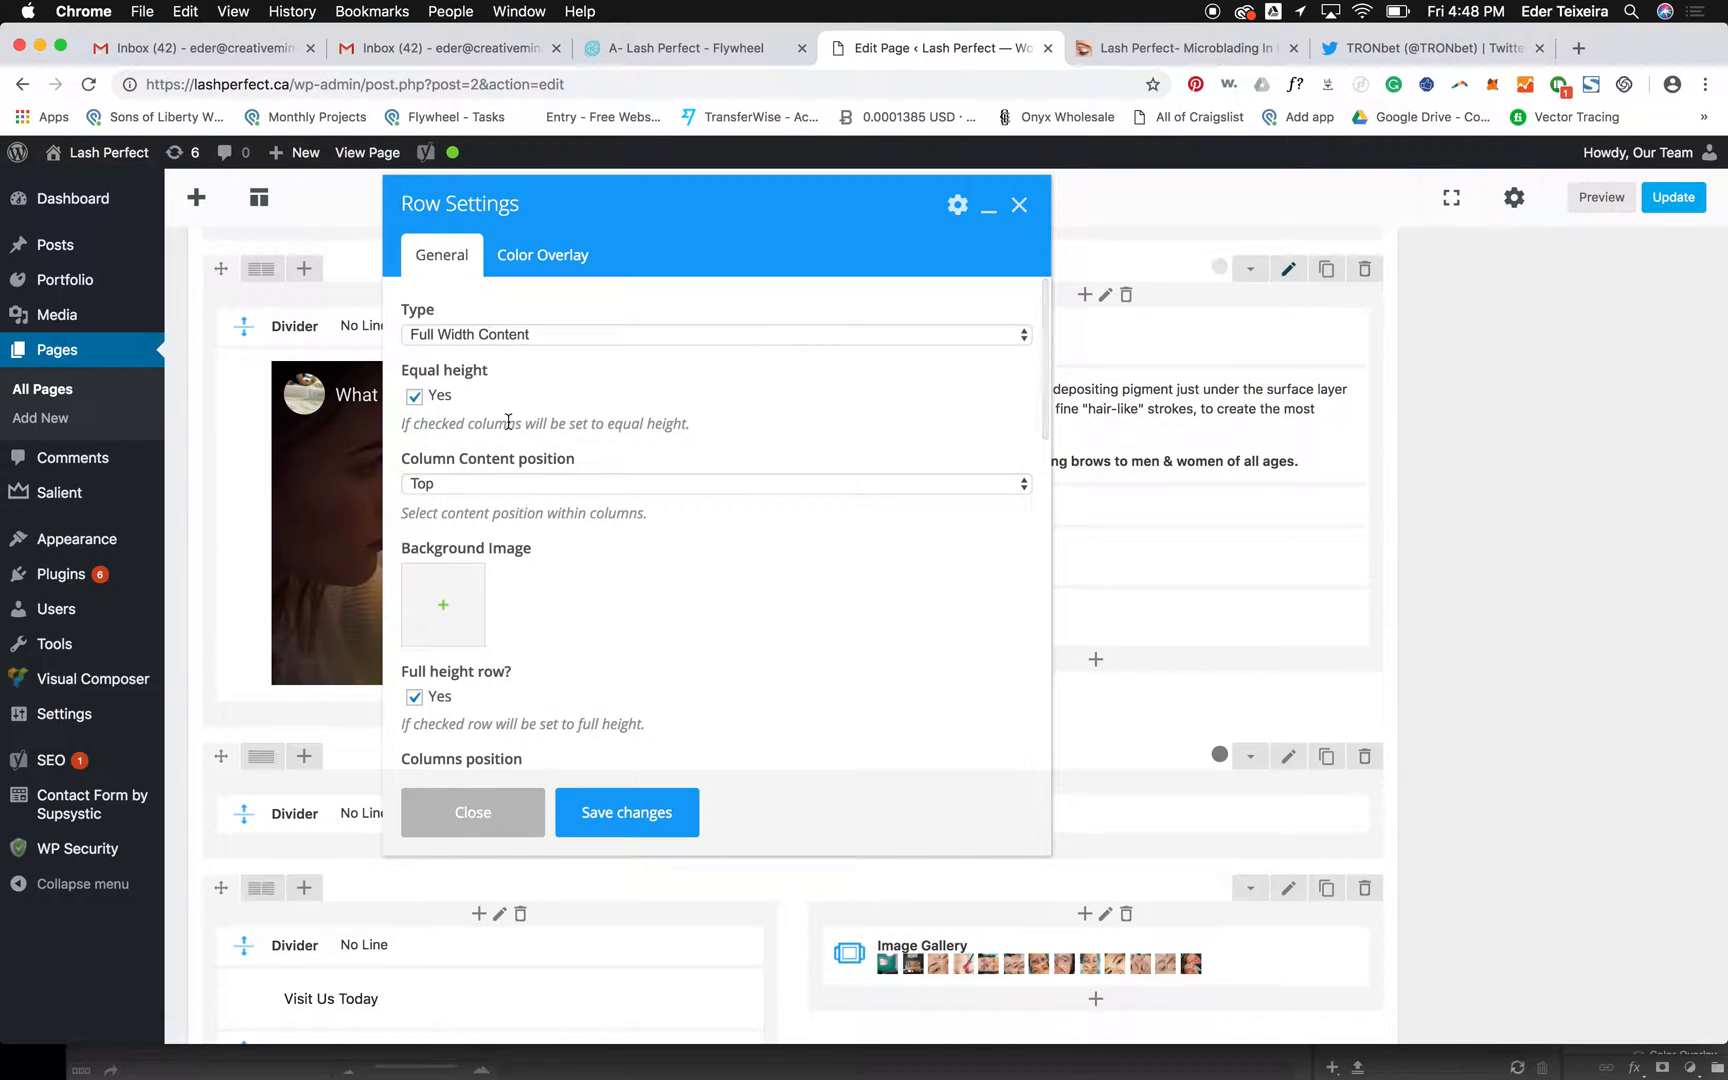
scroll(492, 452, "down", 10)
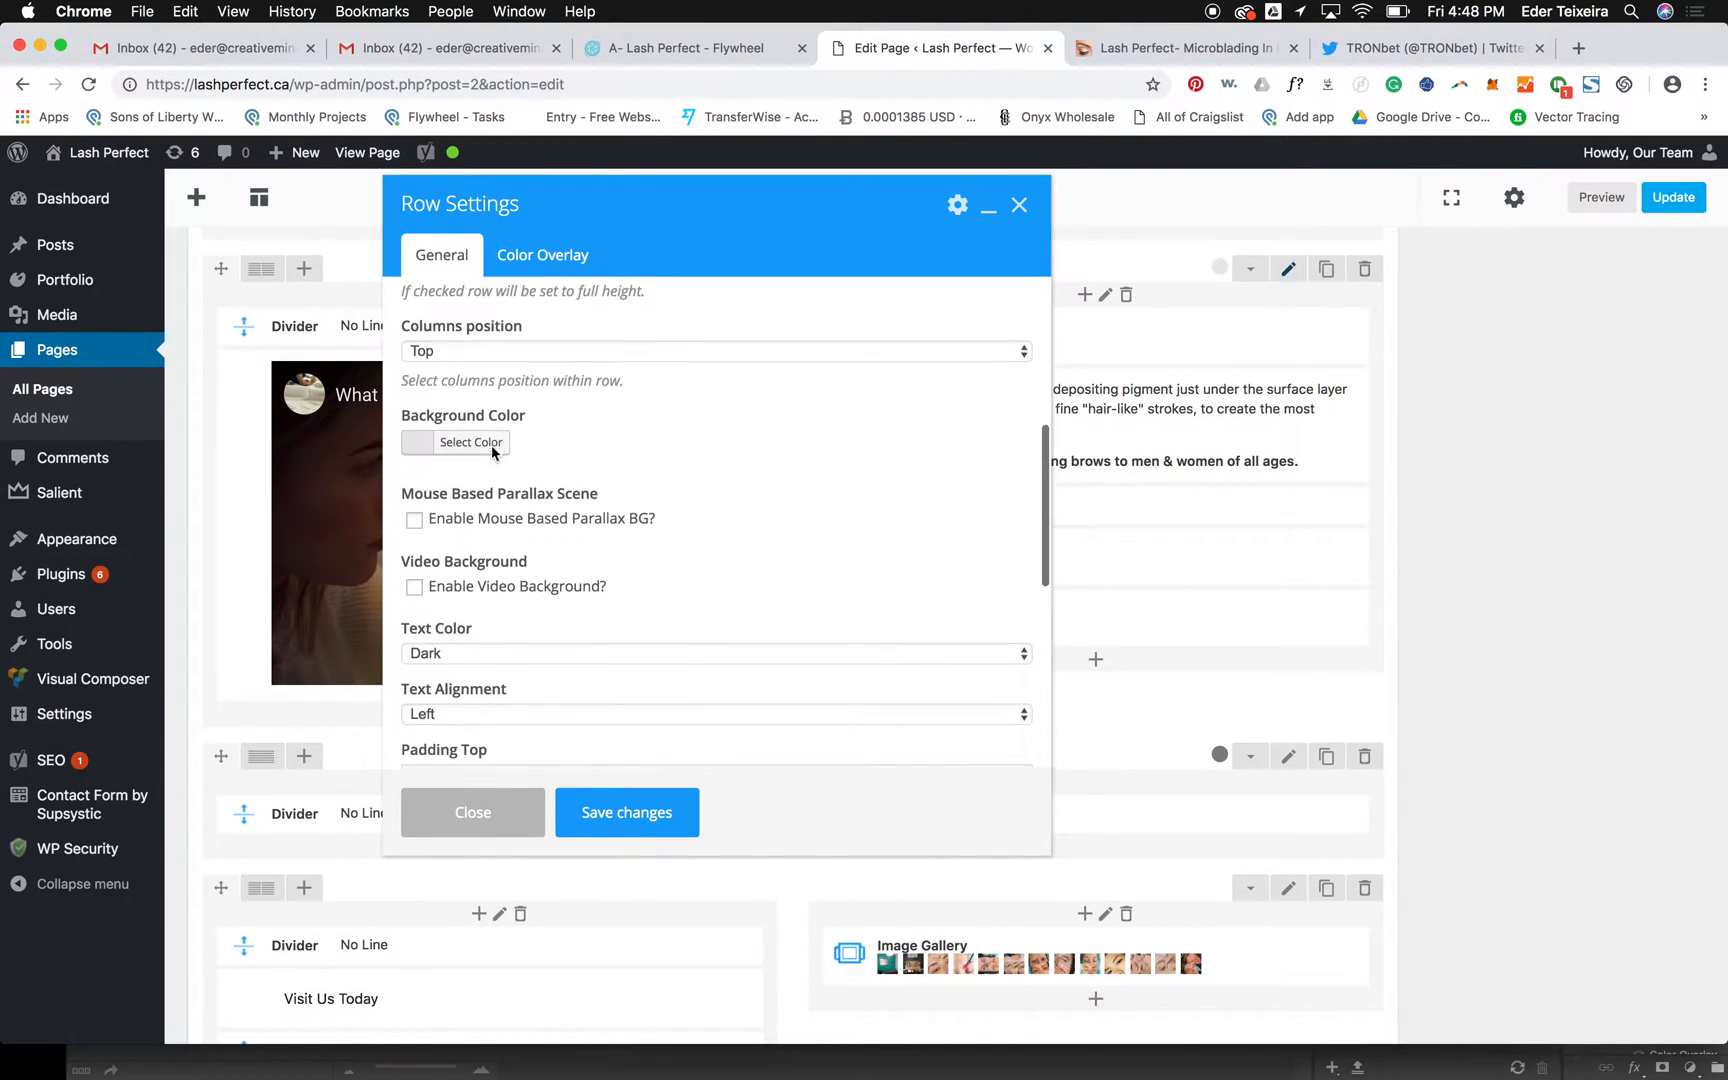
scroll(491, 446, "down", 1)
double_click(438, 438)
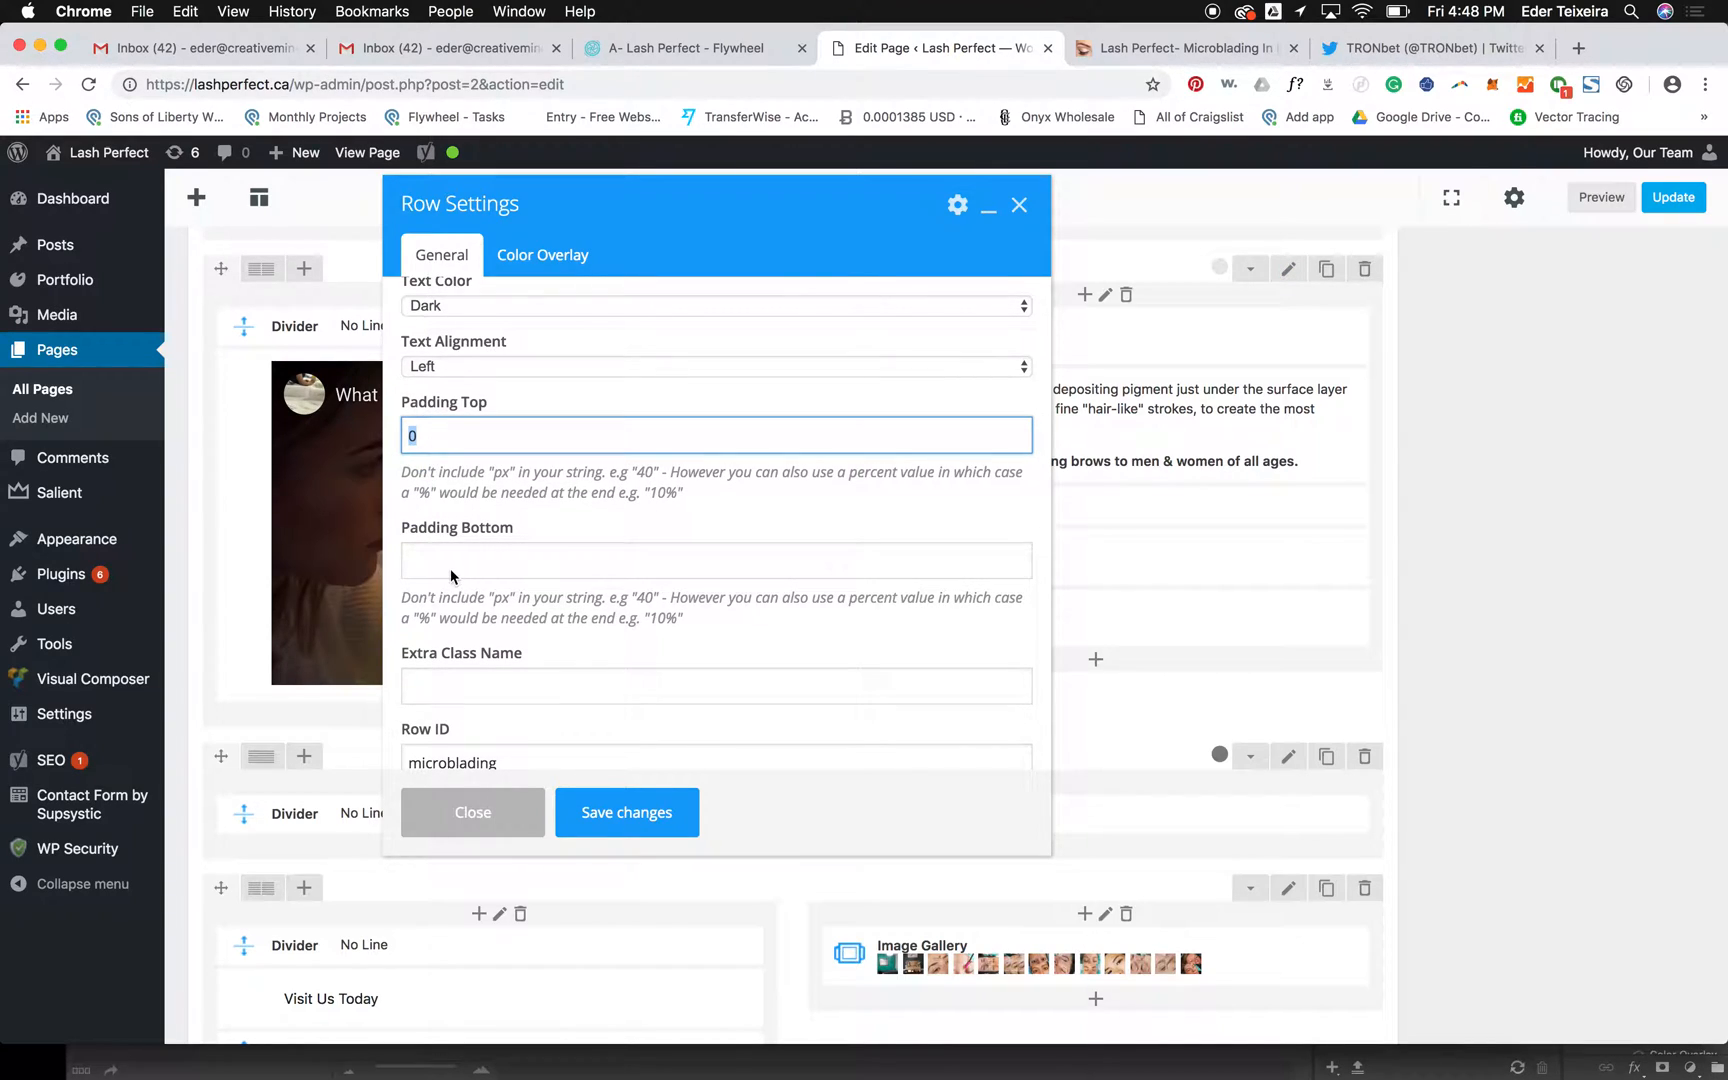
scroll(450, 568, "down", 5)
scroll(450, 568, "up", 5)
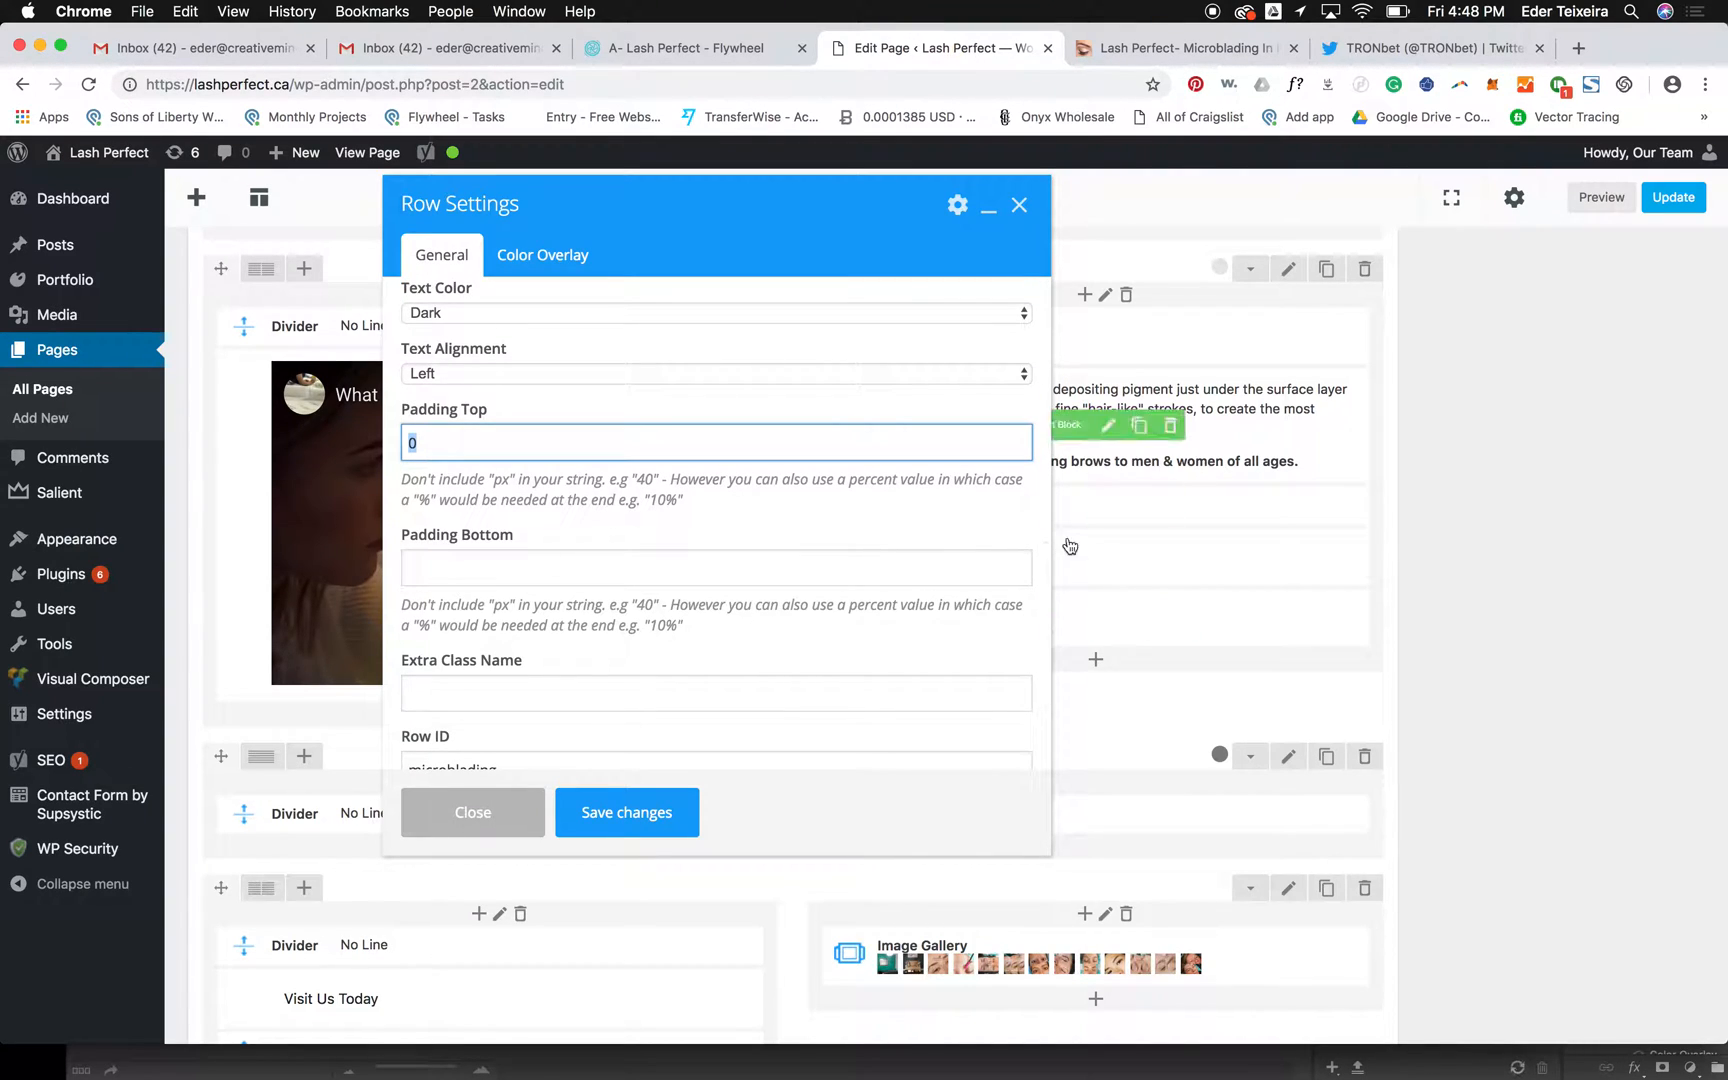
left_click(444, 568)
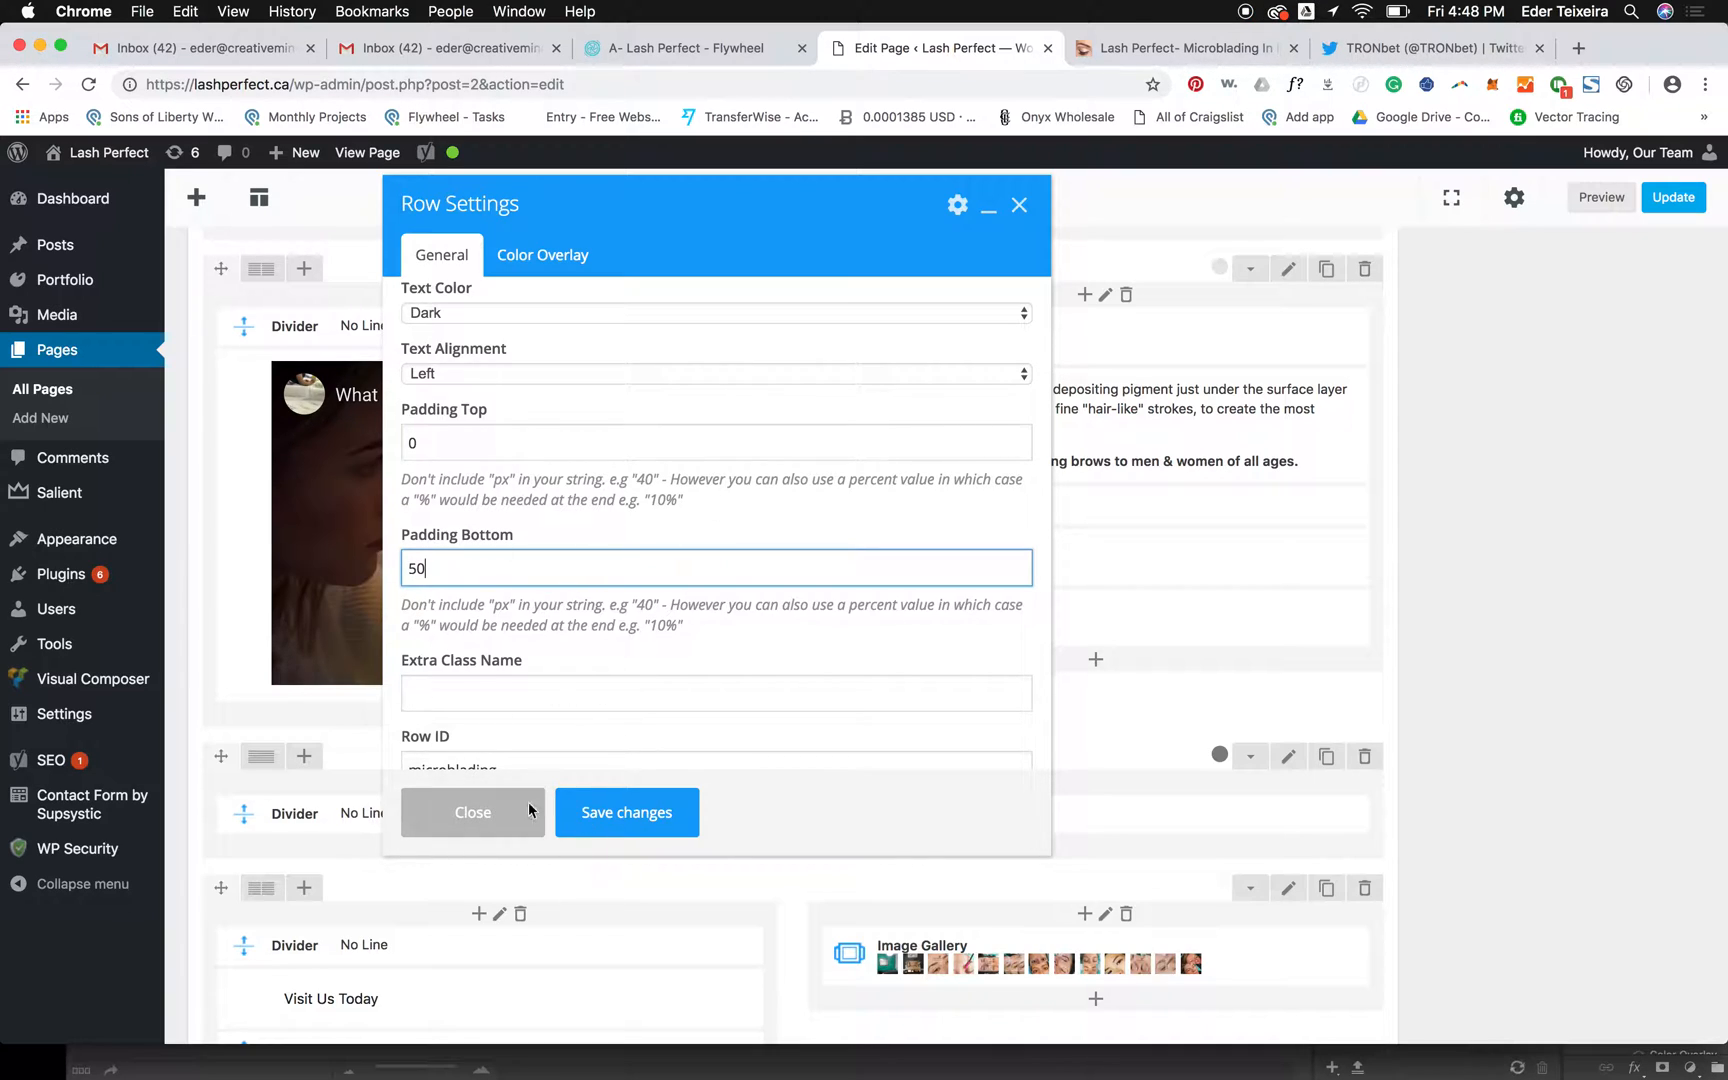
- Check the space below the video in the preview, and set the microblading row's bottom padding to 0 and save
left_click(1119, 37)
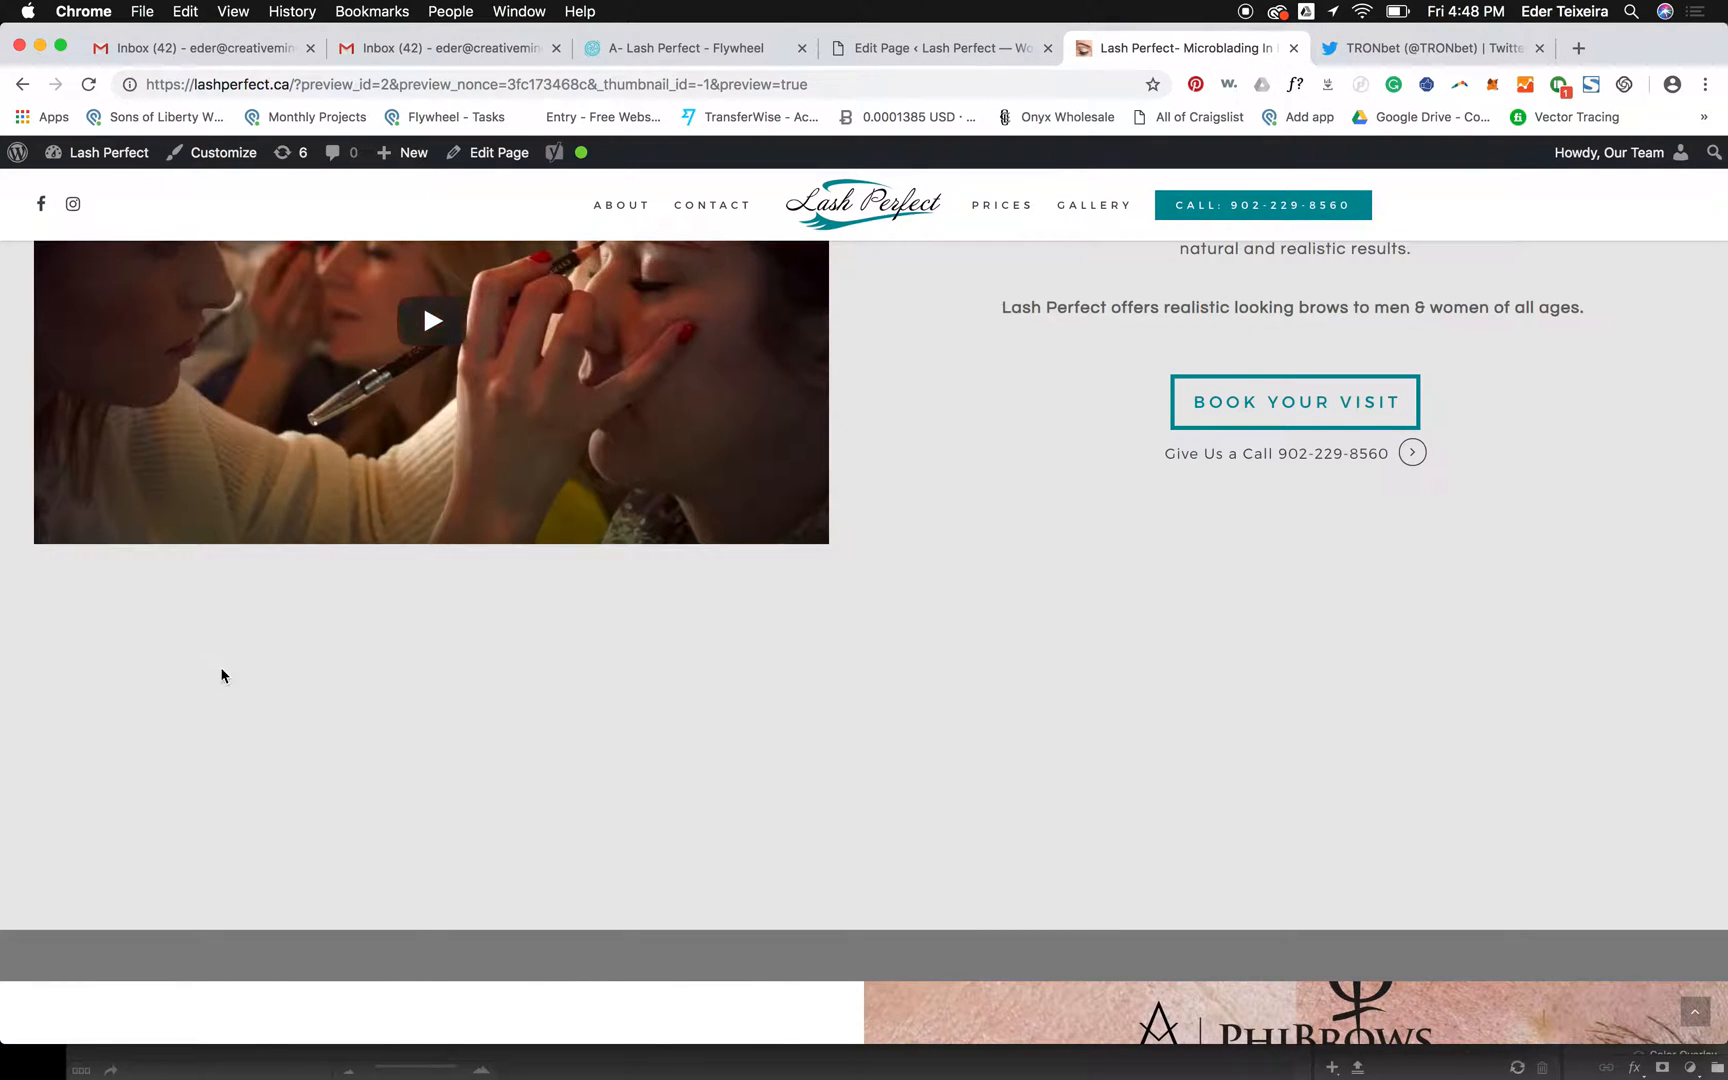
left_click(945, 50)
double_click(481, 566)
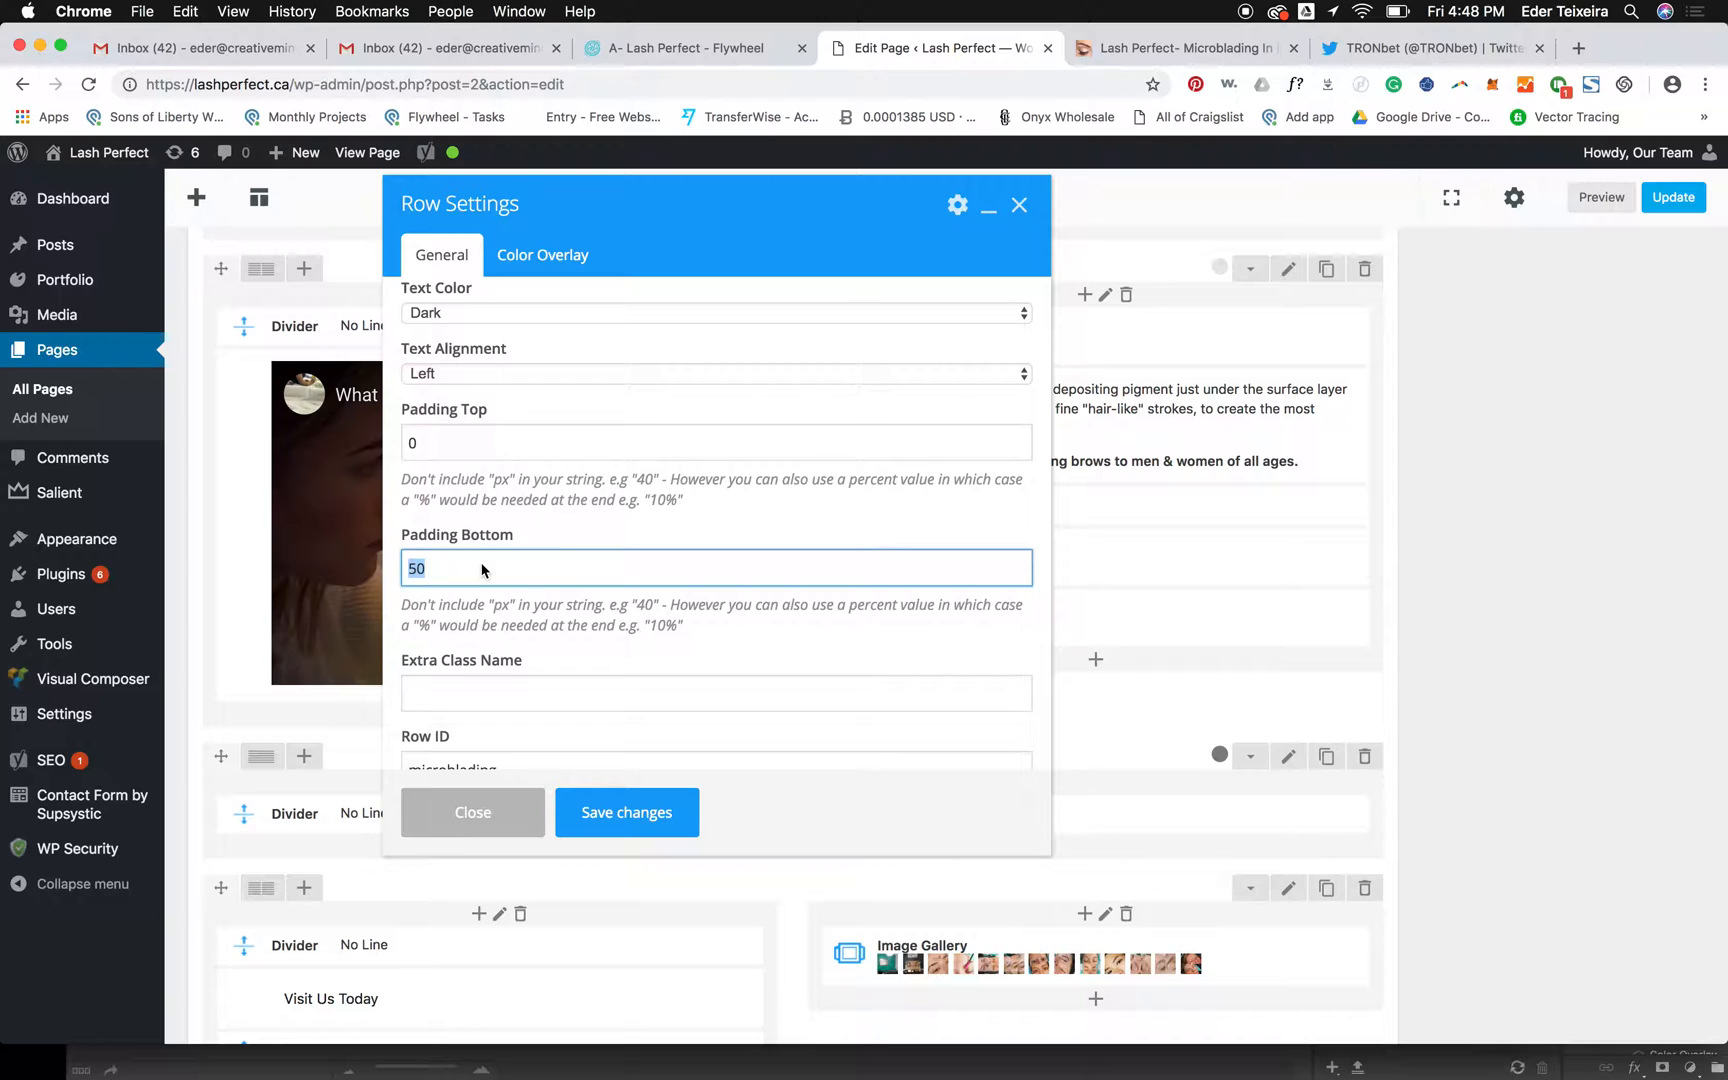
type("0")
left_click(617, 812)
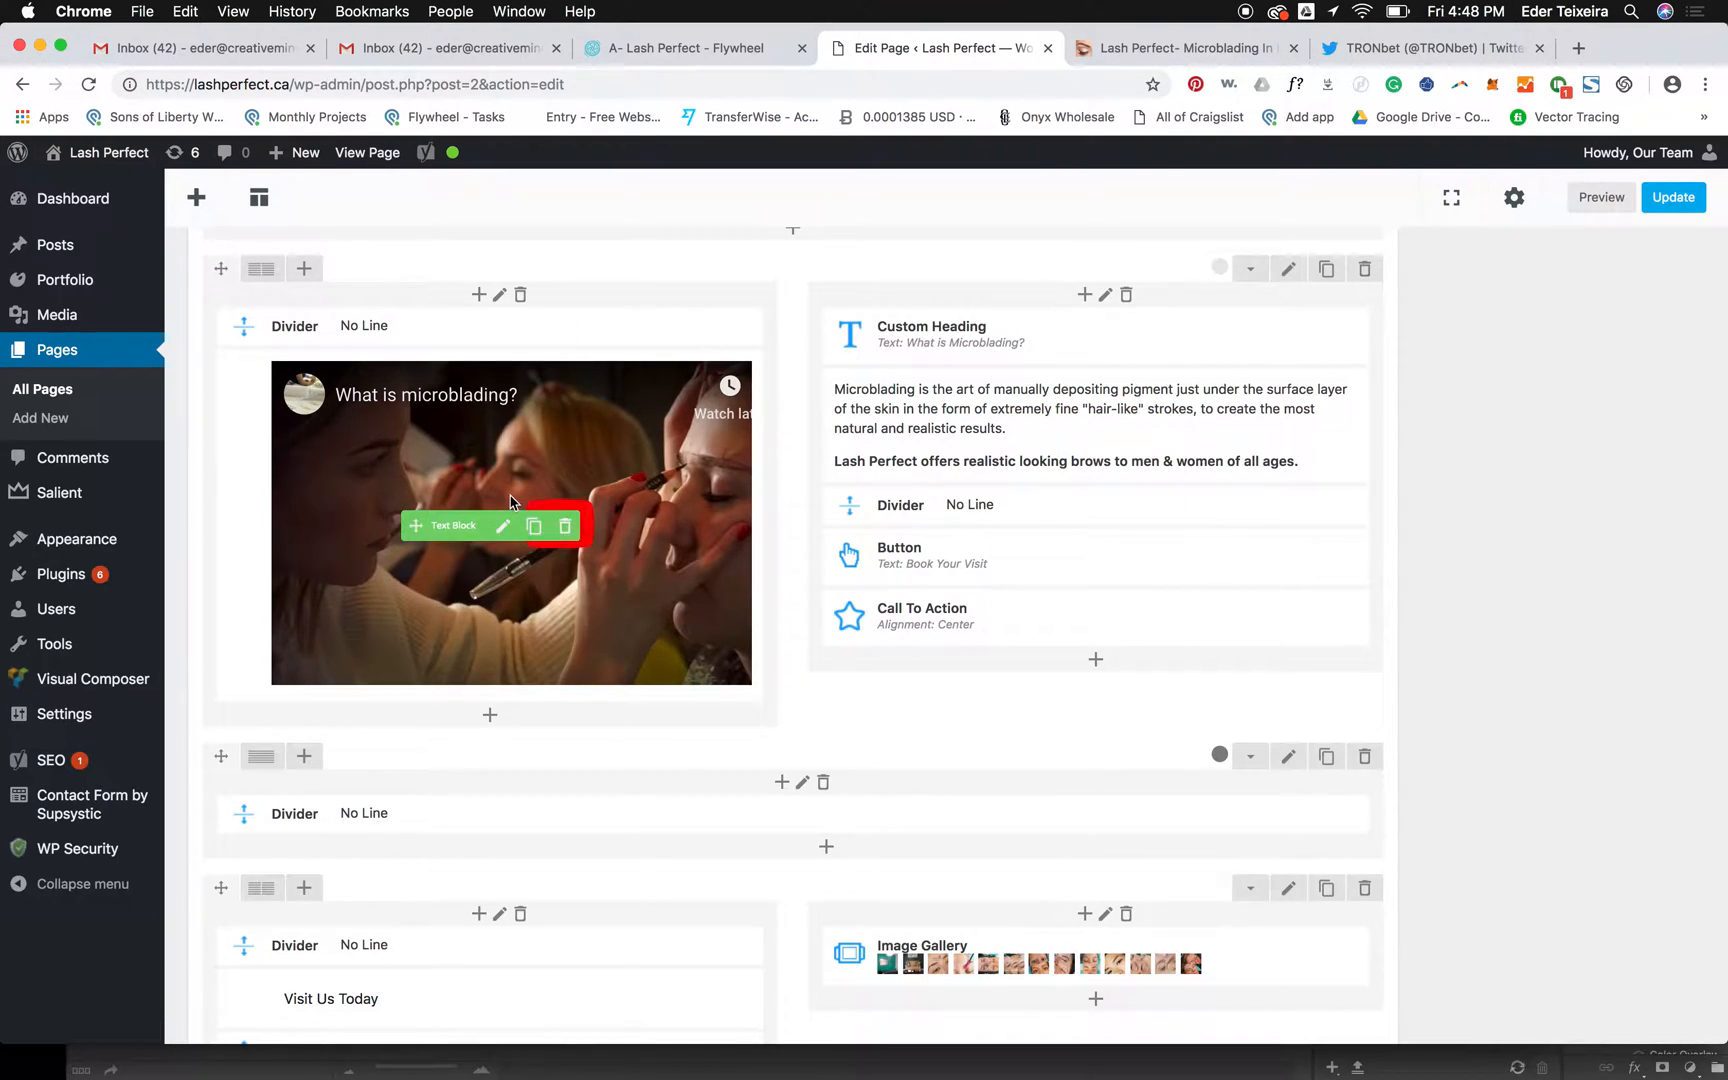
- Open the settings of the column holding the microblading text and compare its column padding with the page preview
left_click(1106, 295)
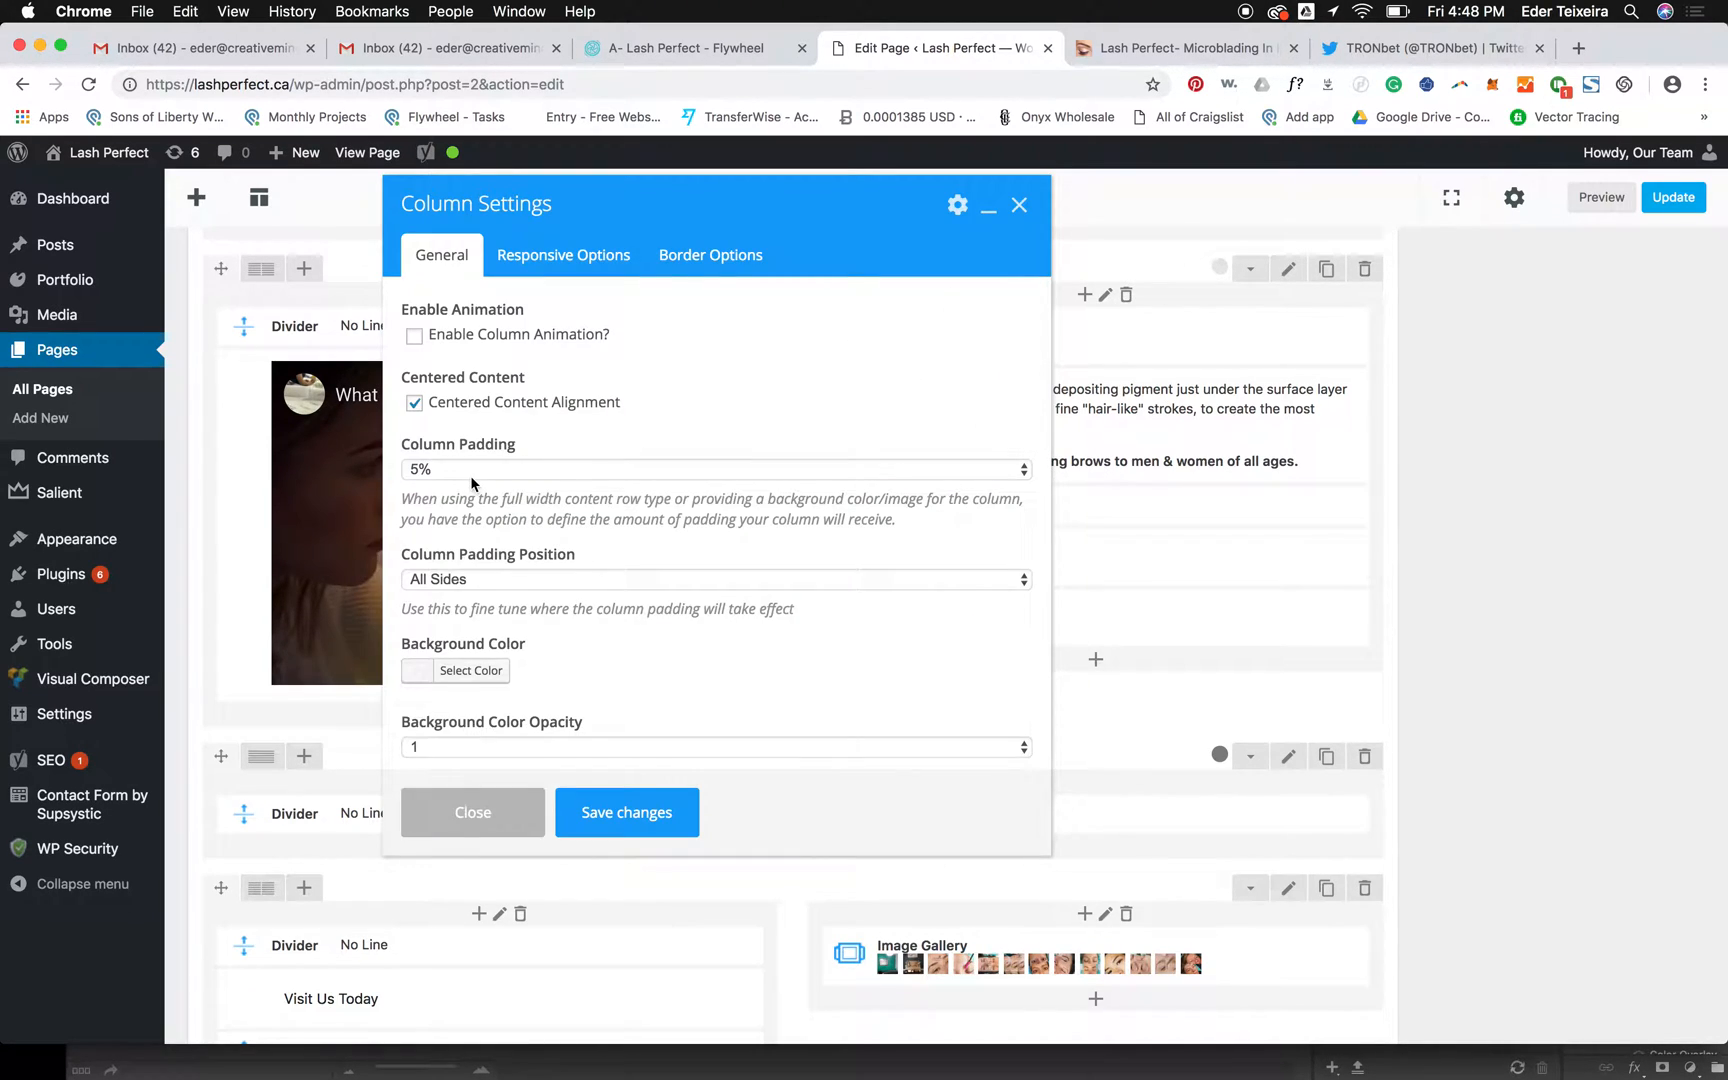
left_click(459, 471)
left_click(451, 471)
left_click(1125, 58)
scroll(775, 590, "up", 3)
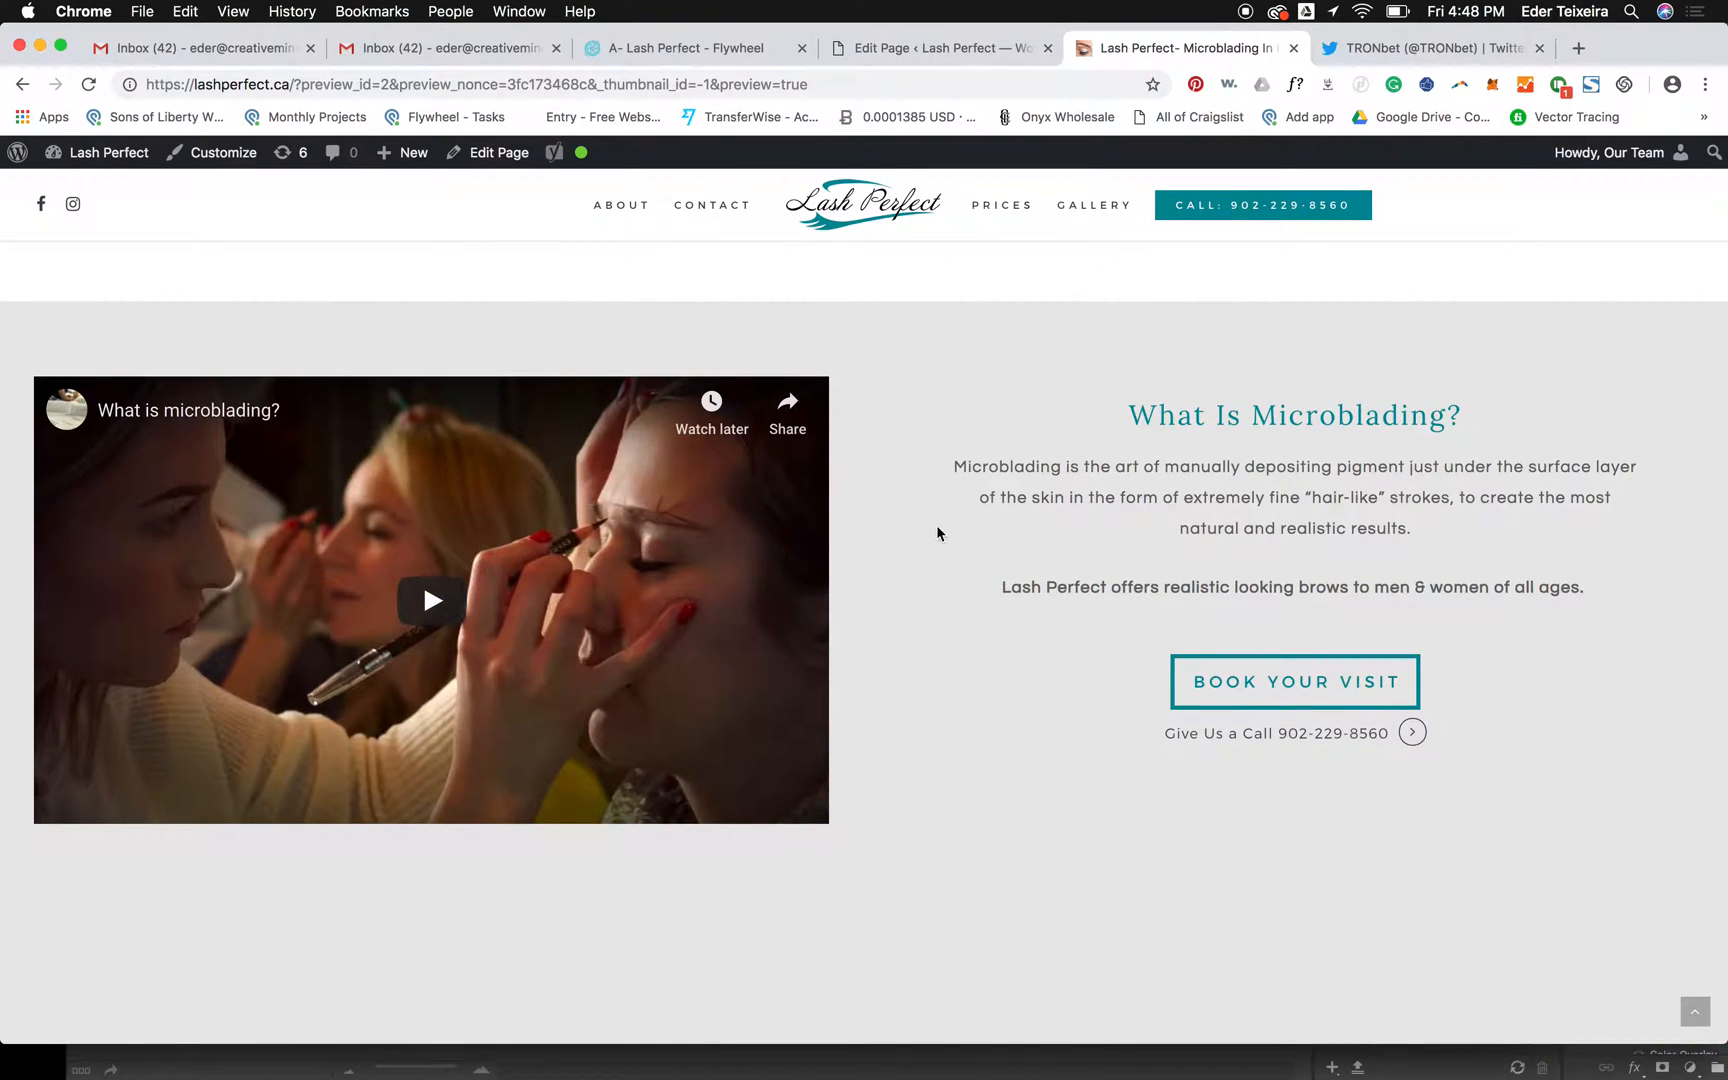
left_click(955, 48)
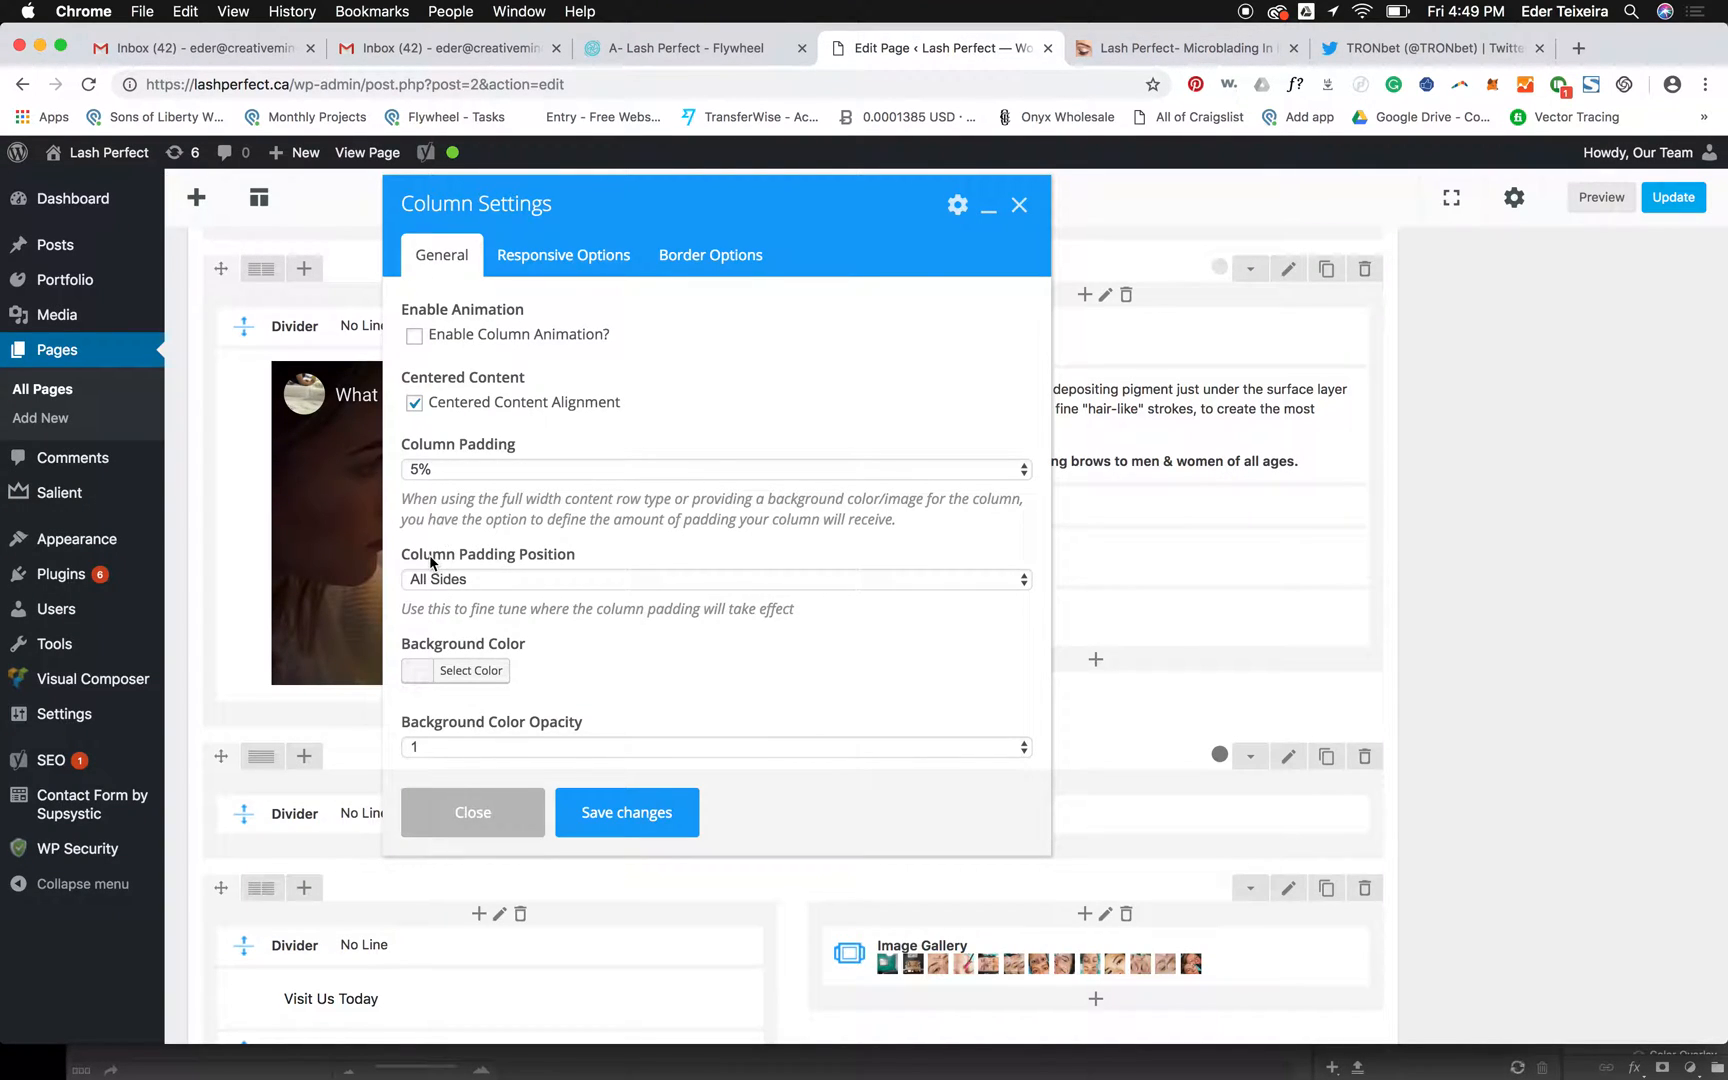
- Review the text column's padding position options and top and bottom margin settings, and close them without changes
triple_click(494, 558)
left_click(445, 579)
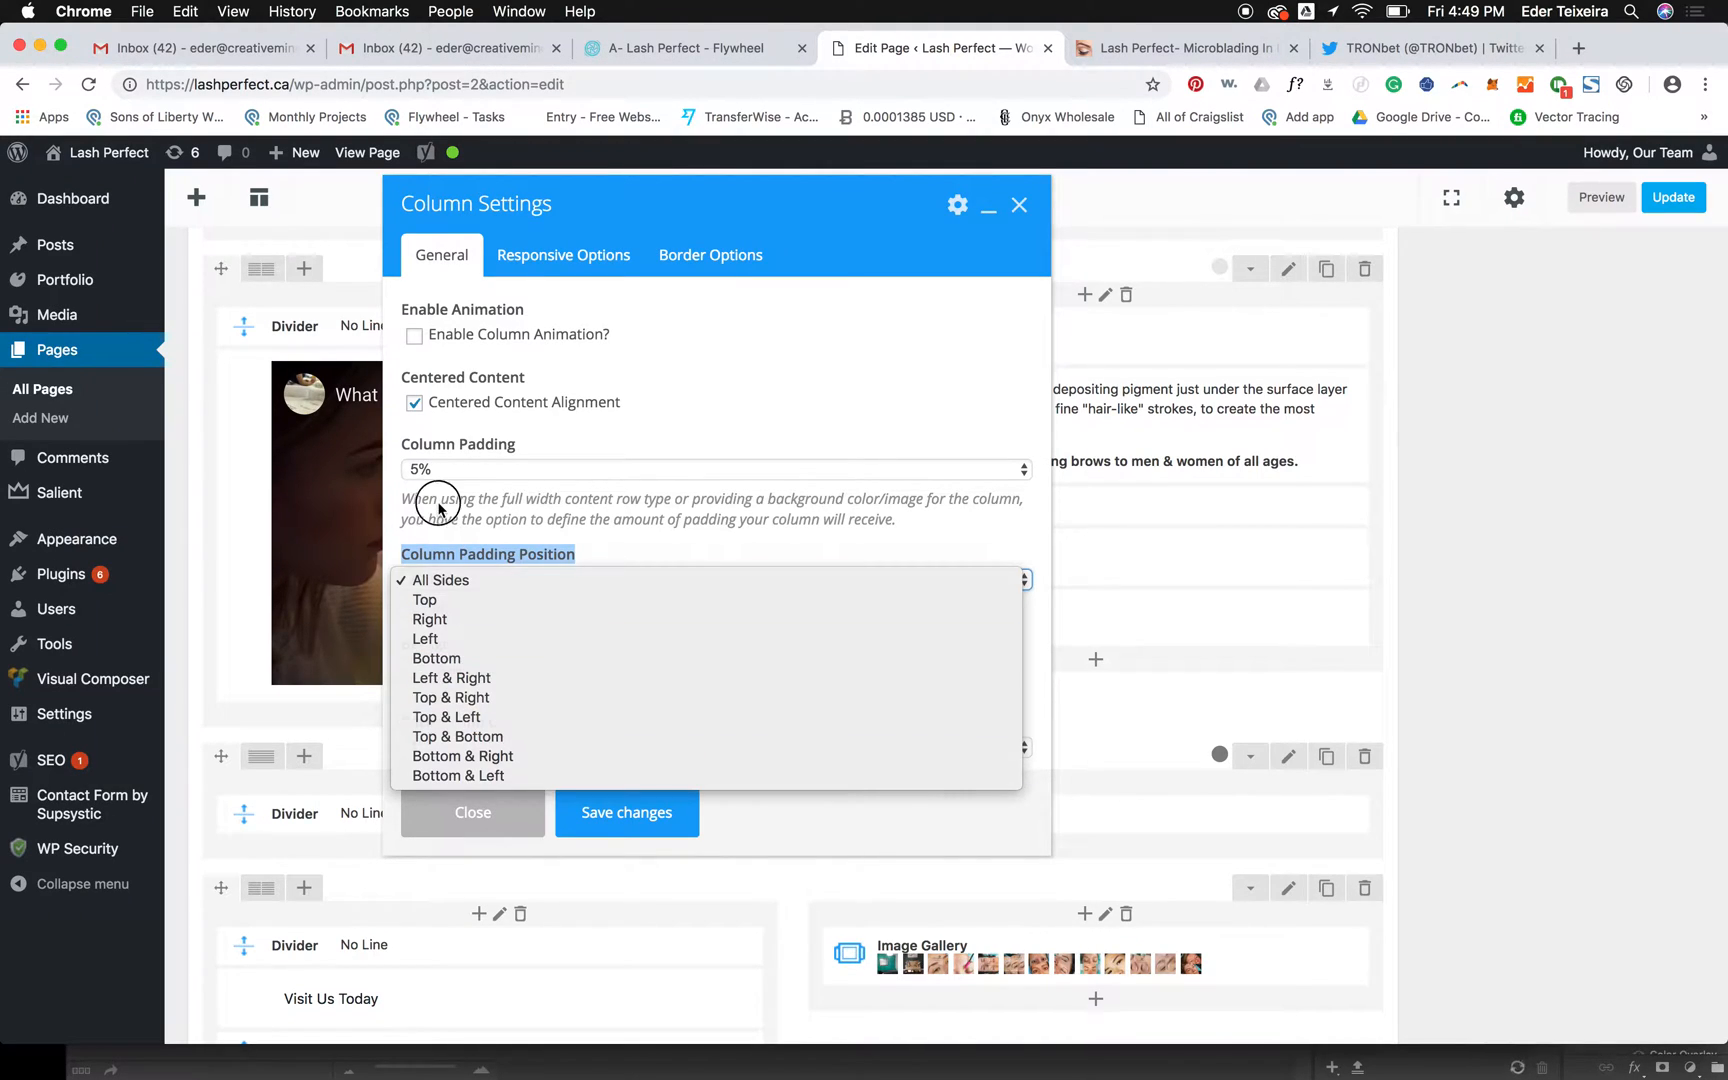
left_click(468, 551)
scroll(470, 556, "down", 5)
scroll(470, 556, "down", 8)
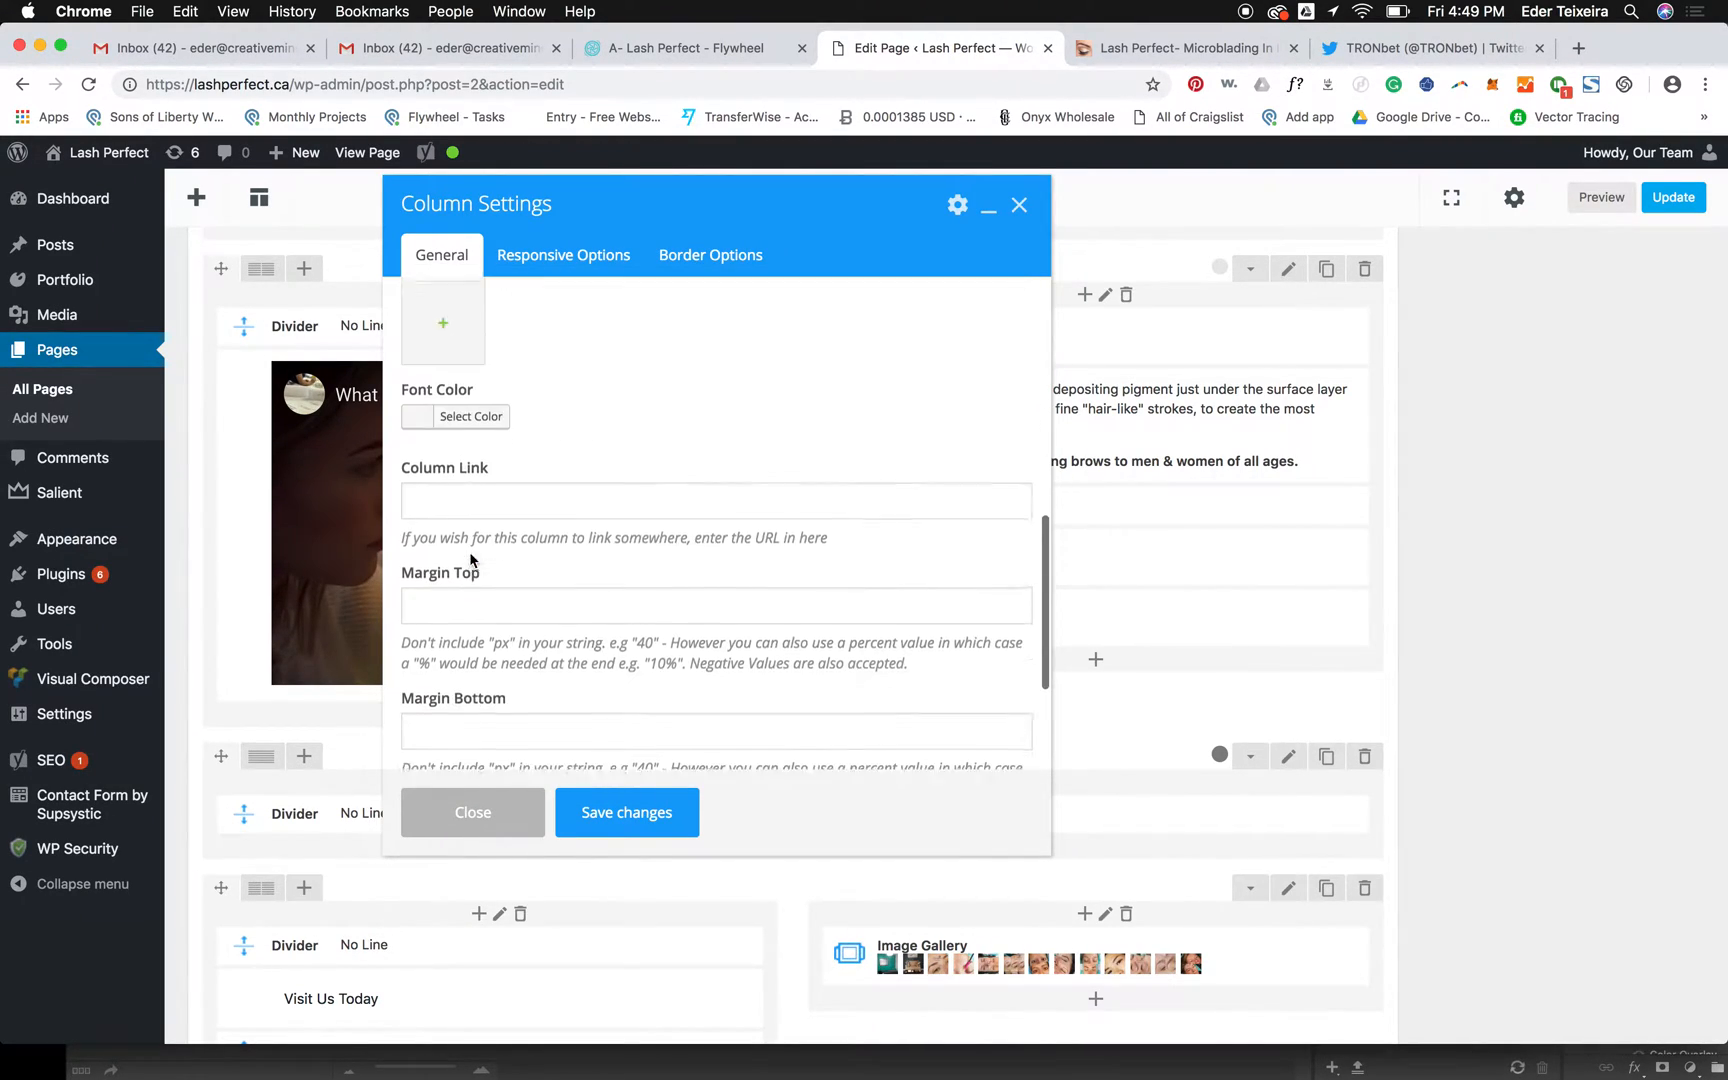
right_click(470, 556)
left_click(458, 436)
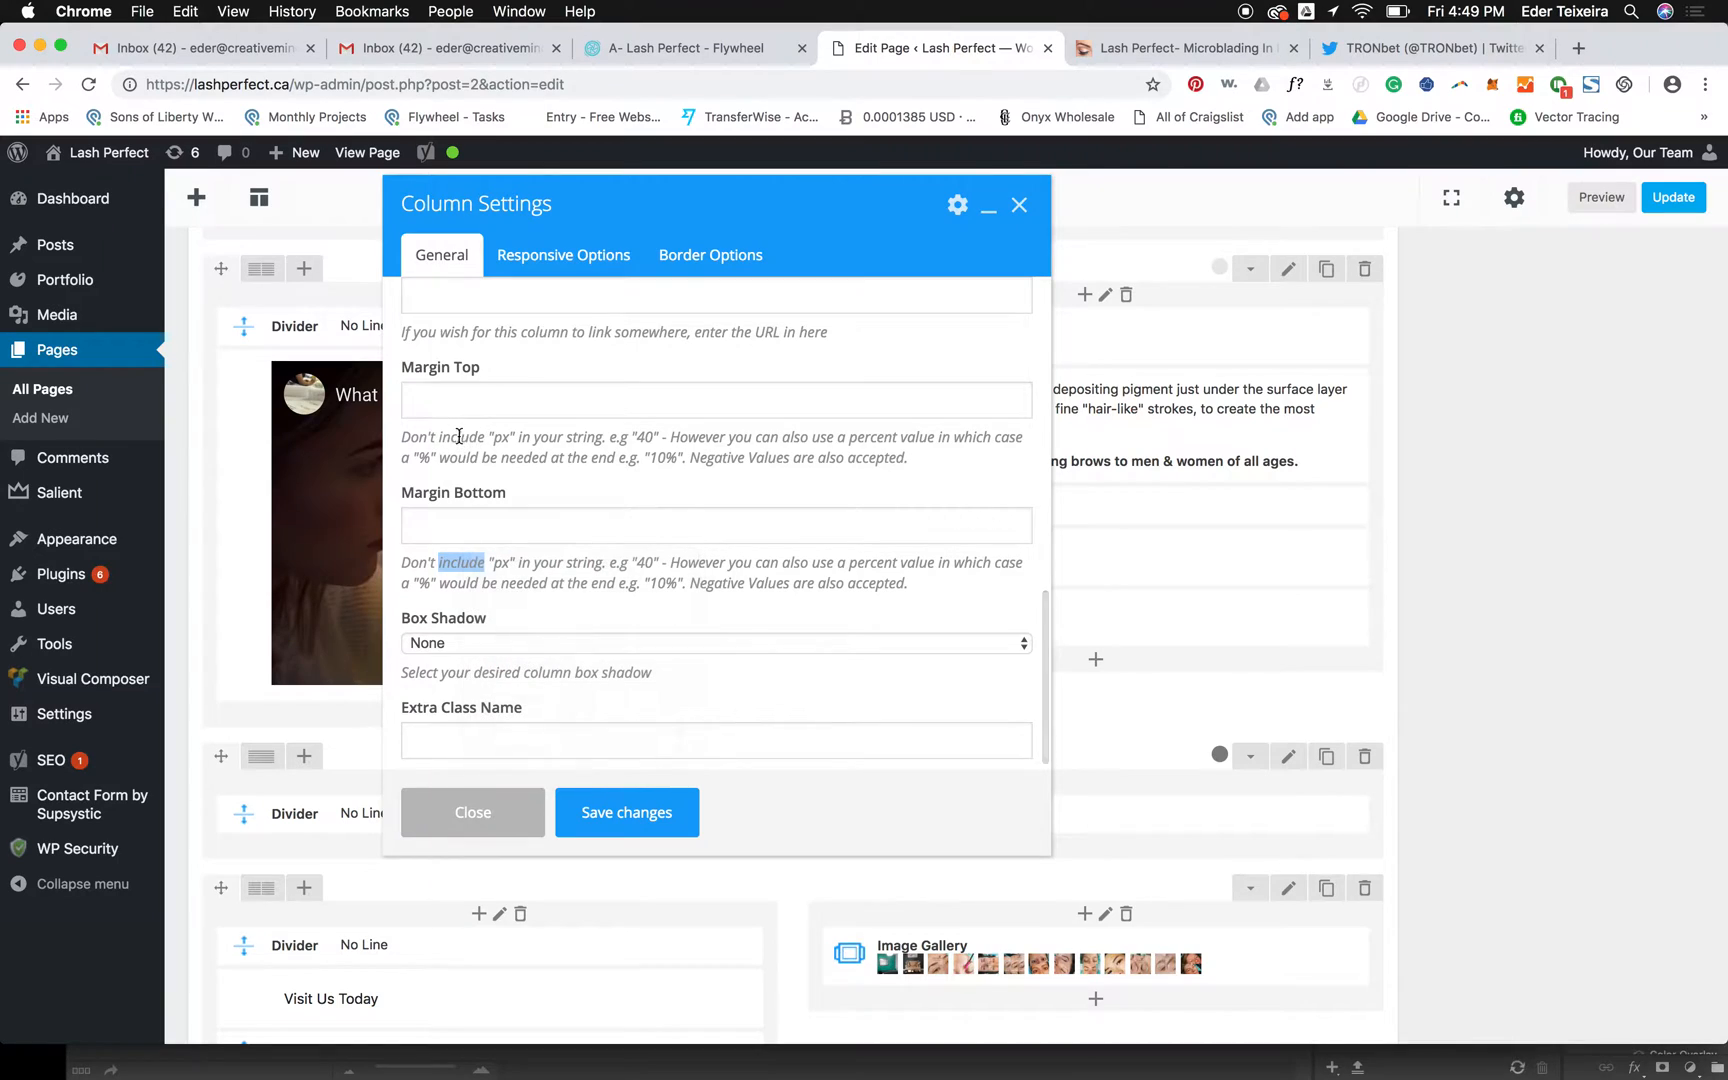
left_click(449, 534)
left_click(440, 410)
left_click(484, 818)
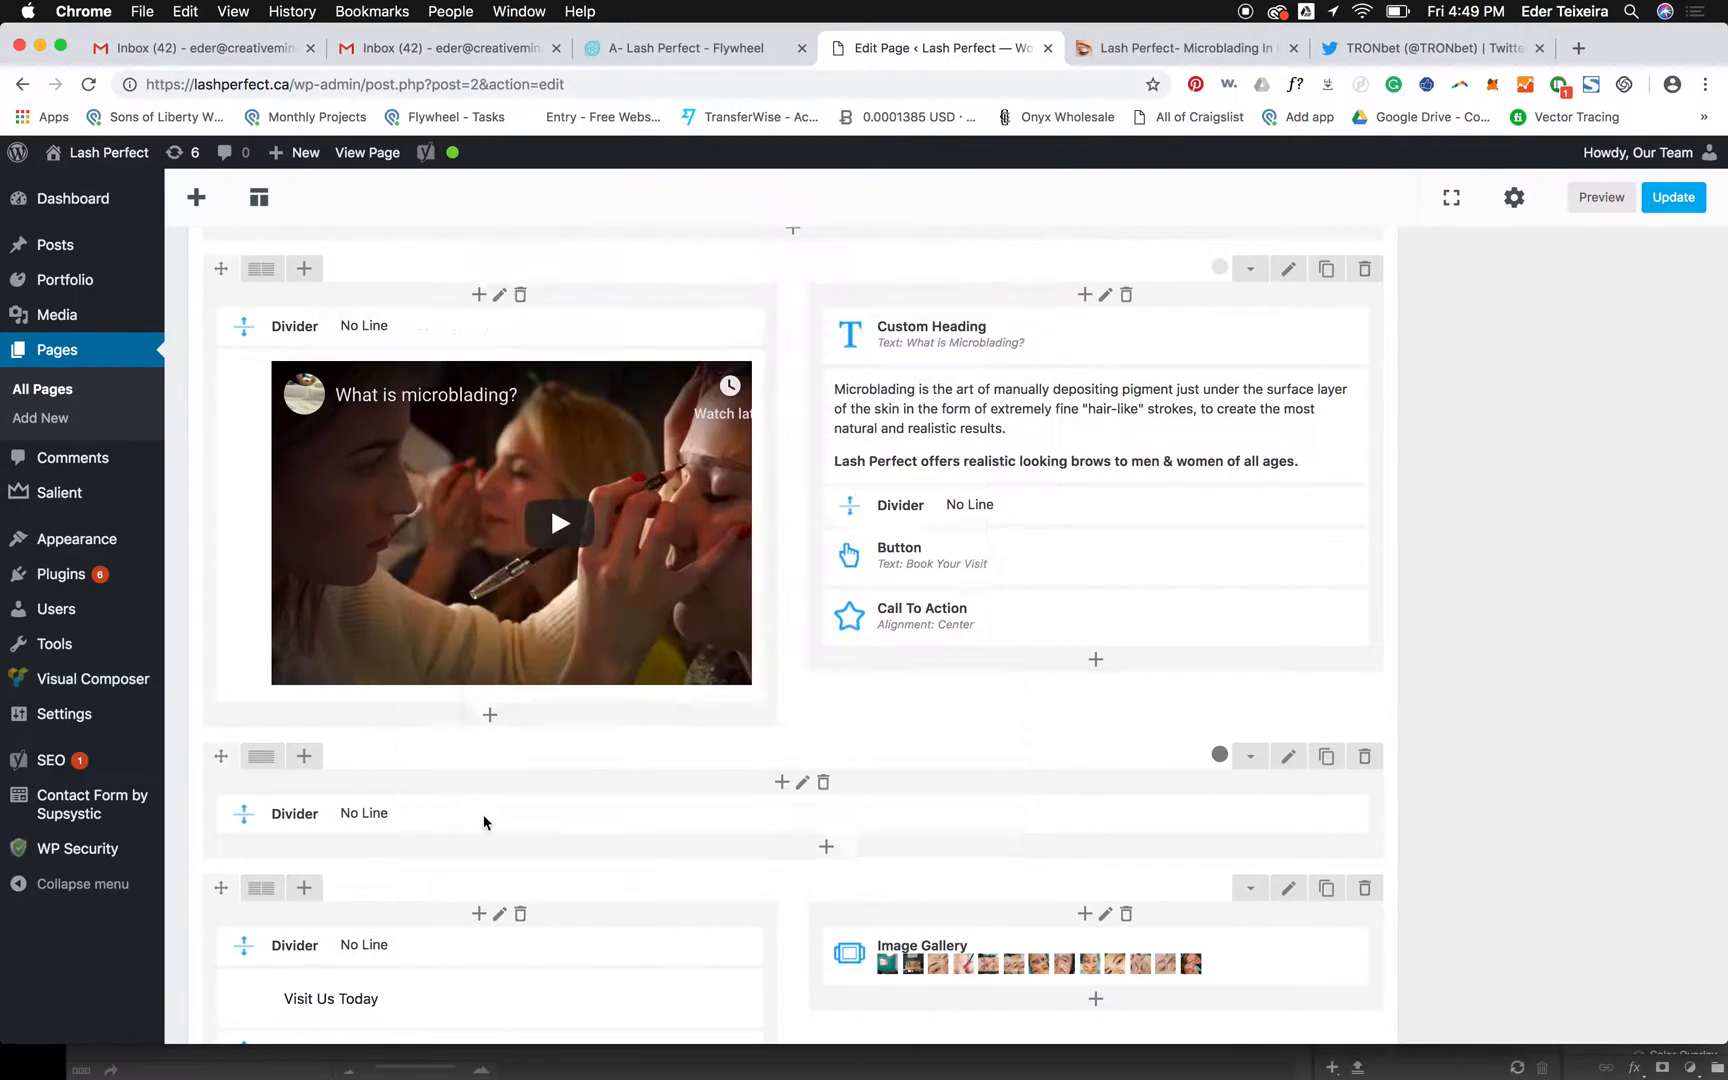
- Clear the bottom margin of the column holding the microblading video and save the column settings
left_click(498, 295)
scroll(579, 471, "down", 2)
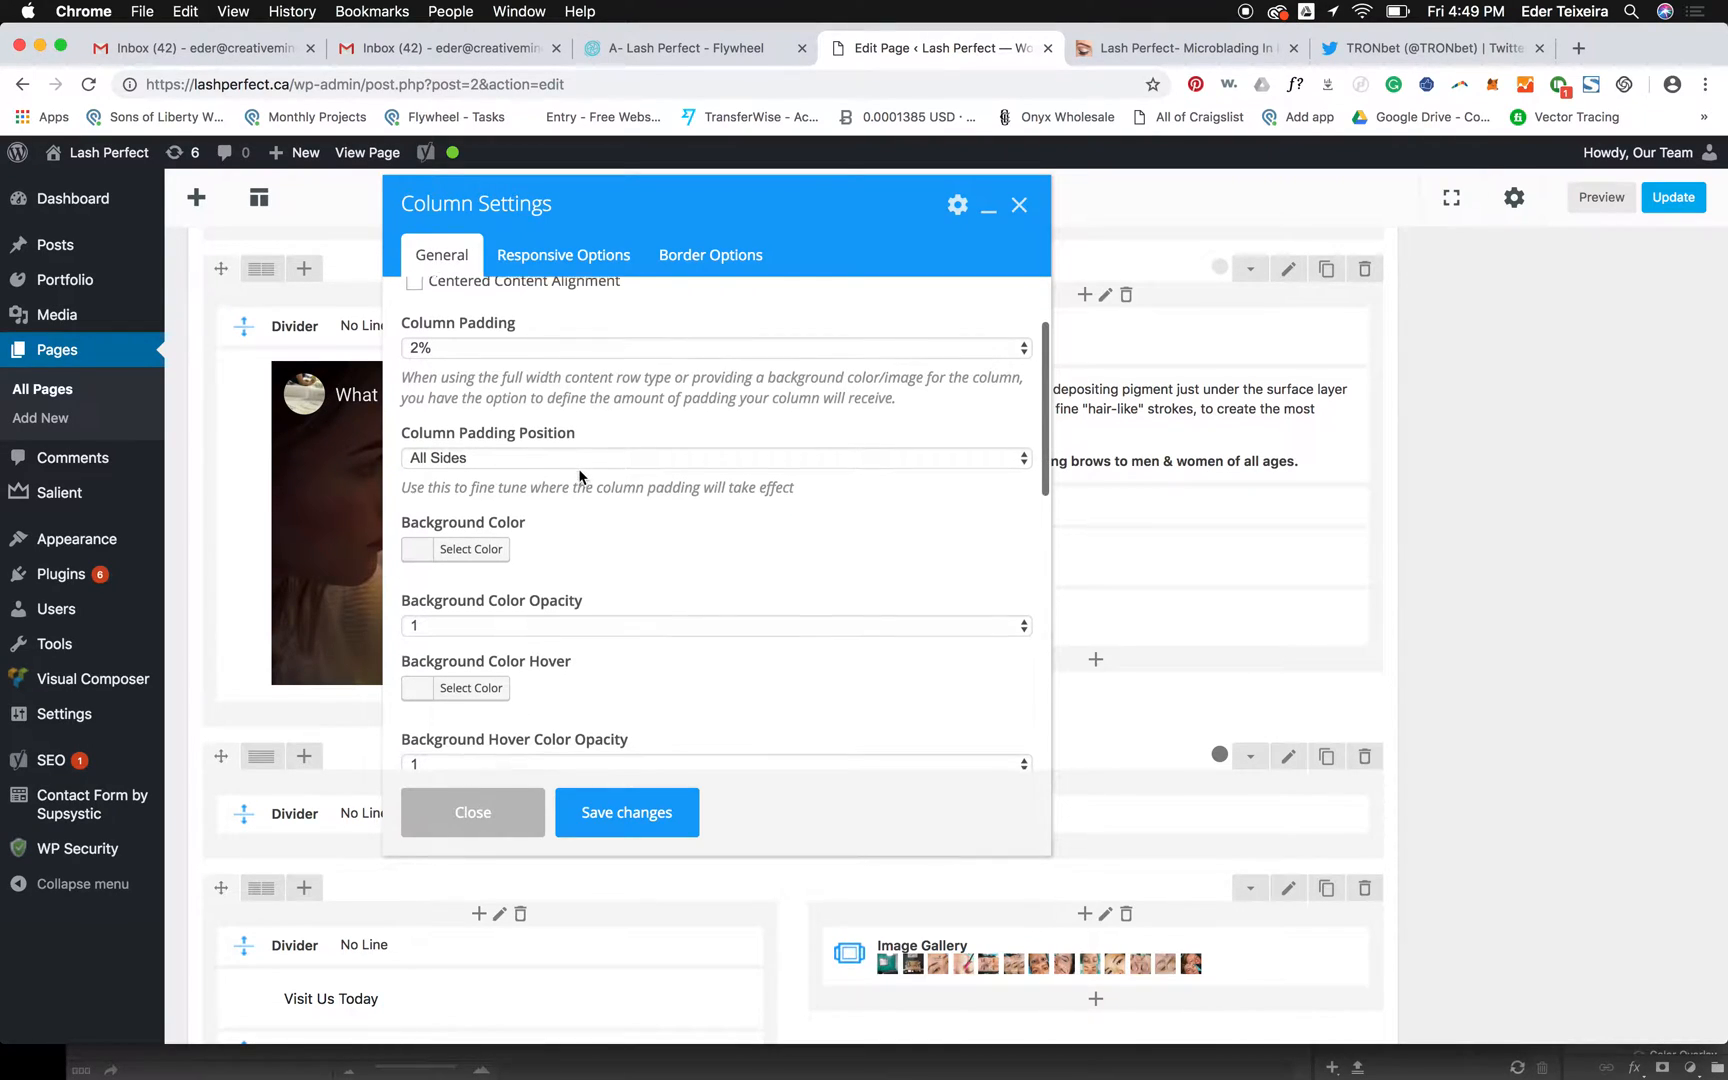
scroll(459, 518, "down", 5)
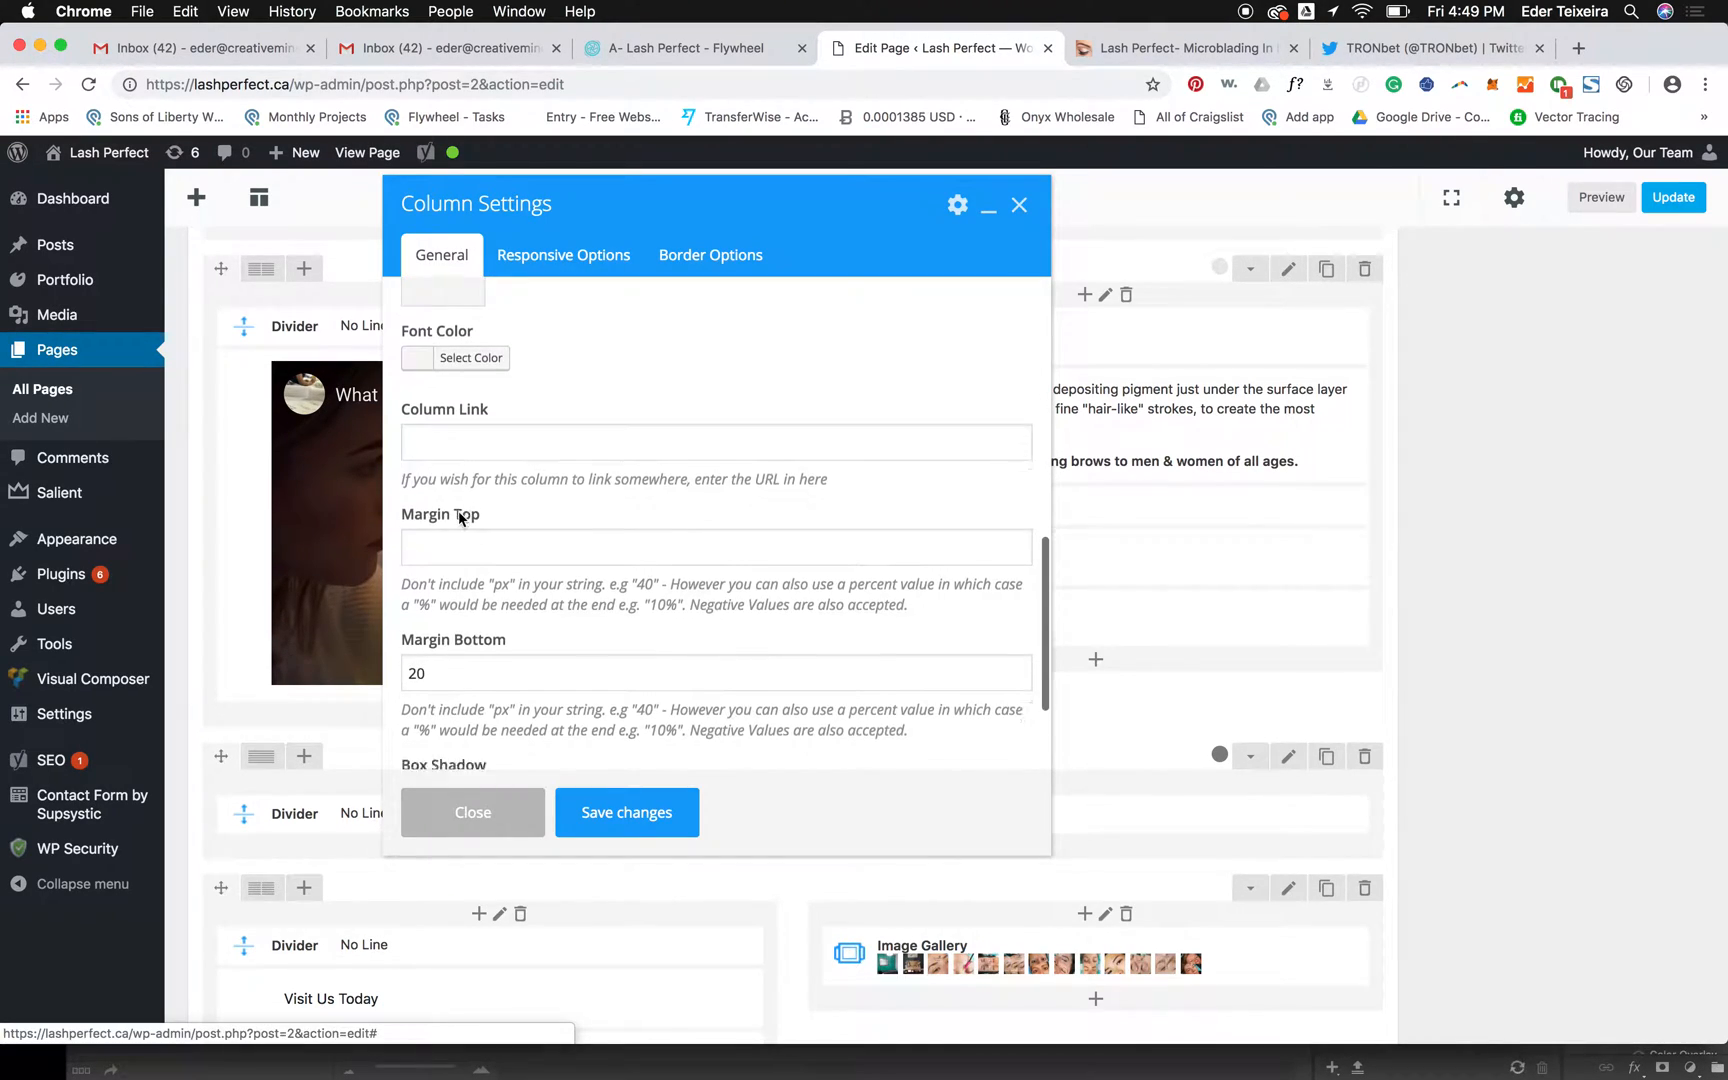
scroll(459, 518, "down", 2)
double_click(436, 596)
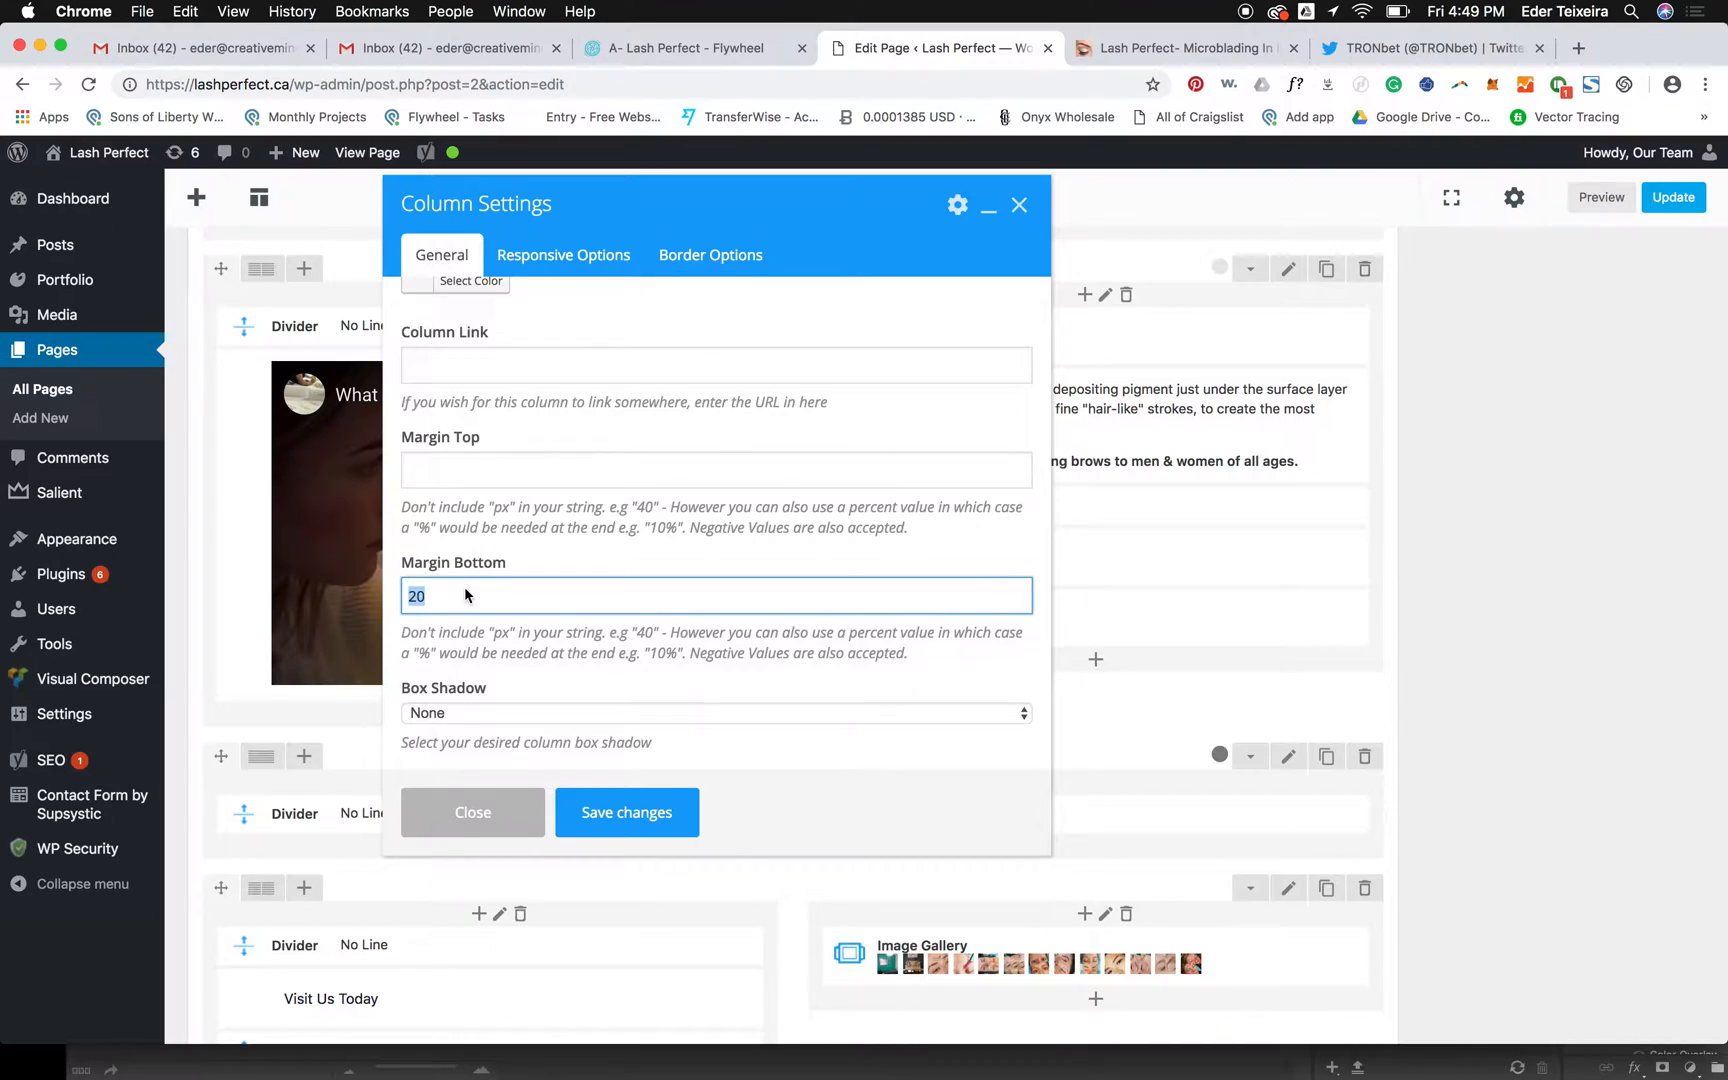
scroll(464, 588, "down", 2)
key("BackSpace")
left_click(601, 805)
- Preview the page to check the space below the microblading video, and return to the editor
left_click(1601, 196)
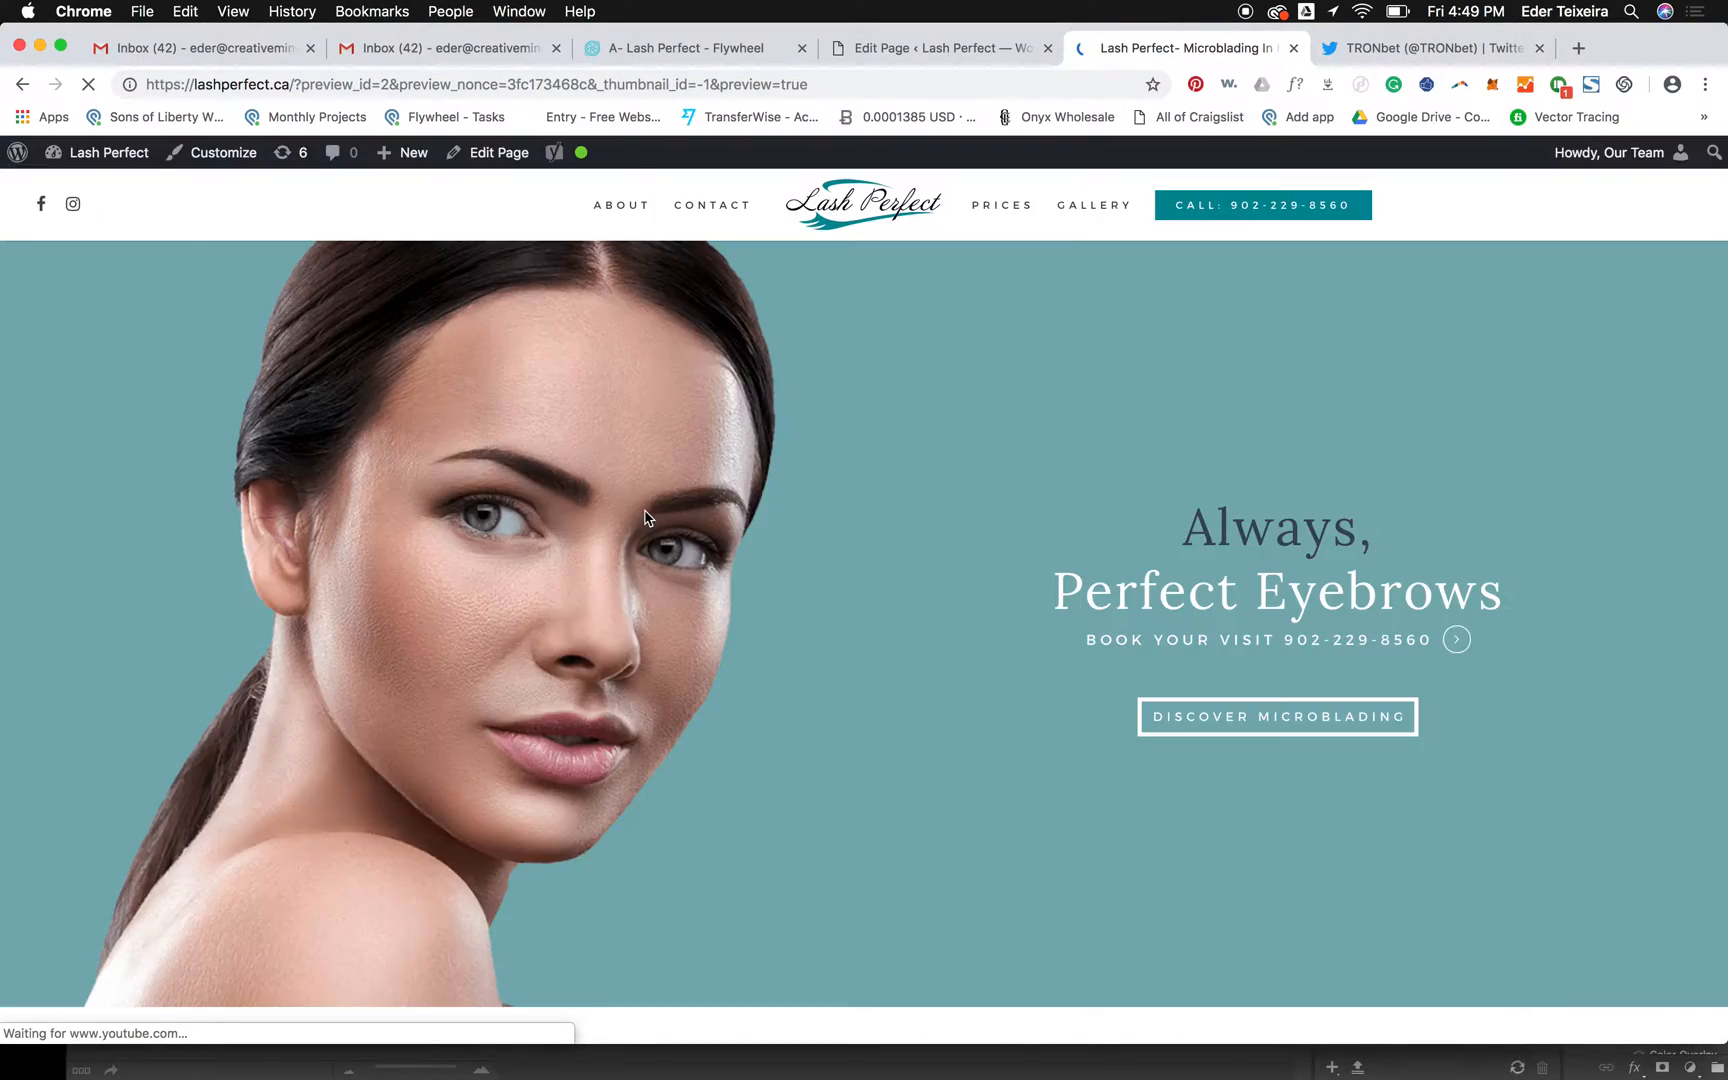
scroll(645, 517, "down", 15)
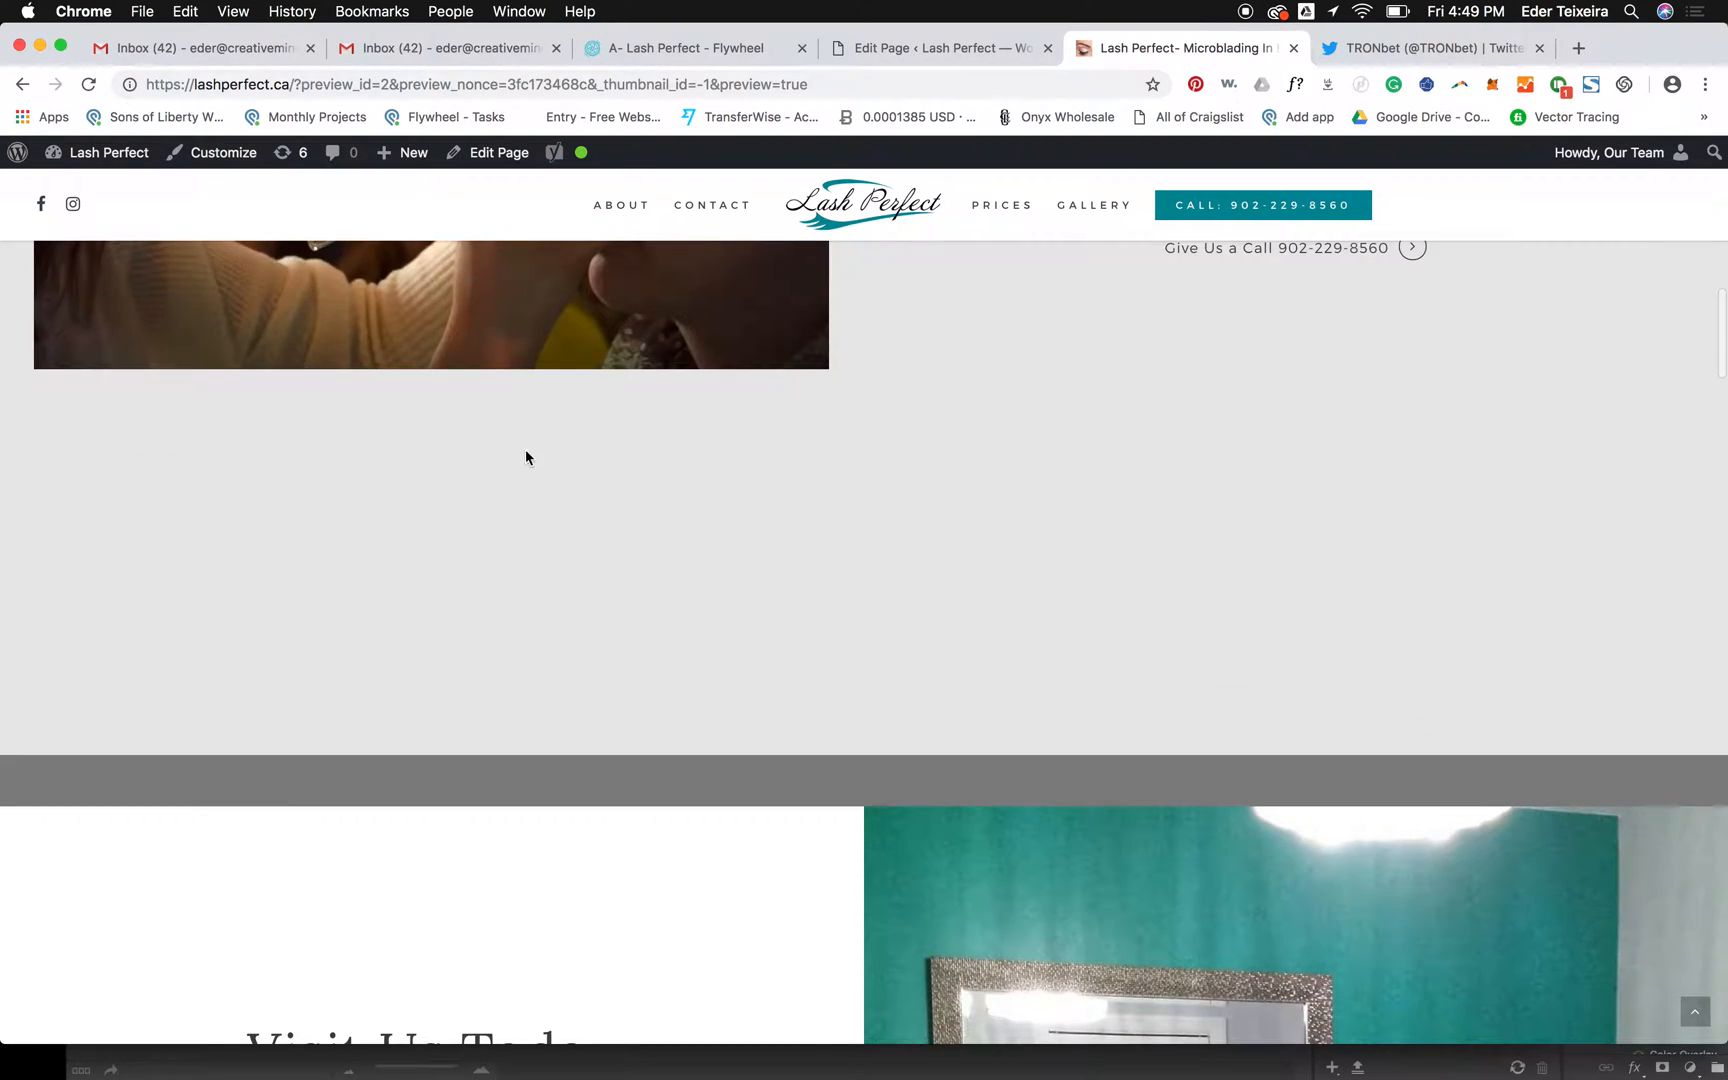
scroll(800, 632, "up", 5)
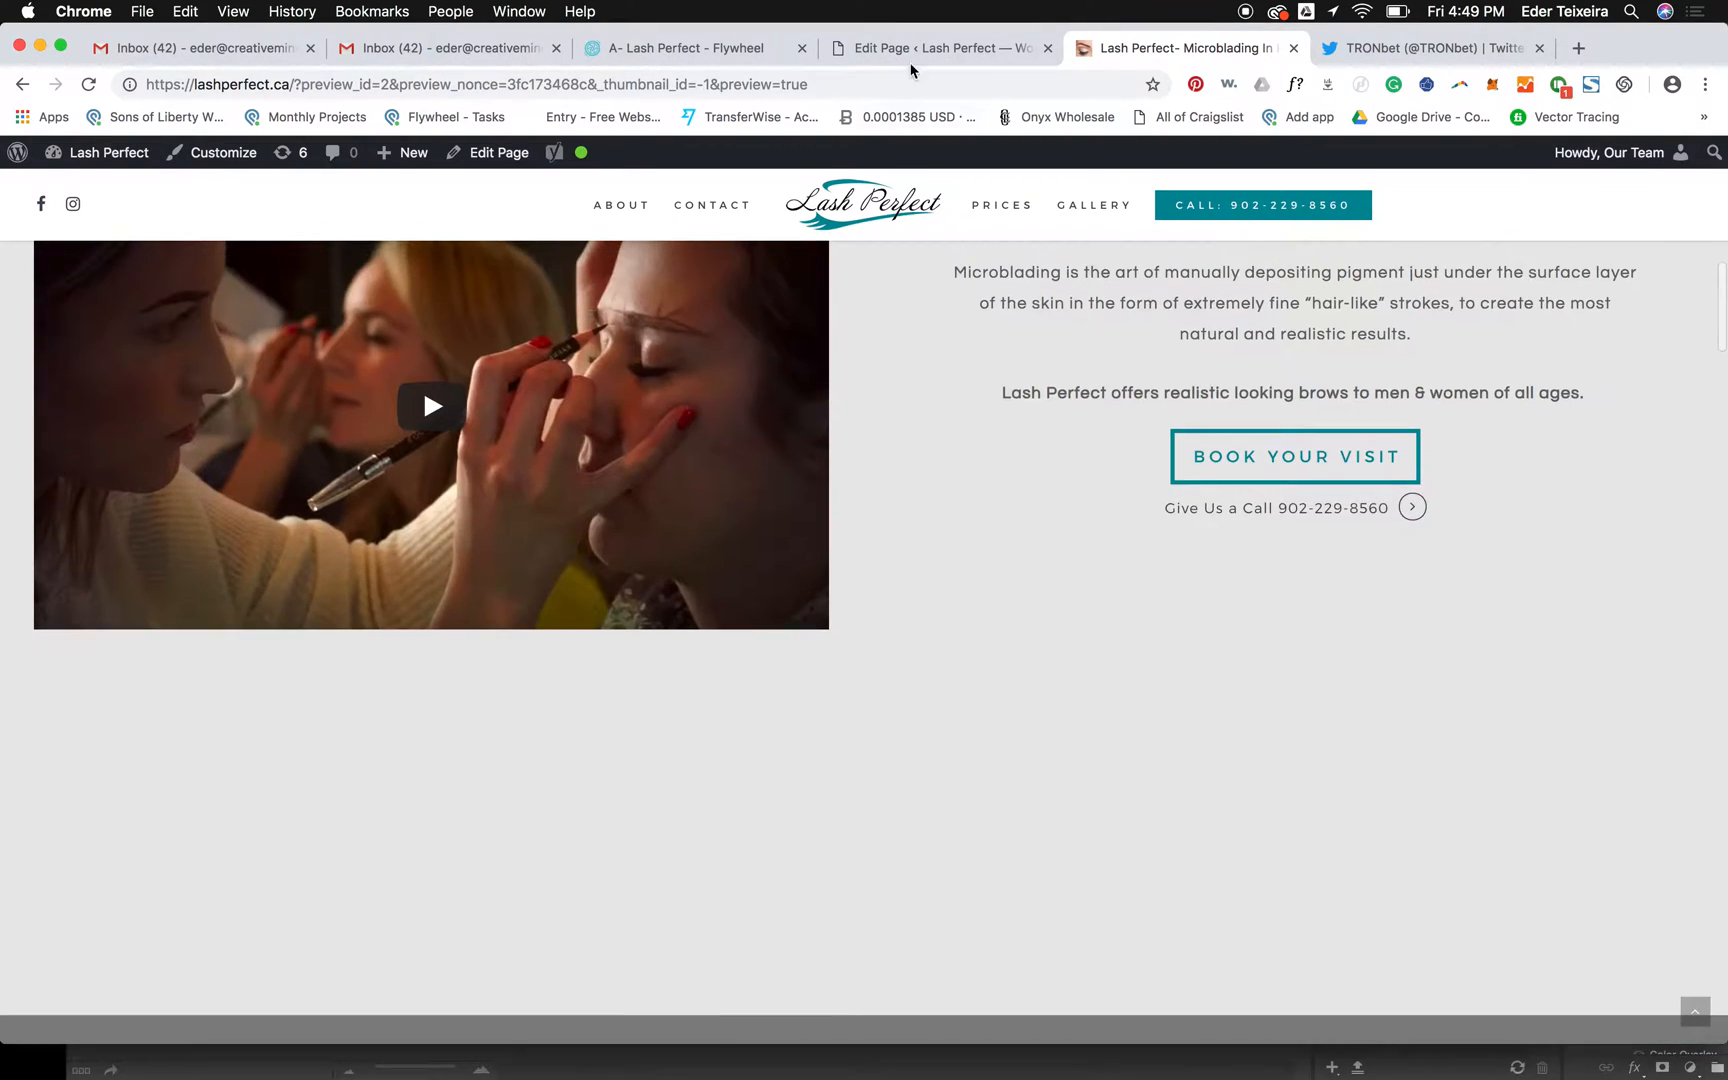
left_click(883, 50)
- View the settings of the divider row below the microblading row and close them without changes
scroll(540, 645, "down", 2)
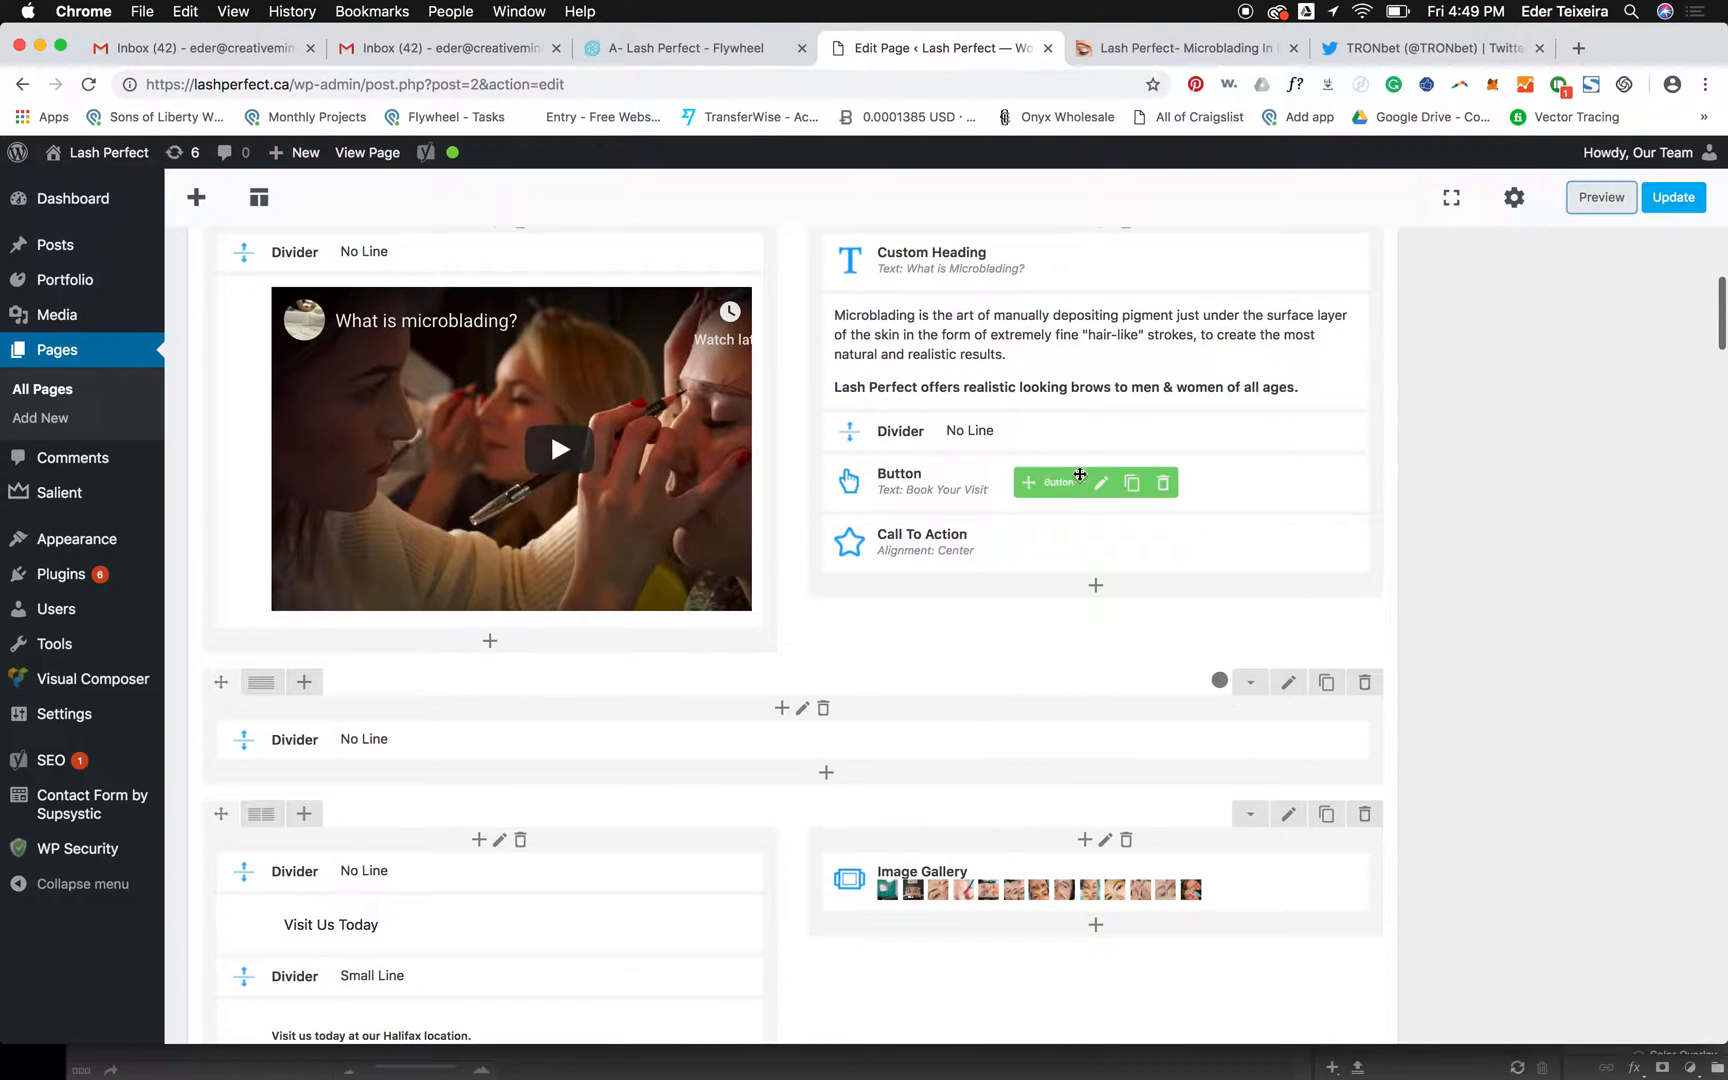
left_click(1287, 683)
scroll(620, 560, "down", 10)
left_click(470, 812)
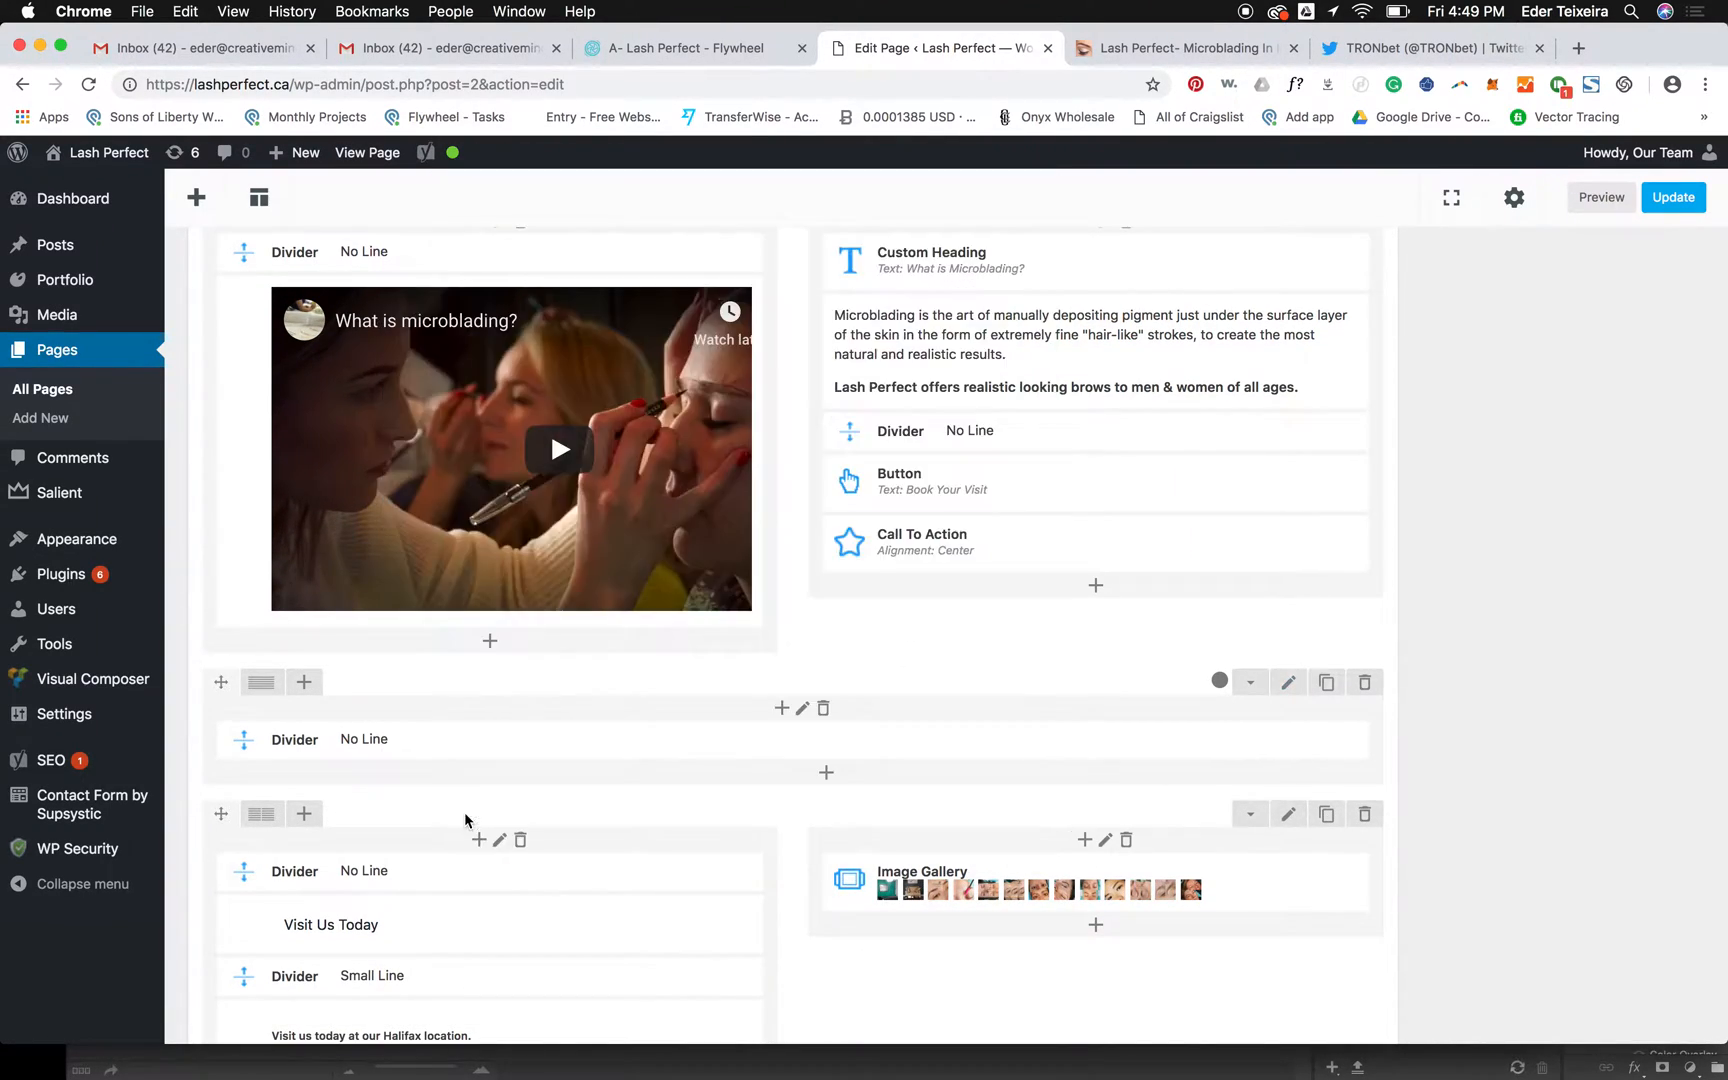
- Set the microblading row's column content position to Middle and save the row settings
scroll(802, 502, "up", 4)
scroll(830, 490, "down", 3)
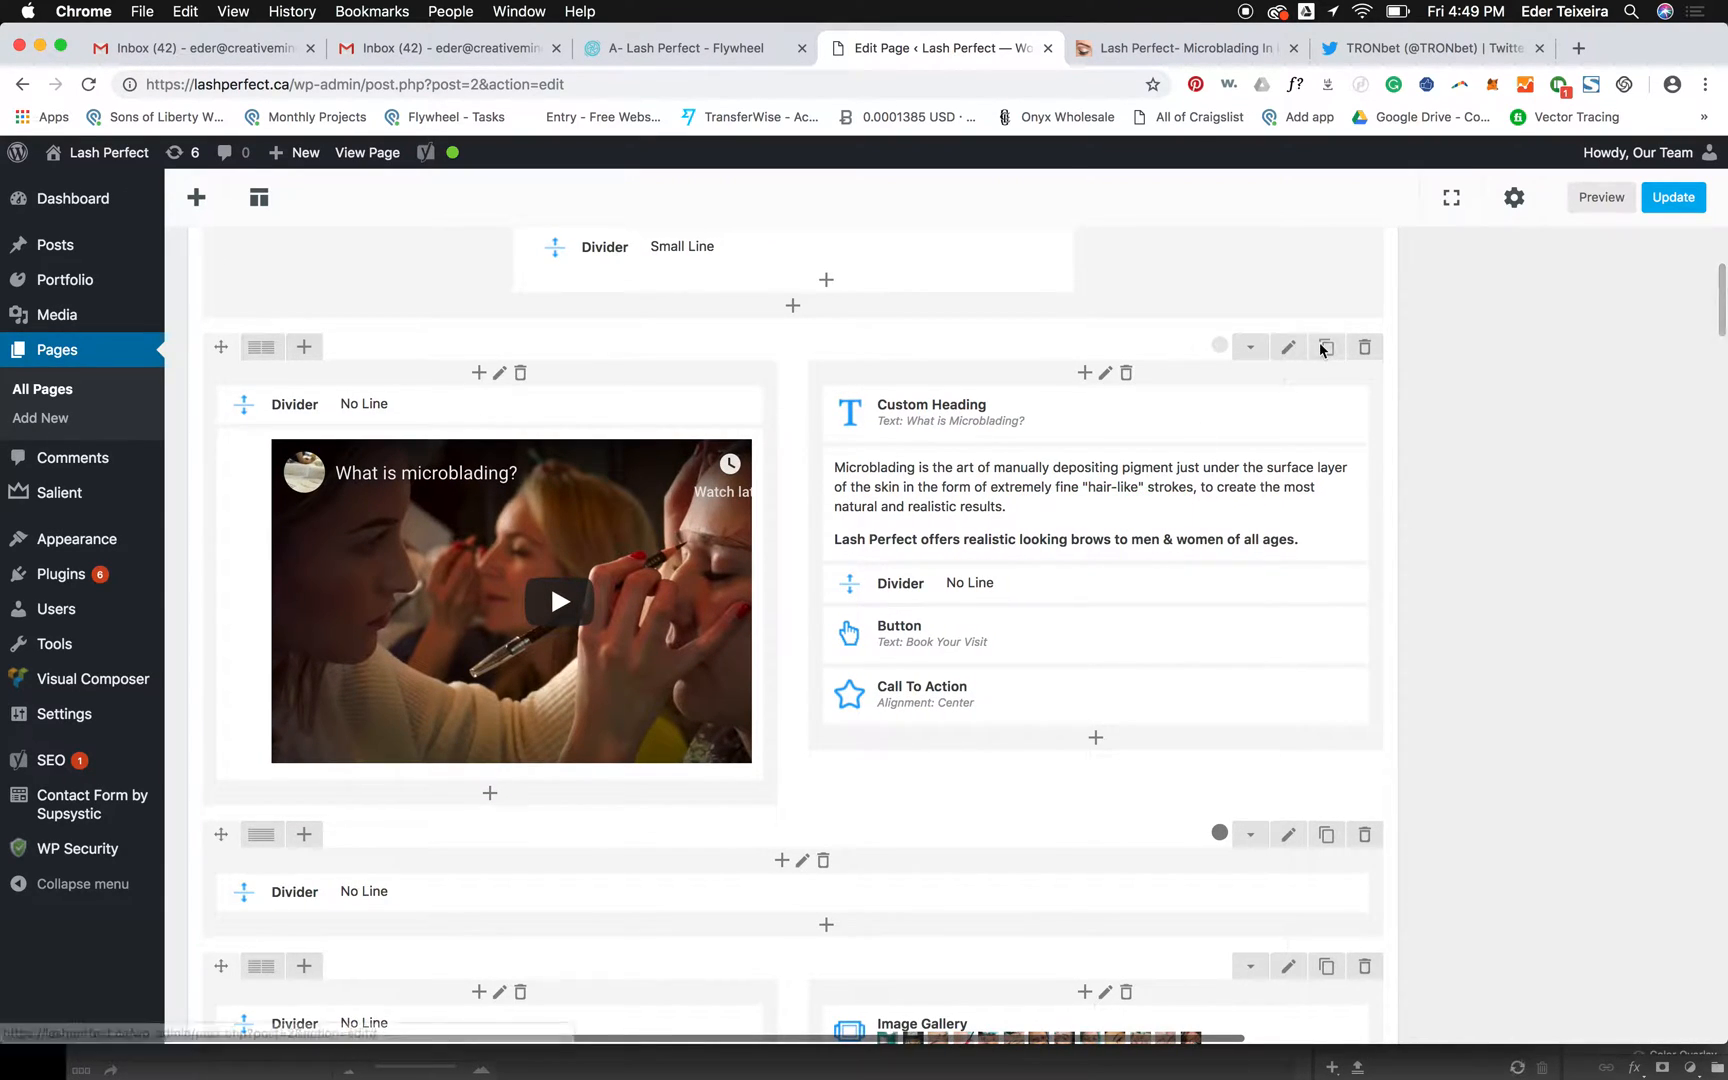
left_click(1290, 348)
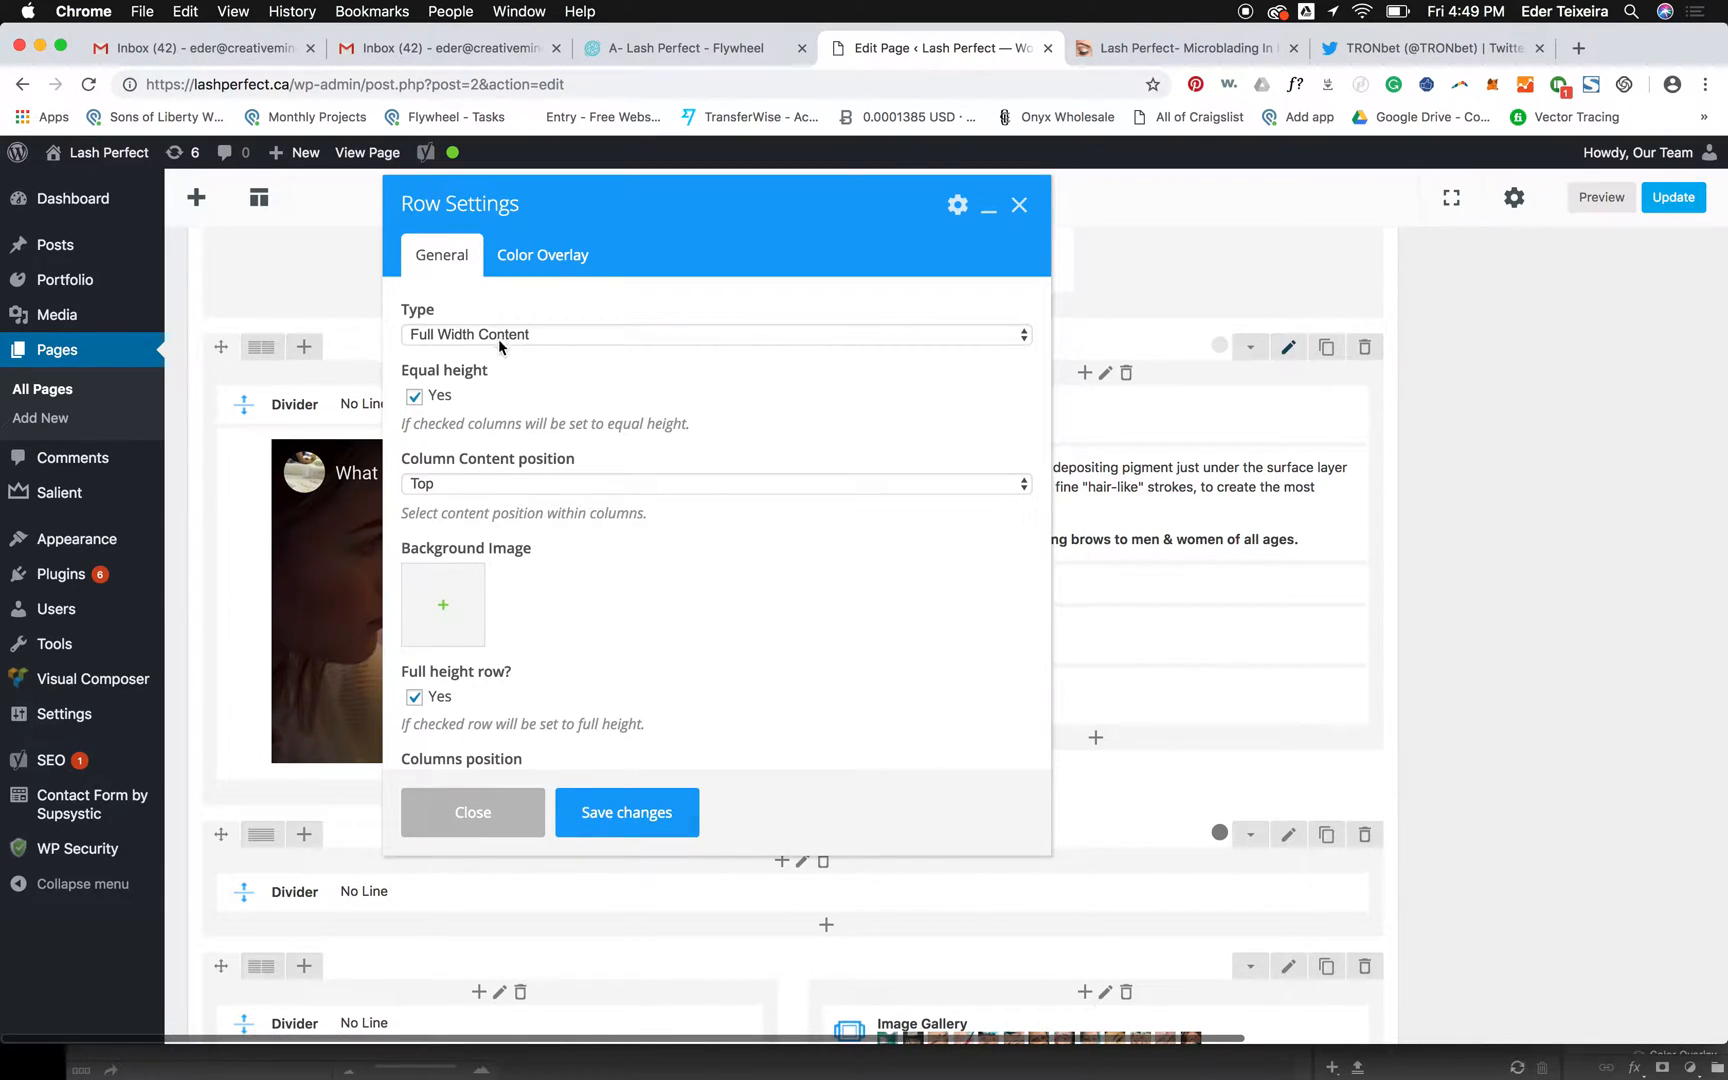
left_click(505, 485)
left_click(430, 498)
left_click(609, 813)
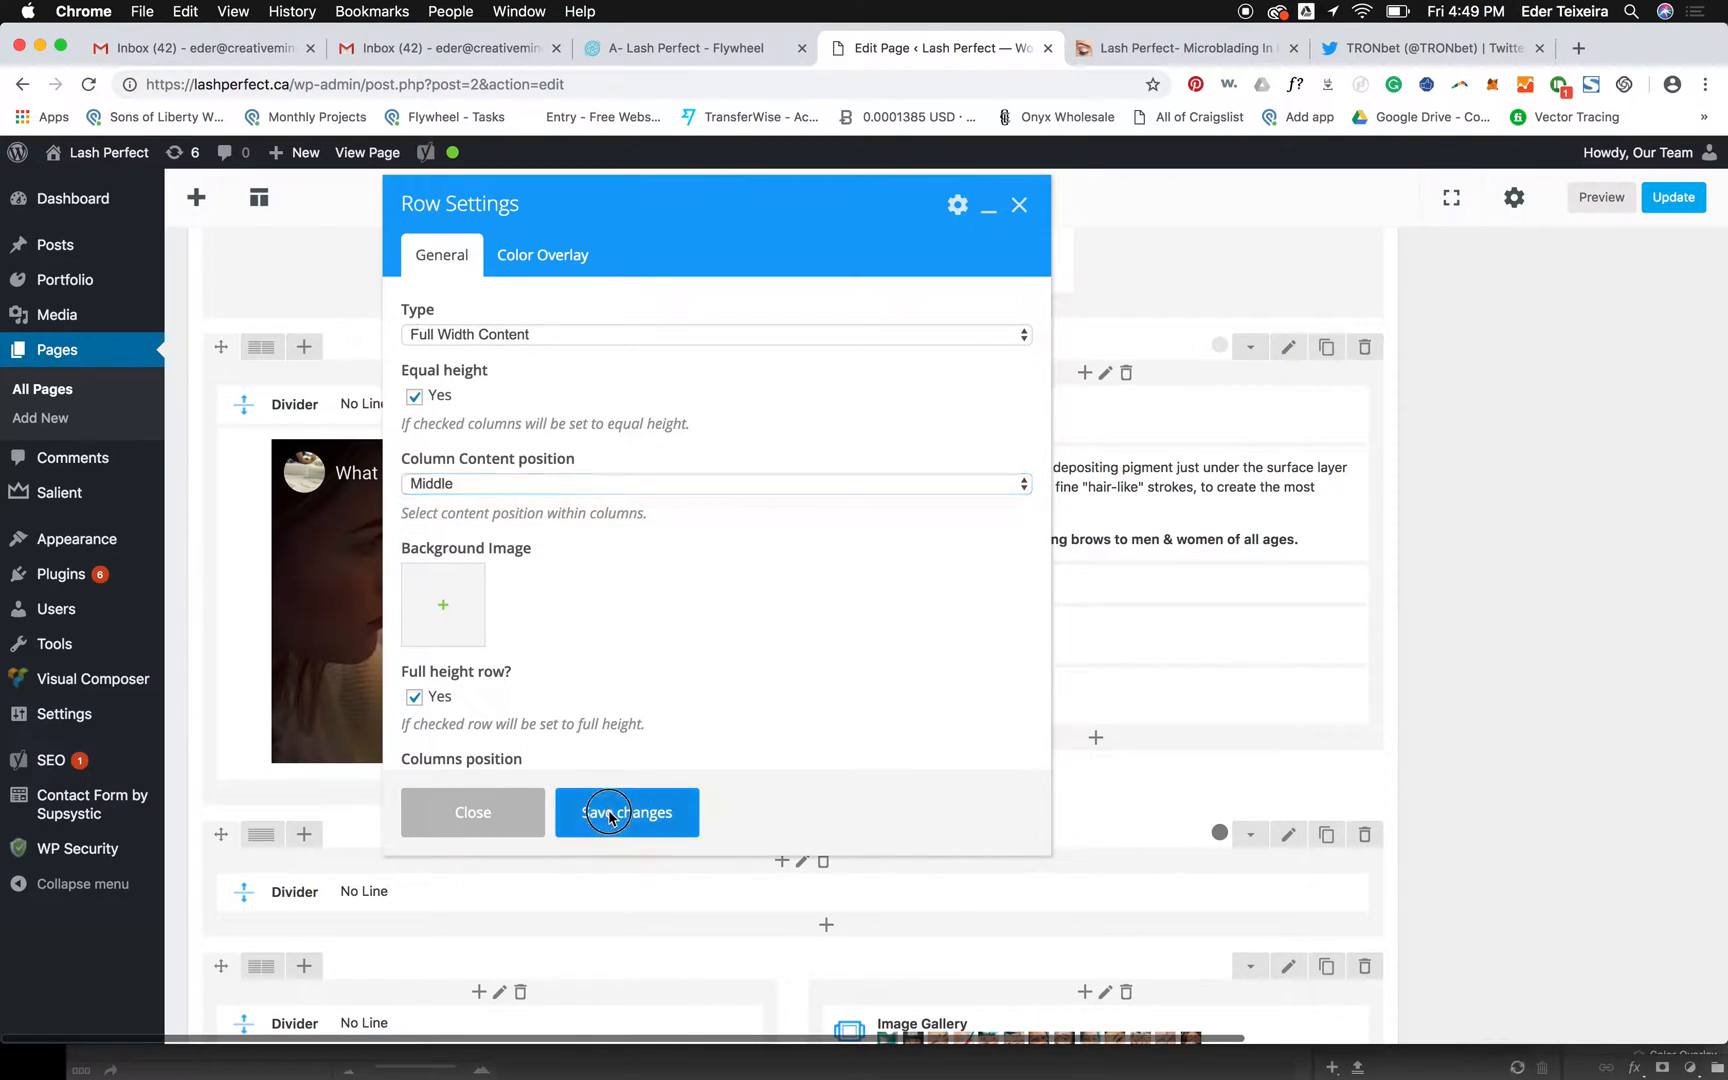
- Preview the page to check the vertical alignment of the microblading video and text, and return to the editor
left_click(1570, 197)
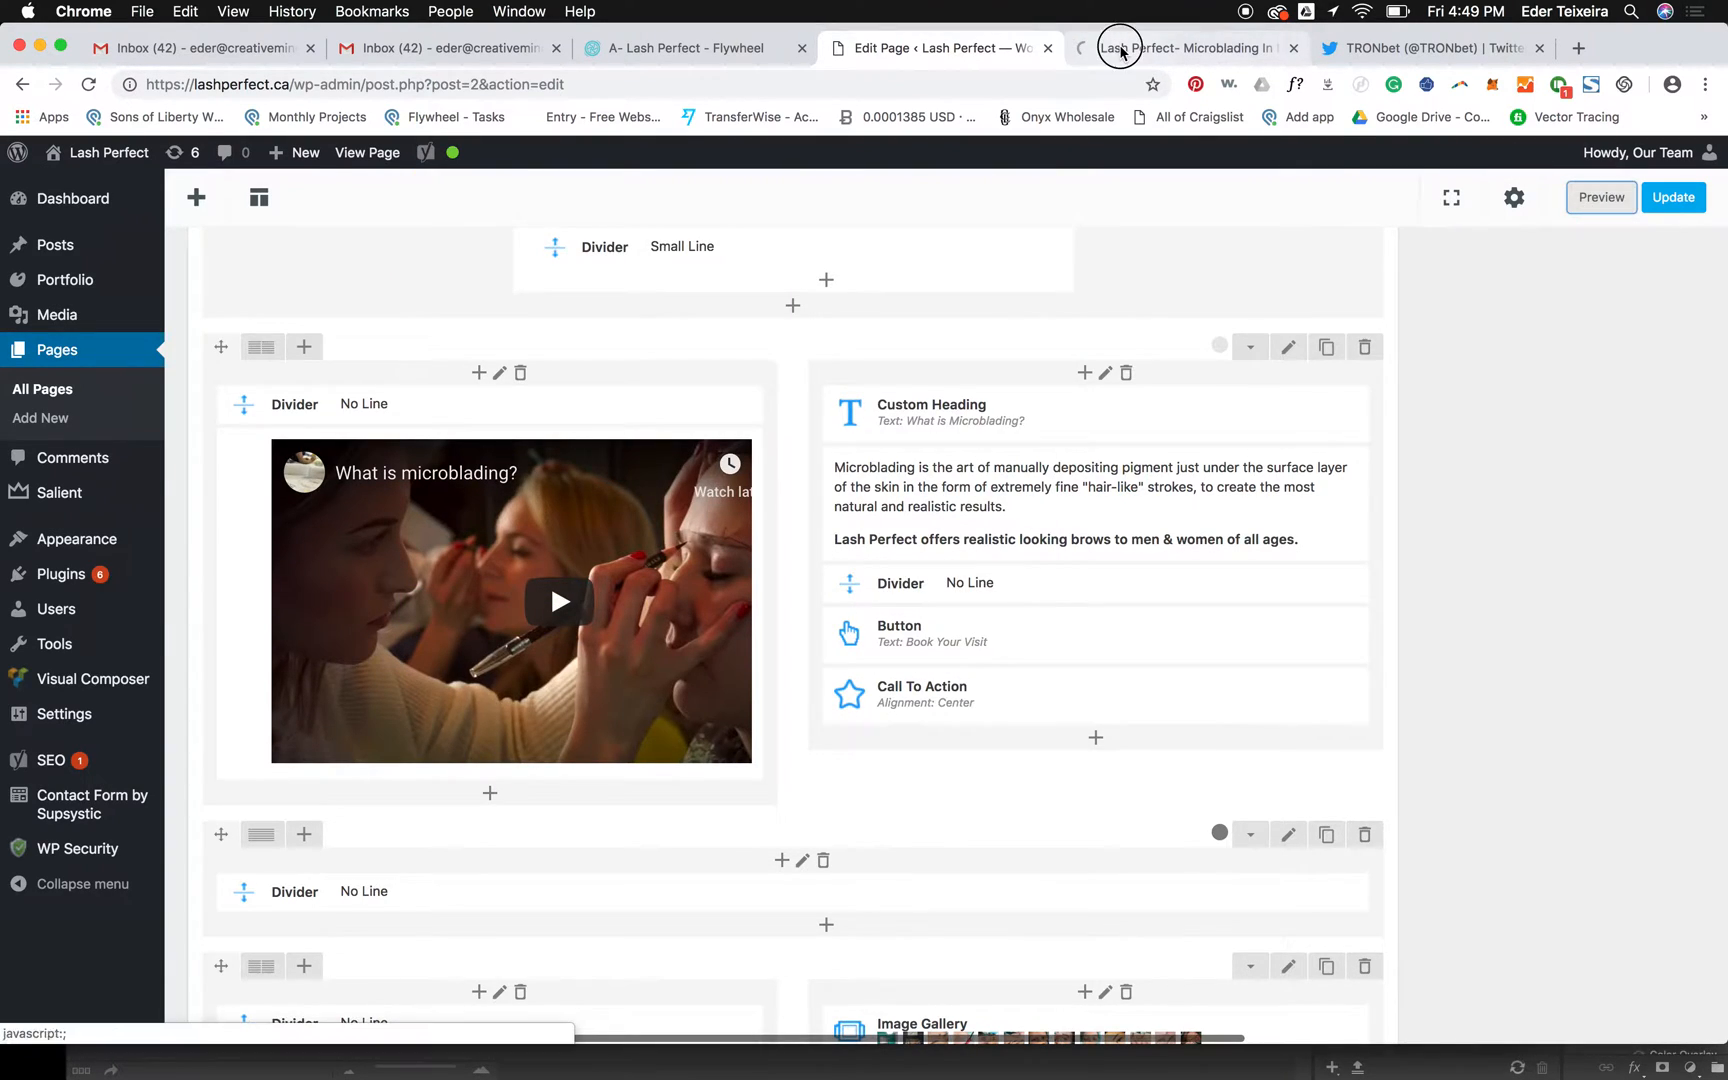
left_click(1120, 48)
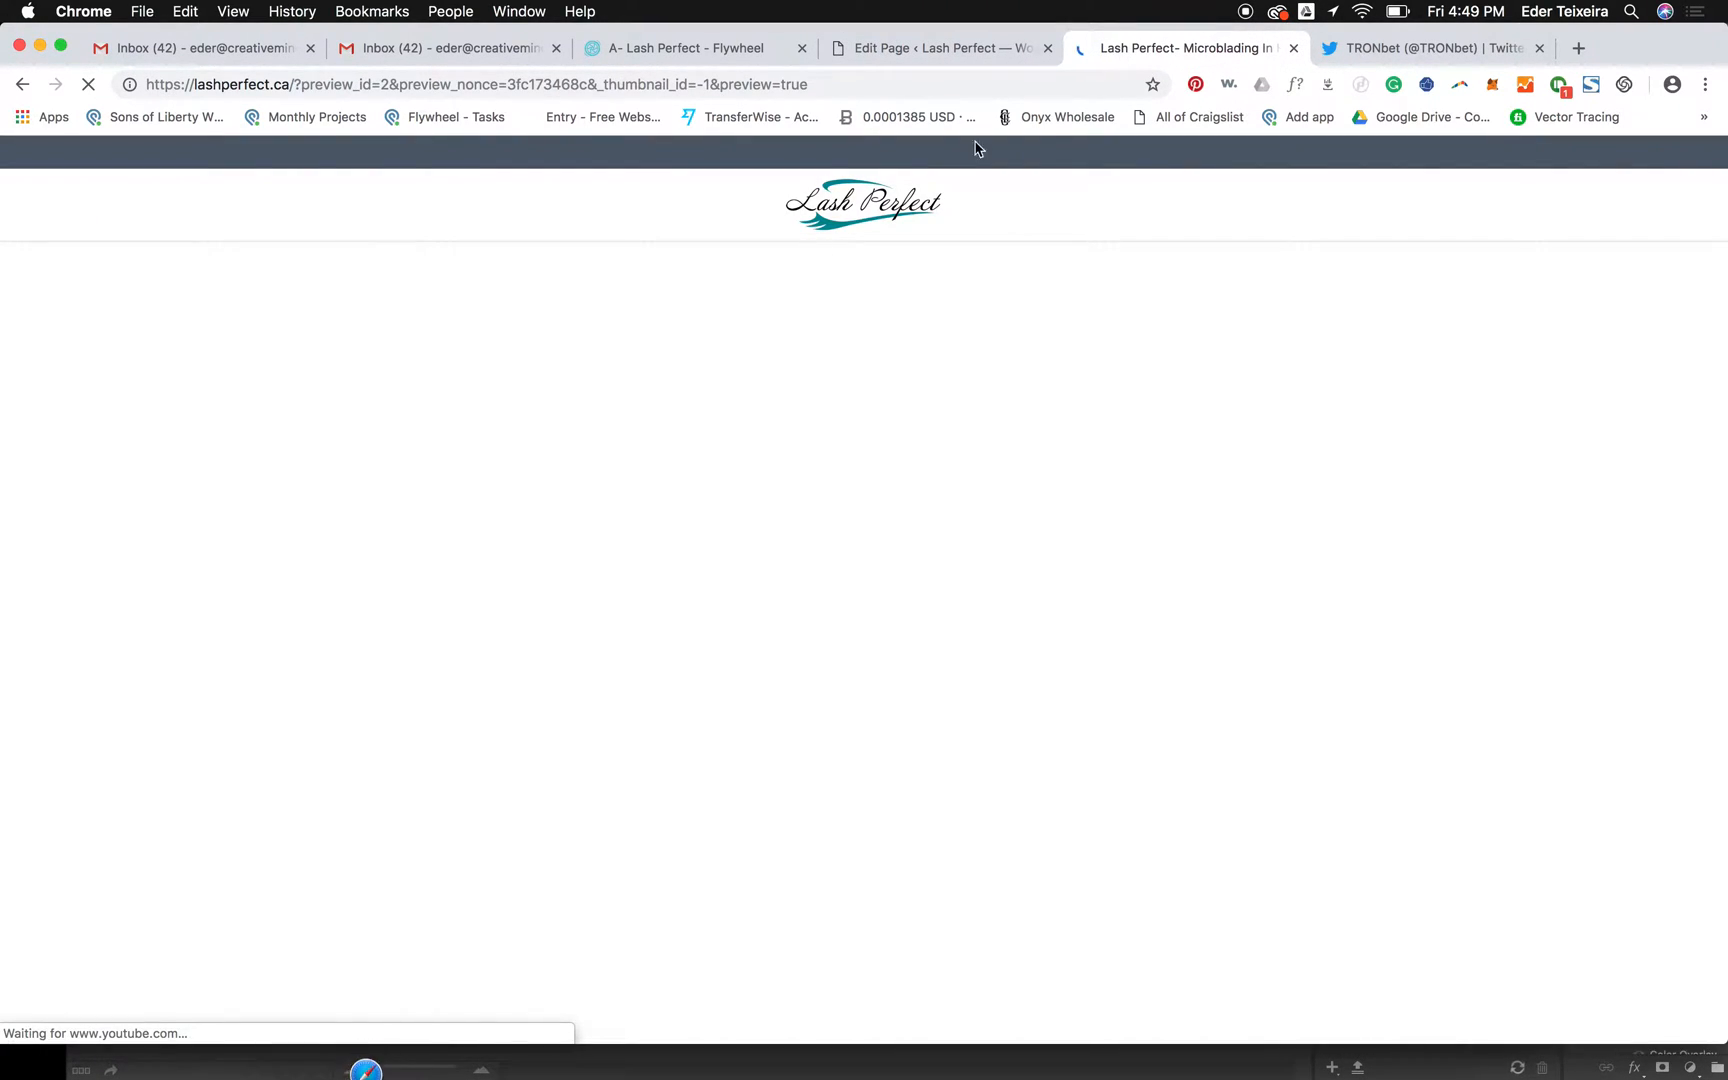
scroll(488, 572, "down", 12)
scroll(488, 575, "up", 4)
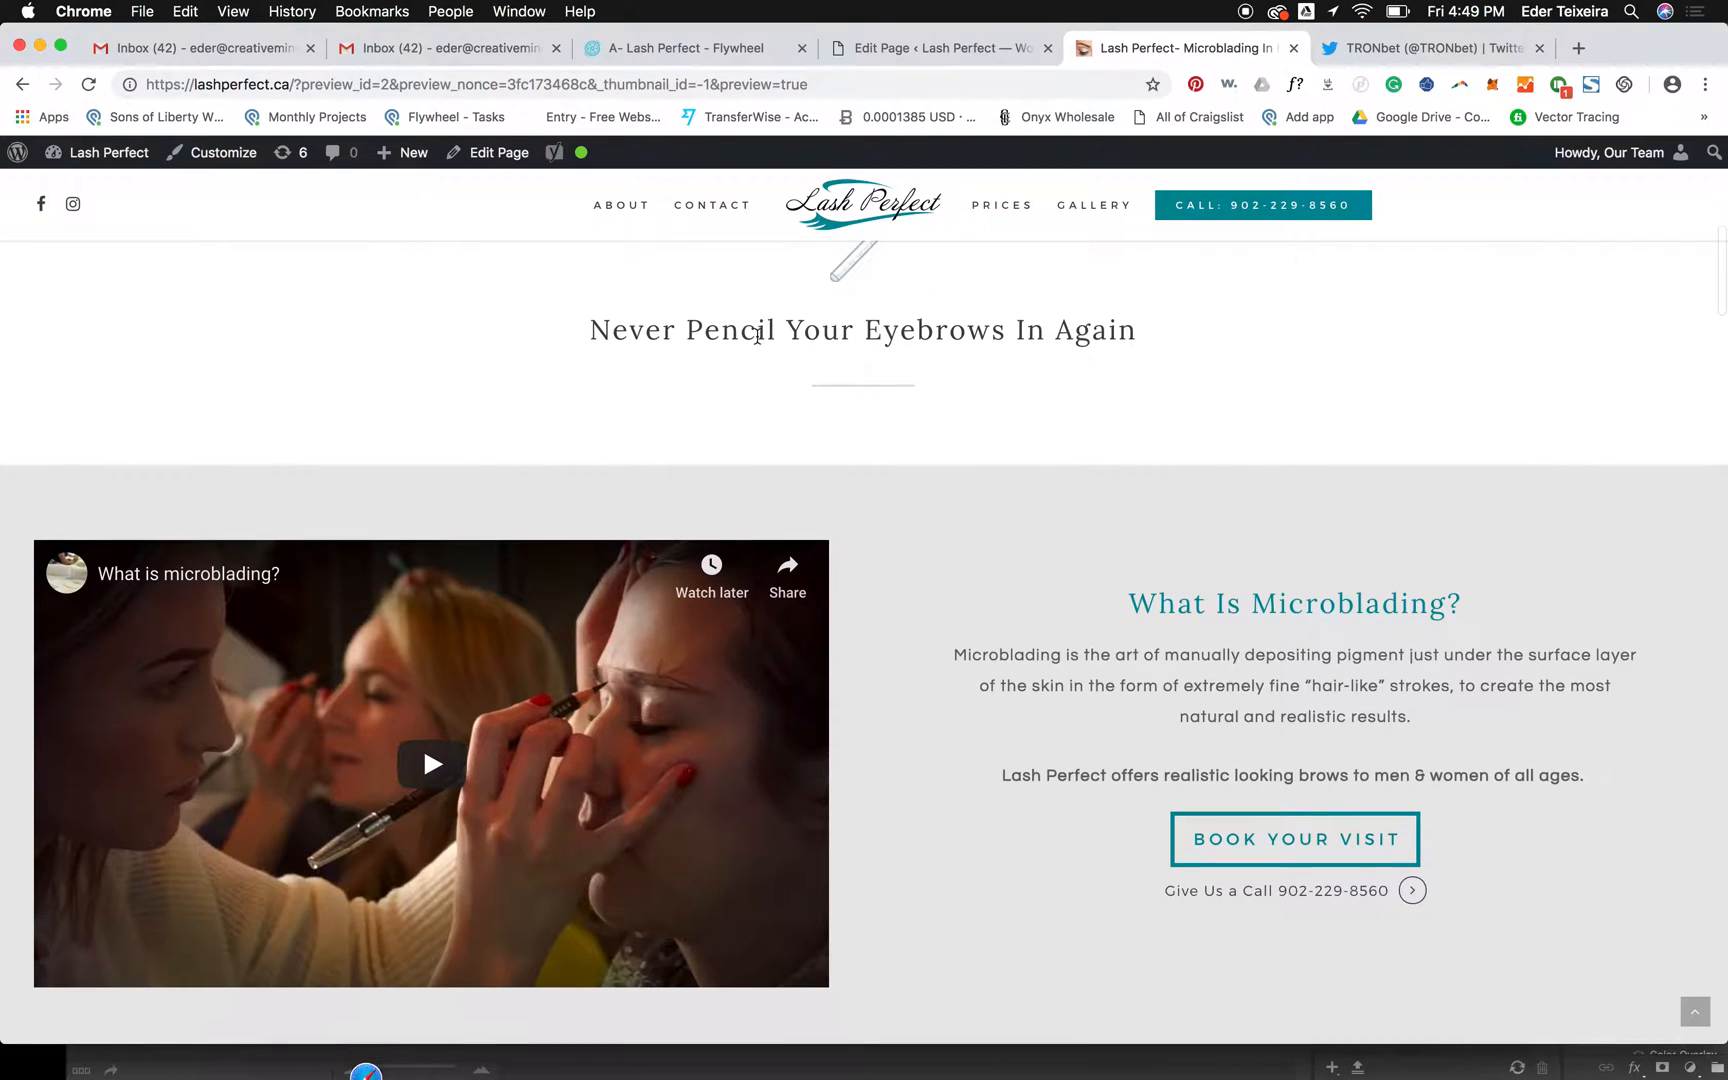
left_click(880, 50)
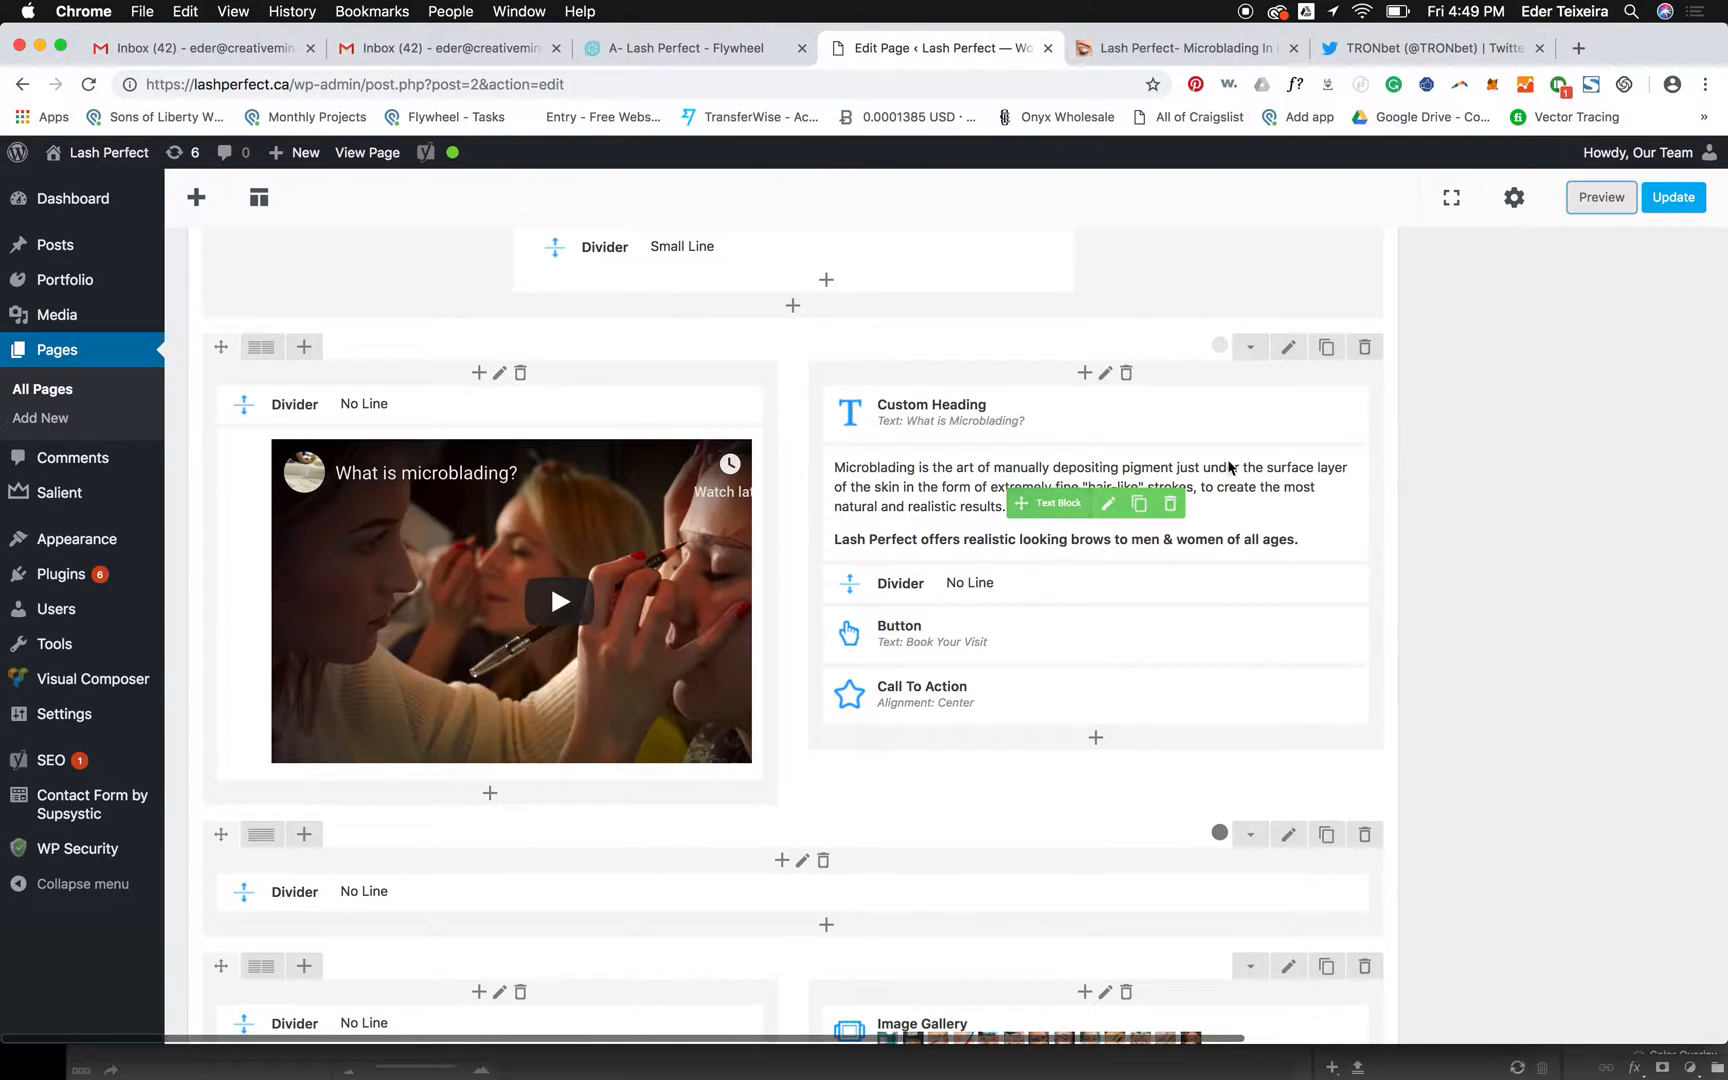
- Look through the microblading row's settings, including its bottom padding, and close them without changes
left_click(1288, 347)
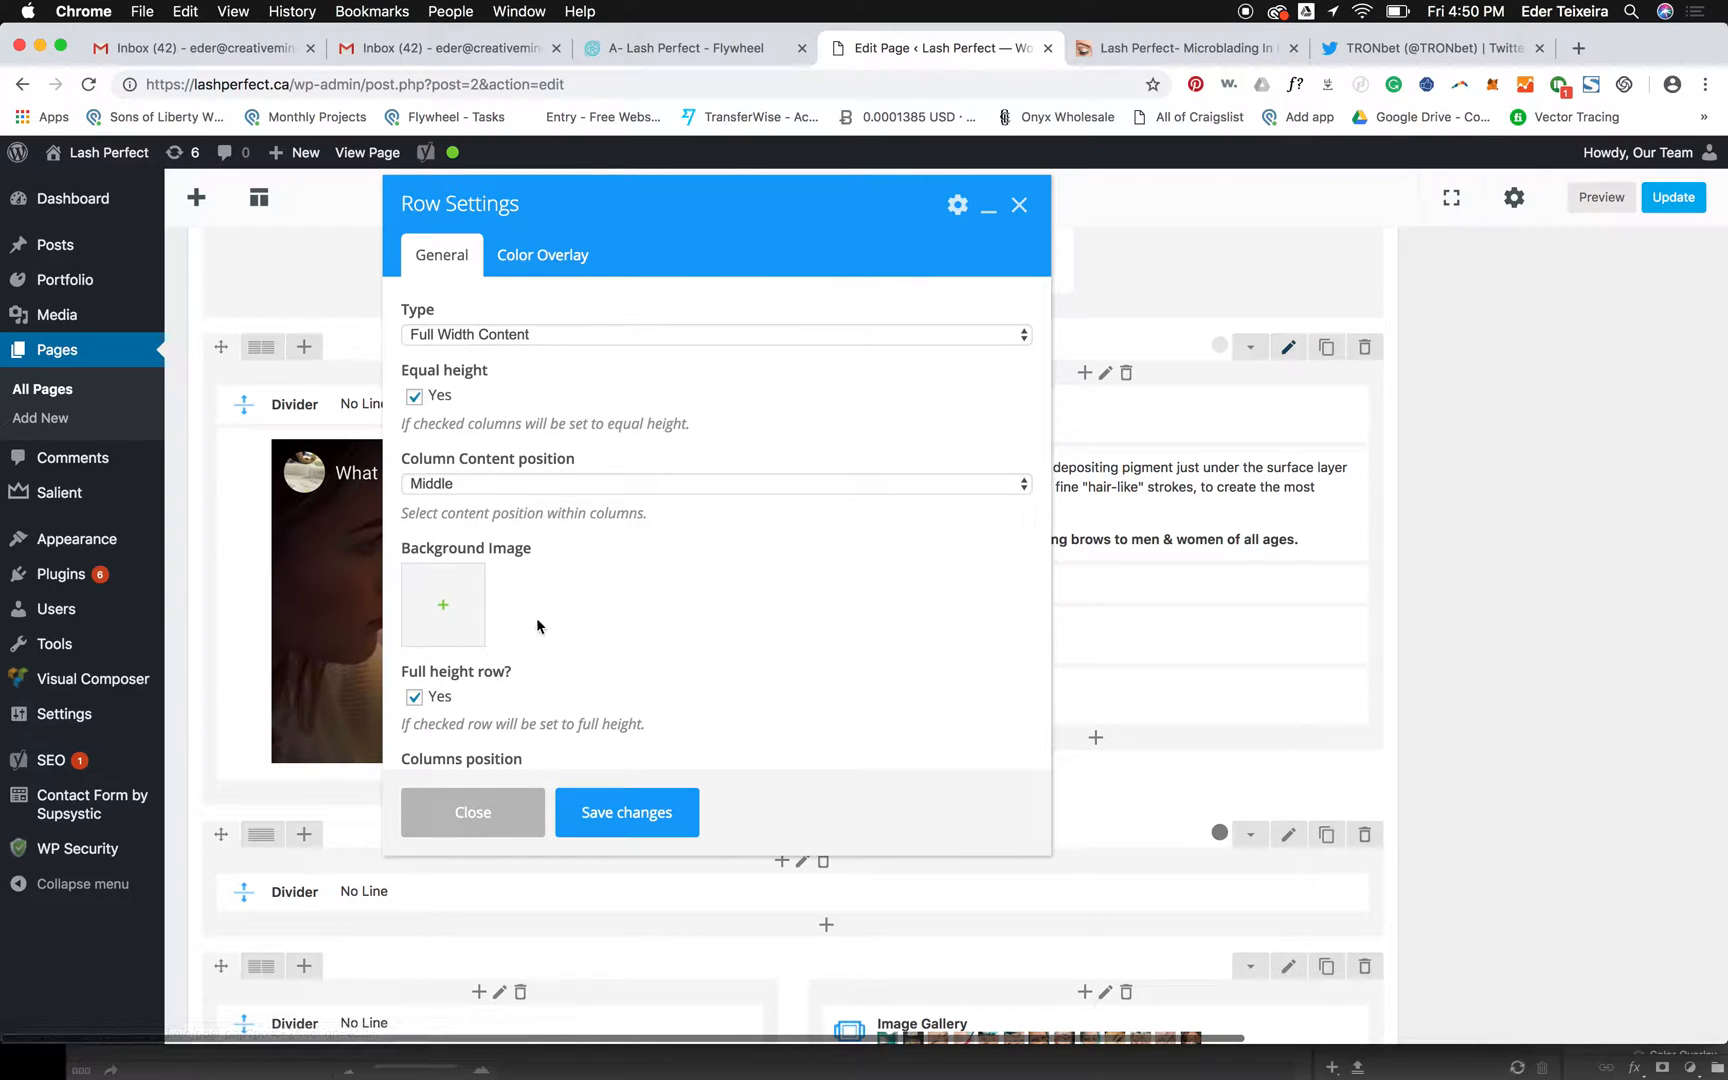
scroll(537, 620, "down", 10)
scroll(537, 620, "down", 3)
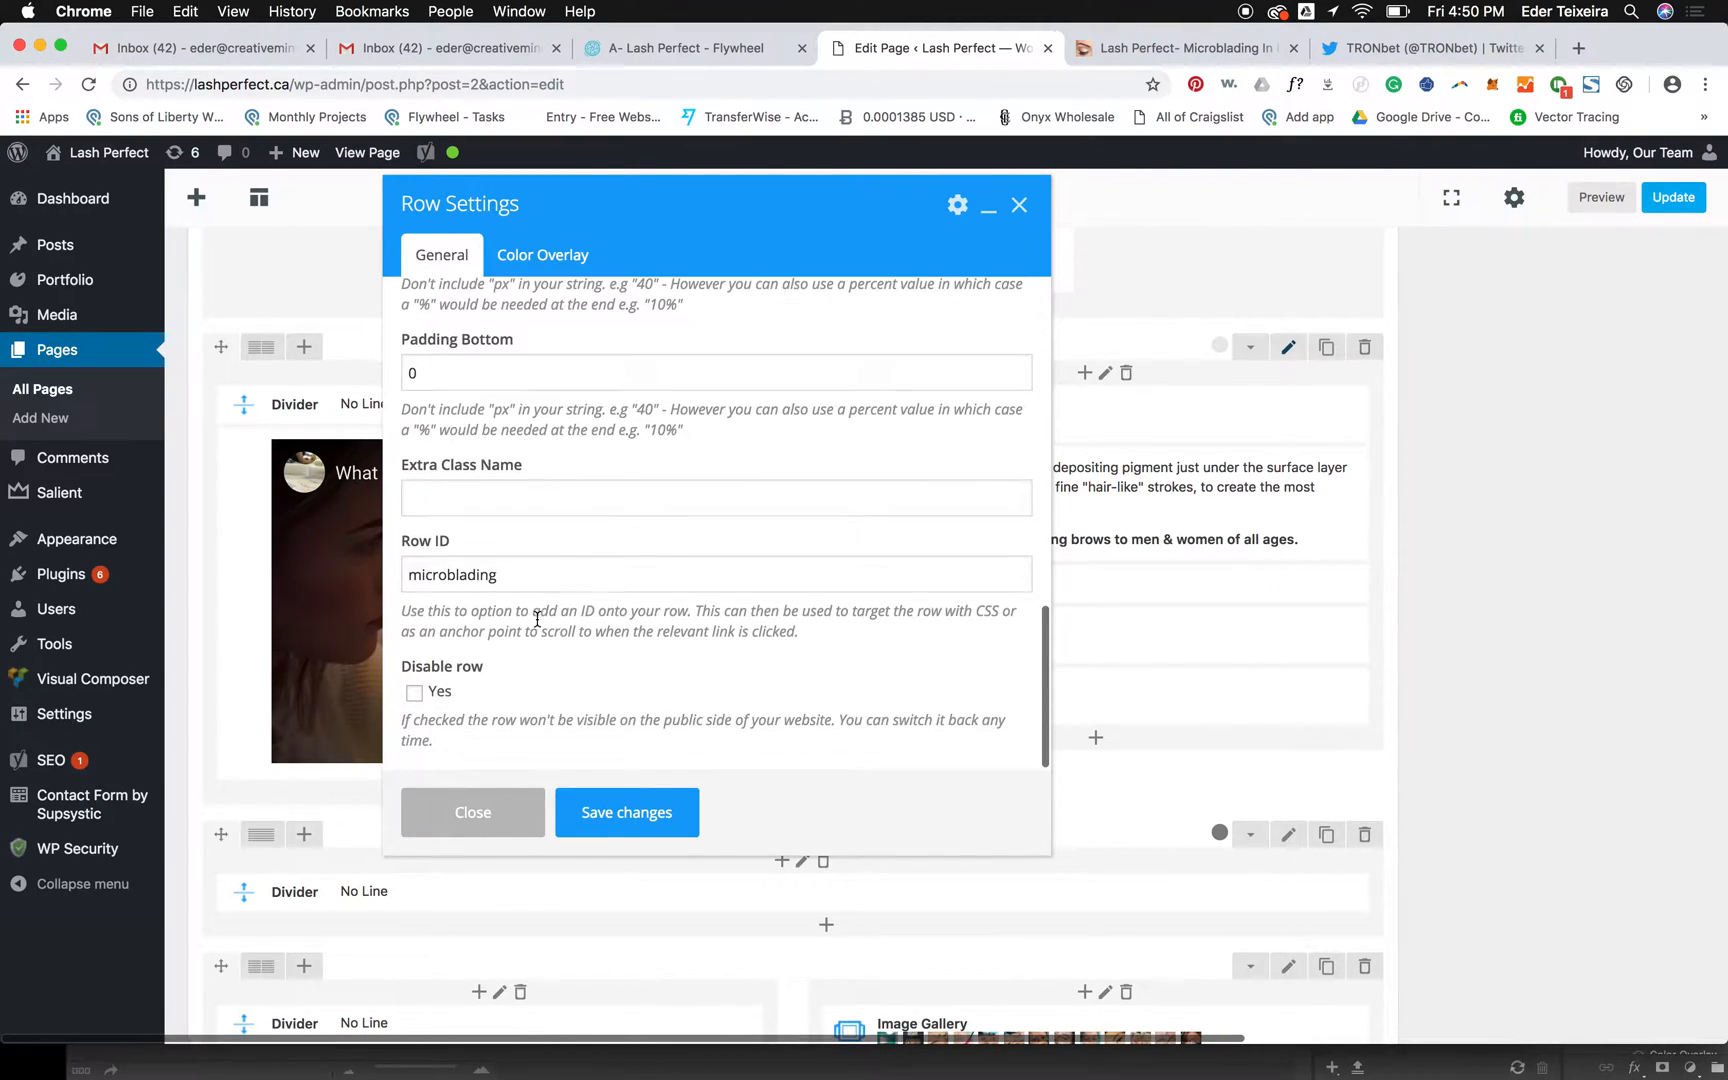
left_click(505, 812)
- Review the general, border and responsive options of the microblading video column and close them without changes
left_click(501, 372)
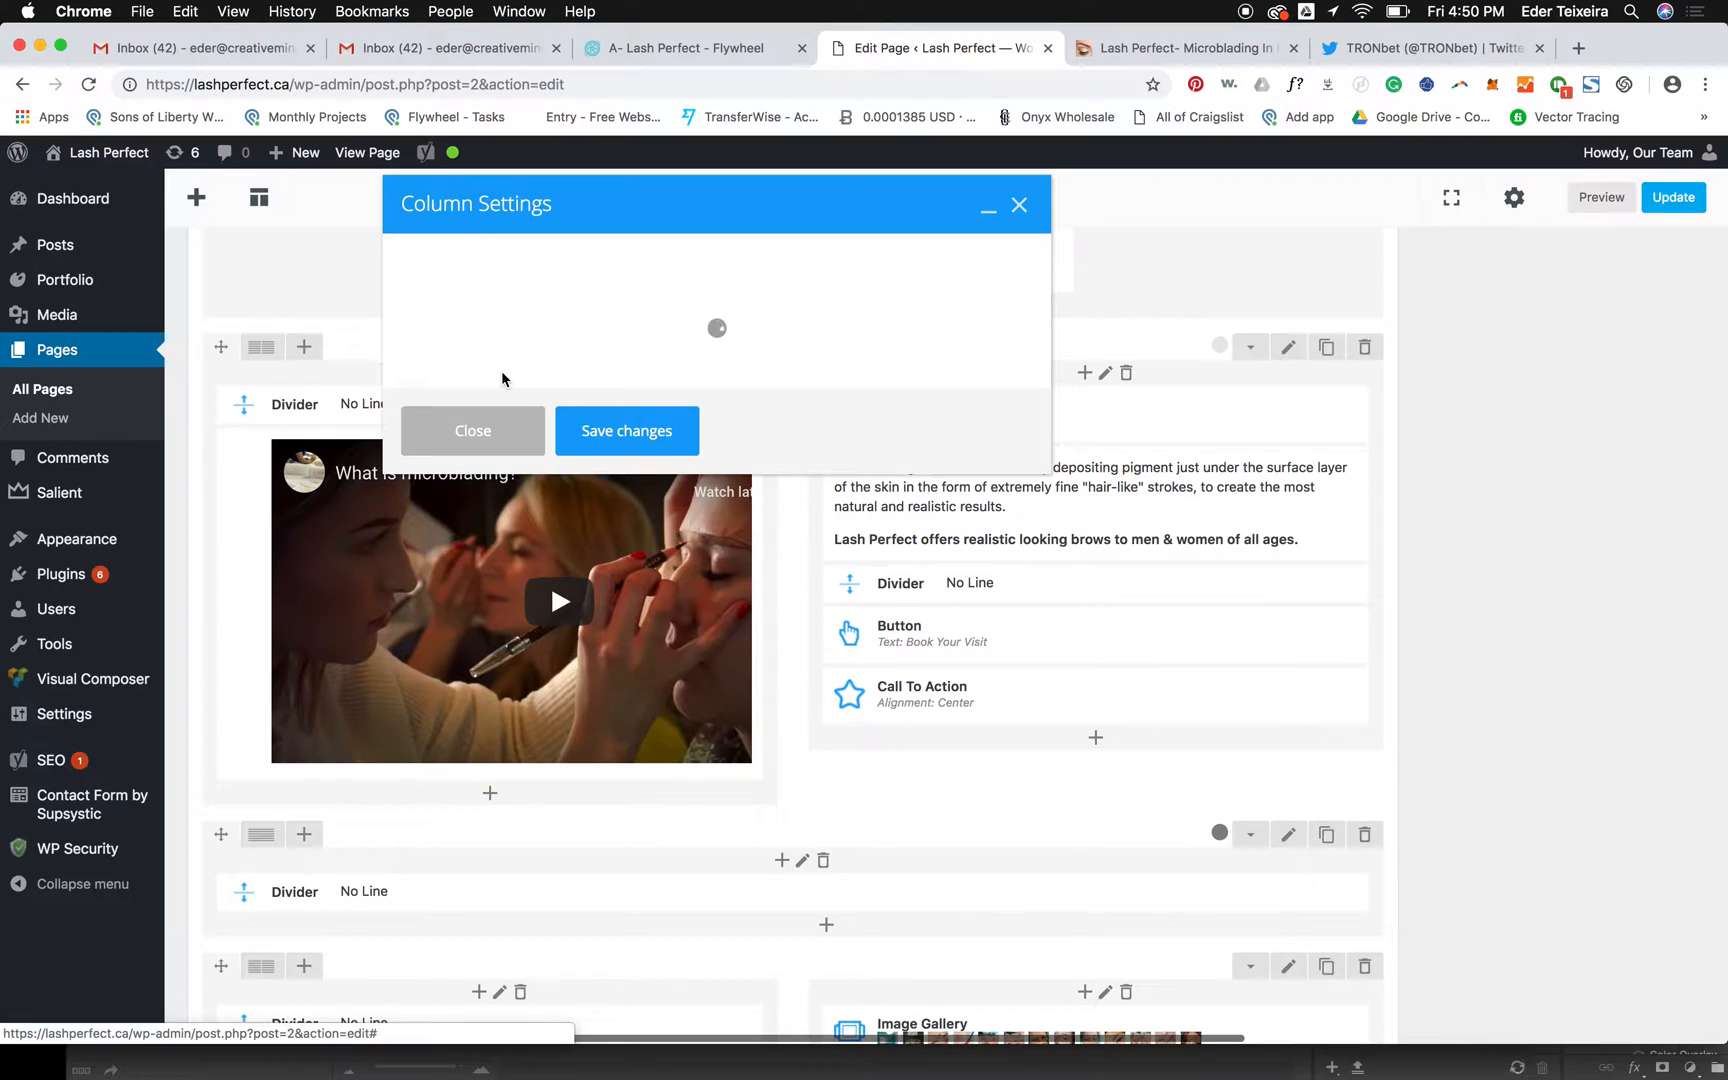
scroll(487, 569, "down", 15)
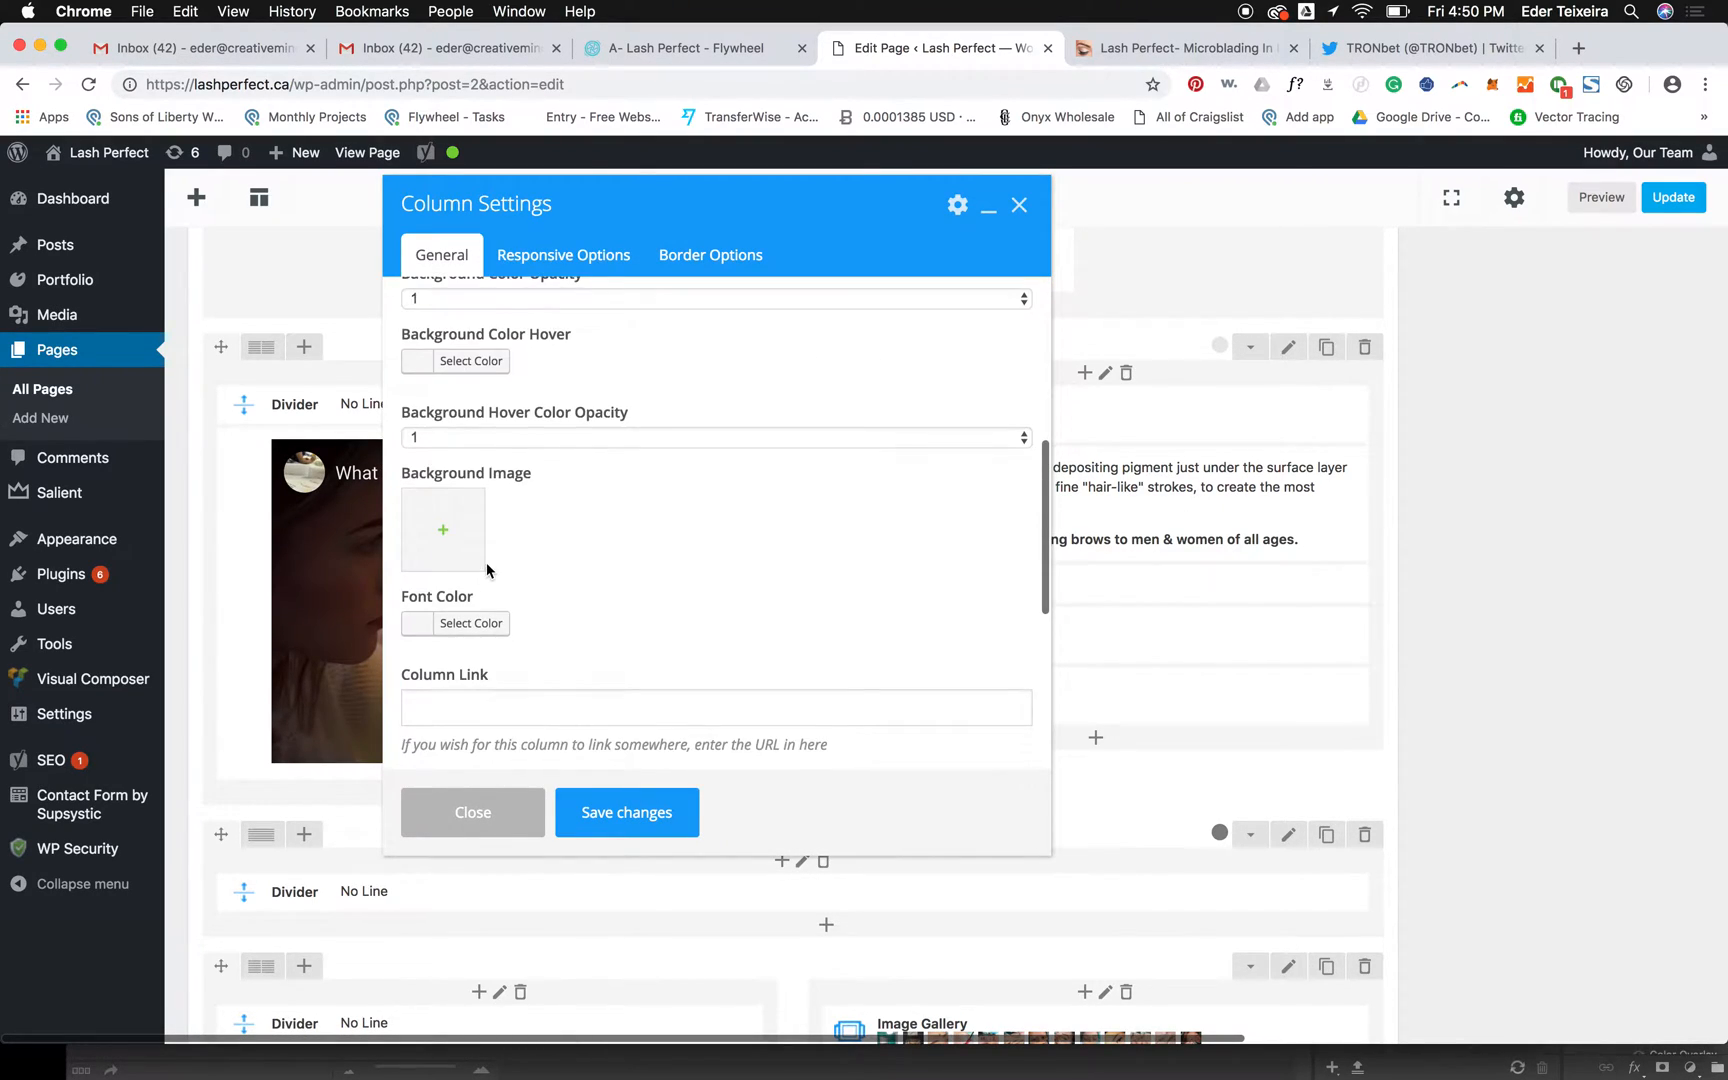
left_click(705, 262)
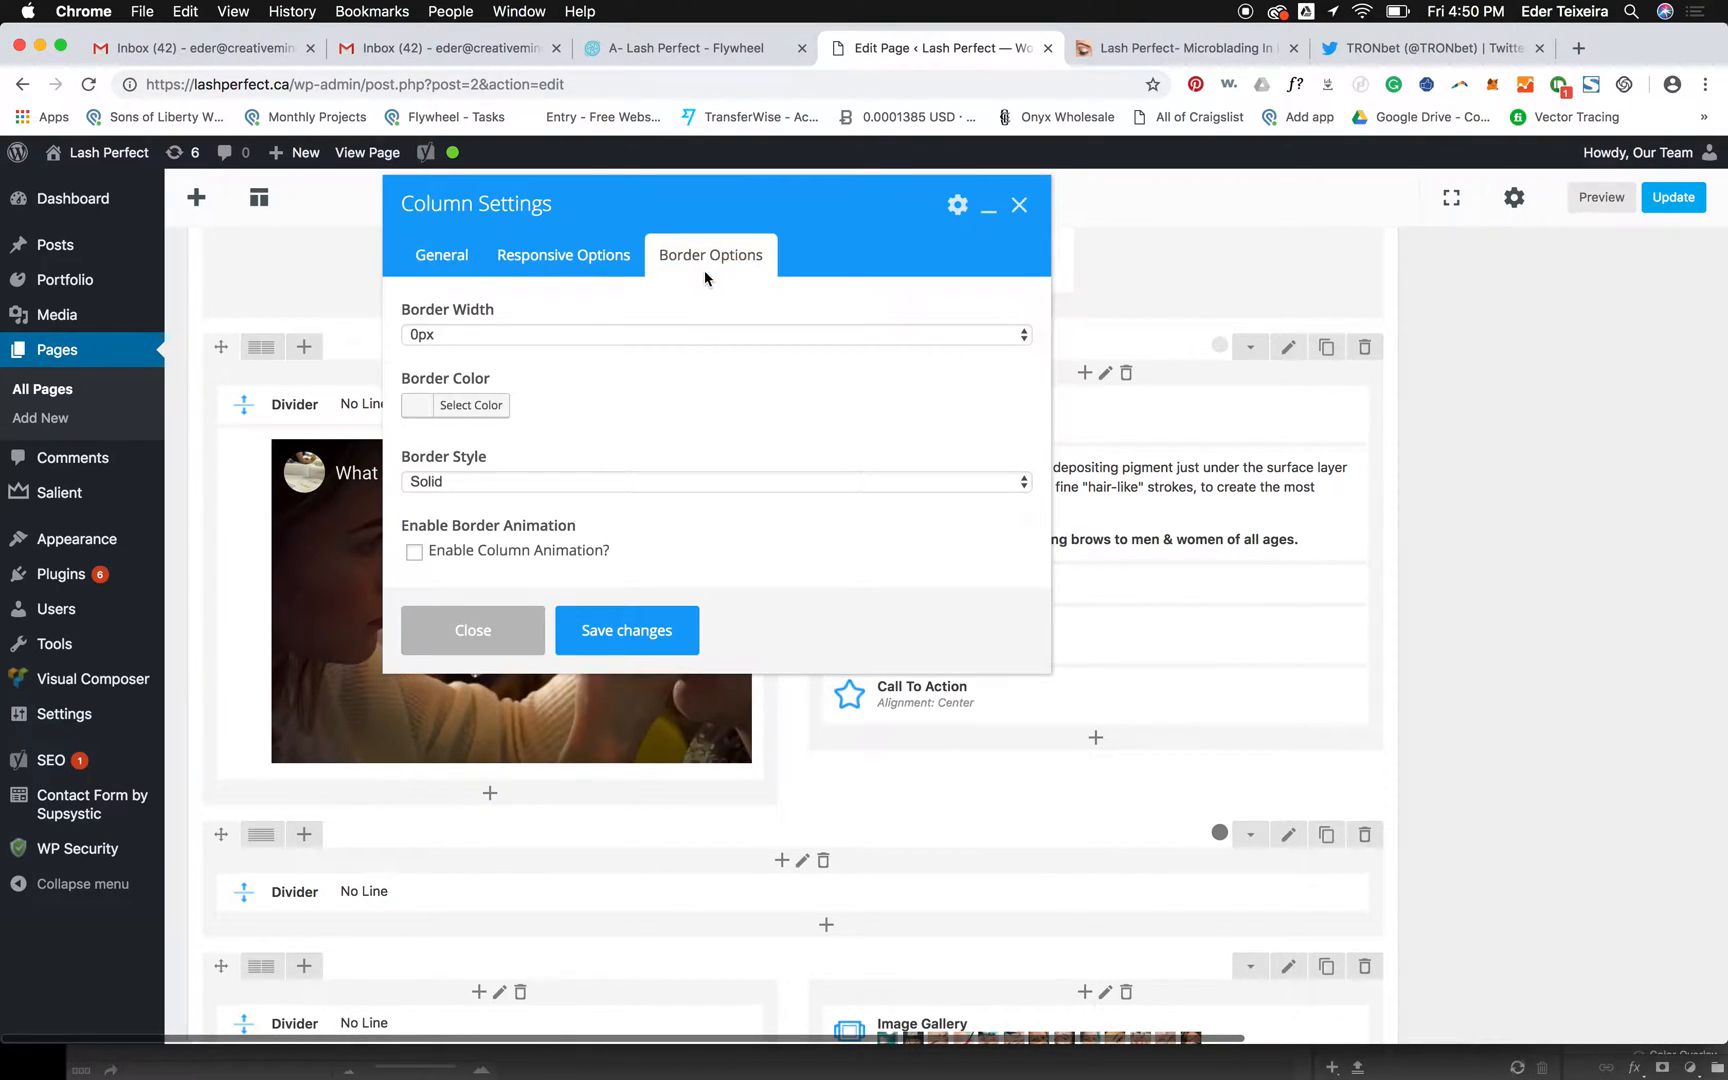
left_click(563, 255)
scroll(494, 392, "down", 3)
scroll(494, 392, "down", 4)
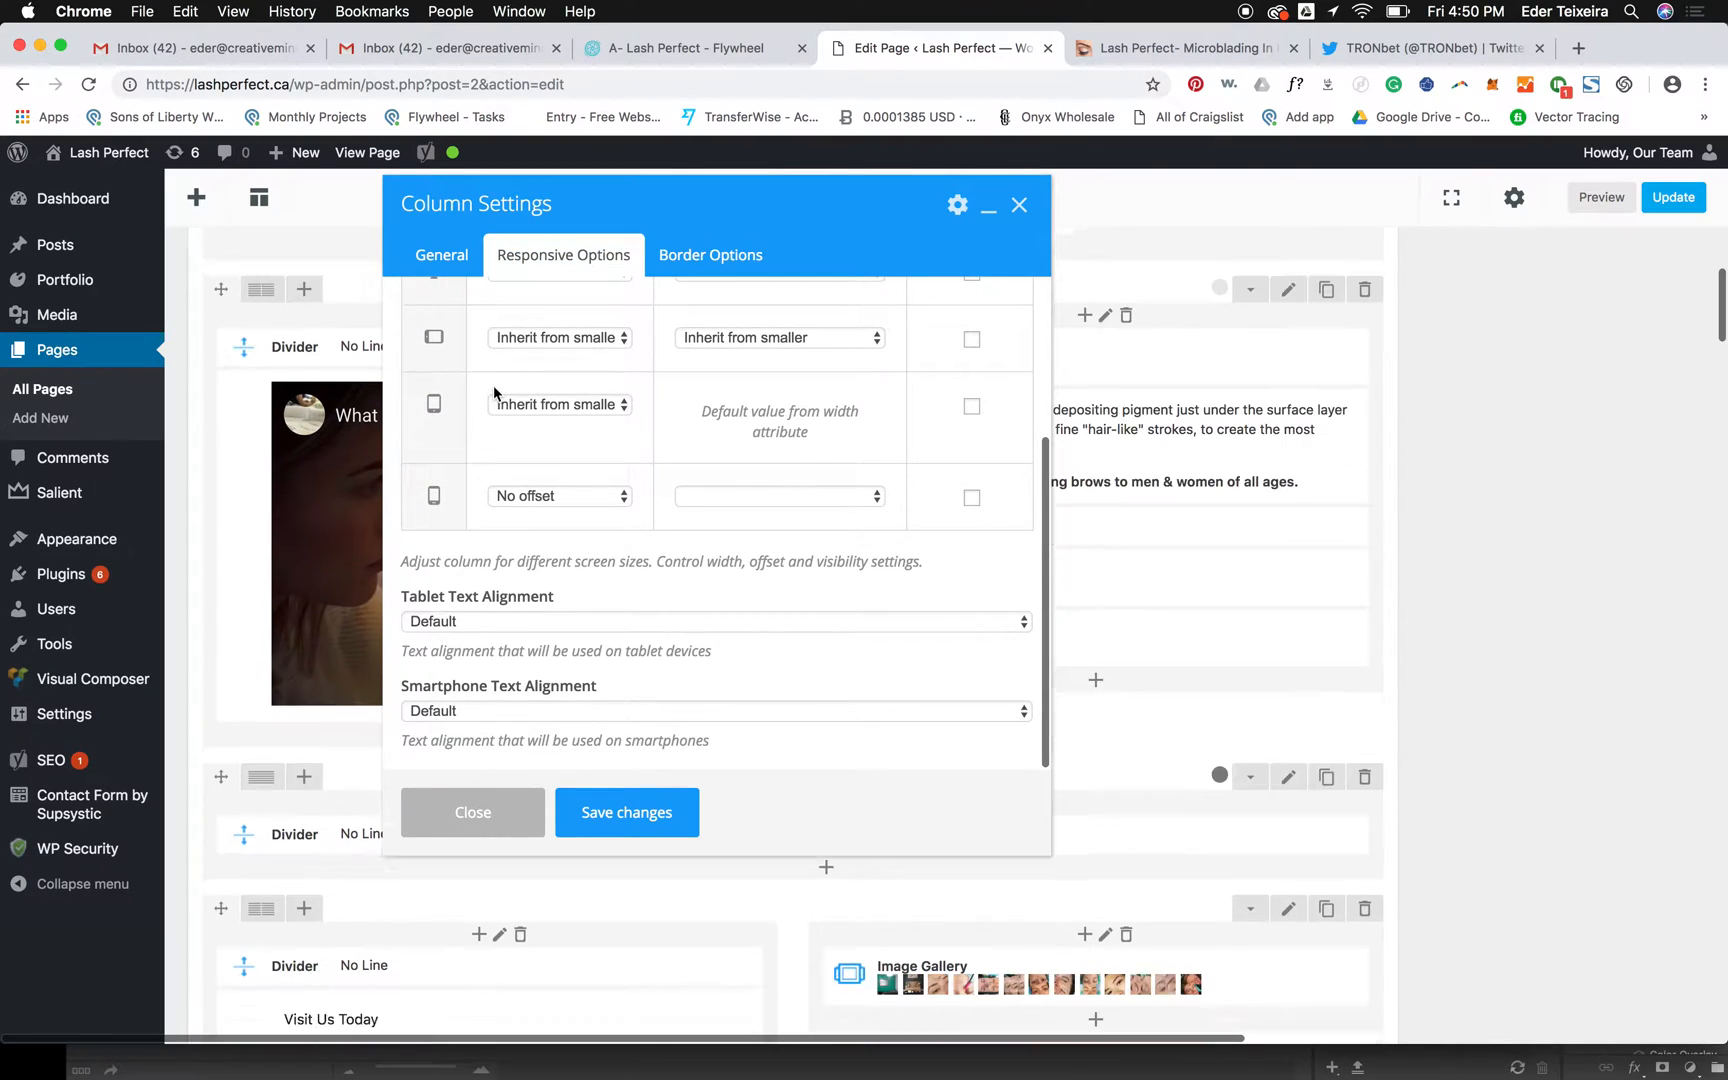
left_click(468, 812)
- Set the column padding of the microblading text column to None and save the column settings
left_click(1105, 268)
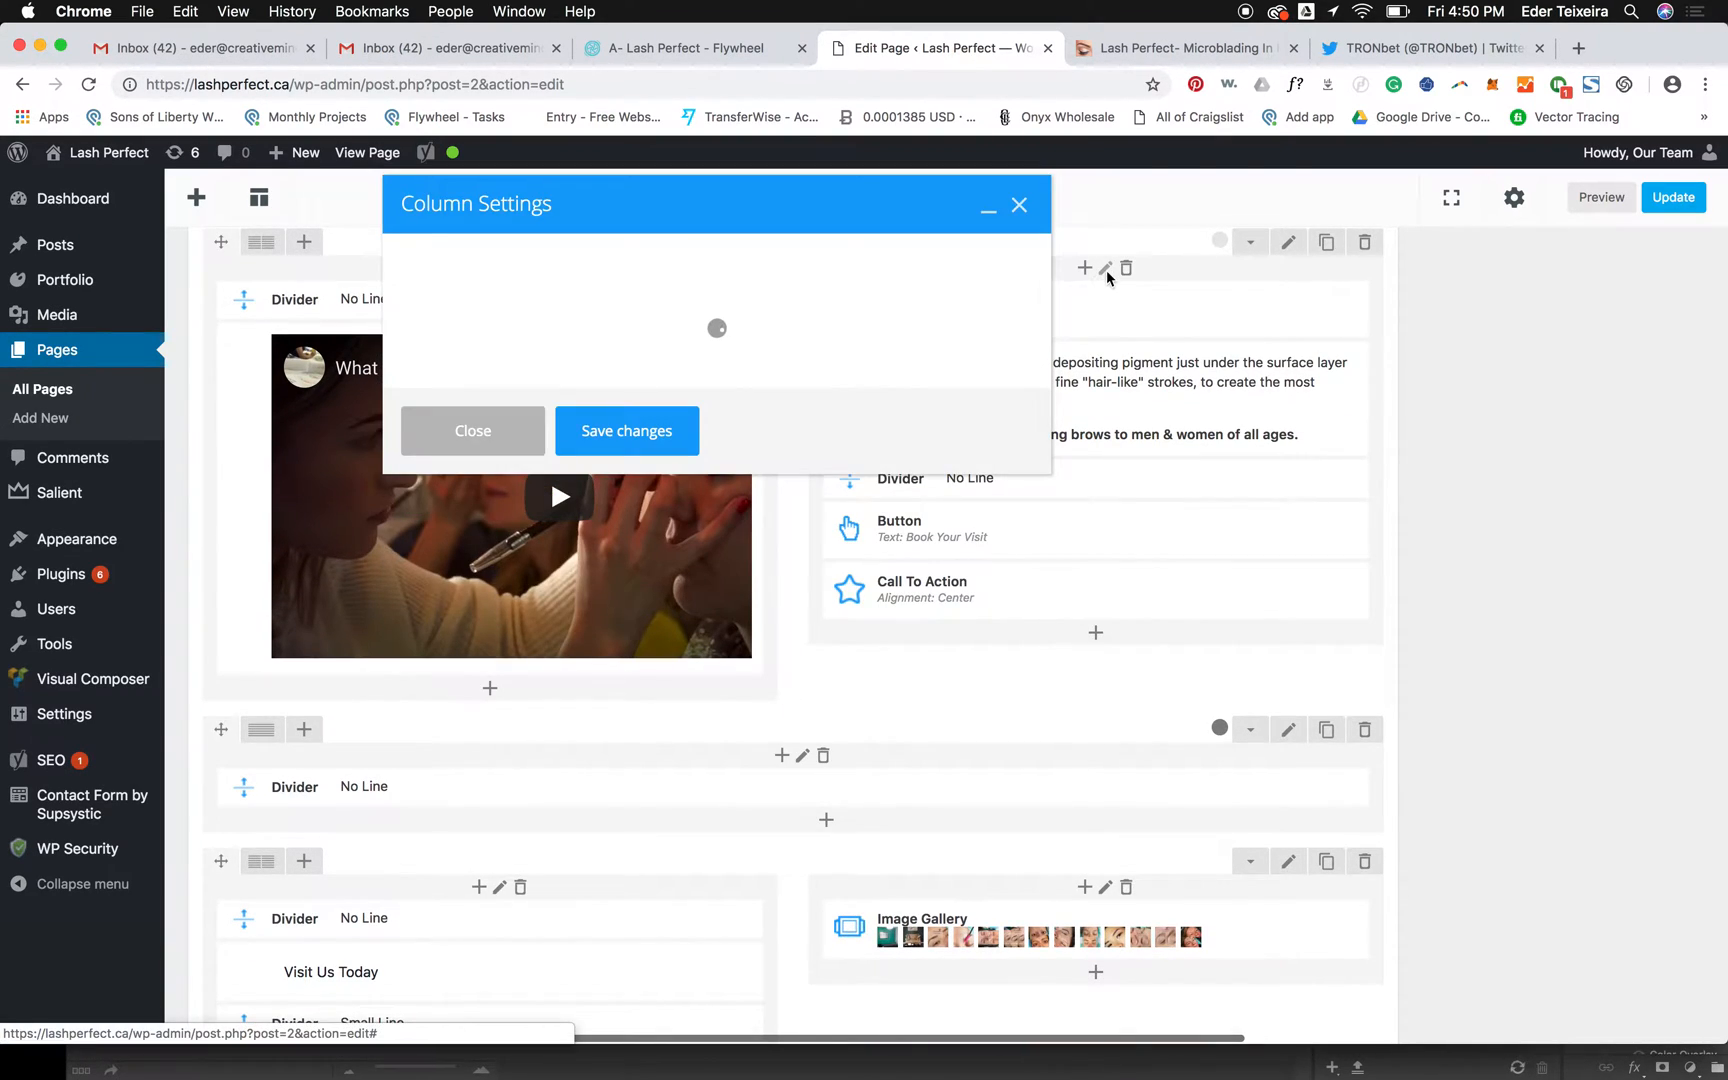
scroll(446, 560, "down", 3)
scroll(446, 558, "down", 5)
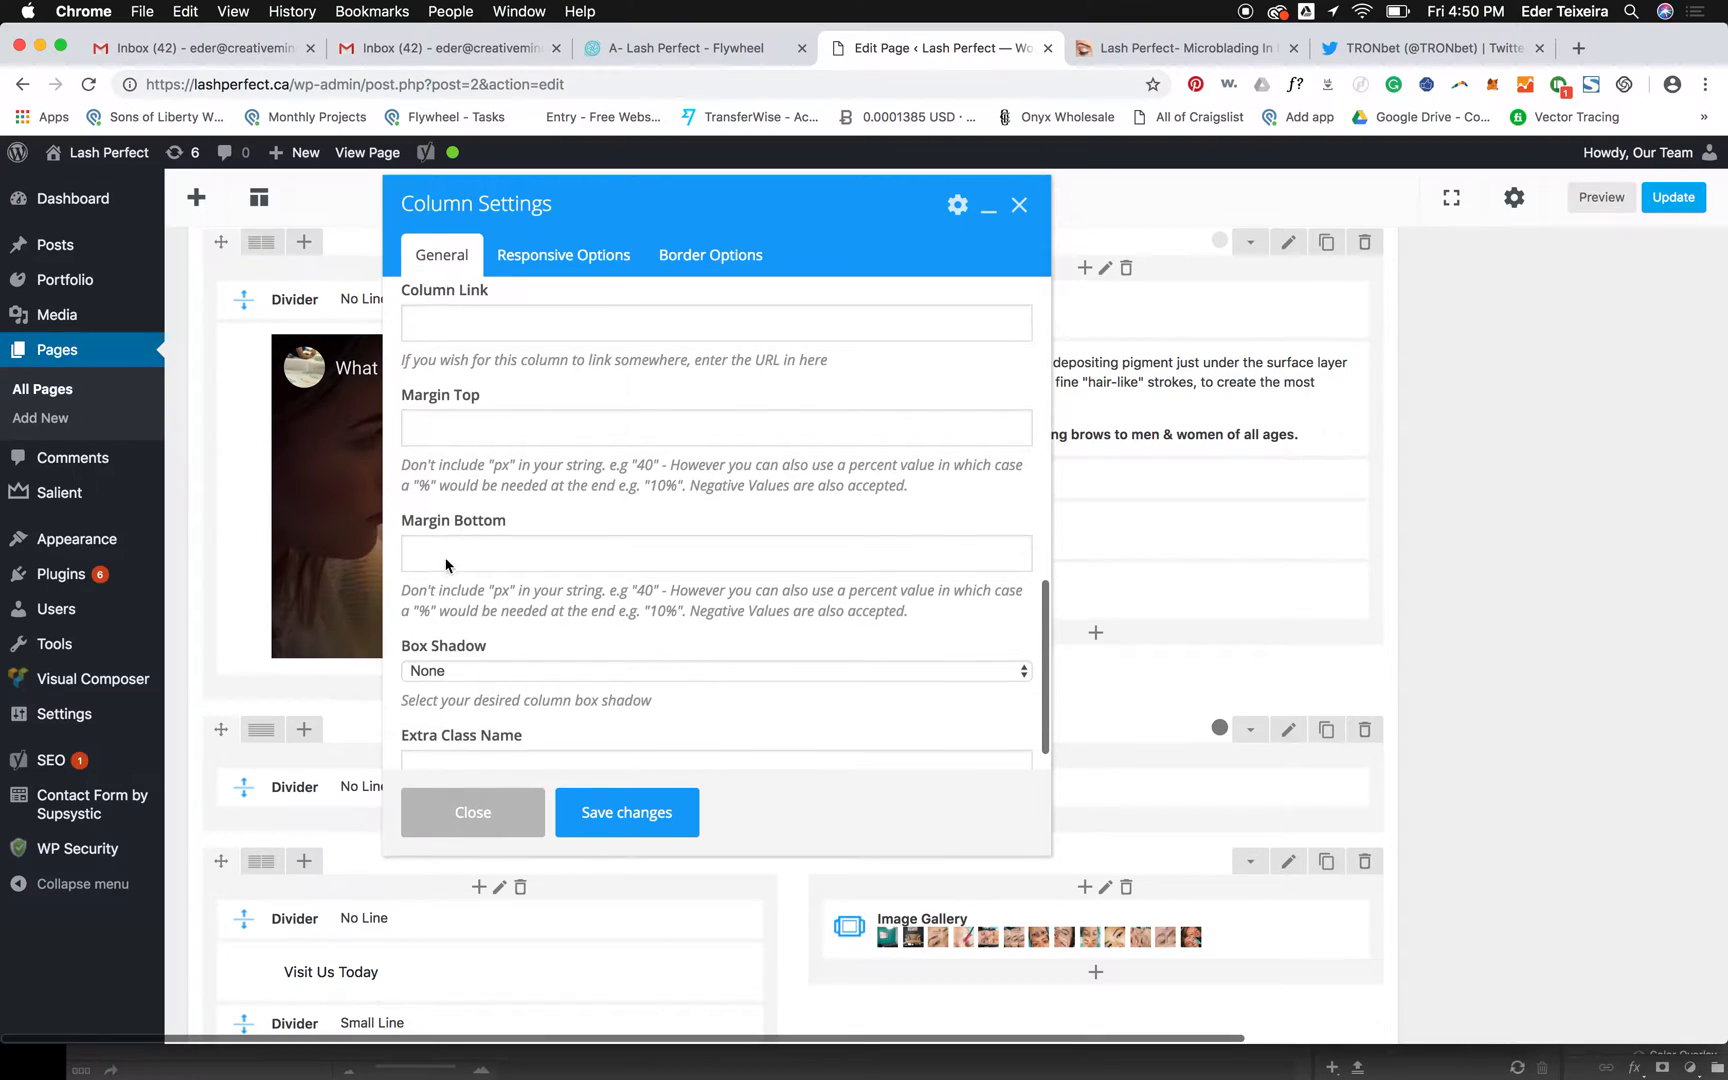
left_click(608, 255)
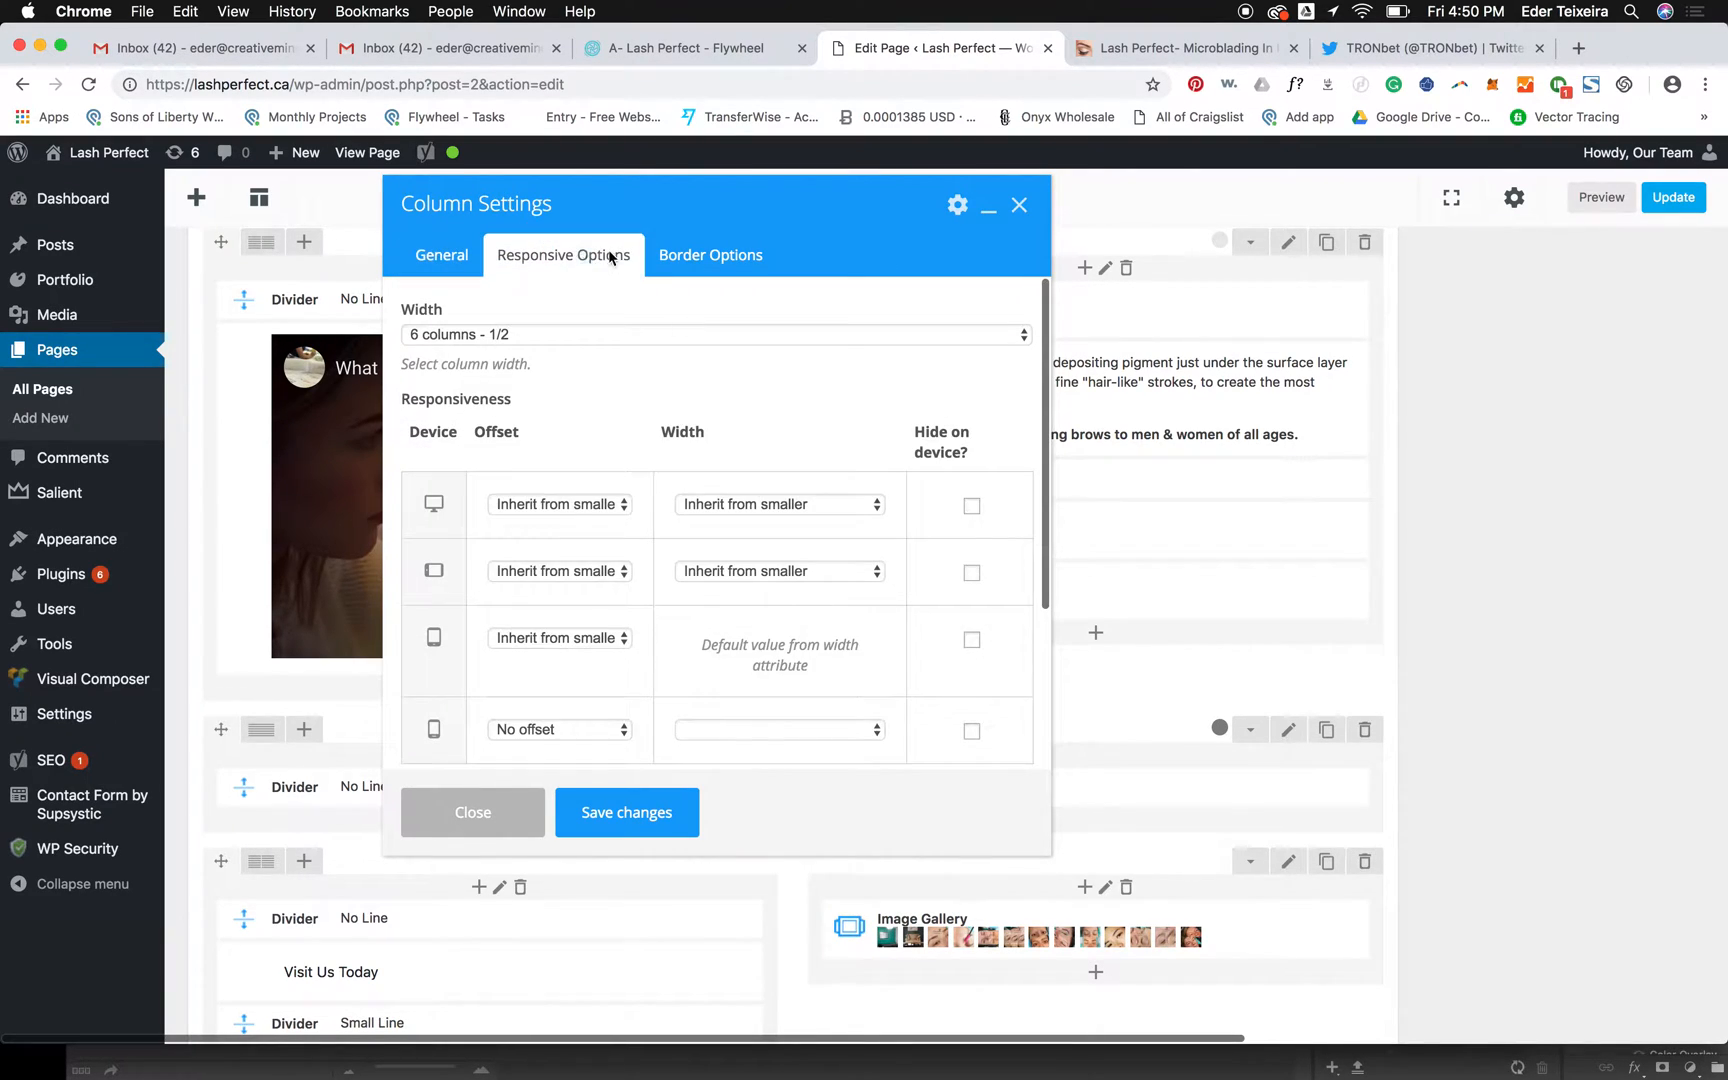
left_click(670, 255)
left_click(450, 256)
left_click(460, 473)
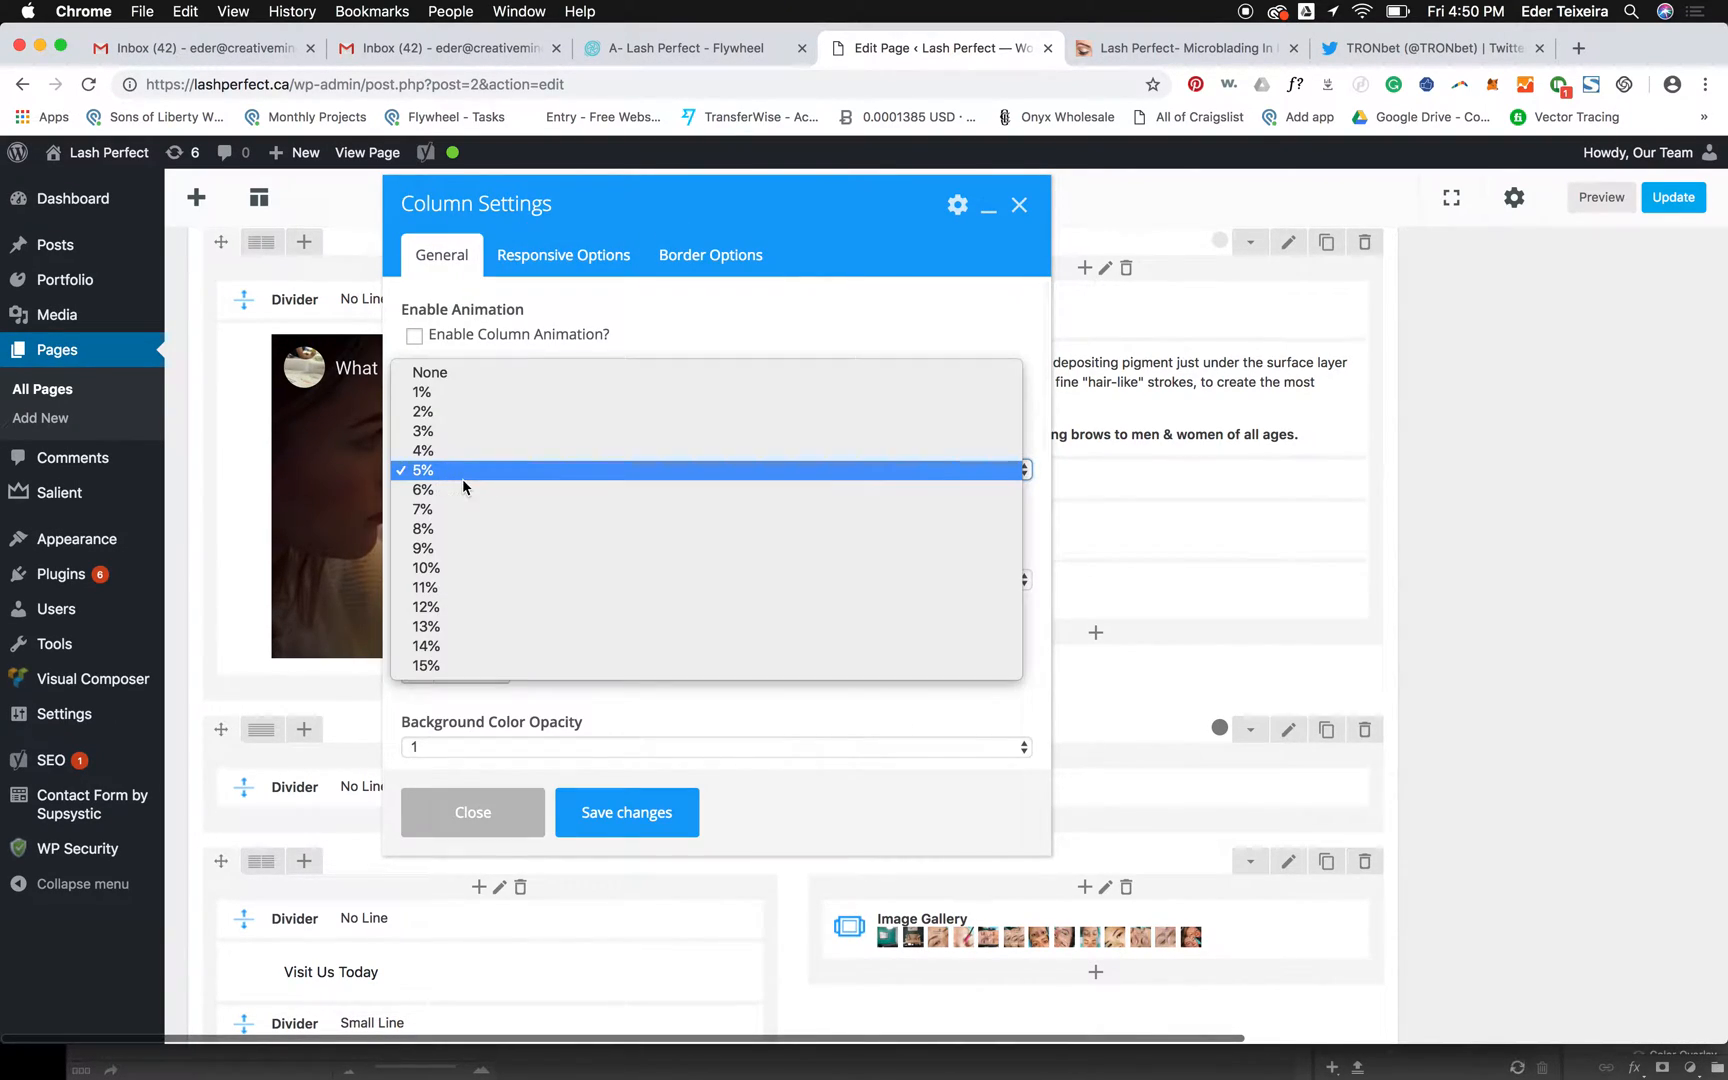
left_click(445, 372)
- Preview the page to examine the spacing around the microblading text and below the video, and return to the editor
left_click(1601, 197)
left_click(1128, 50)
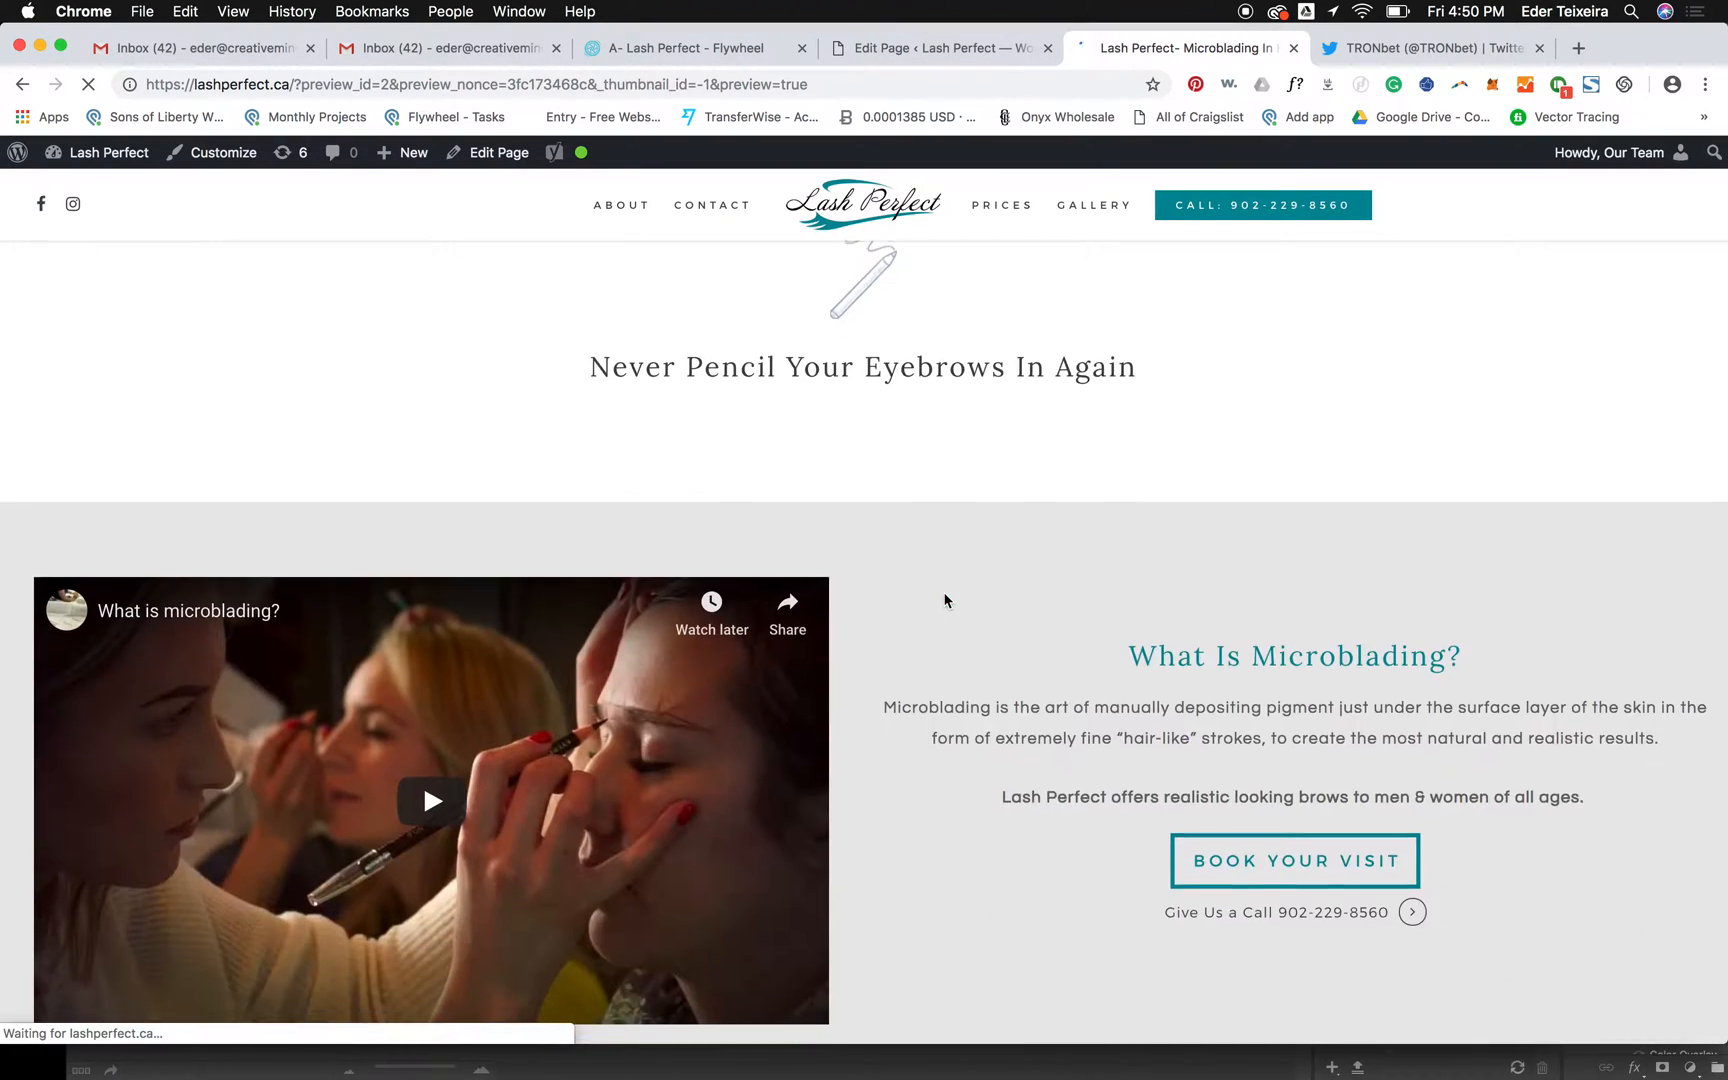
scroll(945, 600, "down", 5)
scroll(975, 530, "up", 3)
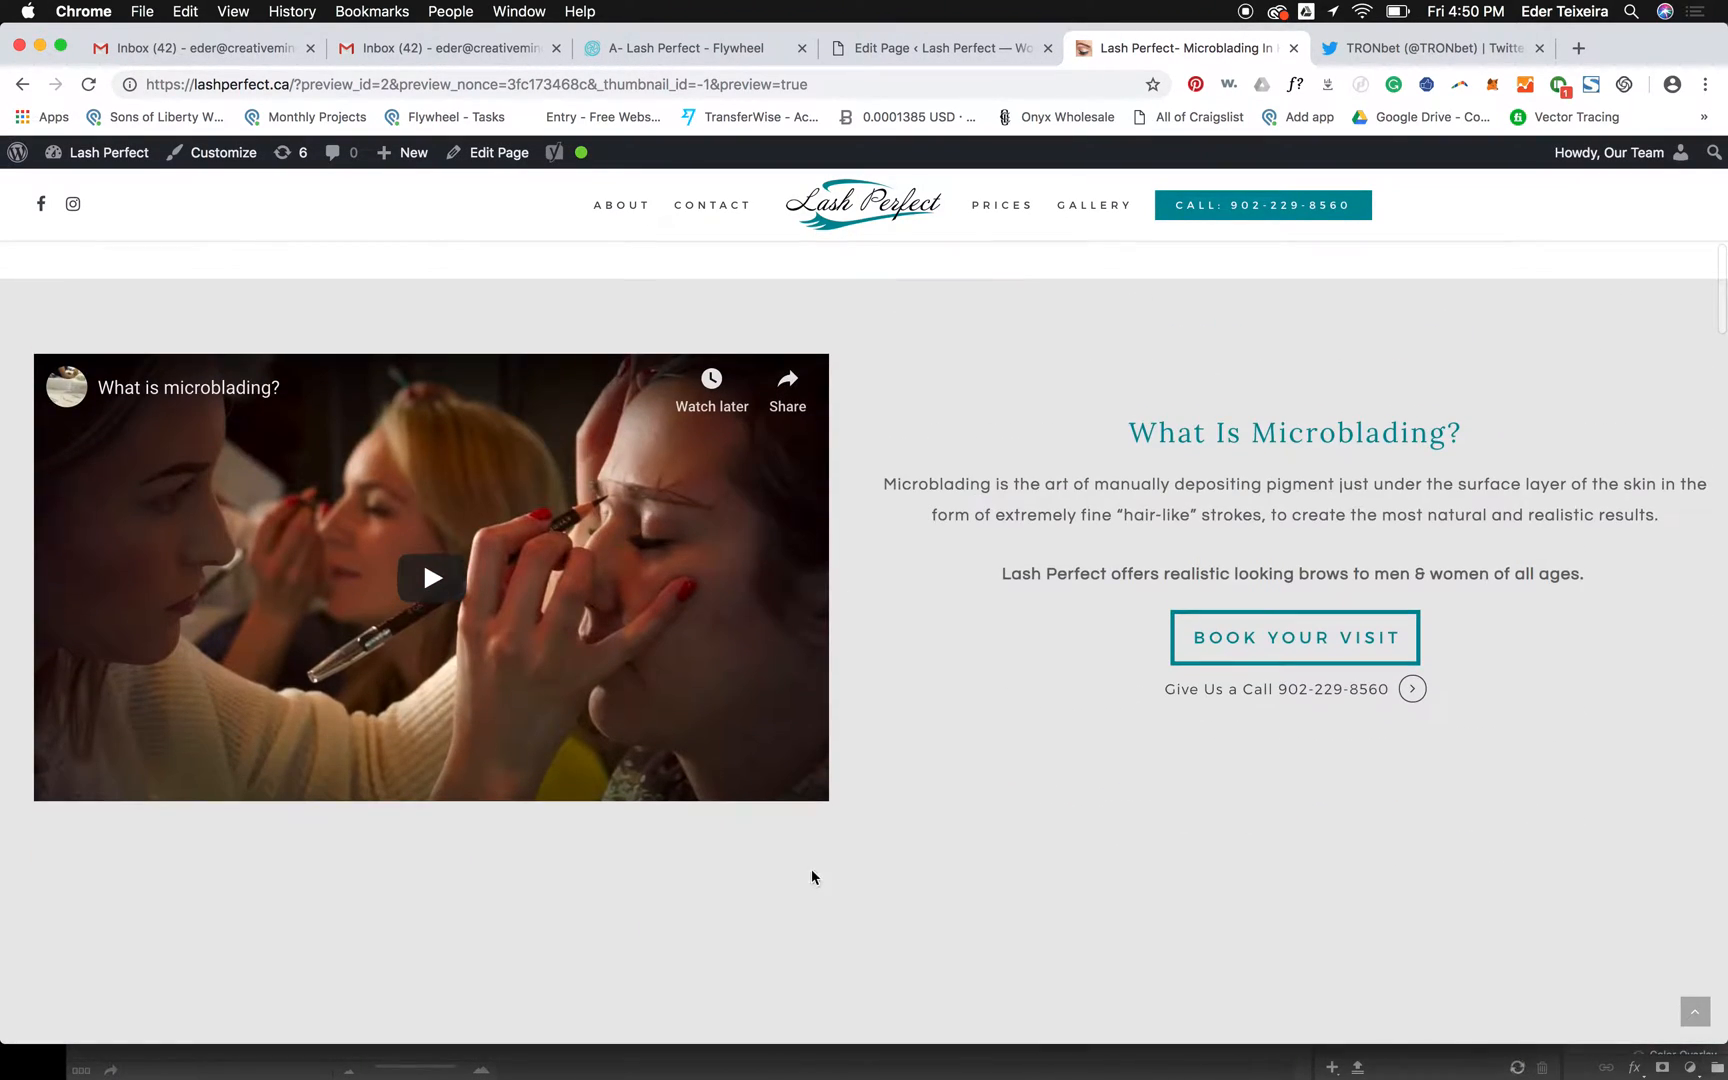
scroll(811, 864, "down", 2)
left_click(947, 47)
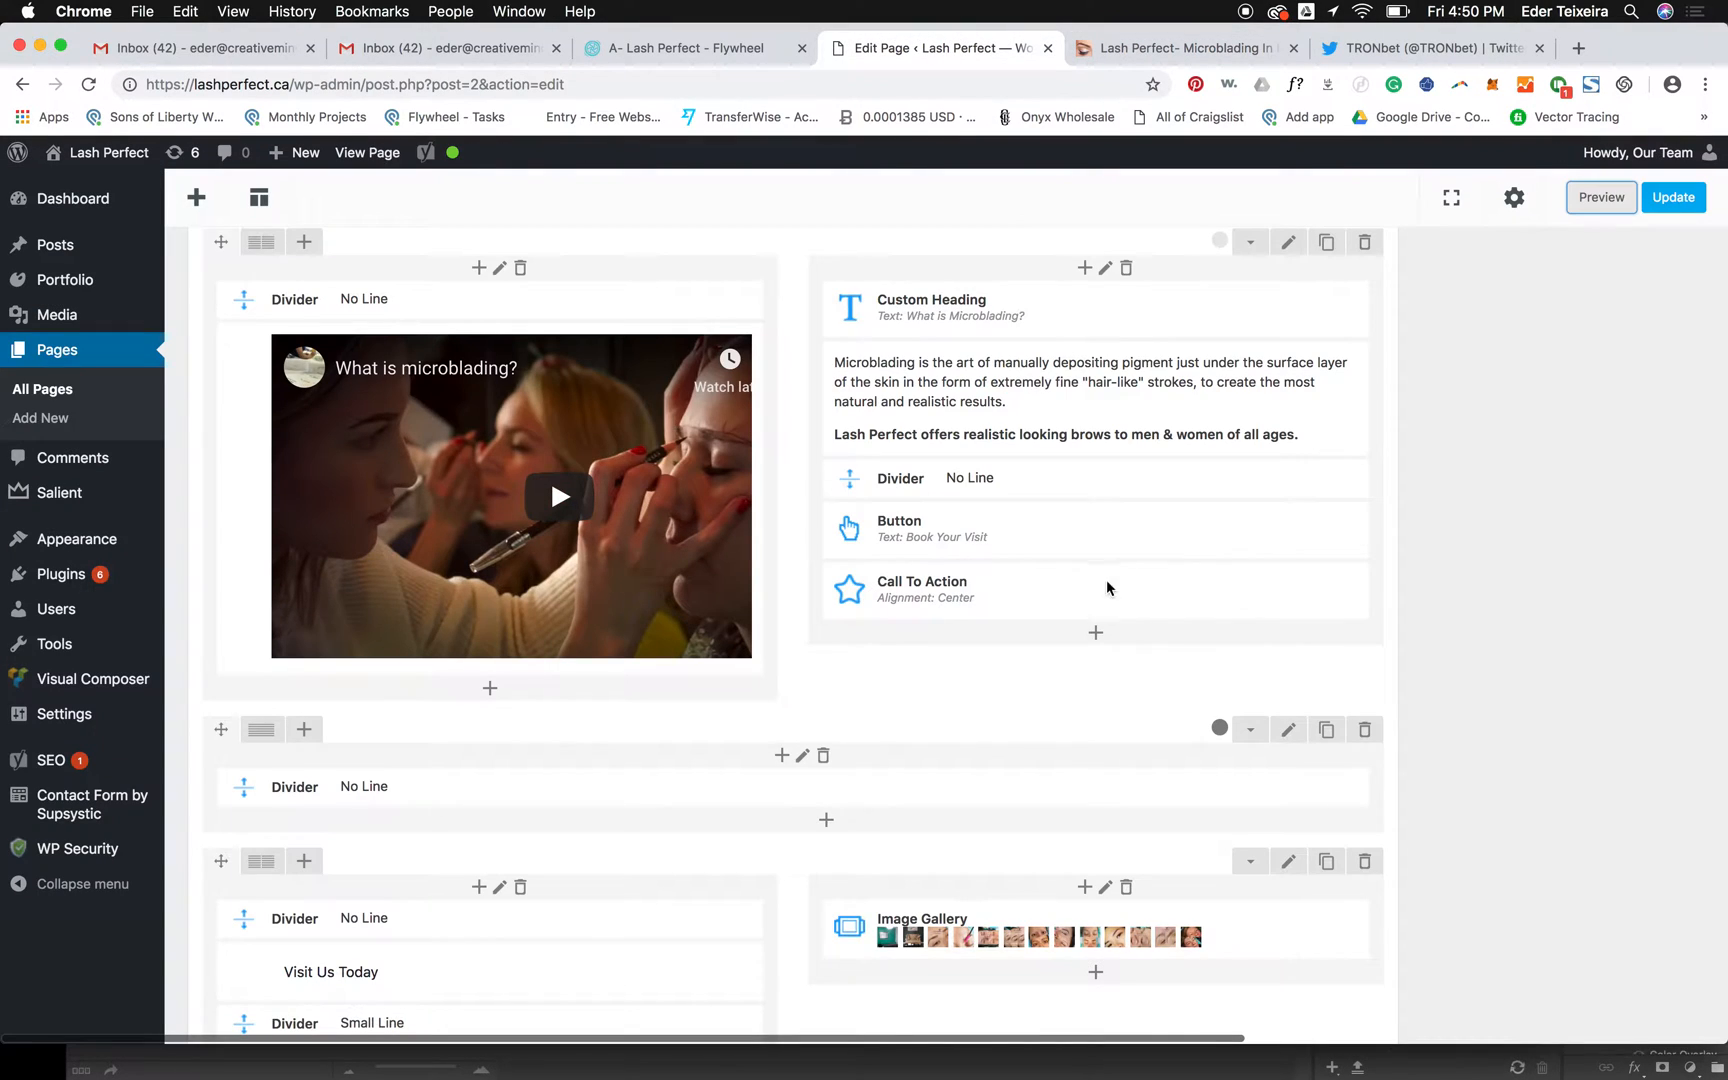
- Set the column padding of the microblading text column to 5%, save the column settings and request a page preview
left_click(1105, 269)
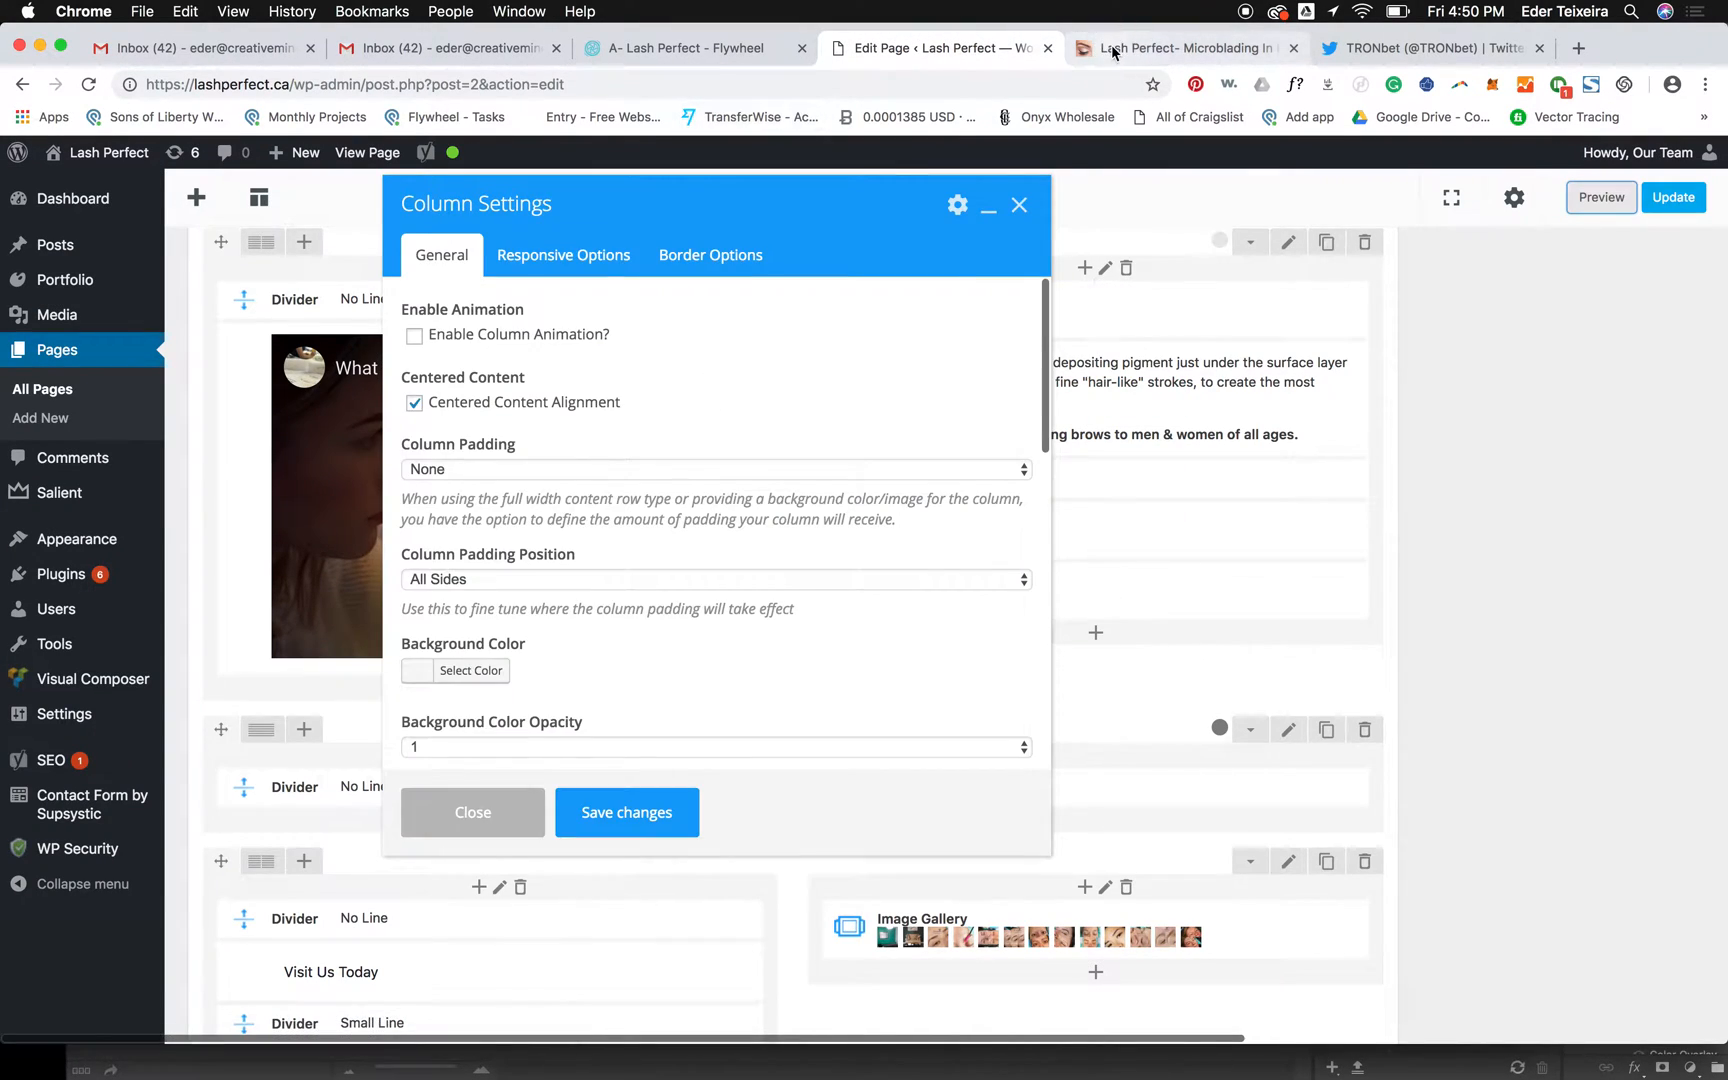
left_click(1150, 47)
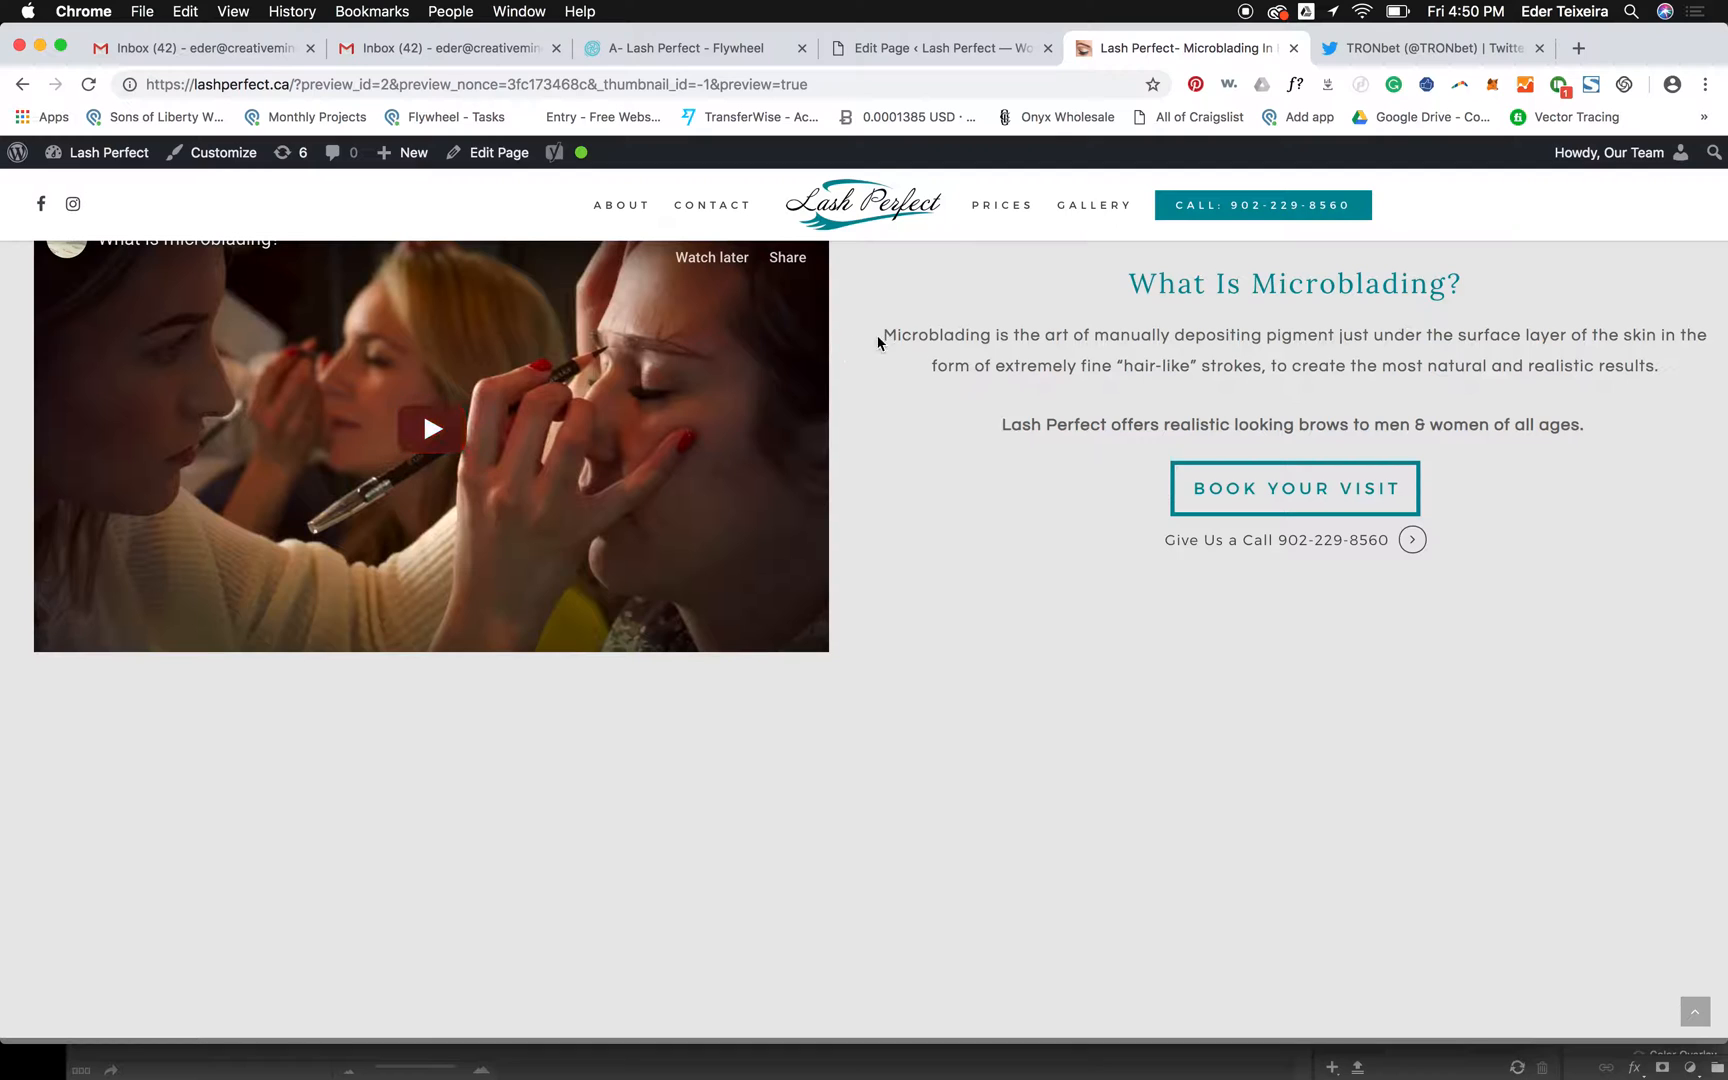
left_click(951, 50)
left_click(592, 472)
left_click(528, 567)
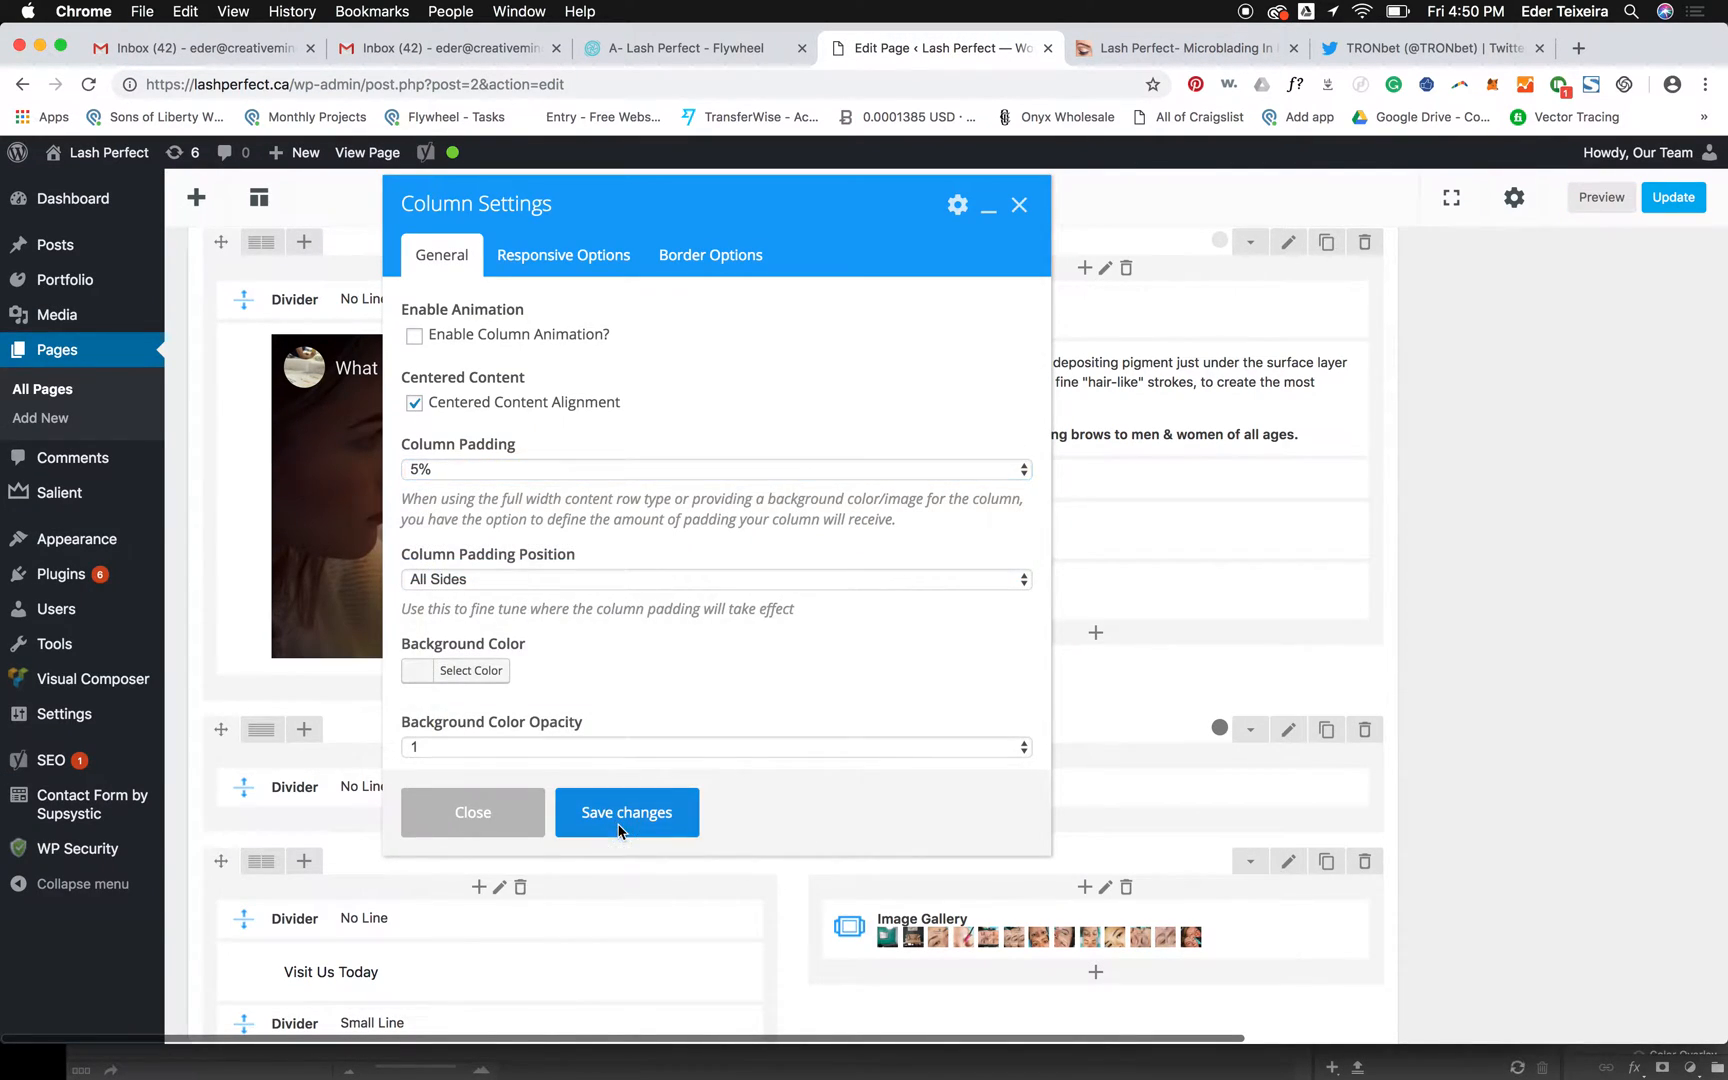
left_click(622, 814)
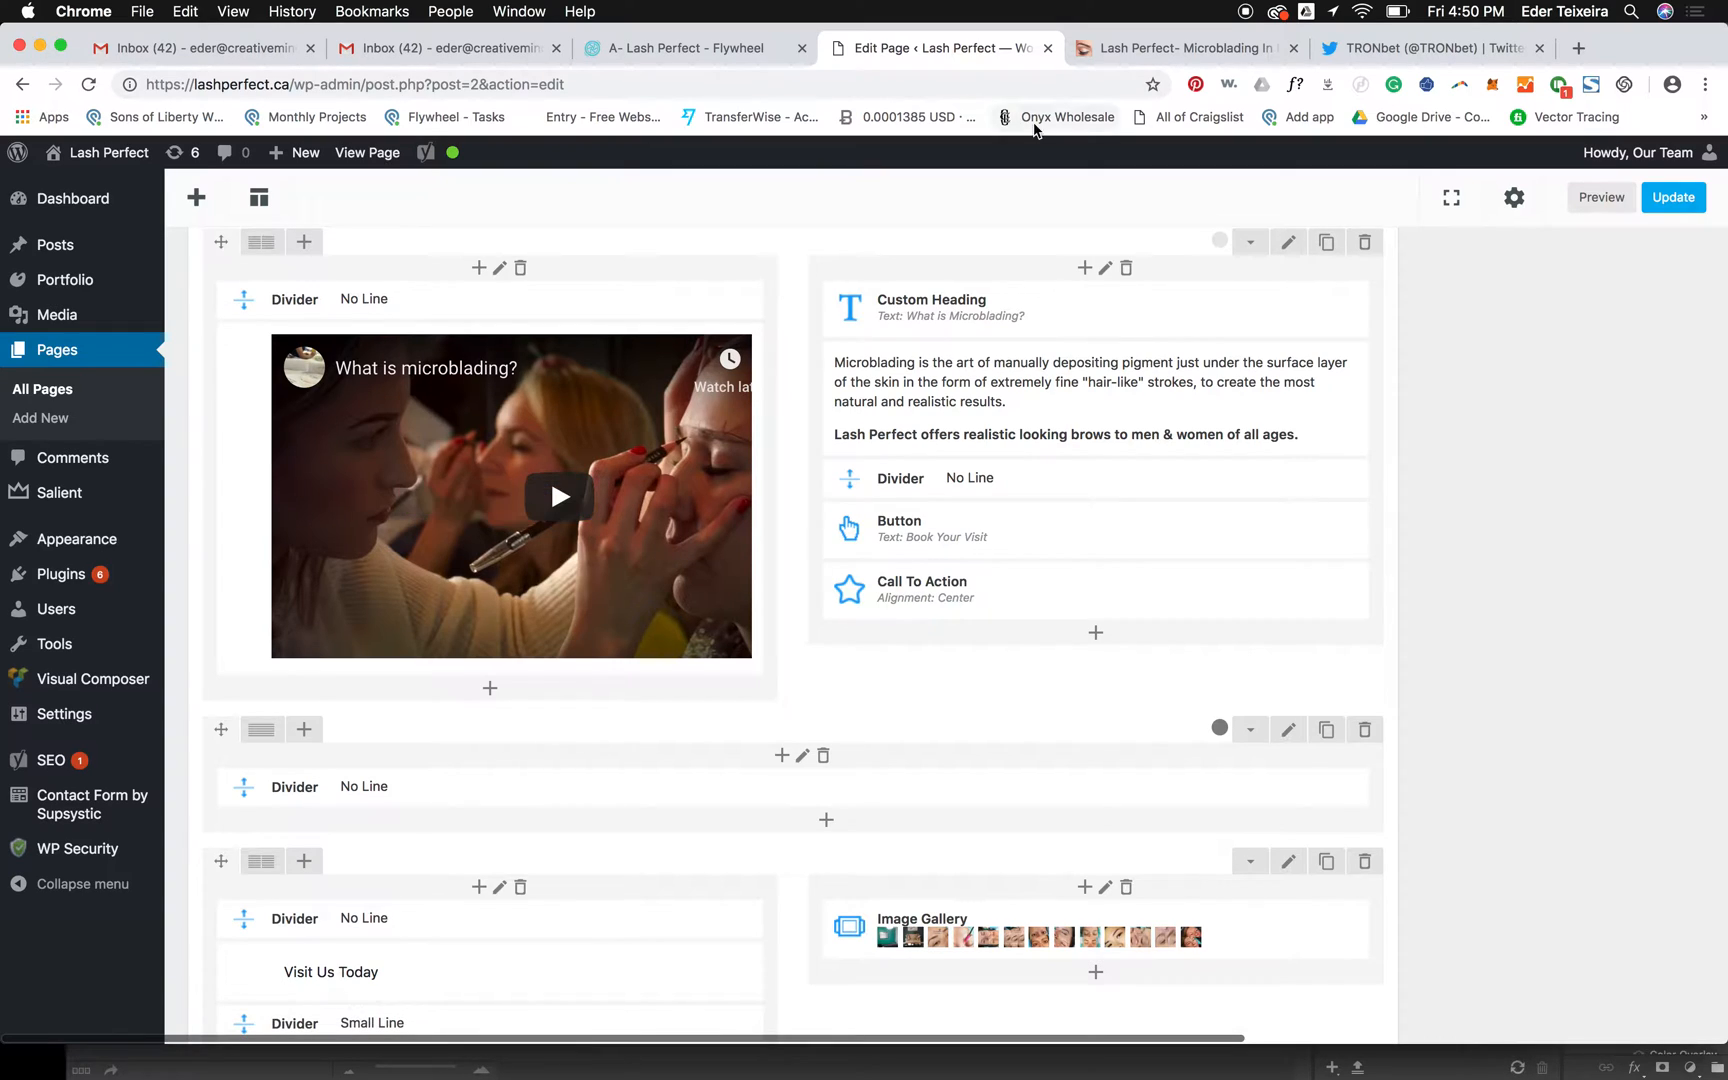
left_click(1603, 197)
- Review the general settings and design options of the text block holding the microblading video
scroll(1216, 380, "up", 2)
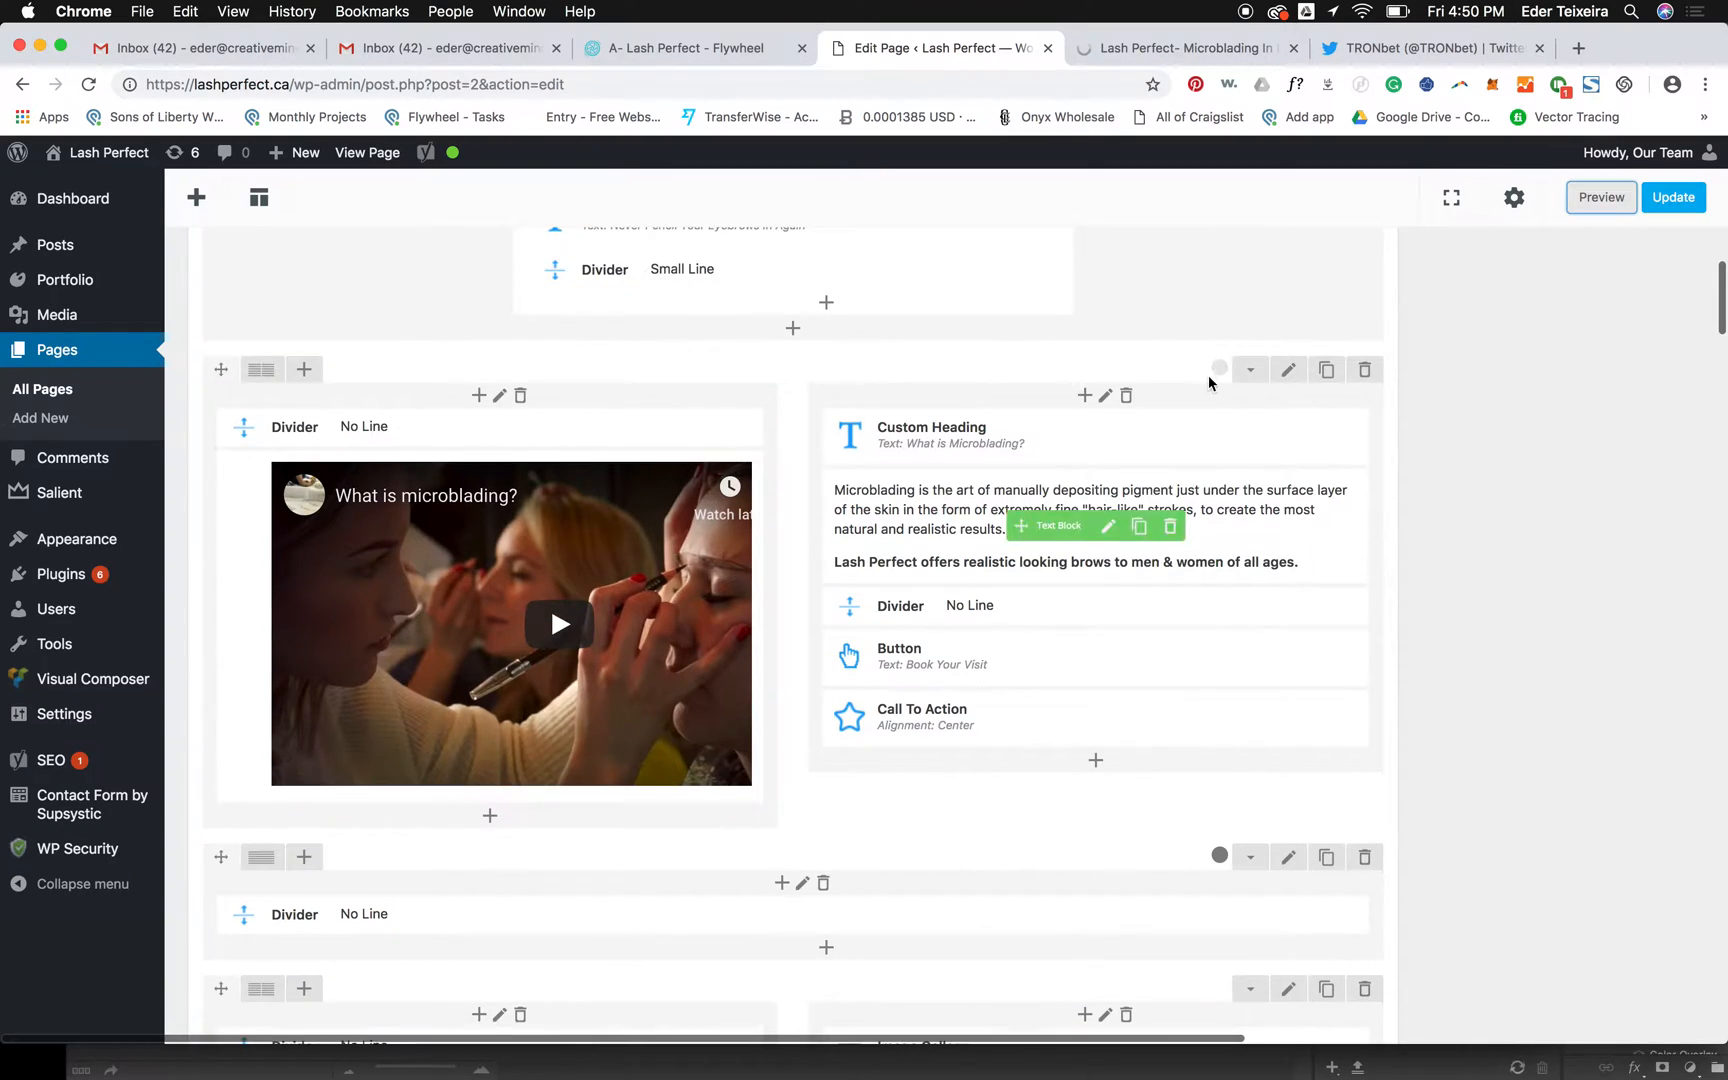
scroll(715, 581, "down", 2)
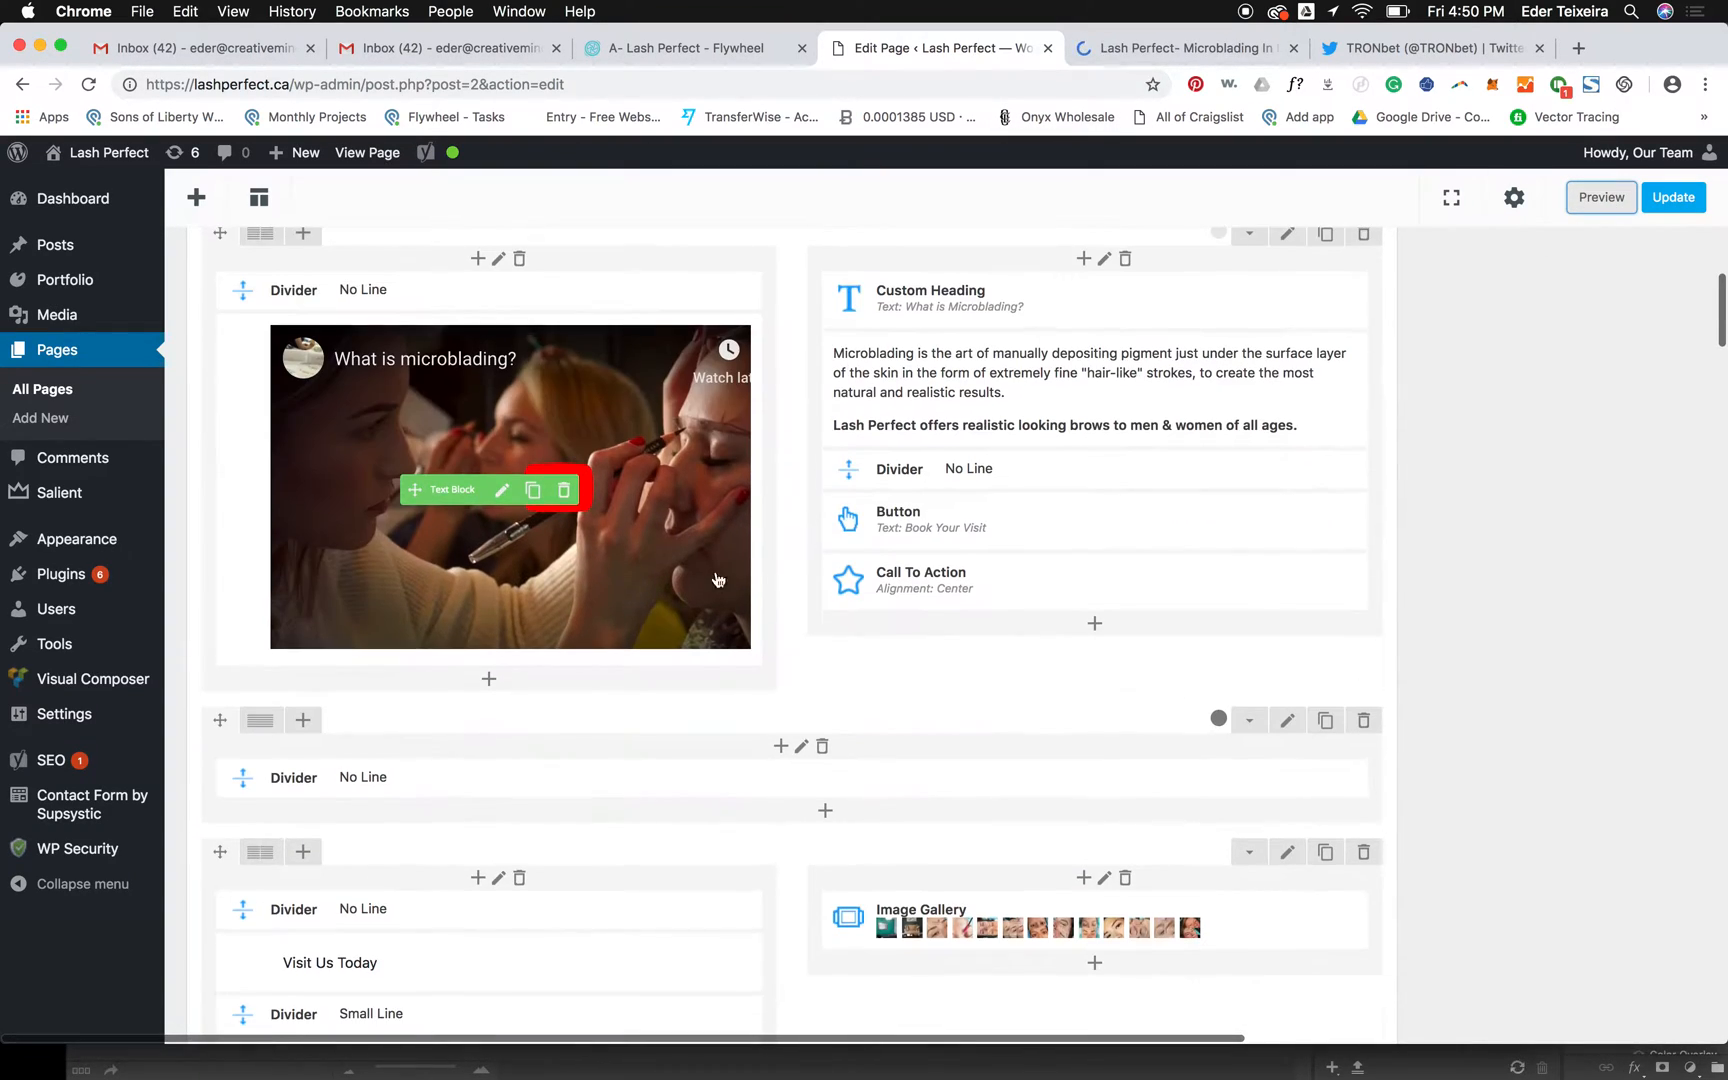
left_click(503, 492)
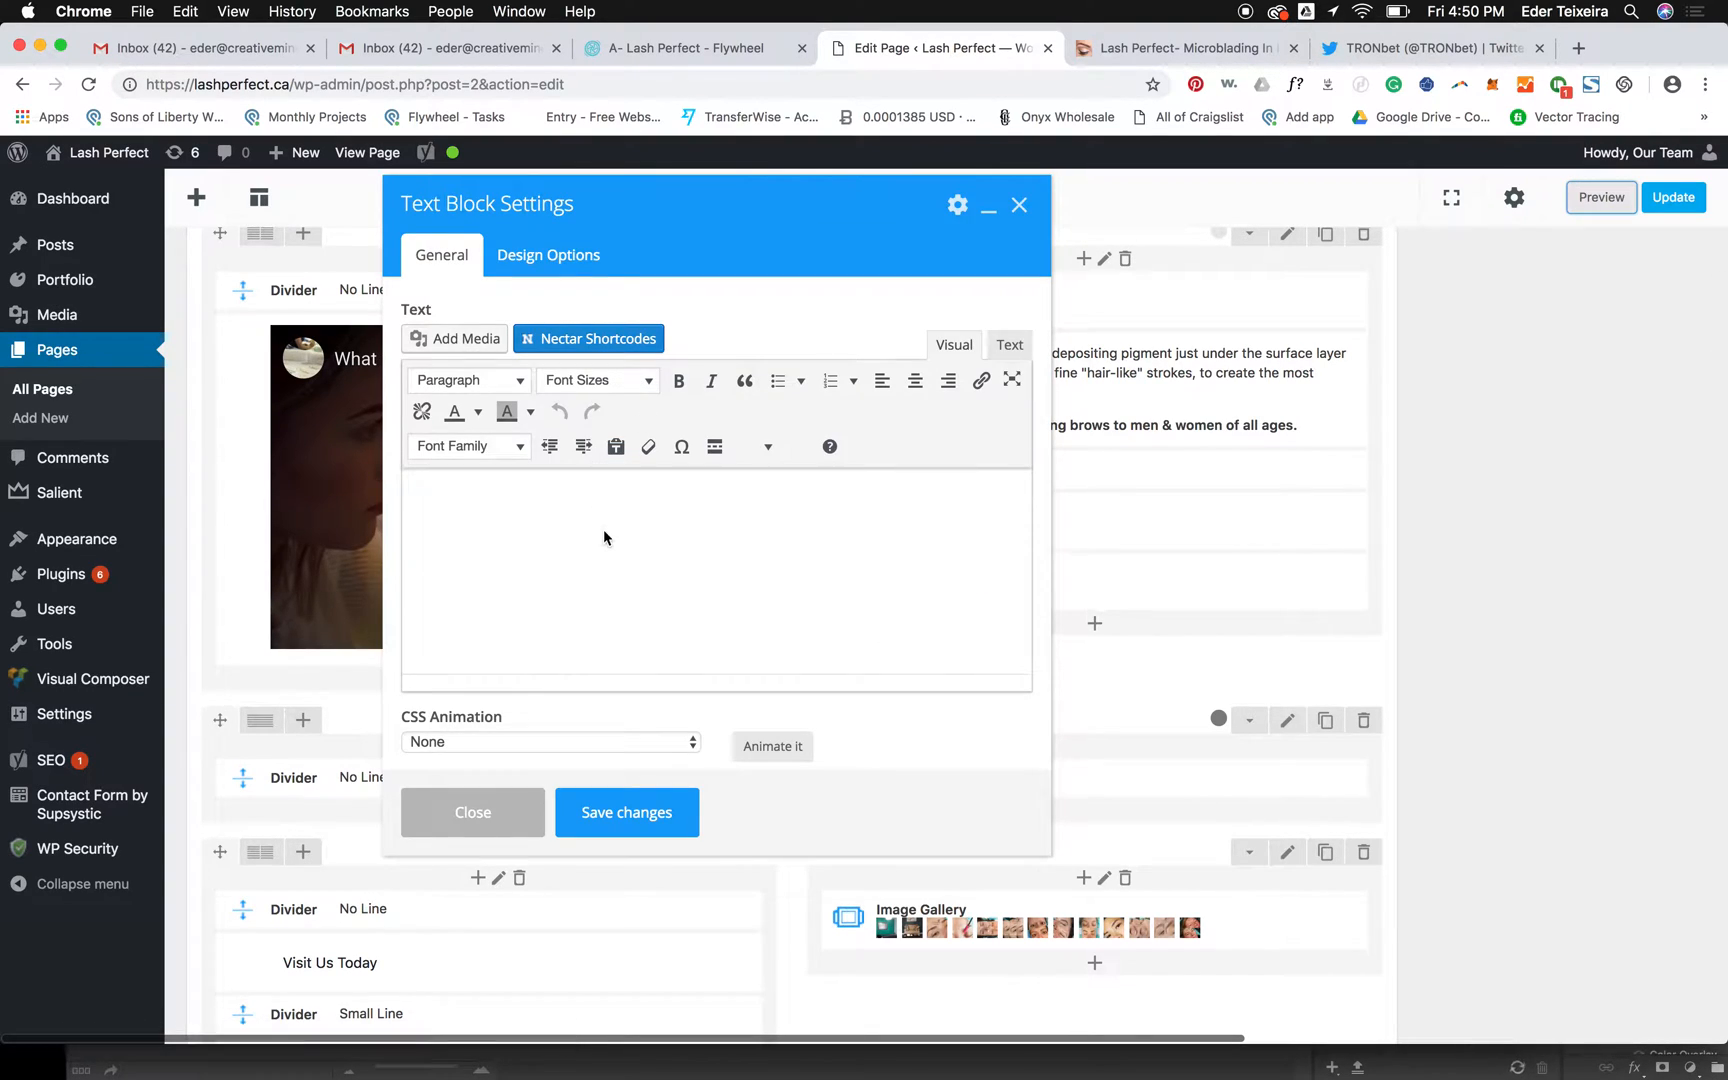
scroll(769, 437, "down", 5)
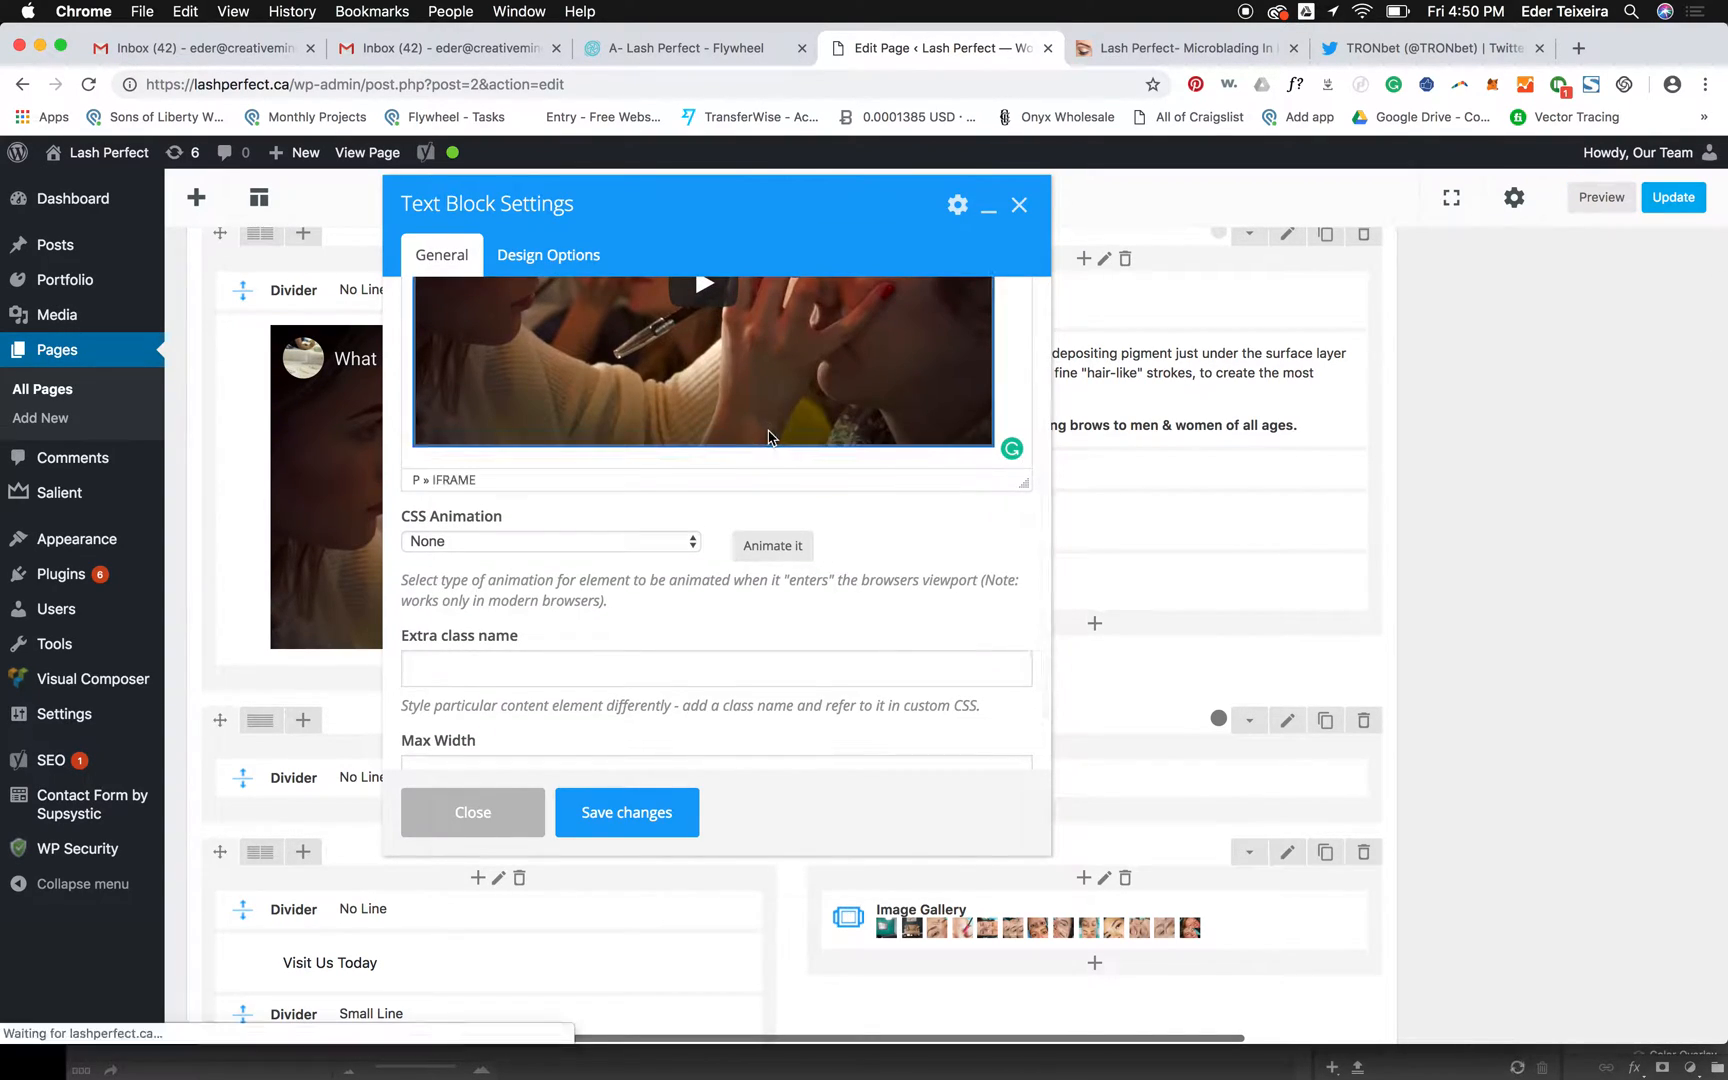
scroll(769, 437, "up", 5)
left_click(562, 250)
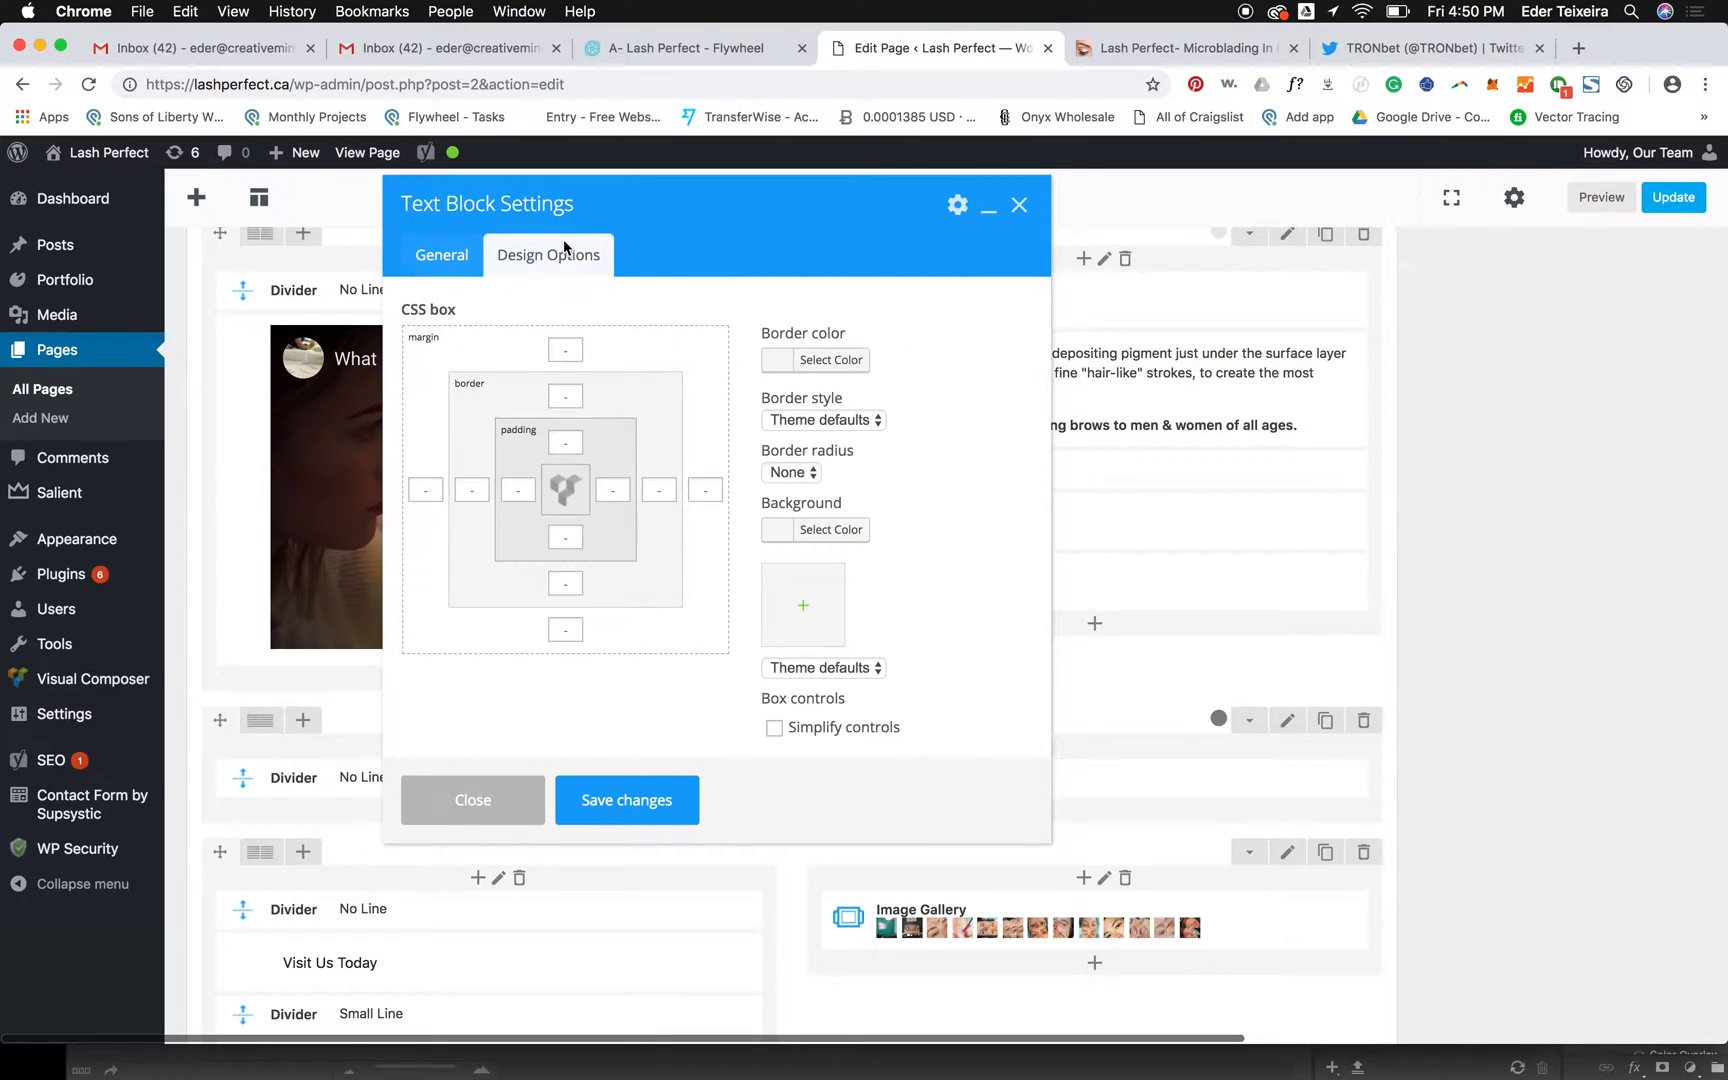
left_click(436, 251)
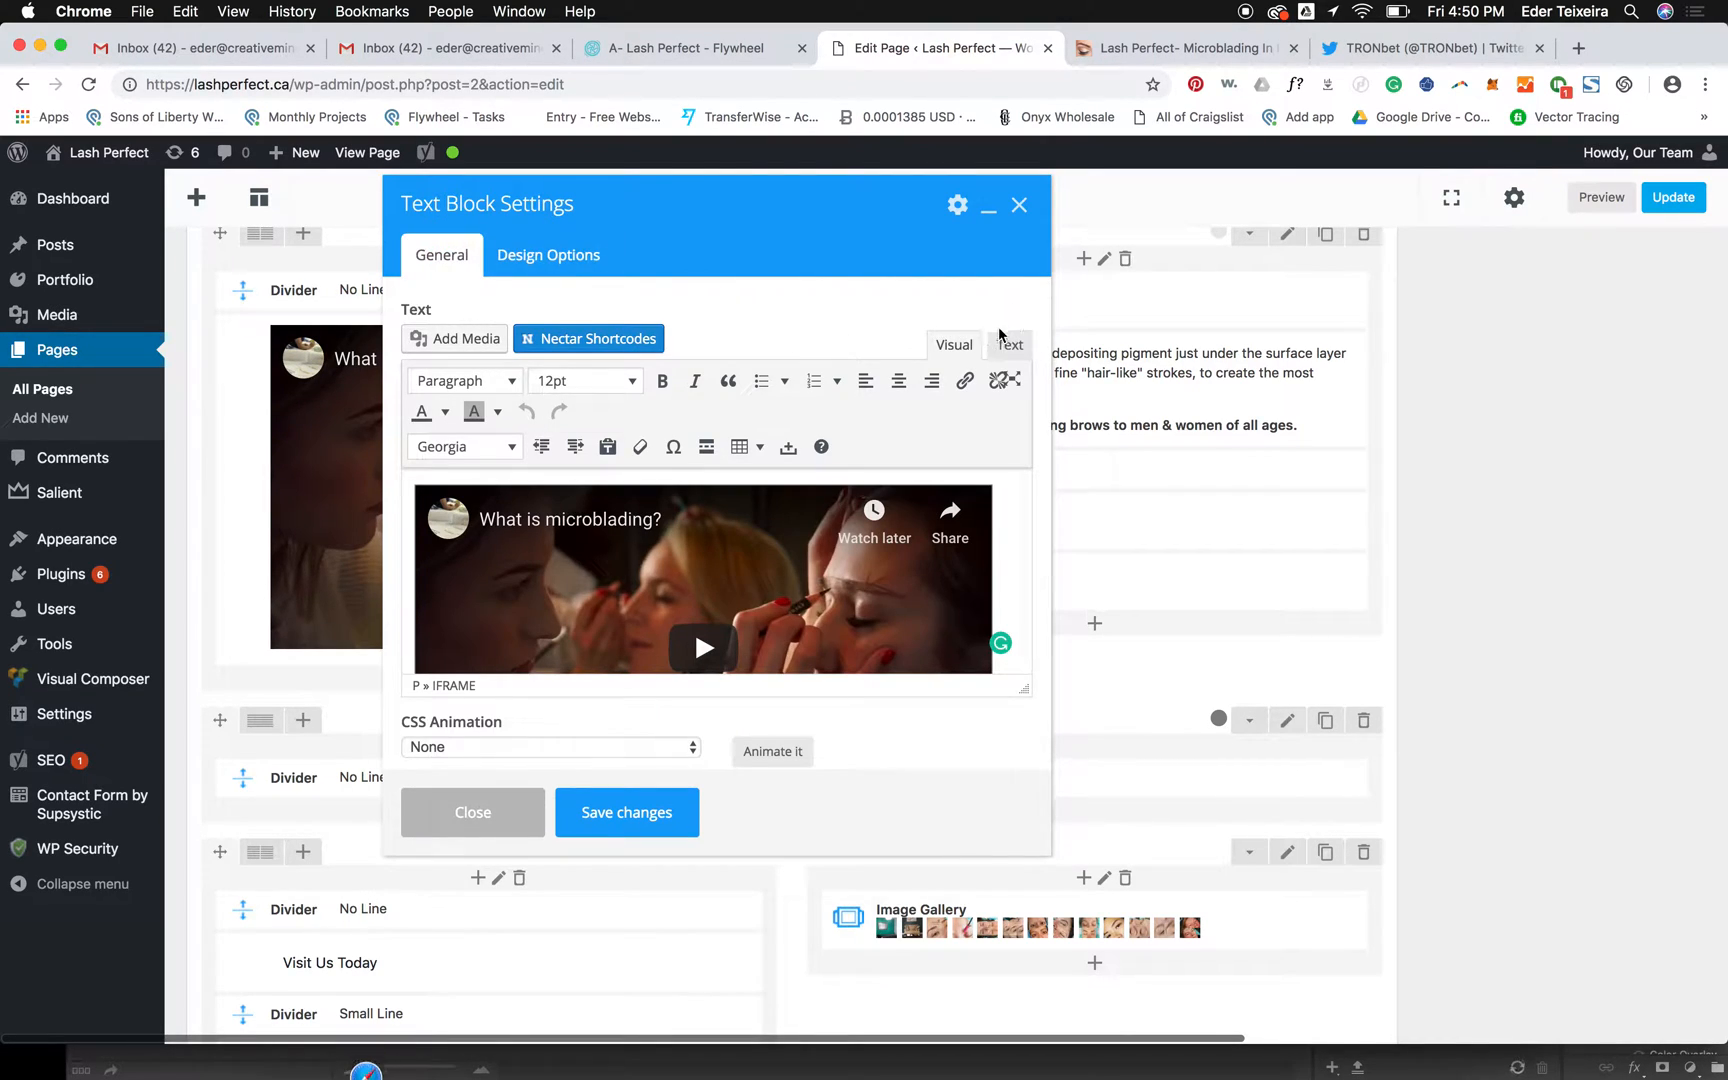
- Delete the YouTube iframe code from the video text block and save the block
left_click(1004, 342)
triple_click(822, 422)
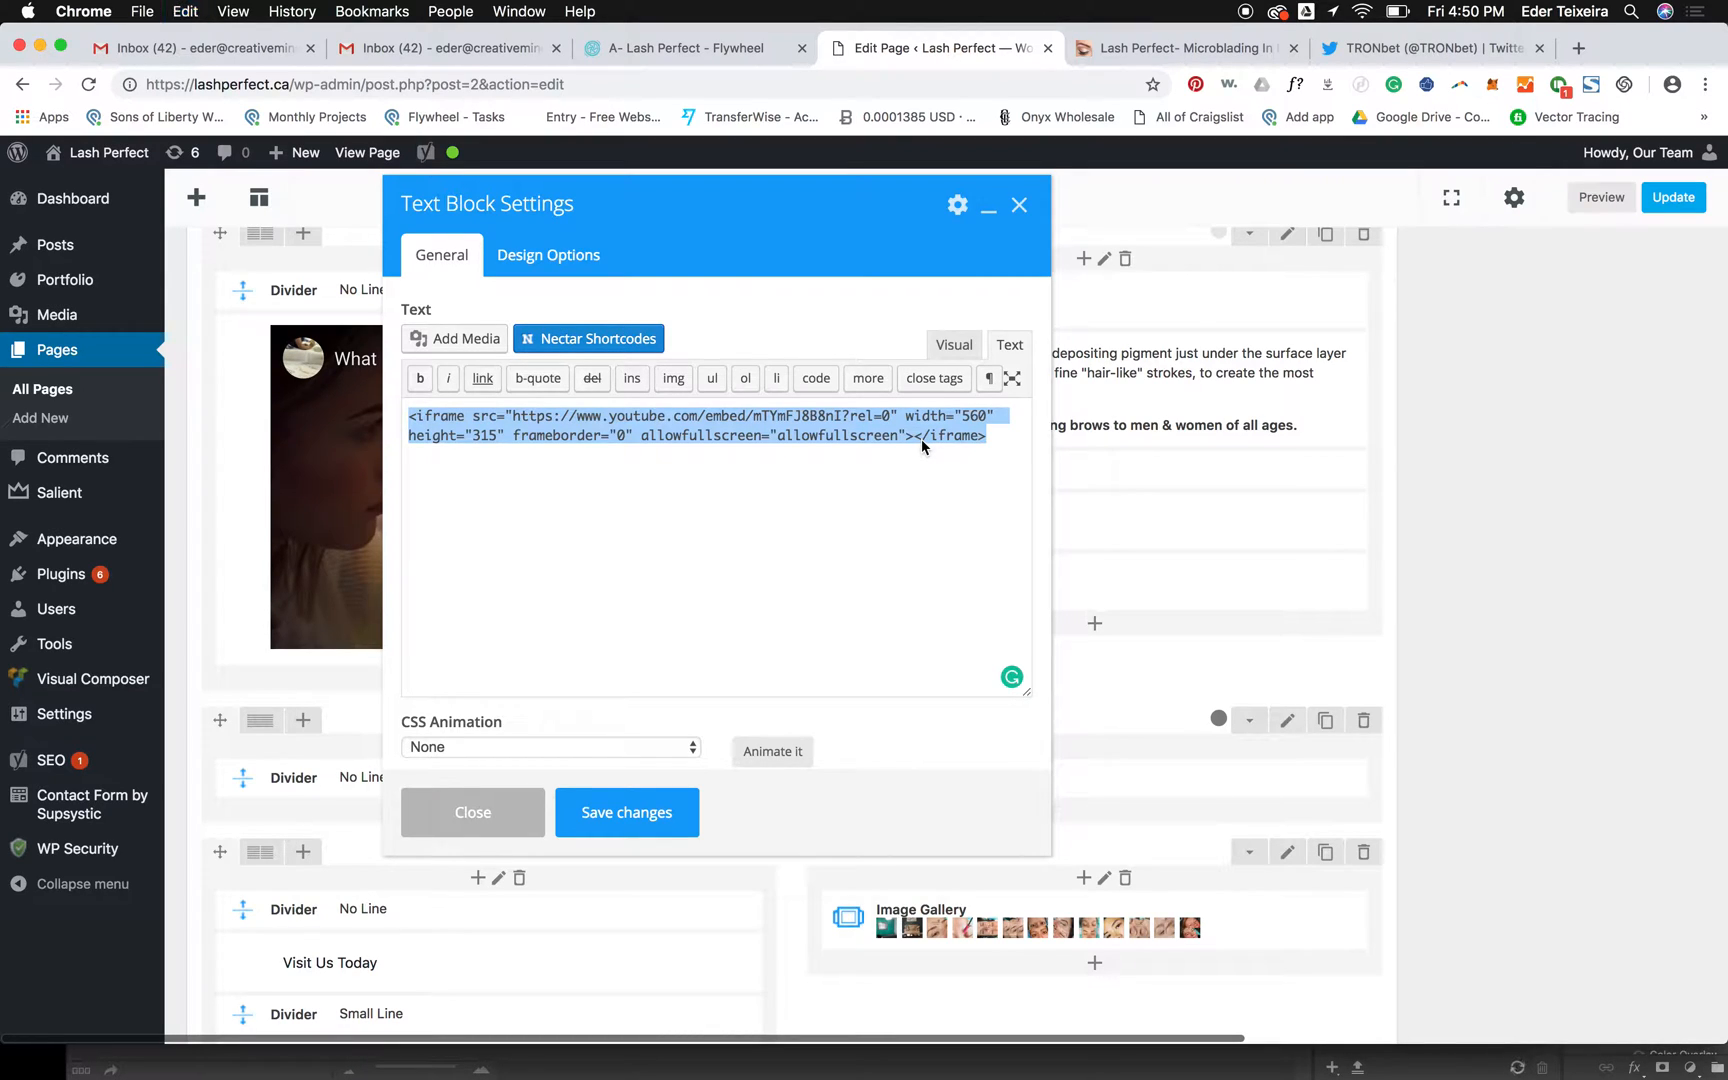
key("BackSpace")
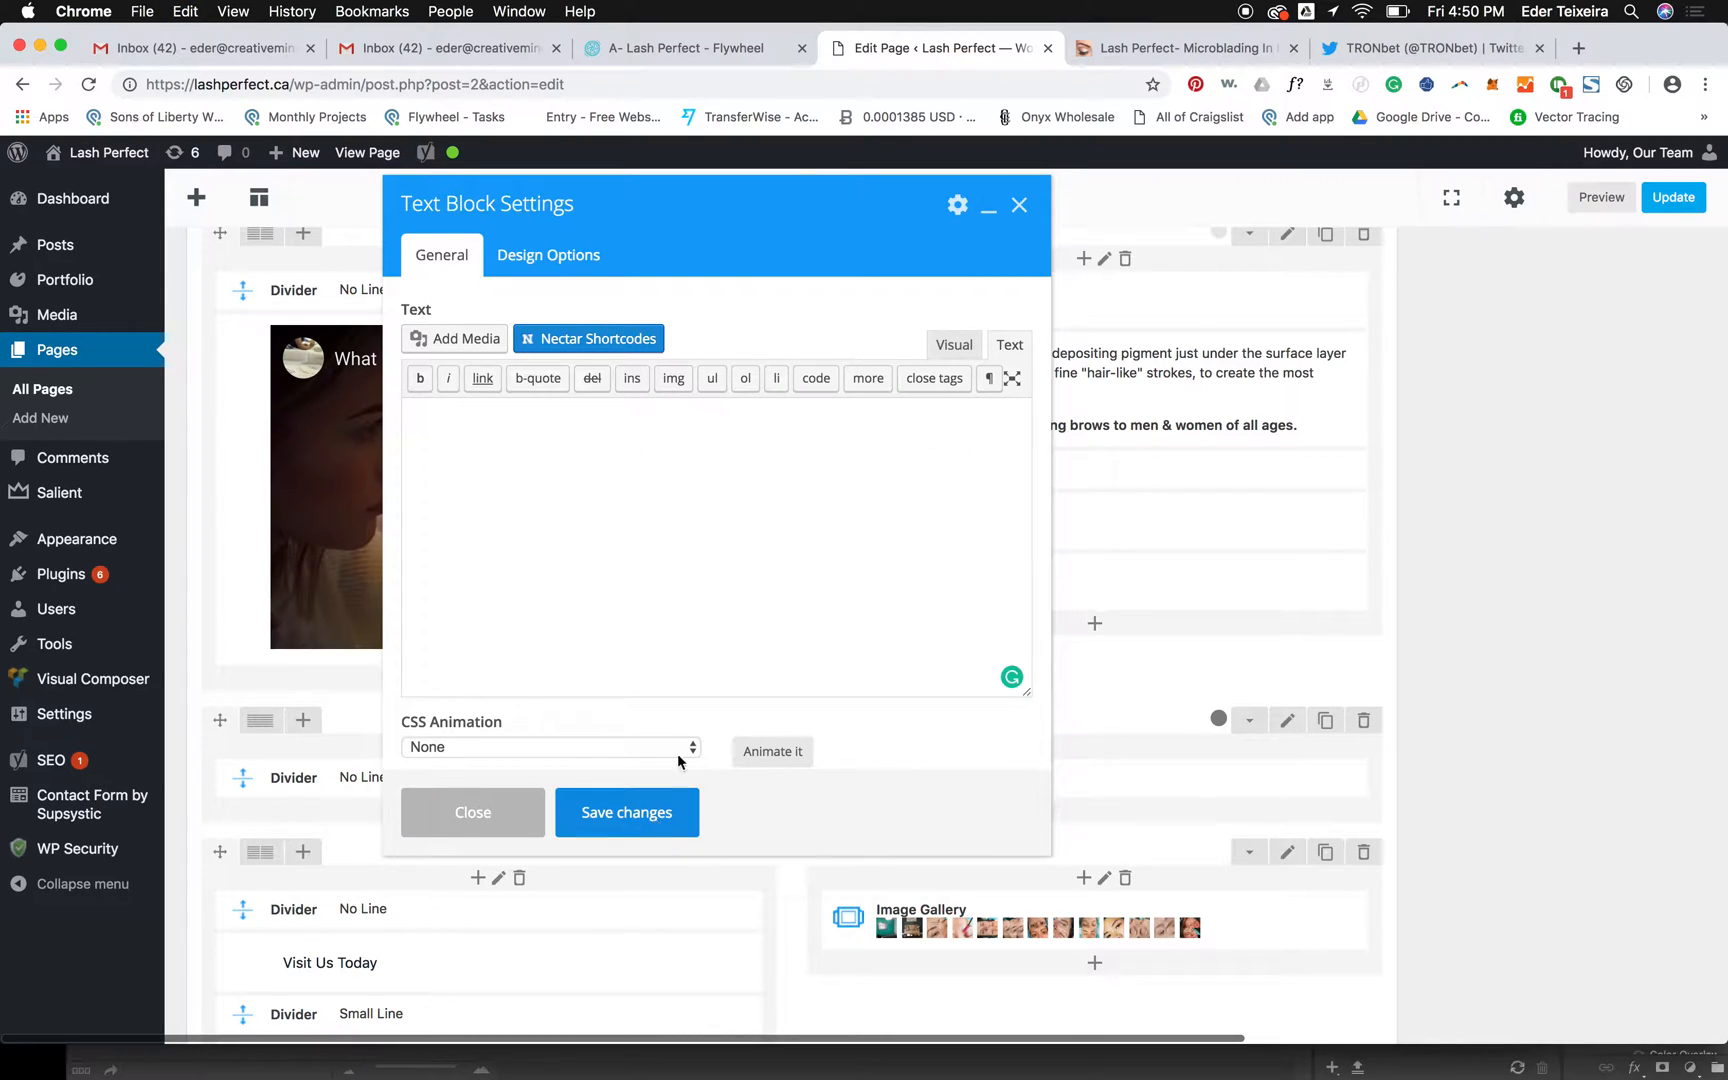
left_click(662, 796)
- Preview the page to examine the microblading section's spacing without the video, and return to the editor
left_click(1584, 205)
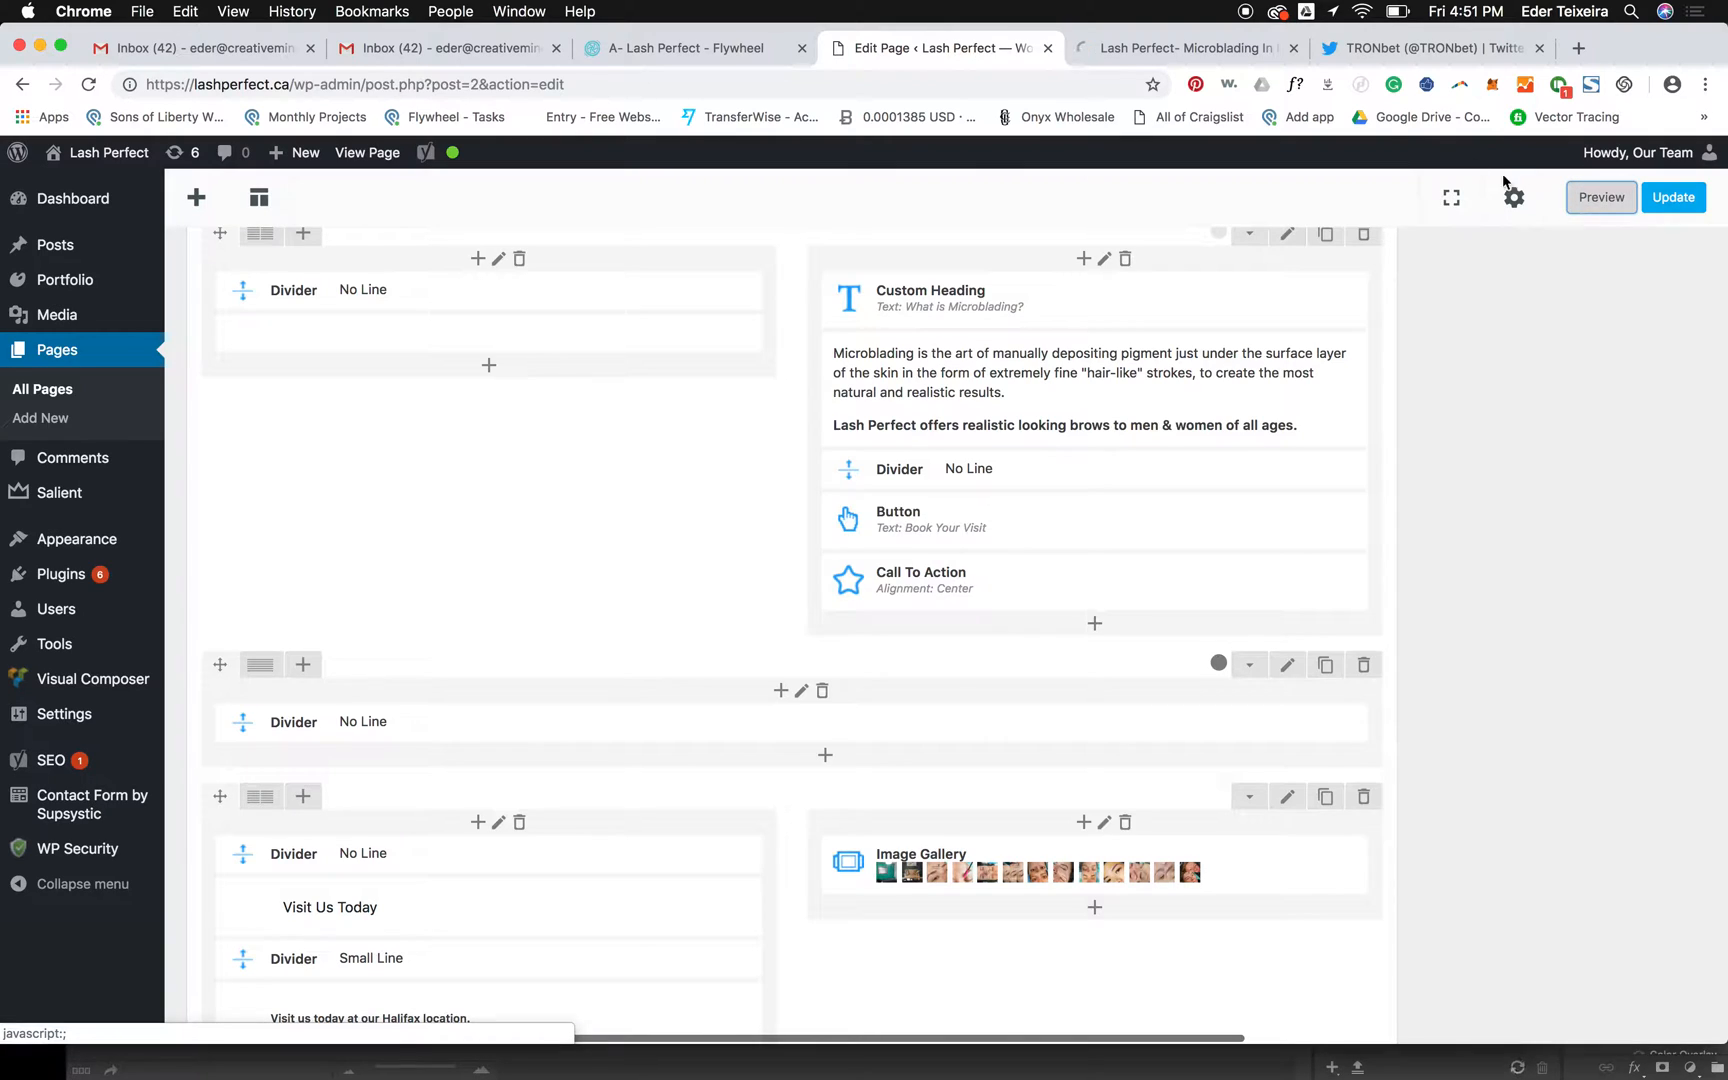
left_click(1196, 50)
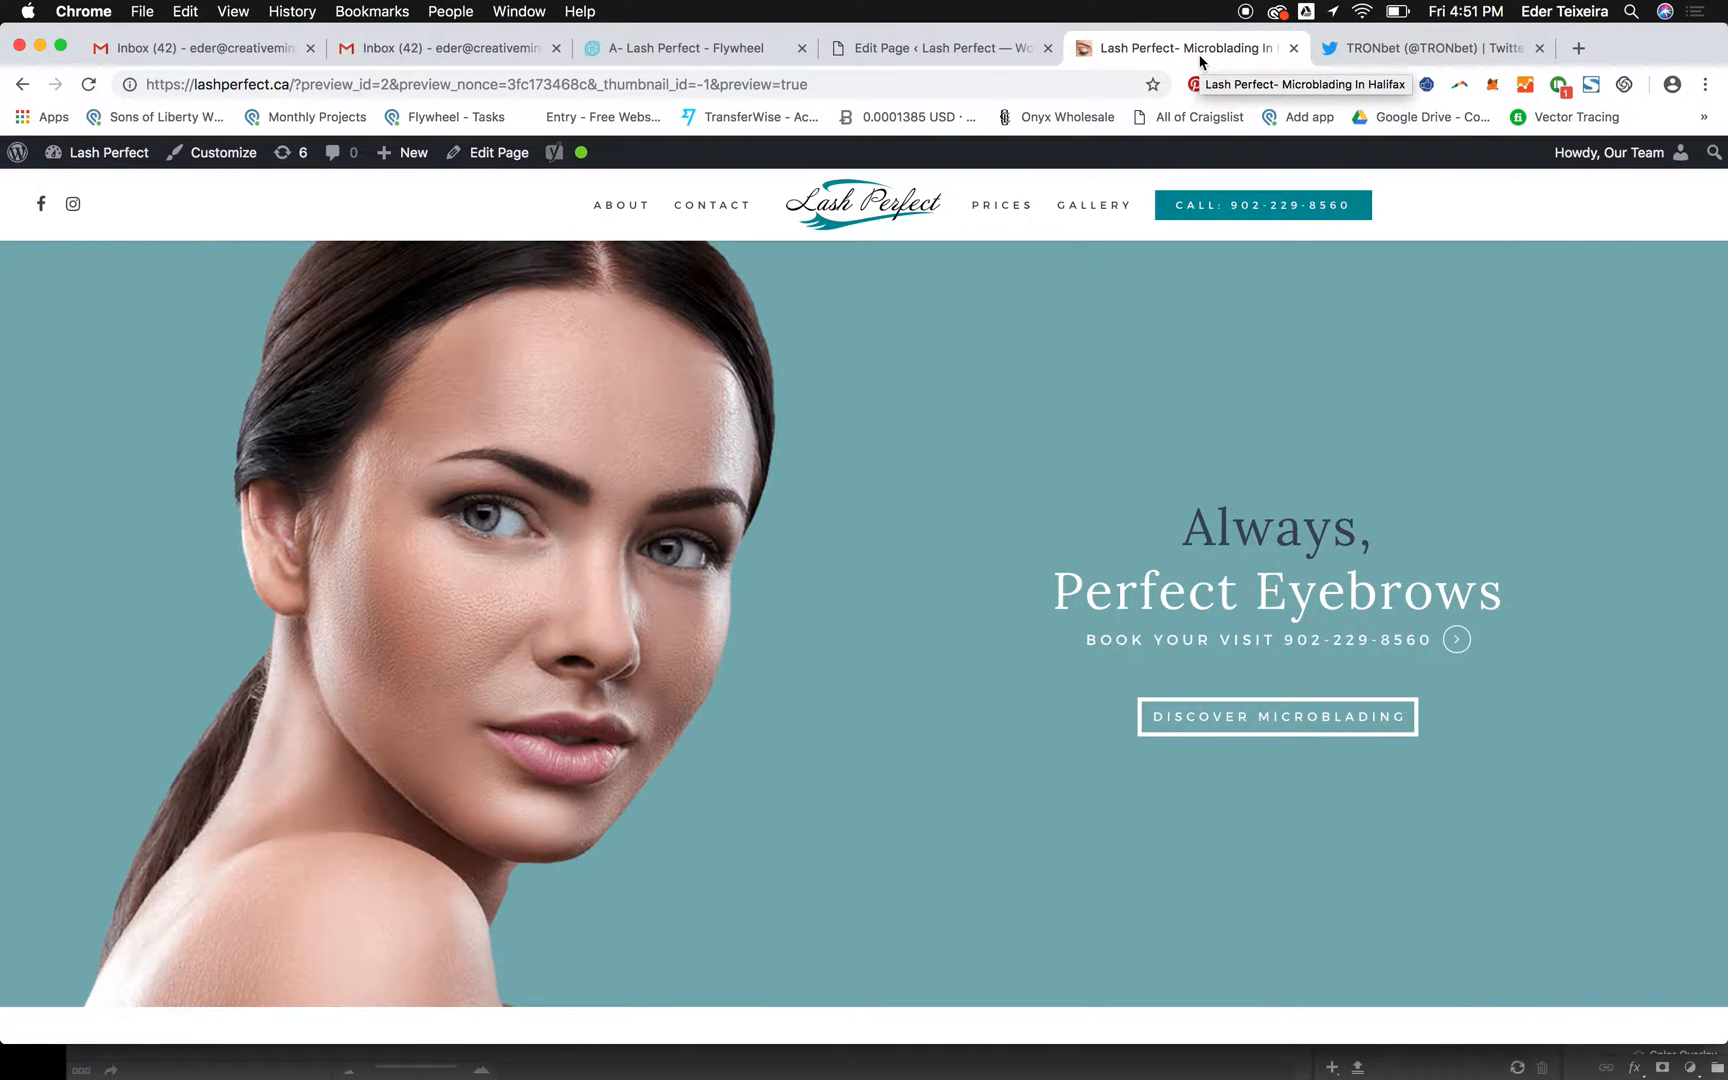
scroll(985, 318, "down", 15)
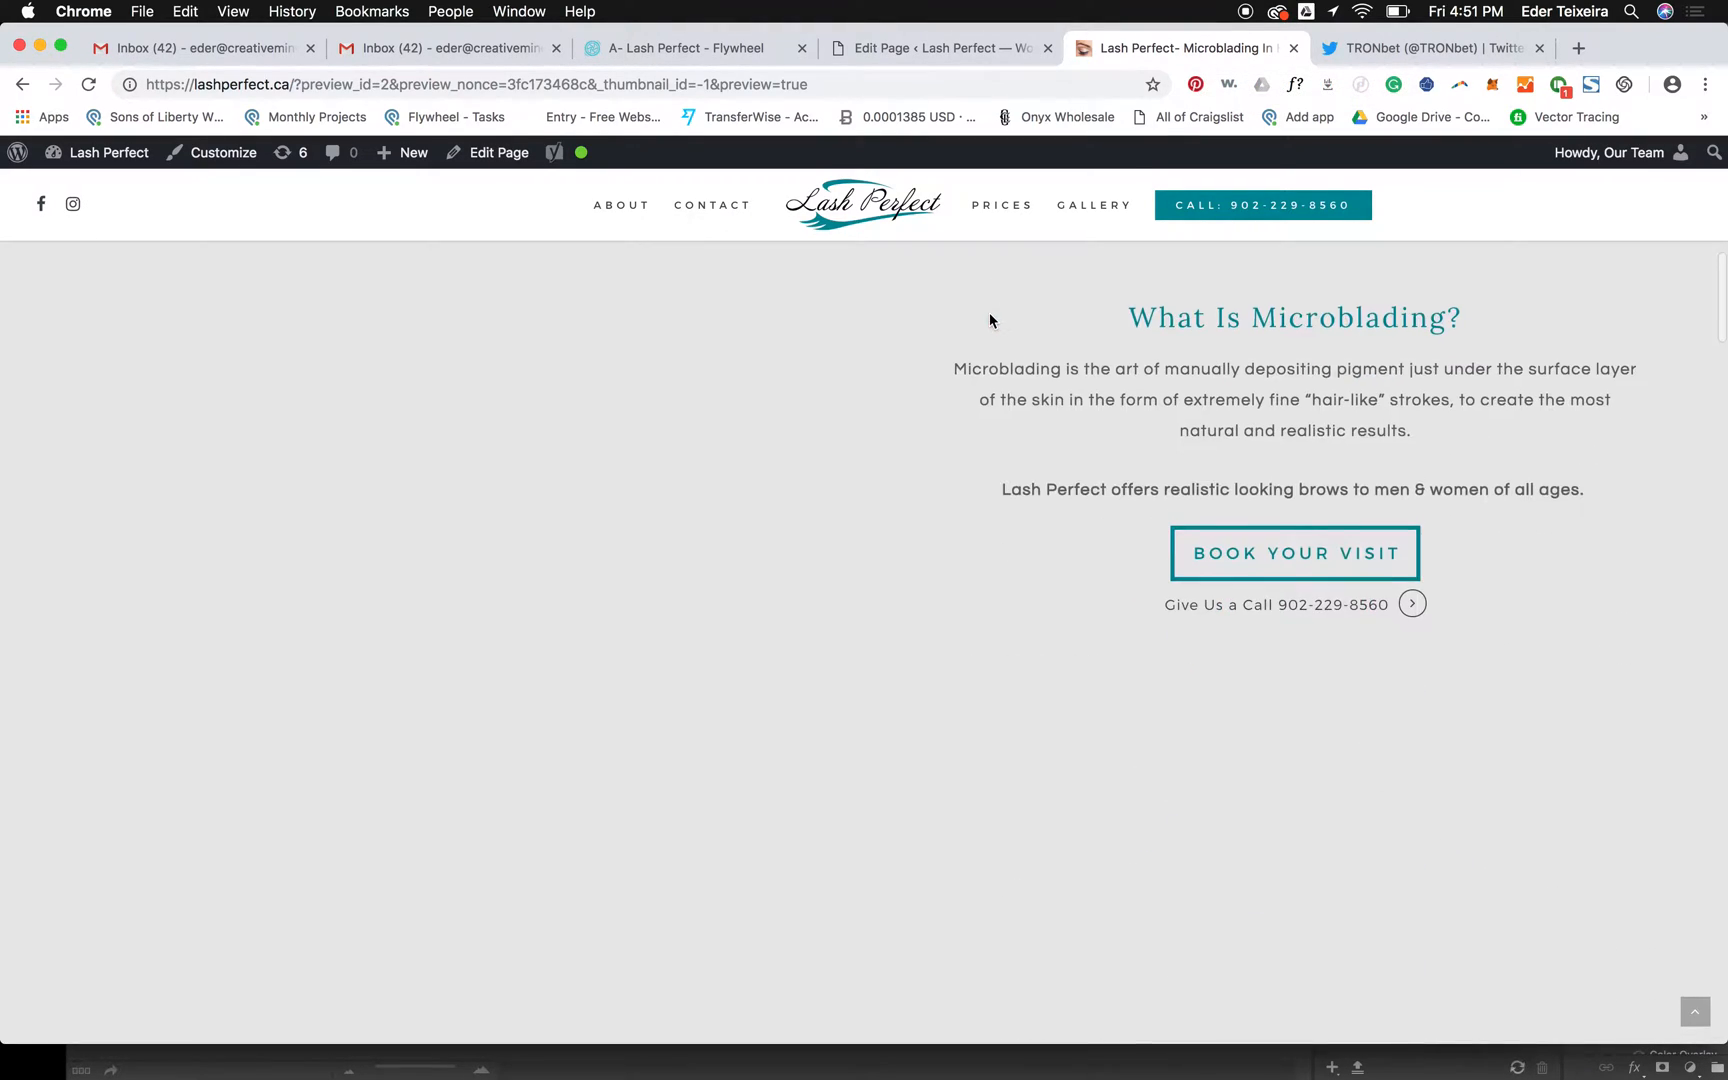
left_click(926, 50)
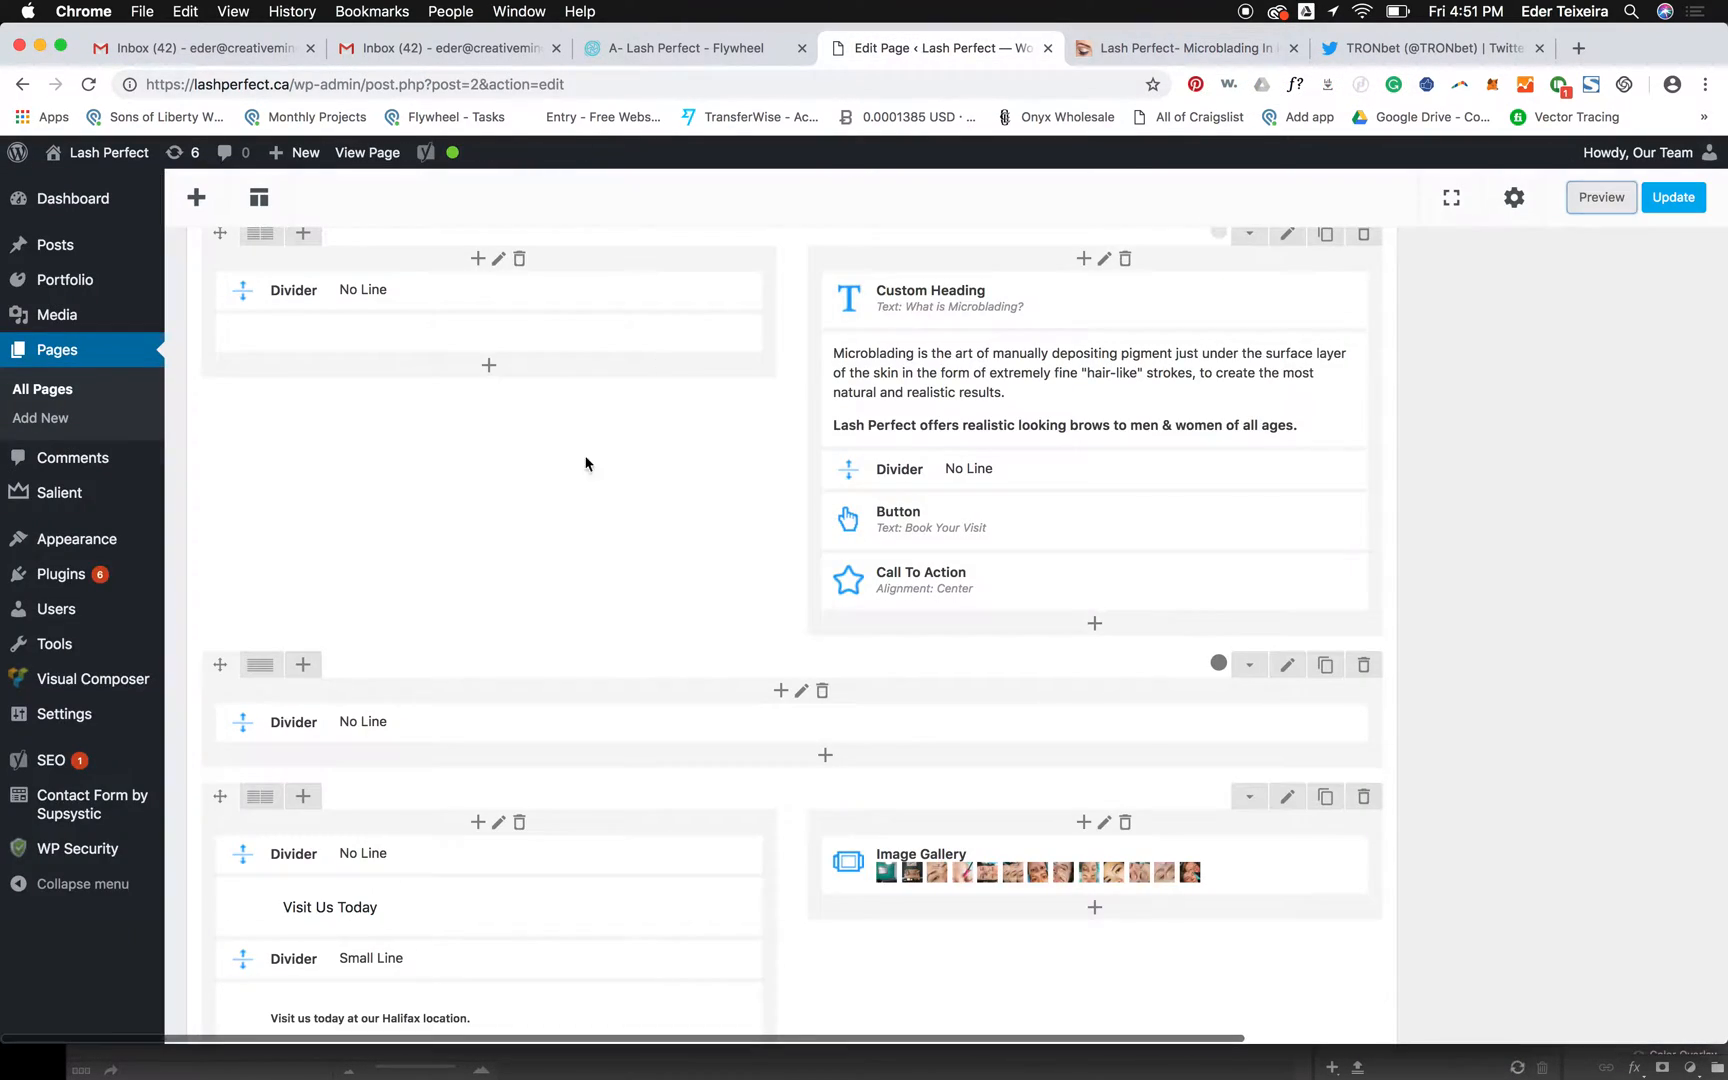
- Put the YouTube iframe code of the microblading video back into the empty text block and save it
left_click(502, 334)
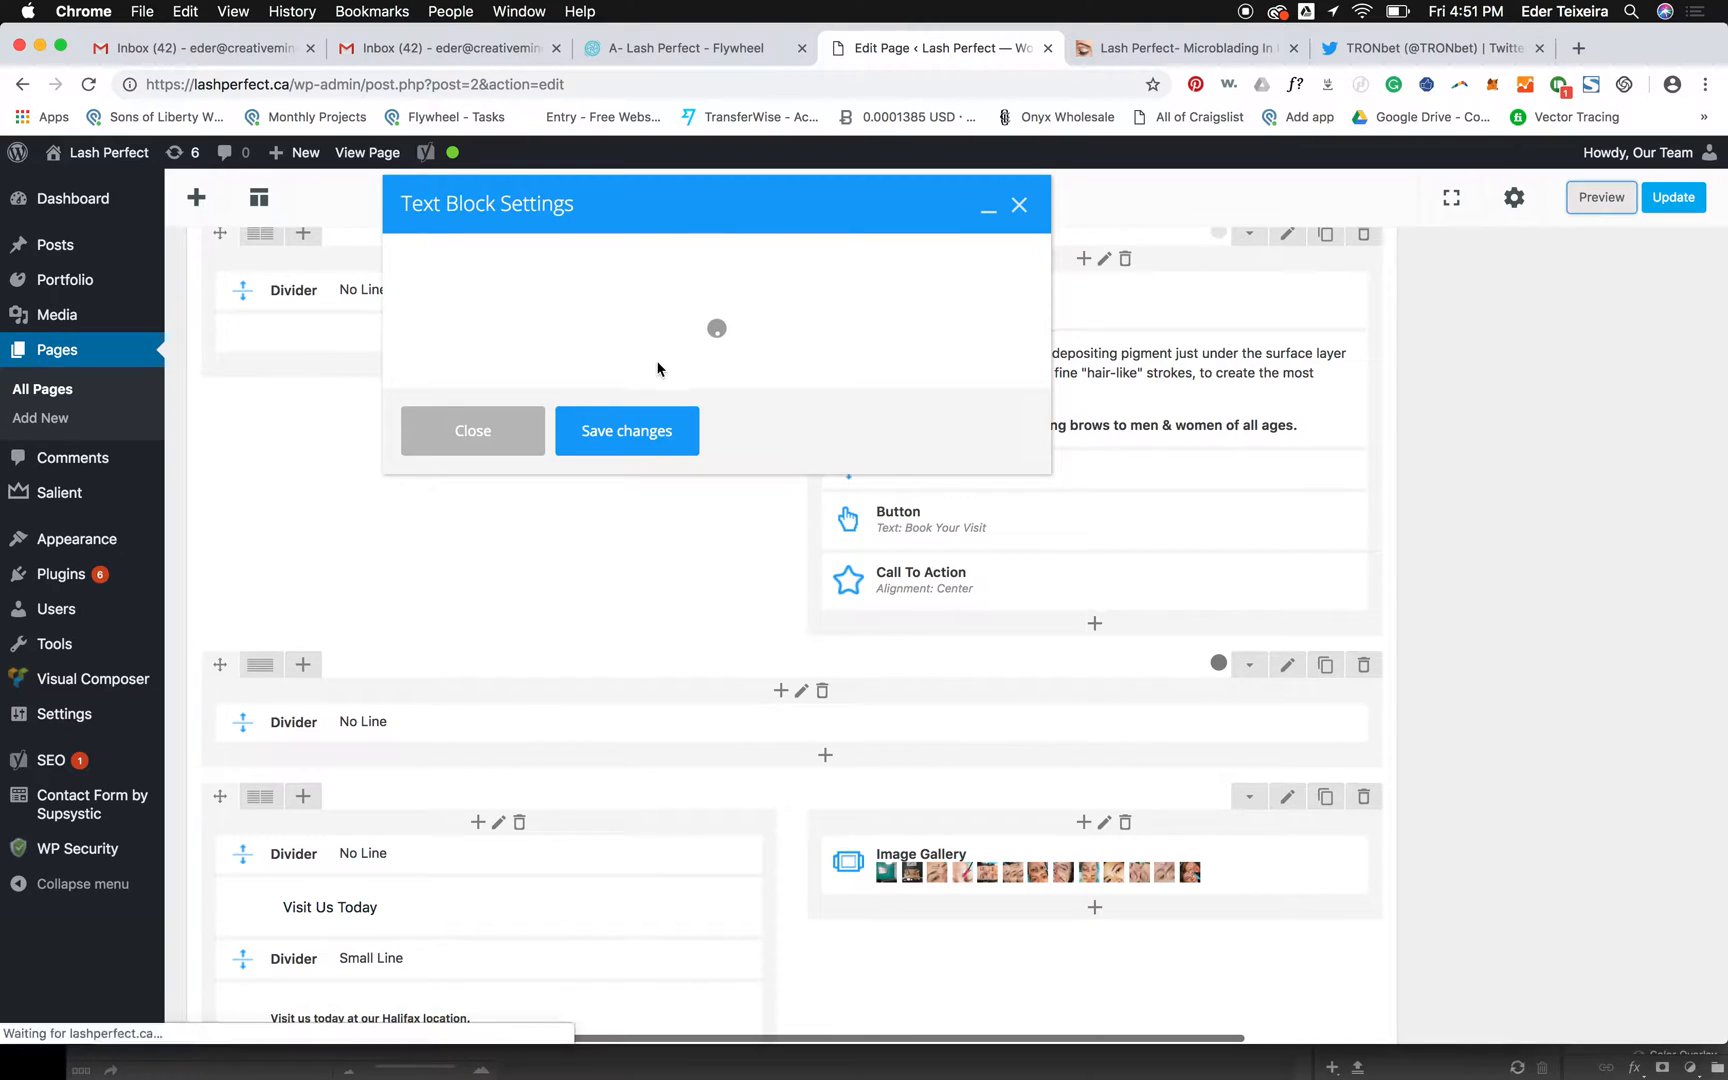
left_click(1009, 344)
left_click(737, 490)
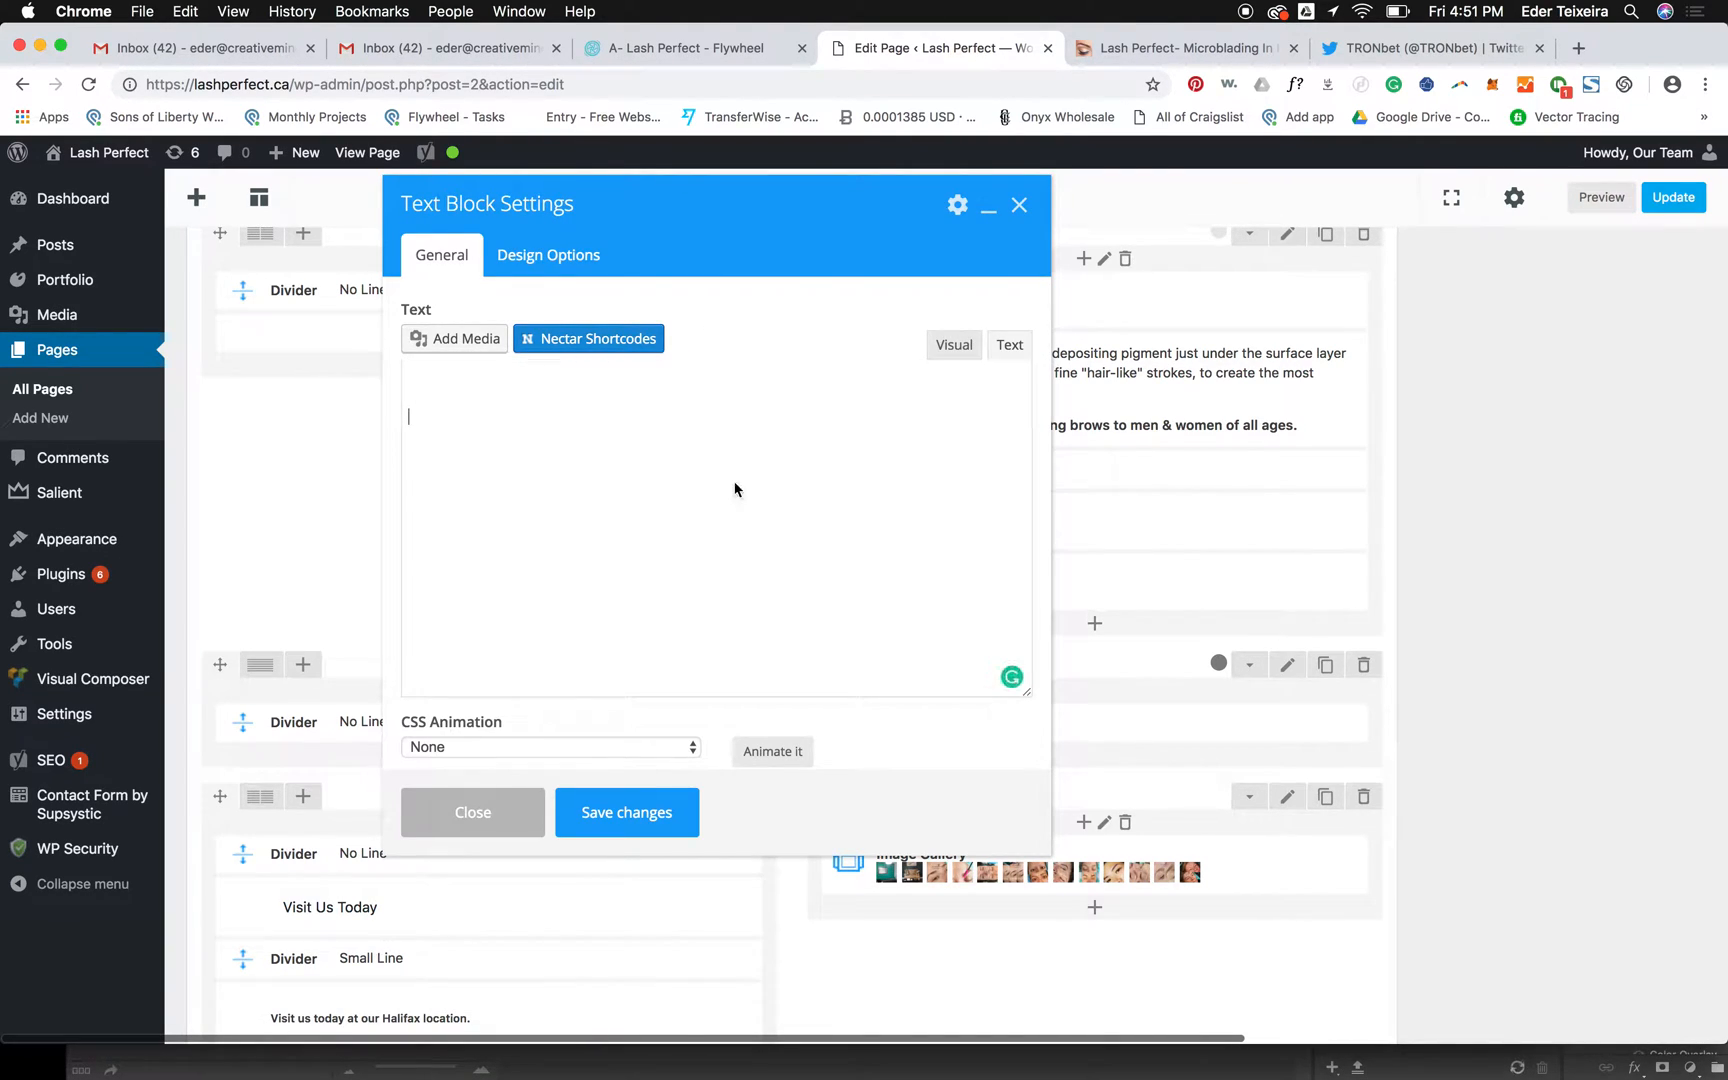
type("<iframe src=\"https://www.youtube.com/embed/mTYmFJ8B8nI?rel=0\" width=\"560\" height=\"315\" frameborder=\"0\" allowfullscreen=\"allowfullscreen\"></iframe>")
left_click(645, 800)
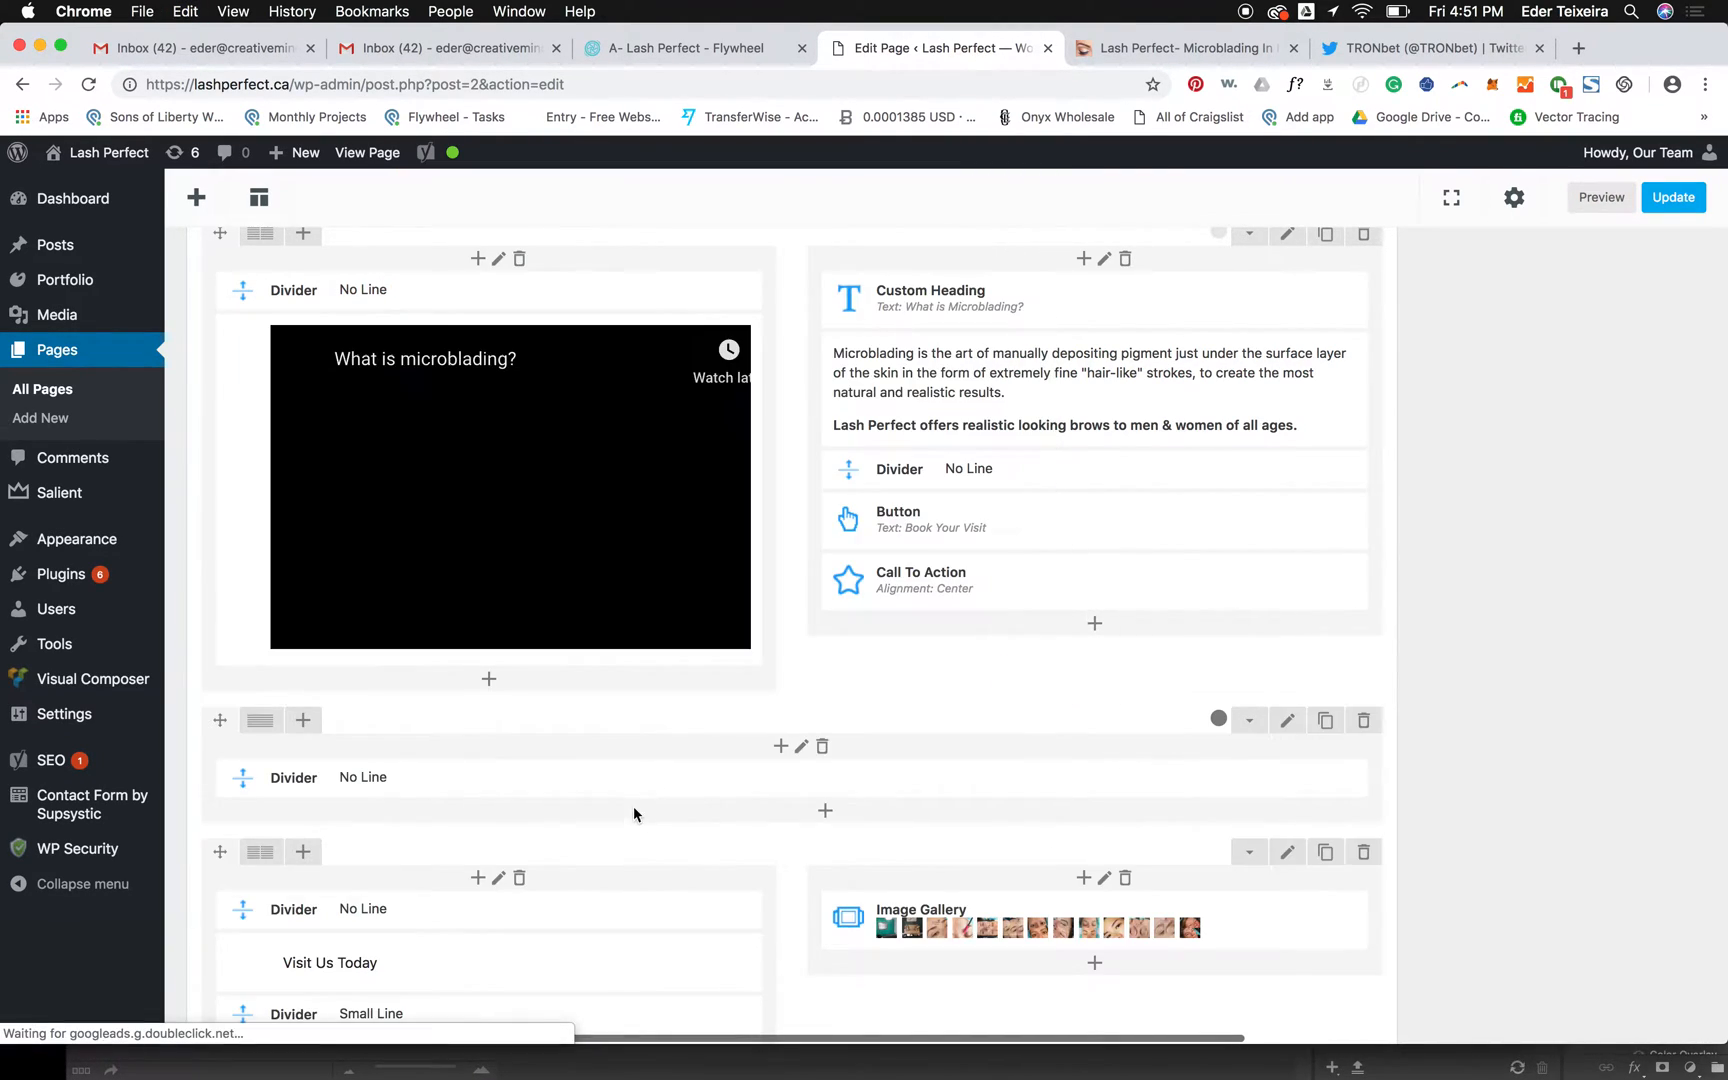
- Check the height of the divider above the microblading video and close its settings without changes
left_click(494, 292)
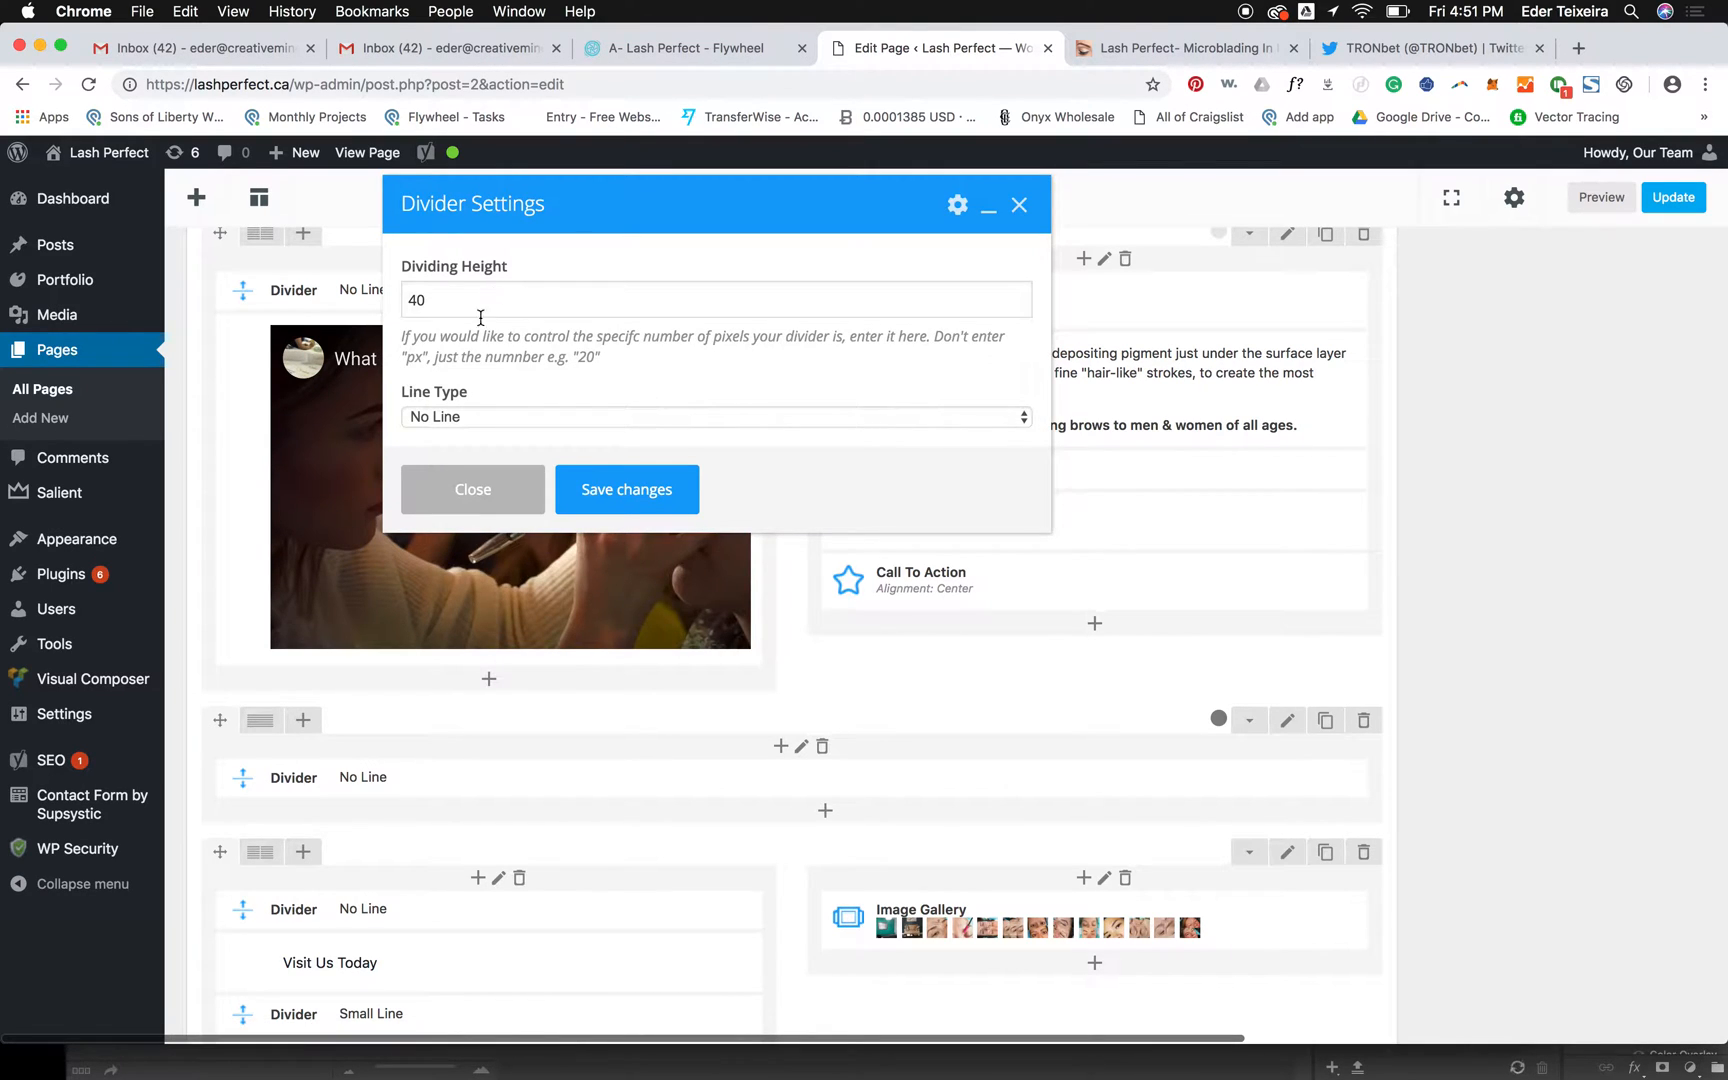
left_click(452, 494)
scroll(953, 528, "up", 4)
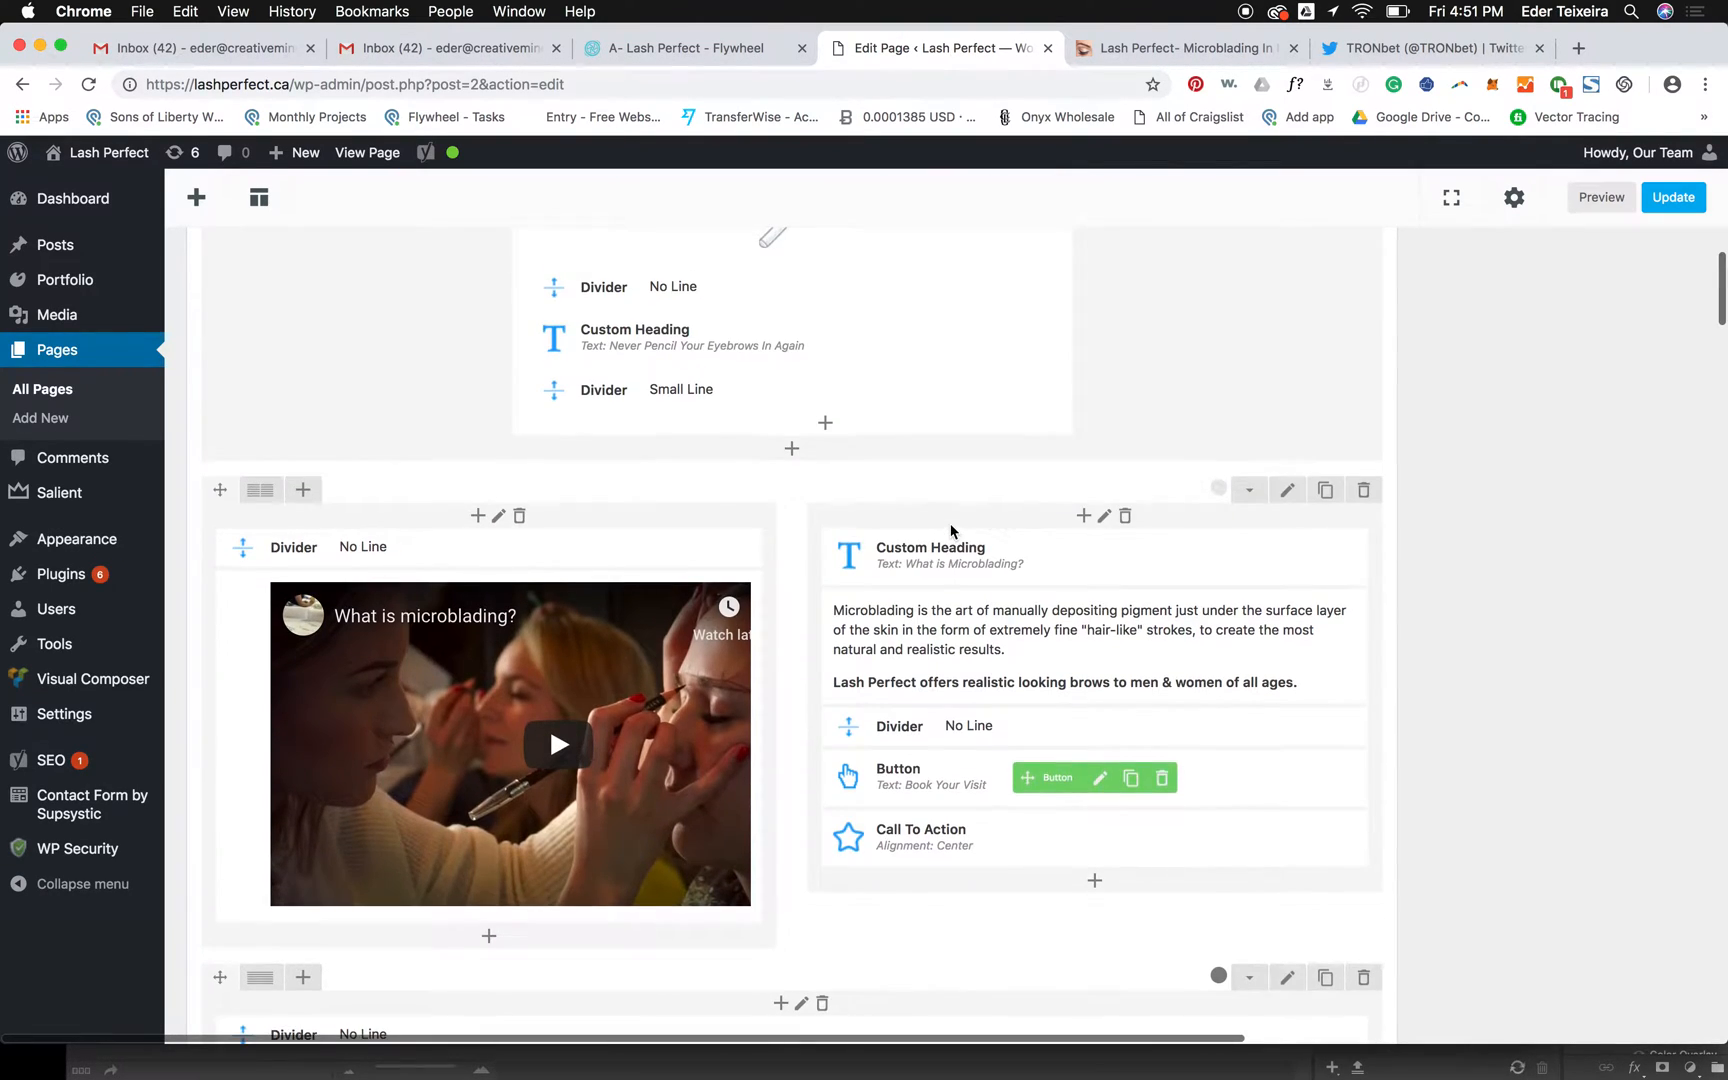
scroll(950, 525, "down", 3)
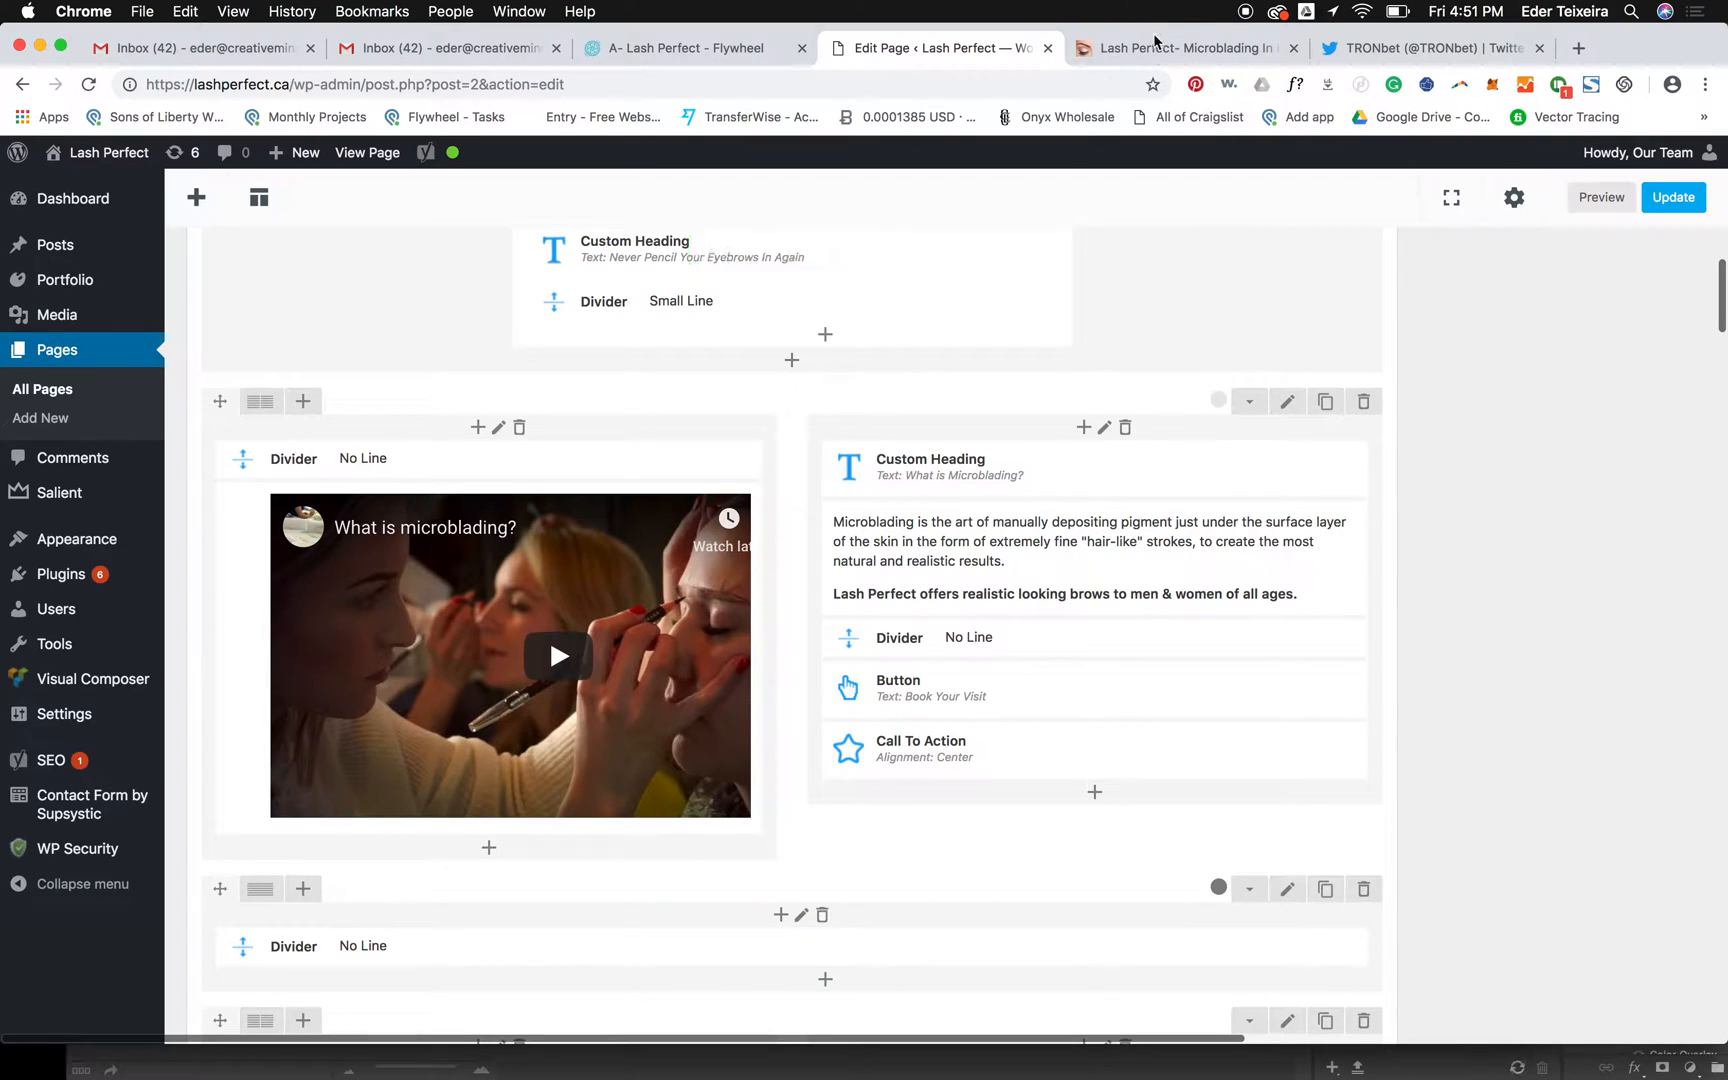
- Examine the empty space below the microblading section in the preview and look through the surrounding rows in the editor
left_click(1180, 48)
scroll(867, 604, "down", 3)
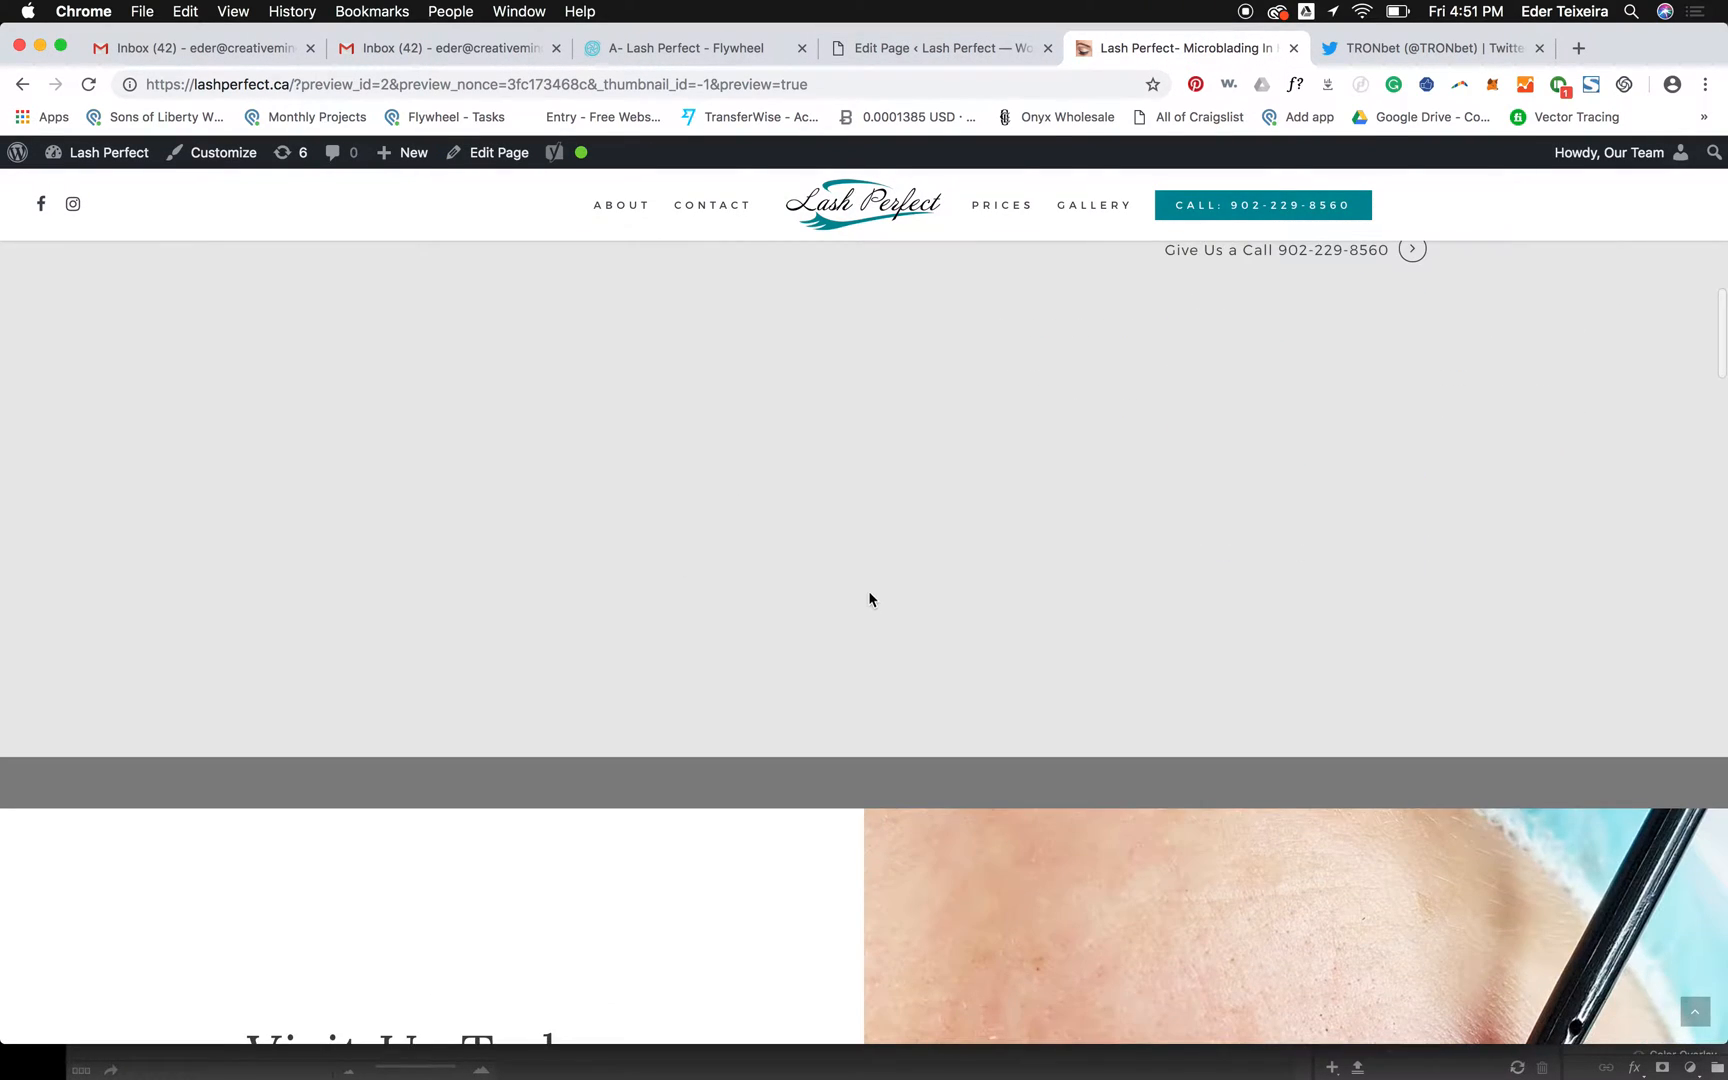
left_click(950, 57)
scroll(903, 553, "down", 3)
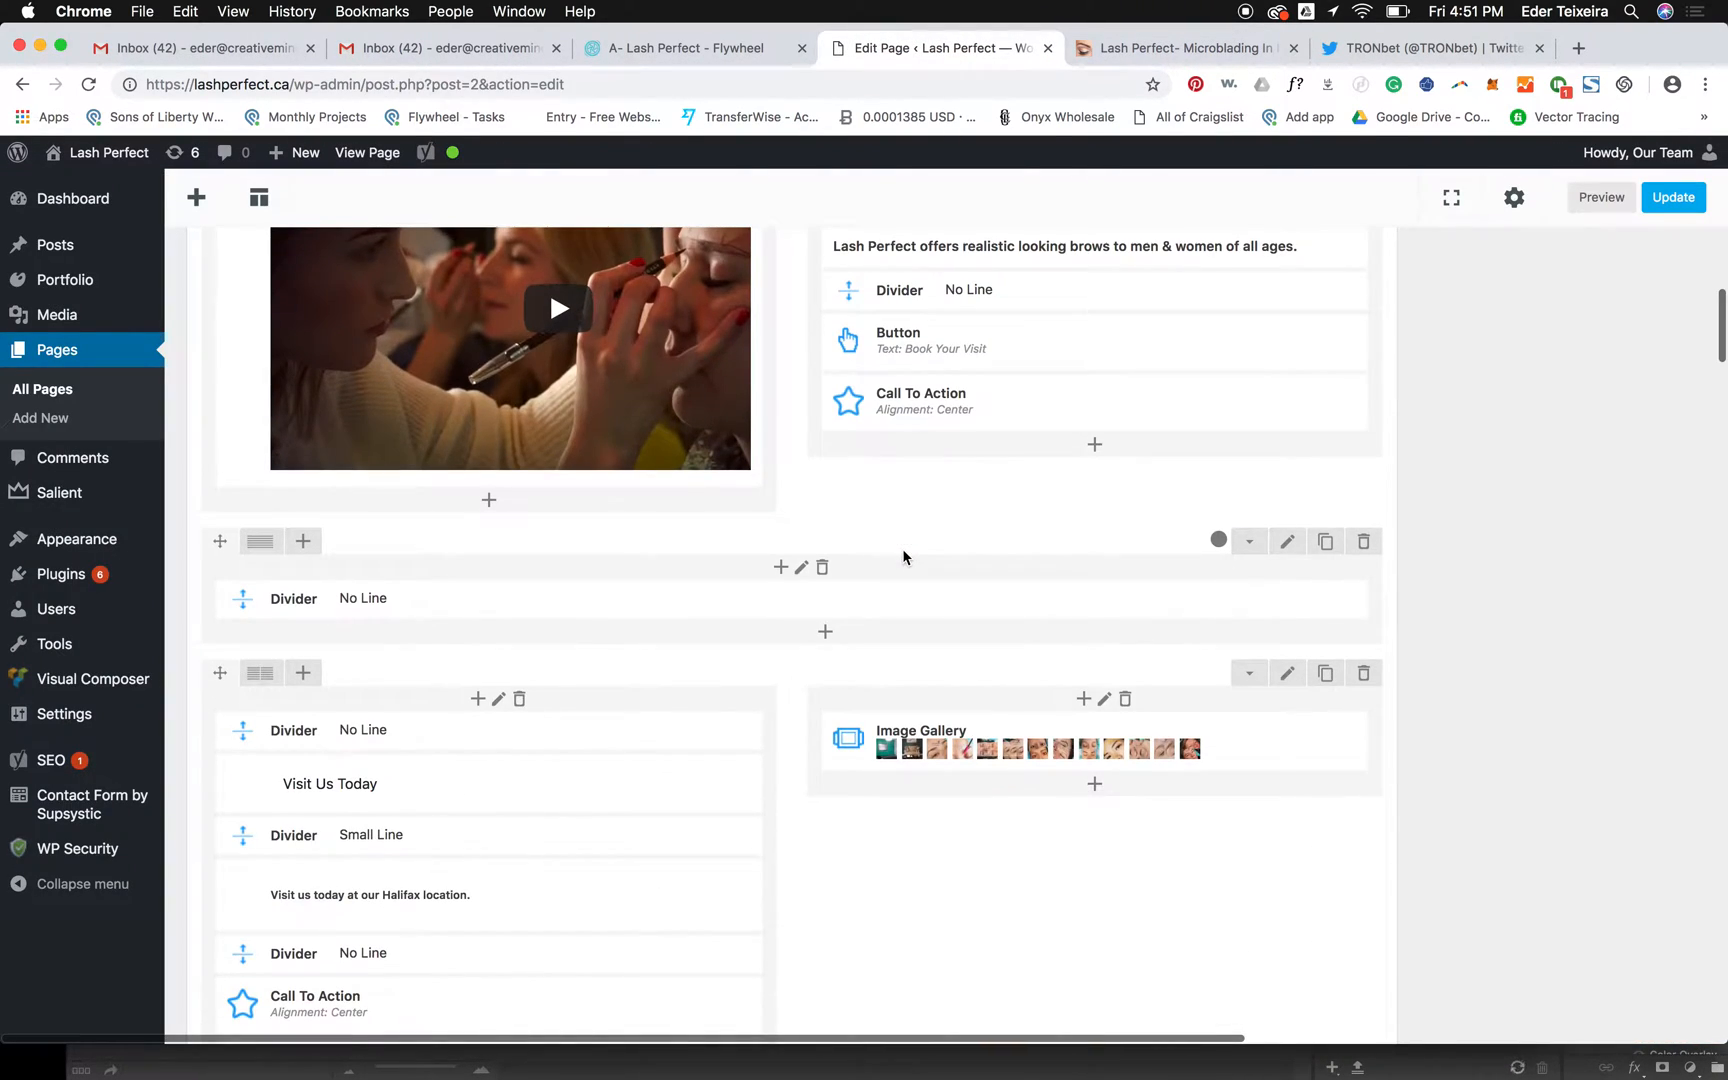
scroll(904, 556, "down", 2)
scroll(903, 557, "up", 5)
scroll(903, 557, "down", 4)
scroll(903, 557, "up", 9)
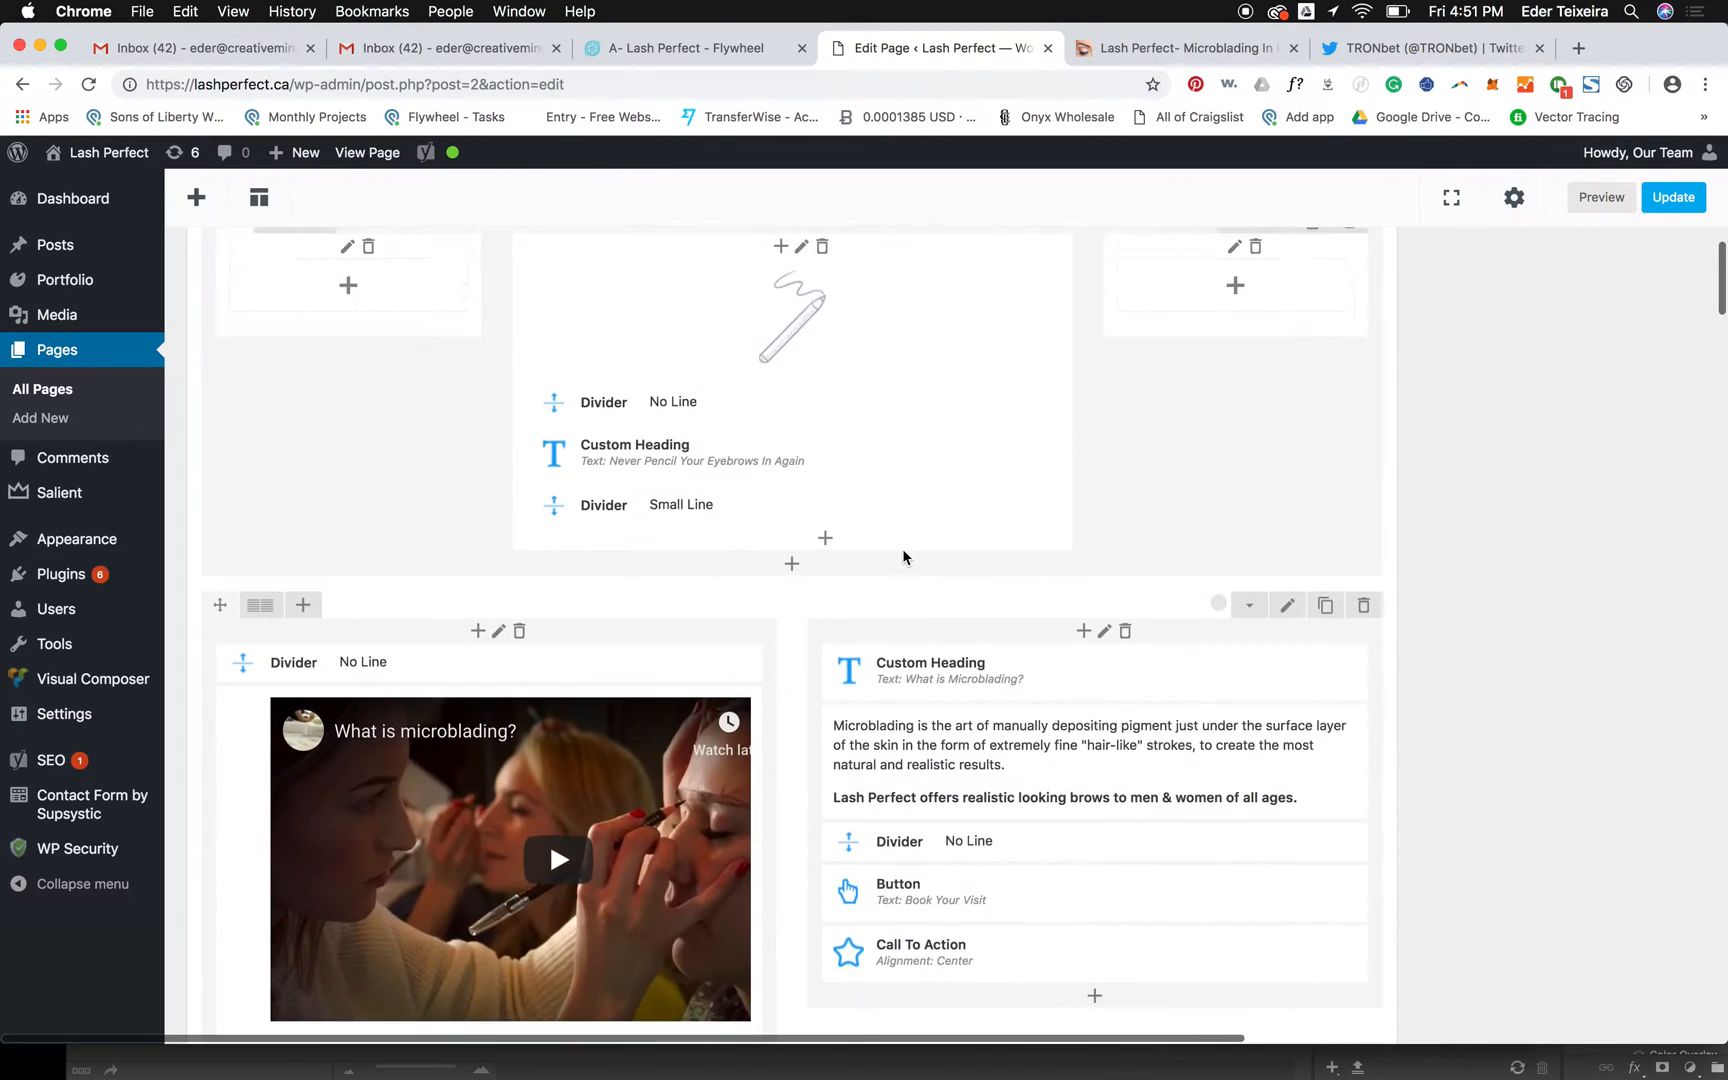
scroll(903, 557, "down", 1)
scroll(903, 557, "up", 5)
scroll(903, 557, "down", 9)
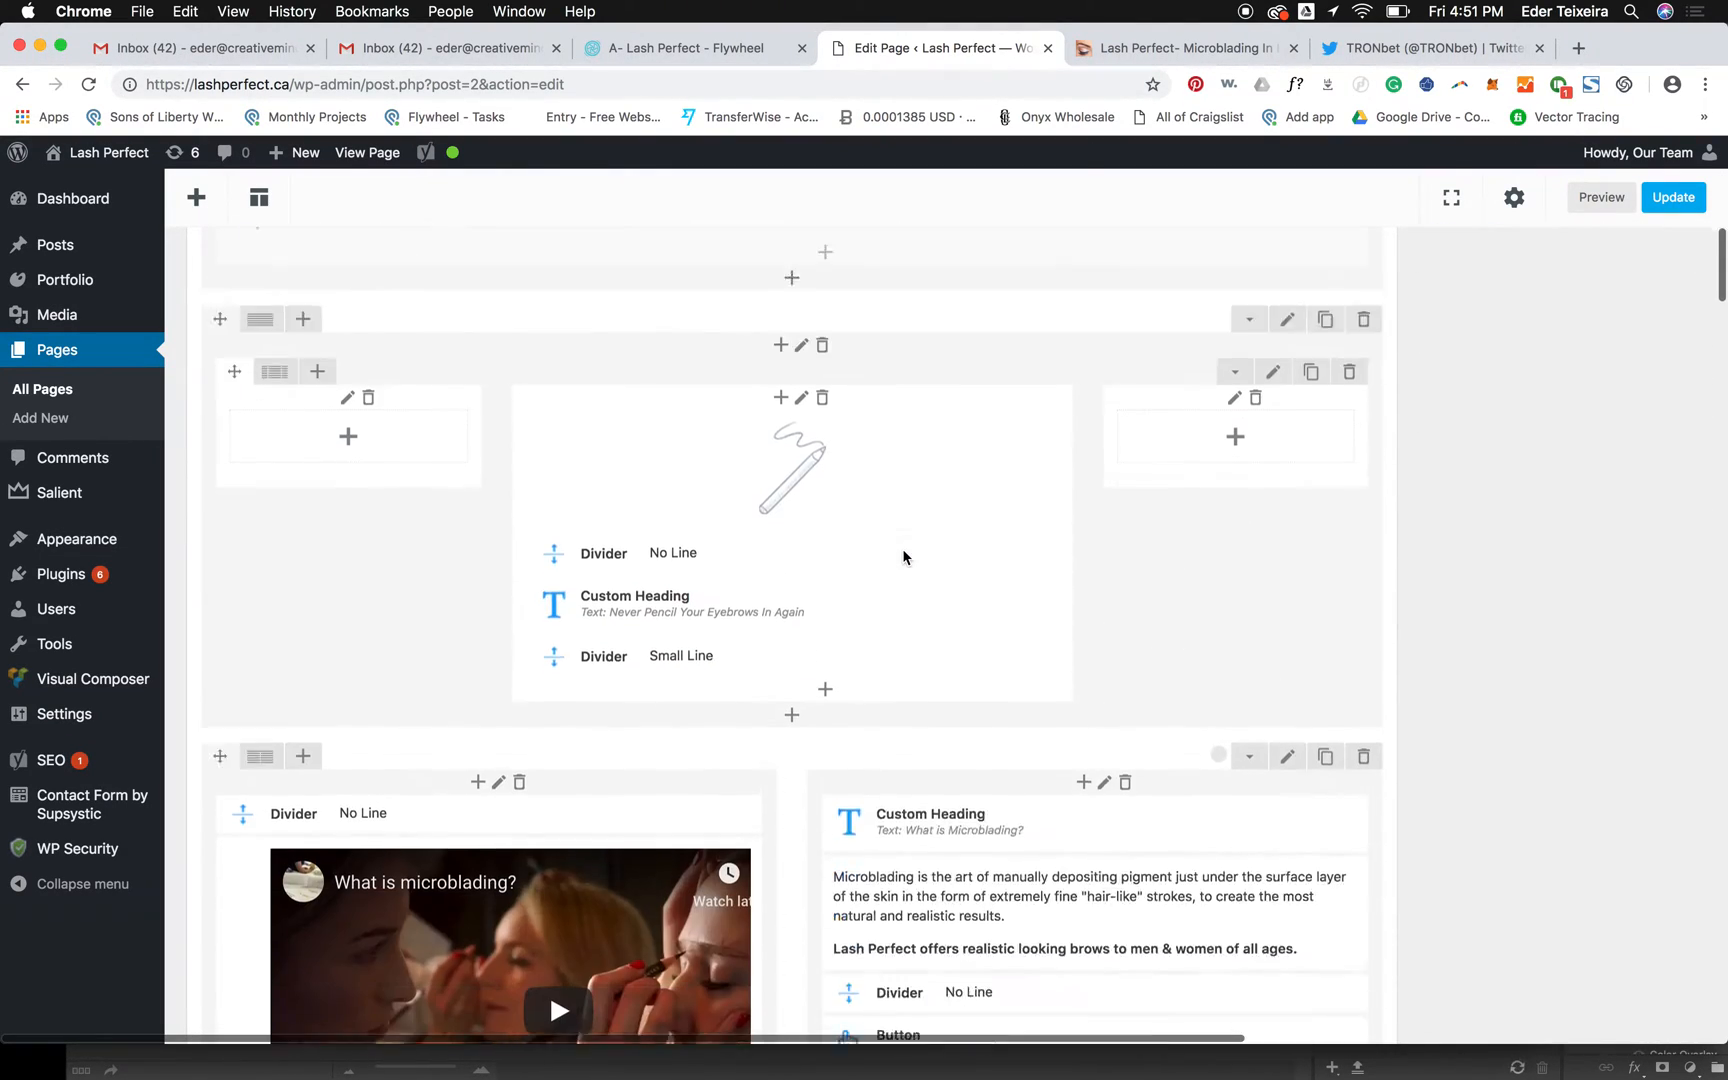
scroll(1182, 395, "down", 2)
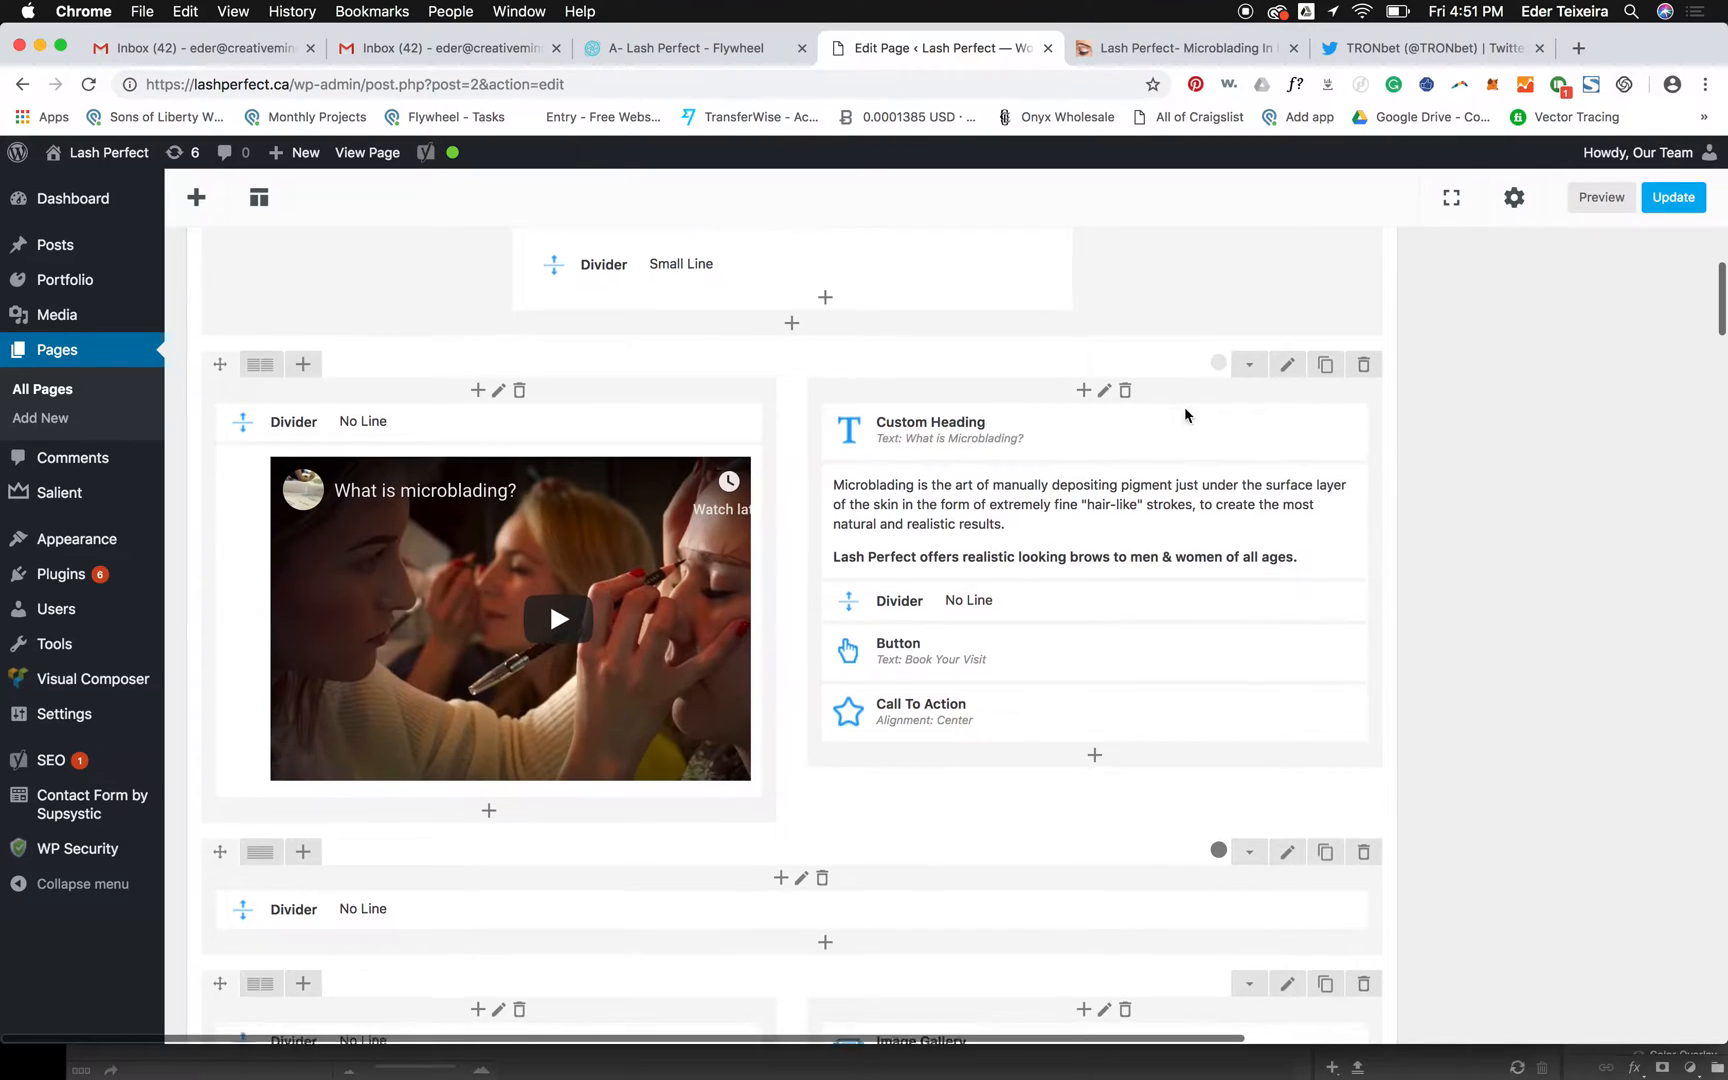
scroll(510, 560, "down", 2)
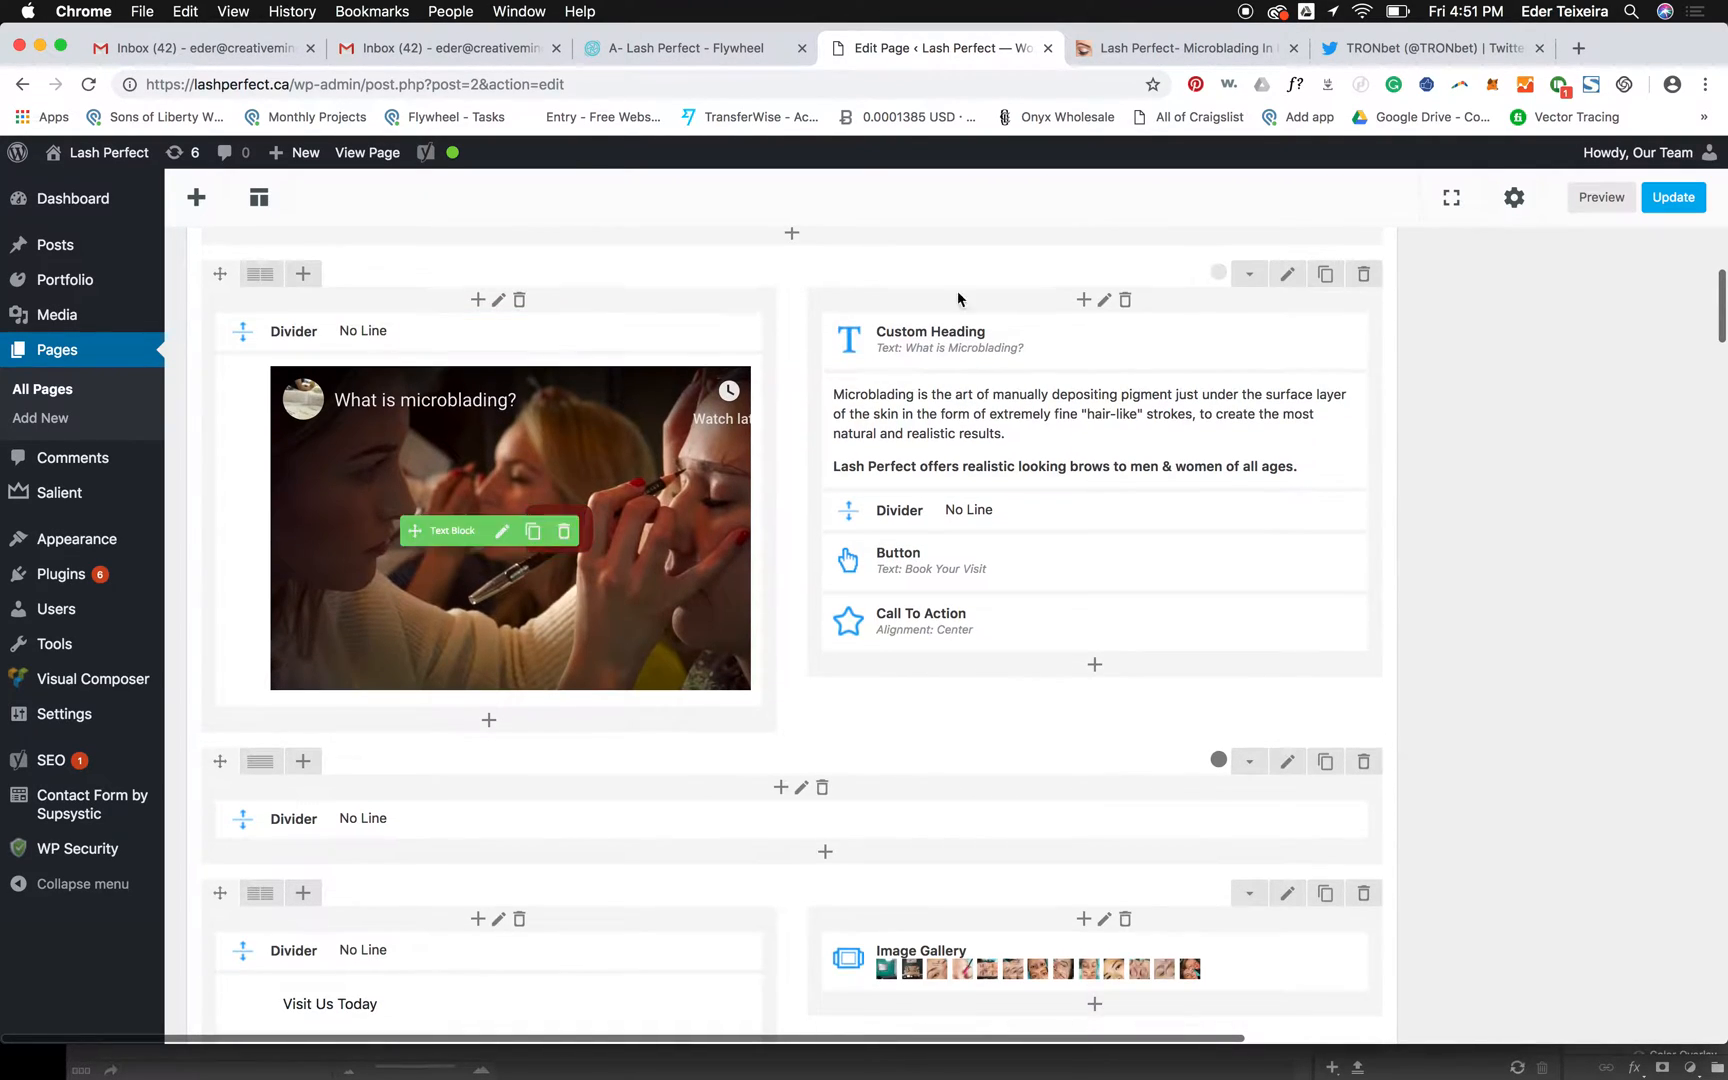
- Set the microblading row's type to Full Width Background and save the row settings
left_click(1287, 275)
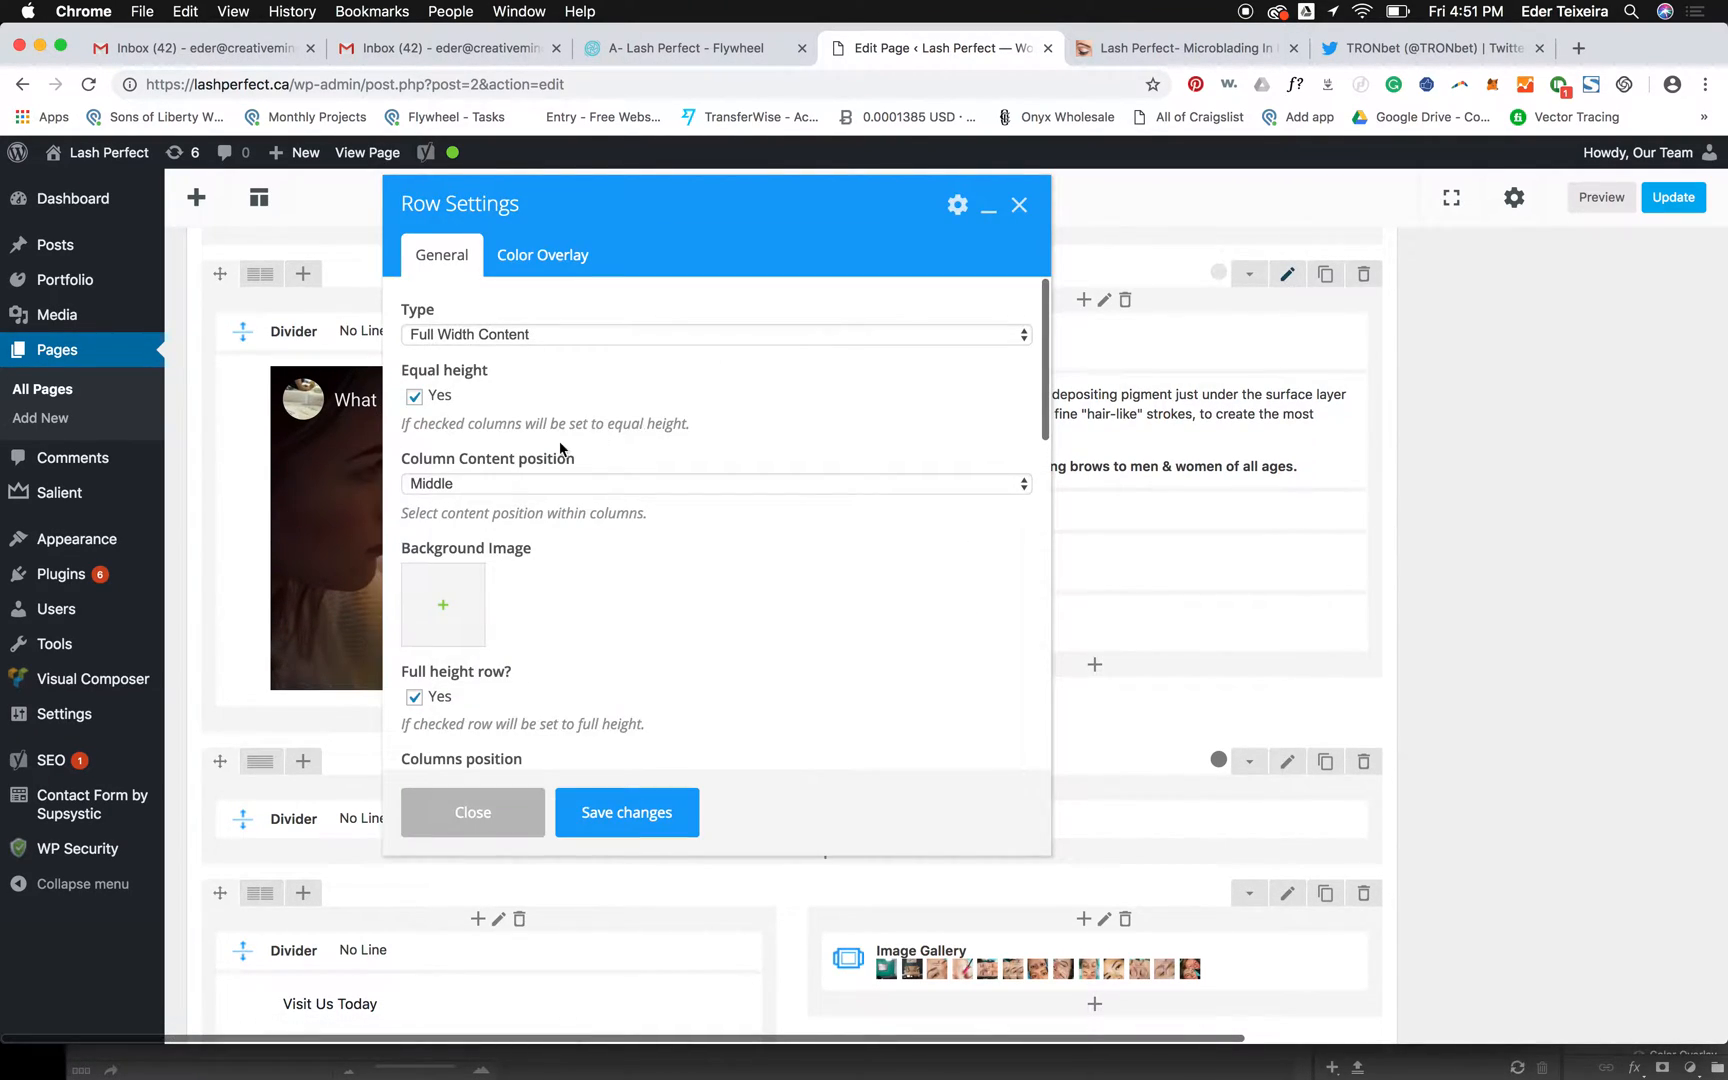
scroll(560, 449, "down", 1)
left_click(600, 305)
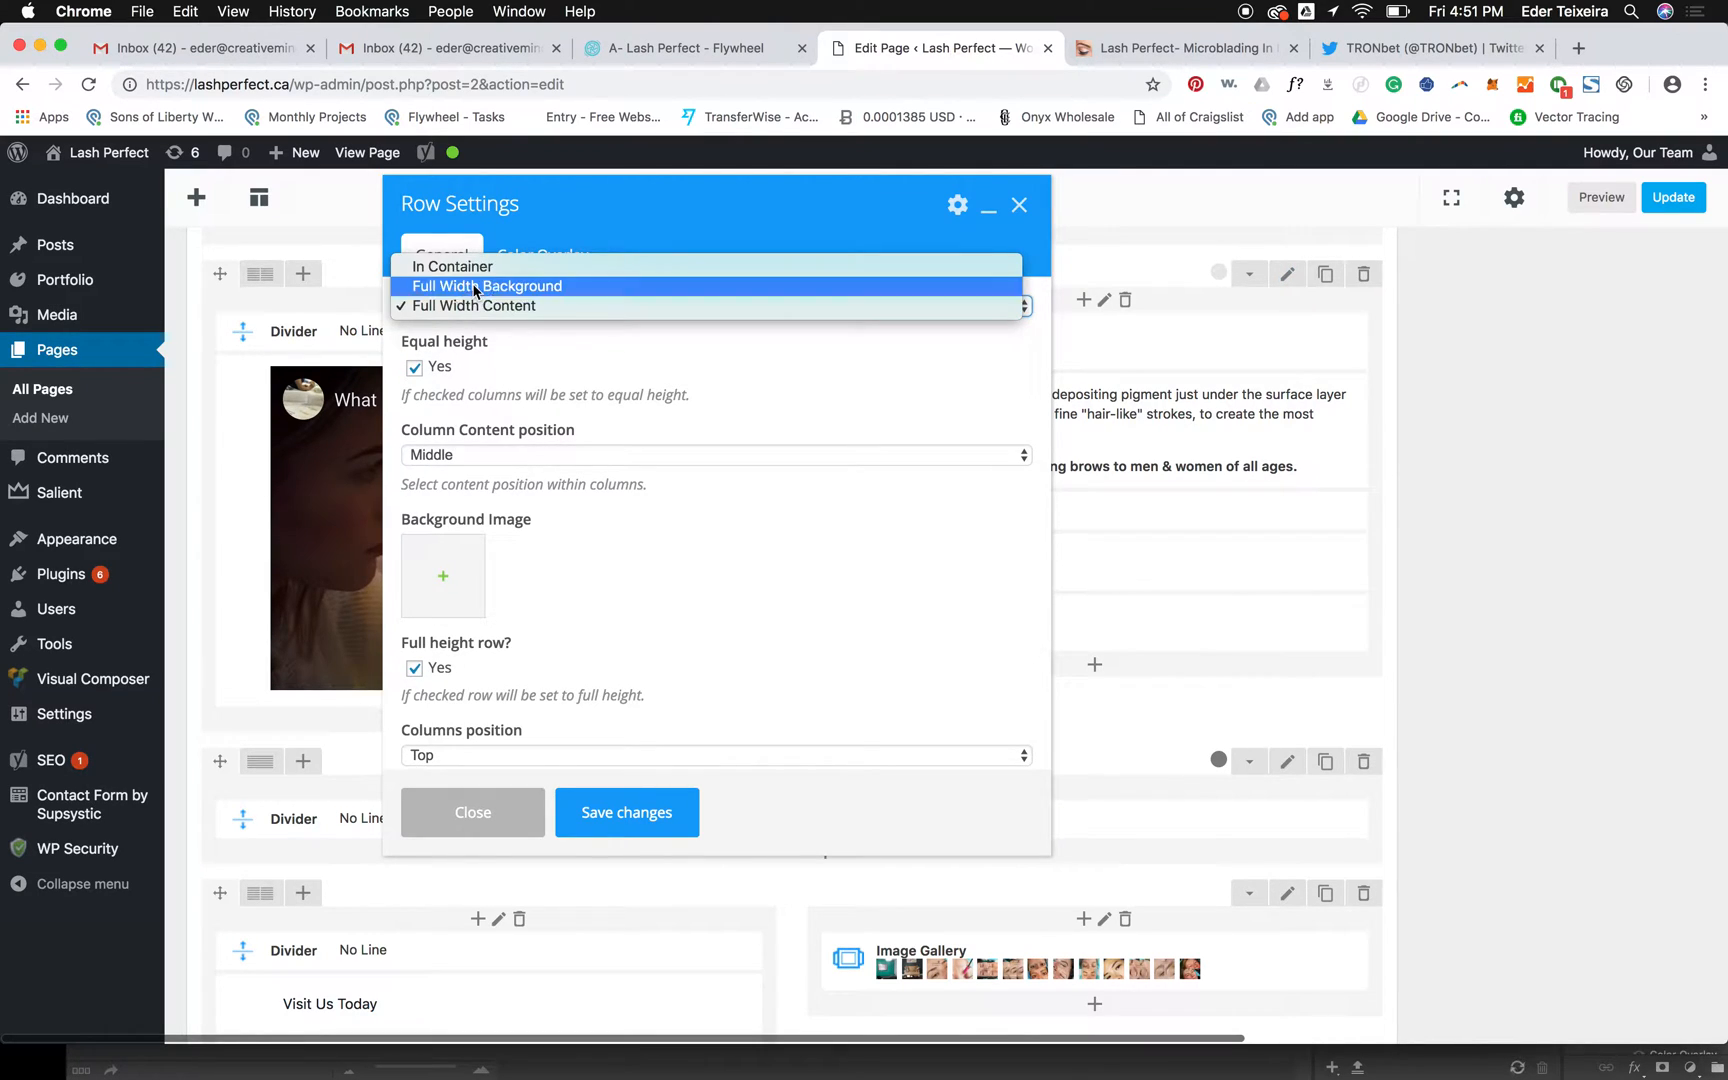
left_click(480, 282)
left_click(606, 820)
- Preview the page to examine the microblading row's width and the space below it, and return to the editor
left_click(1107, 42)
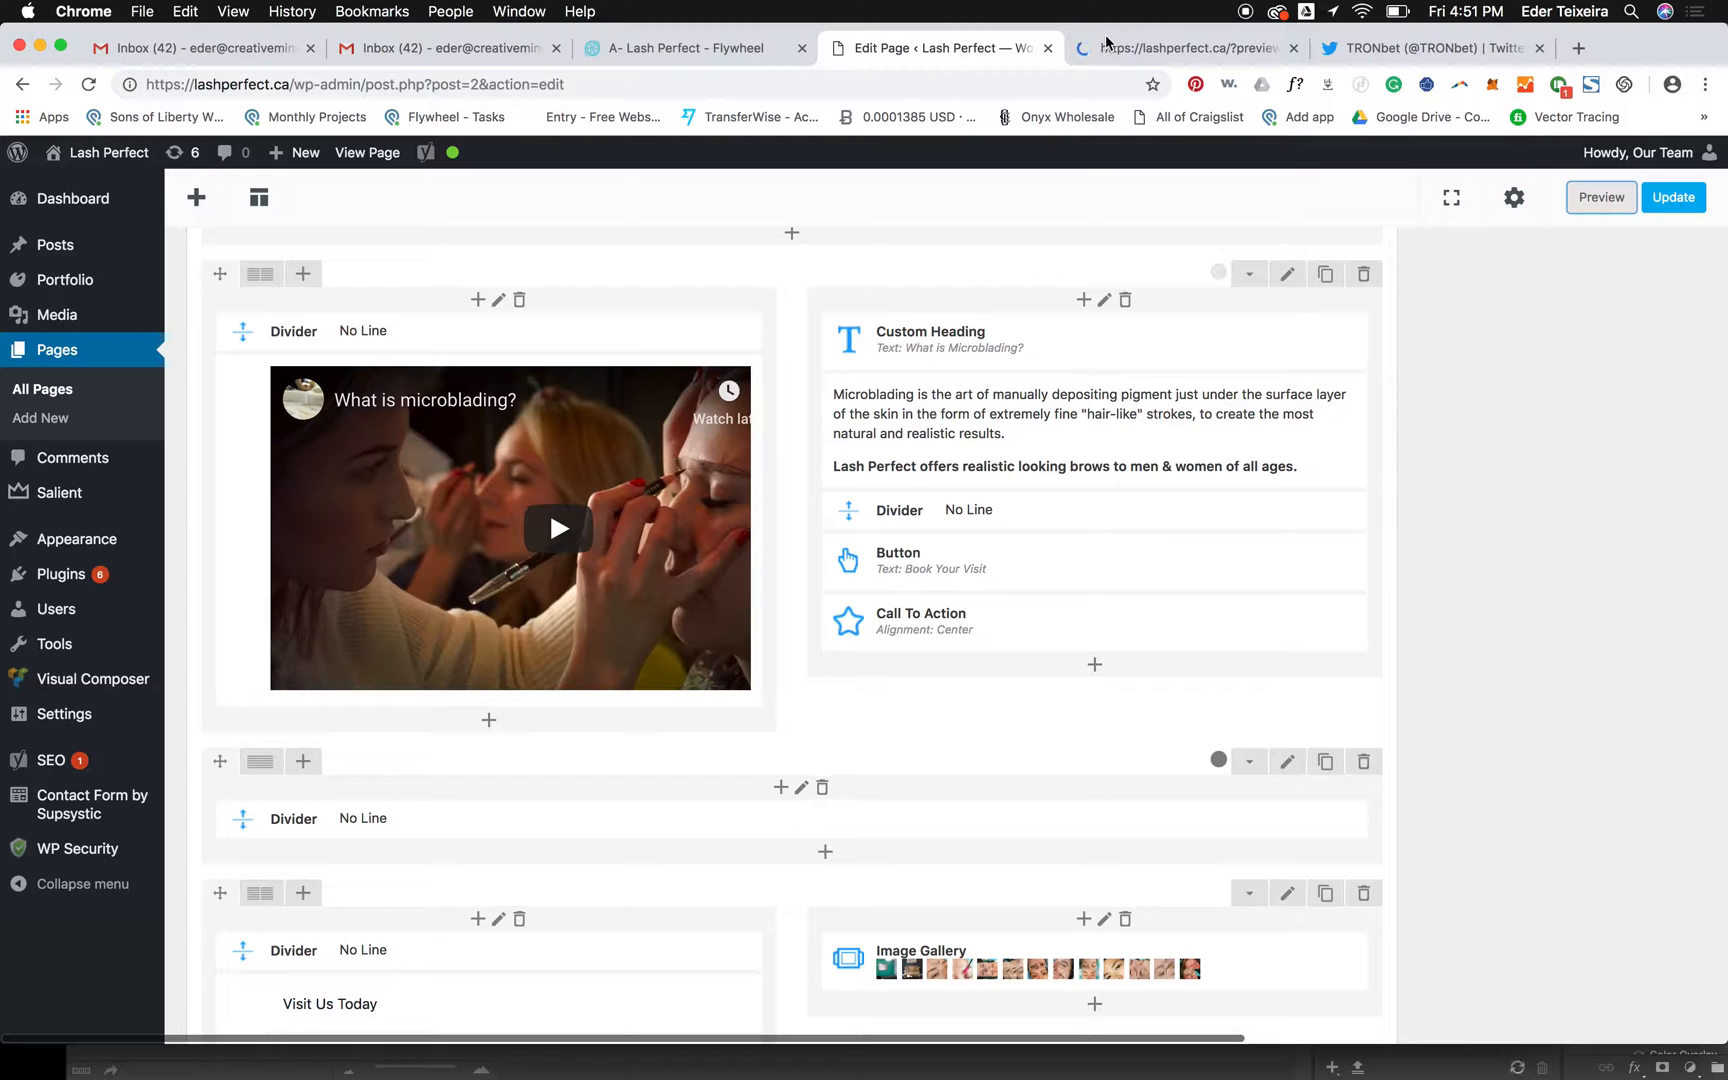
left_click(1107, 45)
scroll(941, 349, "down", 10)
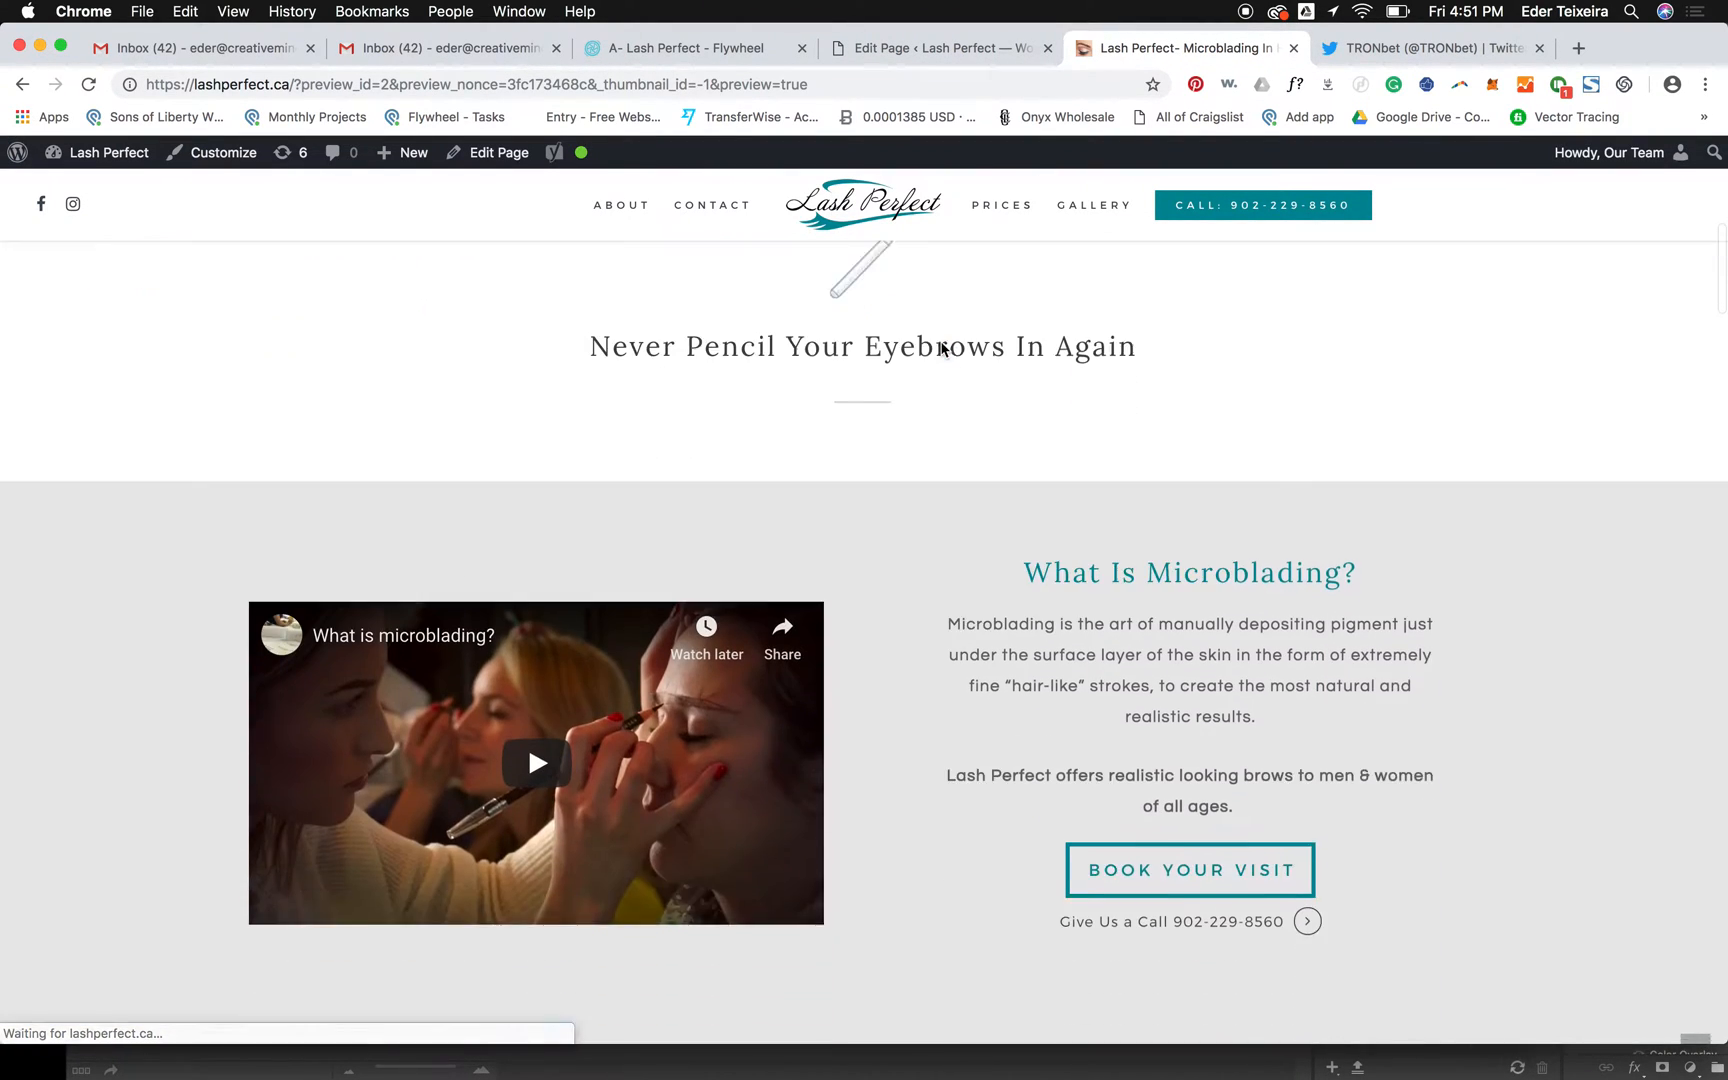
scroll(941, 349, "up", 4)
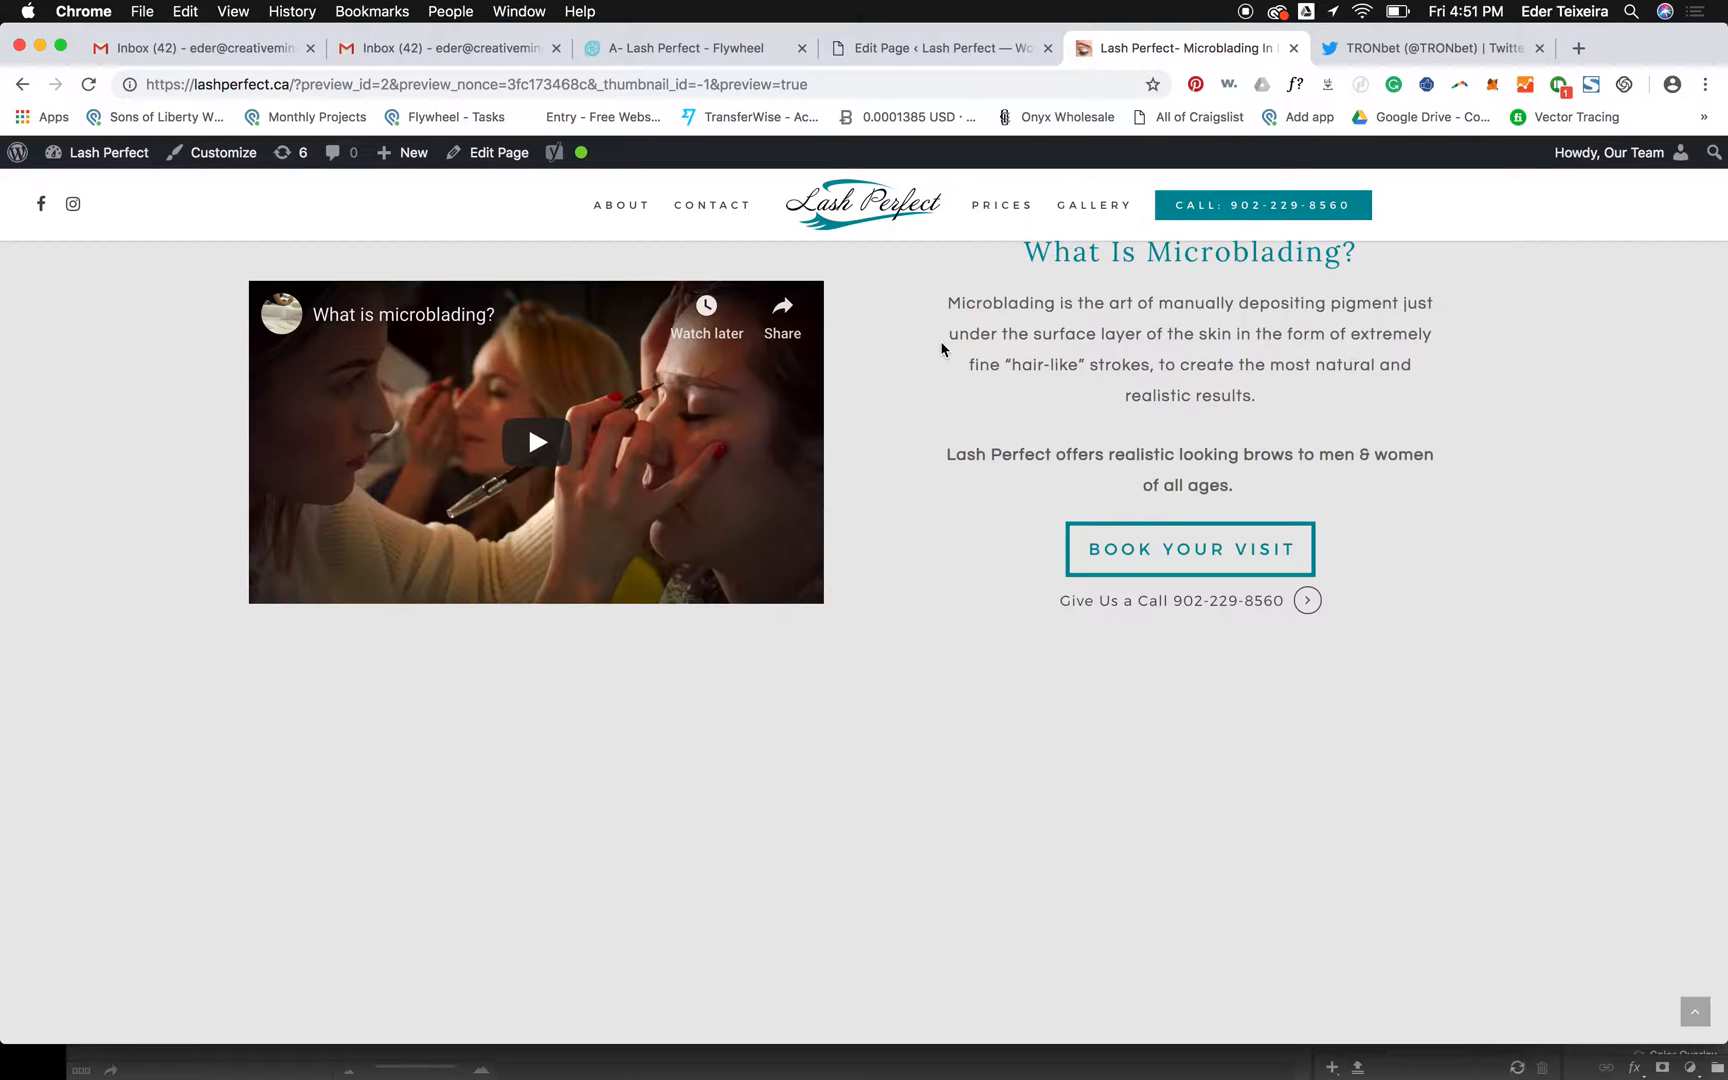
left_click(870, 48)
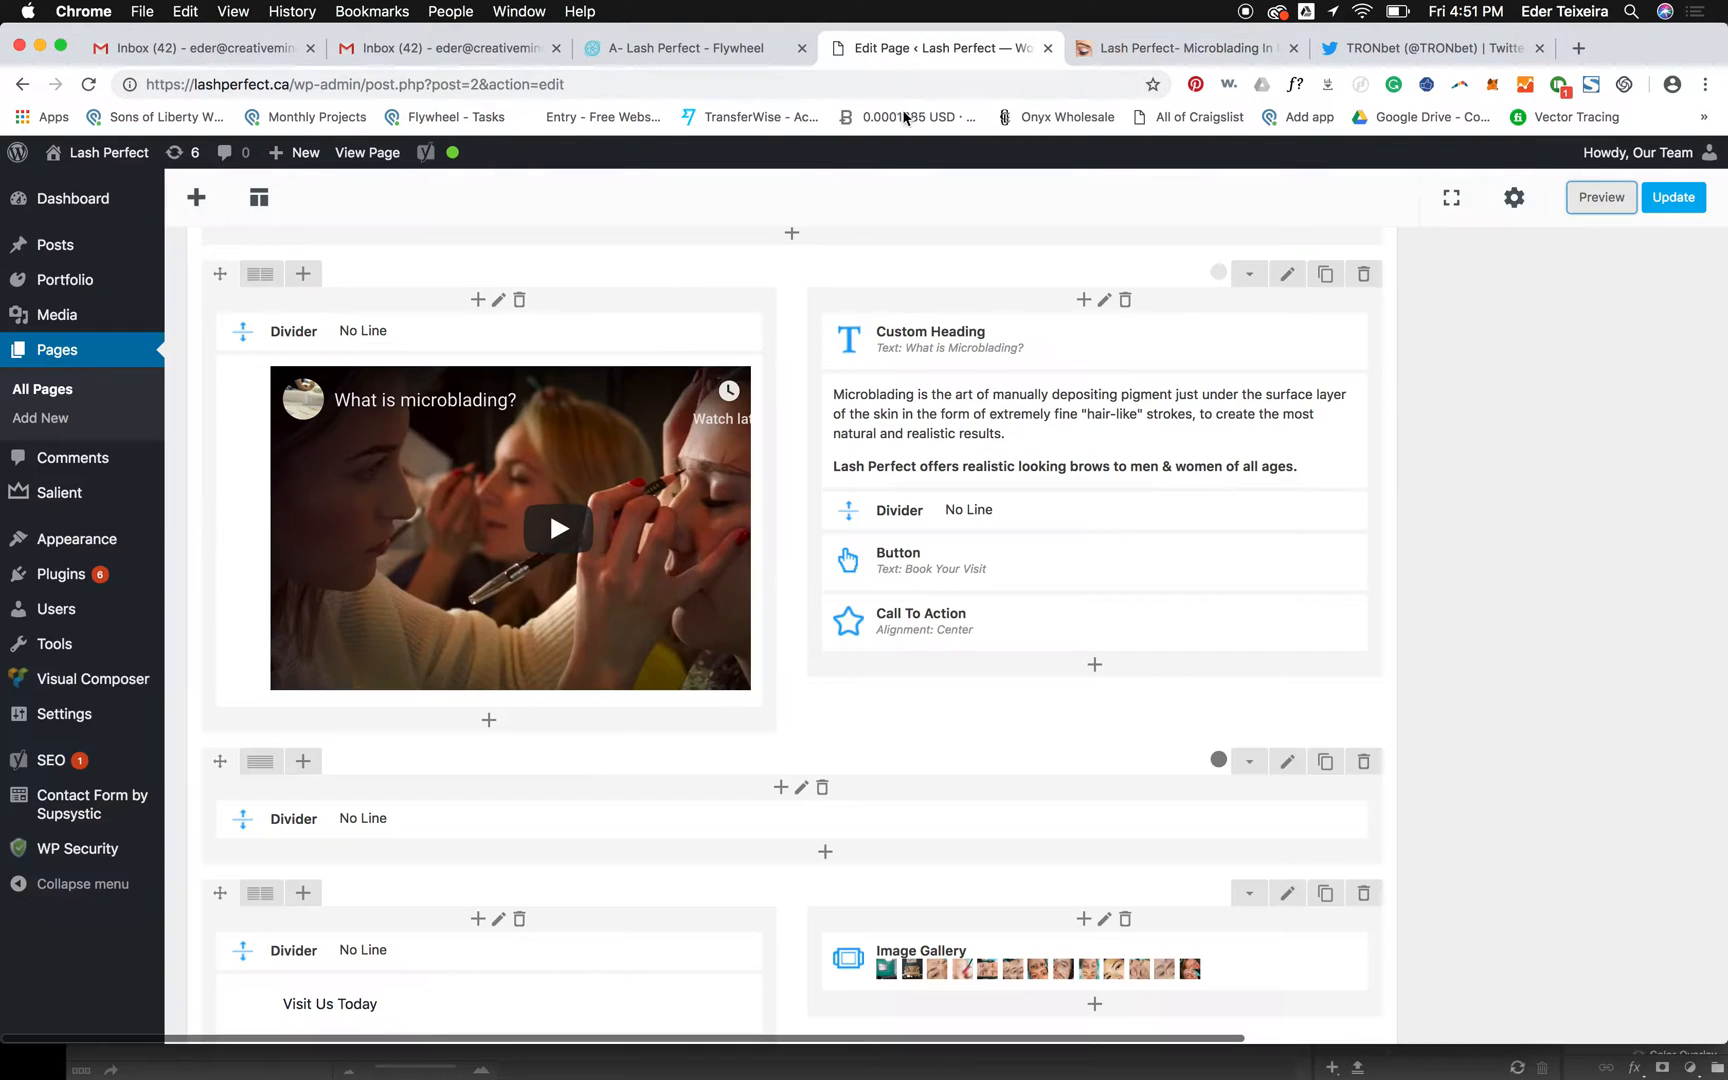
- Set the microblading row's type to Full Width Content
left_click(1289, 284)
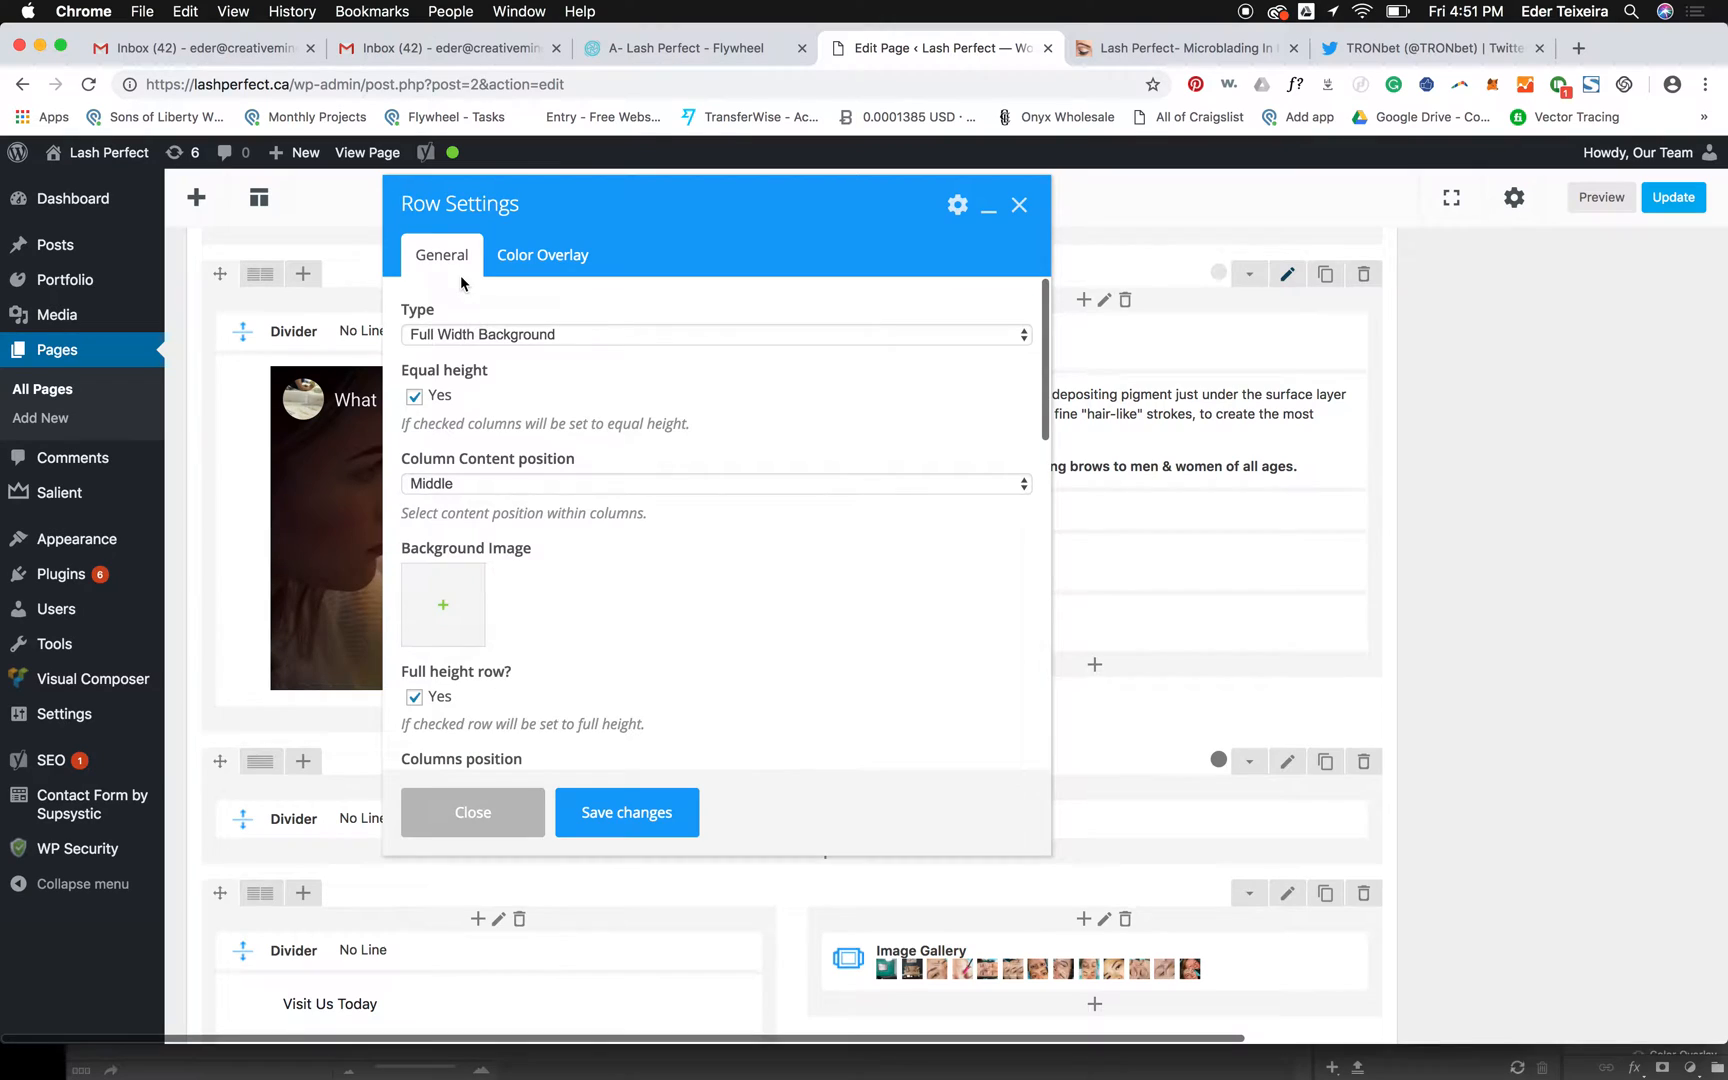
left_click(450, 335)
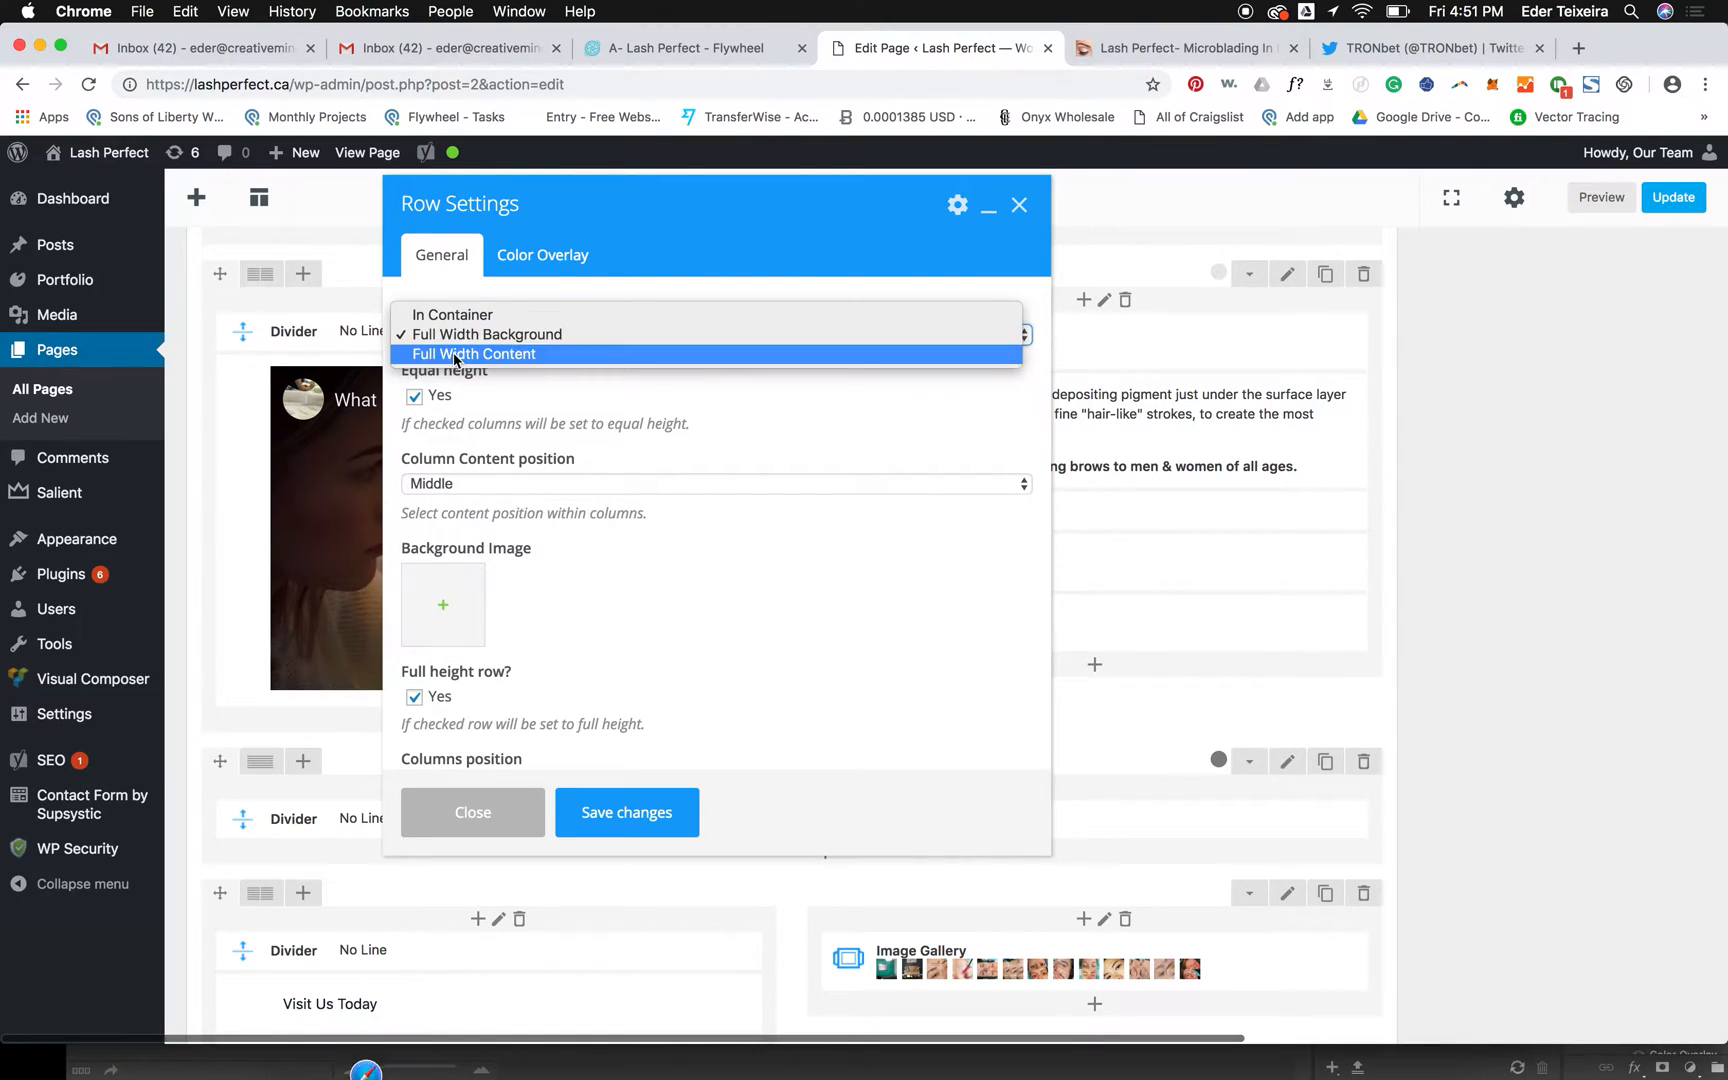
left_click(455, 355)
- Clear the microblading row's bottom and top padding values and save the row settings
scroll(525, 390, "down", 10)
scroll(525, 387, "down", 5)
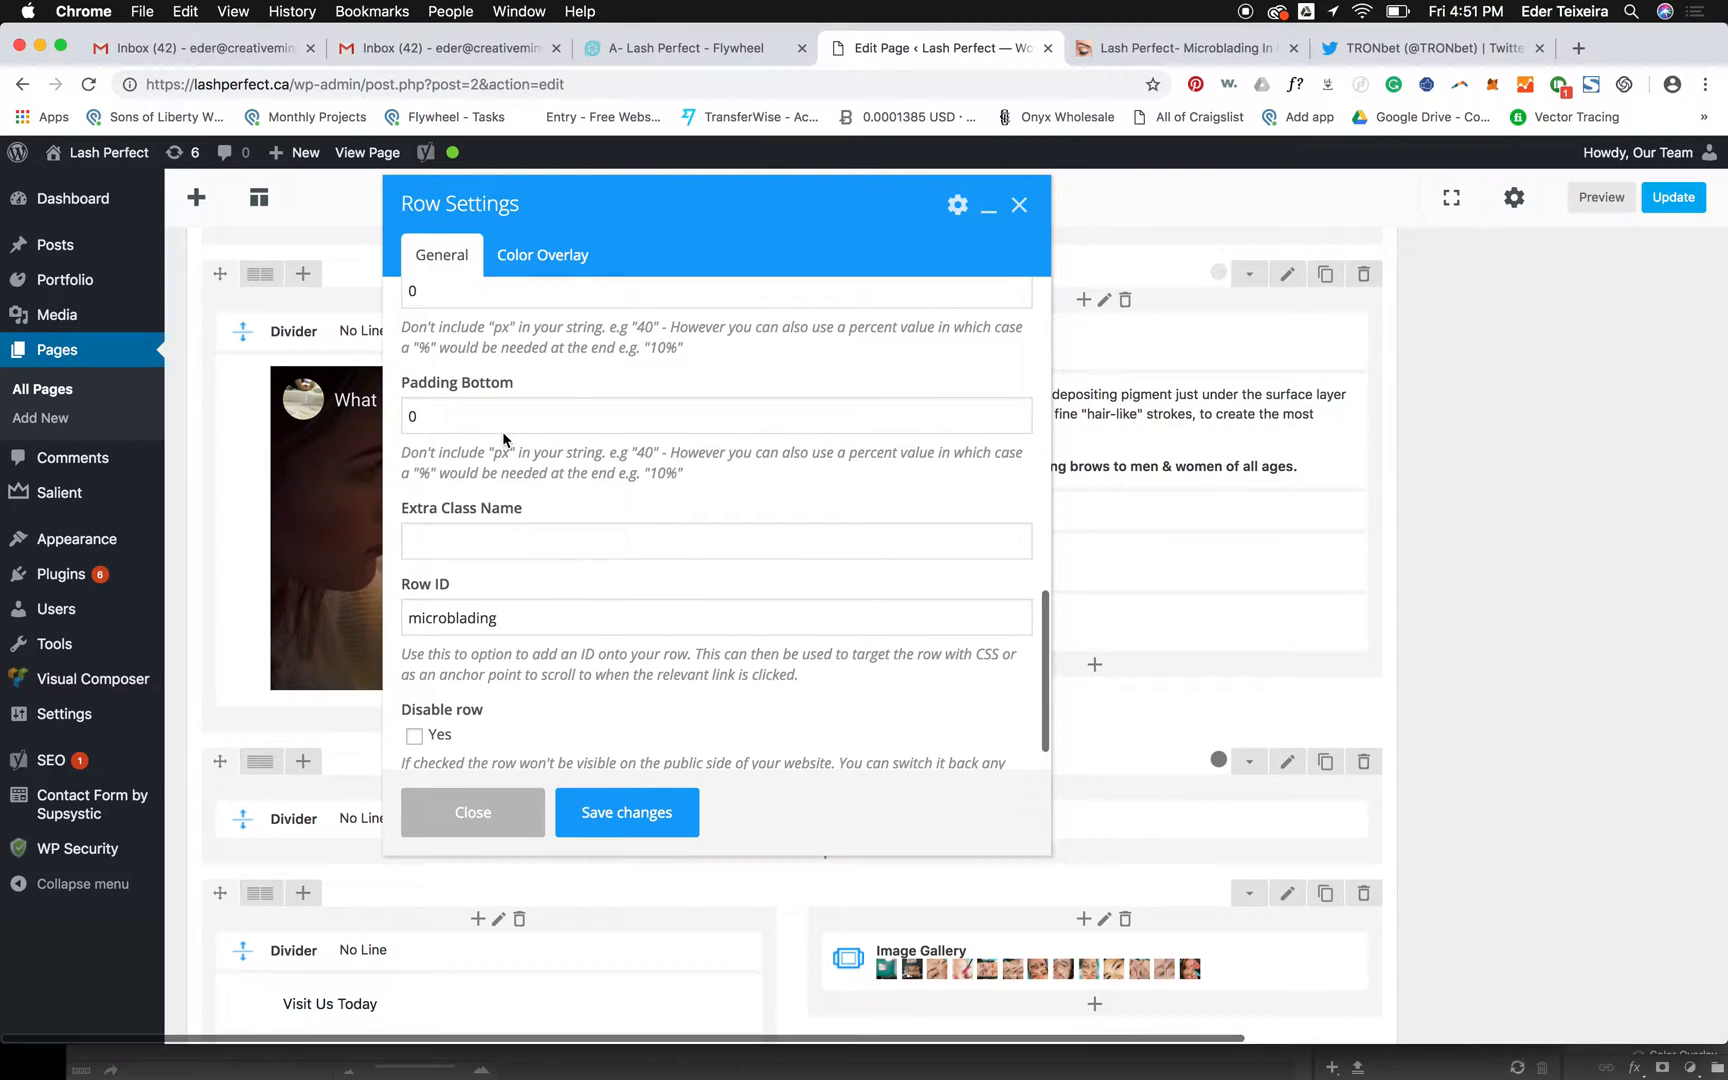
scroll(503, 437, "down", 1)
double_click(455, 373)
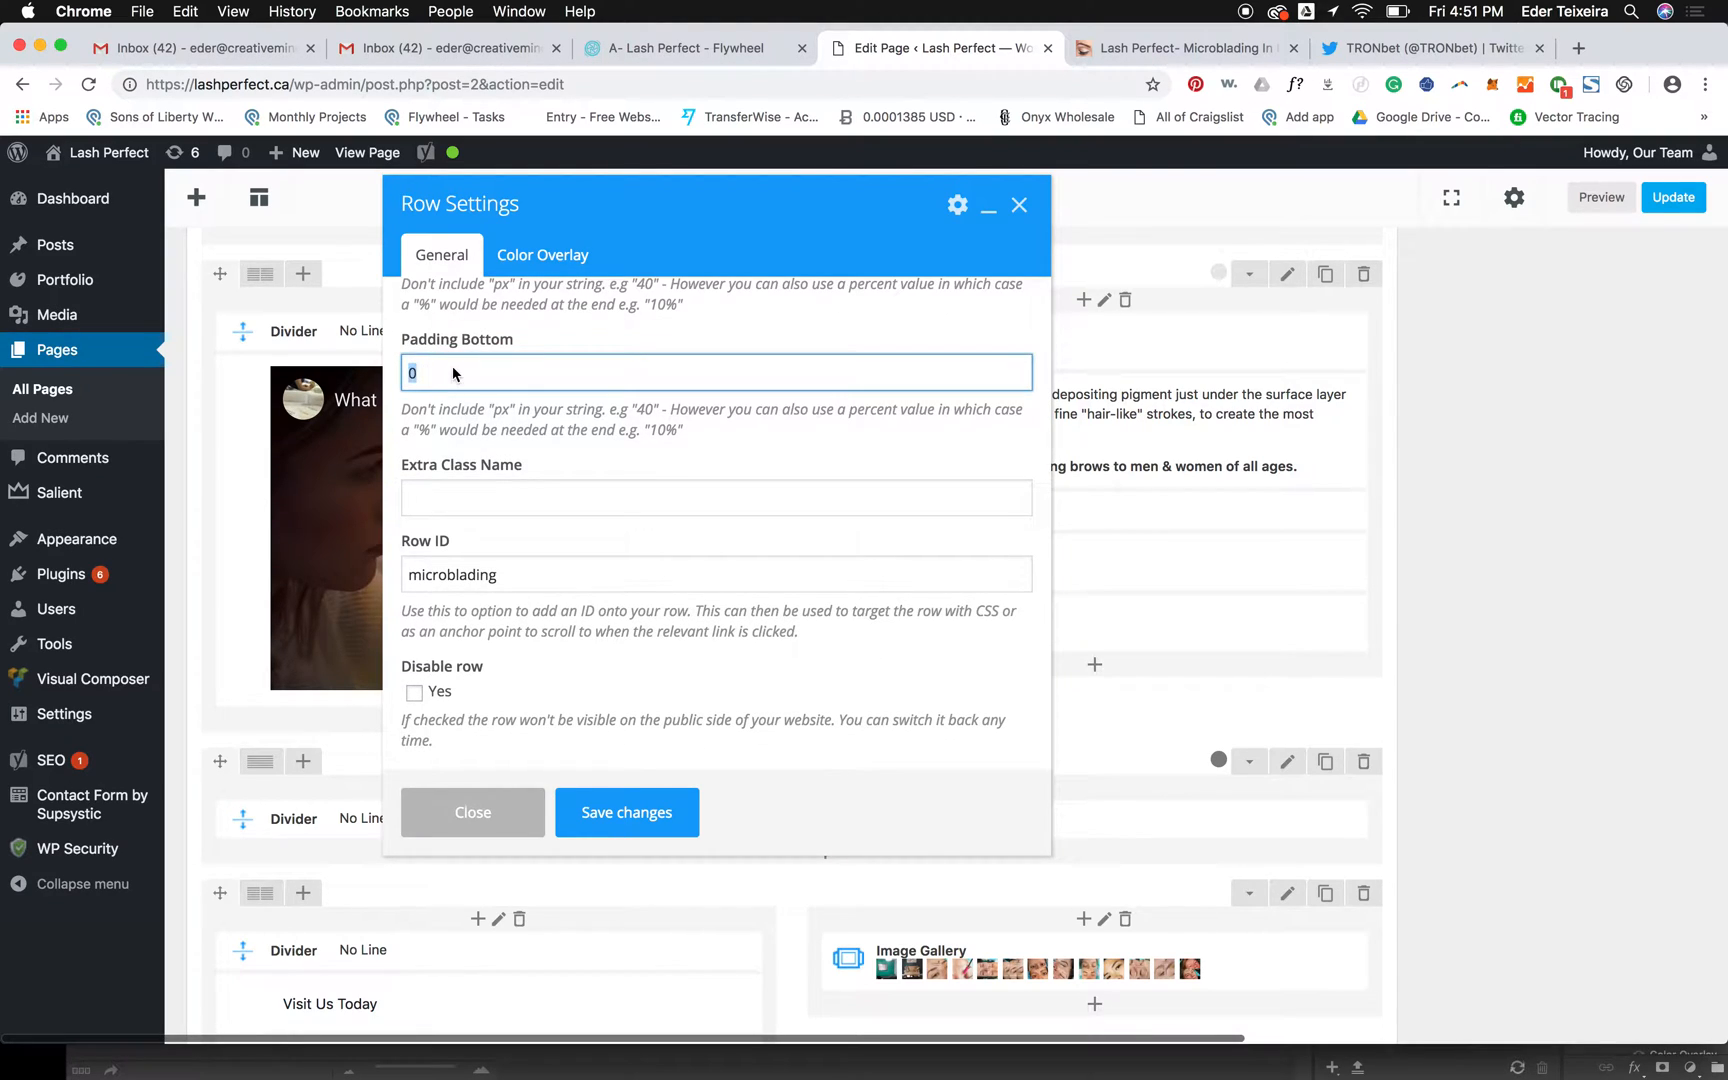
key("BackSpace")
scroll(453, 378, "up", 4)
double_click(430, 404)
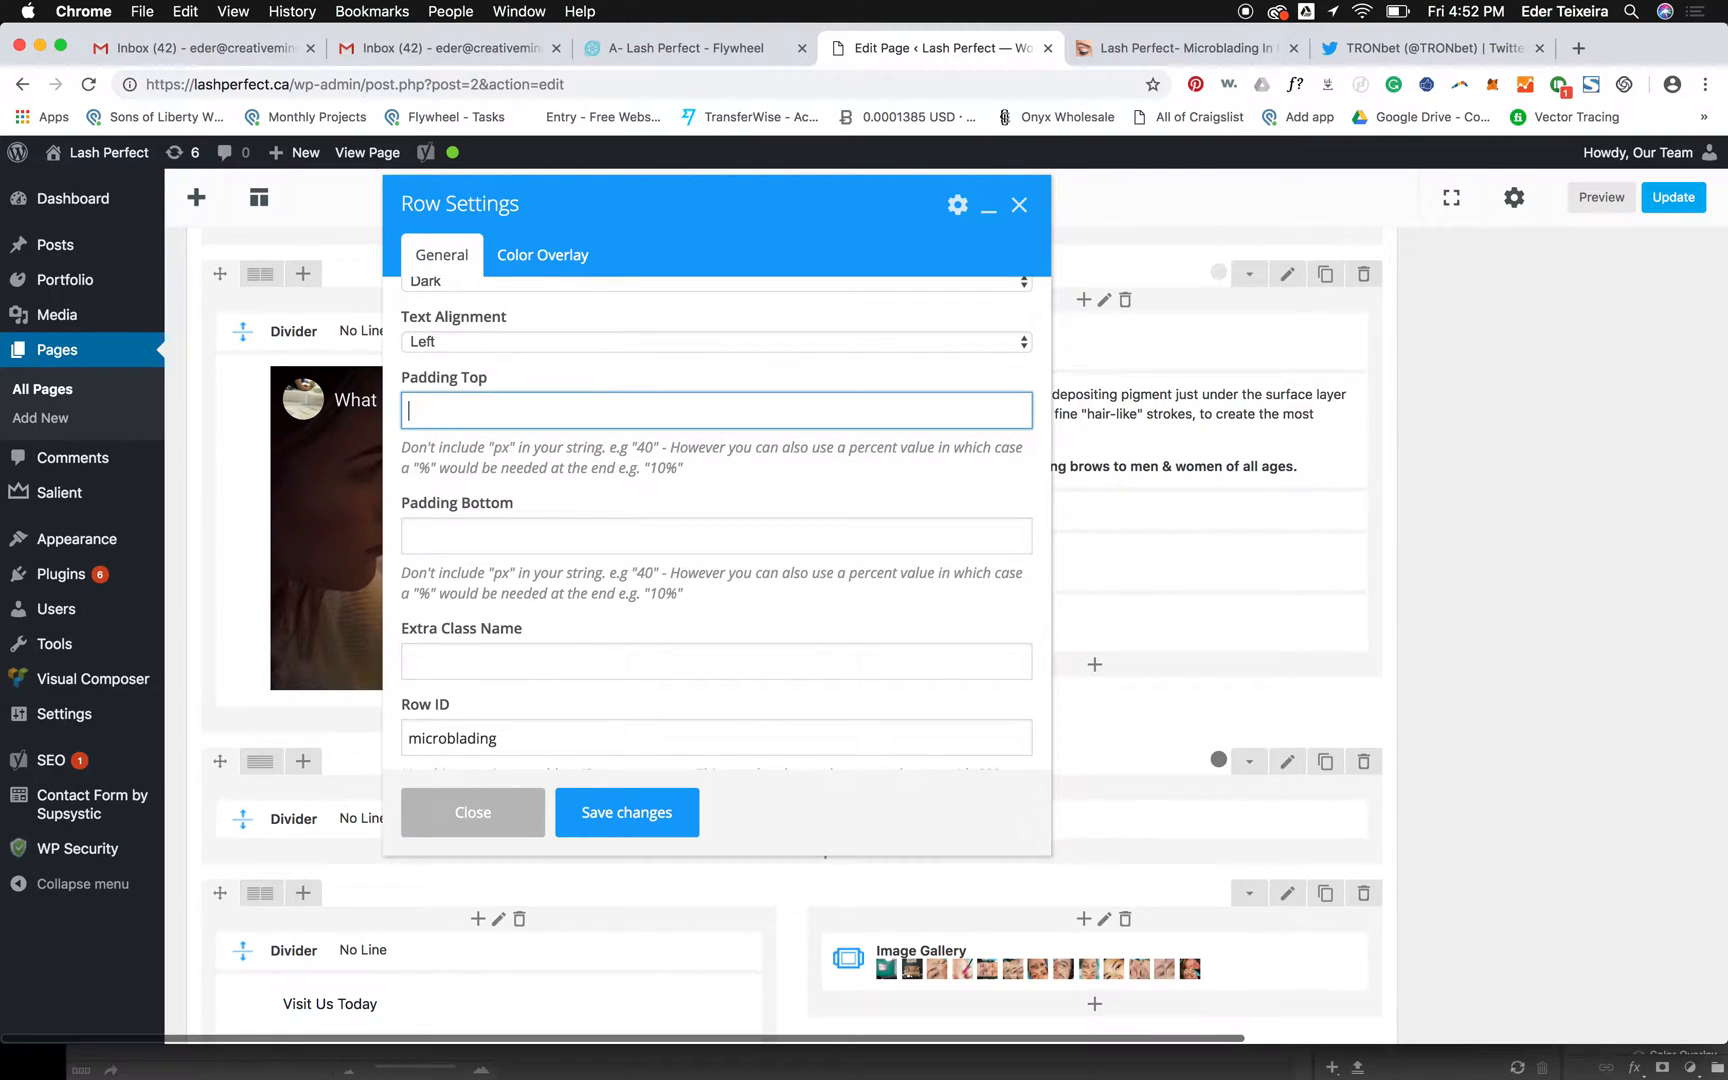
left_click(620, 802)
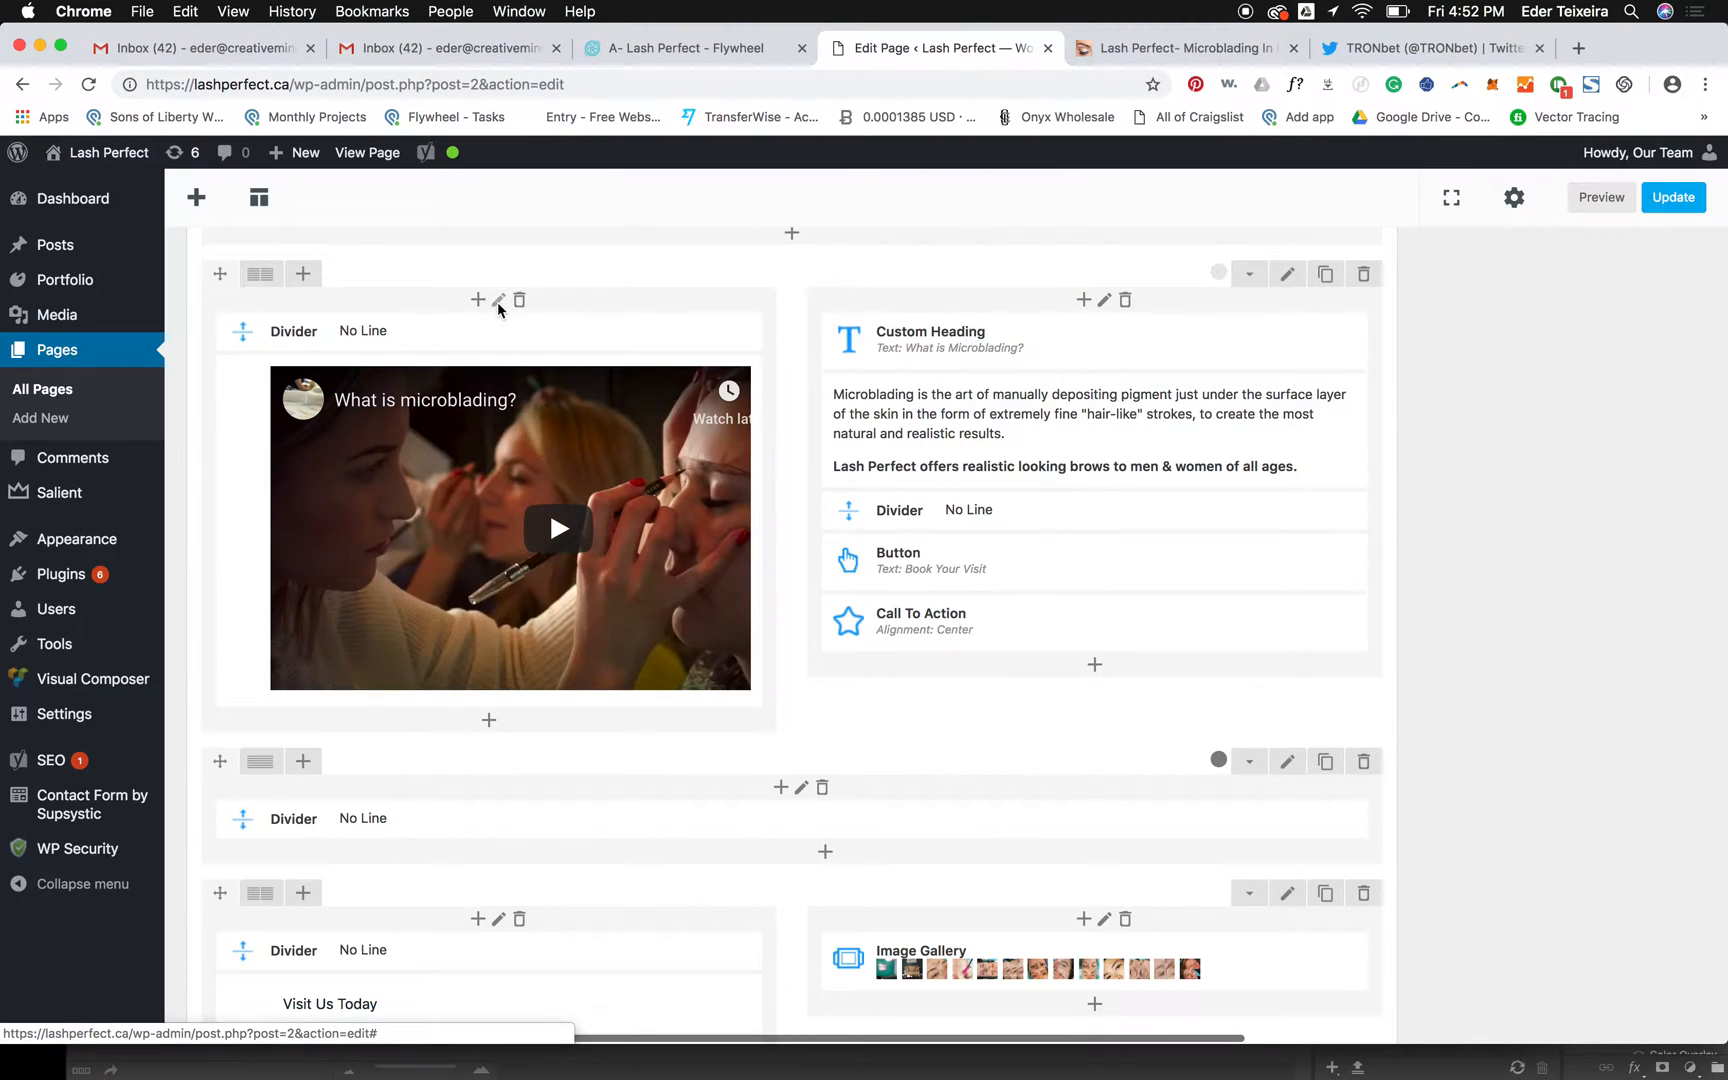
- Review the video column's padding, margin, responsive and border options, and close its settings without saving
left_click(498, 301)
scroll(512, 450, "down", 10)
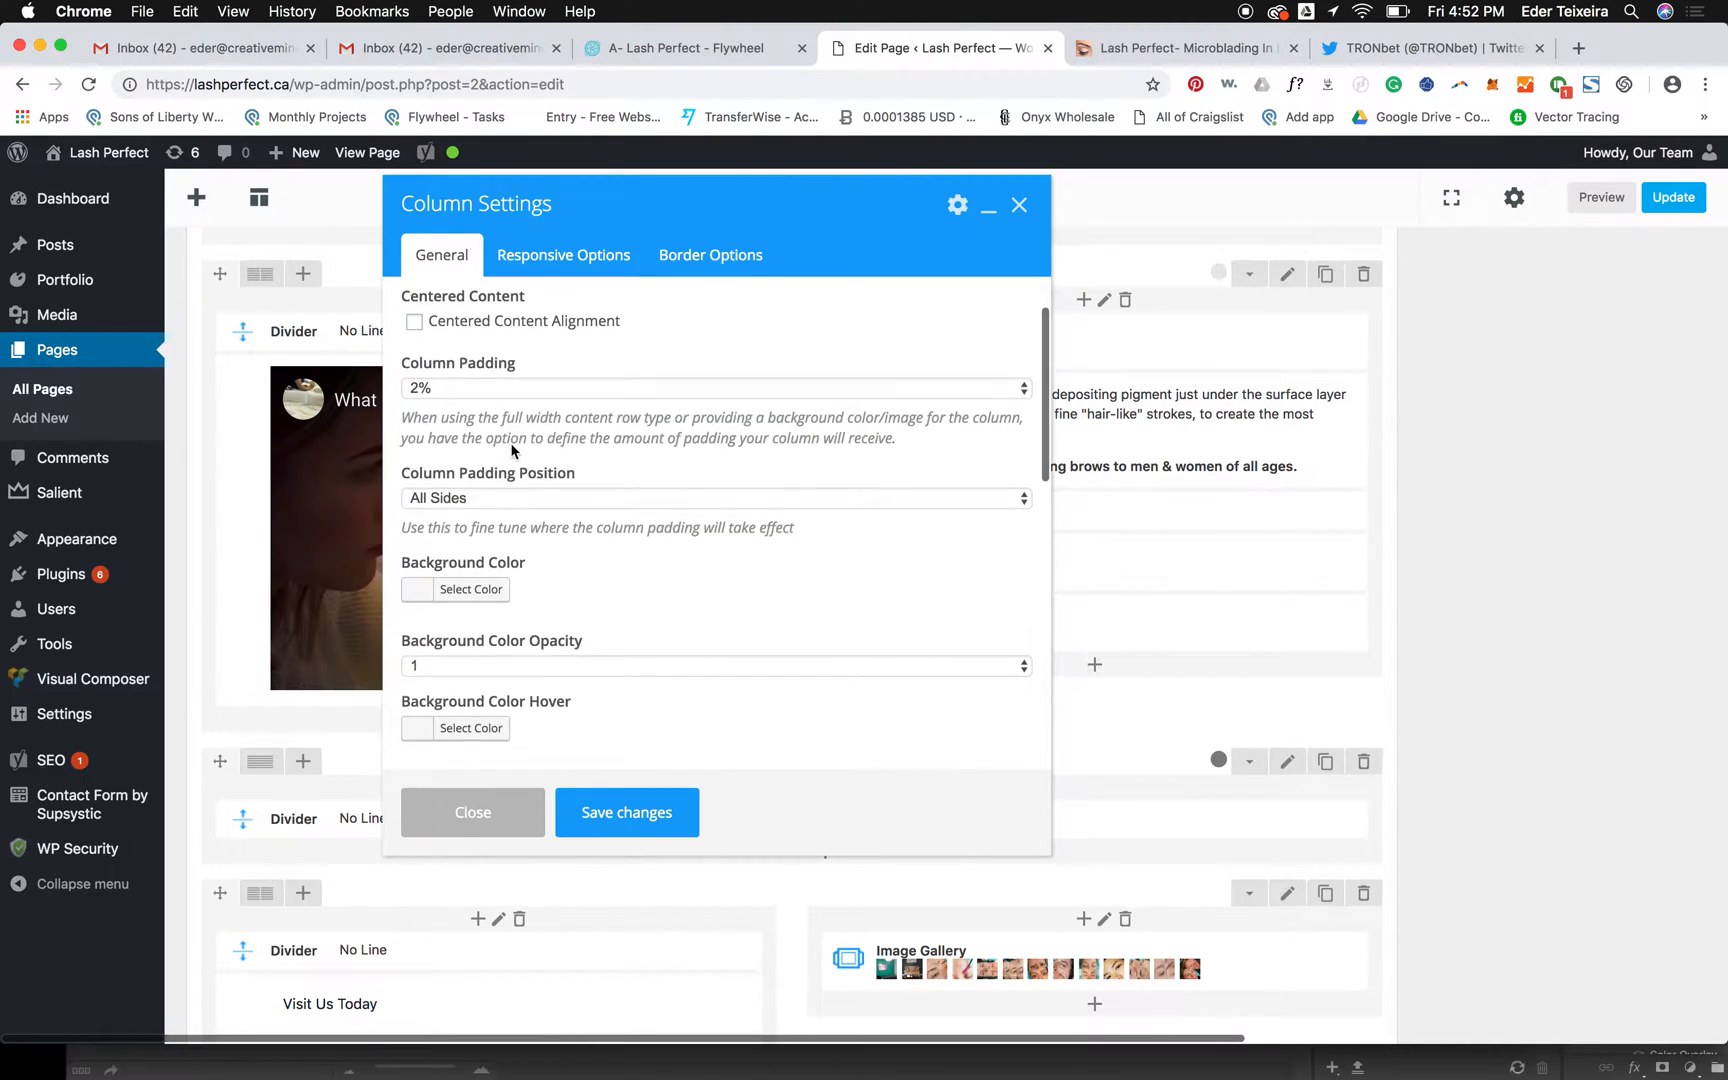
scroll(510, 441, "down", 3)
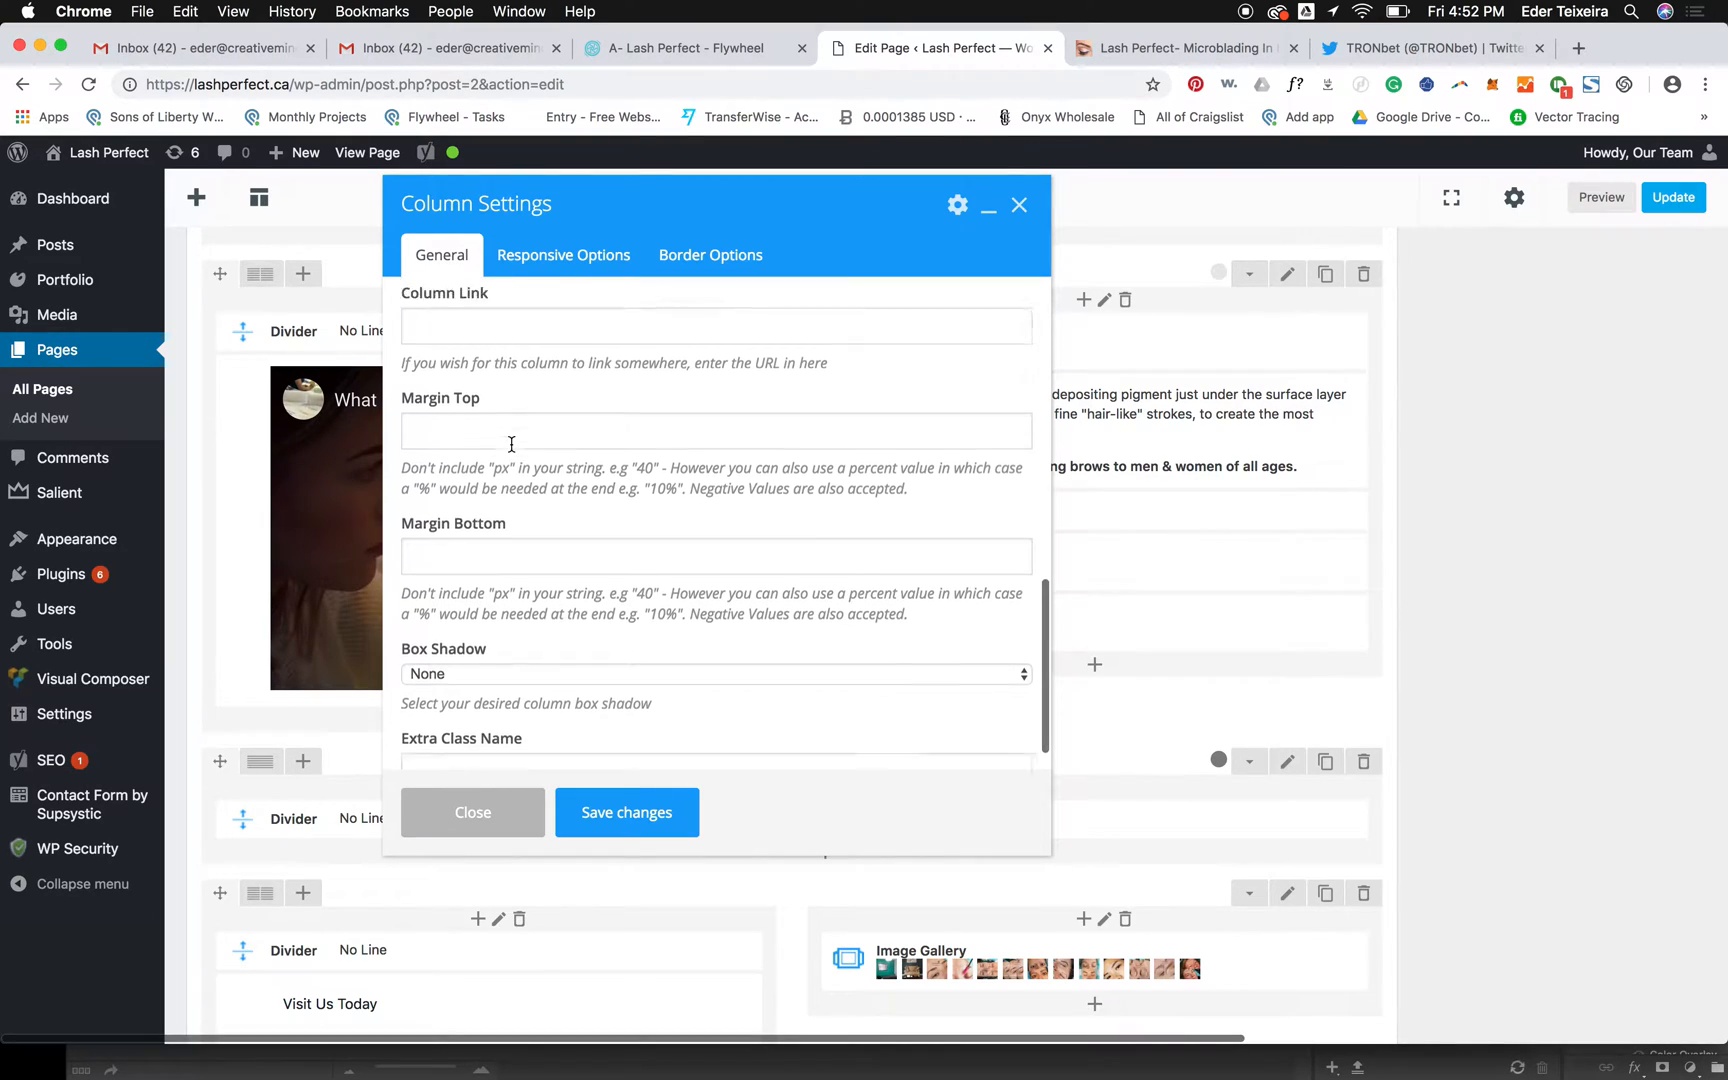
left_click(548, 257)
scroll(544, 396, "down", 3)
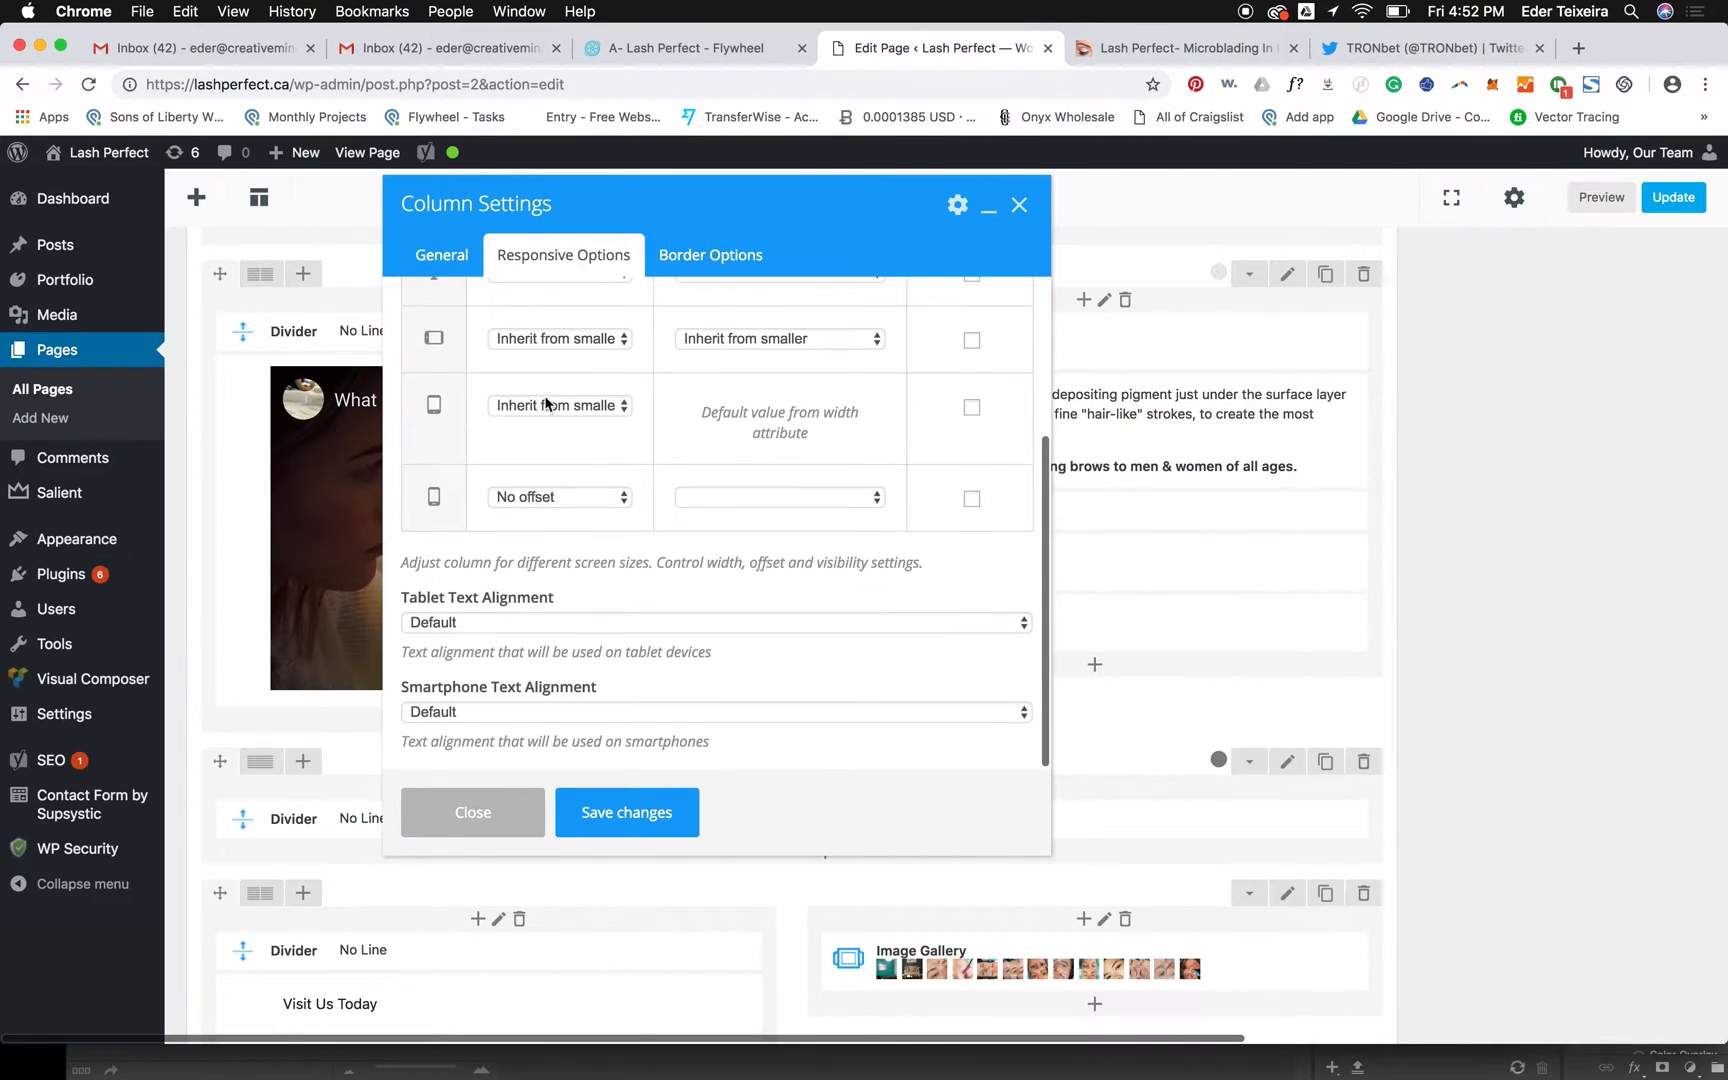
left_click(670, 262)
scroll(626, 418, "down", 2)
left_click(473, 630)
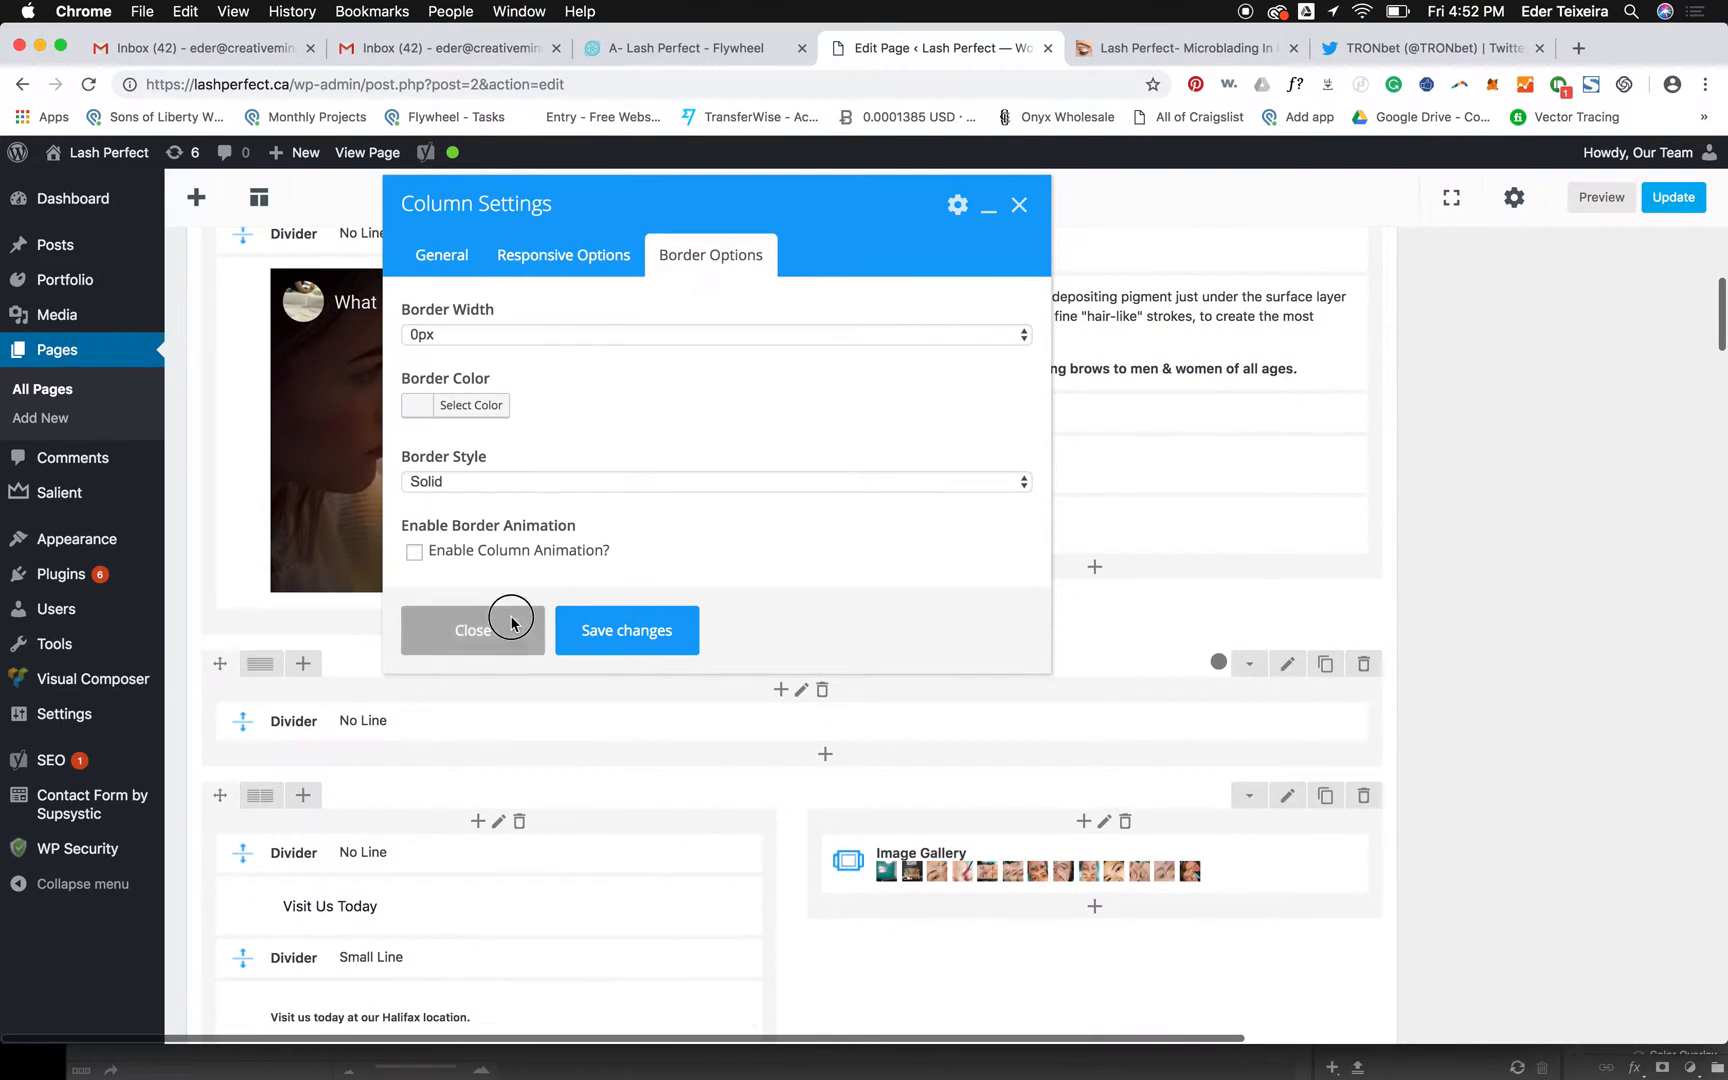
- Check the responsive and border options of the microblading text column and save its settings without changing any value
scroll(1078, 300, "up", 5)
left_click(1103, 484)
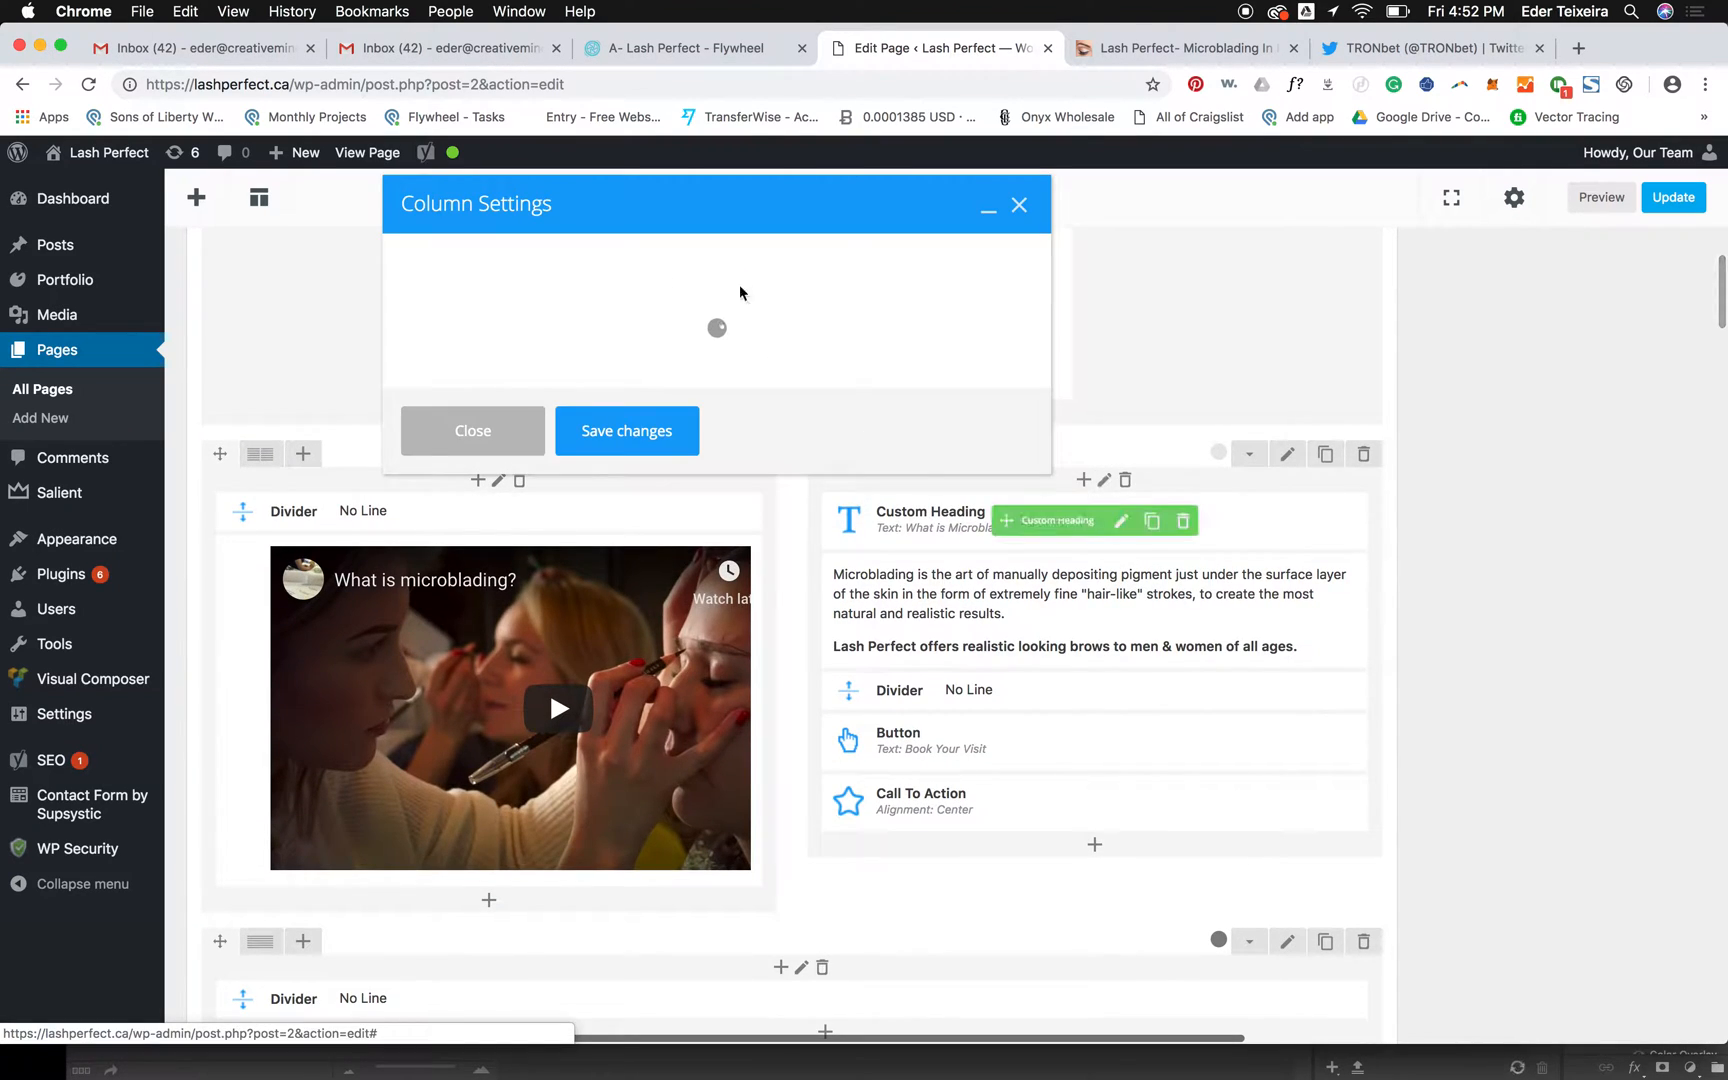
left_click(563, 255)
scroll(588, 421, "down", 2)
scroll(598, 400, "down", 2)
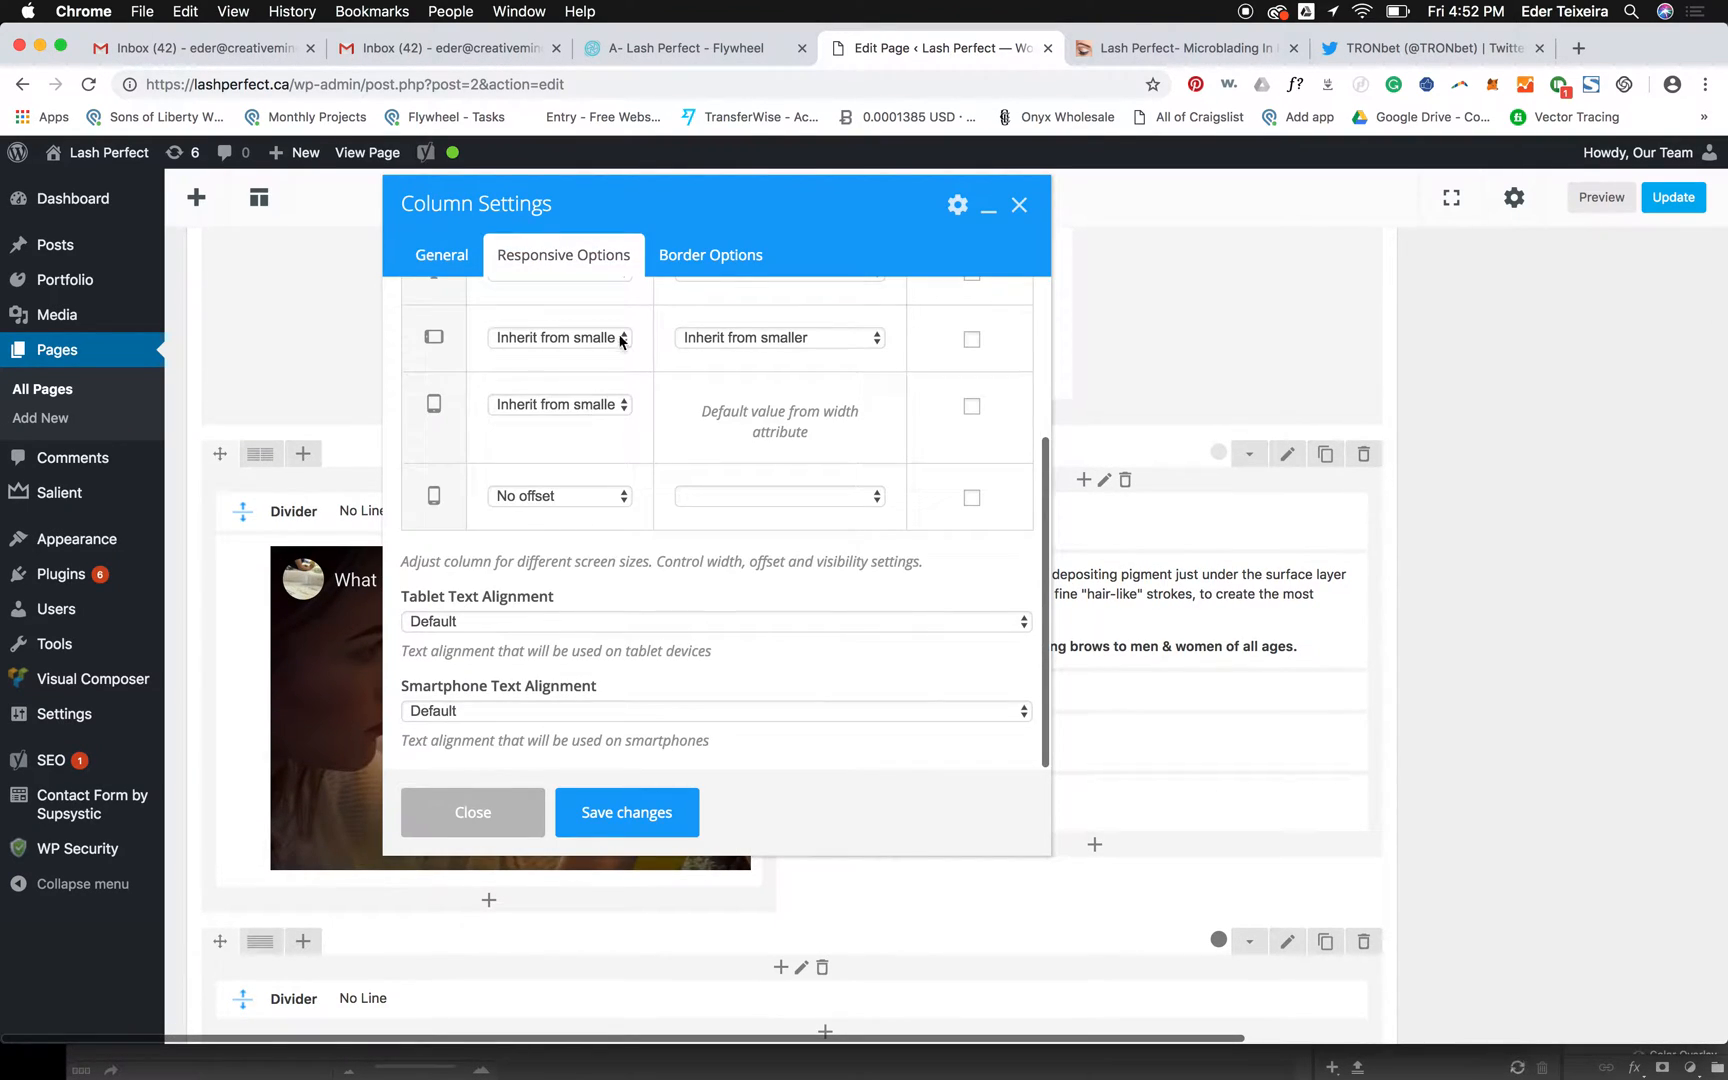
left_click(710, 255)
scroll(632, 412, "down", 1)
left_click(627, 640)
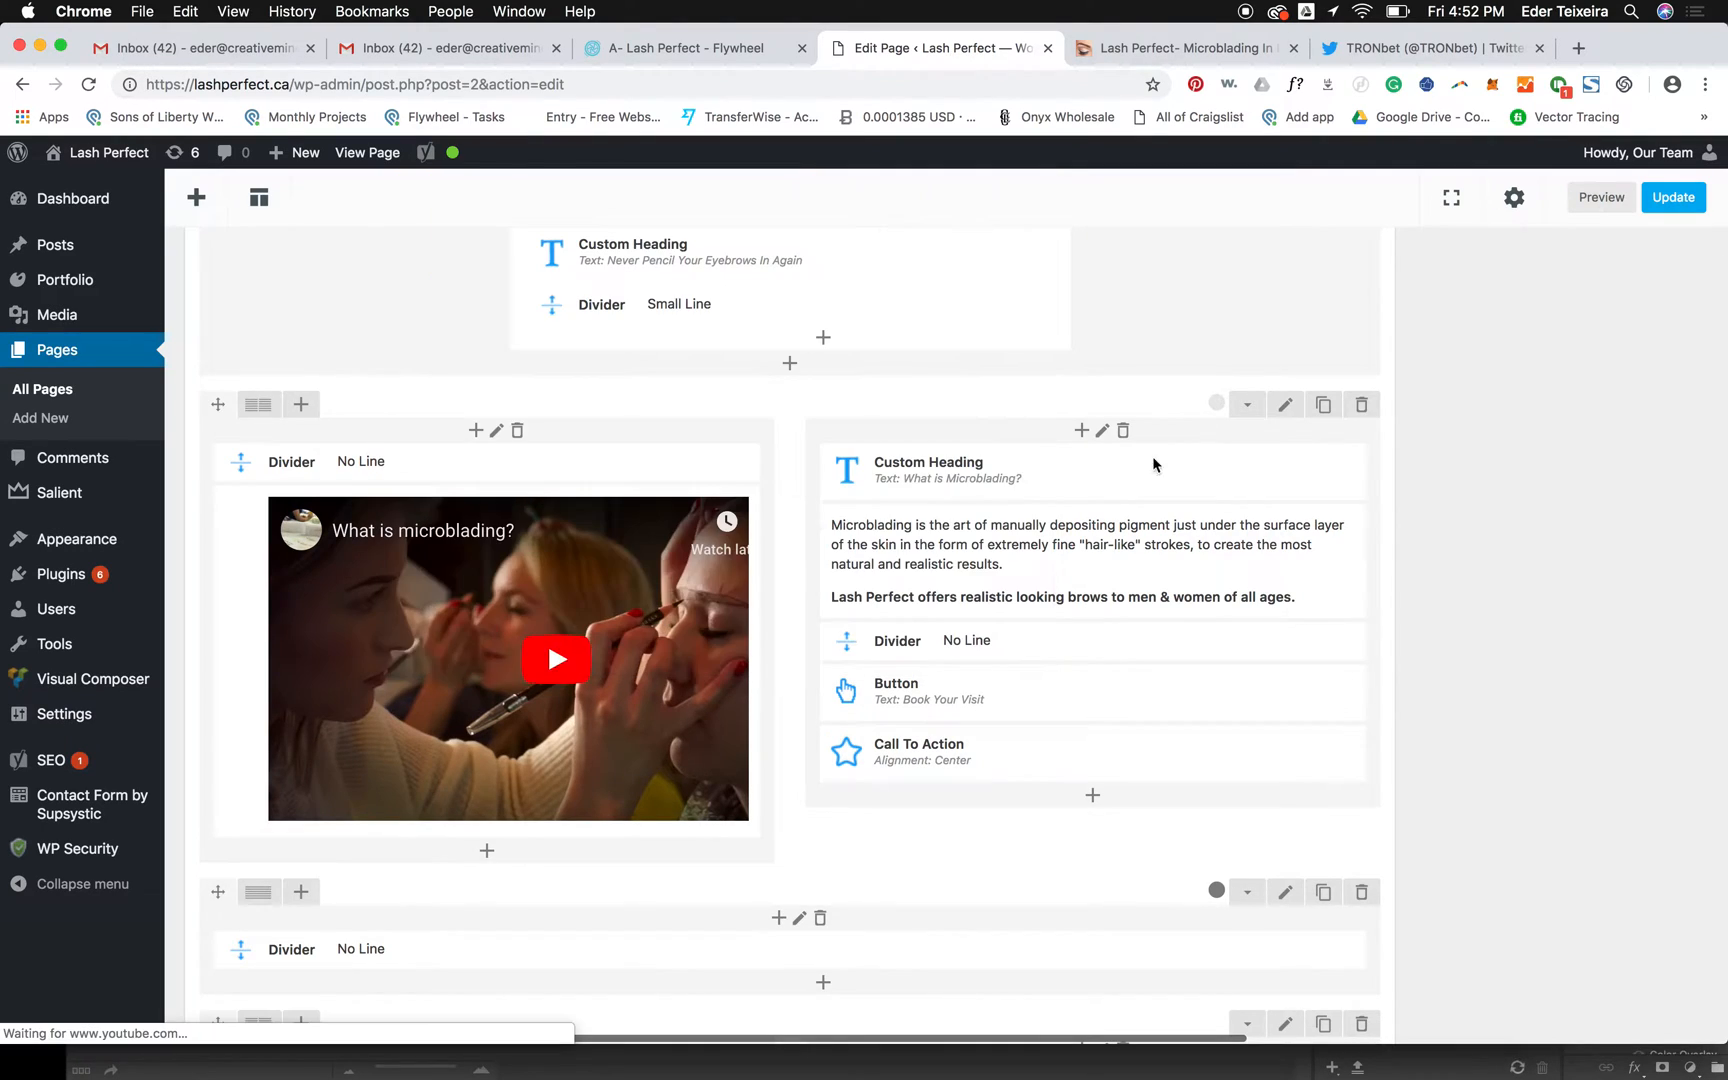
- Review the microblading row's columns position, padding and color overlay settings, and close them without changes
left_click(1286, 408)
scroll(490, 393, "down", 2)
scroll(487, 450, "down", 3)
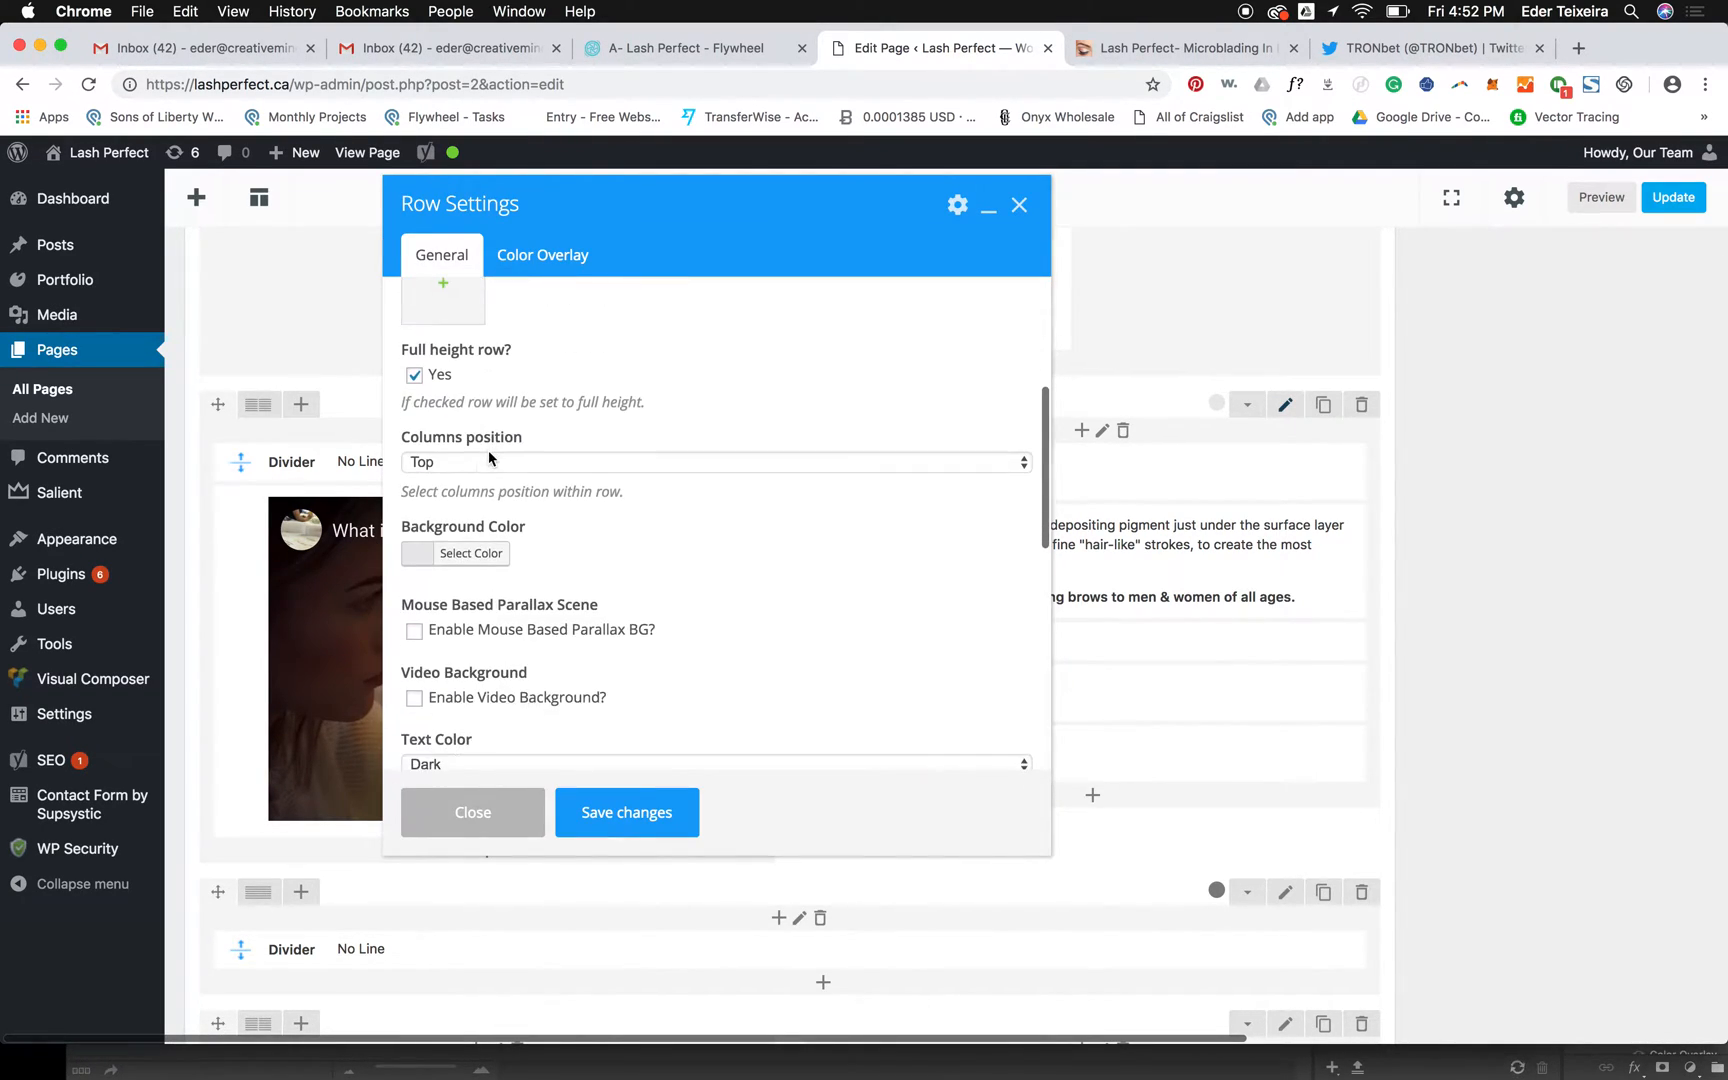
scroll(487, 450, "down", 1)
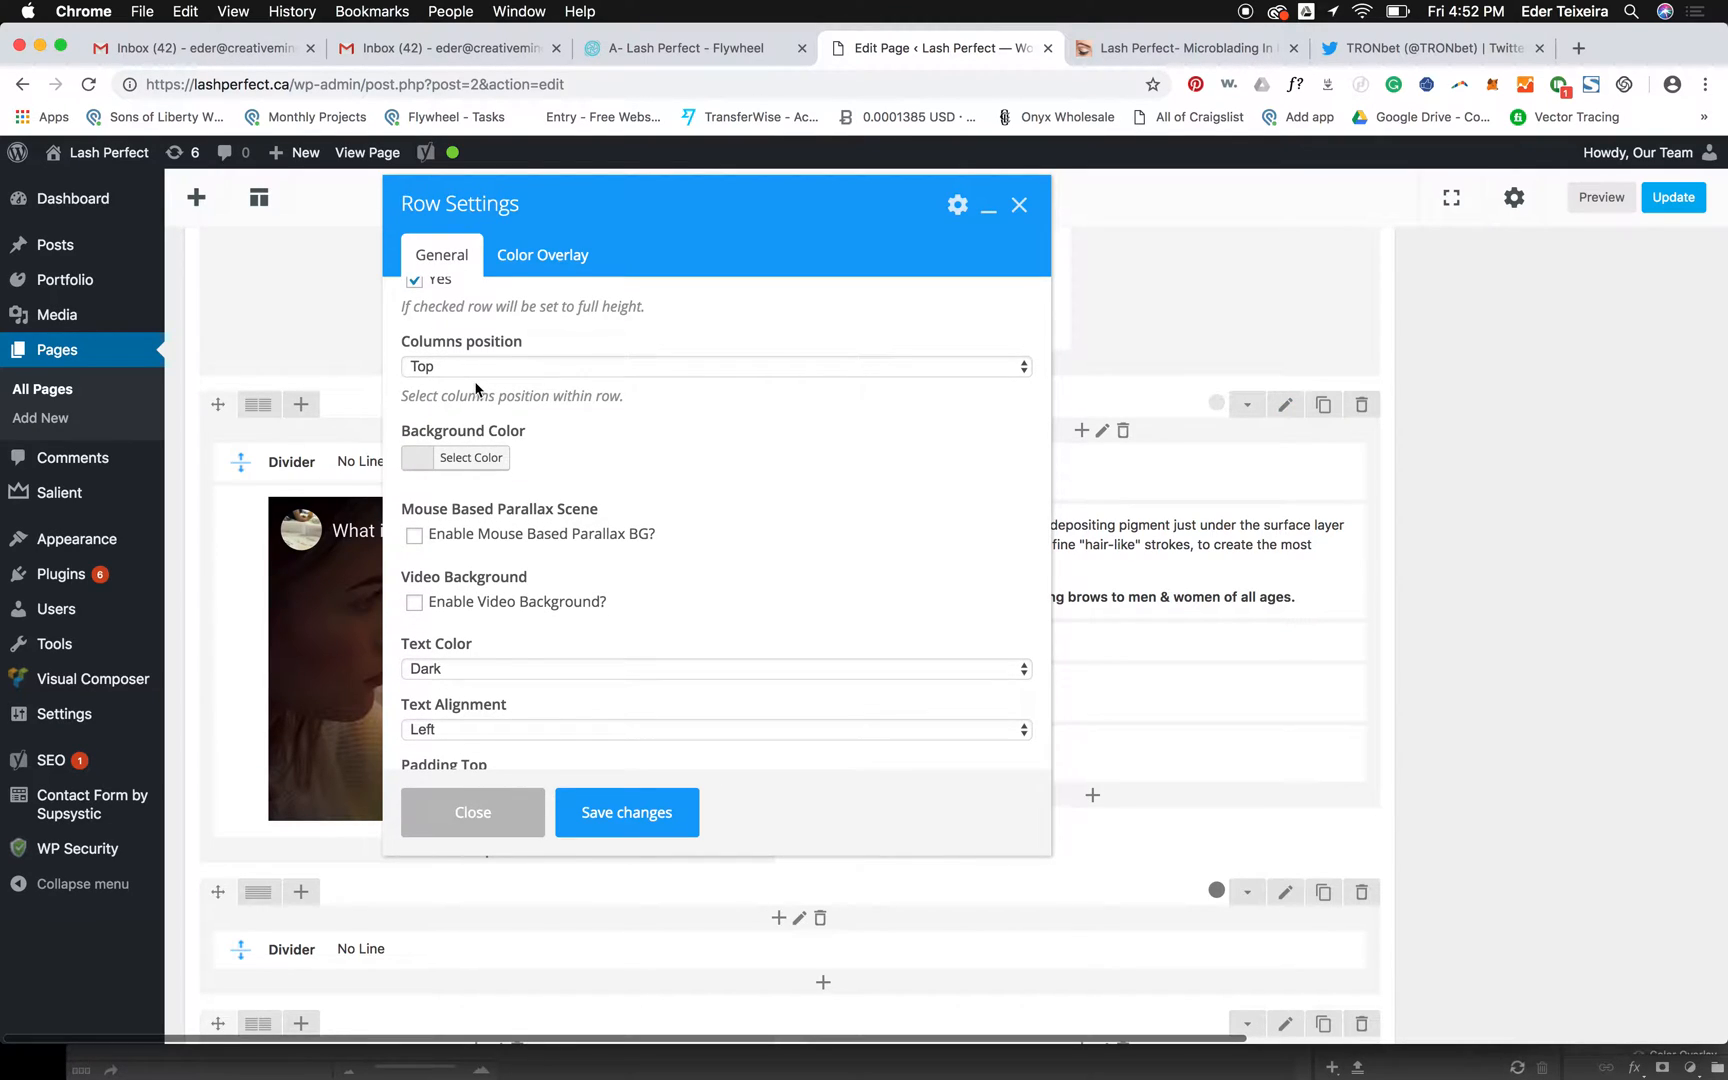
scroll(480, 400, "down", 4)
left_click(465, 440)
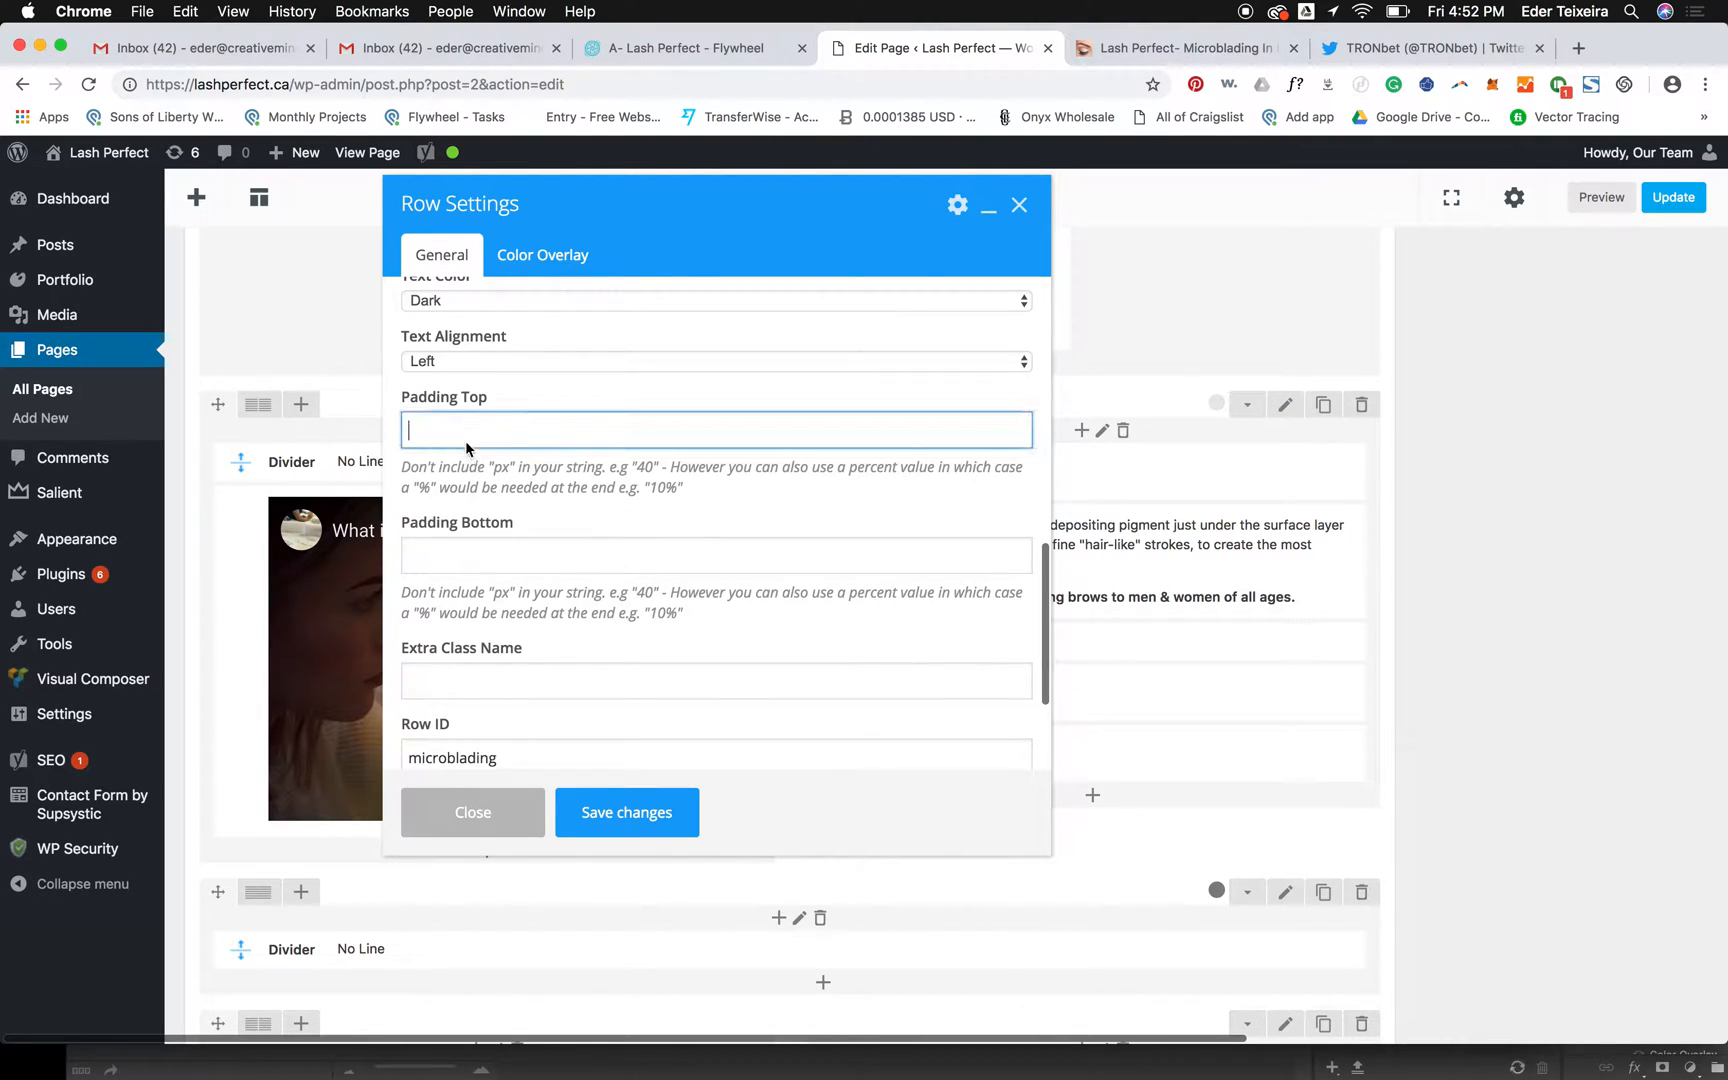
left_click(468, 545)
scroll(484, 663, "down", 2)
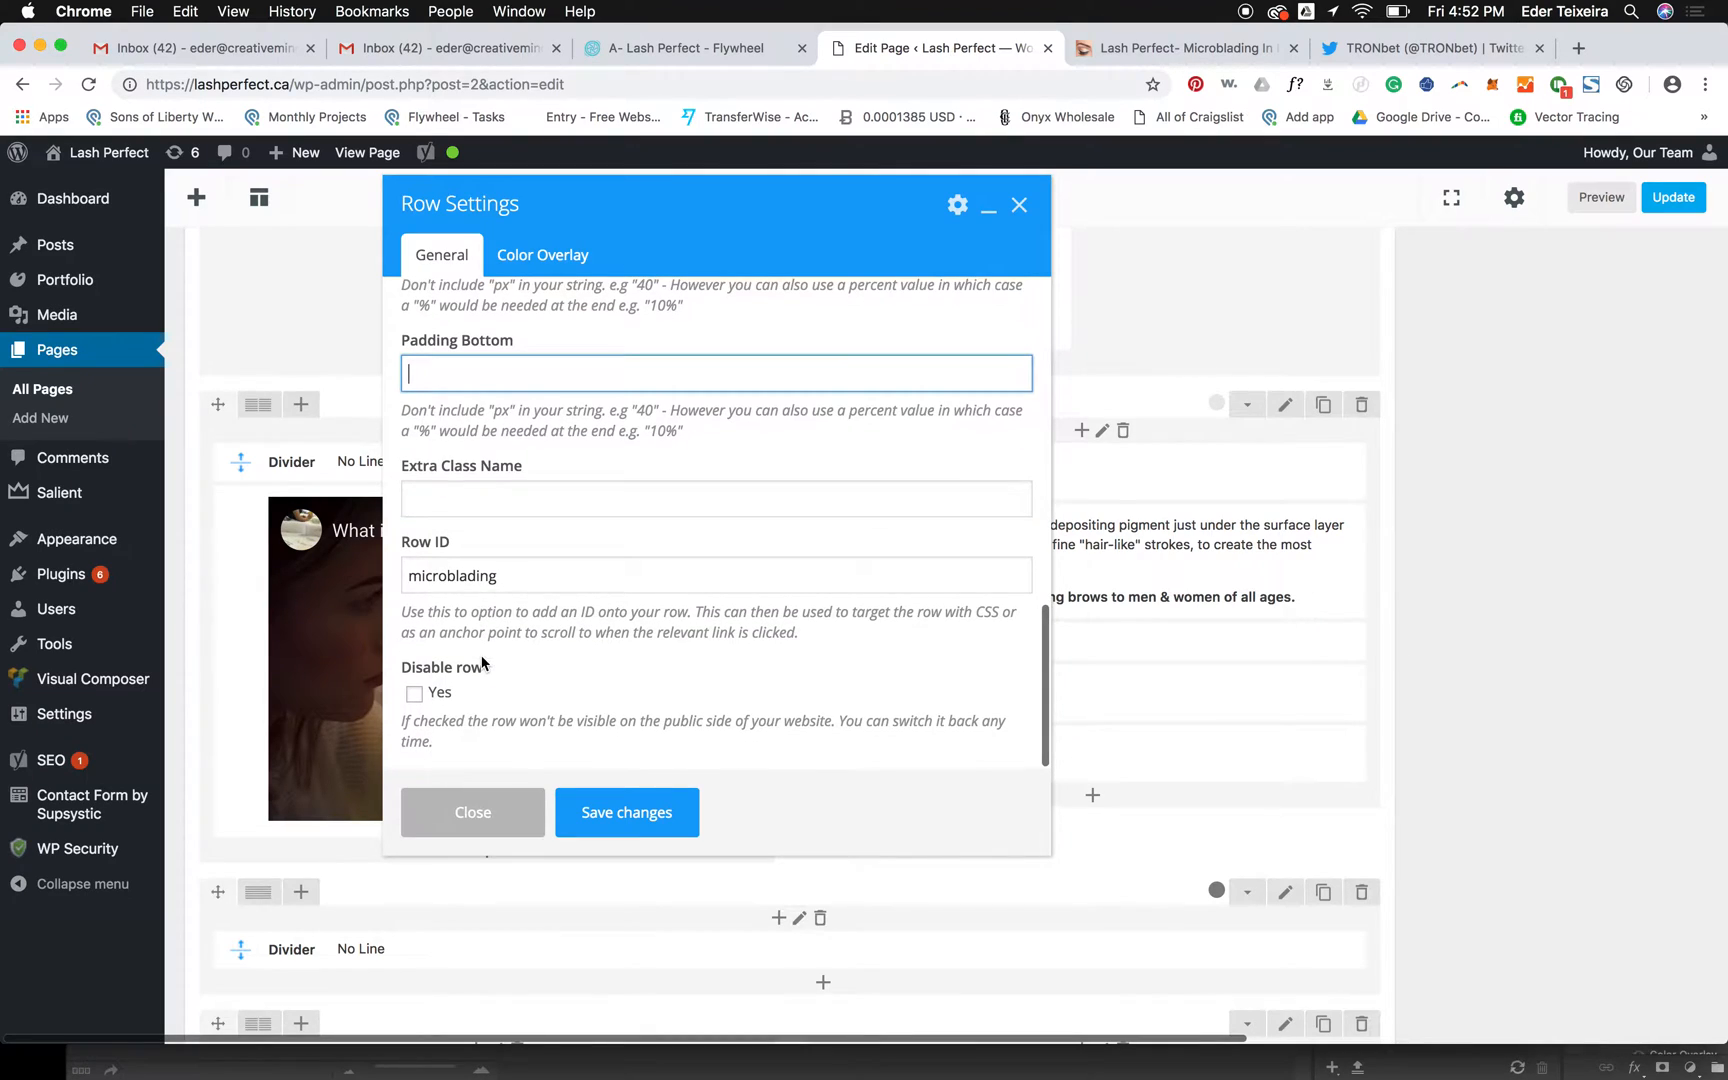
left_click(526, 258)
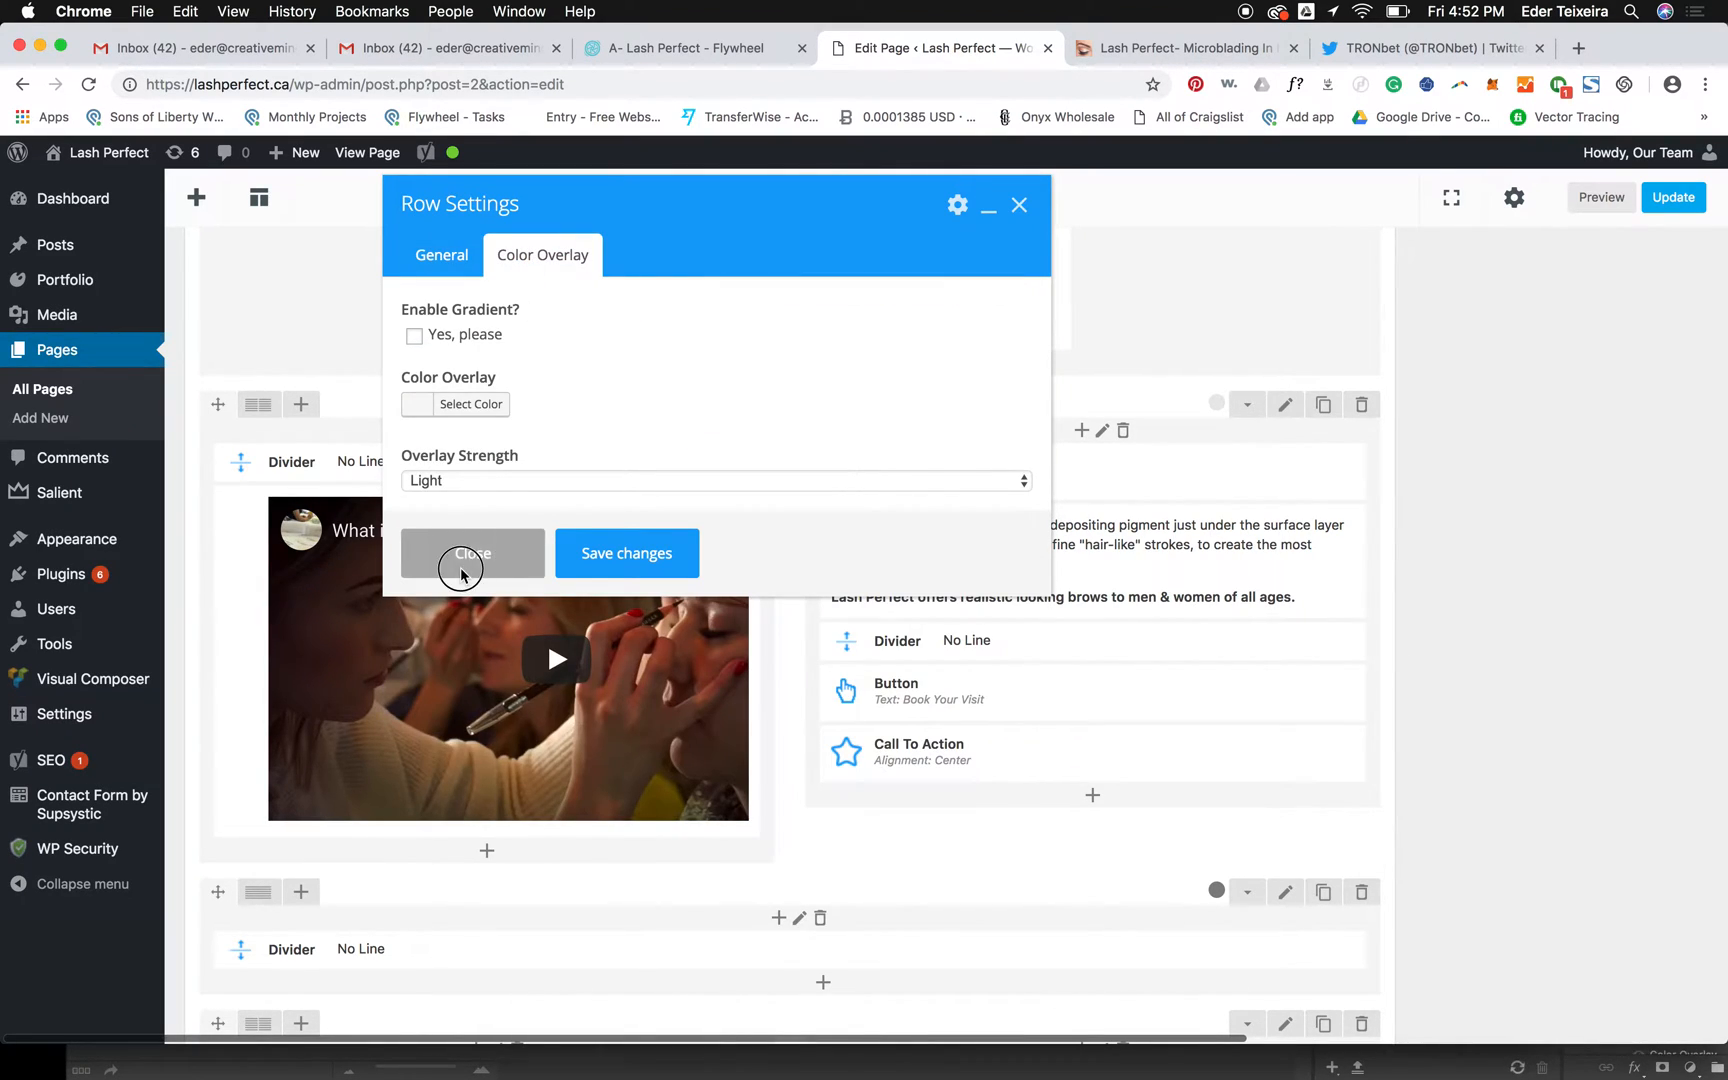
left_click(465, 561)
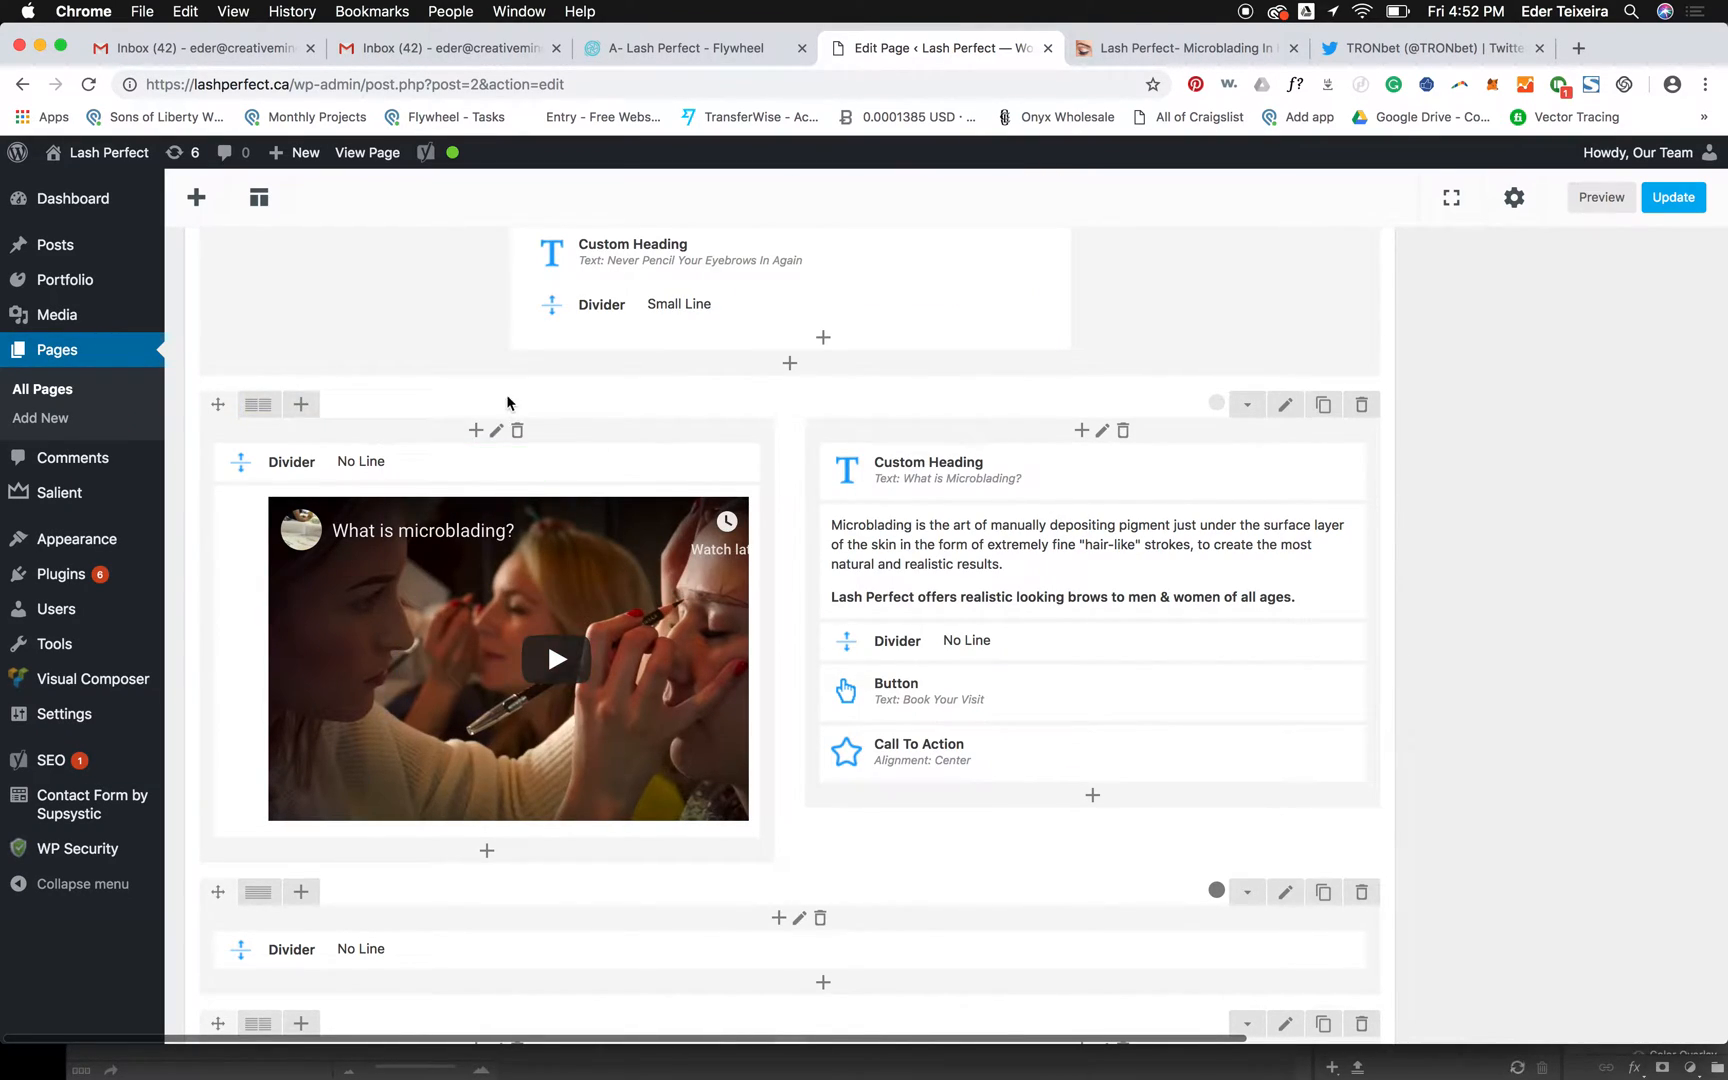
- Duplicate the microblading row and preview the page to examine the two stacked sections
mouse_move(305, 417)
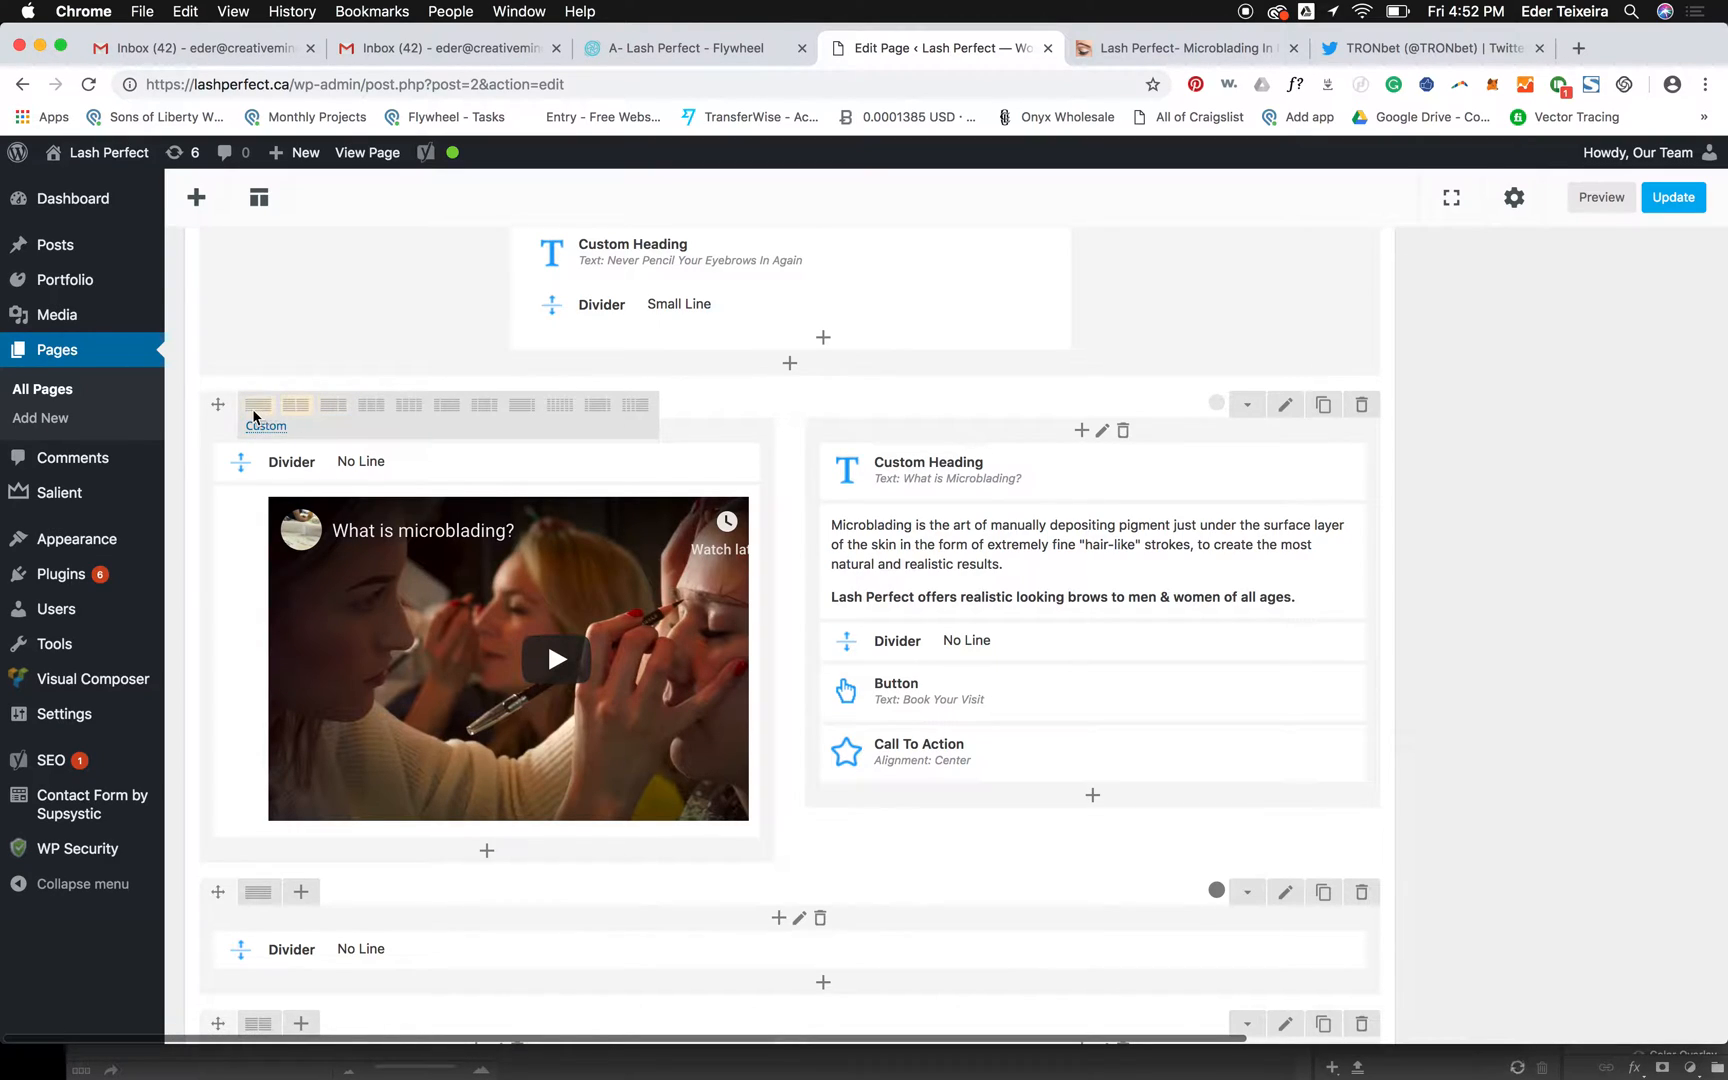
left_click(1326, 406)
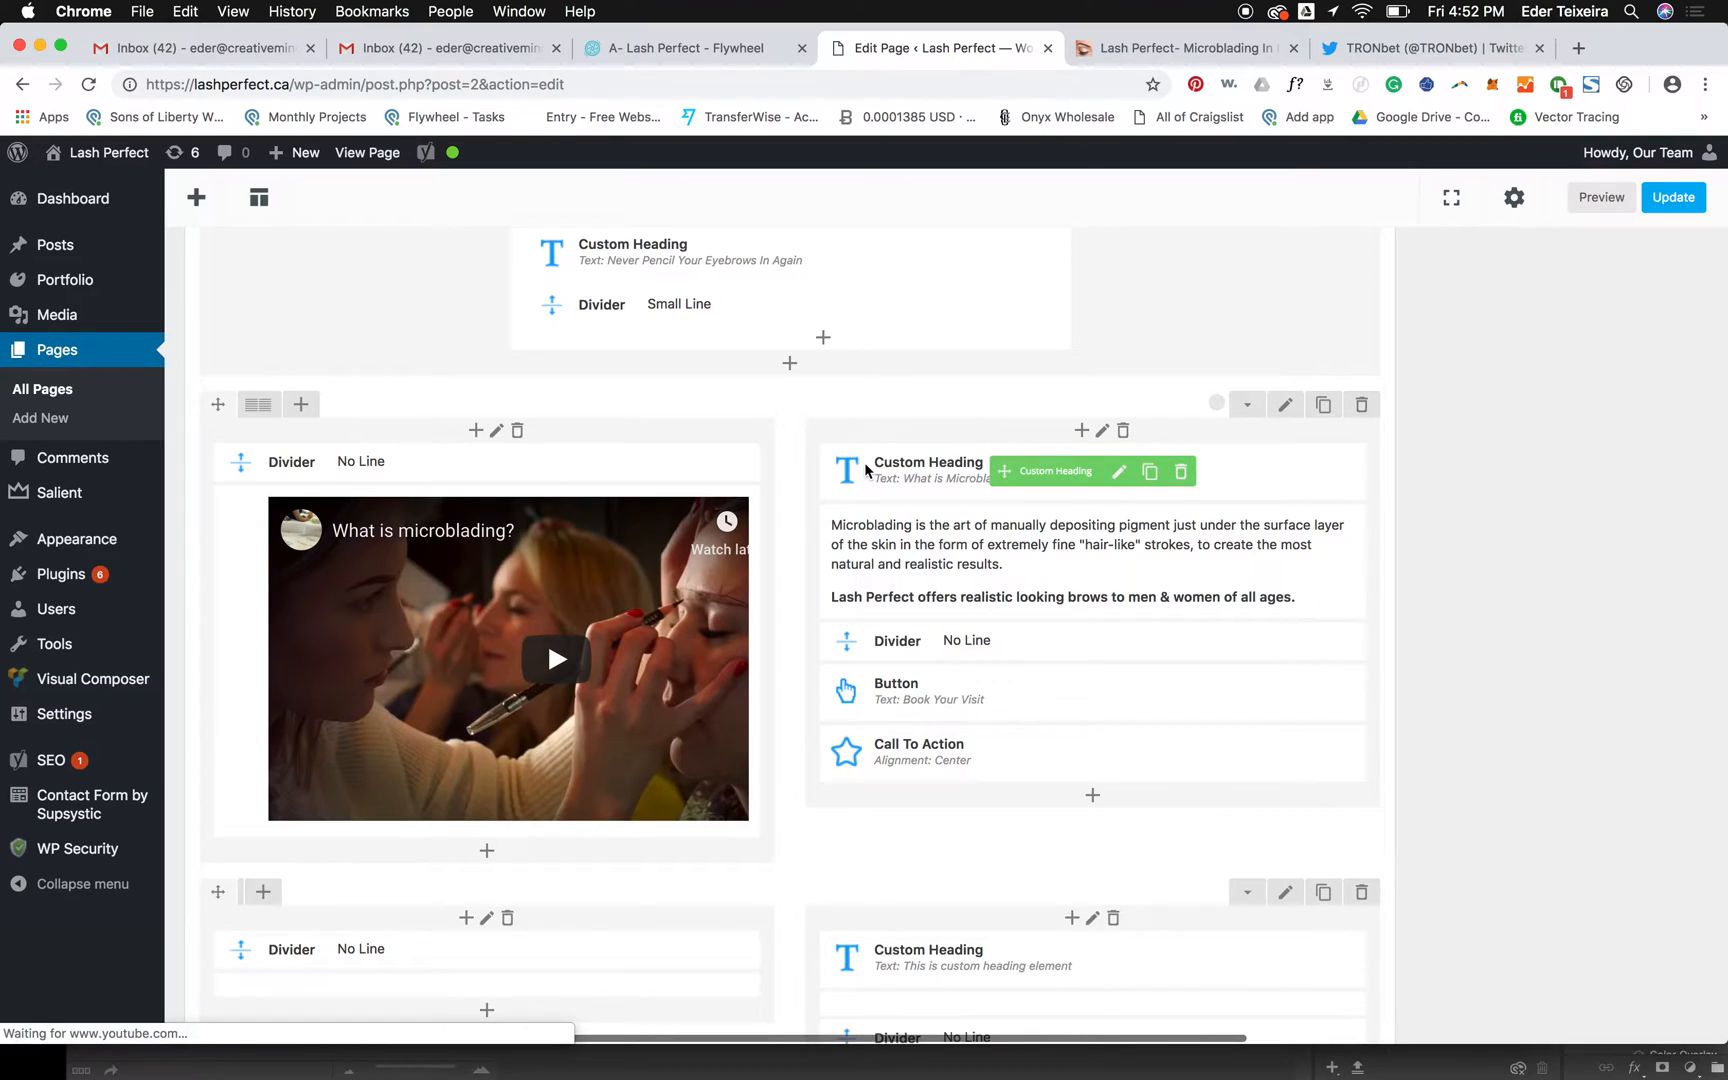
left_click(1591, 200)
left_click(1106, 53)
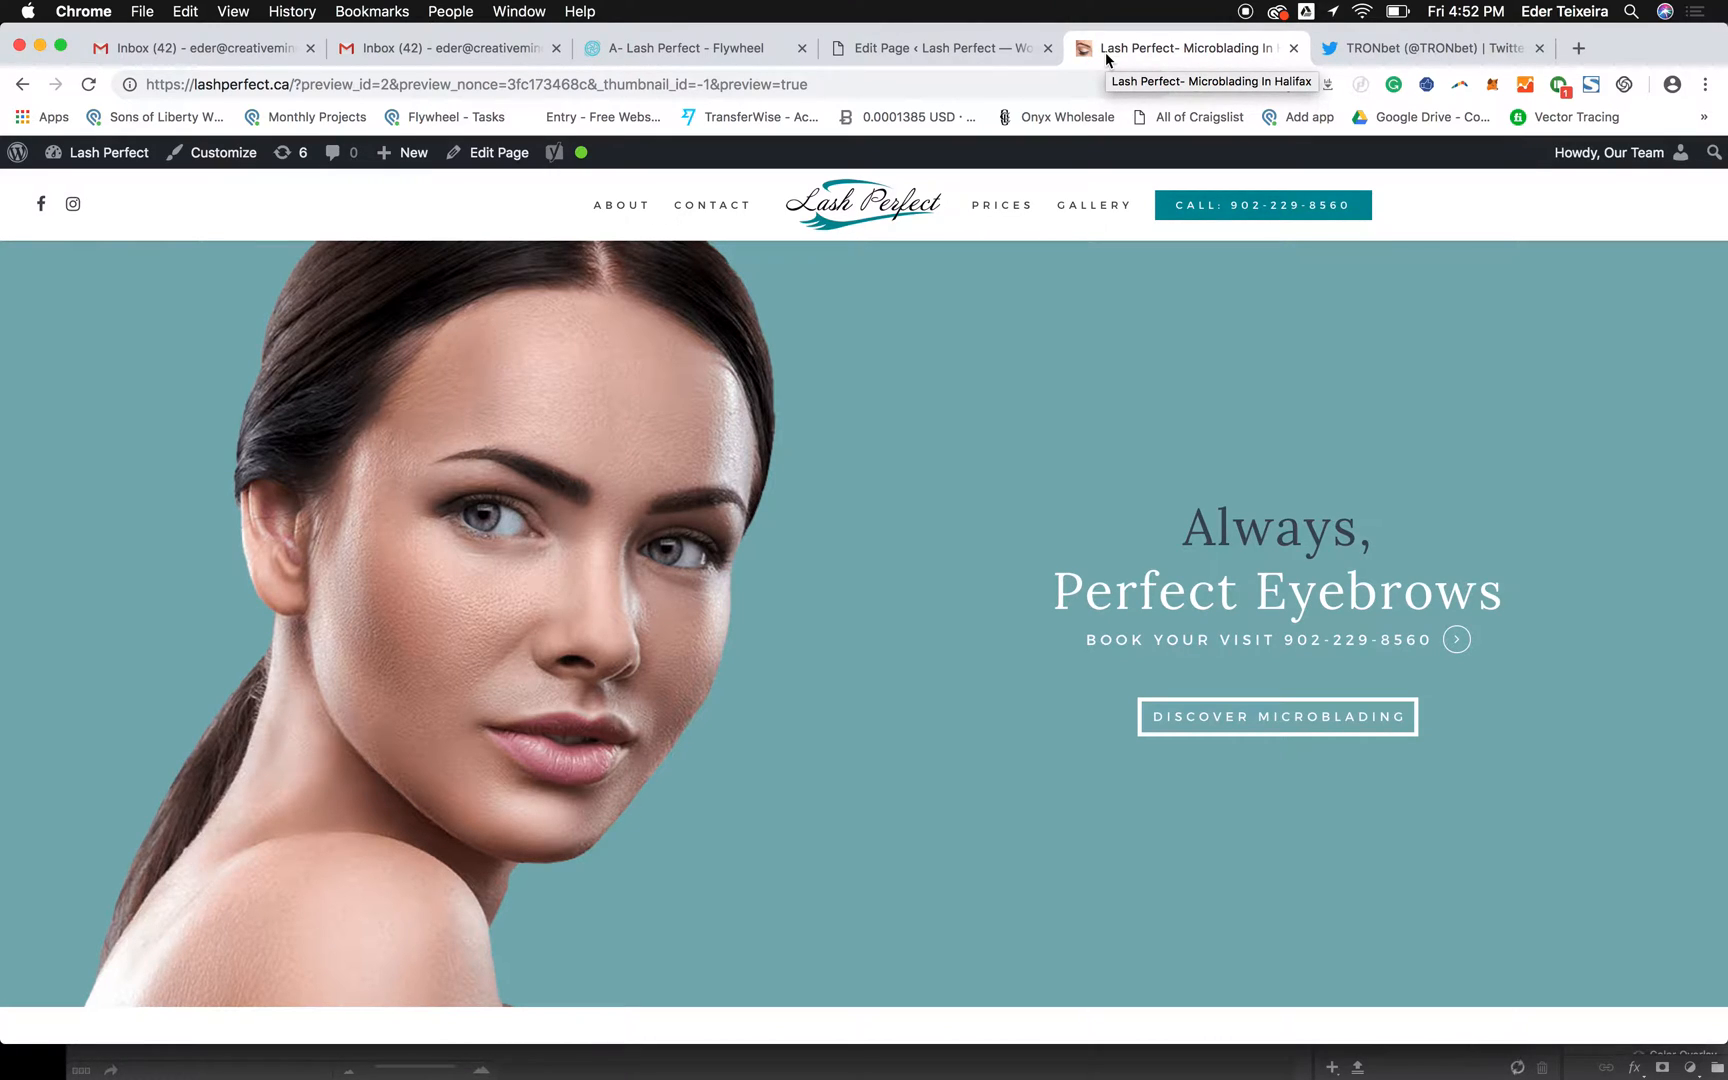
scroll(1135, 333, "down", 15)
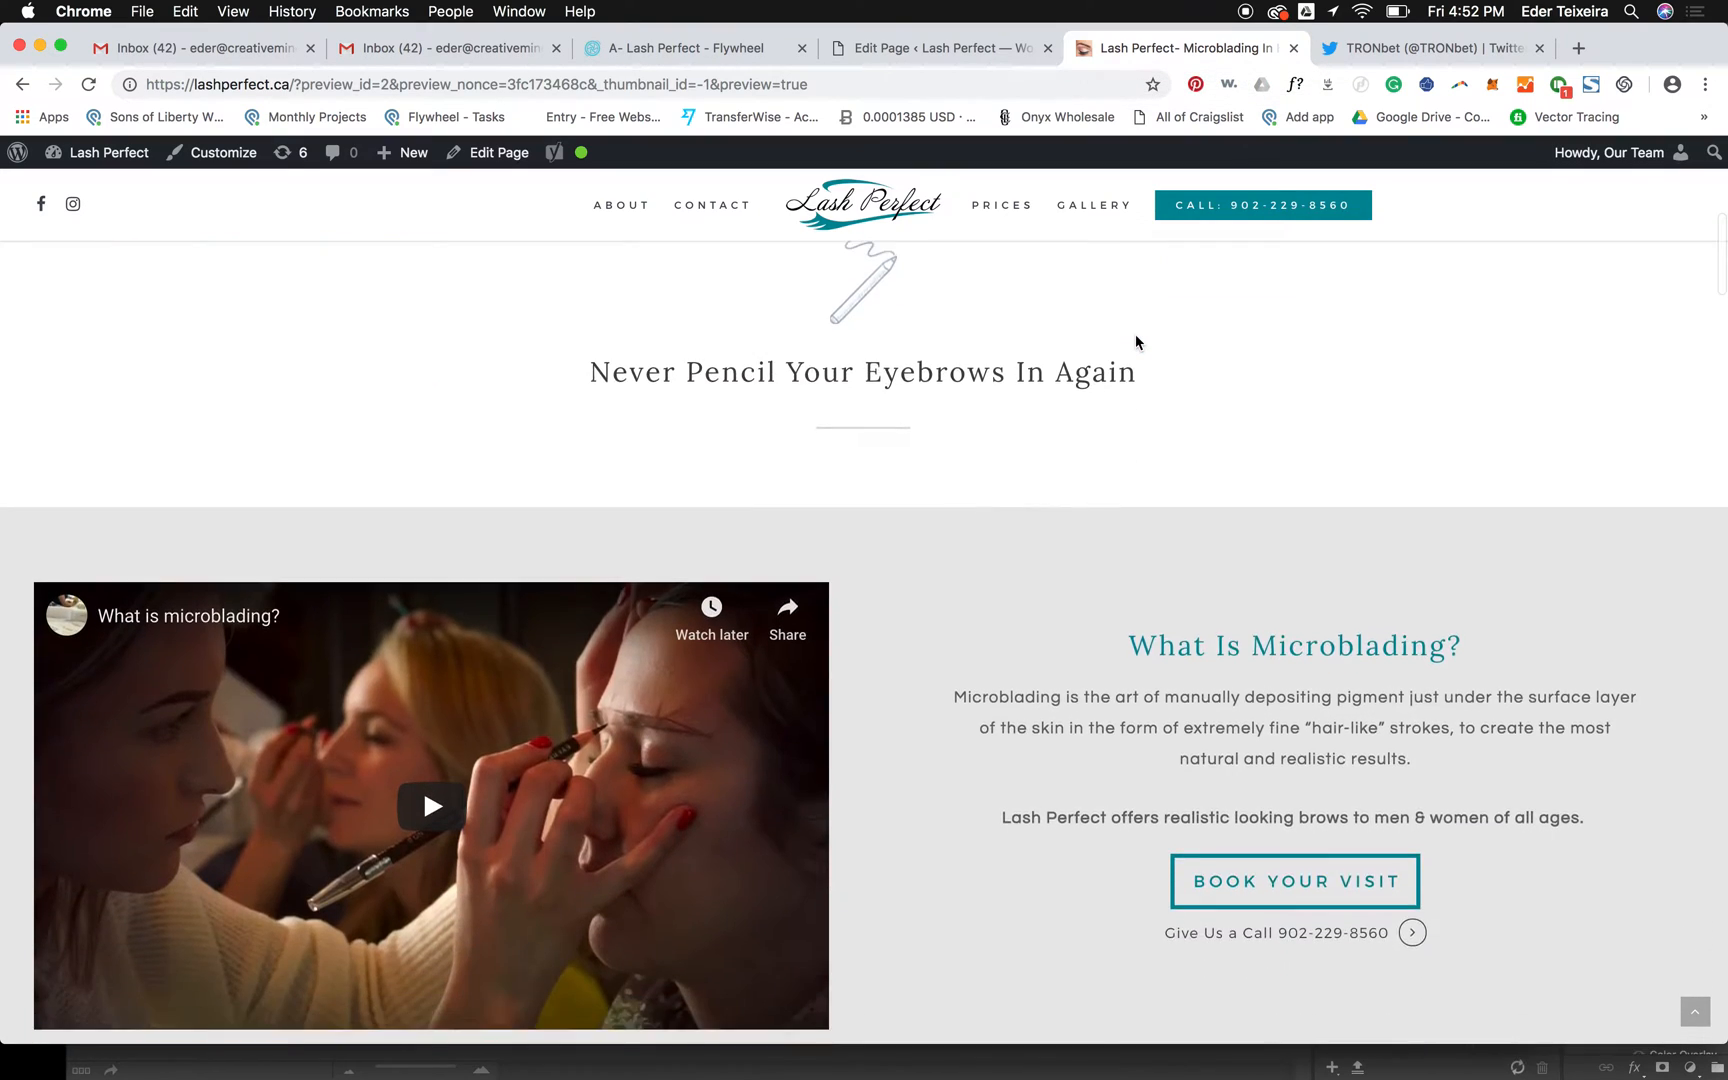
scroll(1135, 342, "down", 9)
scroll(882, 510, "up", 5)
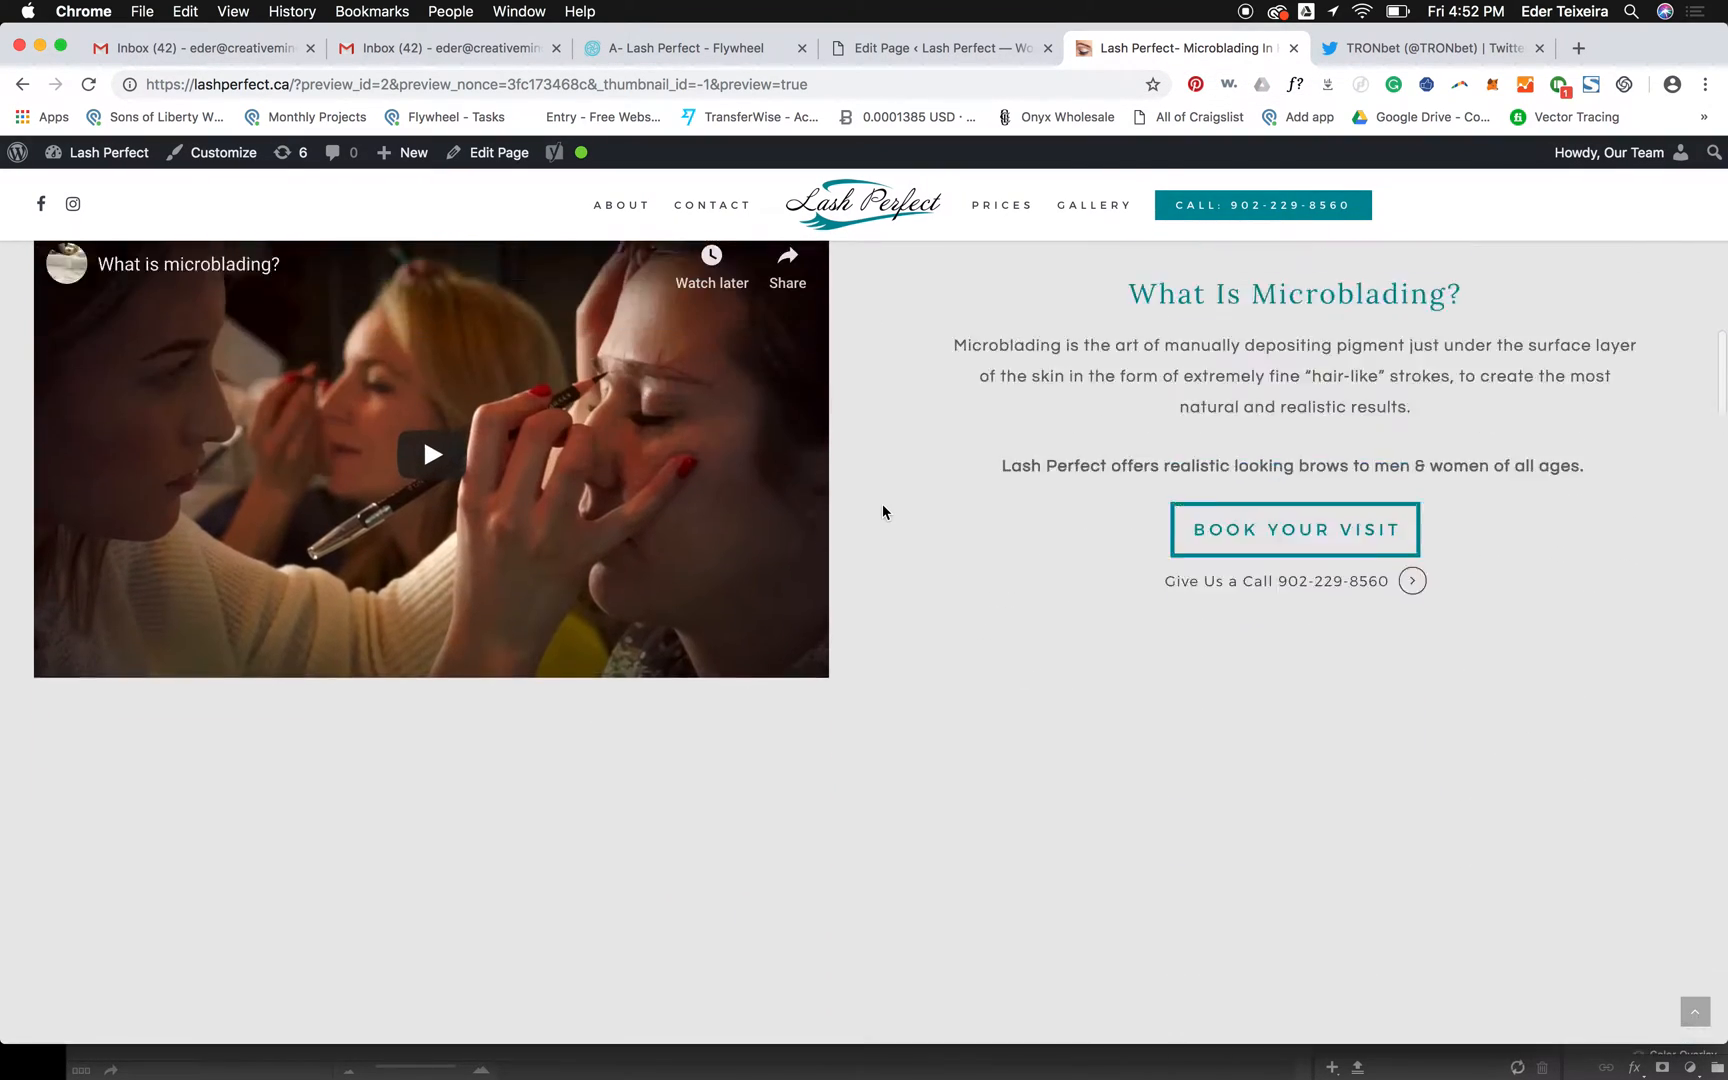
scroll(882, 512, "down", 2)
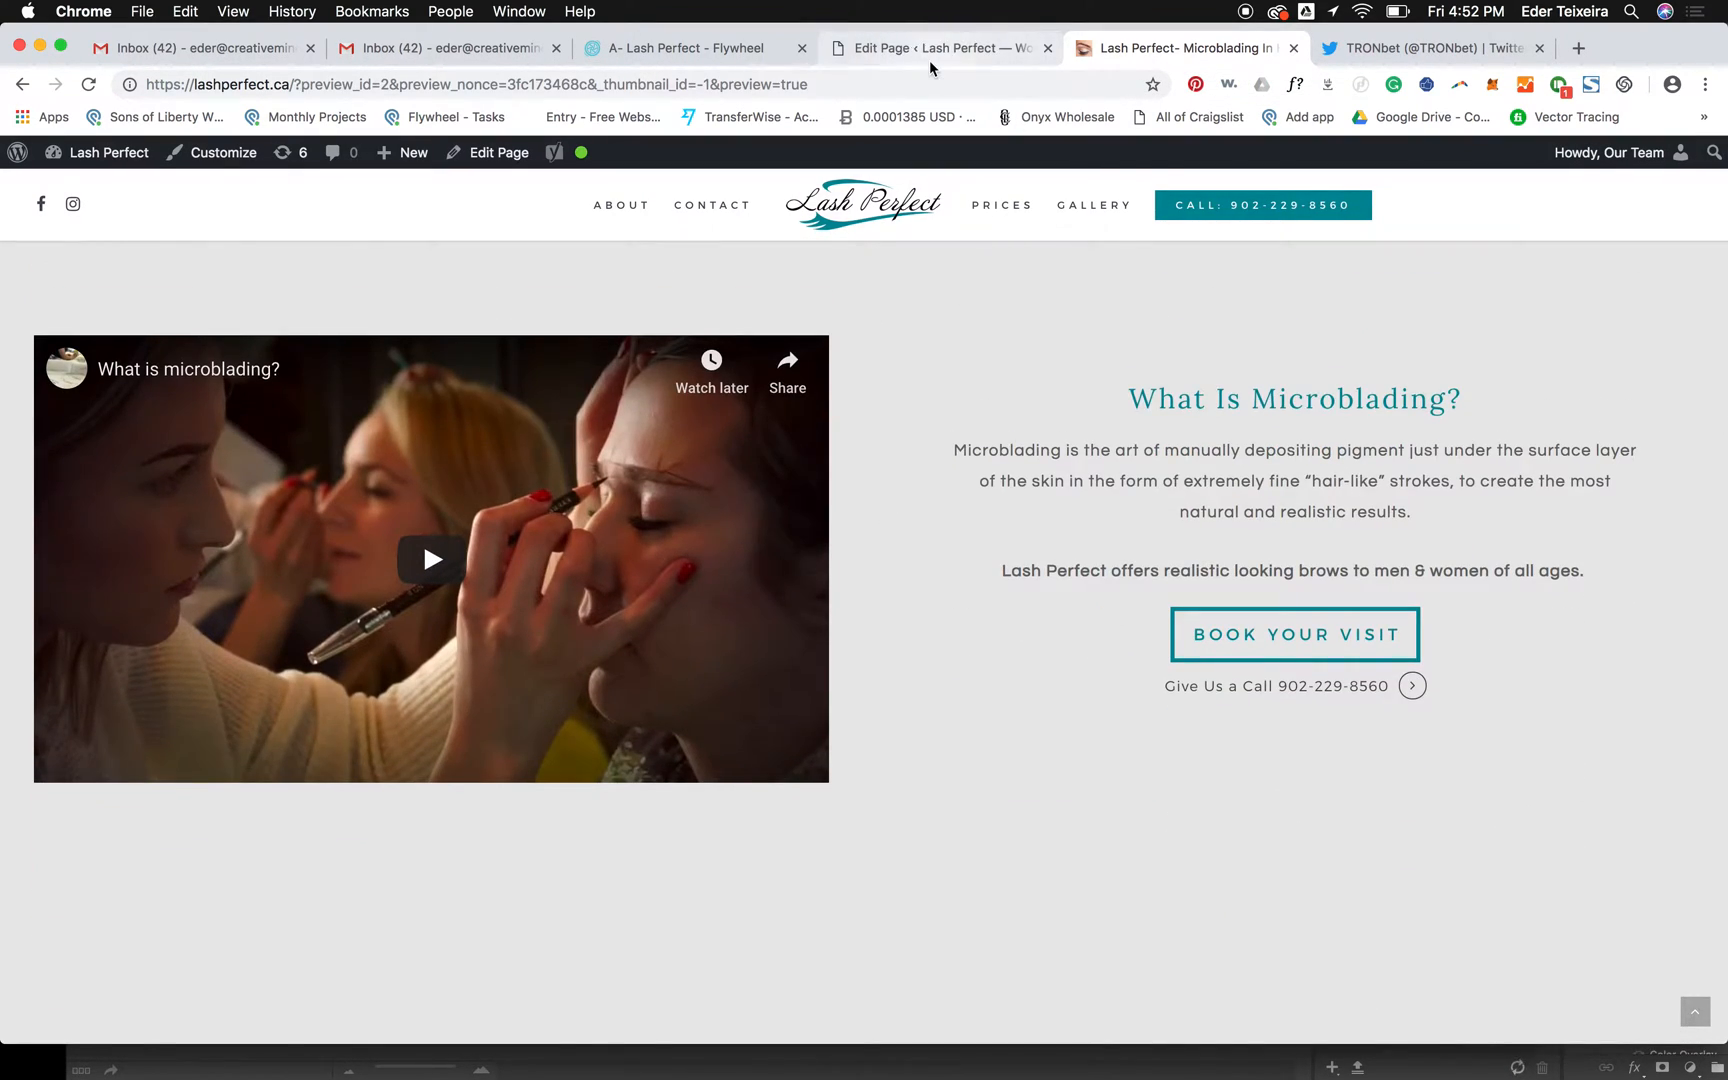
- Return to the page editor and change the upper microblading row to a single-column layout
left_click(932, 55)
scroll(738, 475, "down", 4)
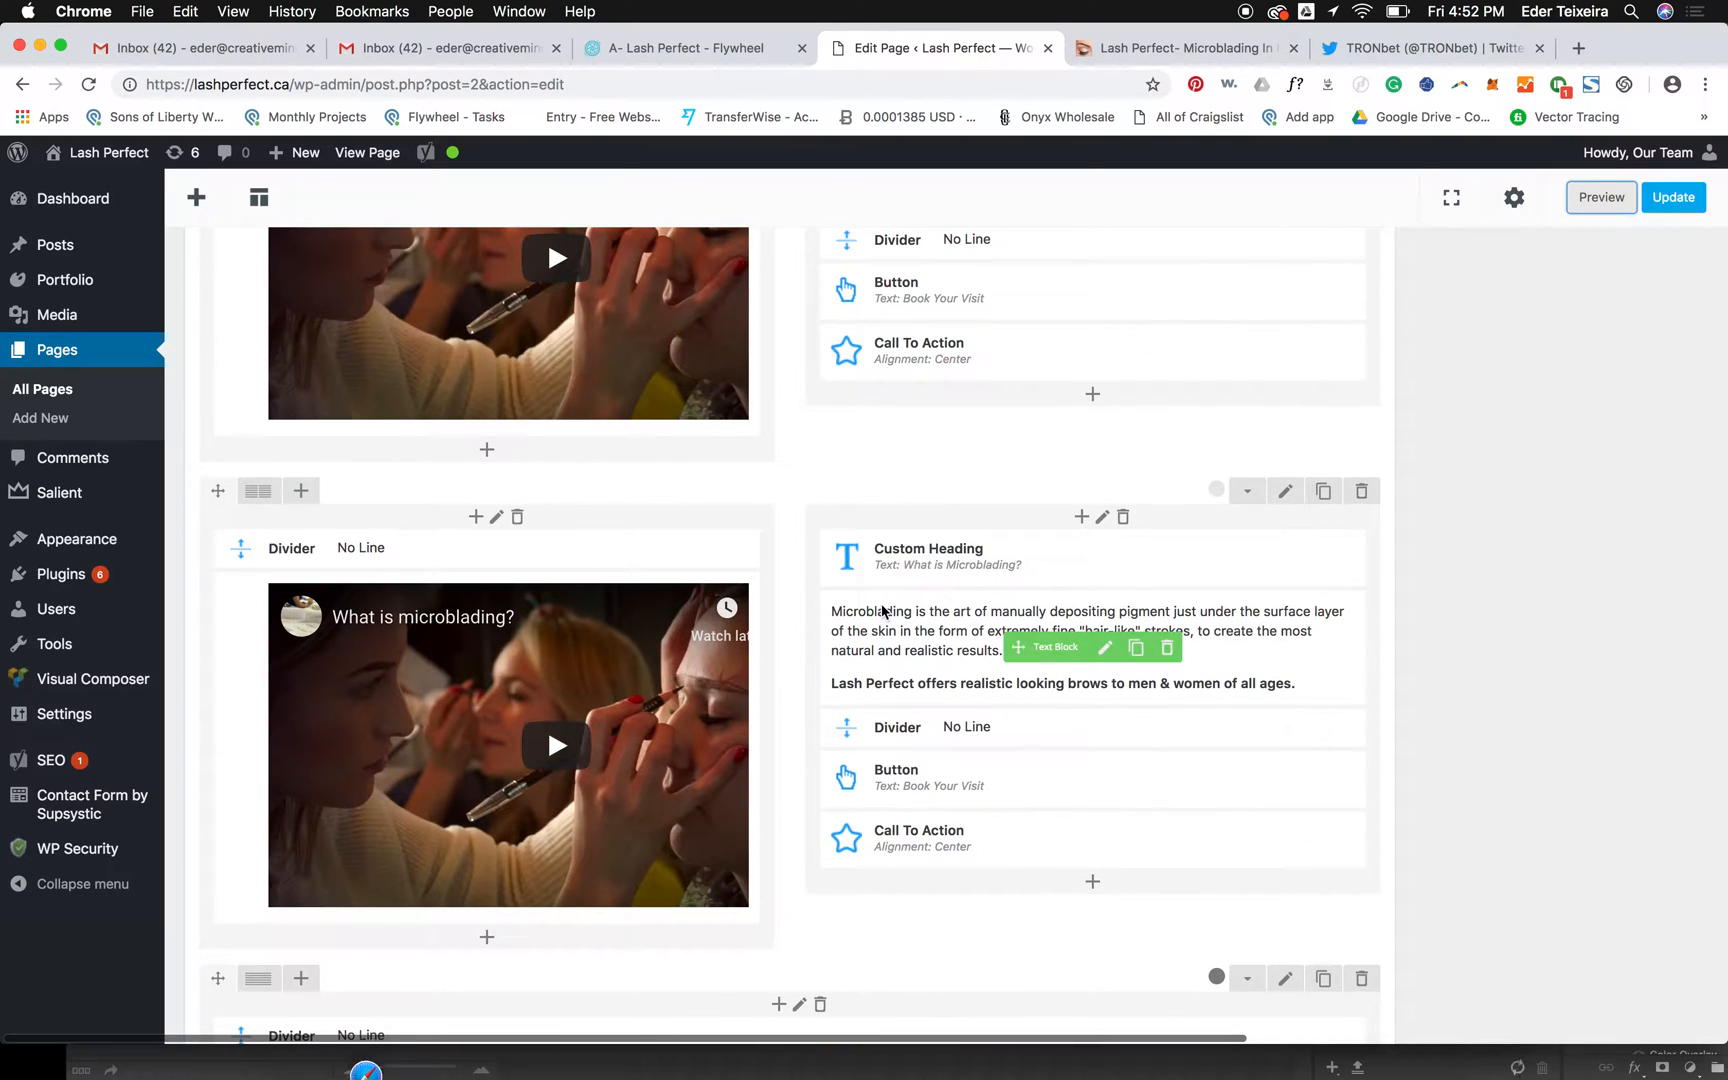
scroll(507, 662, "up", 4)
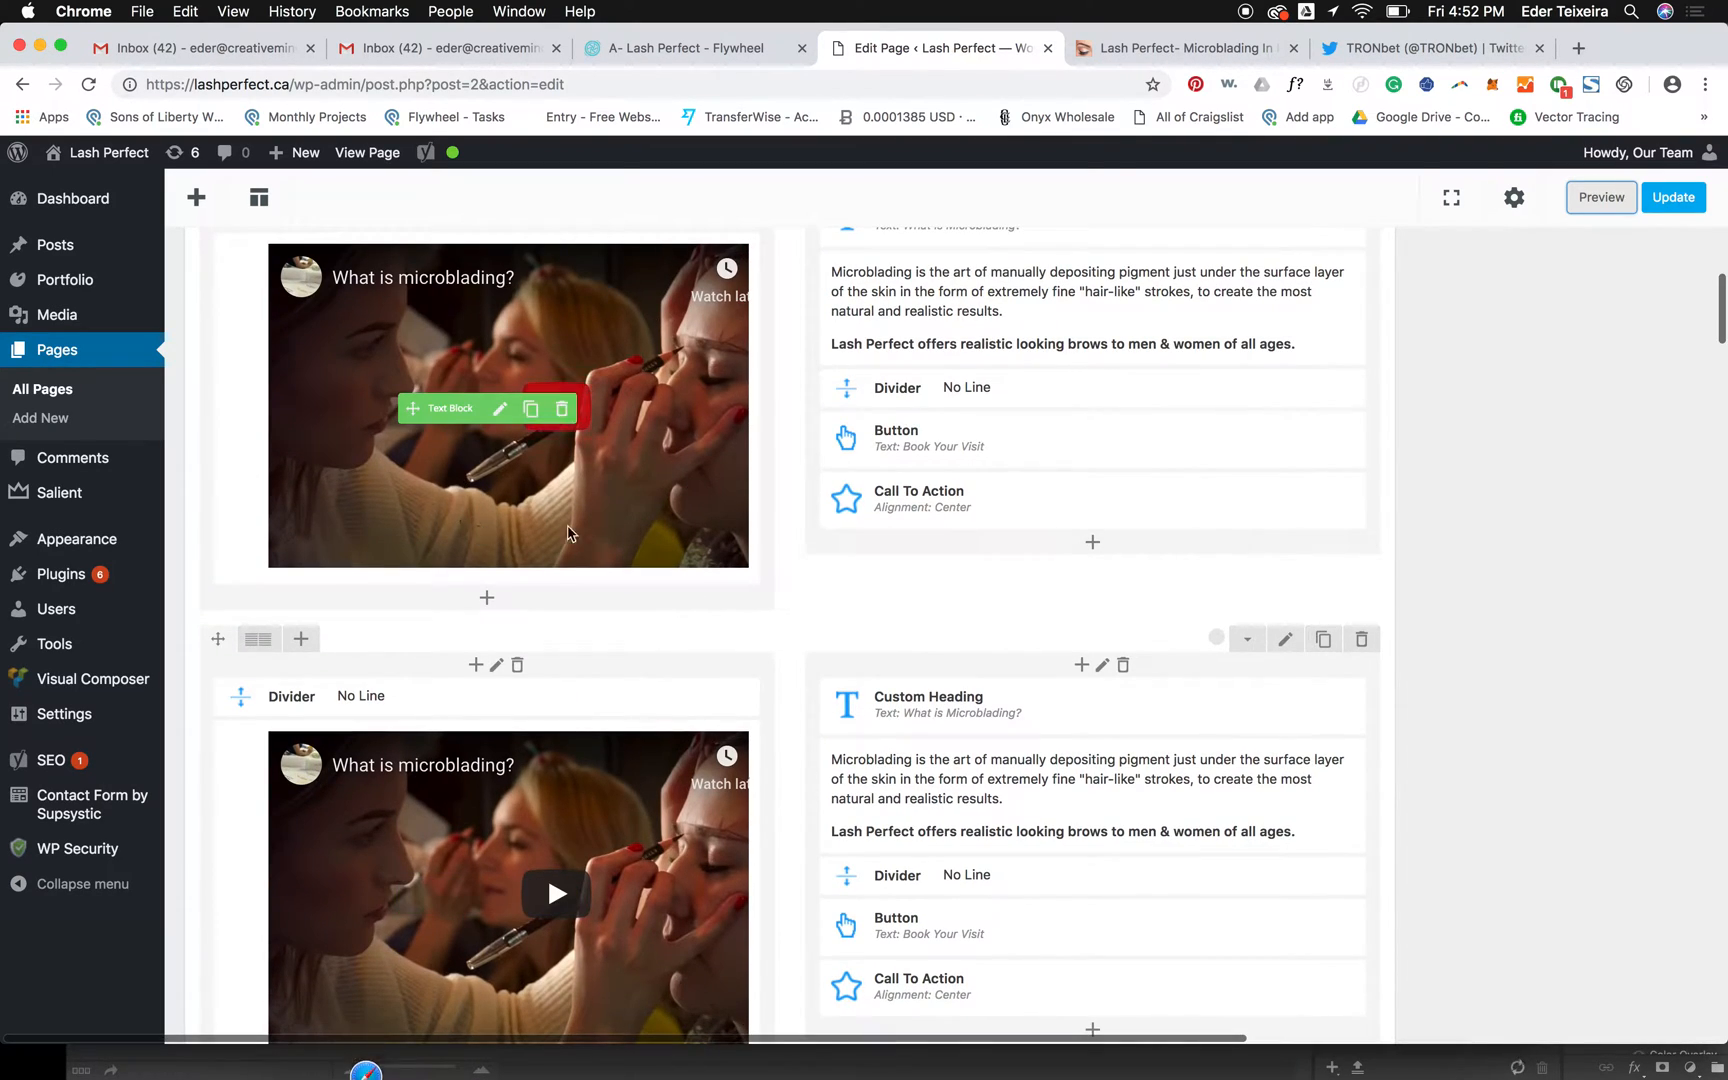
scroll(760, 680, "down", 3)
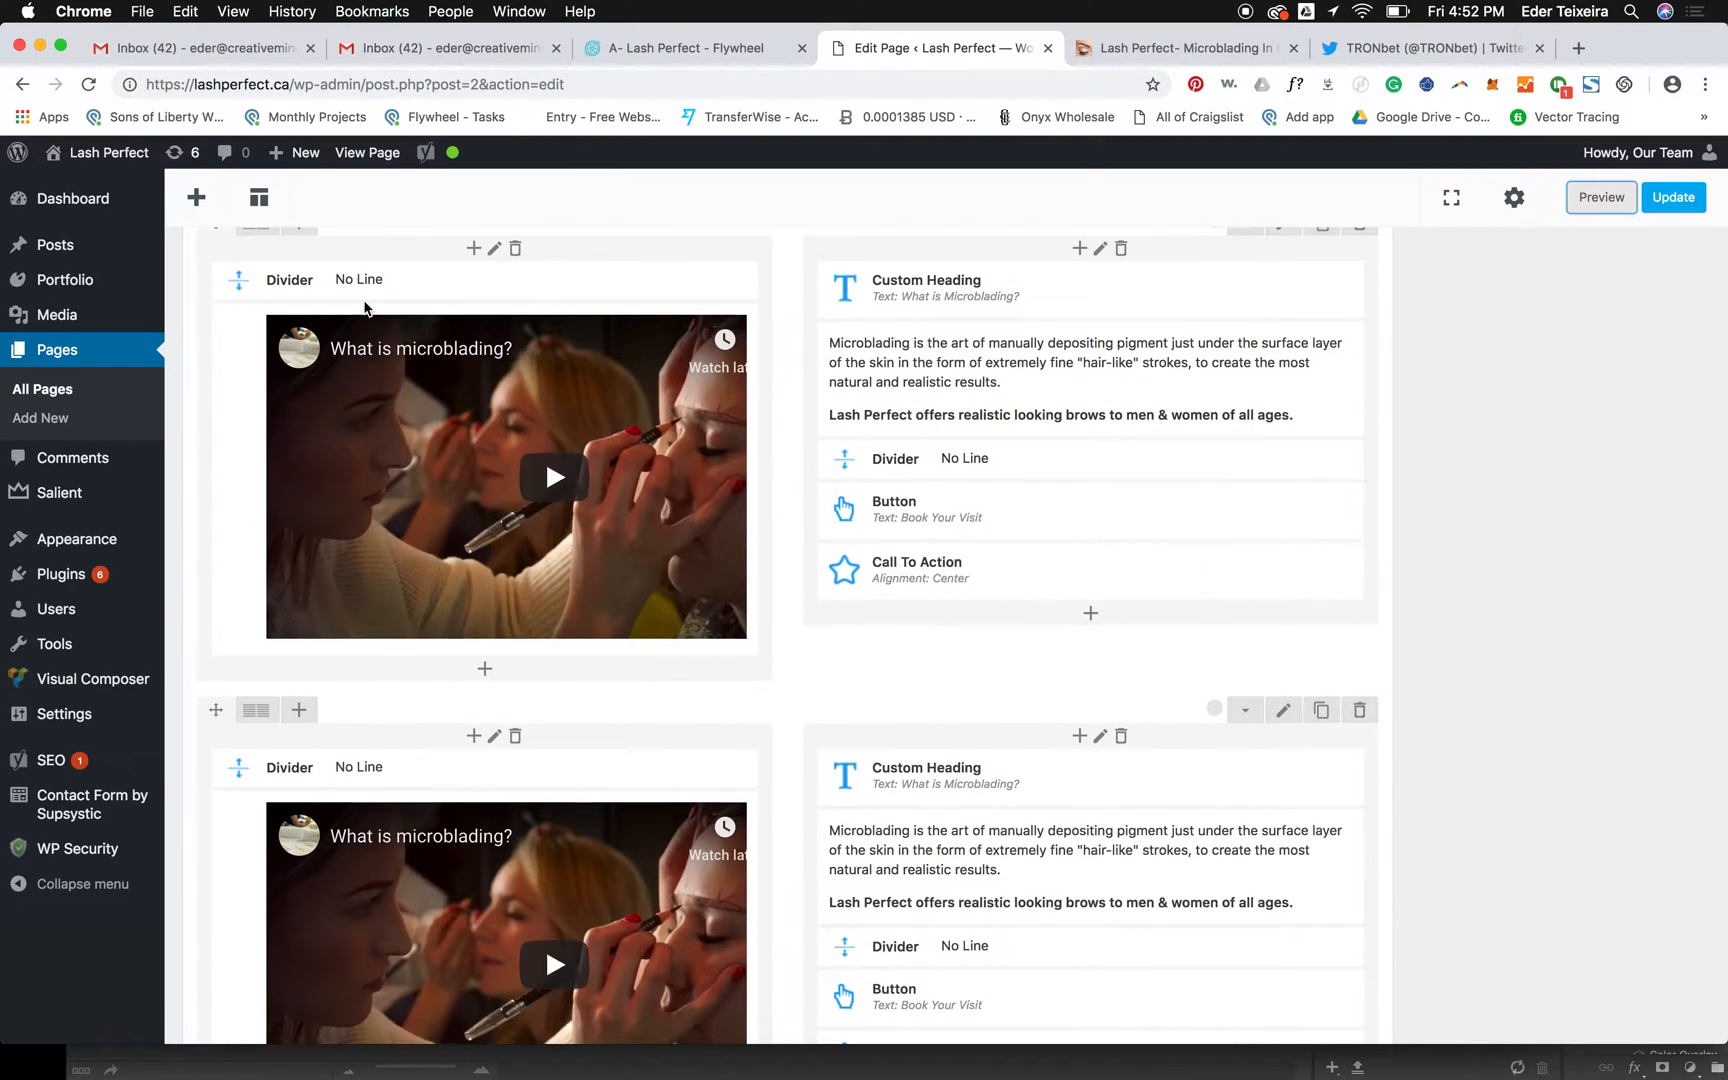
scroll(366, 305, "up", 3)
mouse_move(240, 383)
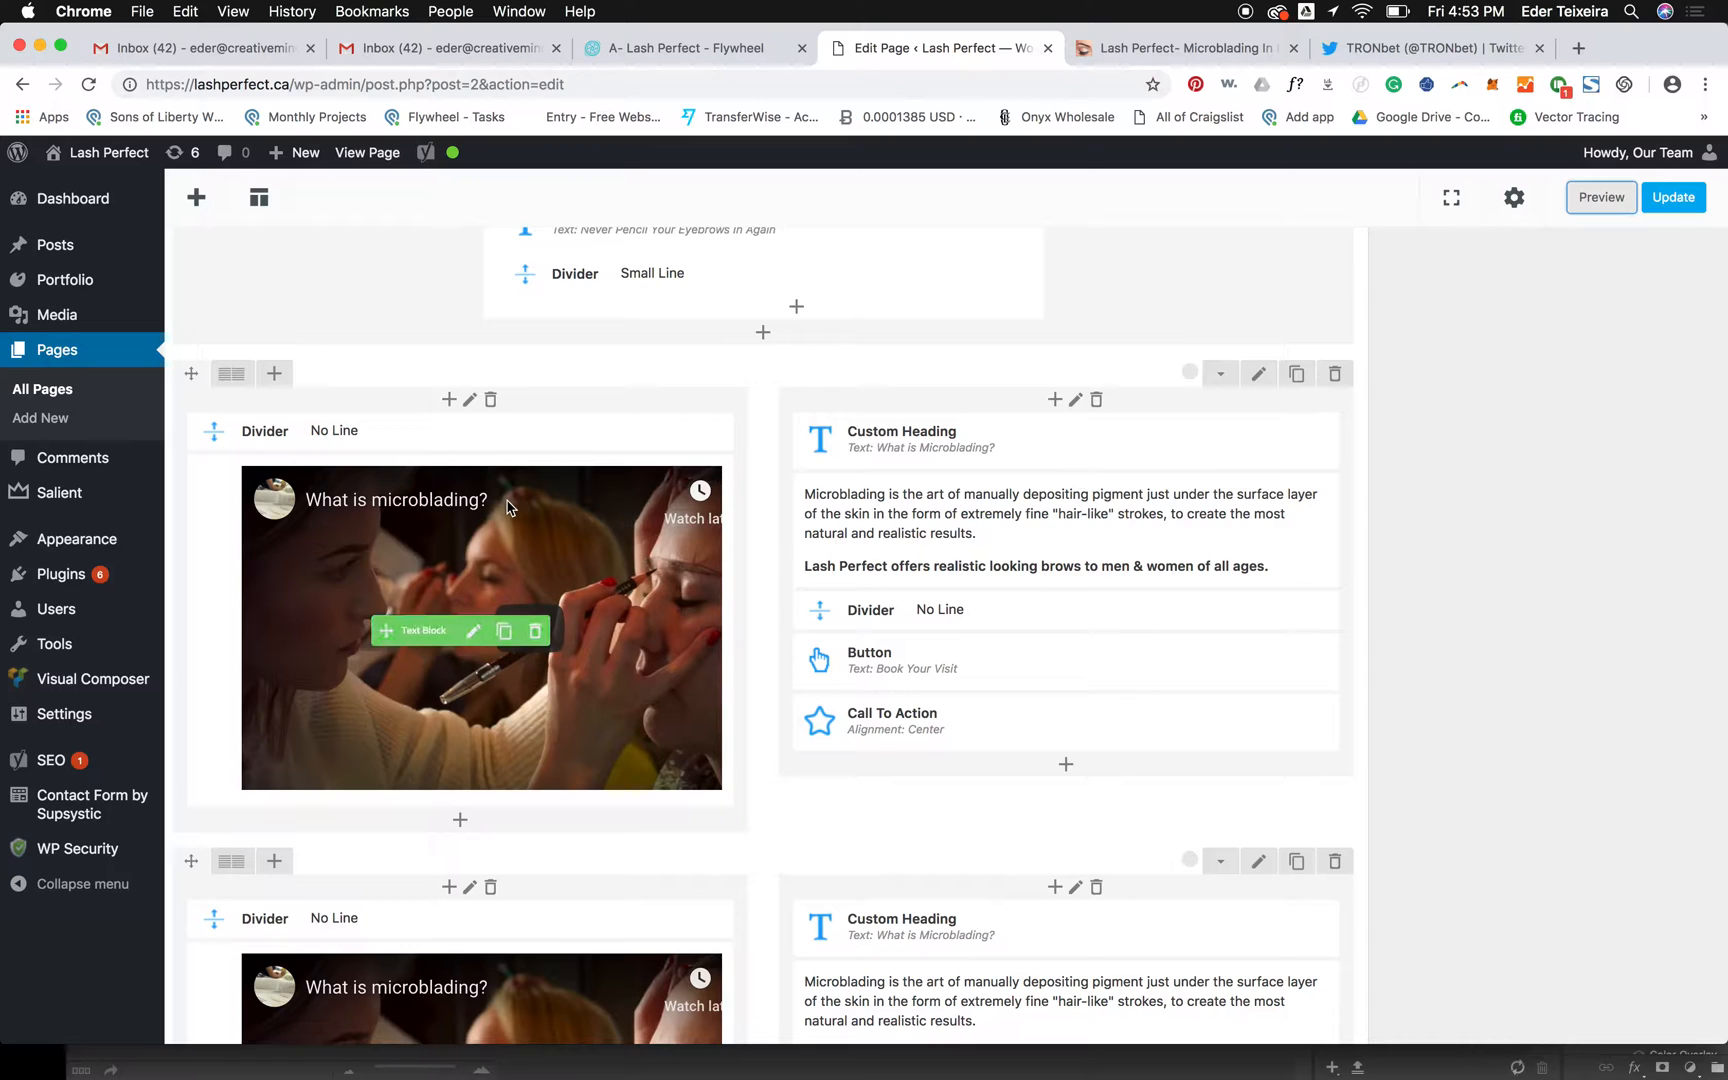
left_click(231, 374)
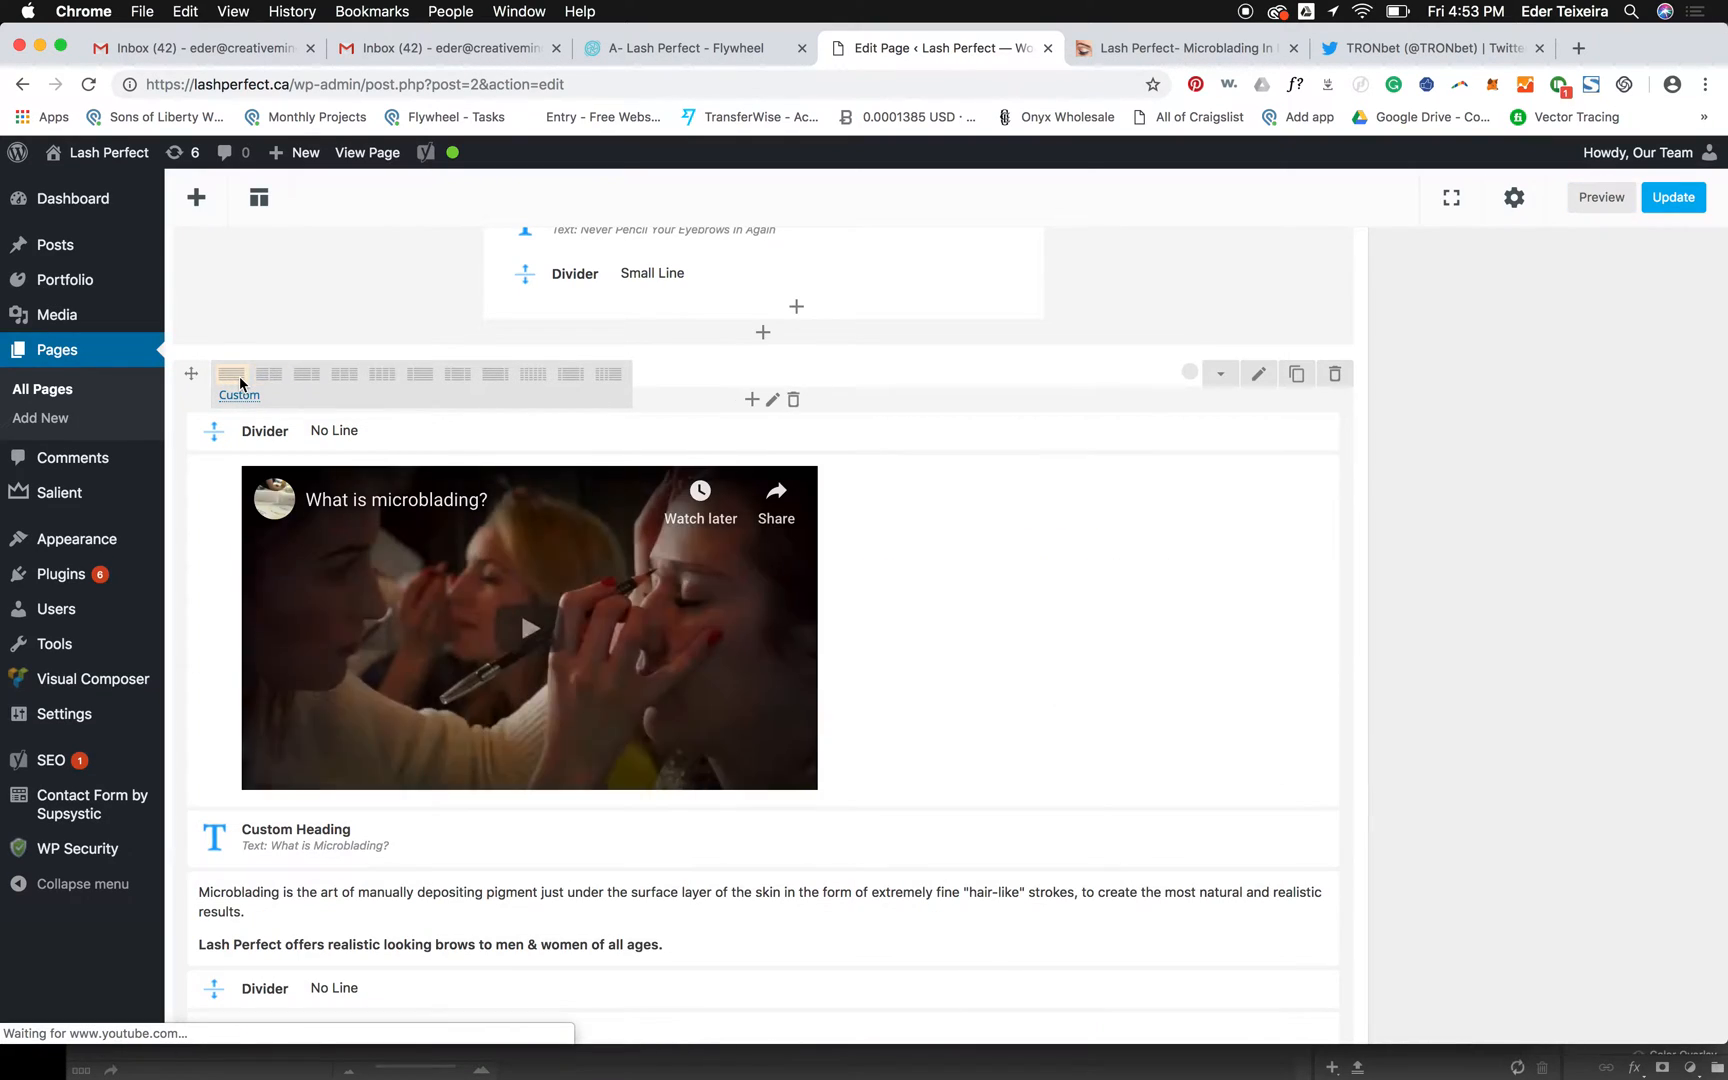
- Preview the page to compare the single-column microblading section with the two-column copy below it
left_click(1605, 199)
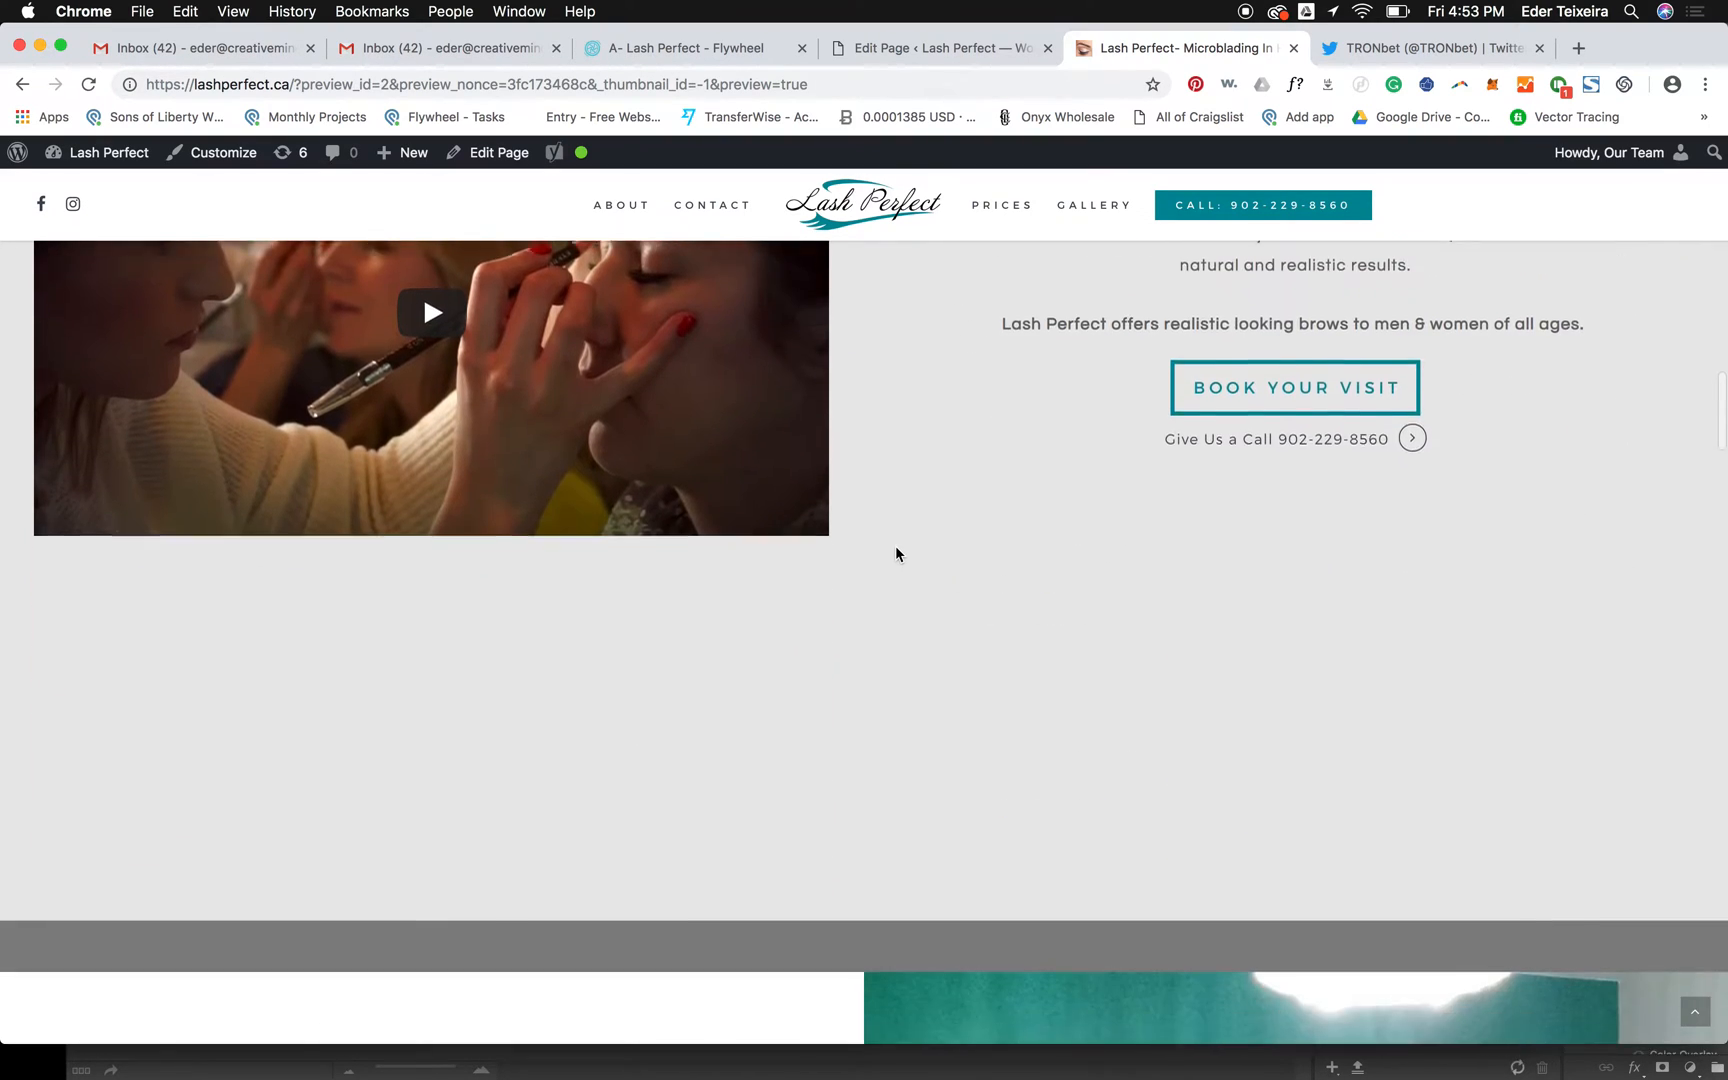
scroll(896, 547, "up", 3)
scroll(925, 386, "down", 10)
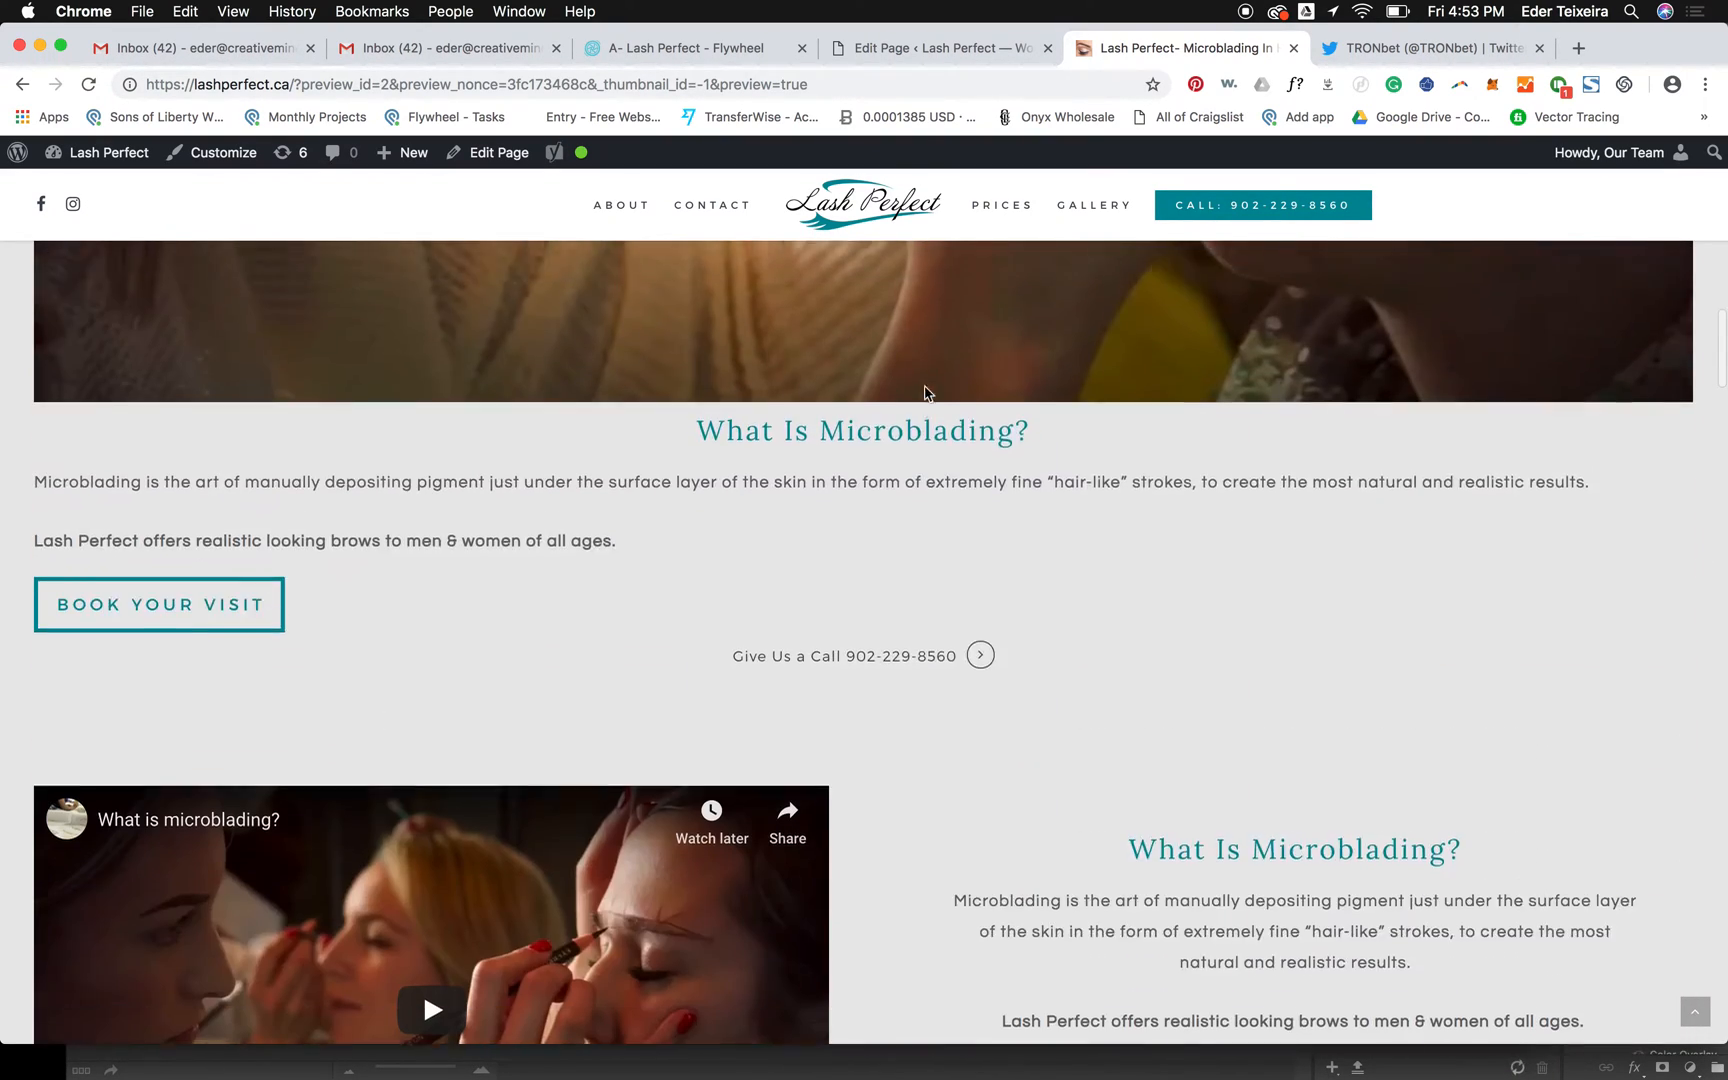
- Change the upper microblading row to two equal columns, move everything below the video into the second column, and preview the page
left_click(980, 48)
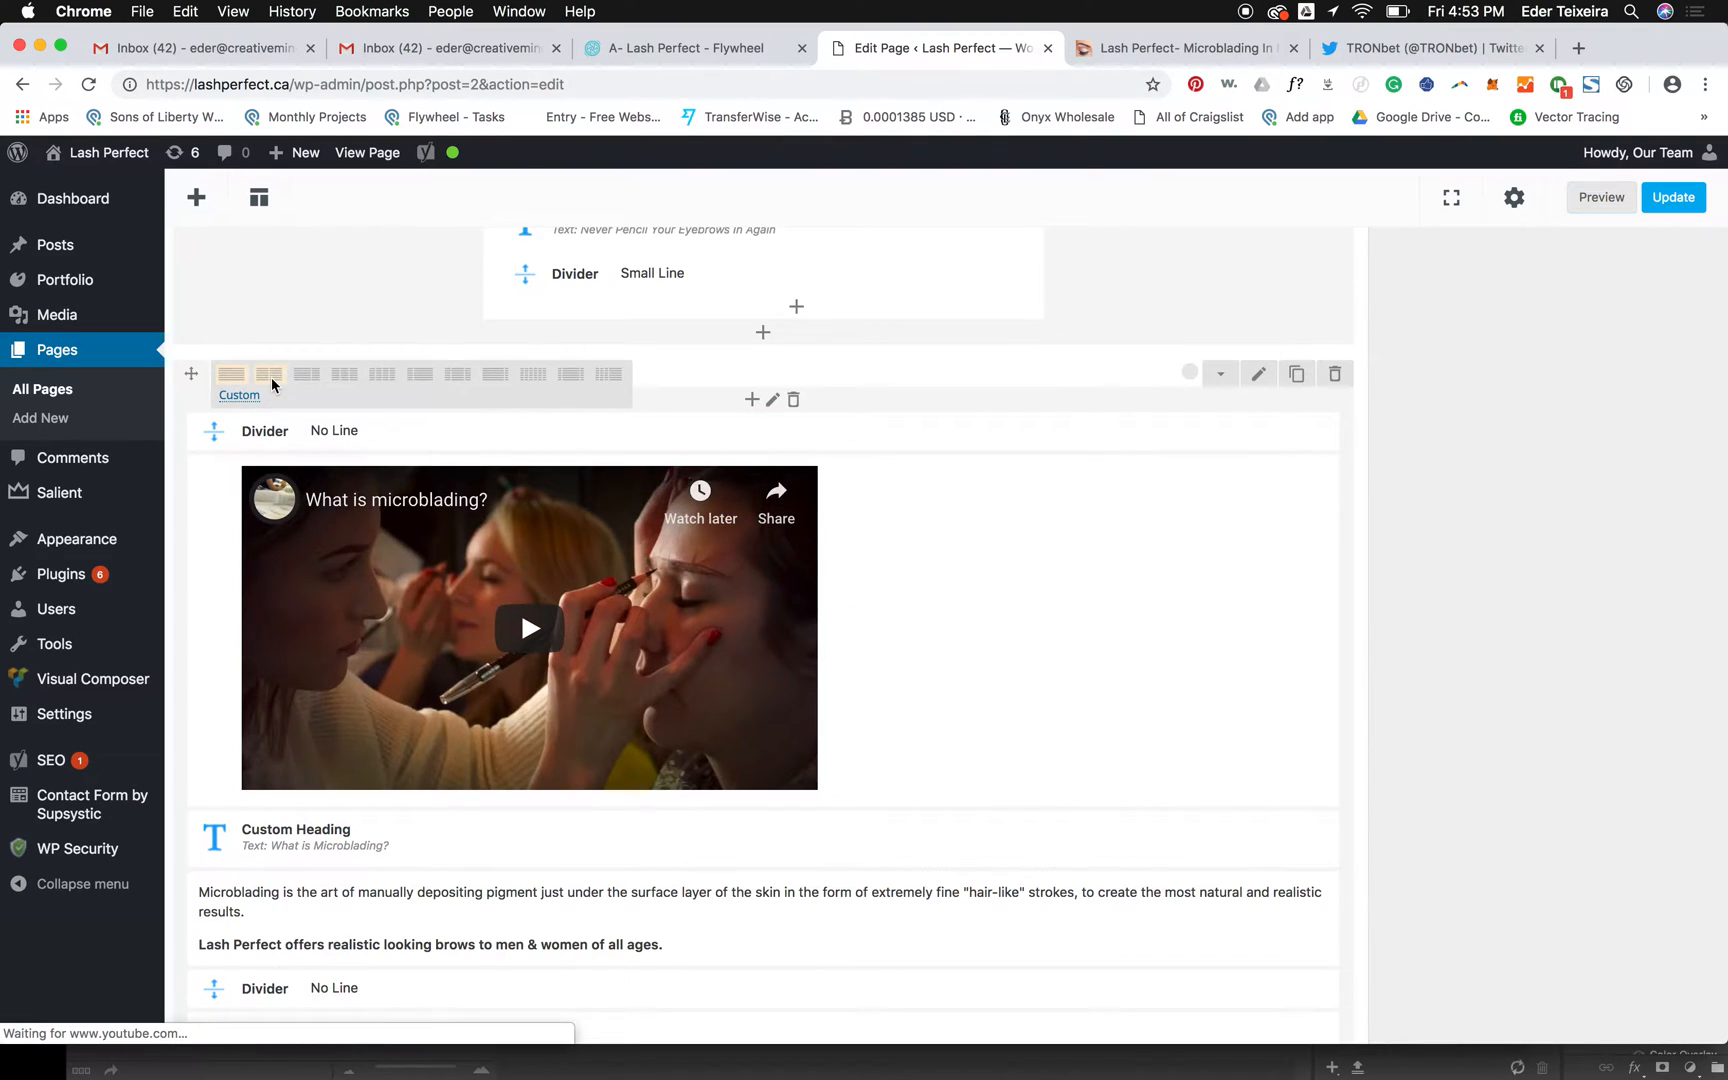
left_click(269, 375)
left_click_drag(371, 838, 666, 650)
left_click_drag(898, 455, 817, 558)
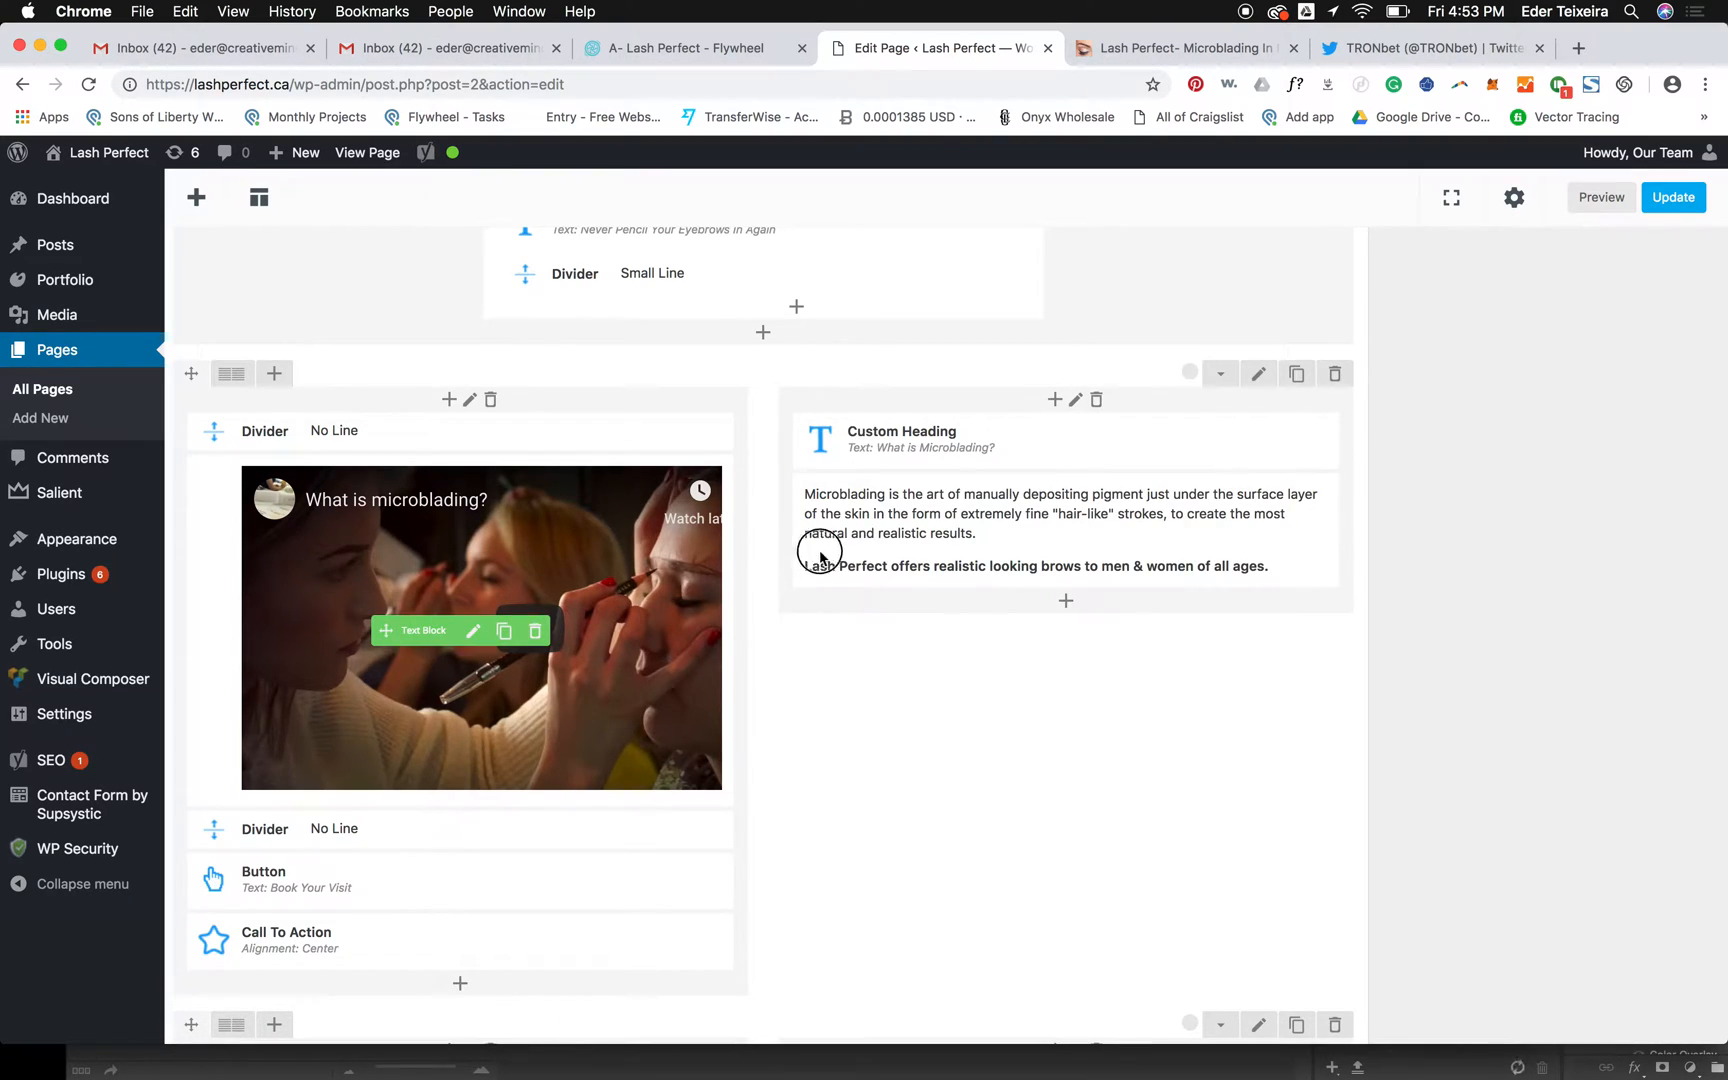
left_click_drag(393, 829, 838, 647)
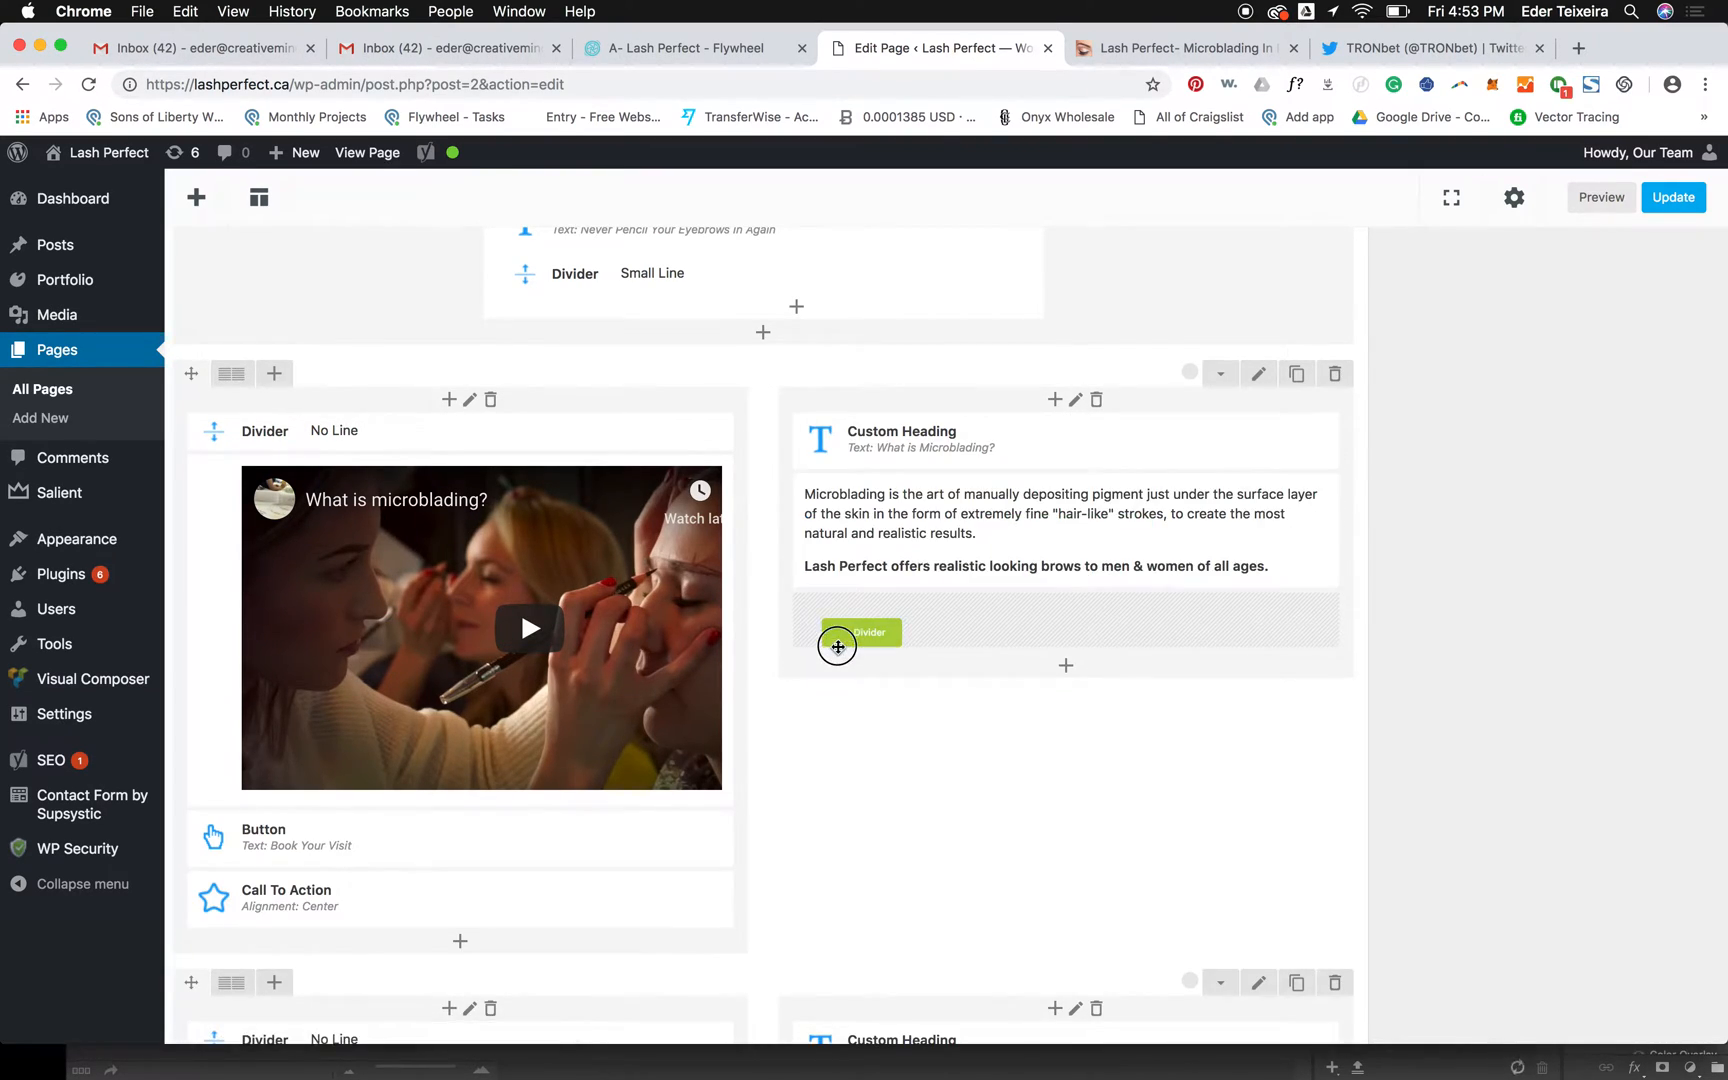
left_click_drag(450, 779, 418, 822)
left_click_drag(240, 835, 859, 742)
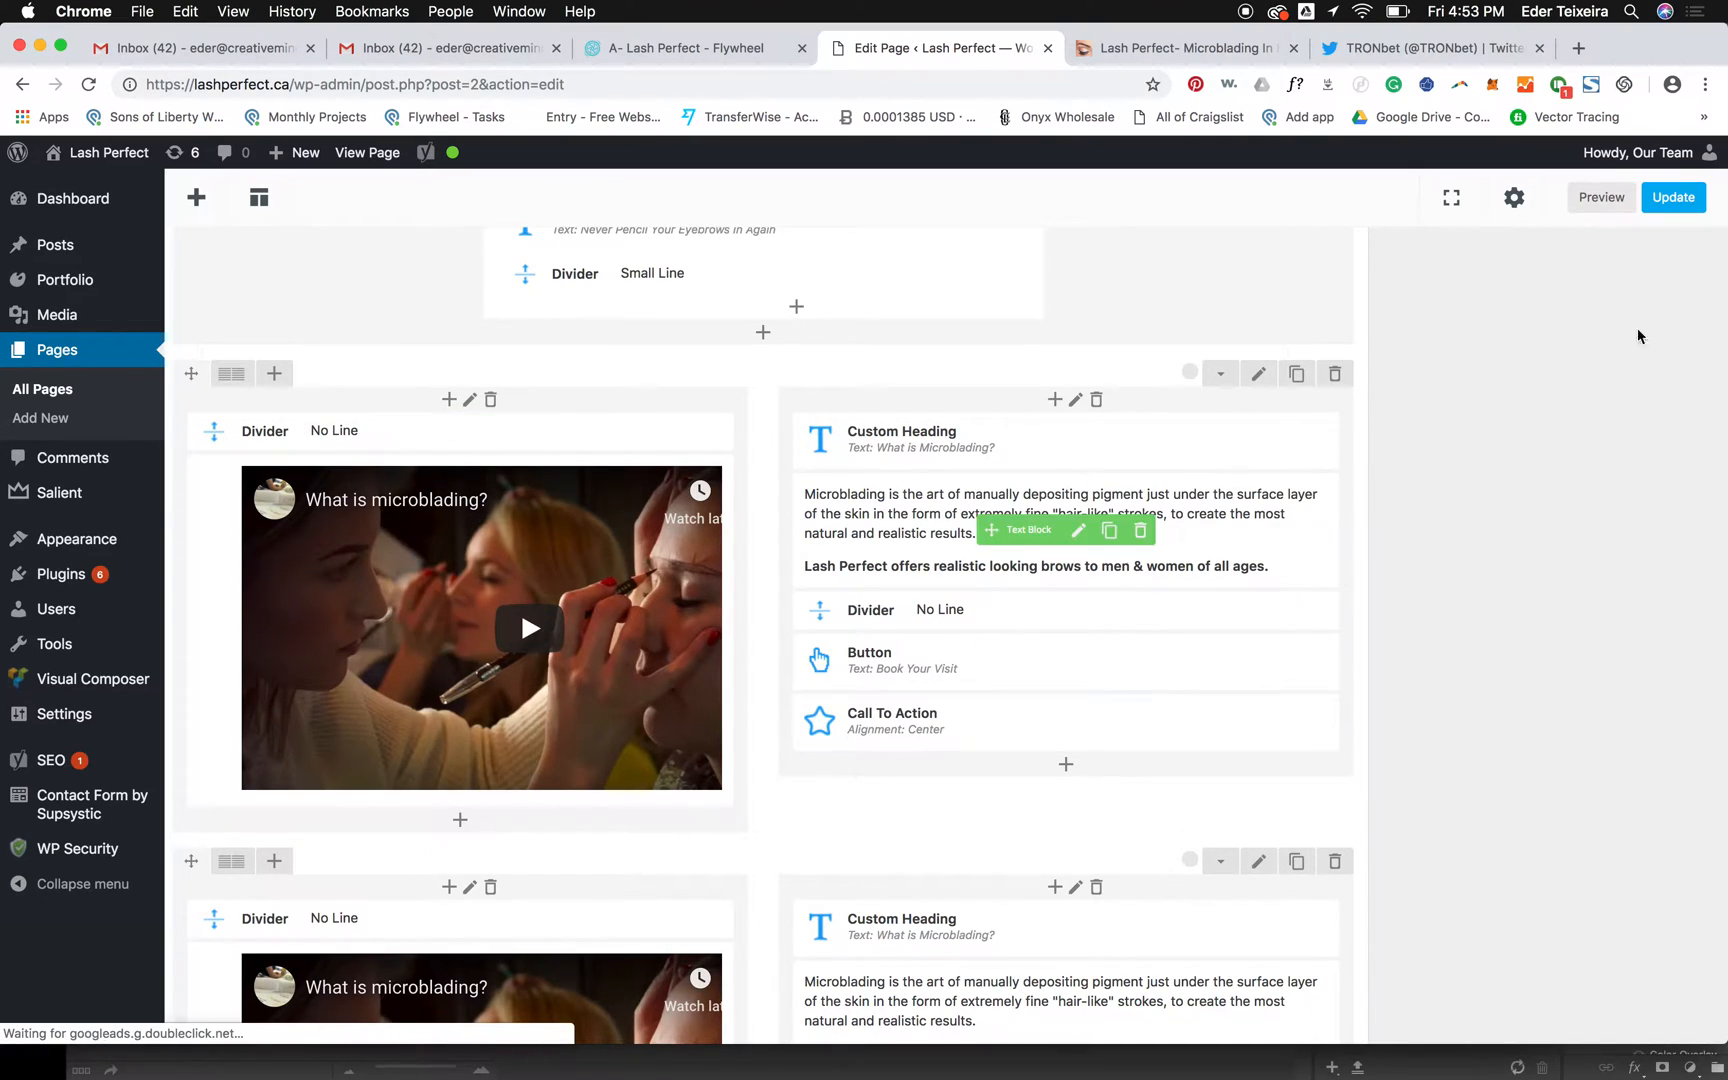
left_click(1603, 205)
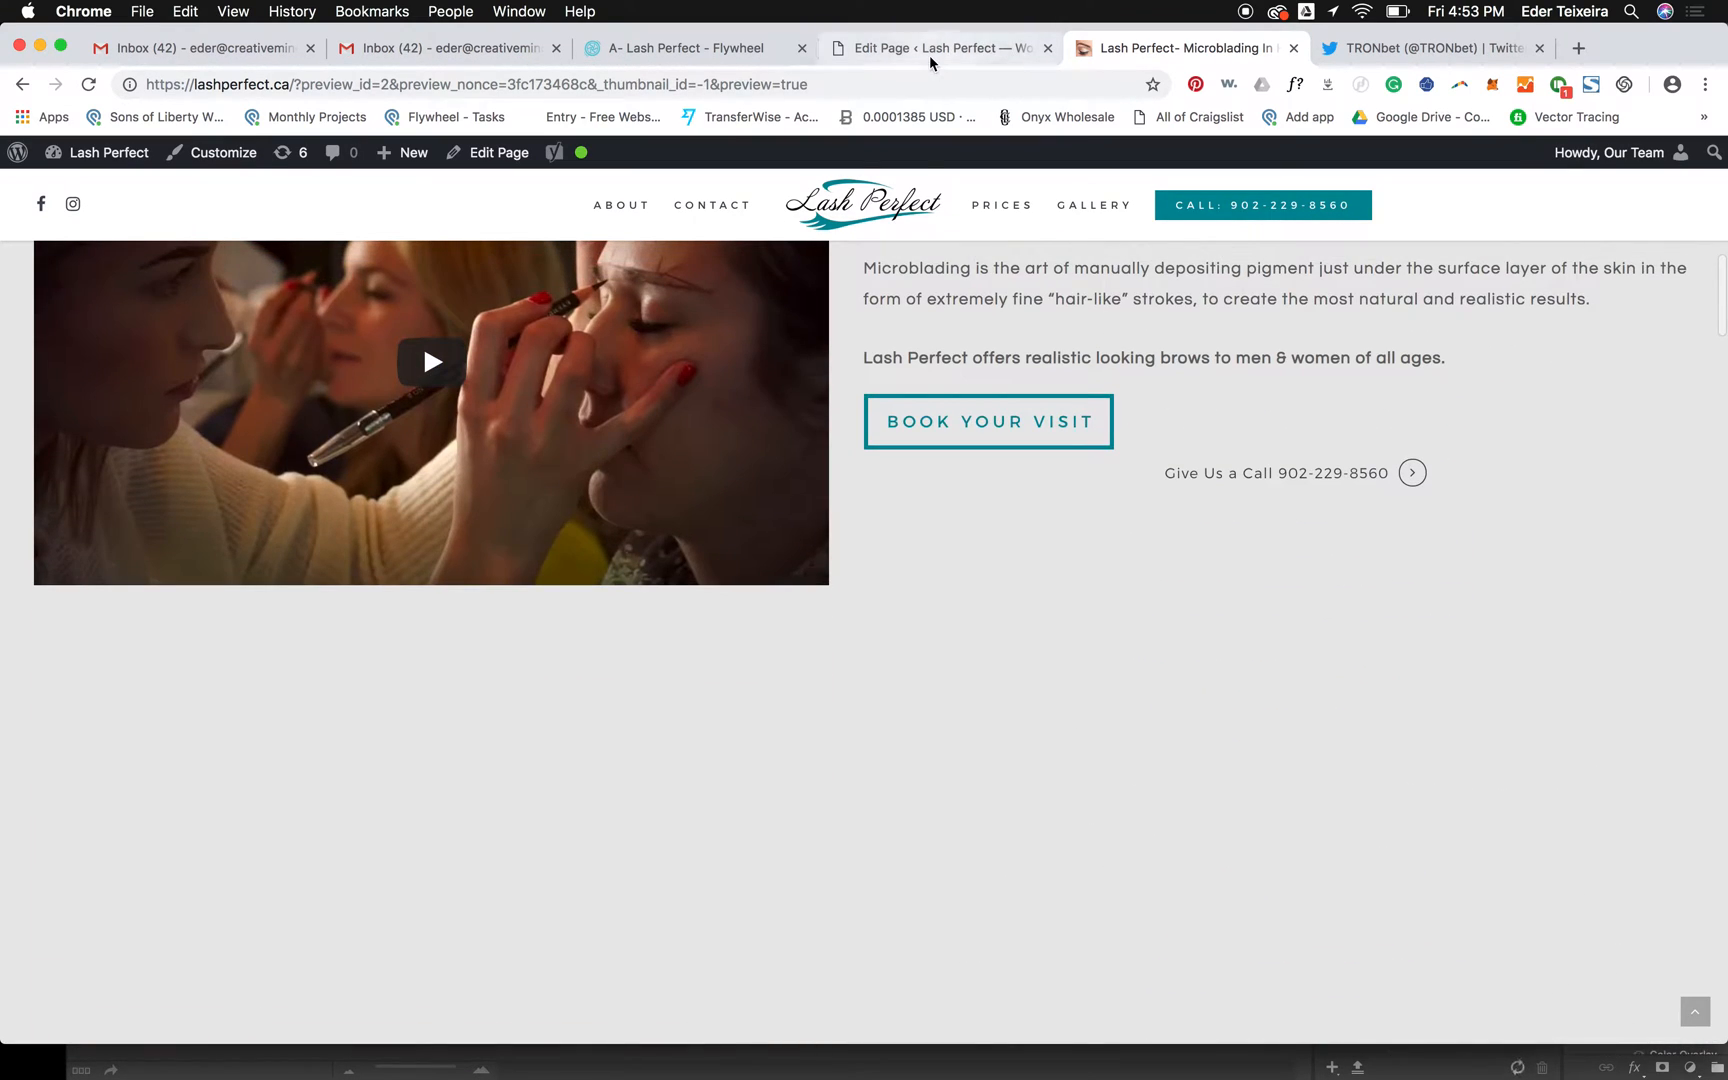
- Swap the two columns of the upper microblading row so the video comes second, and preview the section
left_click(929, 58)
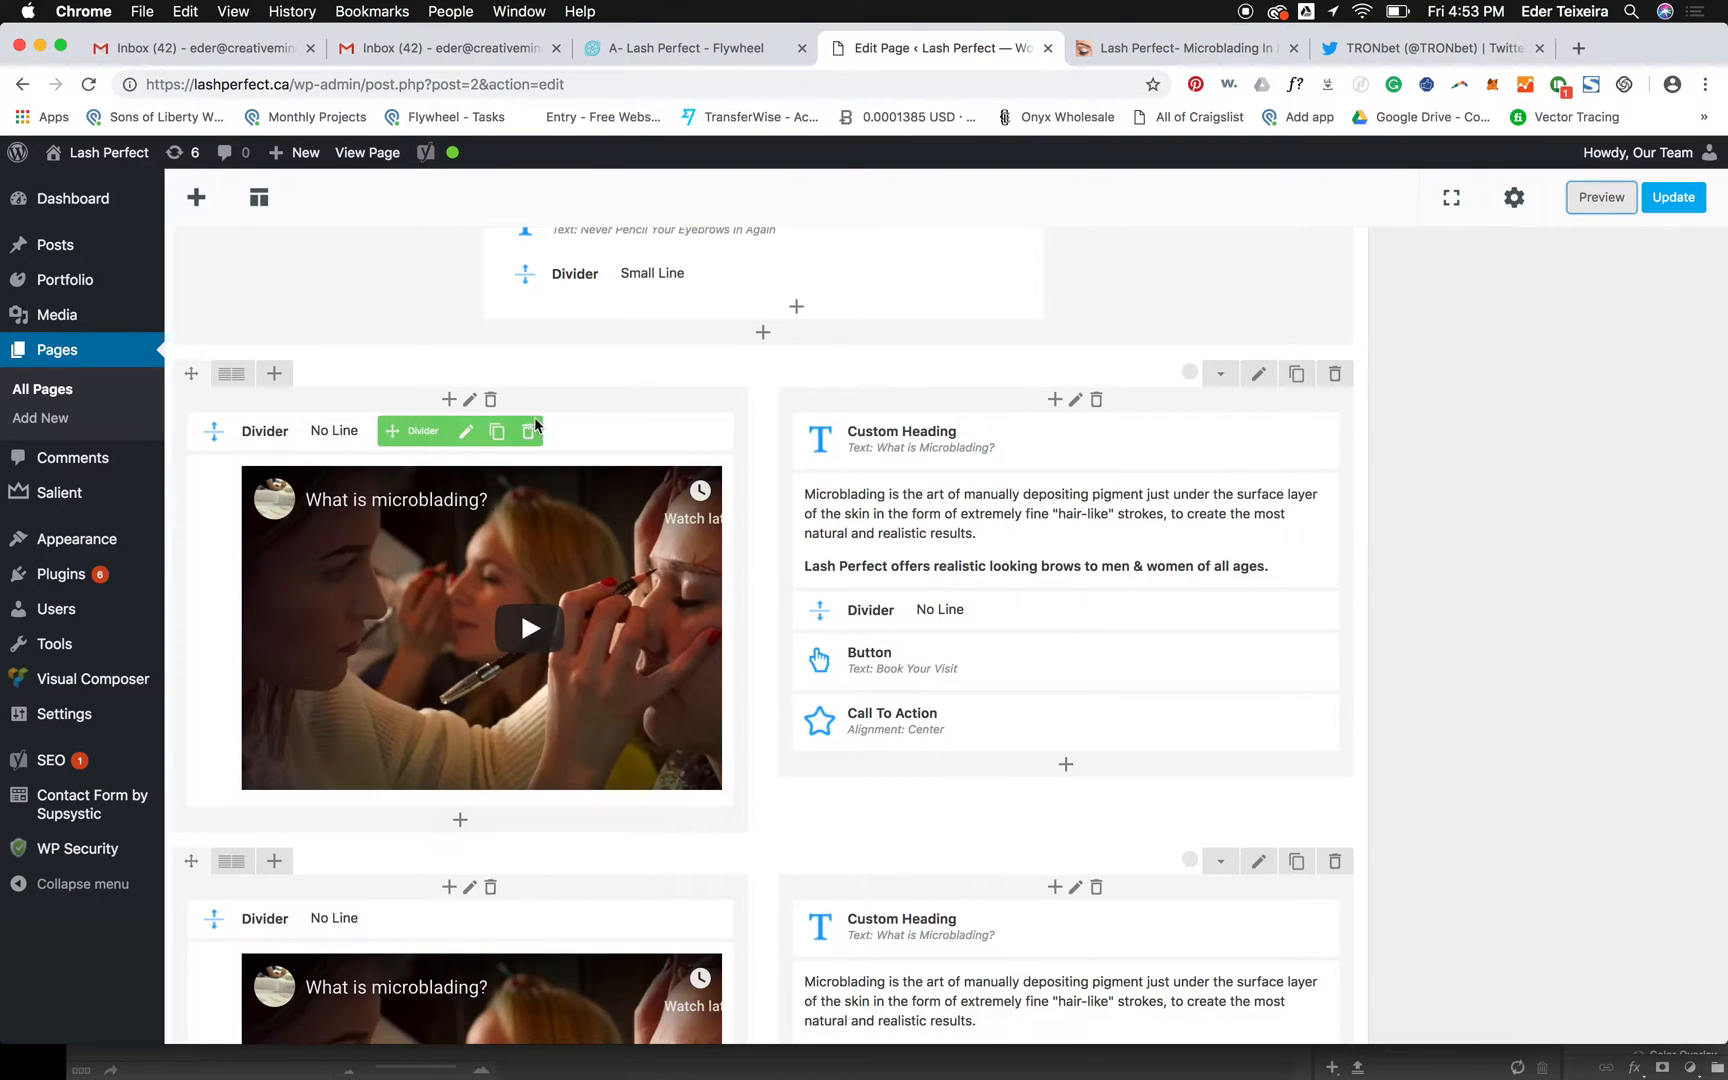
left_click_drag(918, 400, 917, 400)
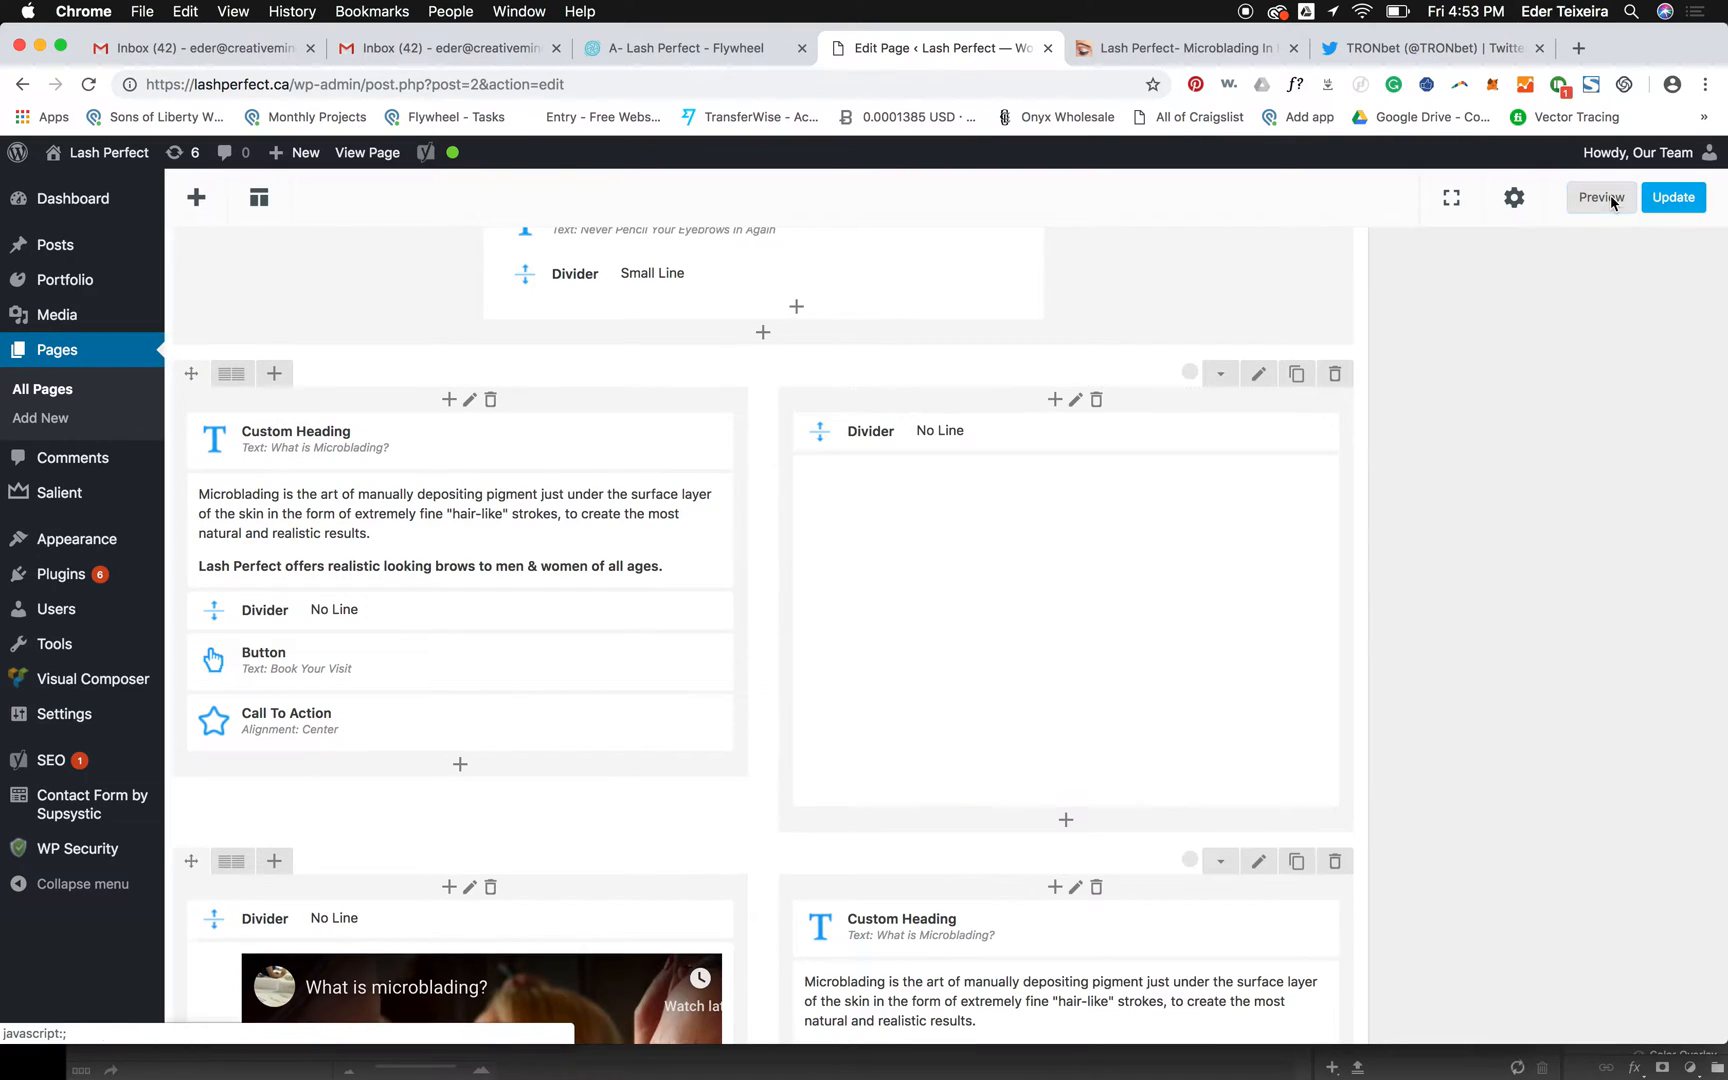
left_click(1611, 197)
left_click(1141, 49)
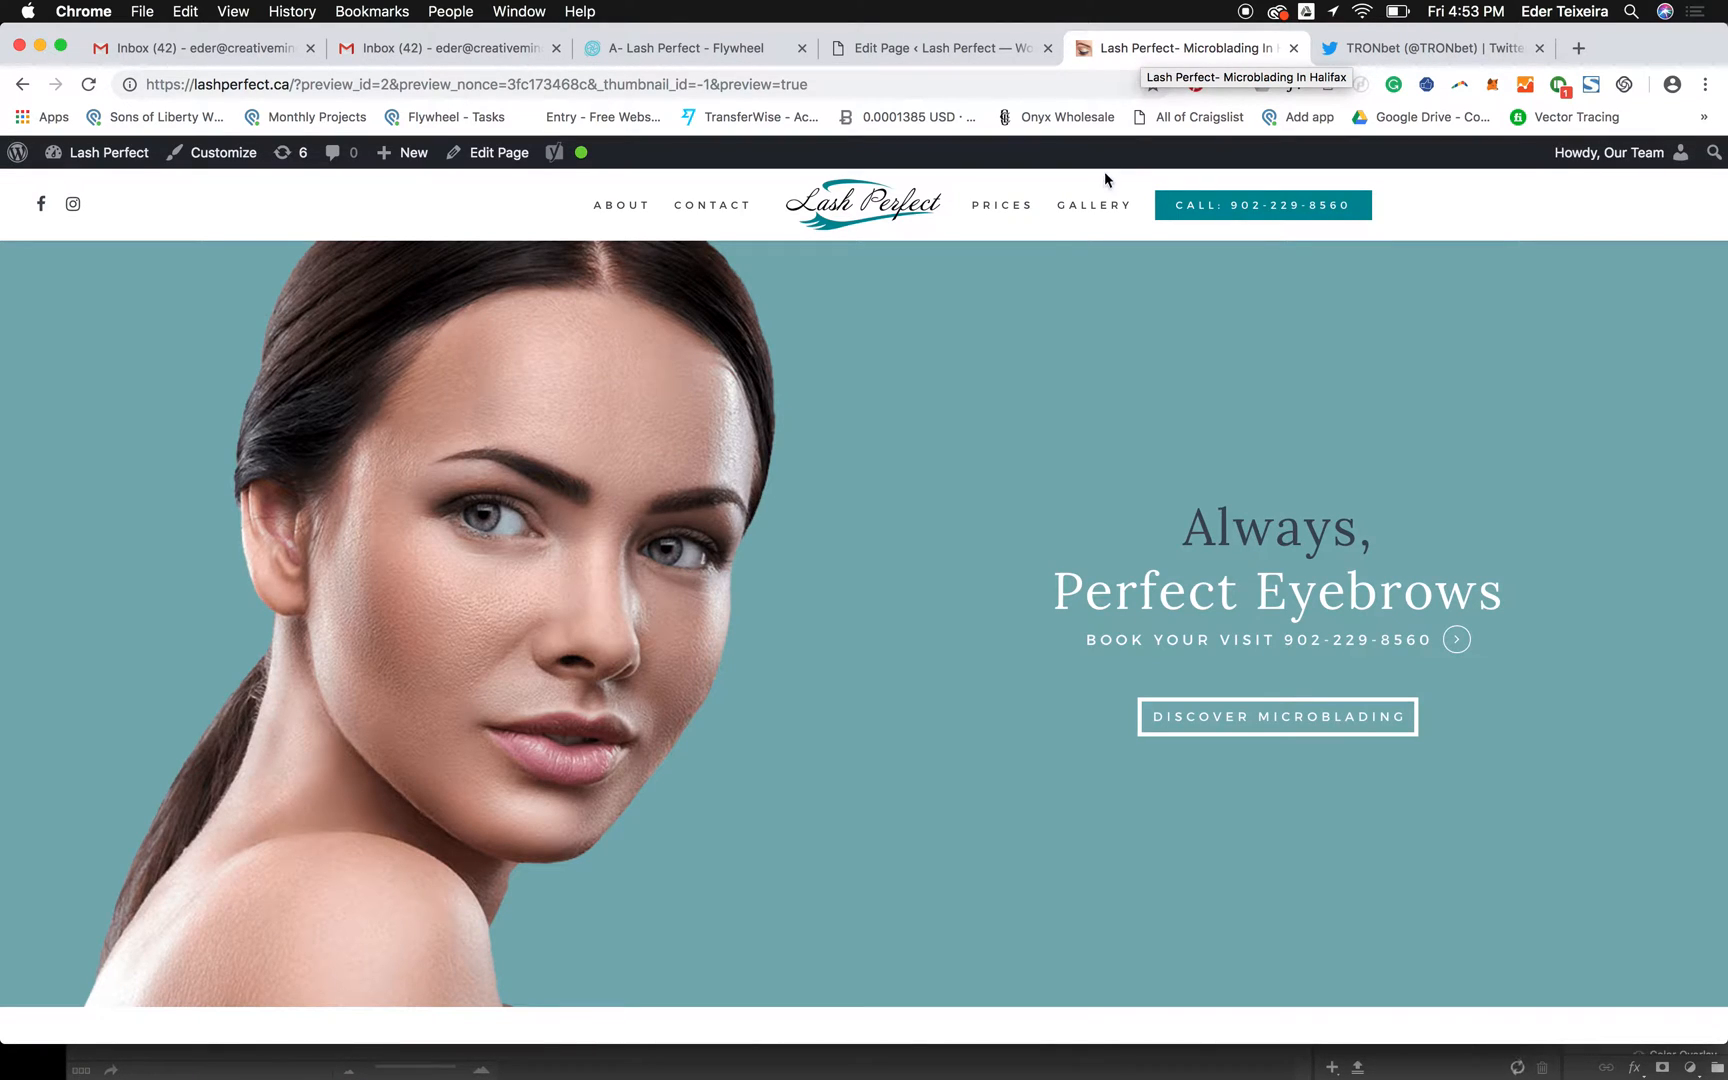
scroll(980, 376, "down", 15)
scroll(980, 376, "down", 15)
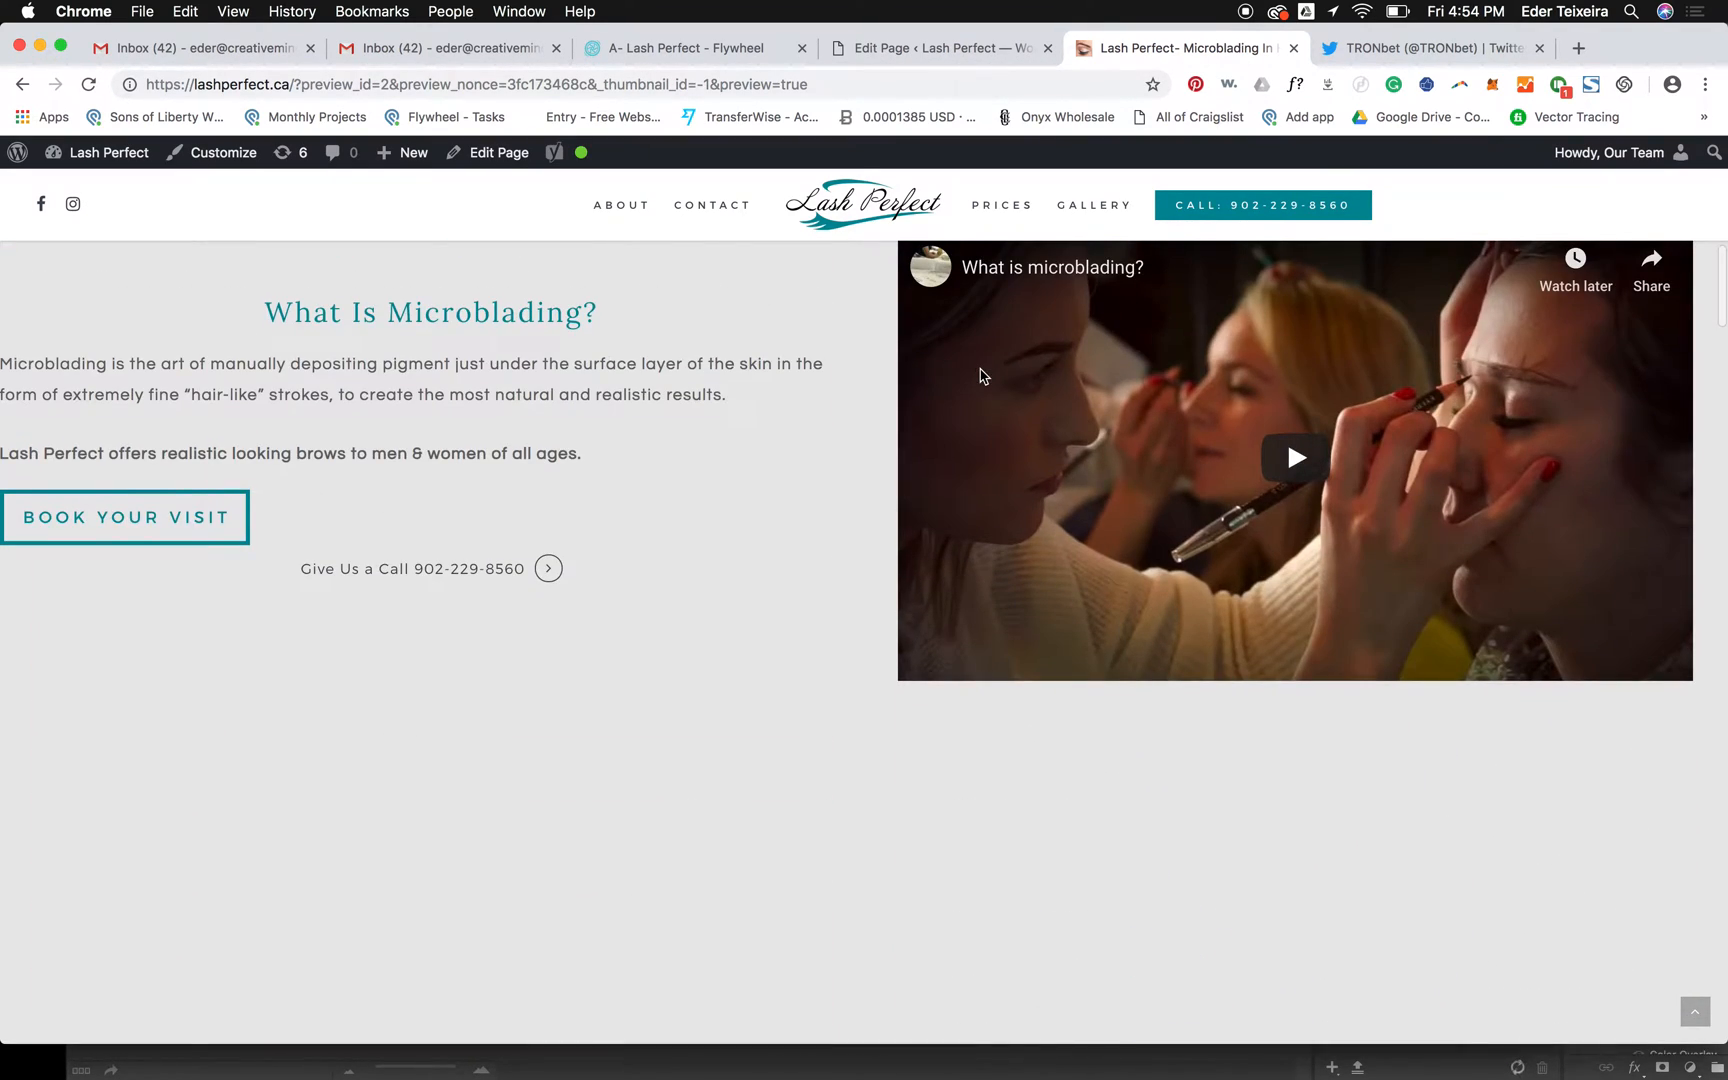
scroll(940, 500, "down", 5)
- Return to the page editor and review the upper microblading row's general settings, closing them without changes
left_click(912, 50)
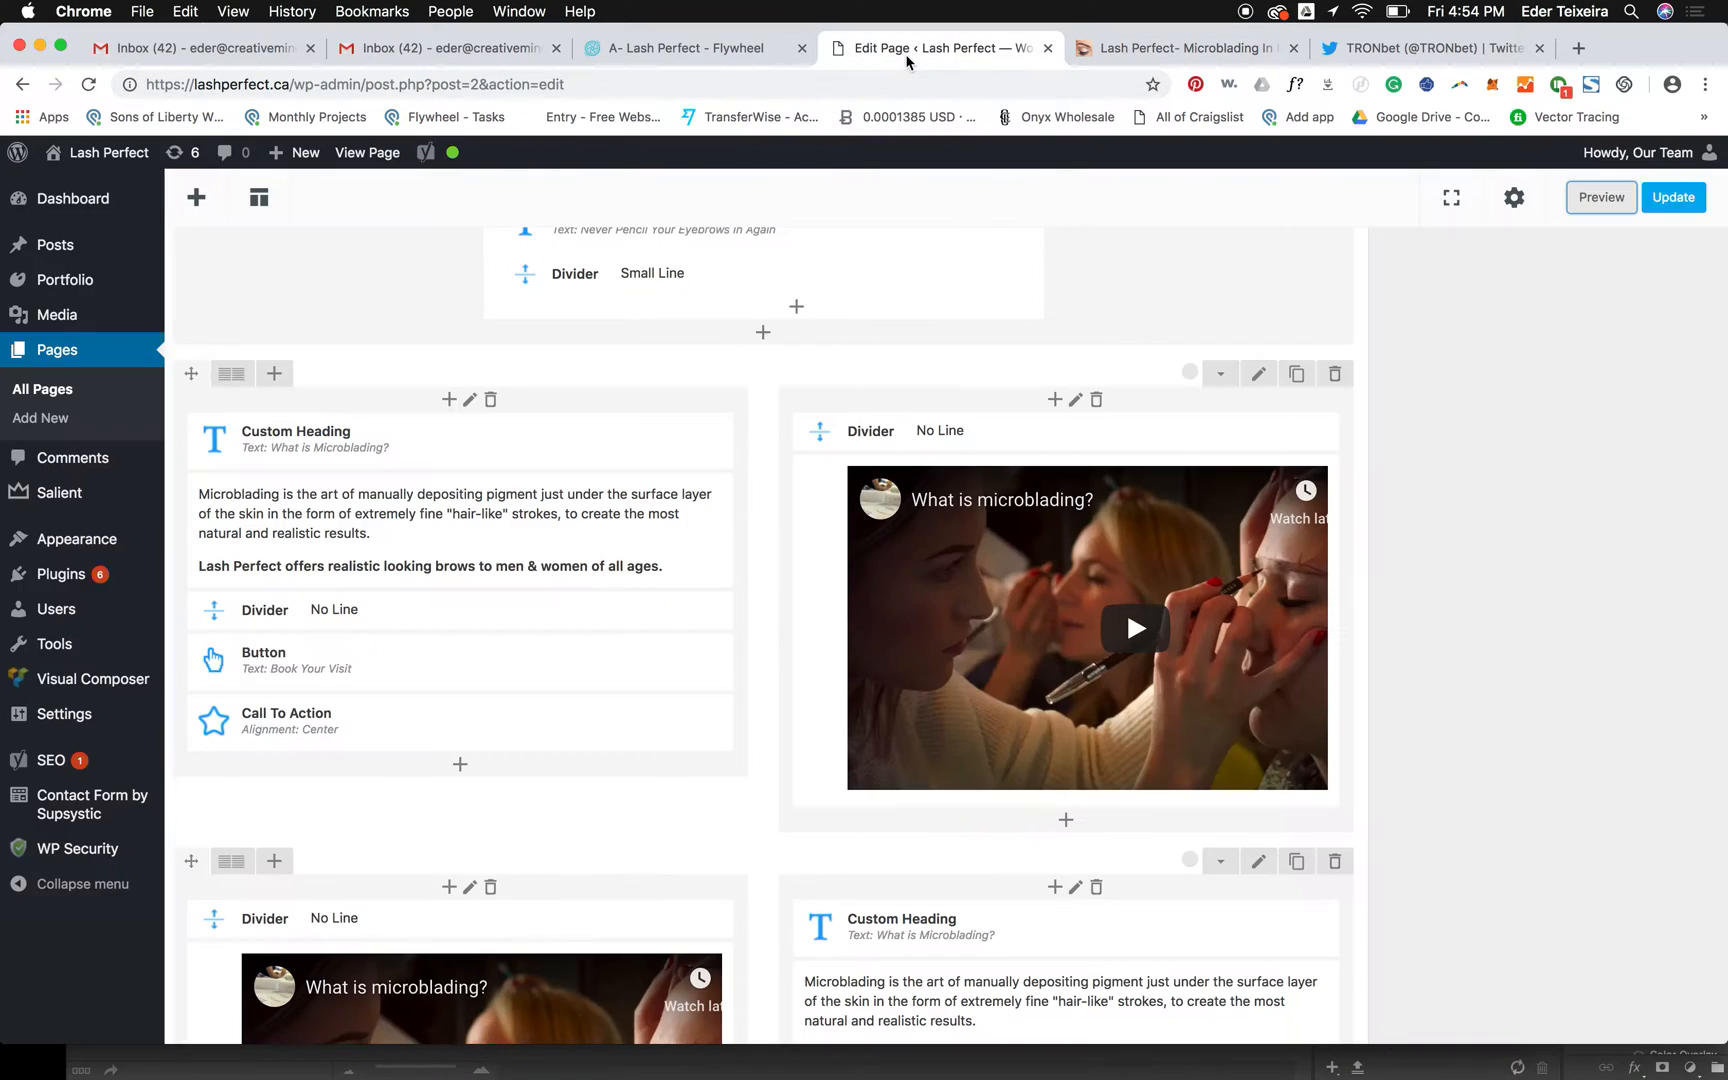
mouse_move(561, 472)
left_click(1258, 375)
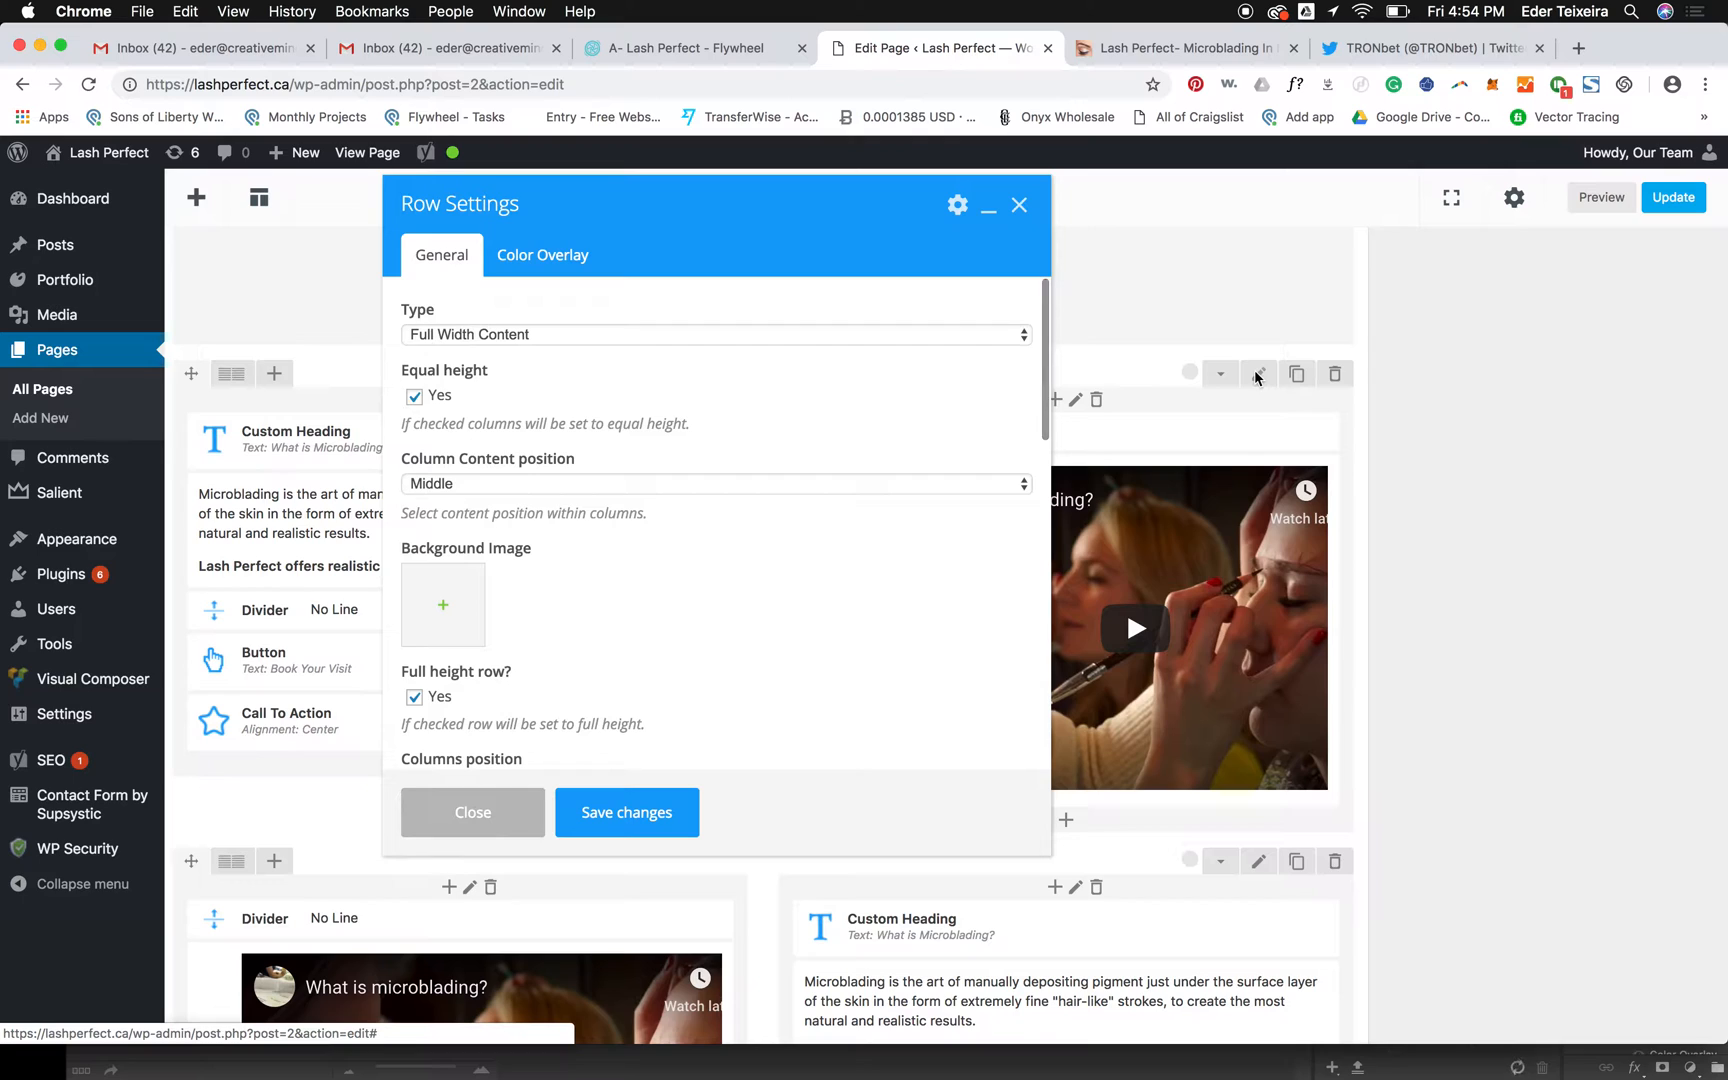
scroll(437, 510, "down", 10)
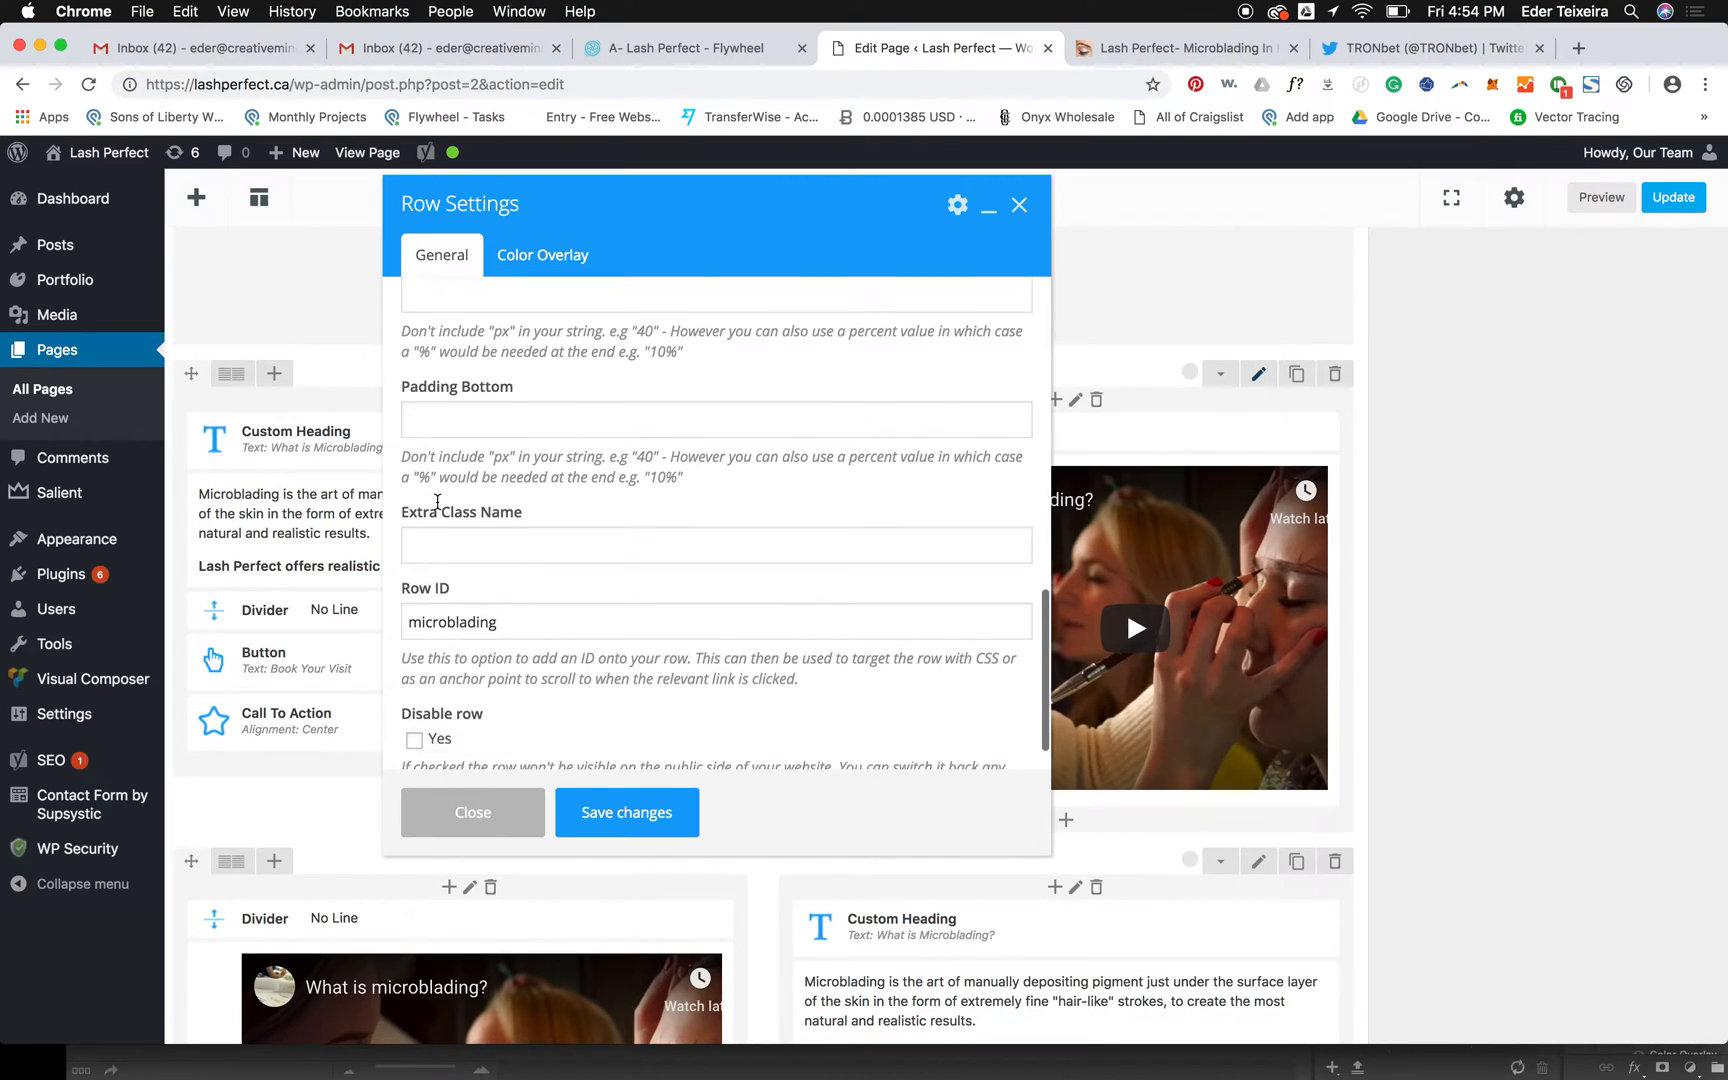
scroll(437, 505, "down", 2)
left_click(467, 813)
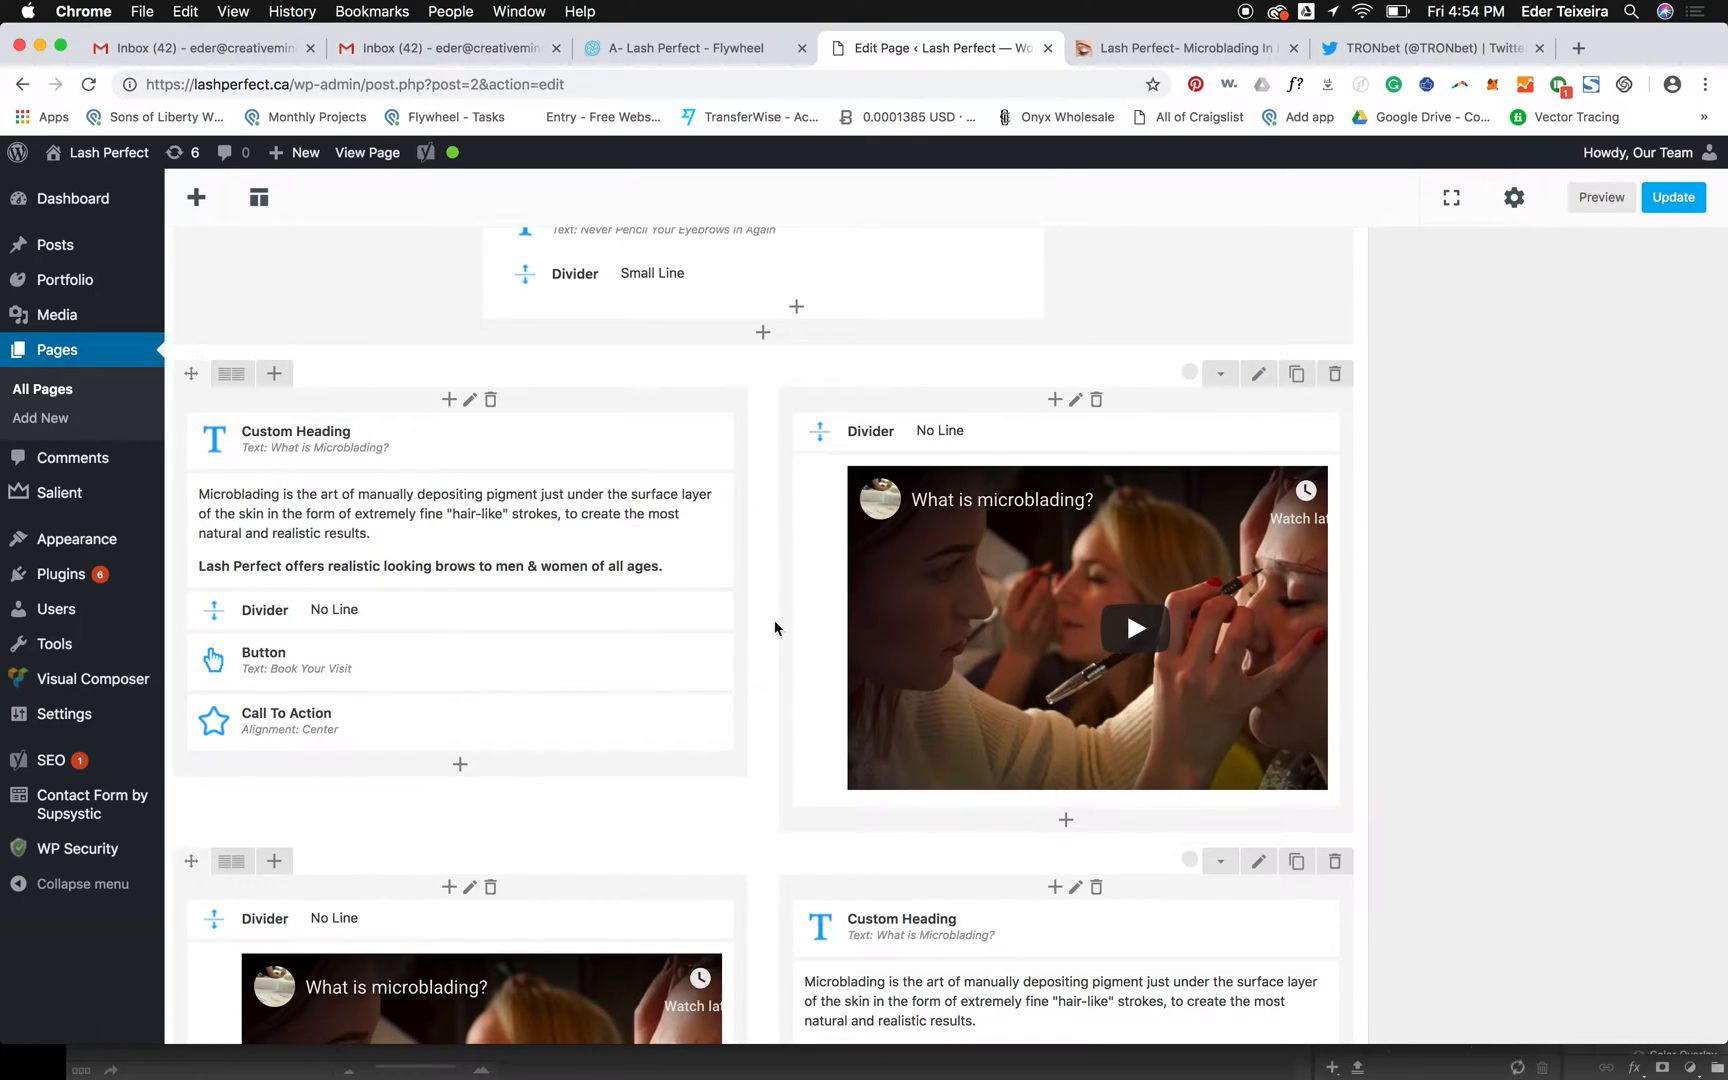
- Duplicate the single-column divider row below the microblading rows, give the upper one two equal columns, and delete its divider
mouse_move(910, 565)
scroll(493, 599, "down", 10)
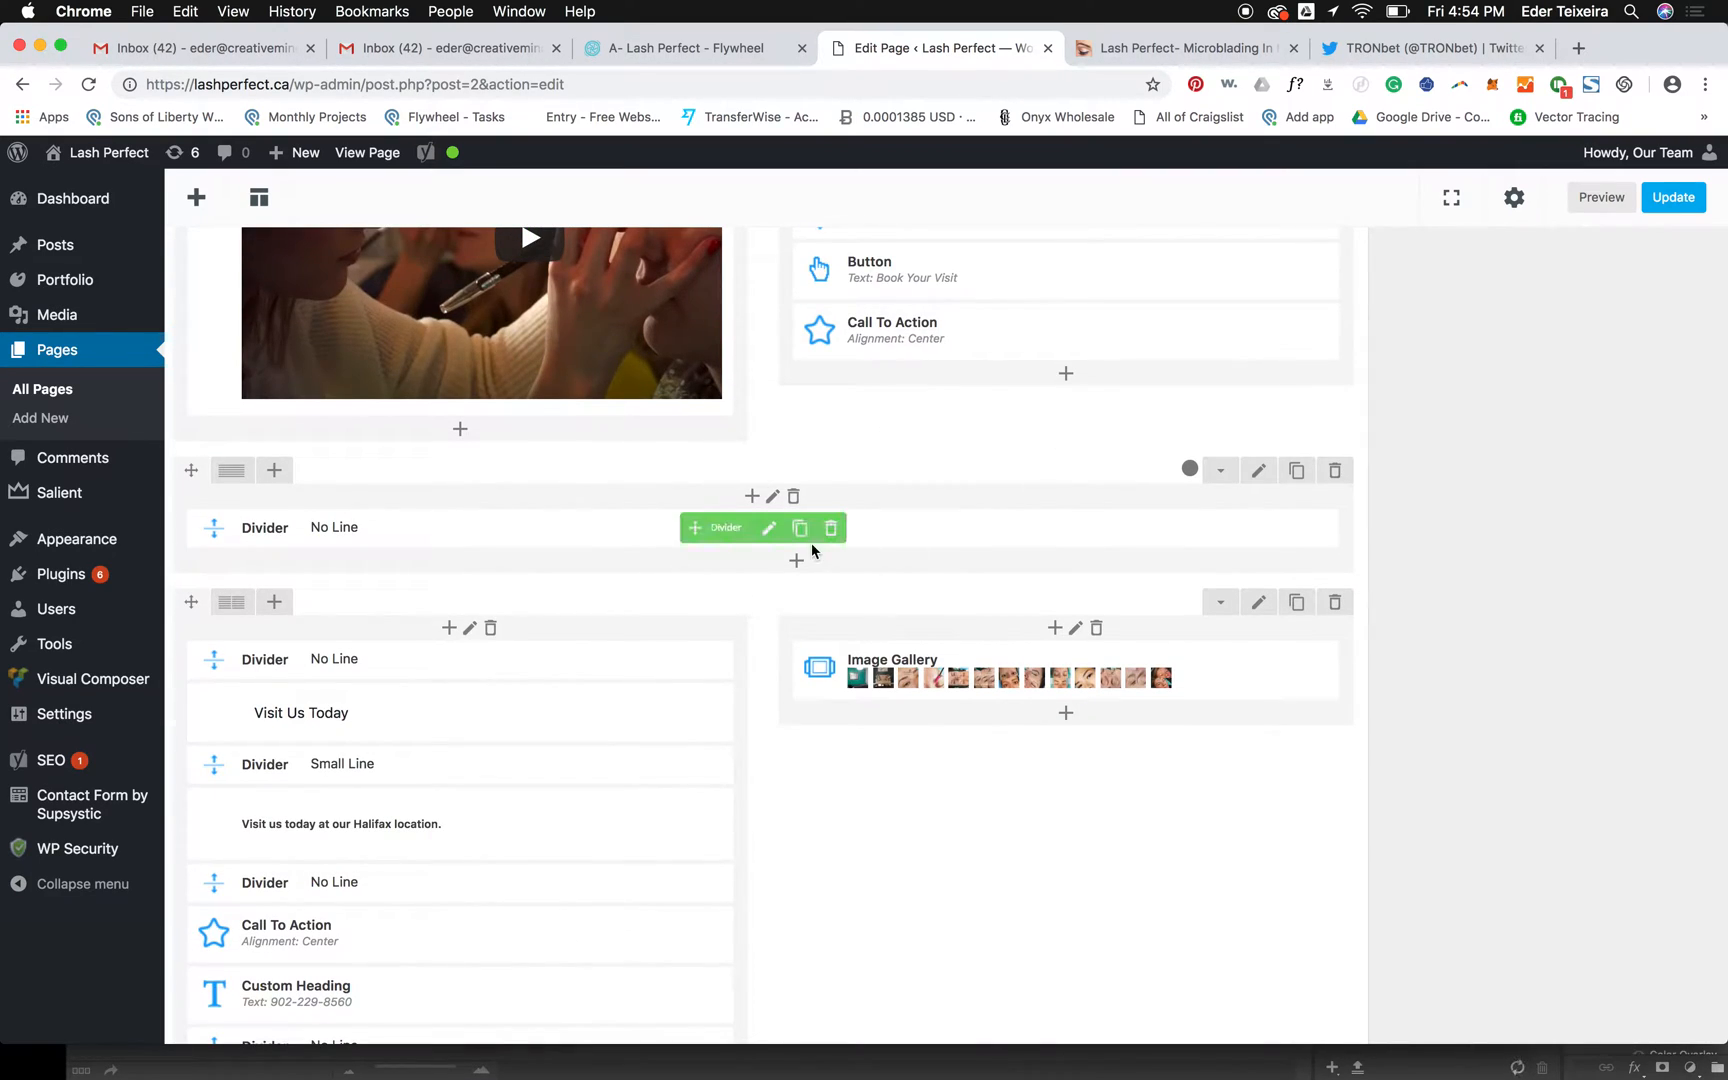
left_click(1292, 474)
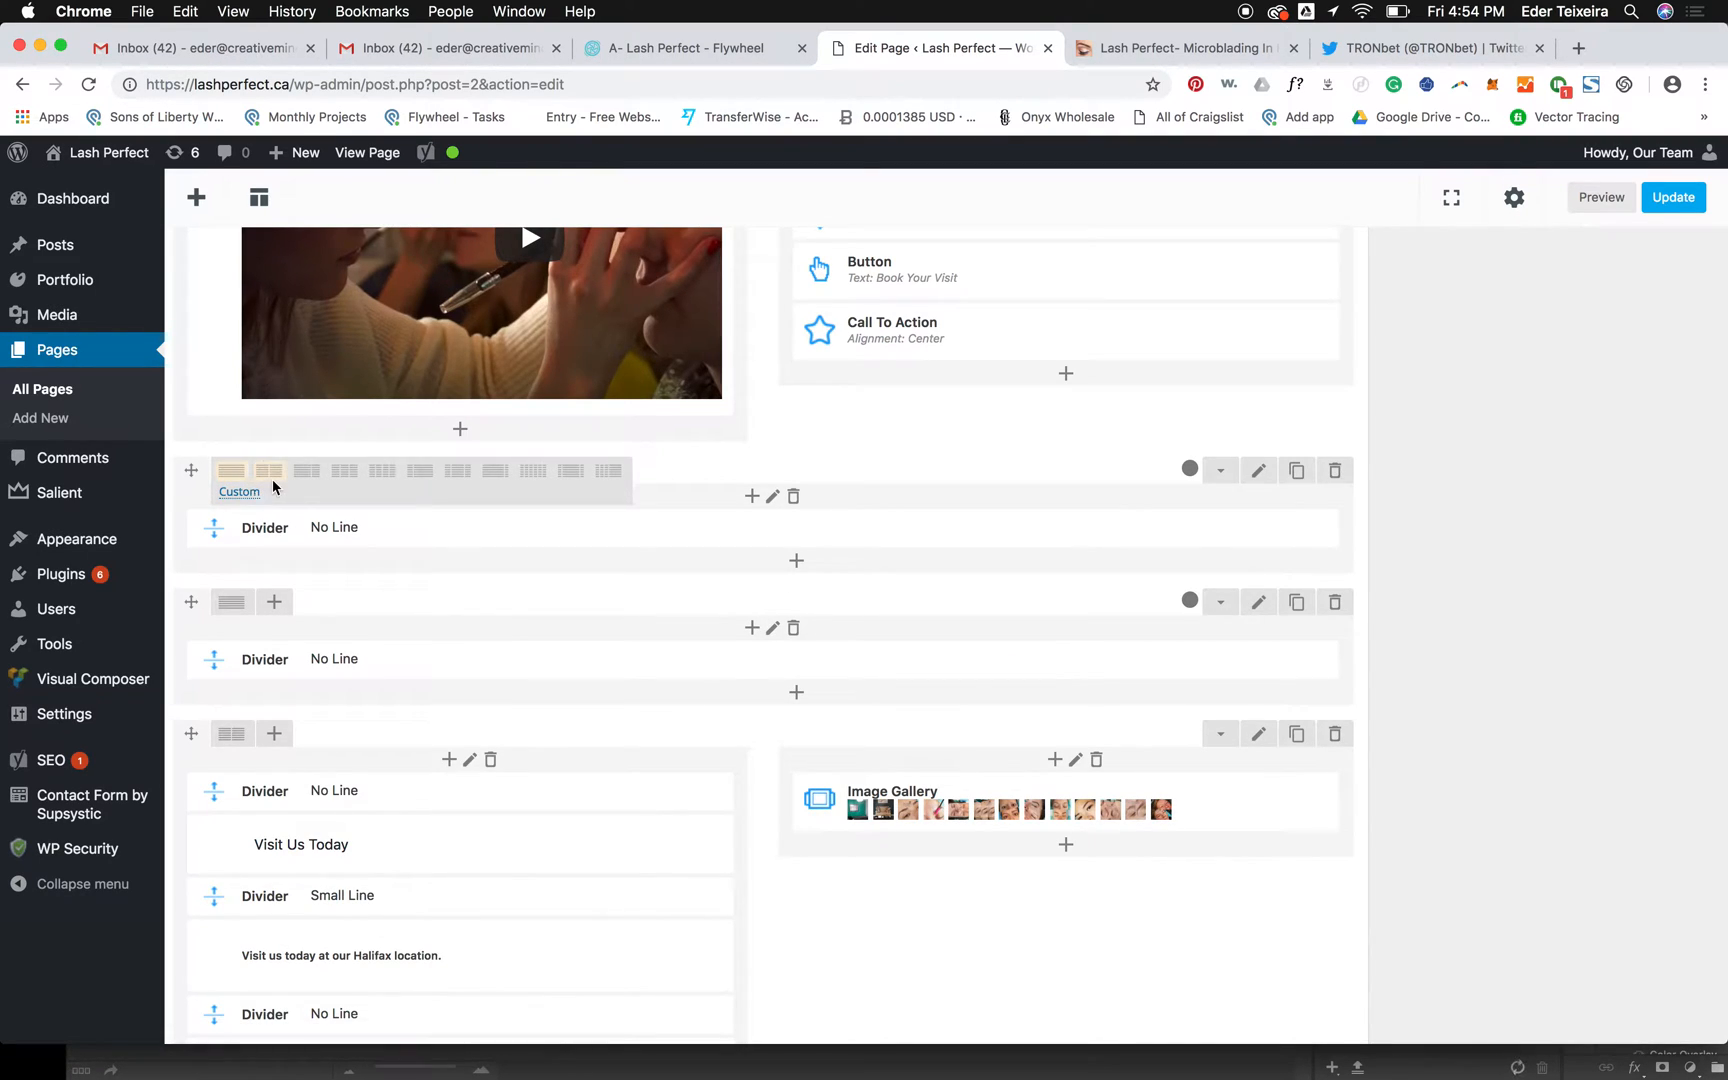
left_click(268, 472)
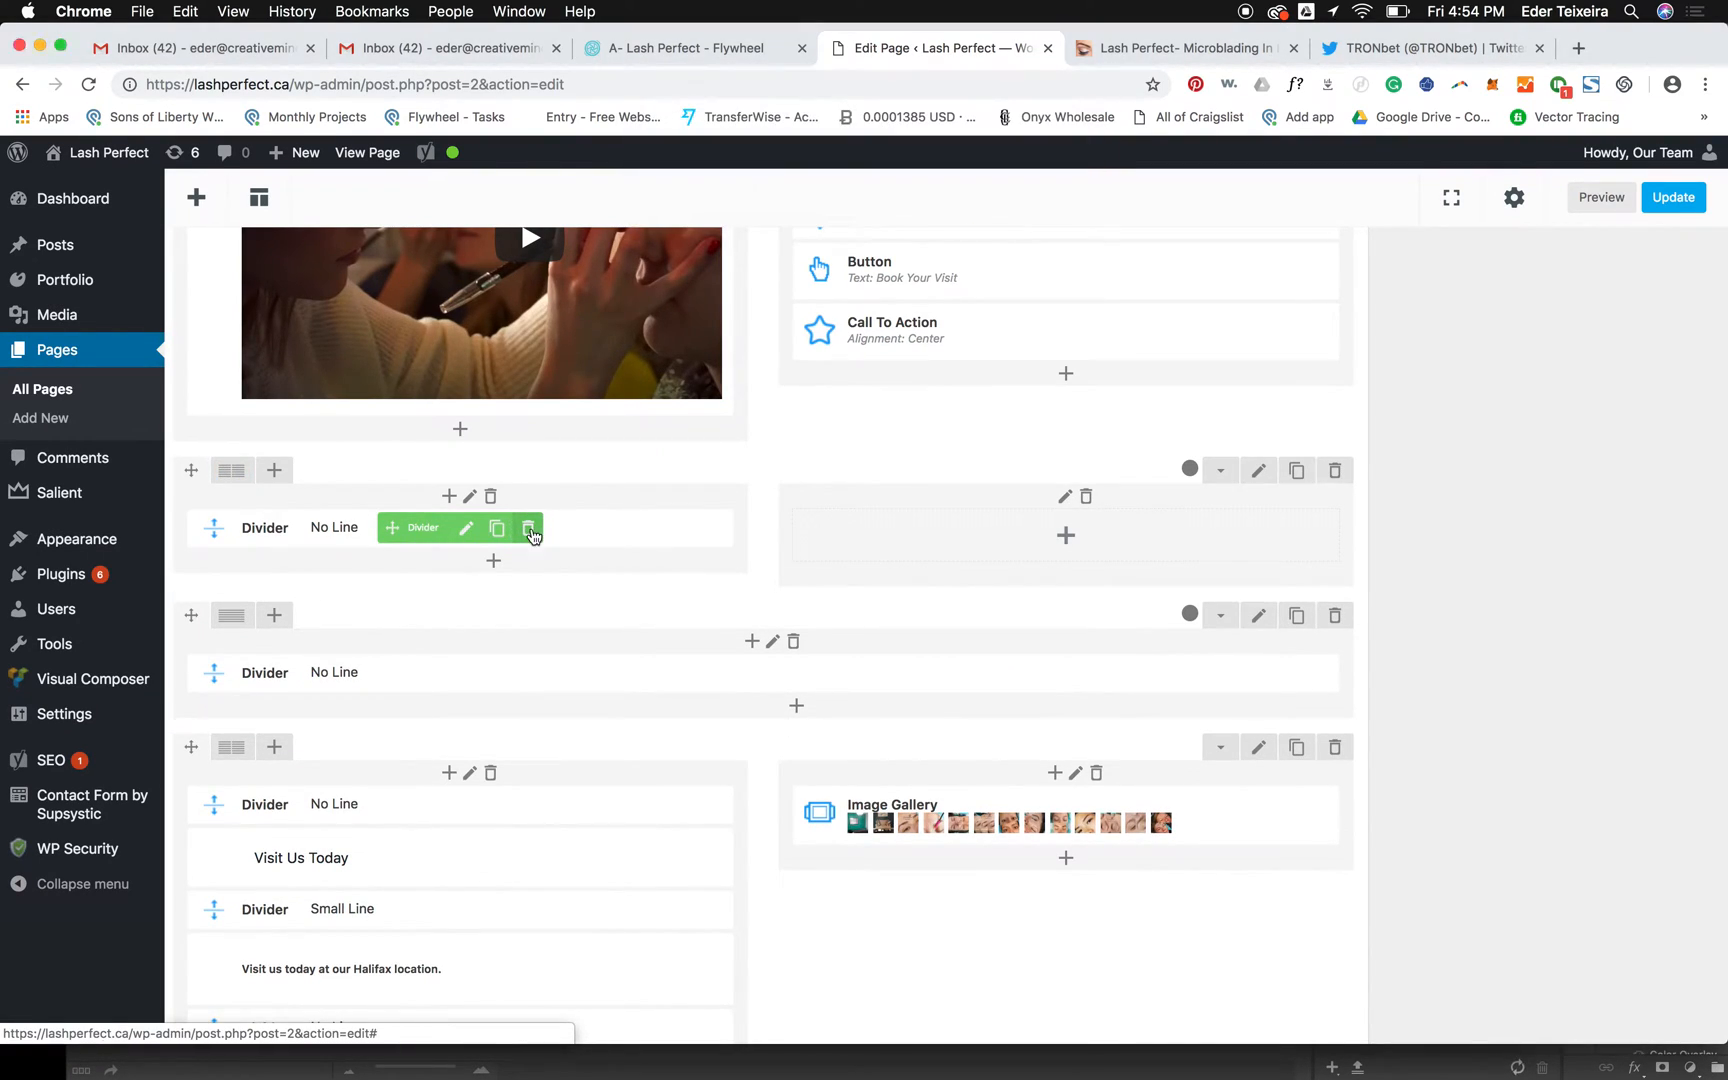
left_click(529, 529)
- Clear the background color of the empty two-column row and save its settings
left_click(1258, 470)
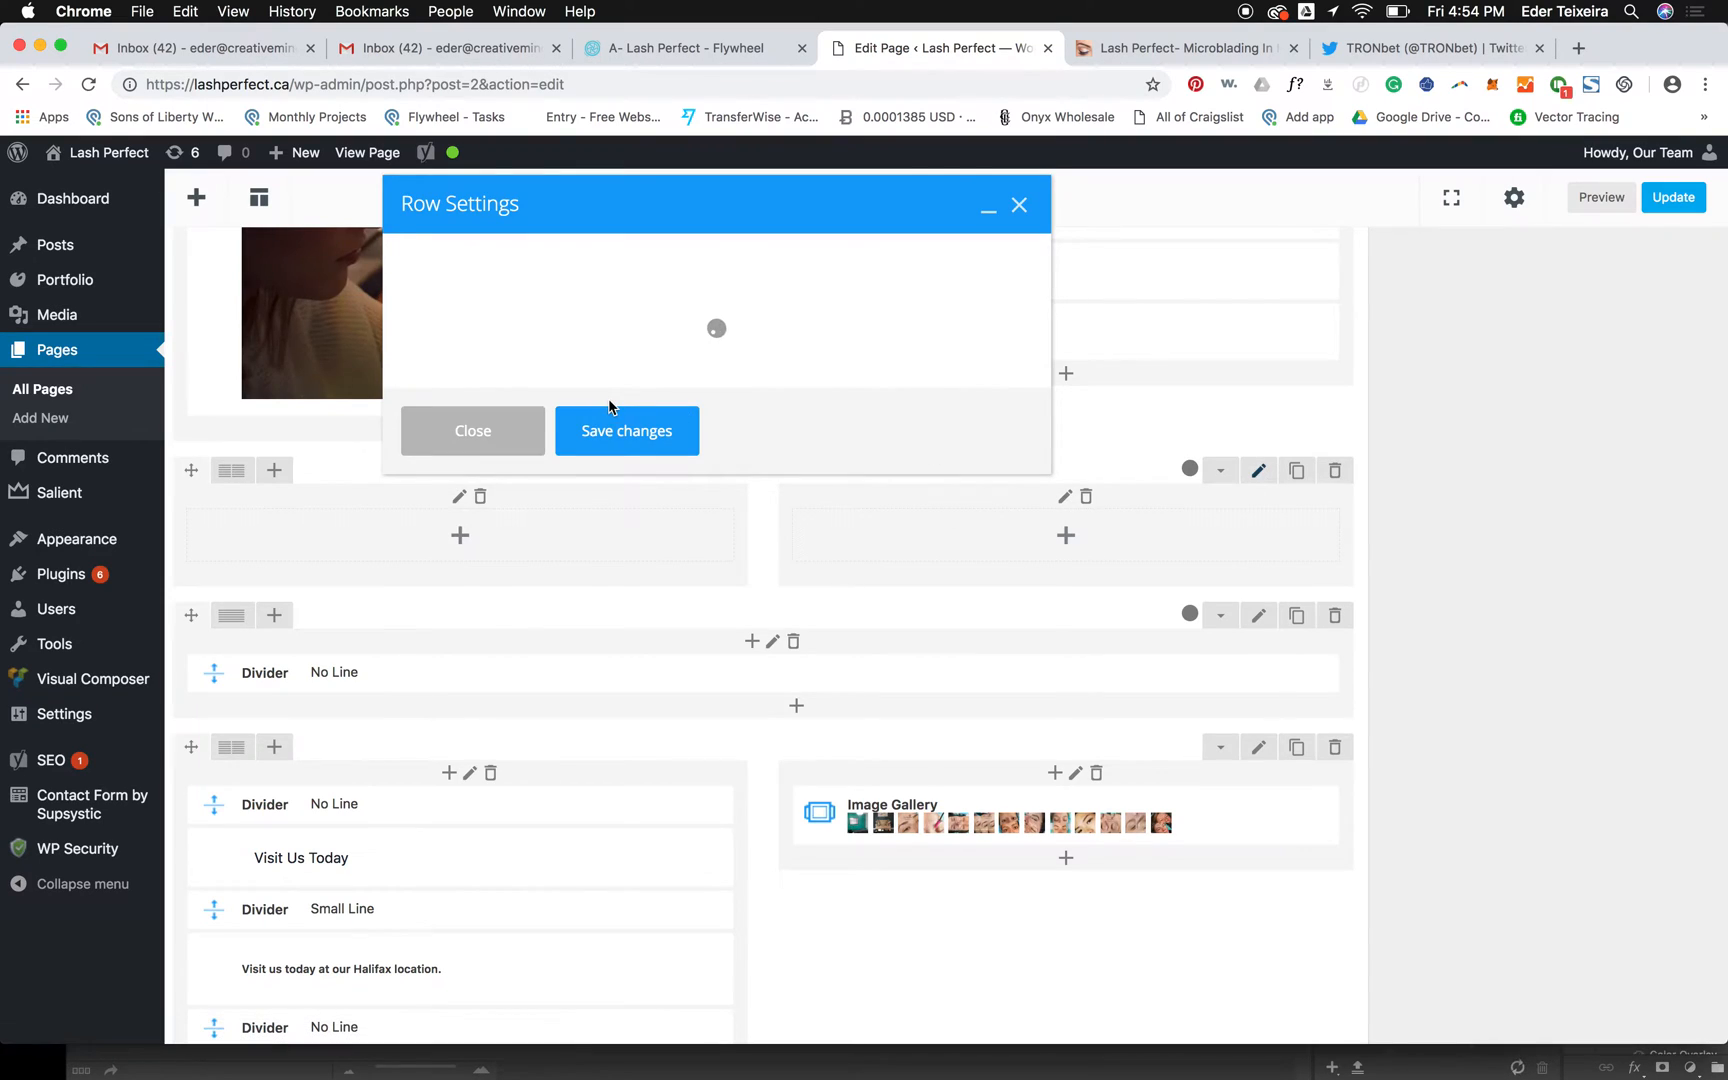
left_click(466, 702)
left_click(623, 700)
left_click(656, 812)
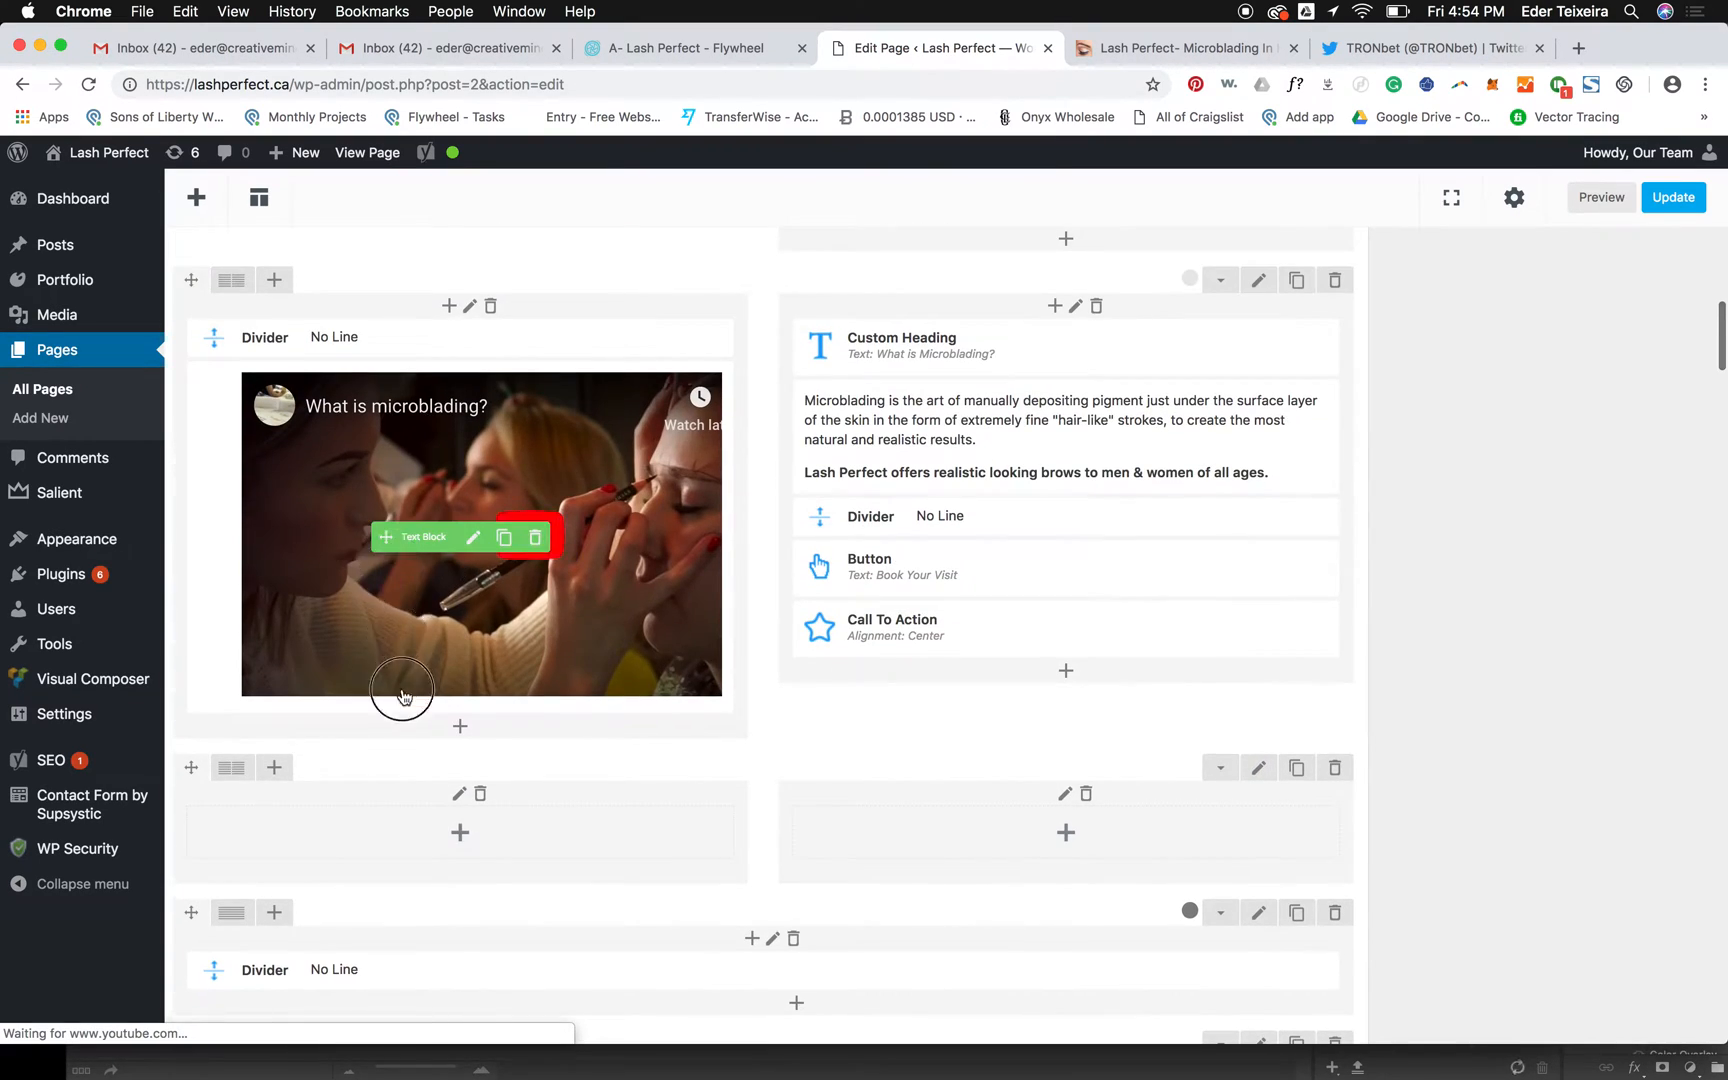
- Move the lower microblading row's video text block into the empty row's first column and examine it in the page preview
mouse_move(263, 519)
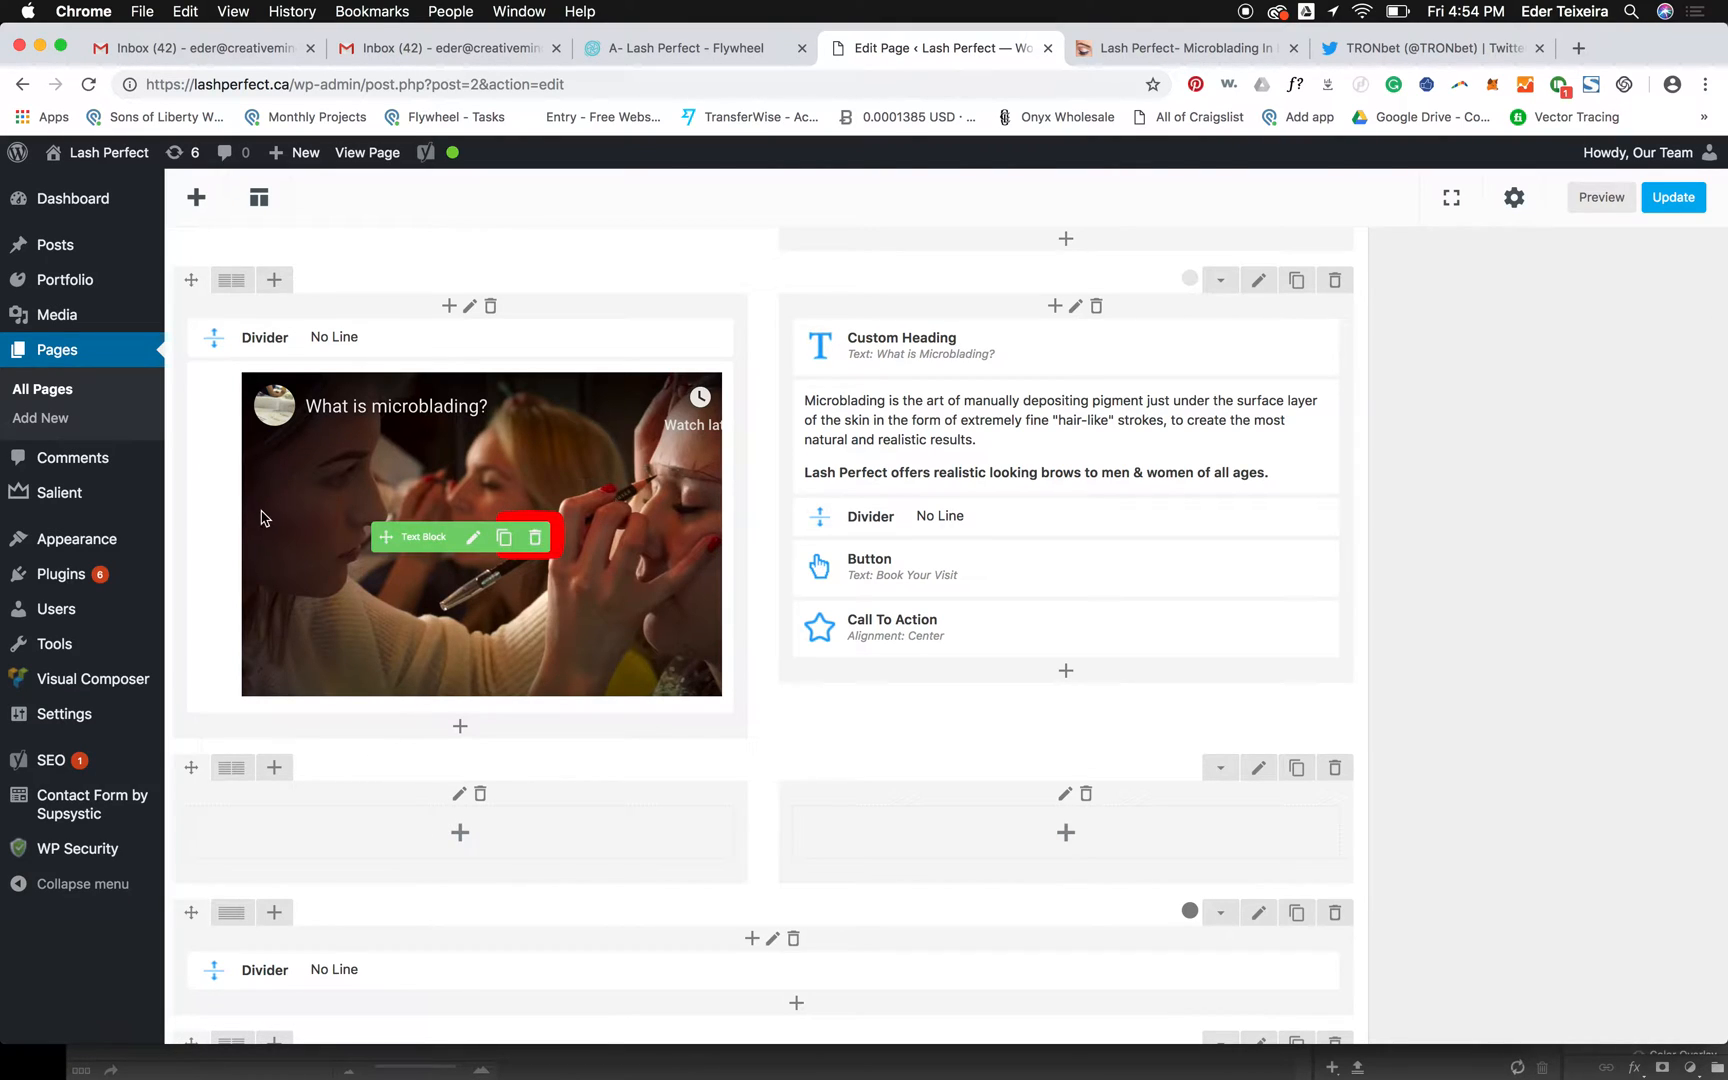
left_click_drag(288, 752, 262, 837)
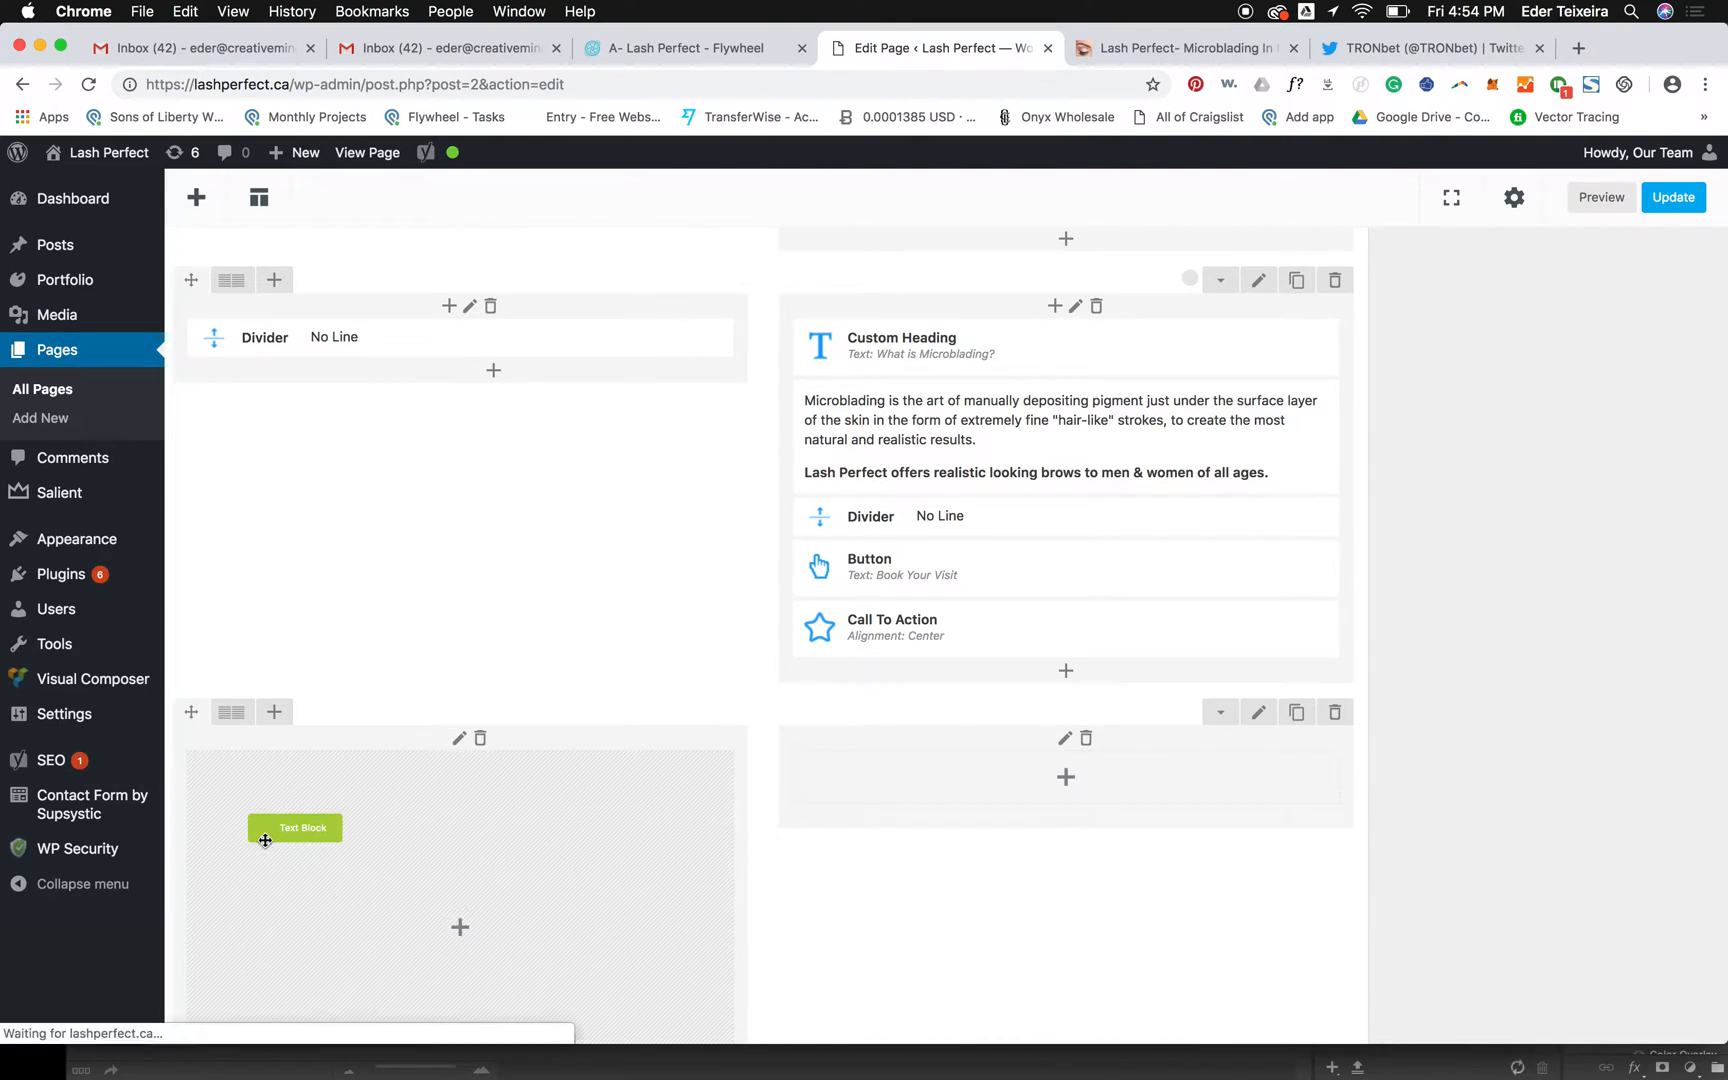
left_click(1130, 52)
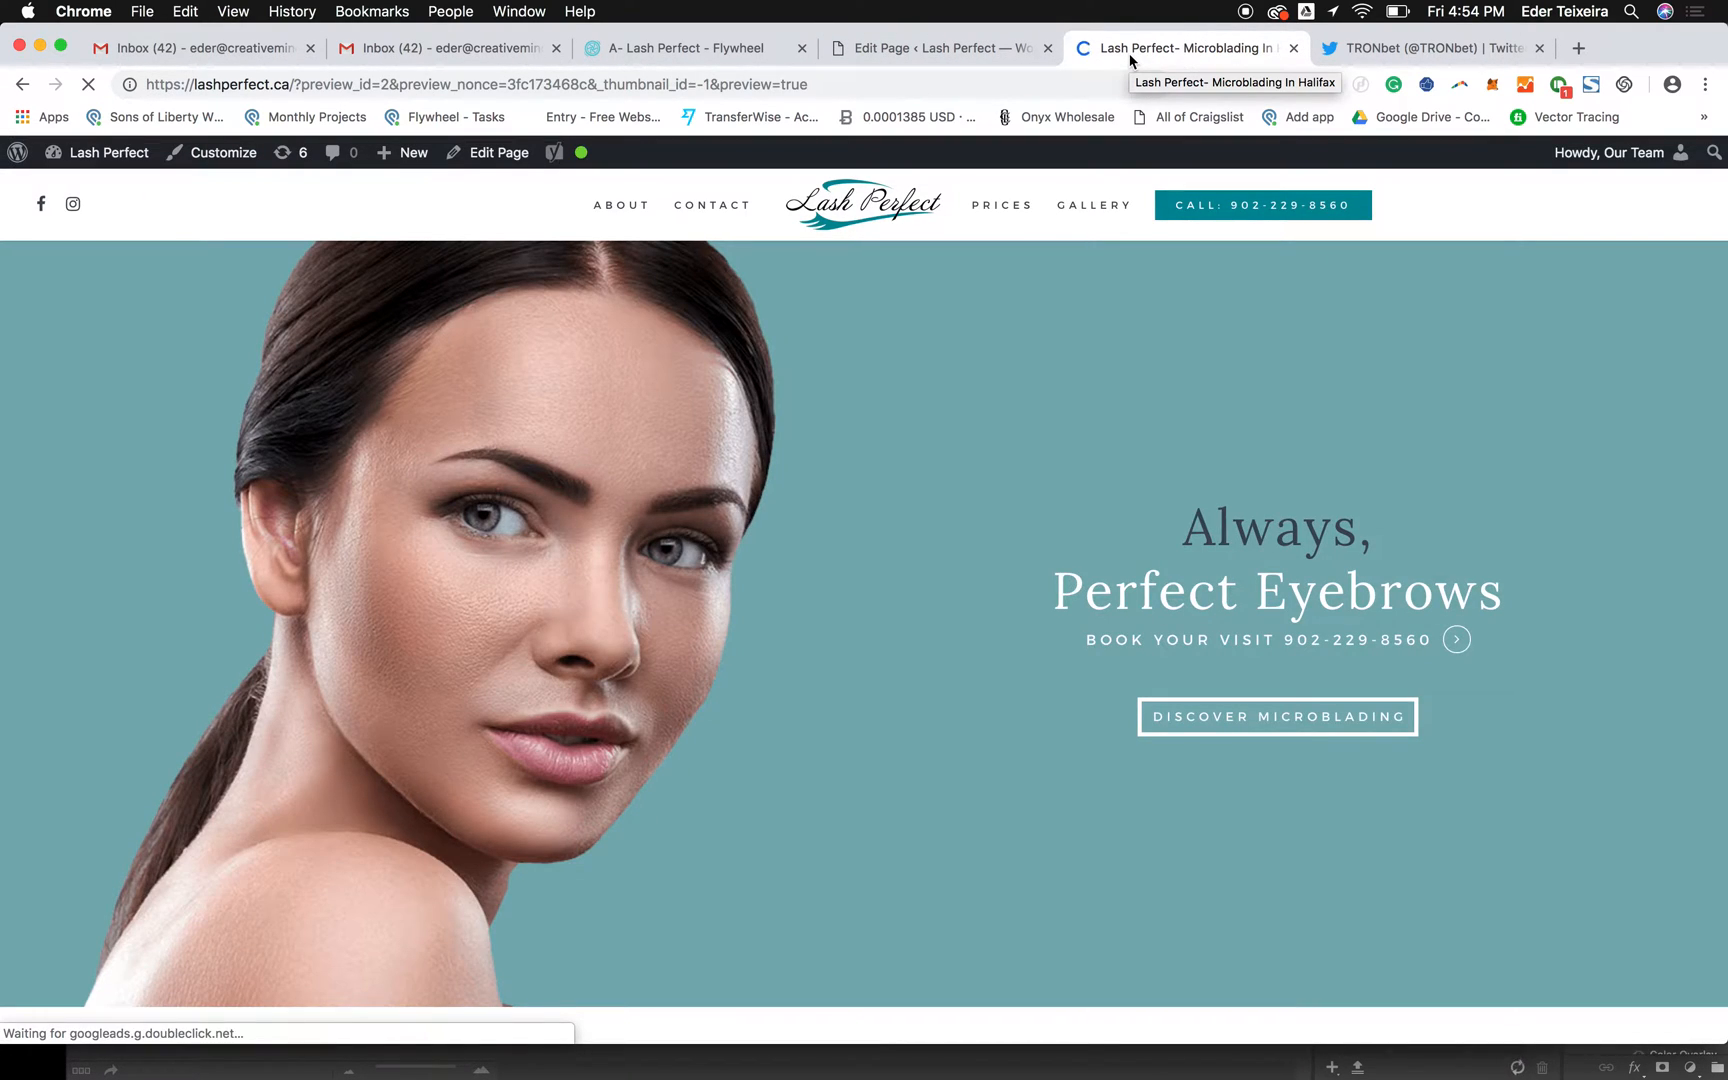
scroll(1003, 470, "down", 15)
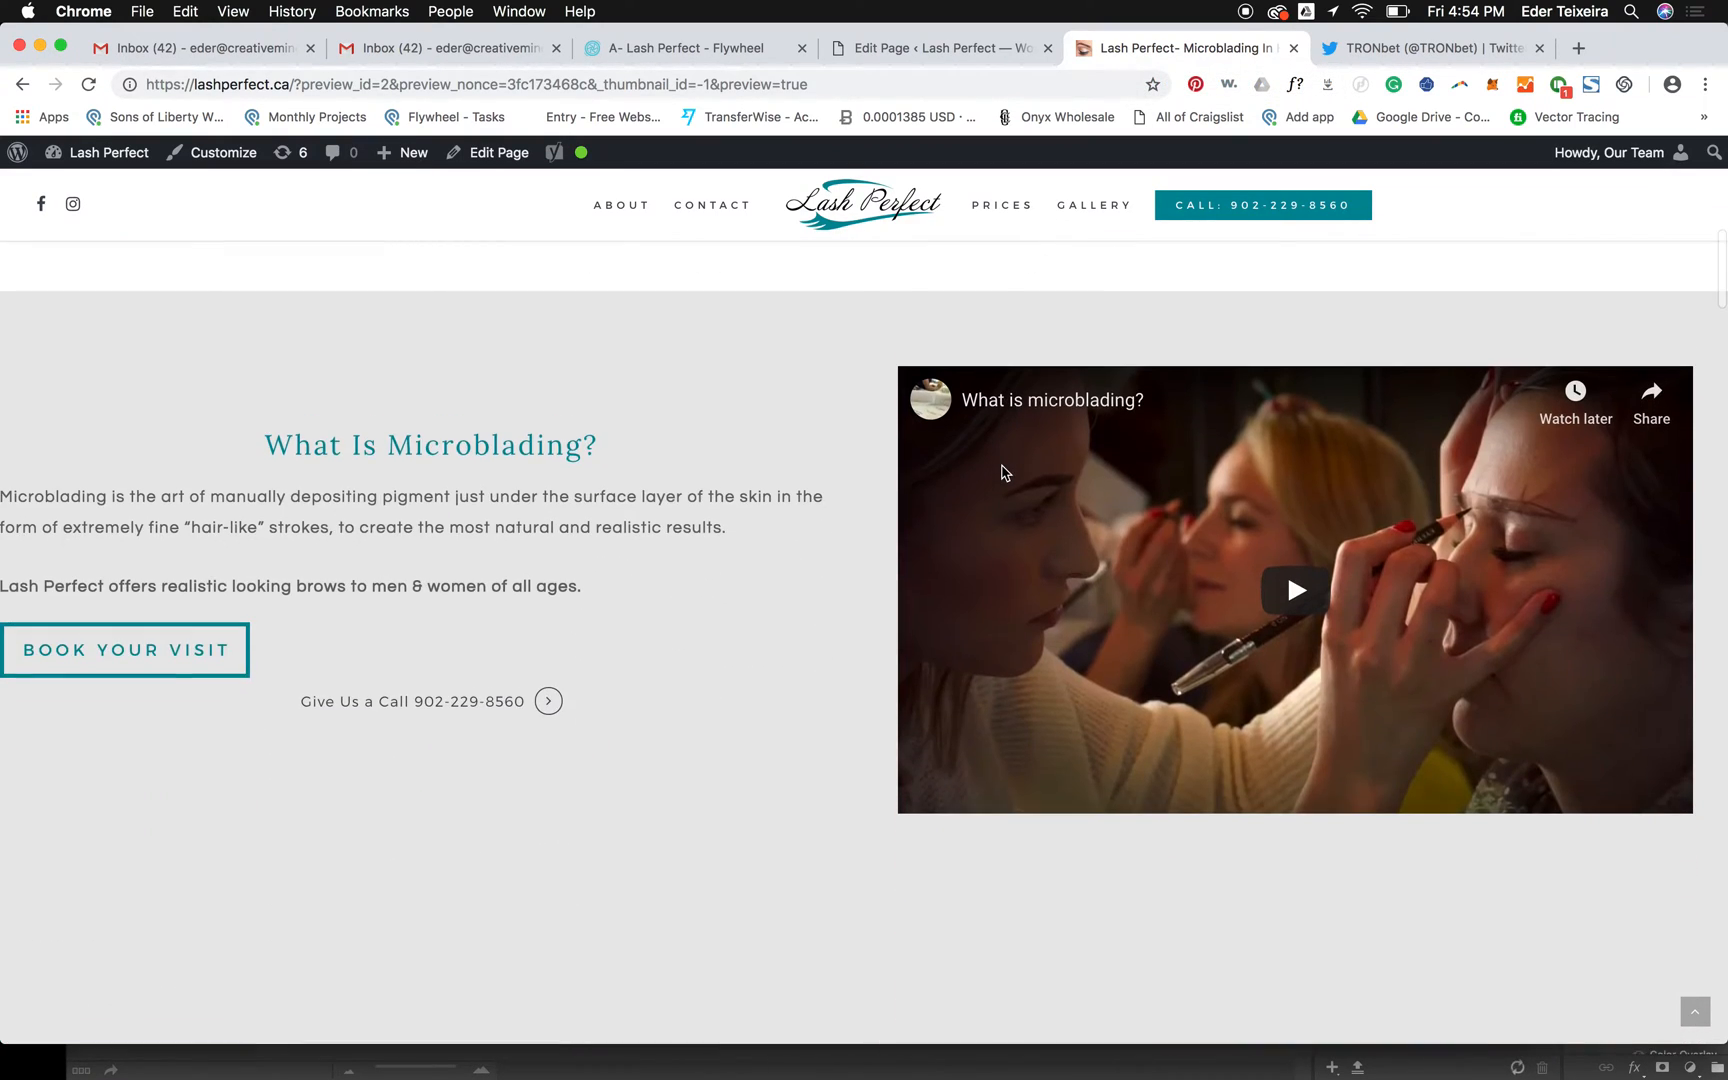
scroll(1000, 464, "down", 10)
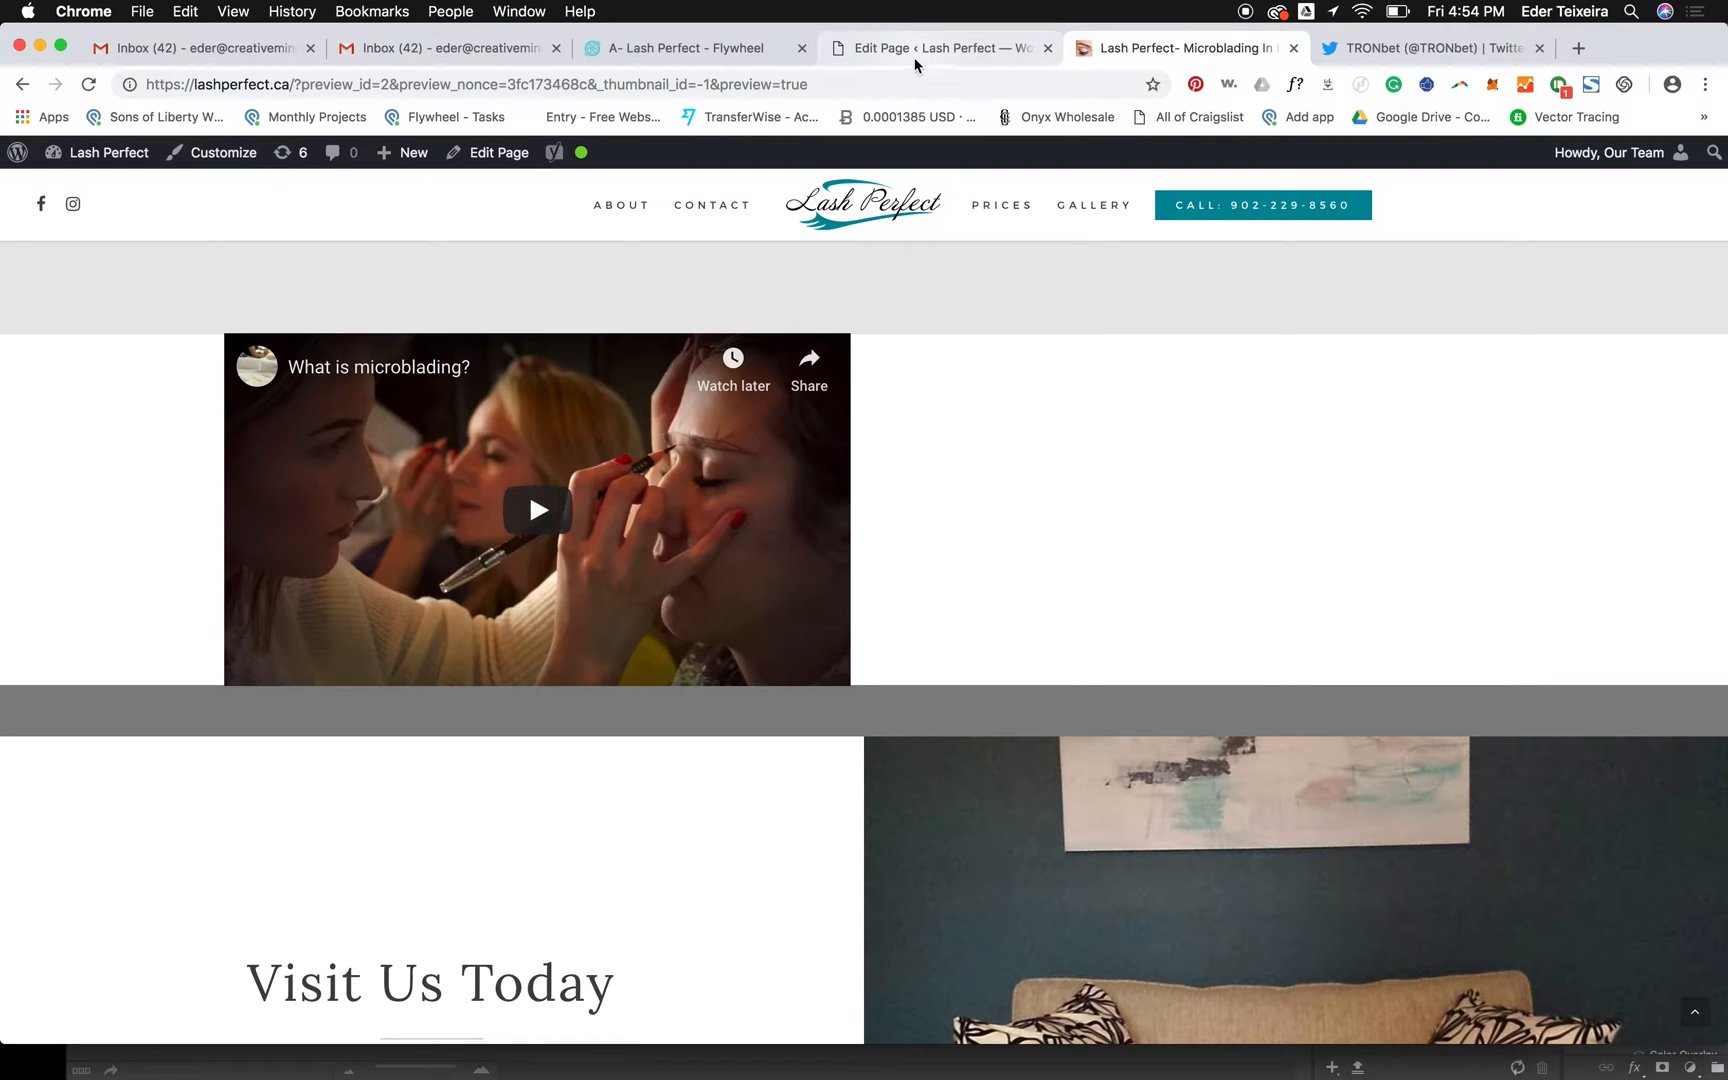
scroll(775, 359, "up", 2)
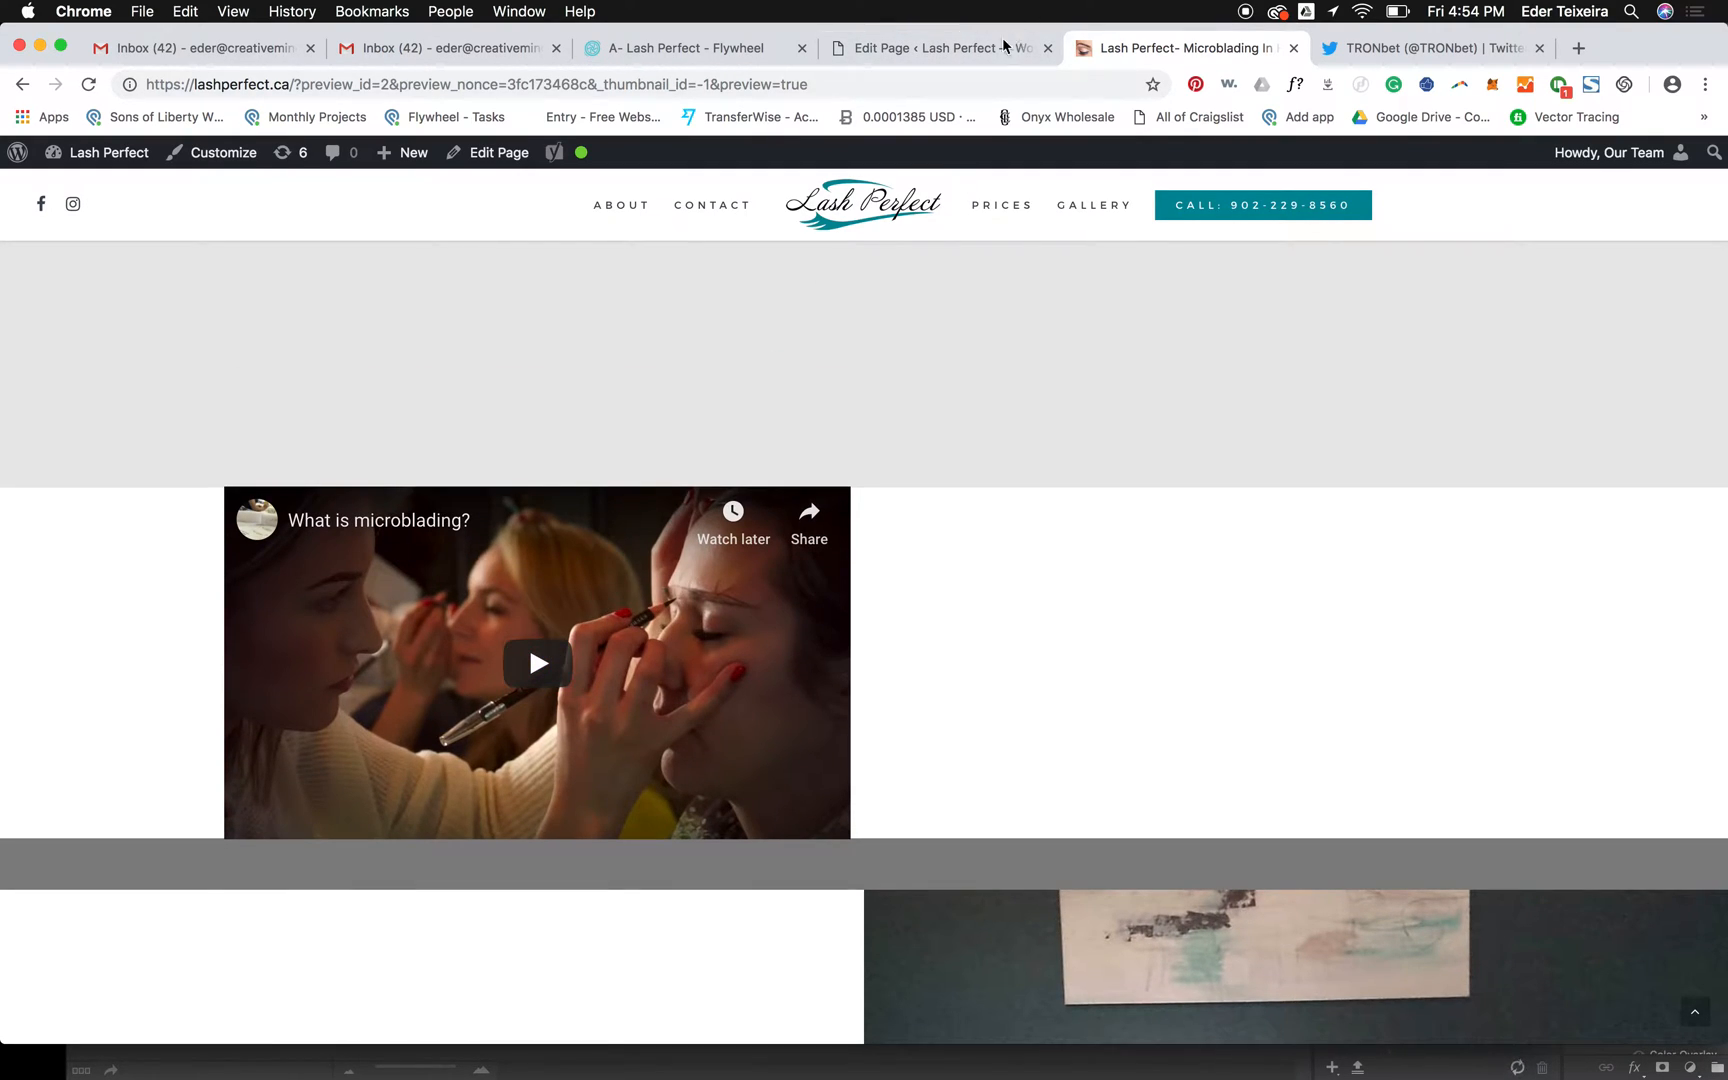
- Return to the editor and move the microblading heading, text, divider, button and call to action into the new row's second column
left_click(1000, 48)
scroll(830, 145, "down", 3)
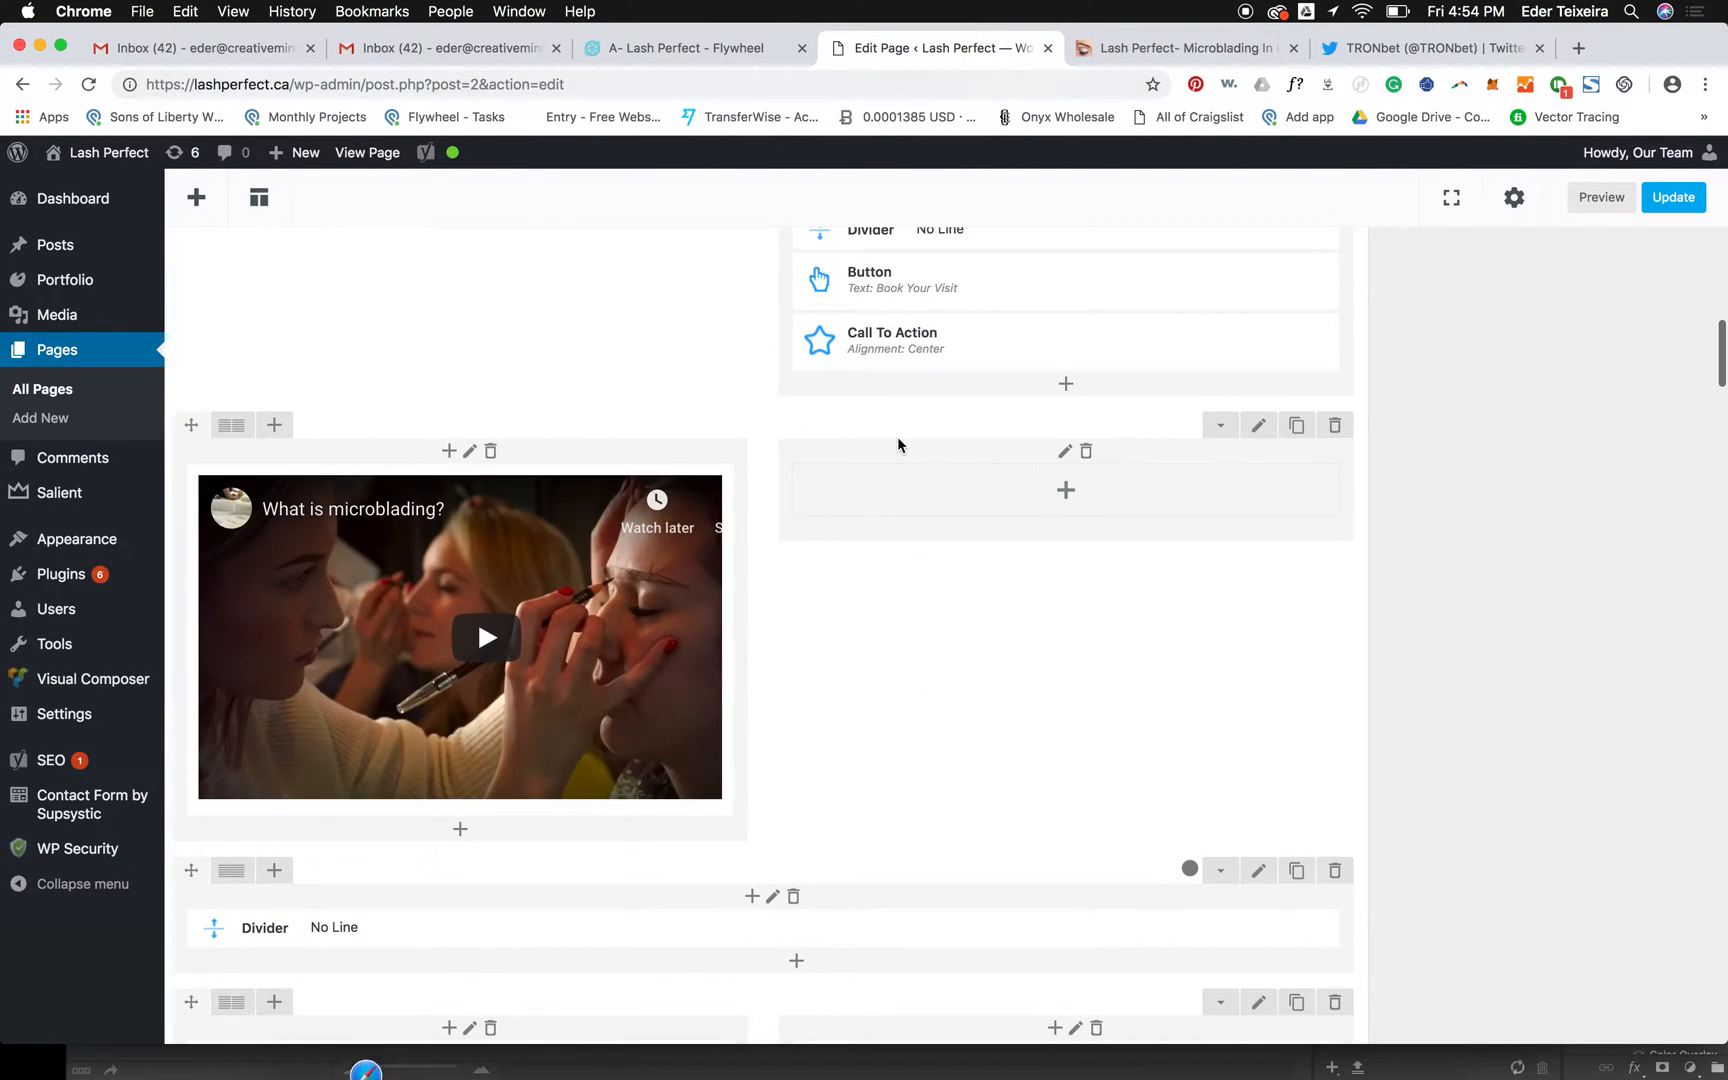
mouse_move(895, 445)
left_mouse_down()
mouse_move(890, 500)
mouse_move(889, 470)
left_mouse_up()
mouse_move(883, 280)
left_mouse_down()
mouse_move(886, 488)
mouse_move(879, 455)
left_mouse_up()
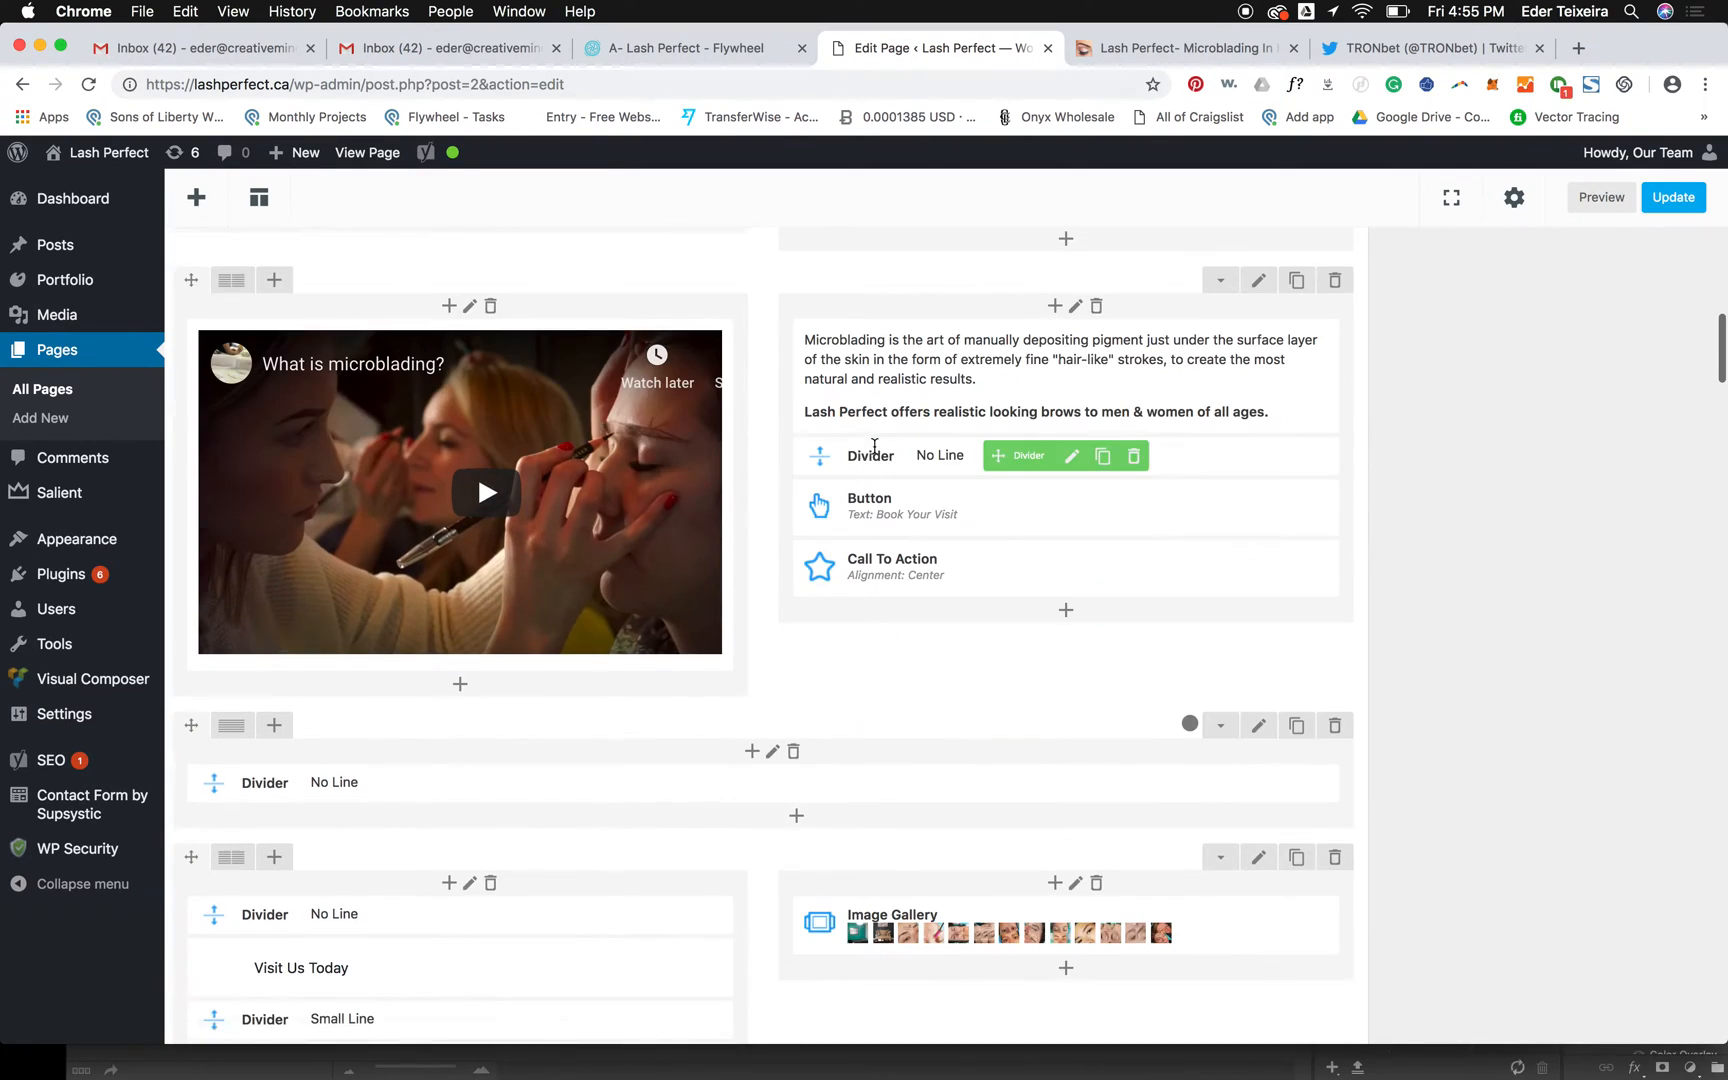
scroll(901, 310, "up", 2)
left_click_drag(901, 310, 898, 428)
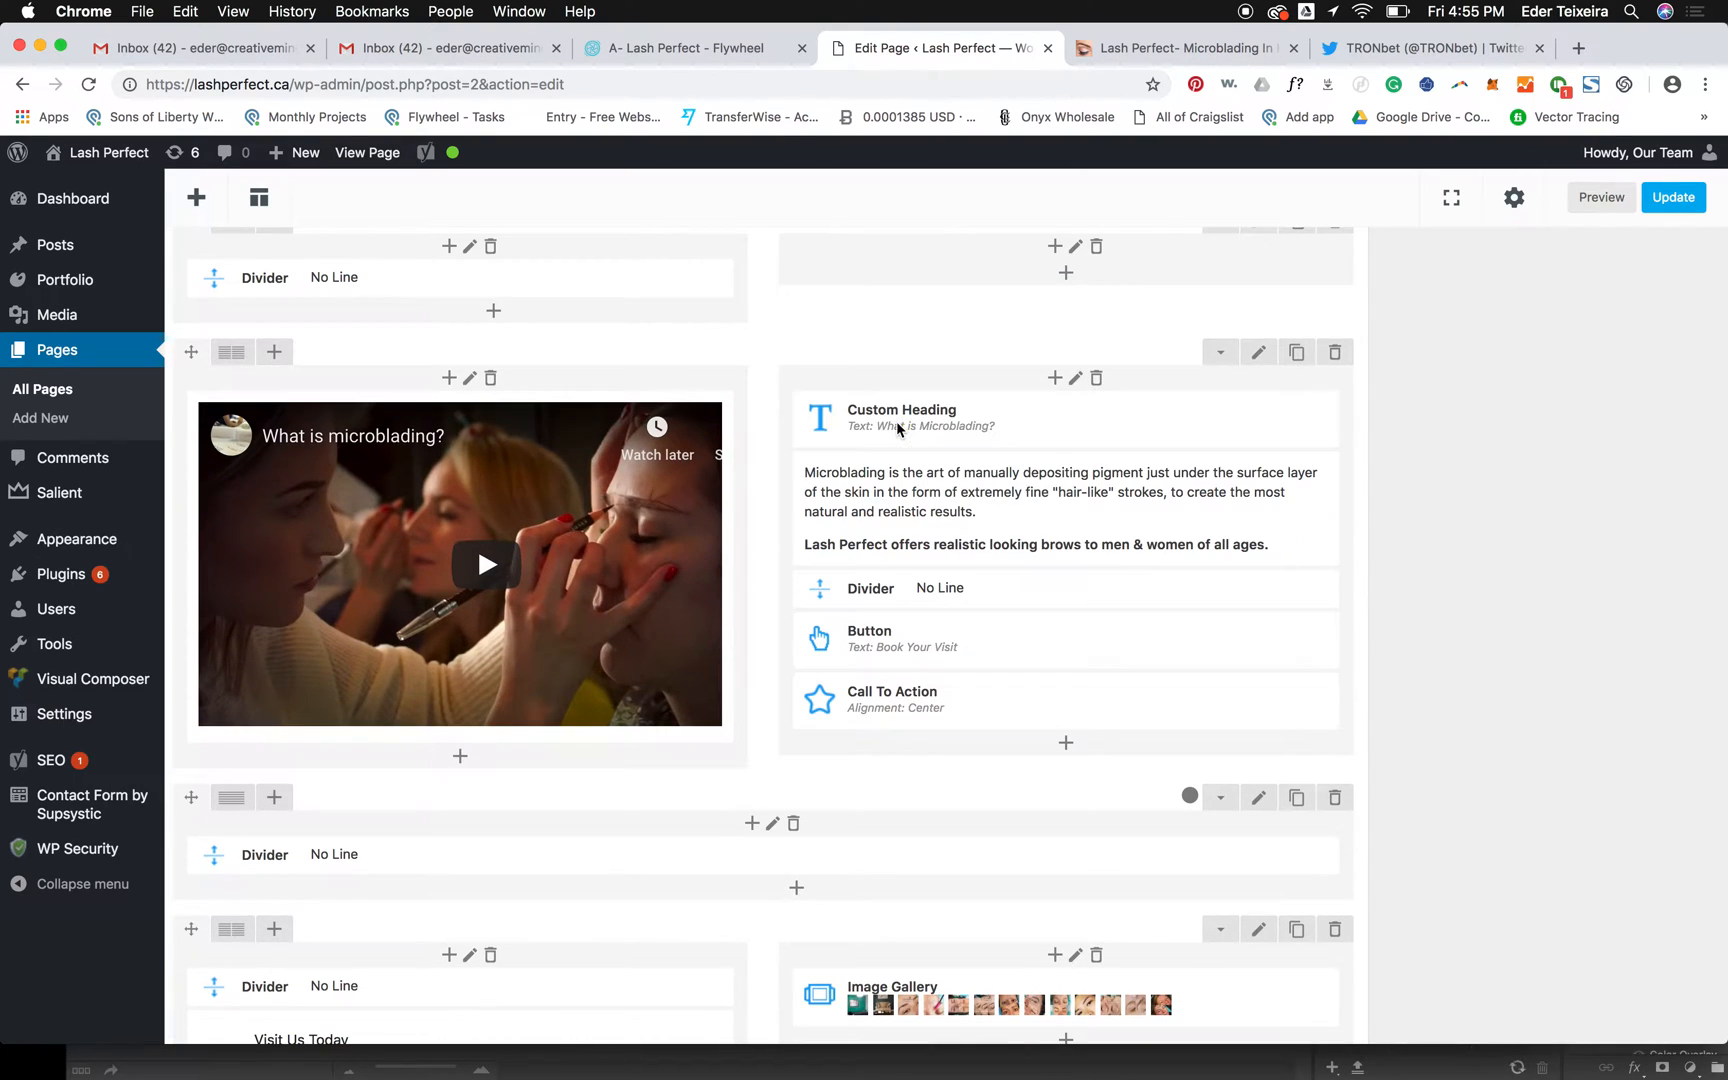
- Enable centered content alignment for the new row's second column, save it, and check the microblading section in the preview tab
left_click(1075, 378)
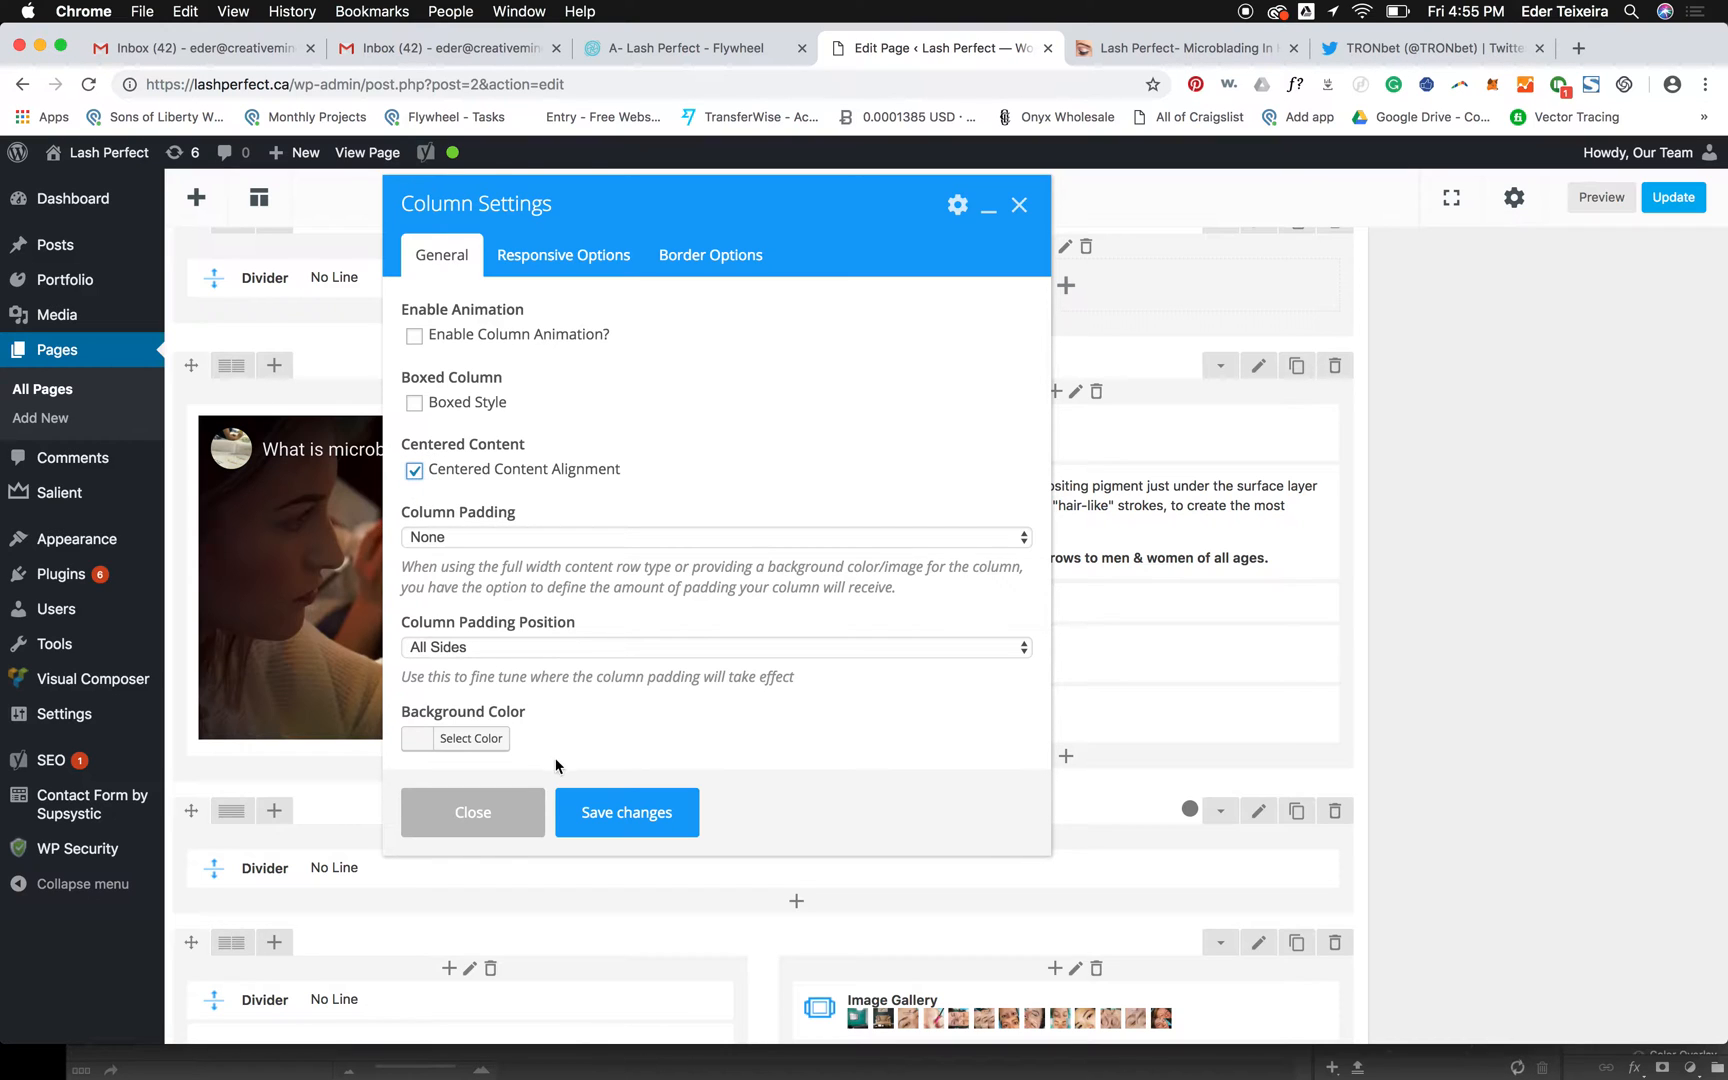
left_click(590, 811)
left_click(1188, 50)
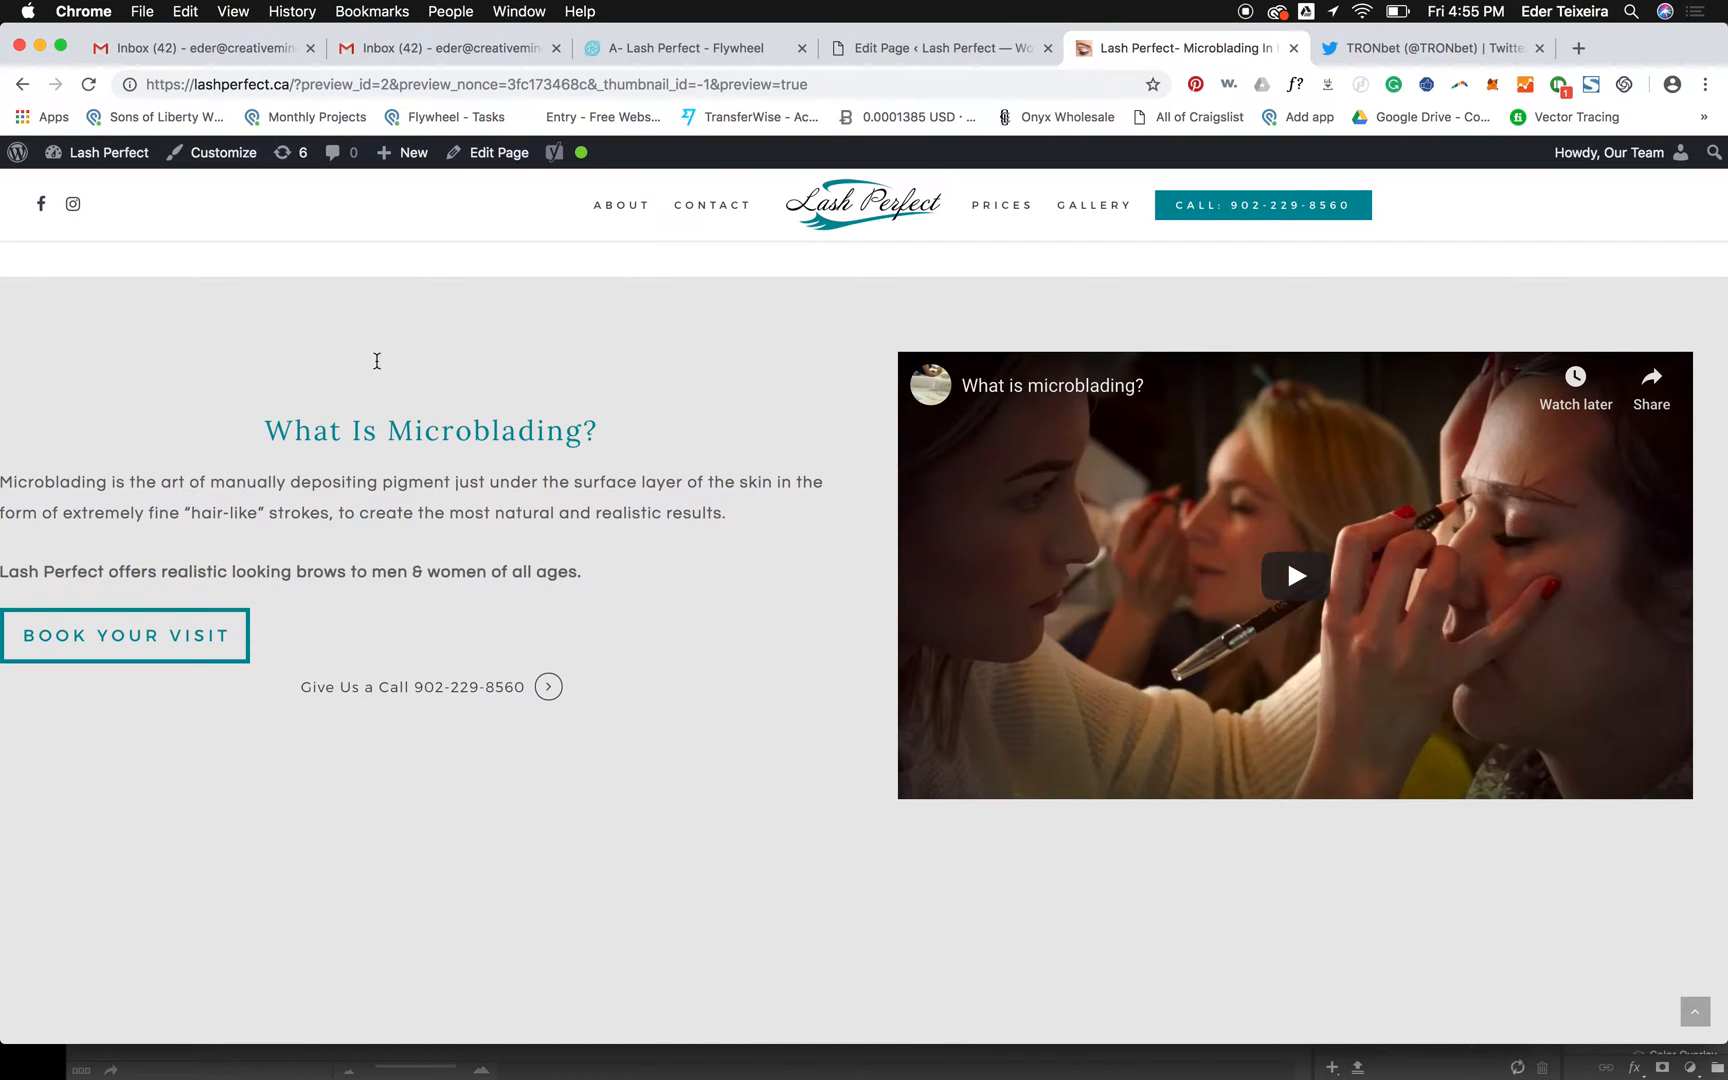
left_click(937, 46)
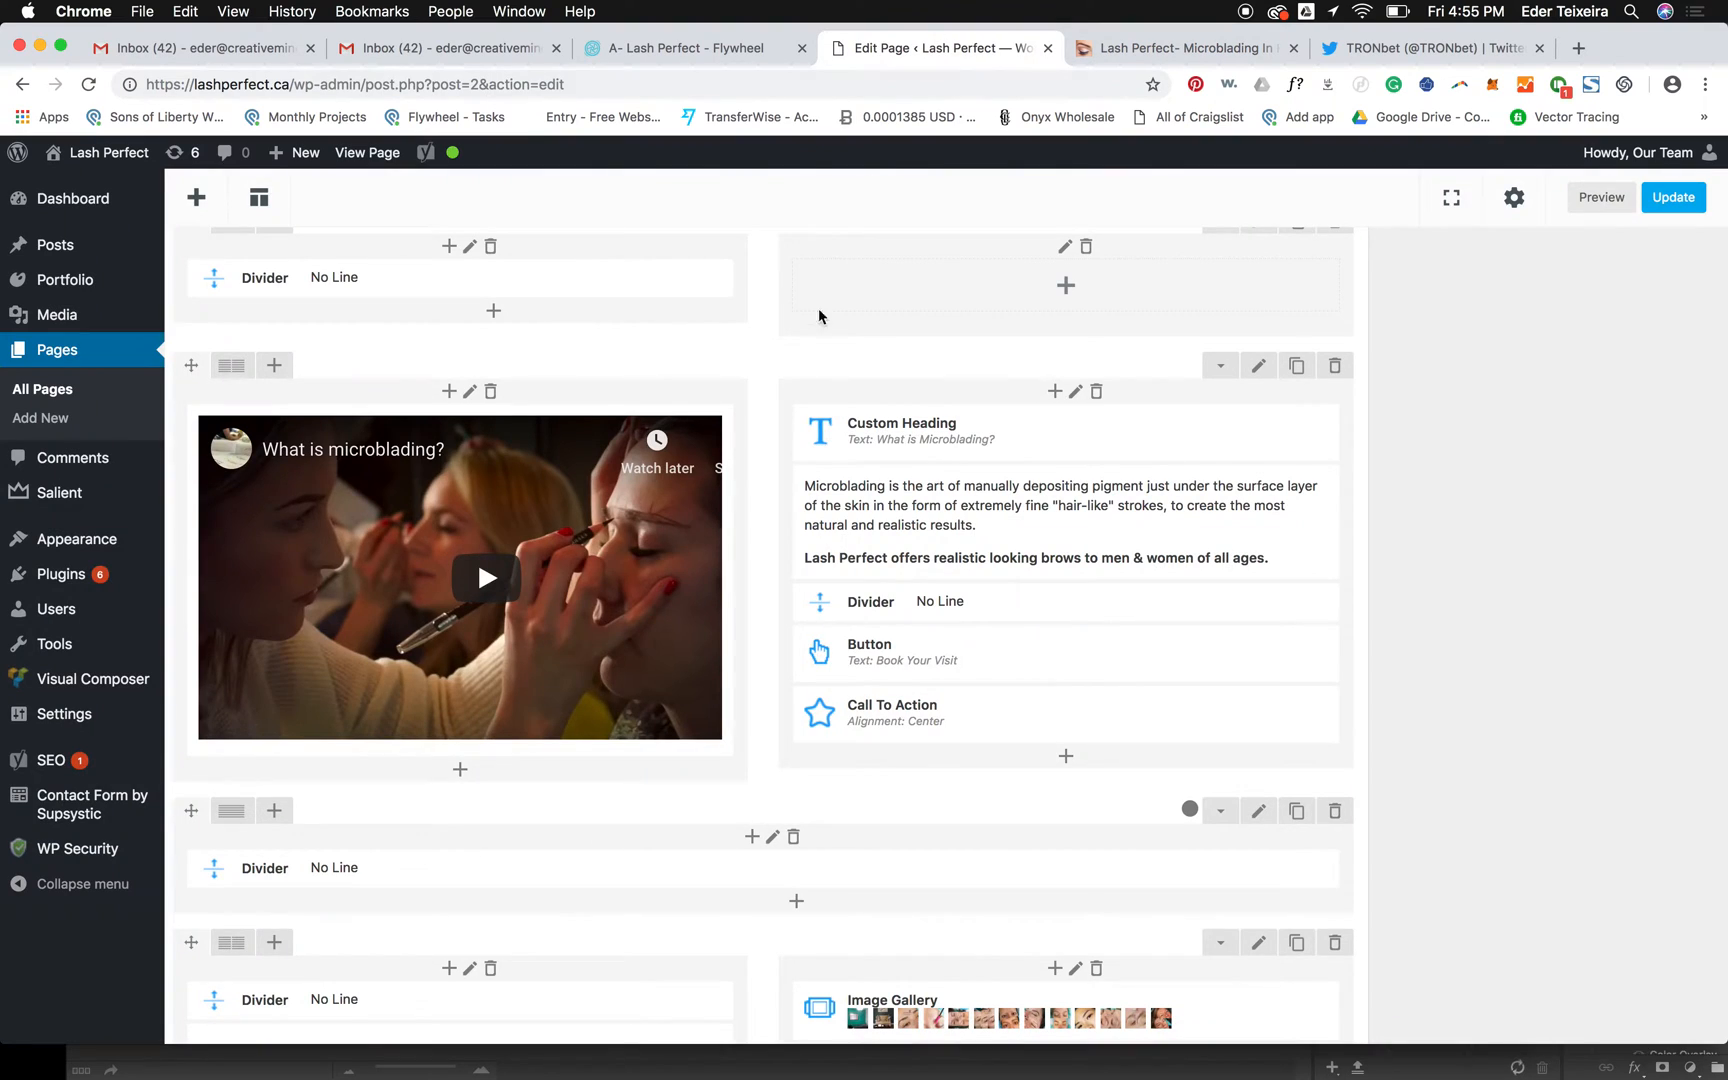
- Review the new video row's general settings and close them without changes
scroll(749, 541, "up", 1)
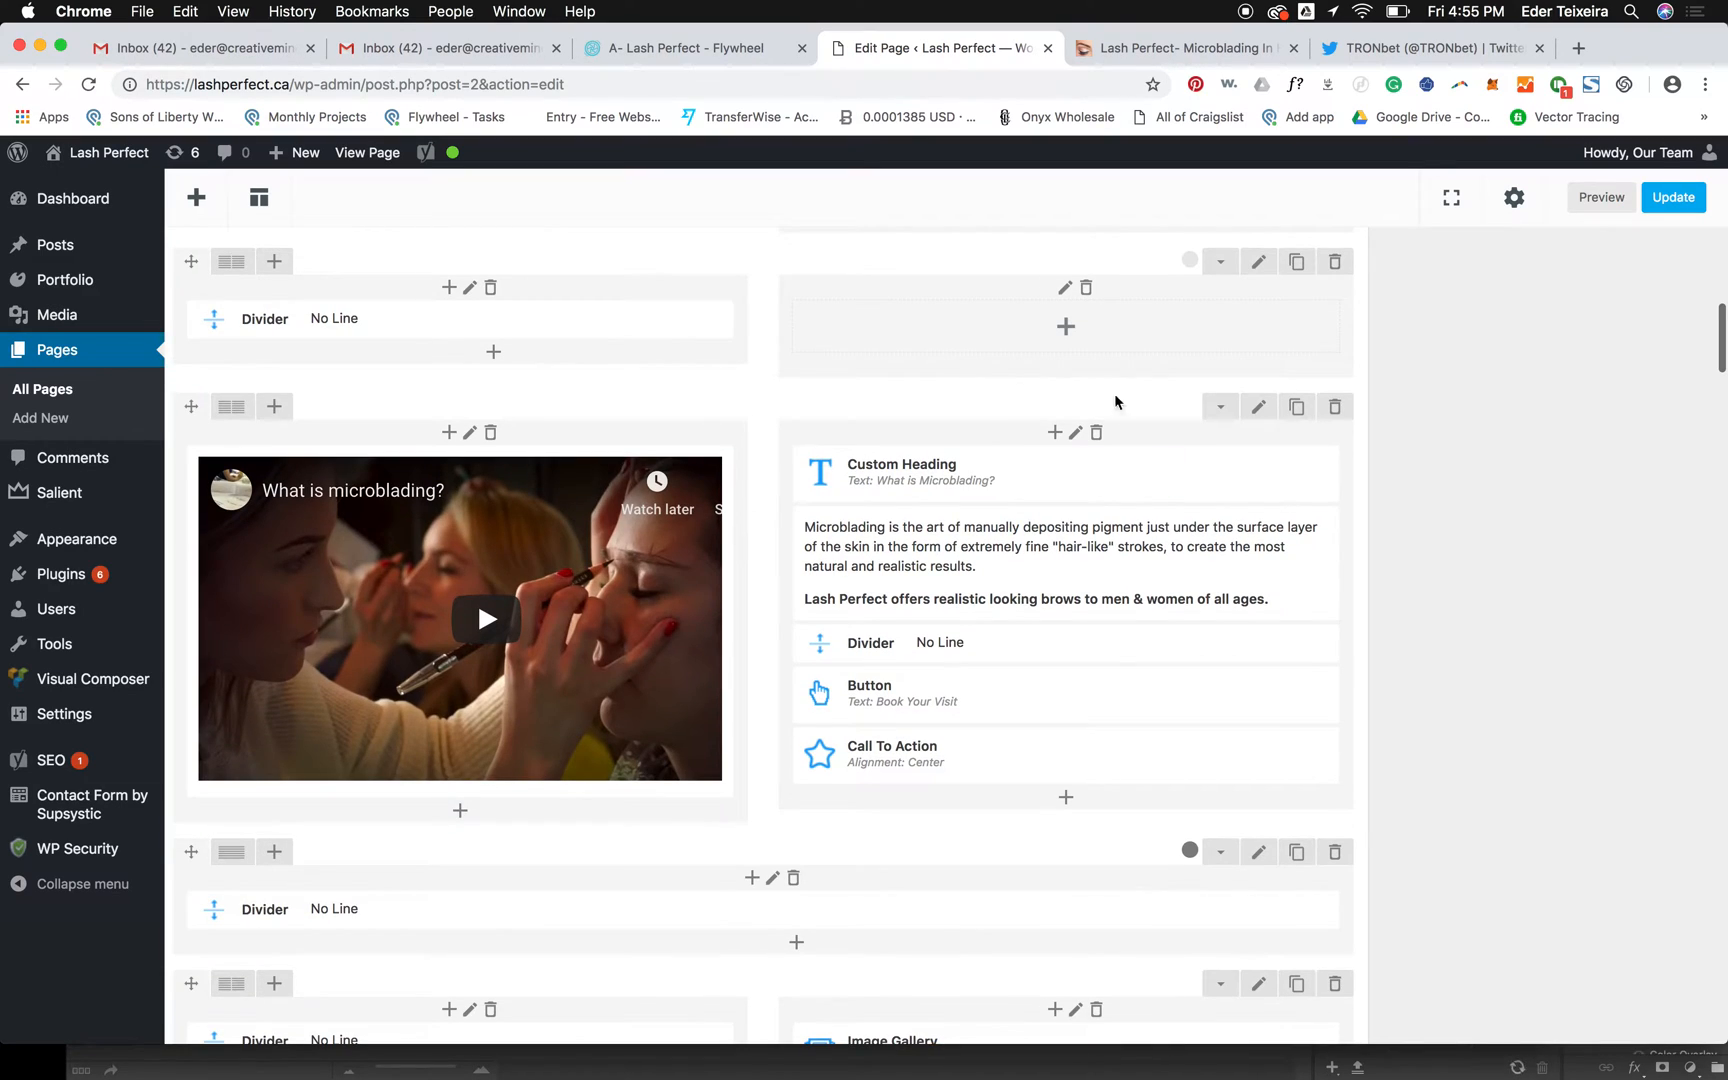
left_click(1258, 407)
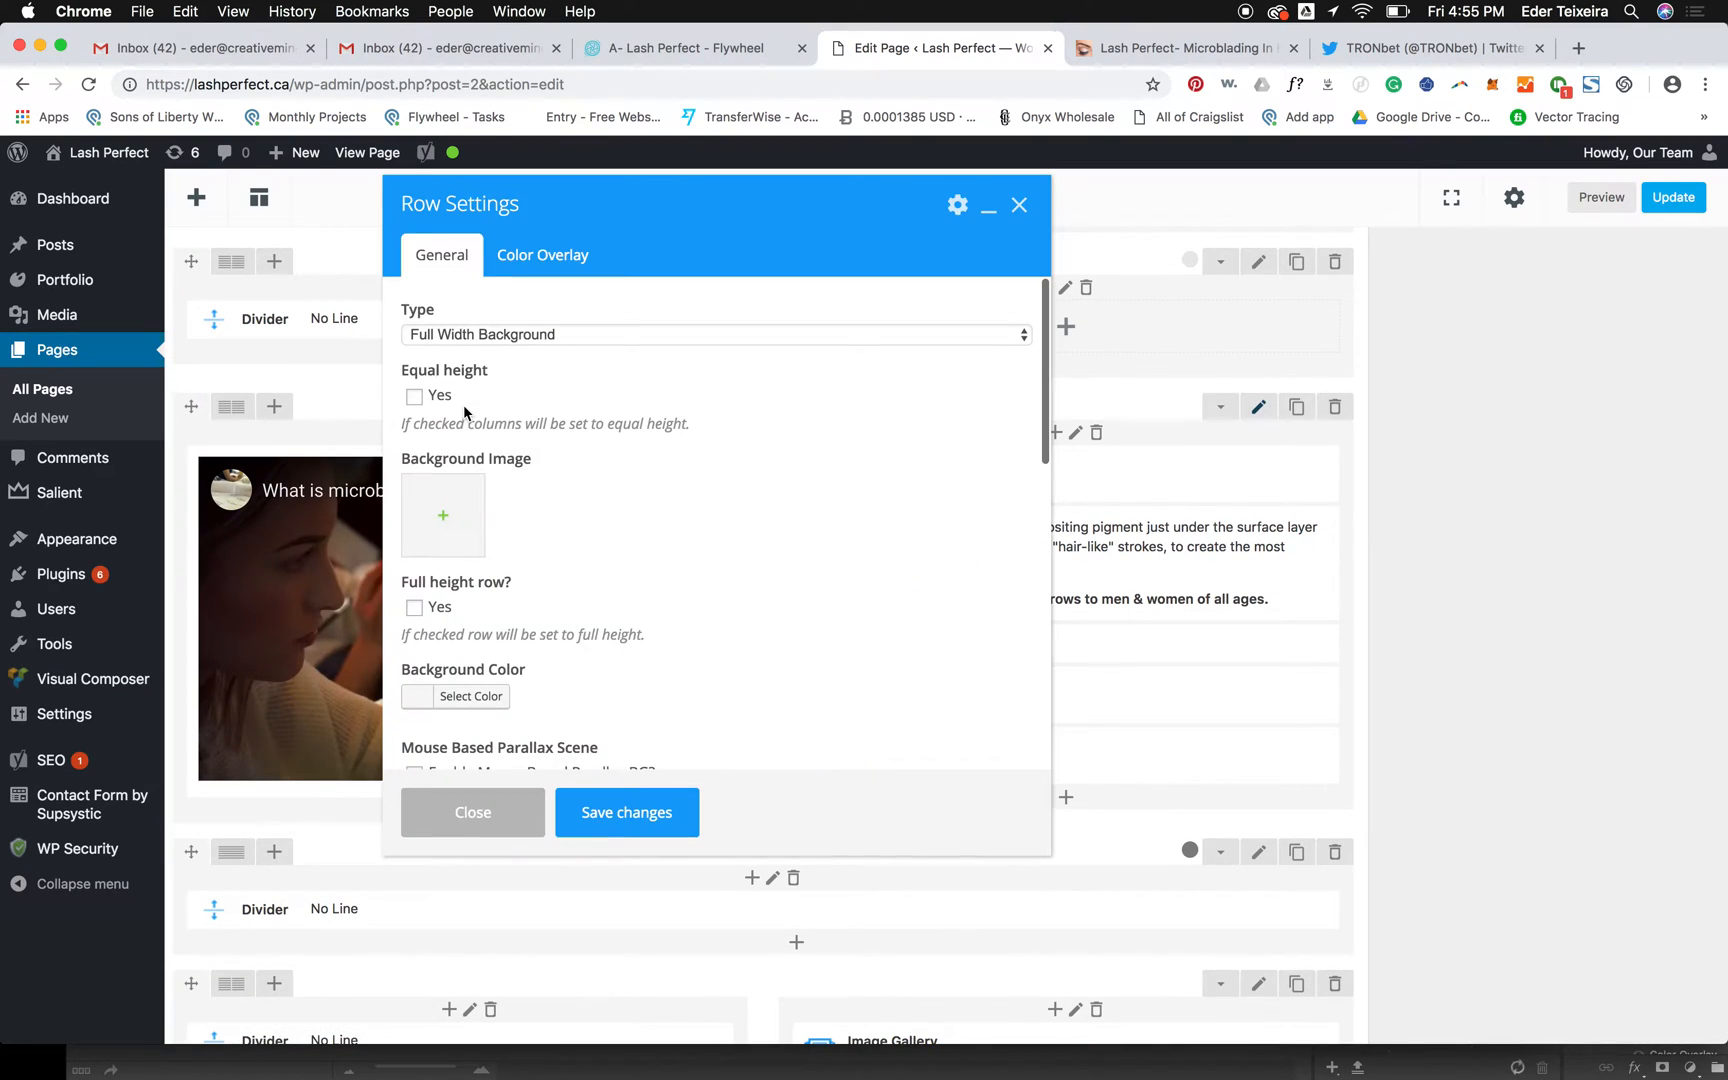
left_click(452, 815)
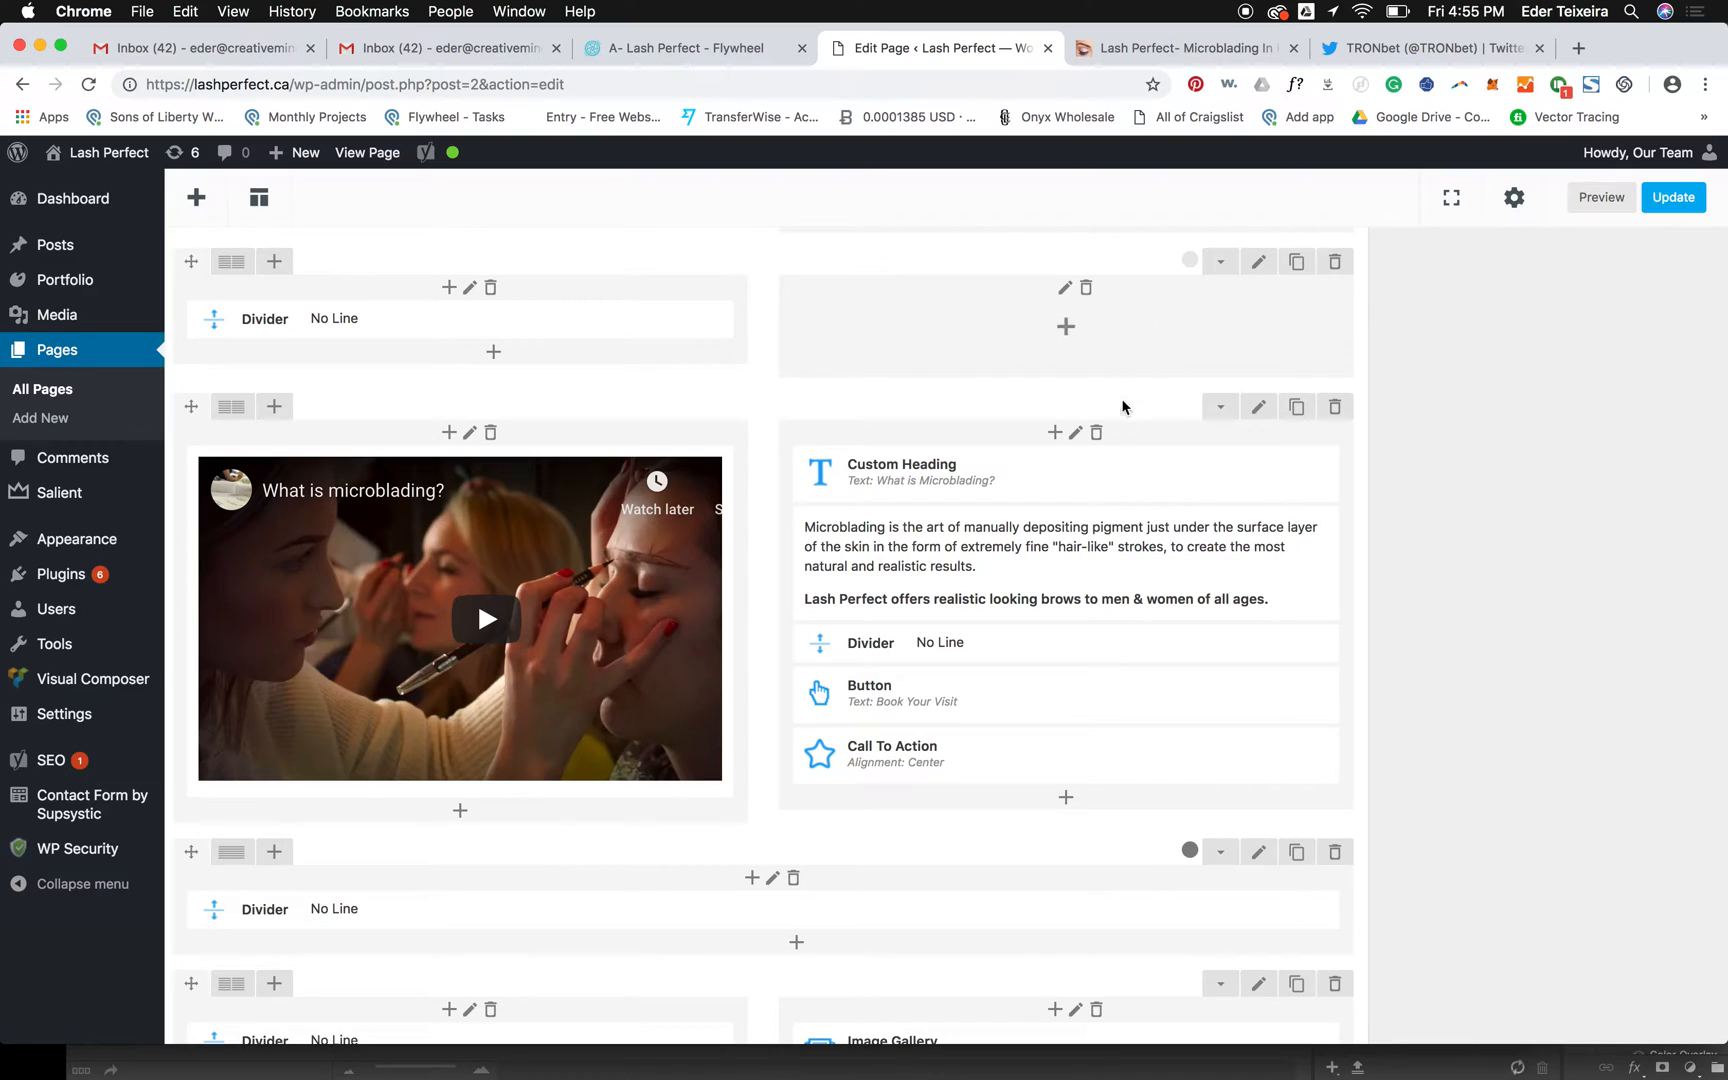
- Set the column padding to 5% for the microblading text column and save the column settings
left_click(1076, 434)
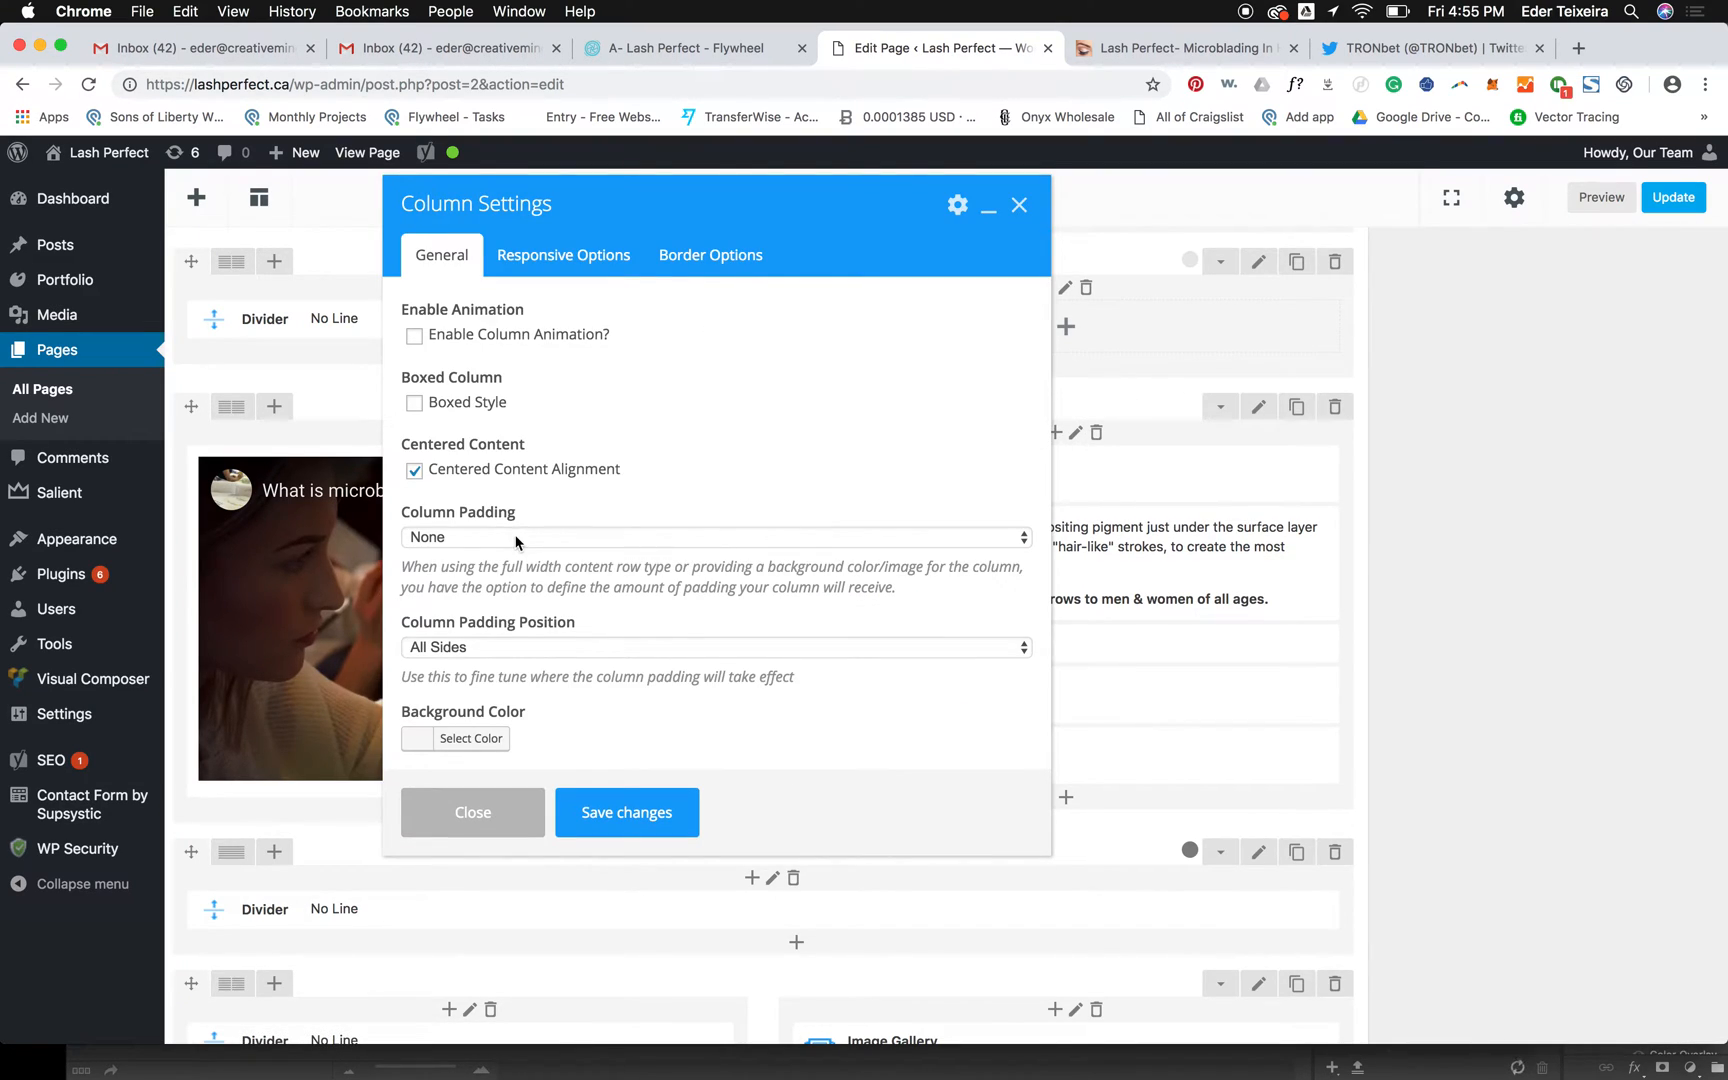
left_click(516, 541)
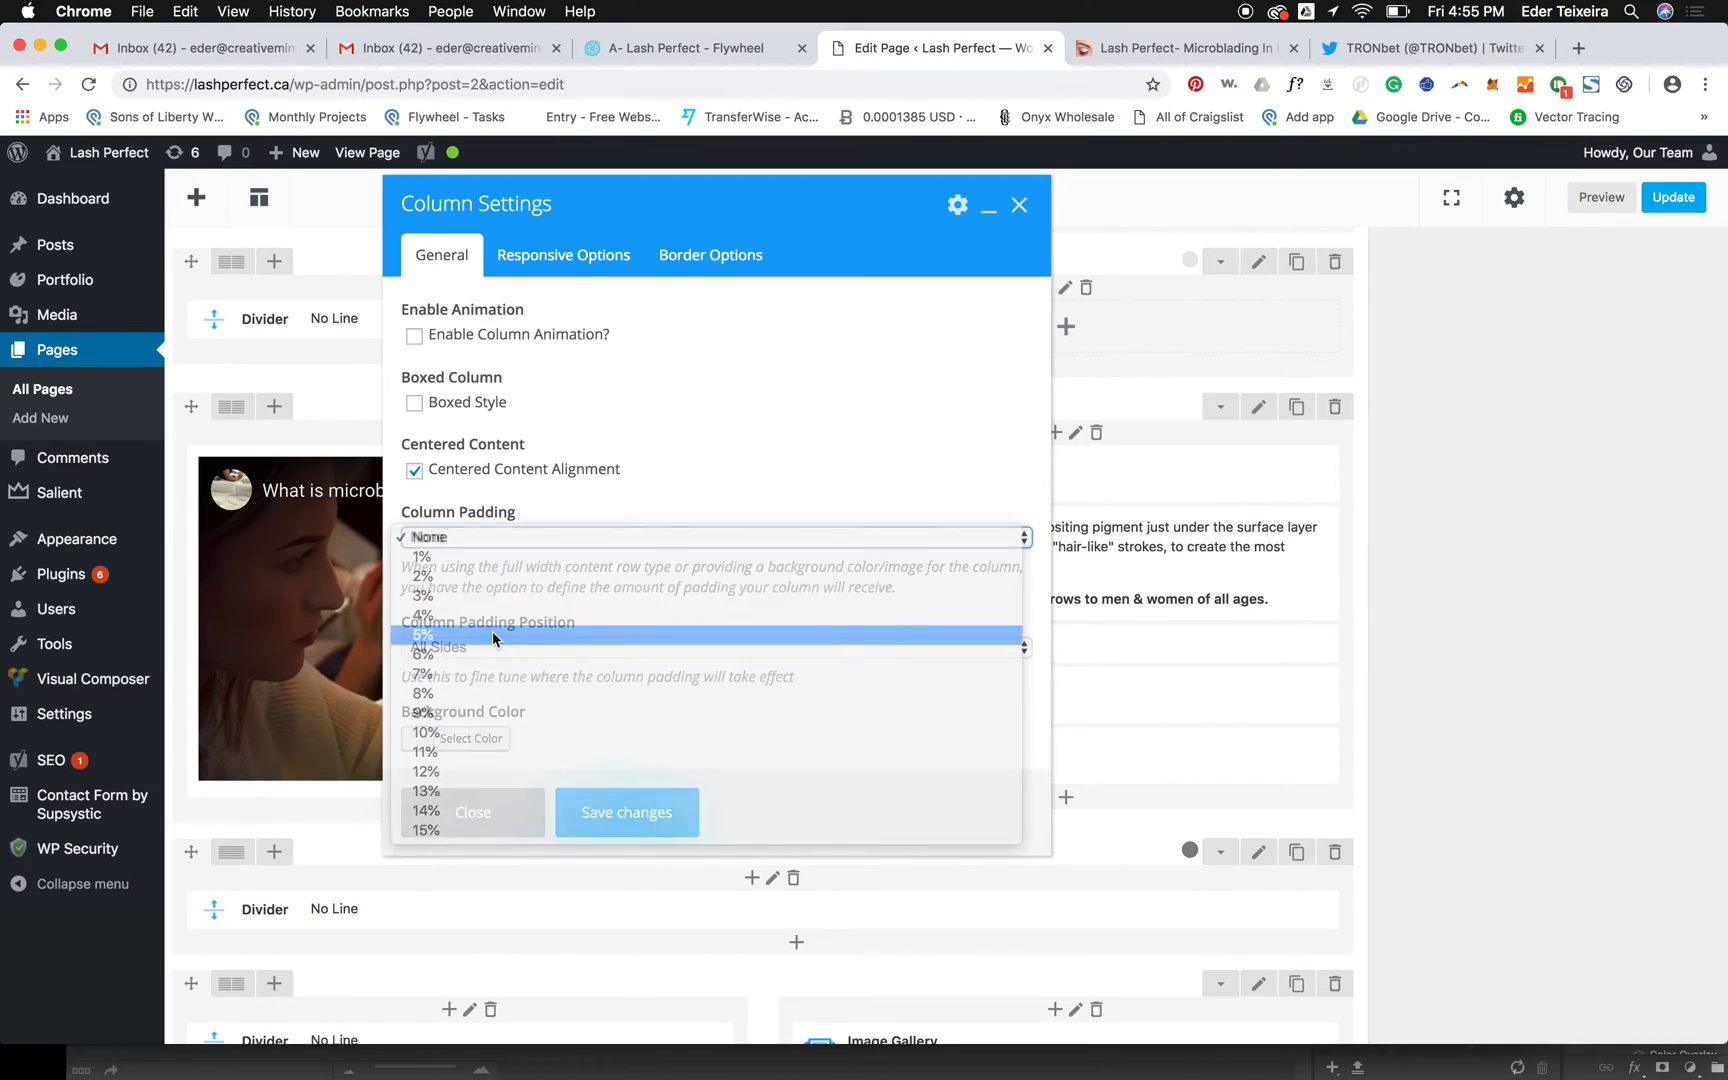
left_click(492, 636)
left_click(590, 814)
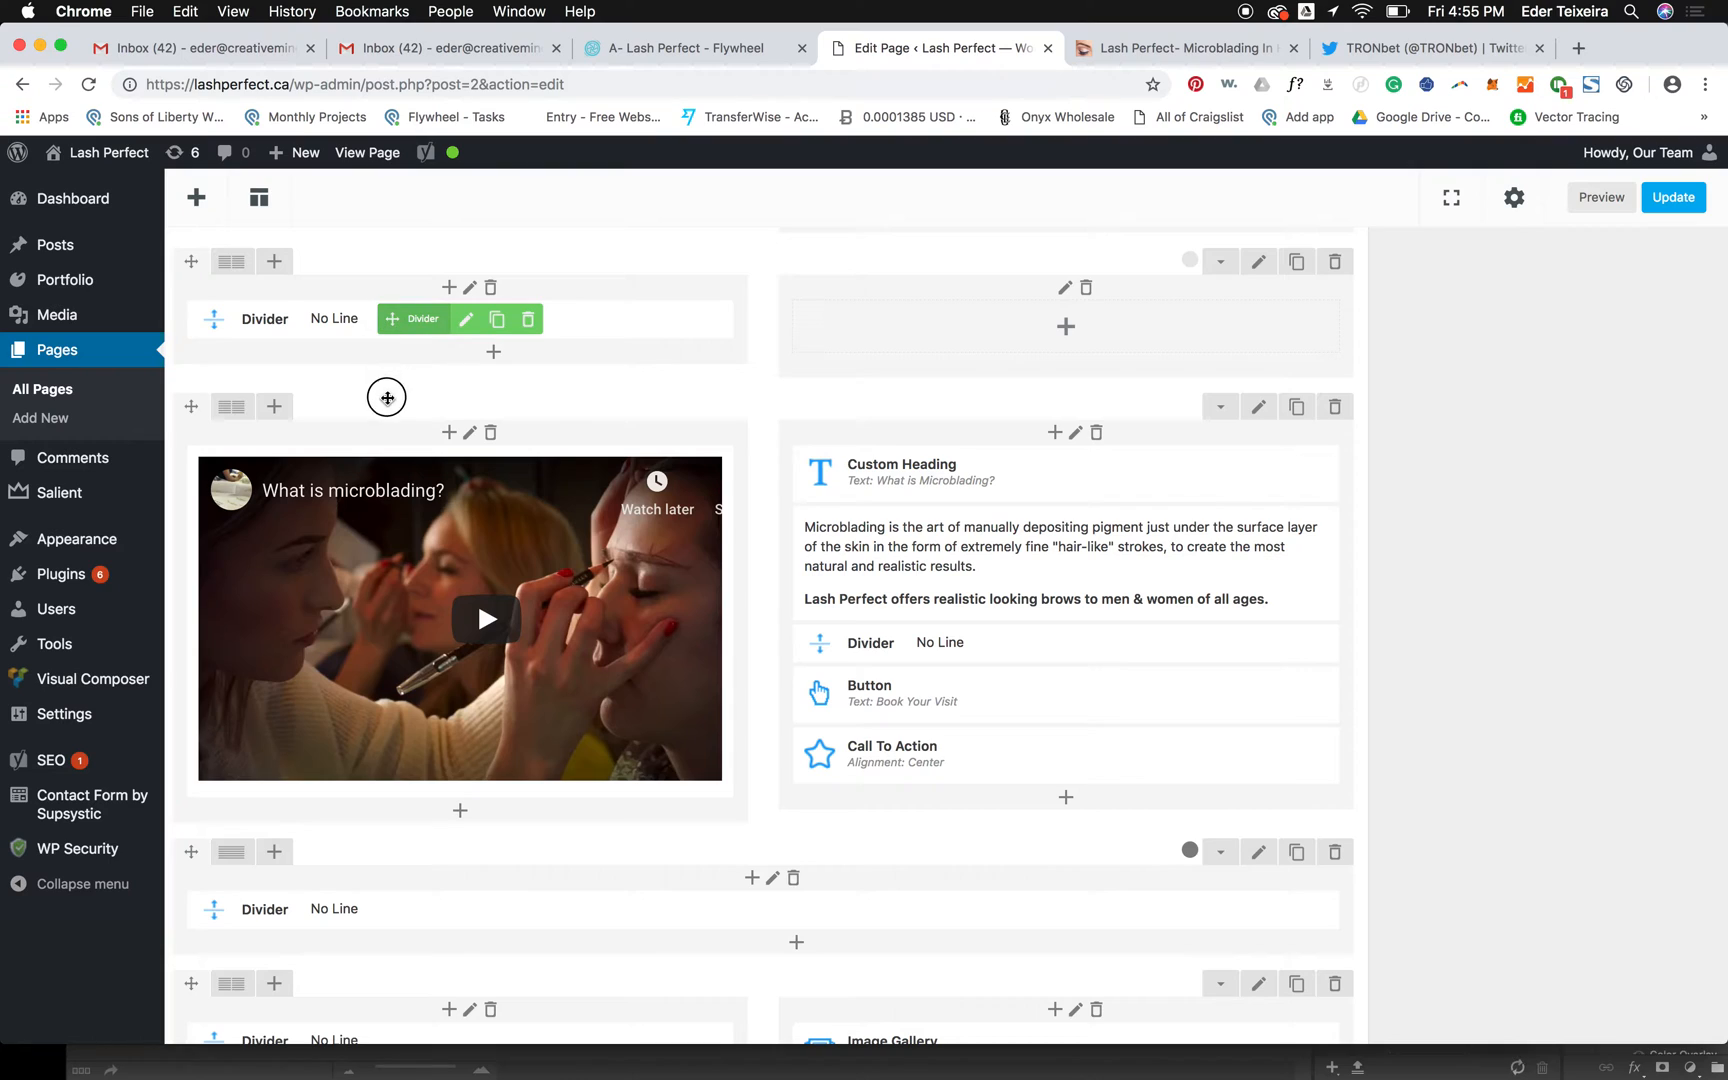
left_click_drag(391, 430, 391, 414)
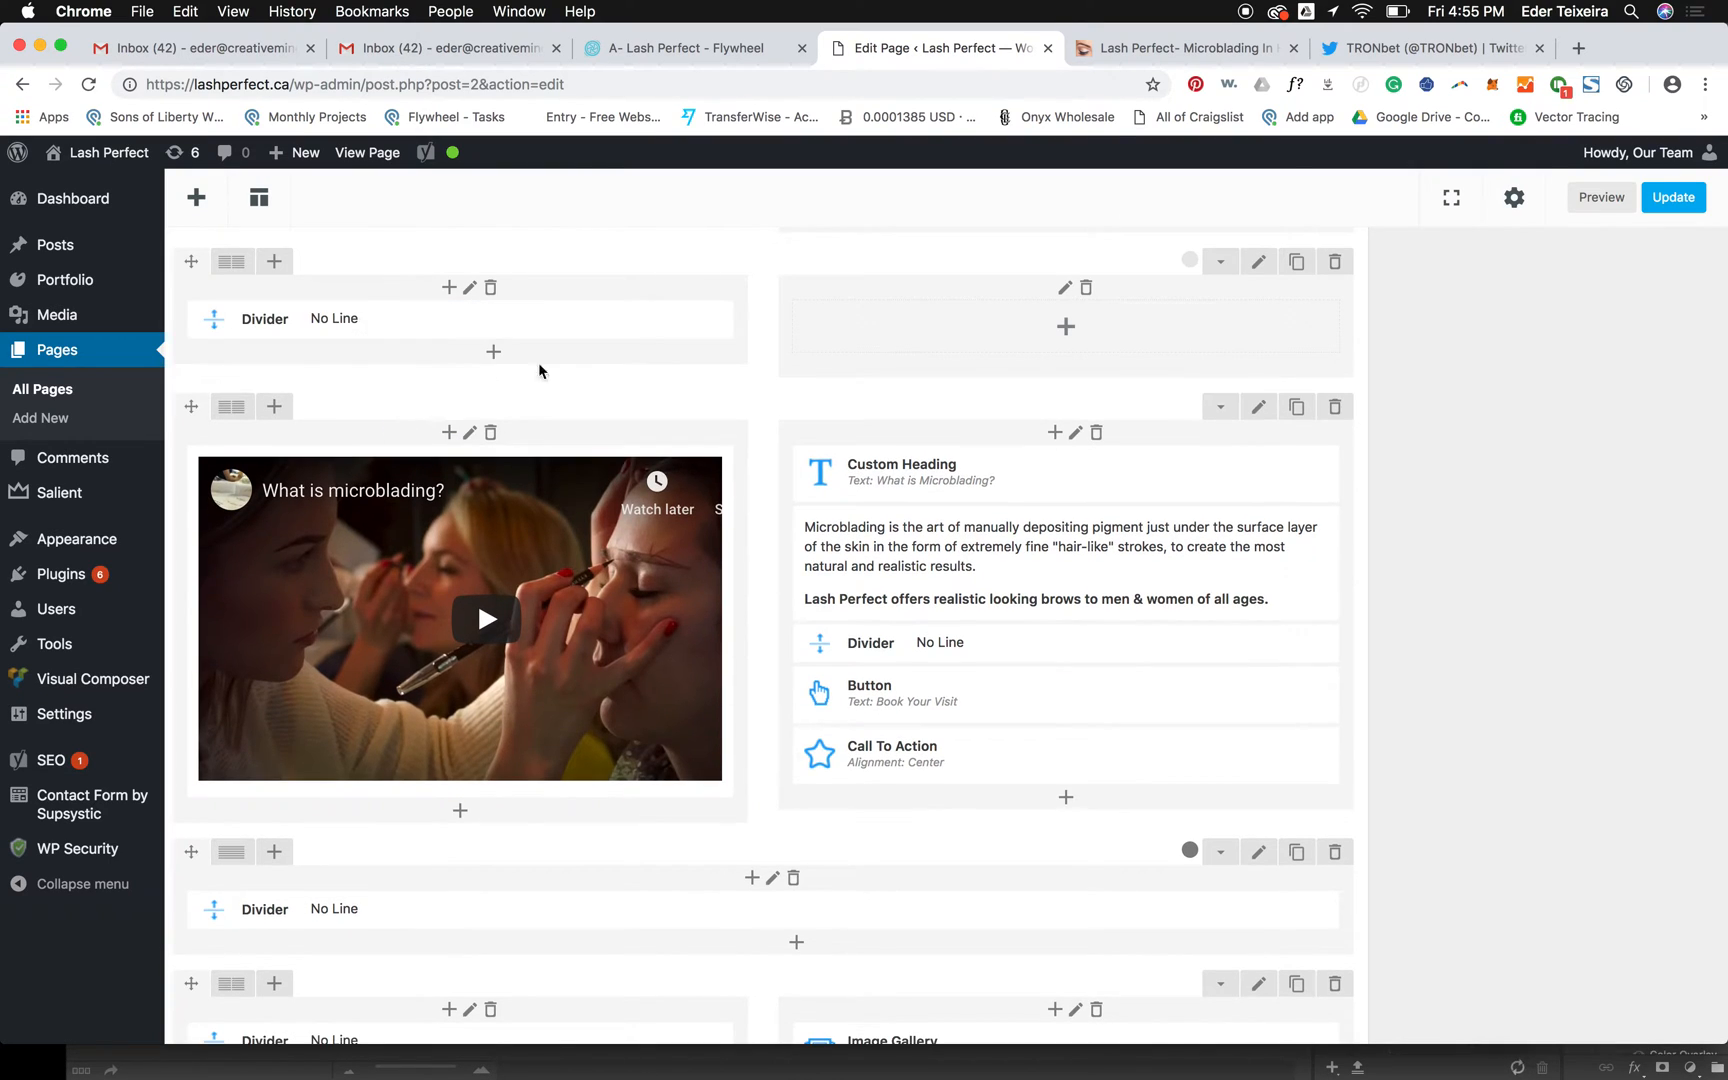
- Refresh the page preview and examine the padding around the microblading text beside the video
left_click(1600, 198)
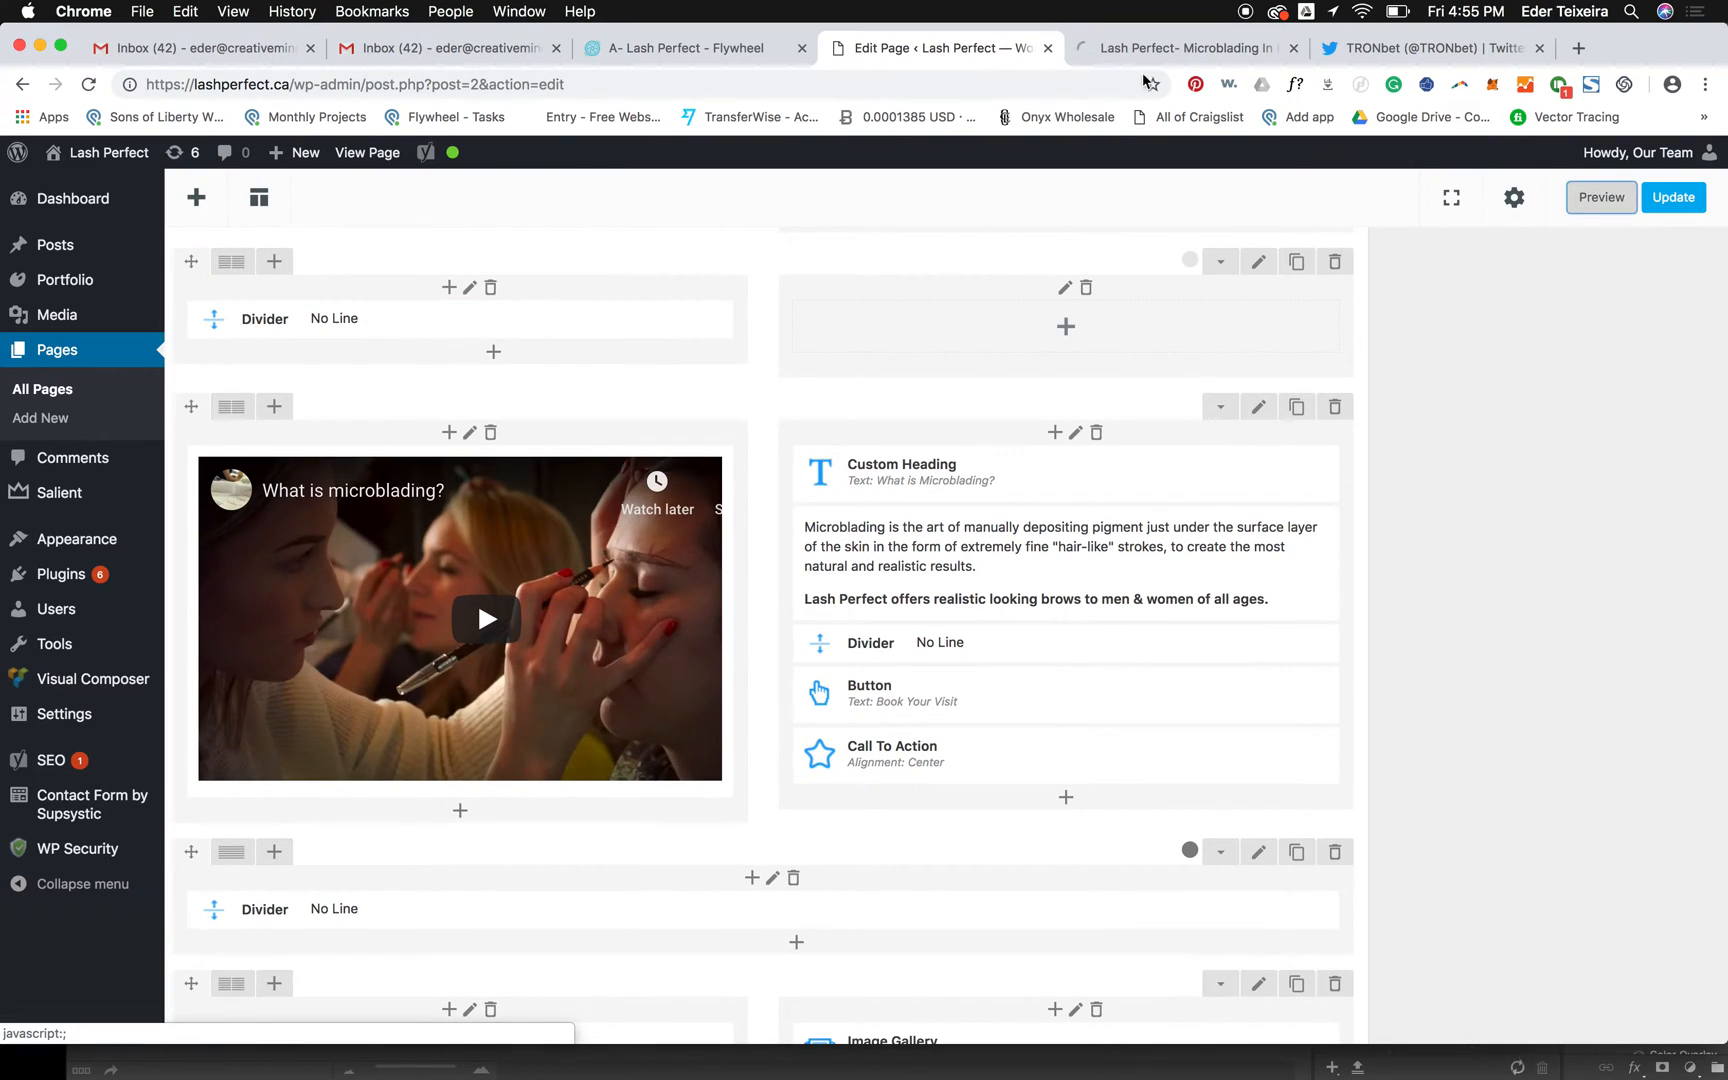
left_click(1105, 48)
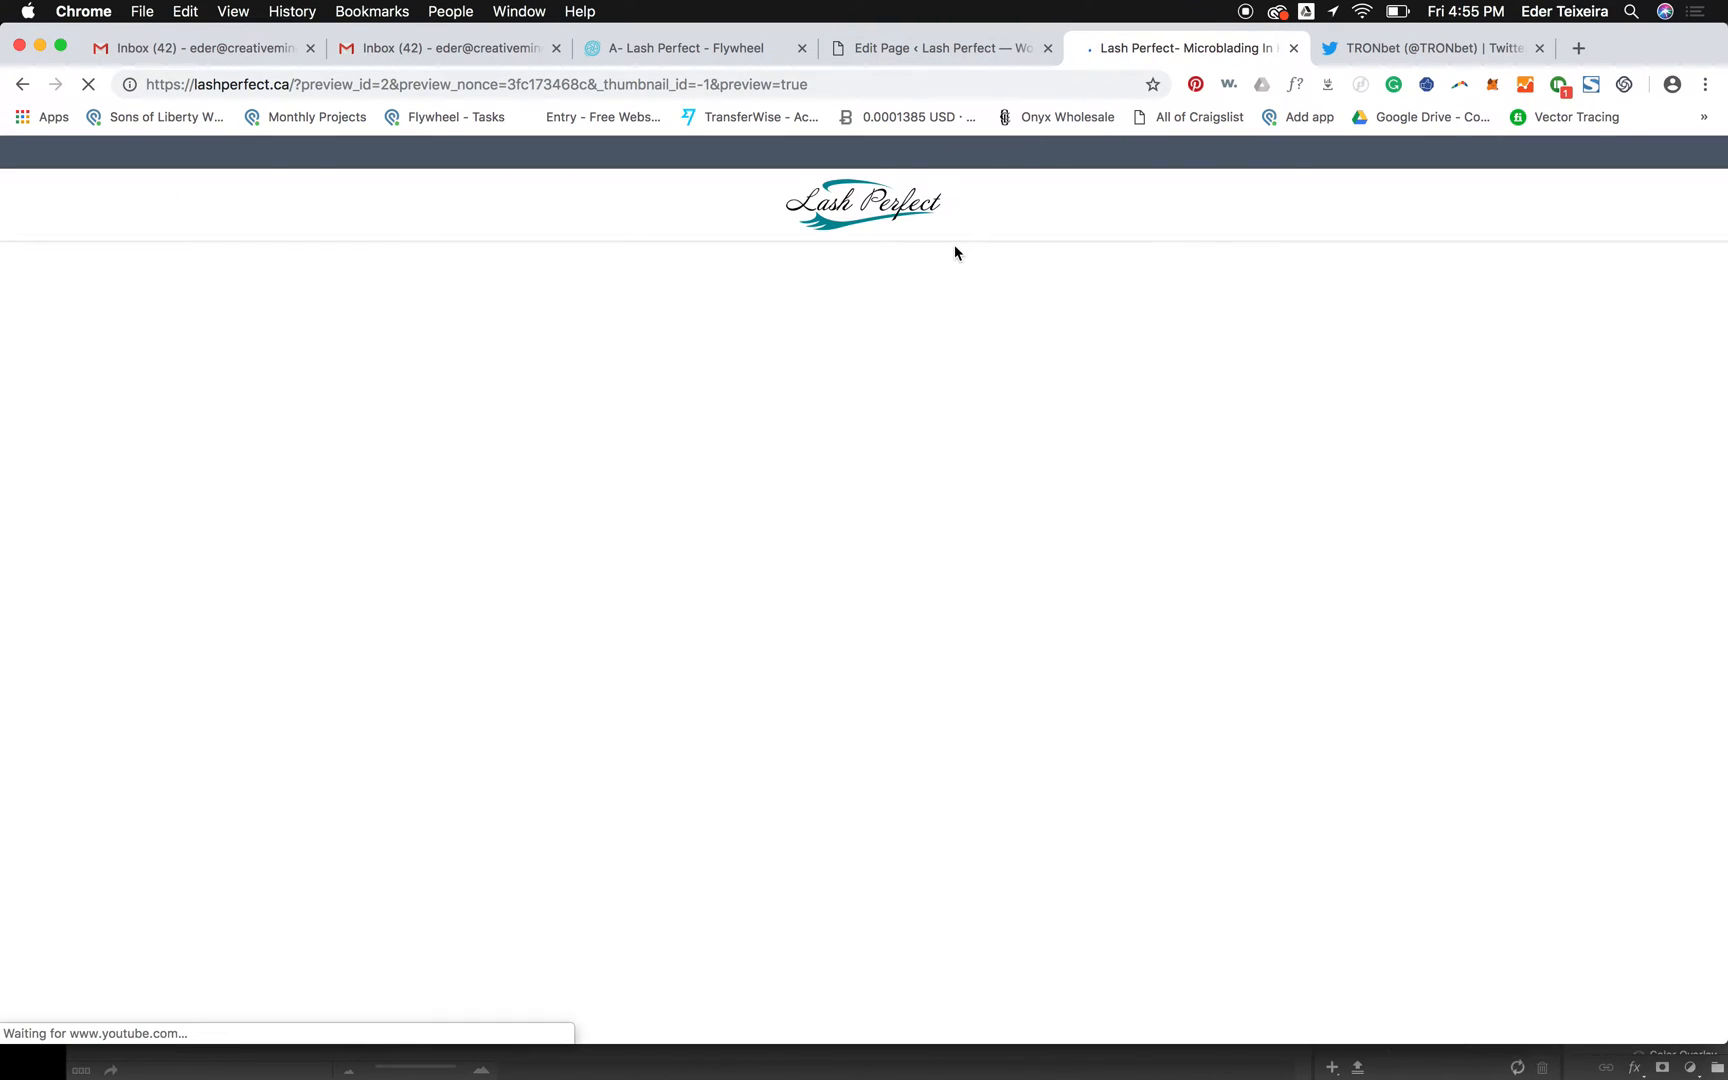
scroll(748, 537, "down", 15)
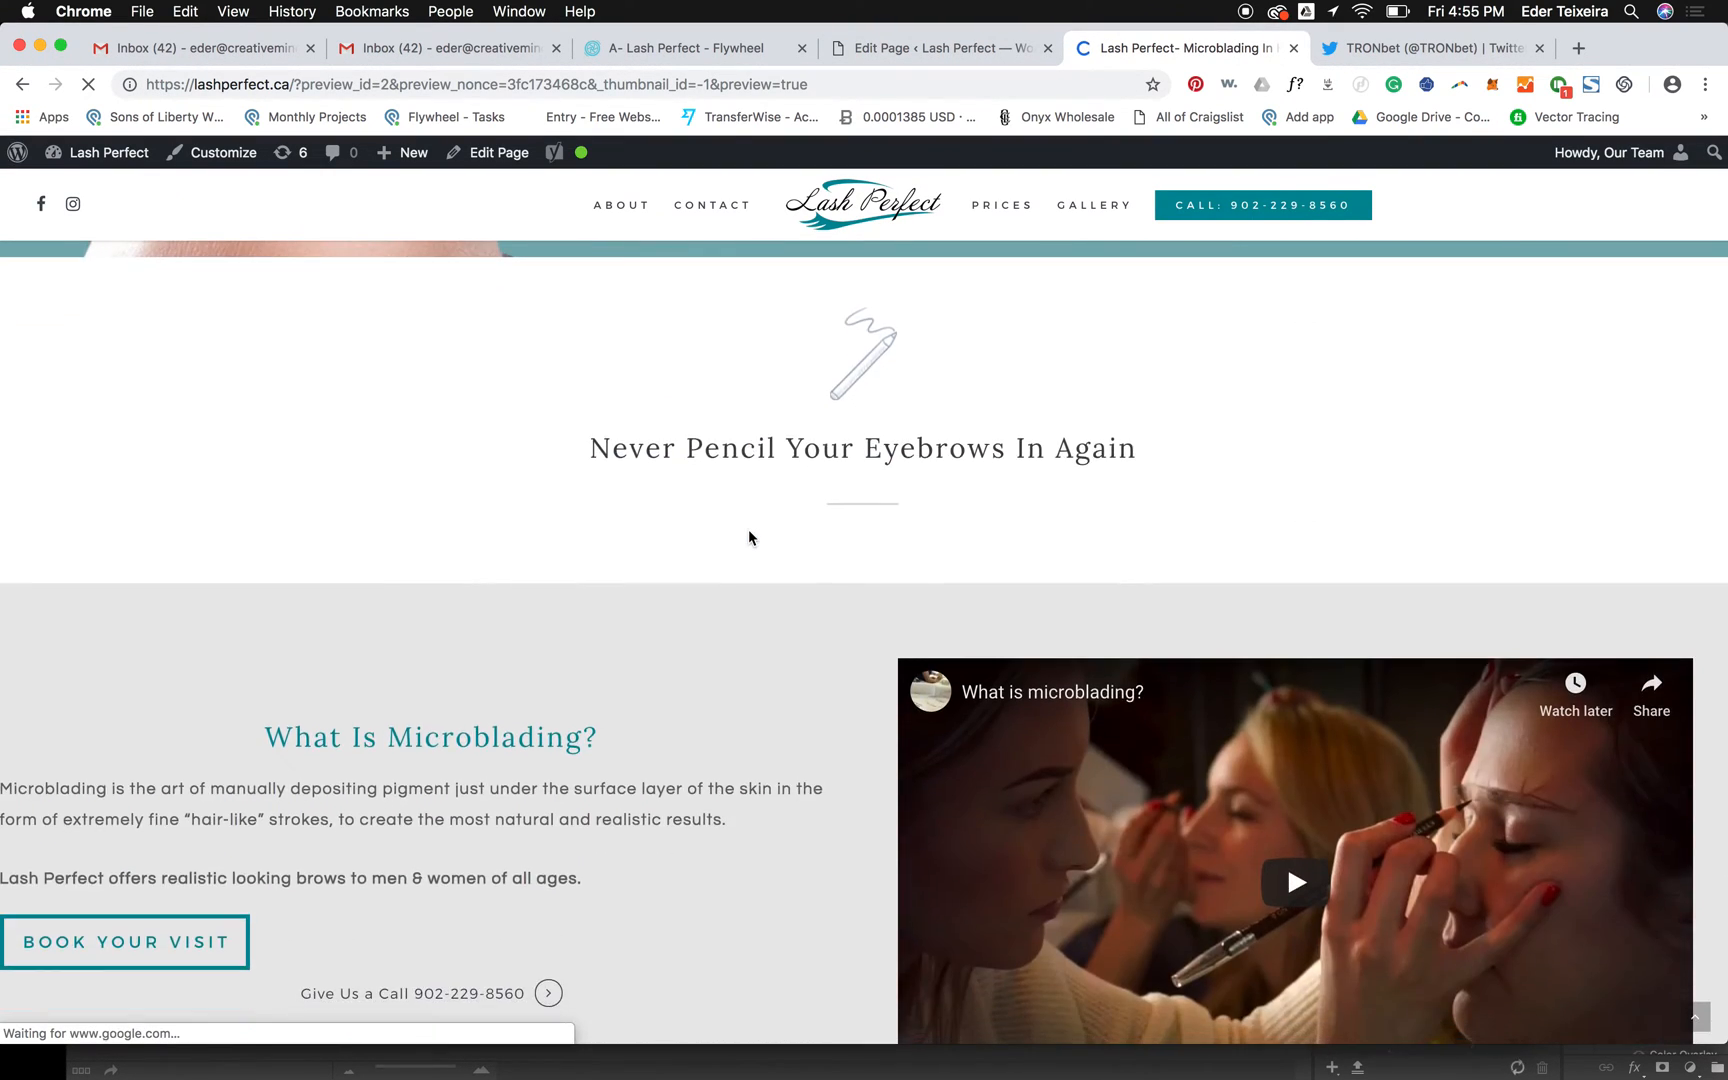
scroll(748, 537, "down", 7)
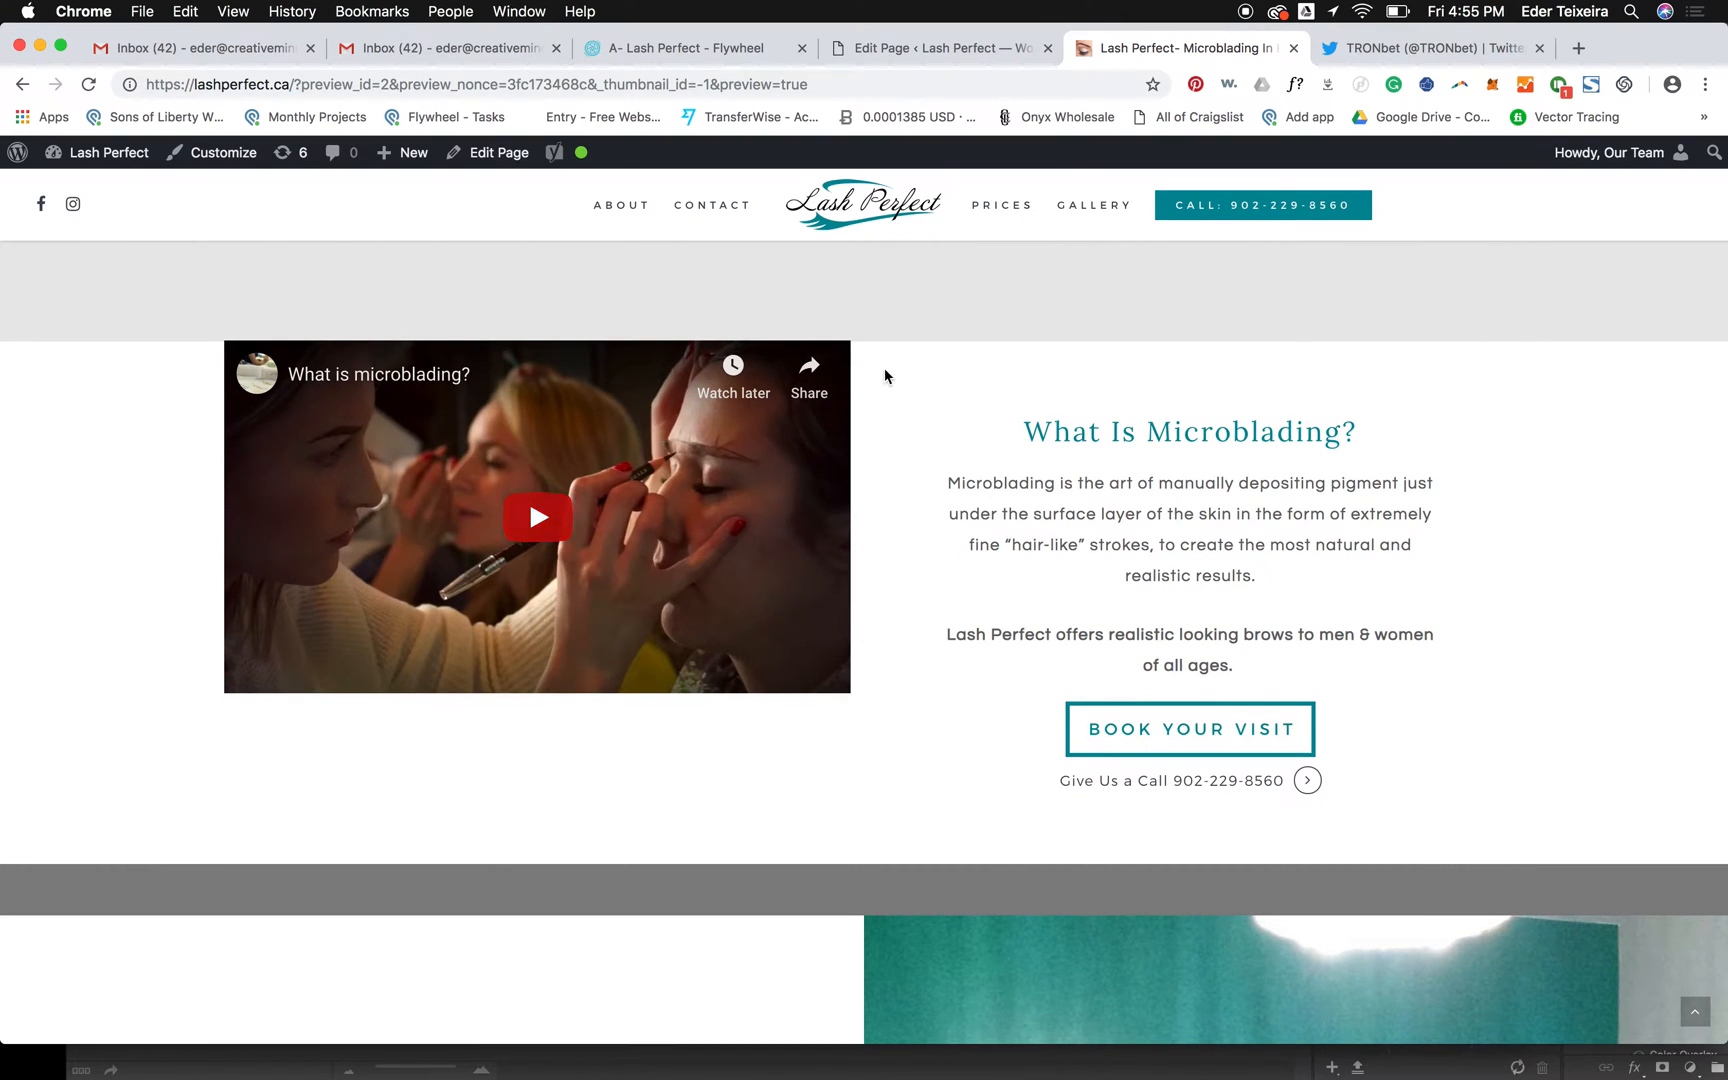
- Return to the editor, set the video row's type to Full Width Content, and compare with the current preview before saving
left_click(971, 48)
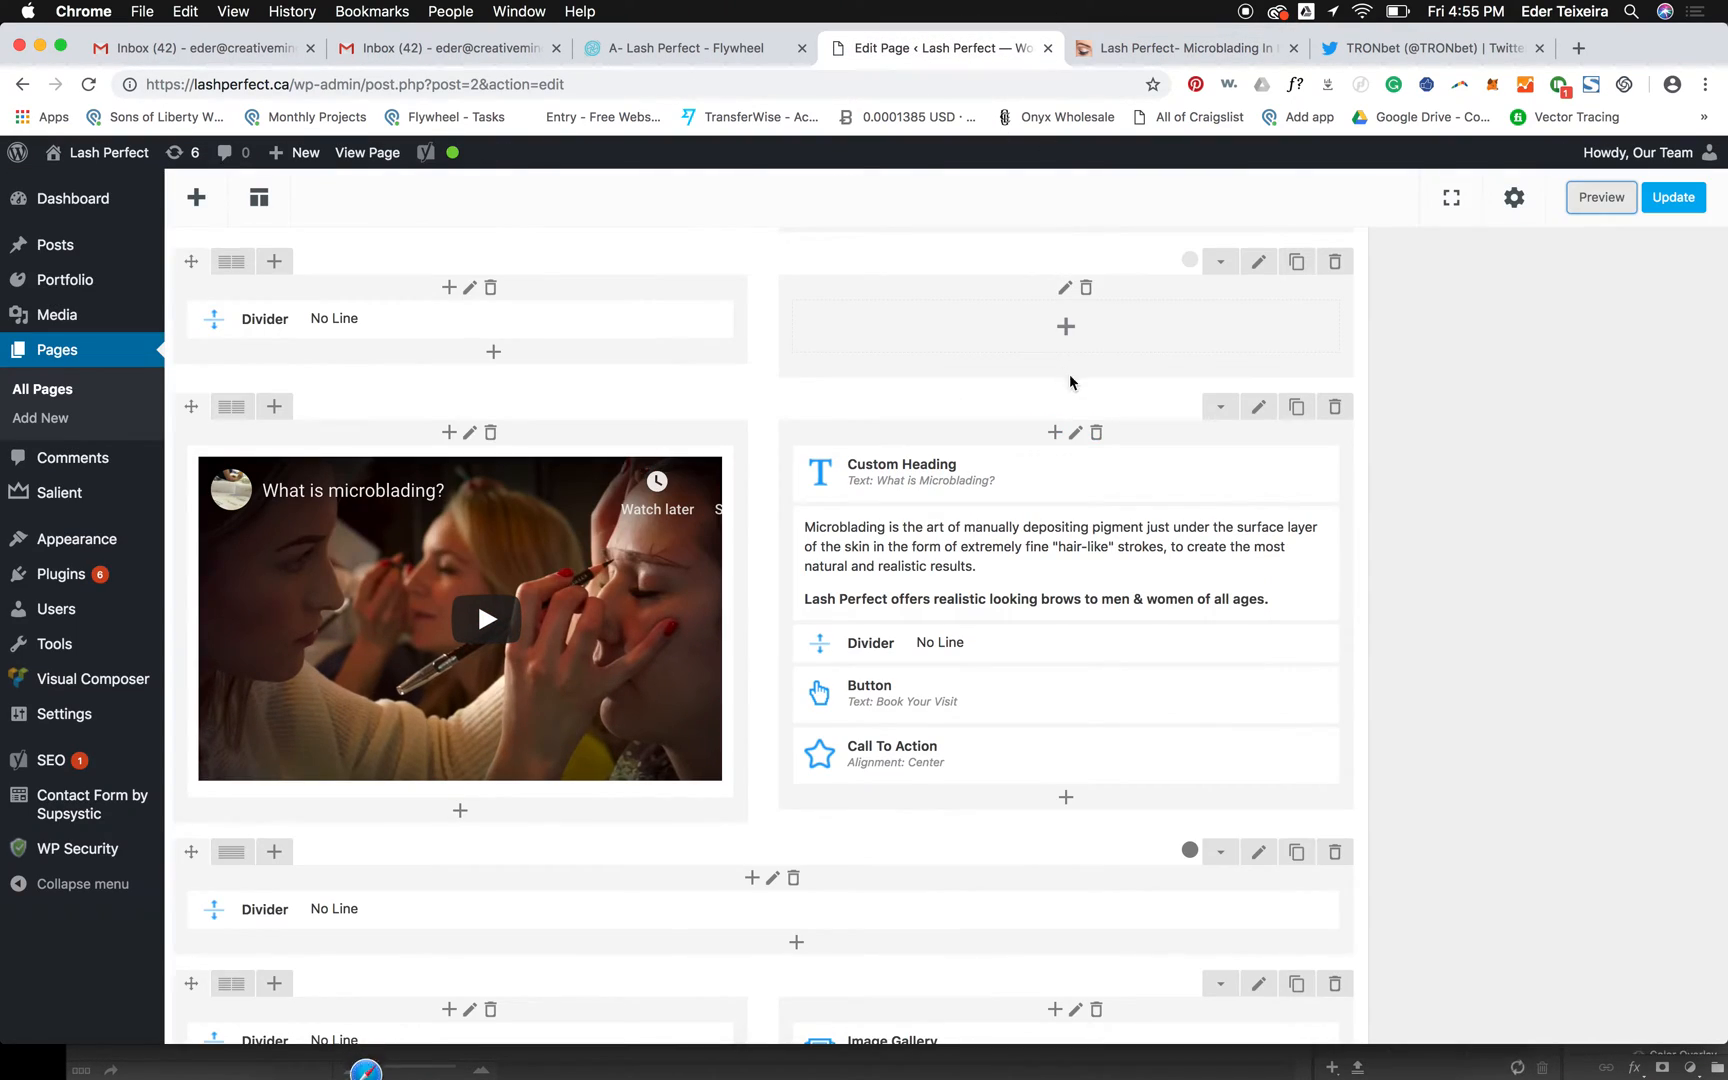
left_click(1256, 408)
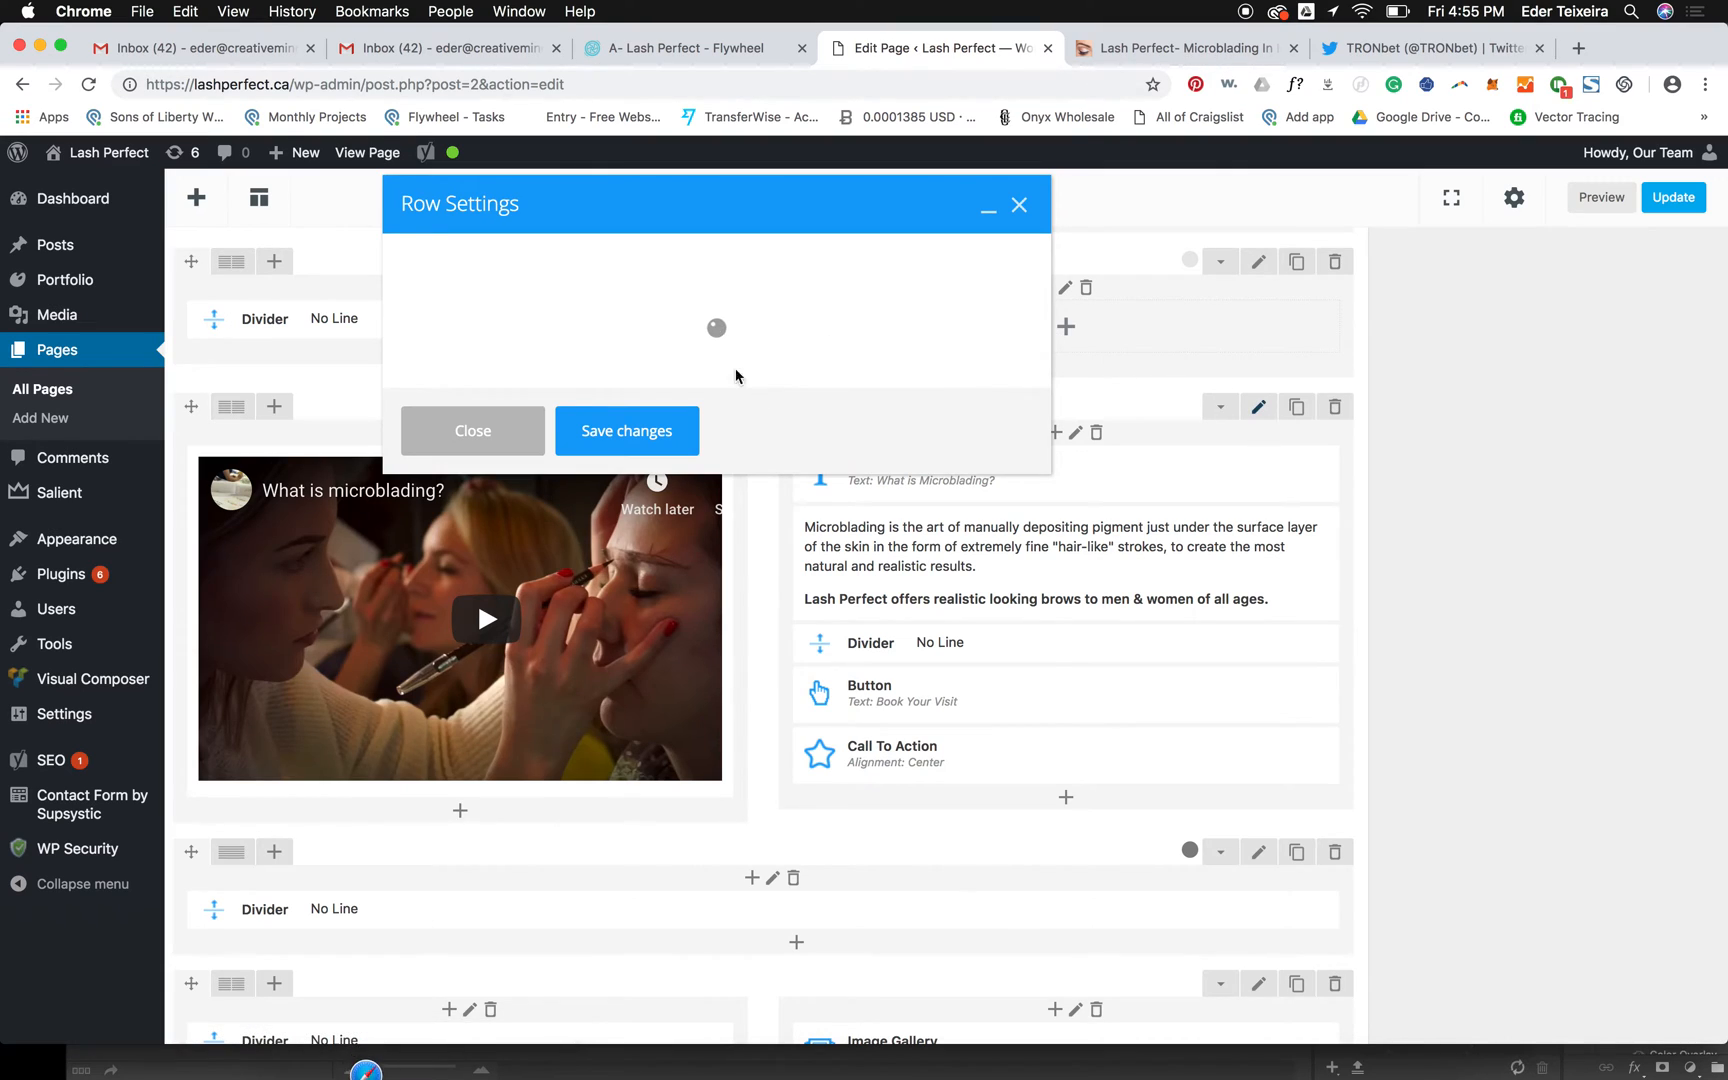
left_click(433, 334)
left_click(433, 354)
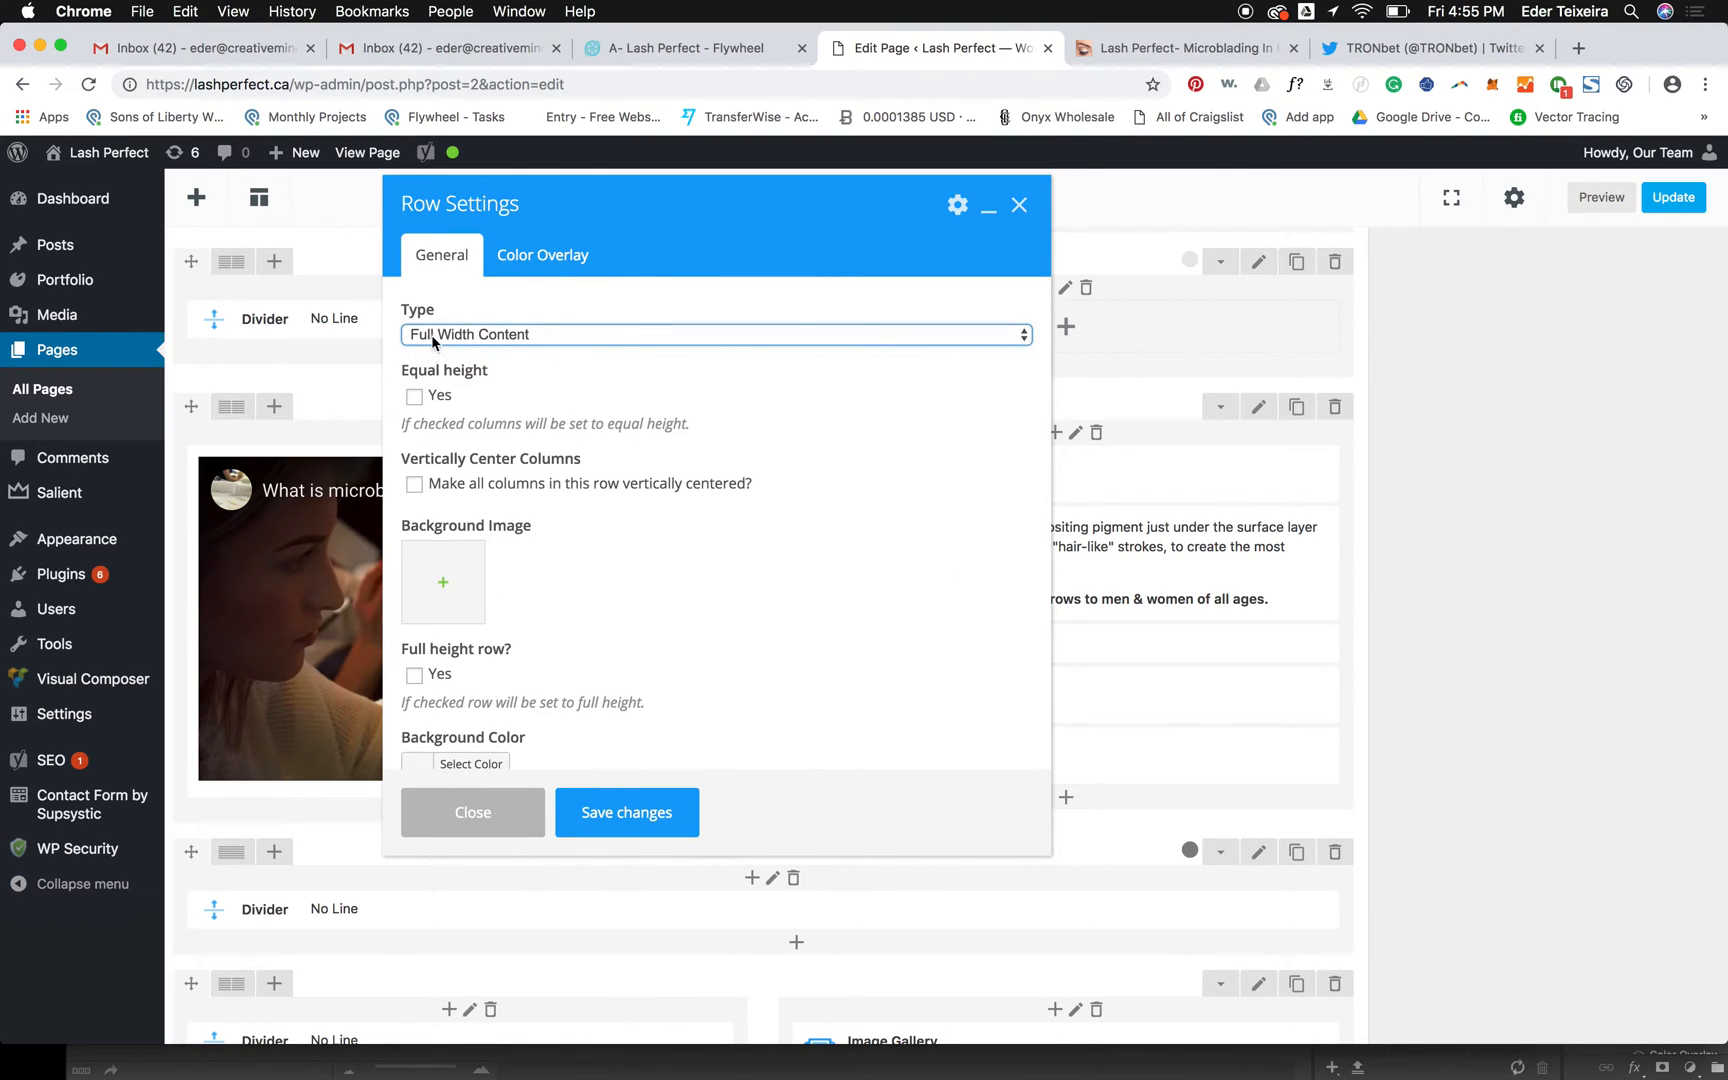
left_click(1110, 48)
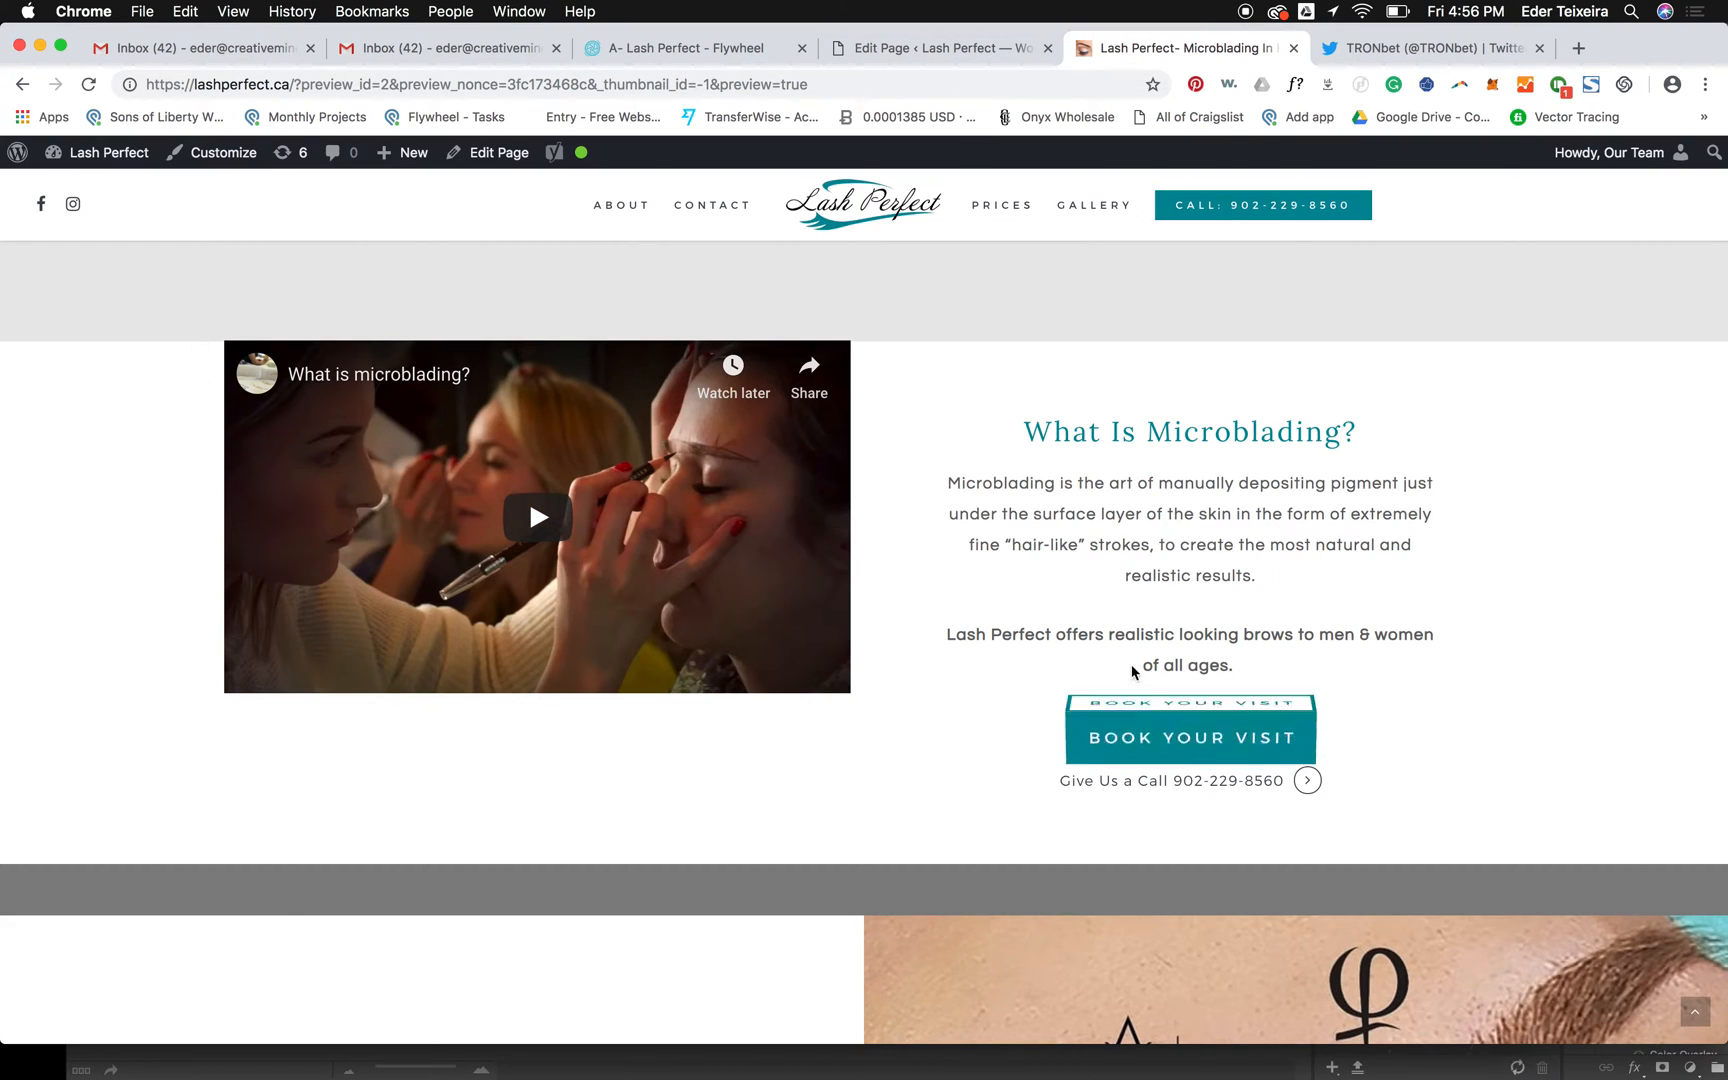
left_click(958, 52)
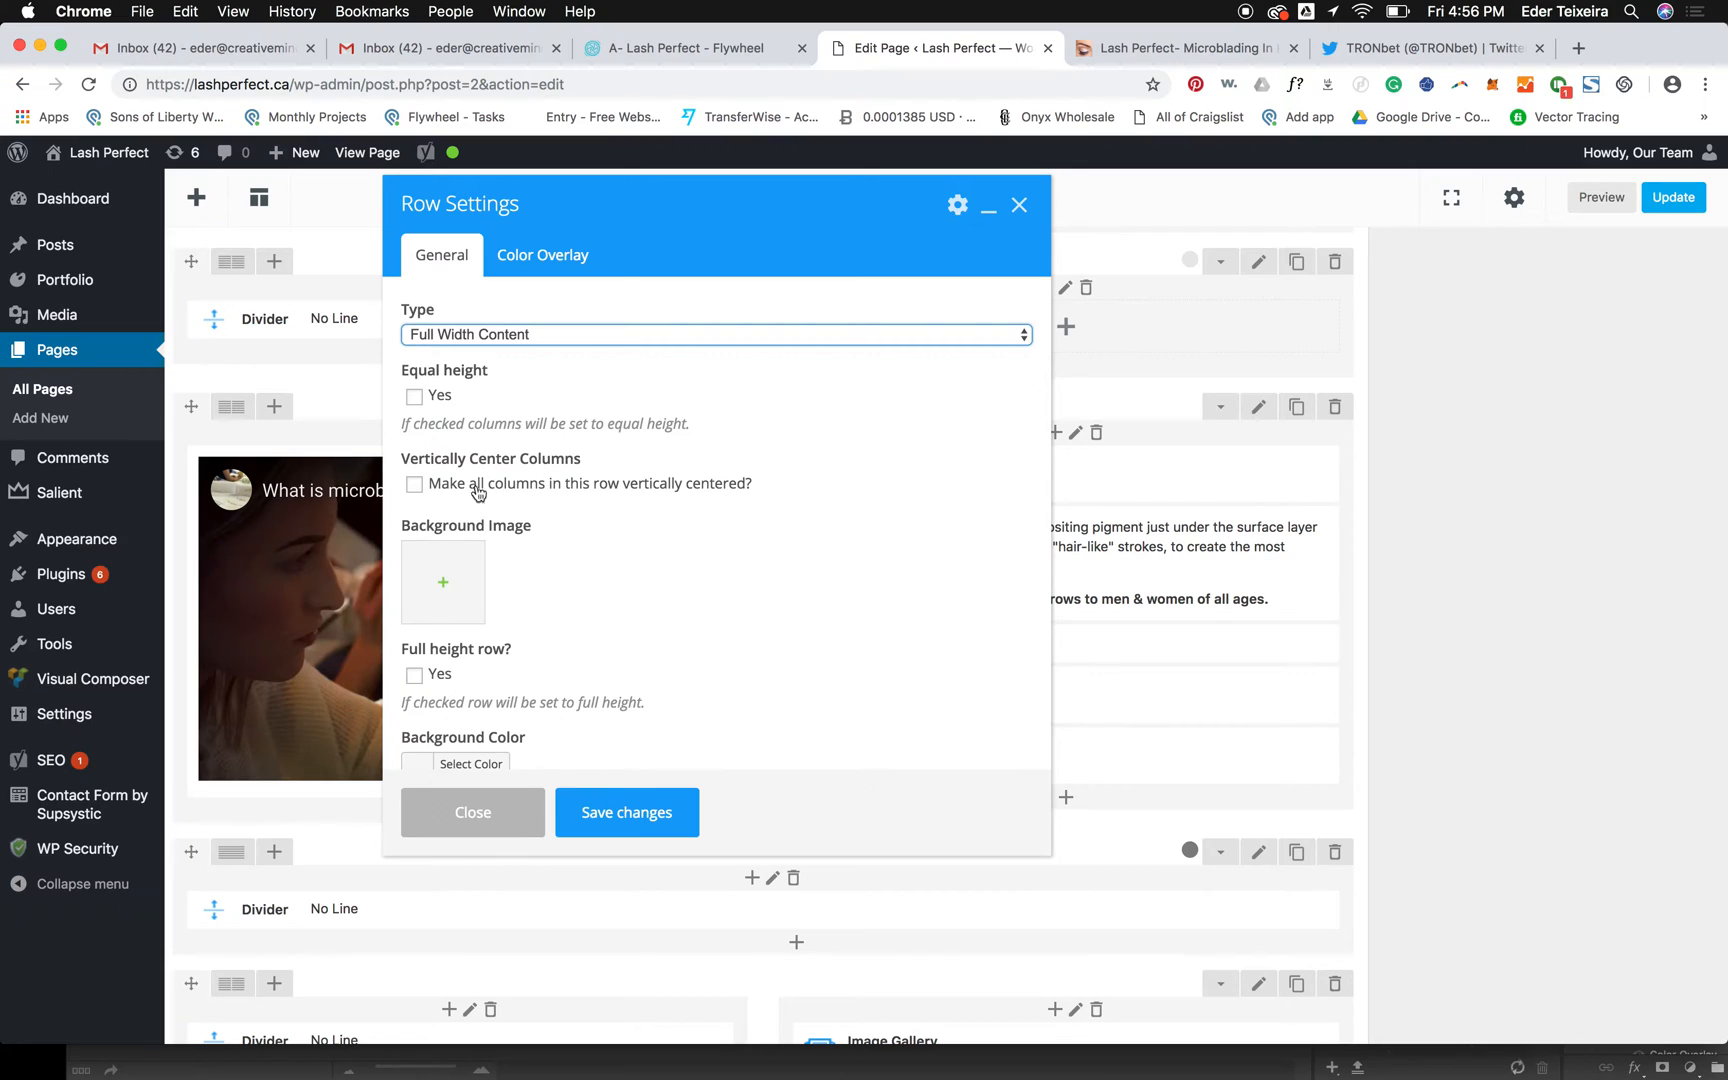
- Enable equal height for the video row, set its column content position to Middle, and save the row settings
scroll(432, 494, "down", 1)
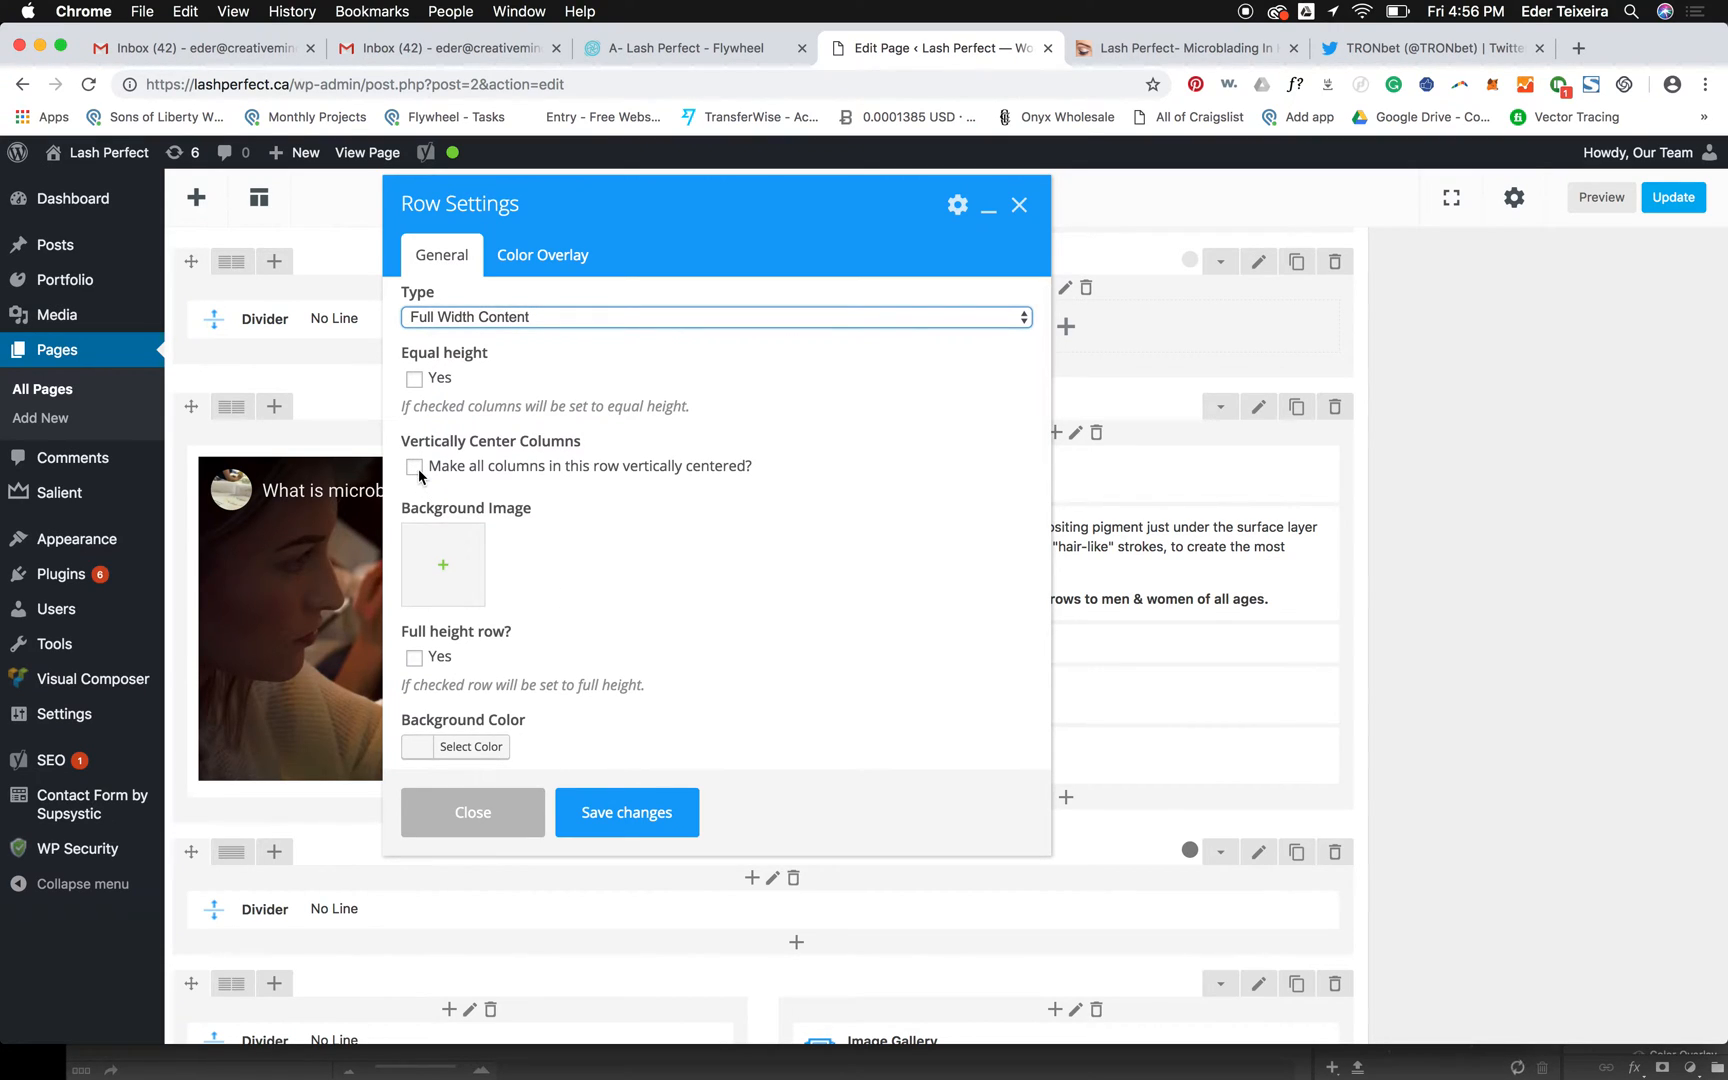
left_click(413, 378)
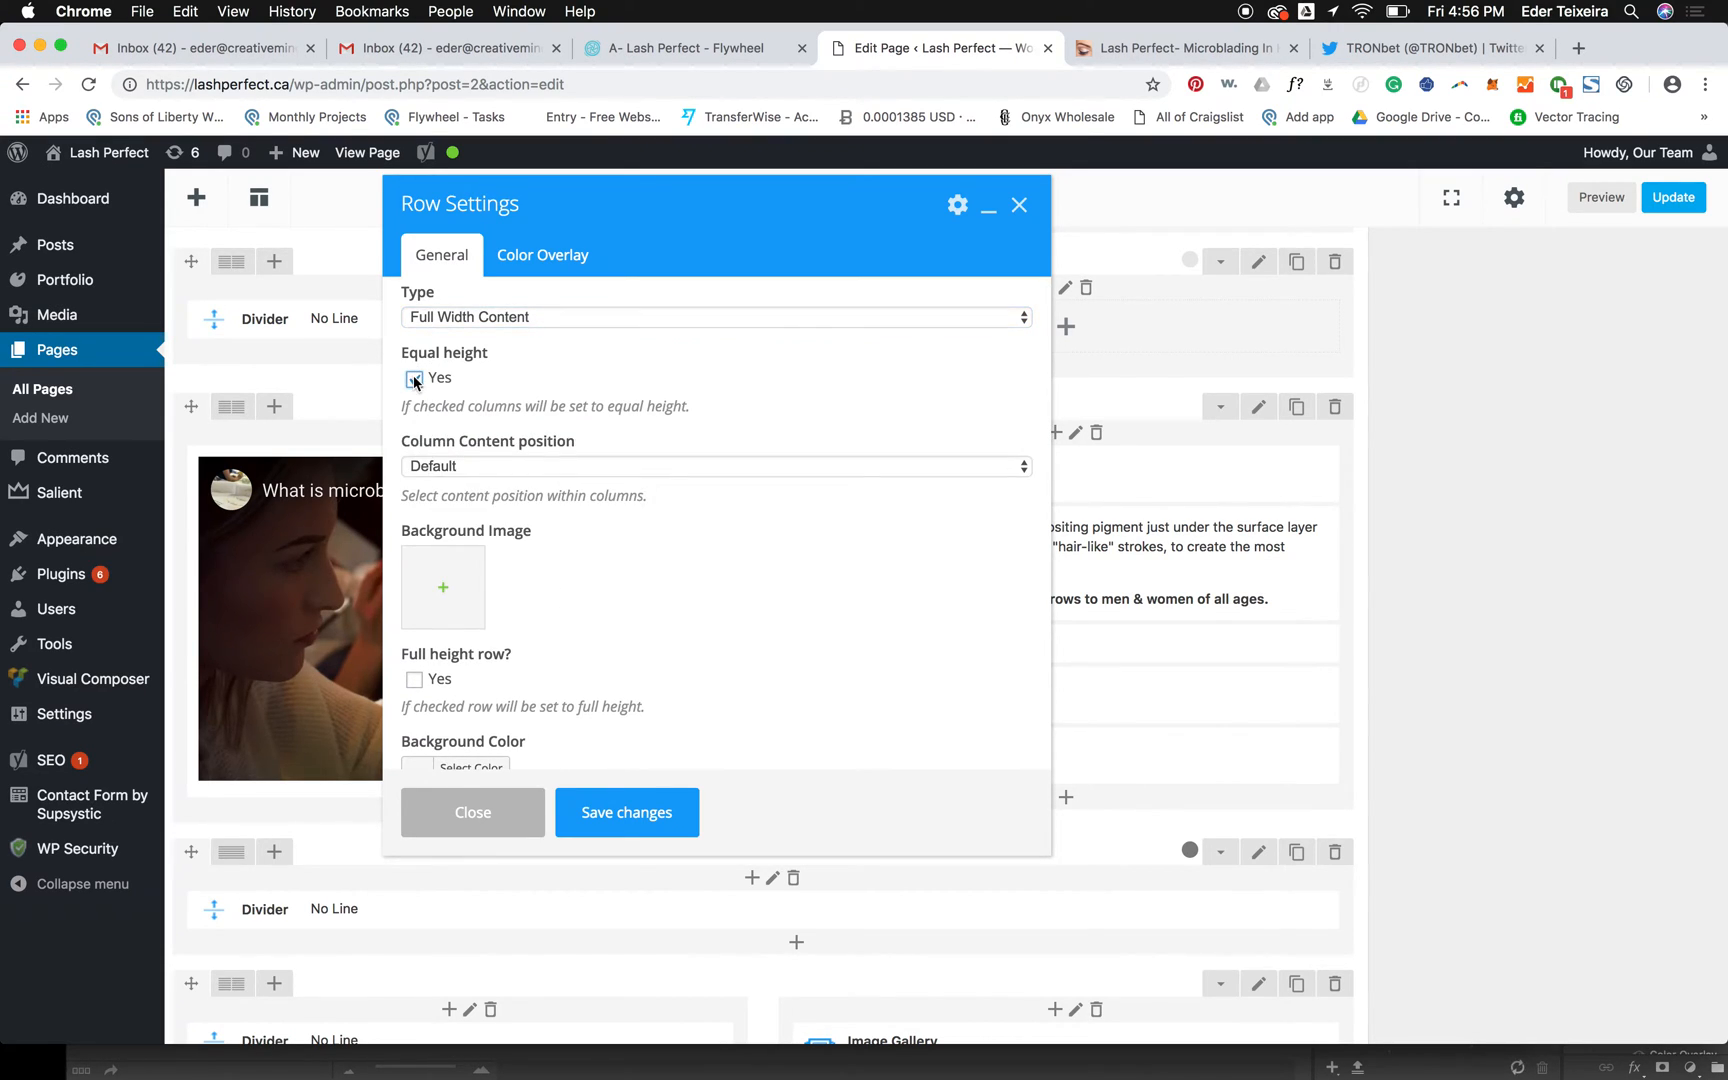
left_click(451, 464)
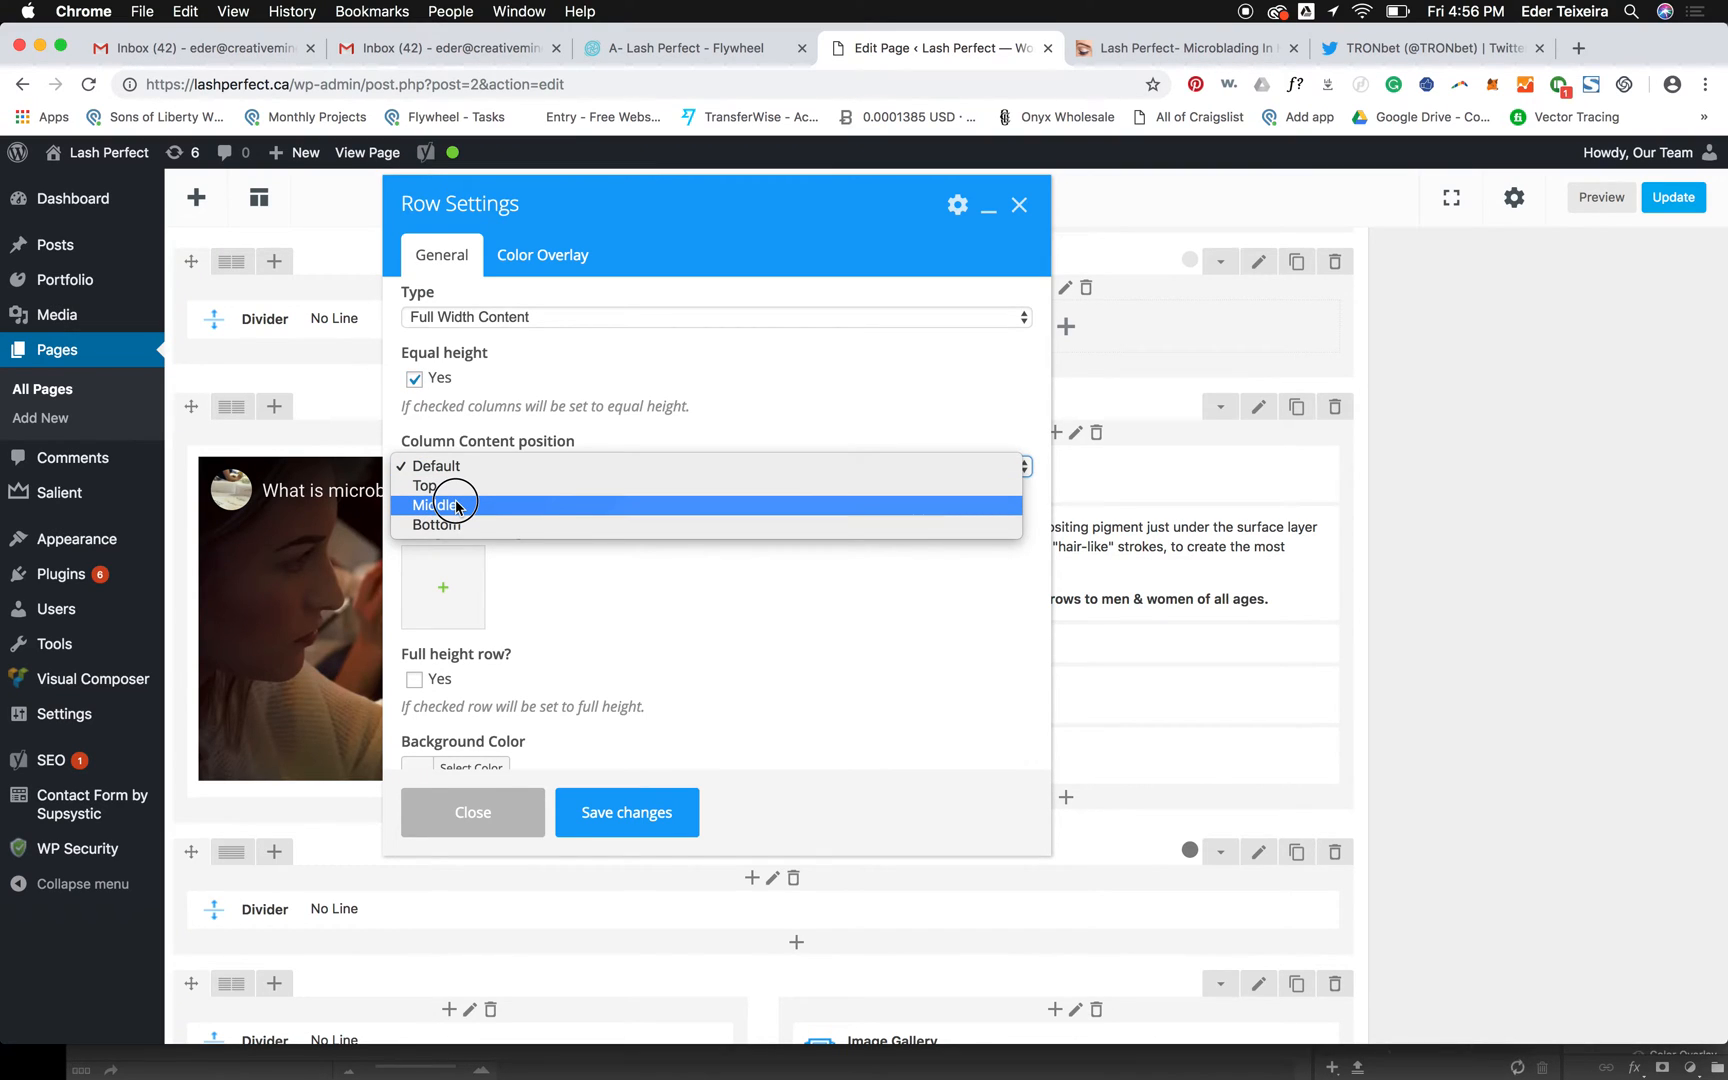
left_click(455, 506)
left_click(588, 812)
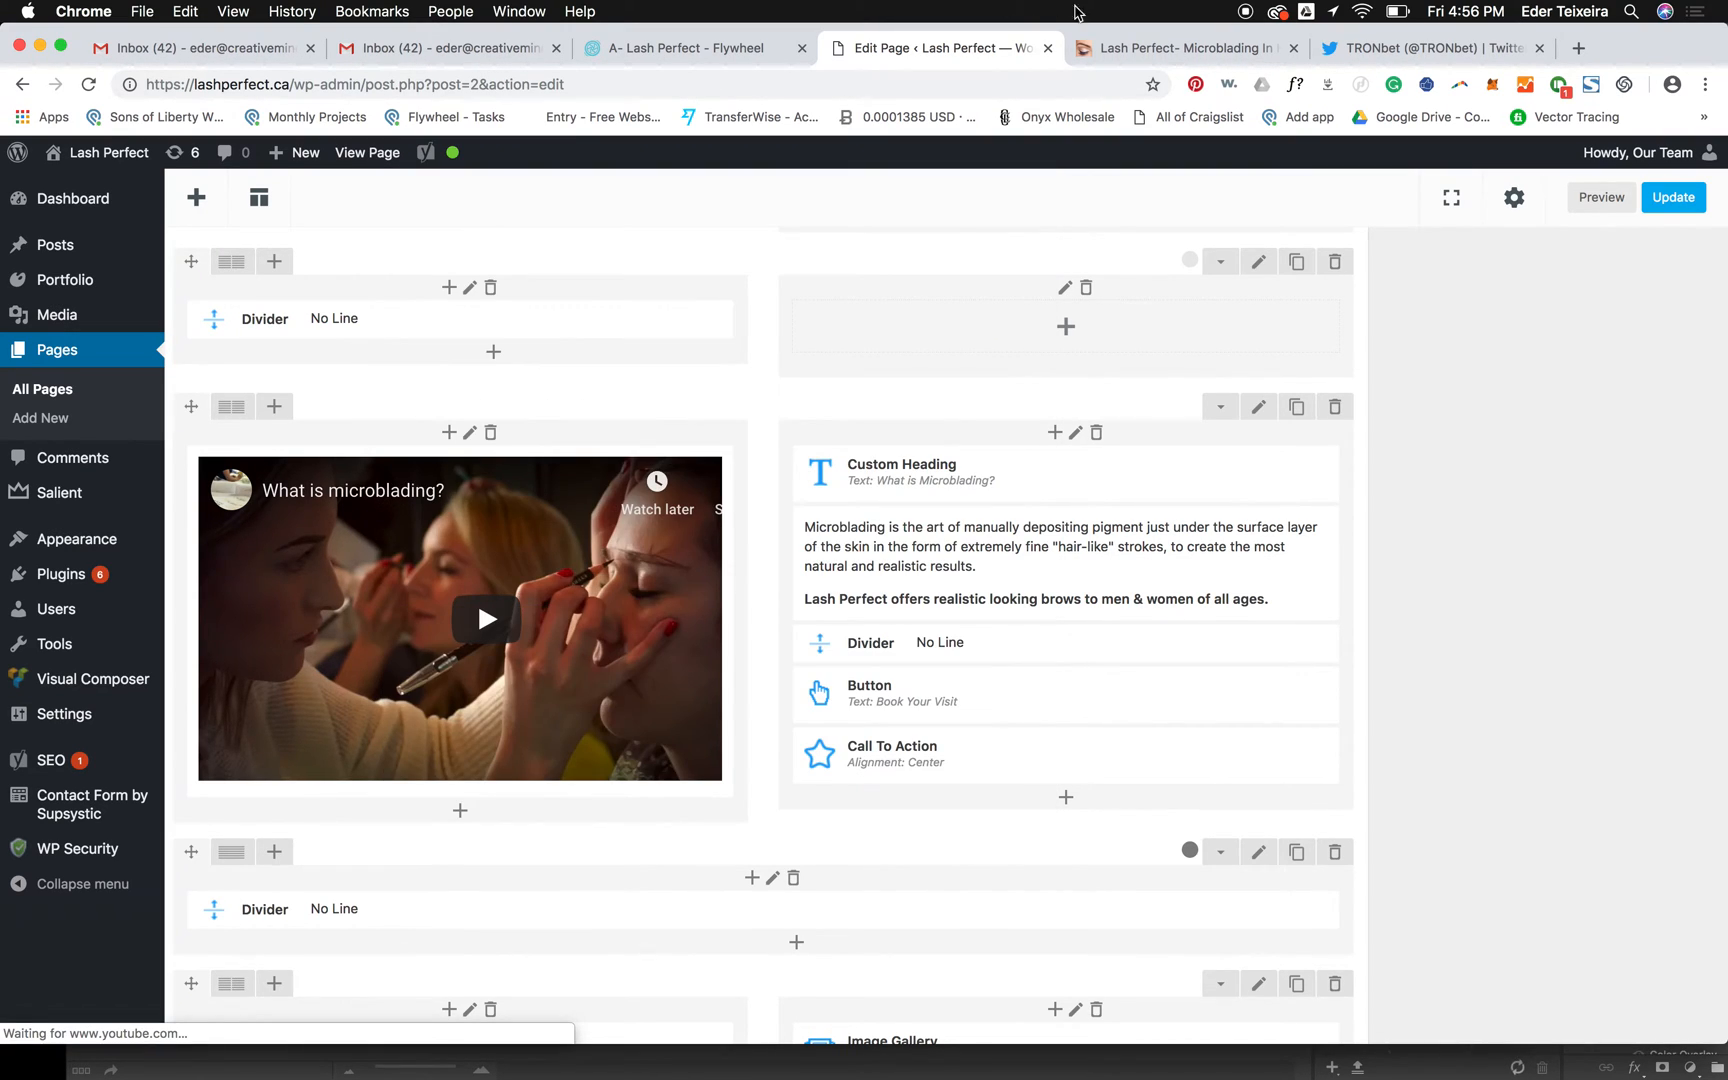
- Refresh the page preview from the editor and examine the full-width video row with its vertically centred text
left_click(1111, 44)
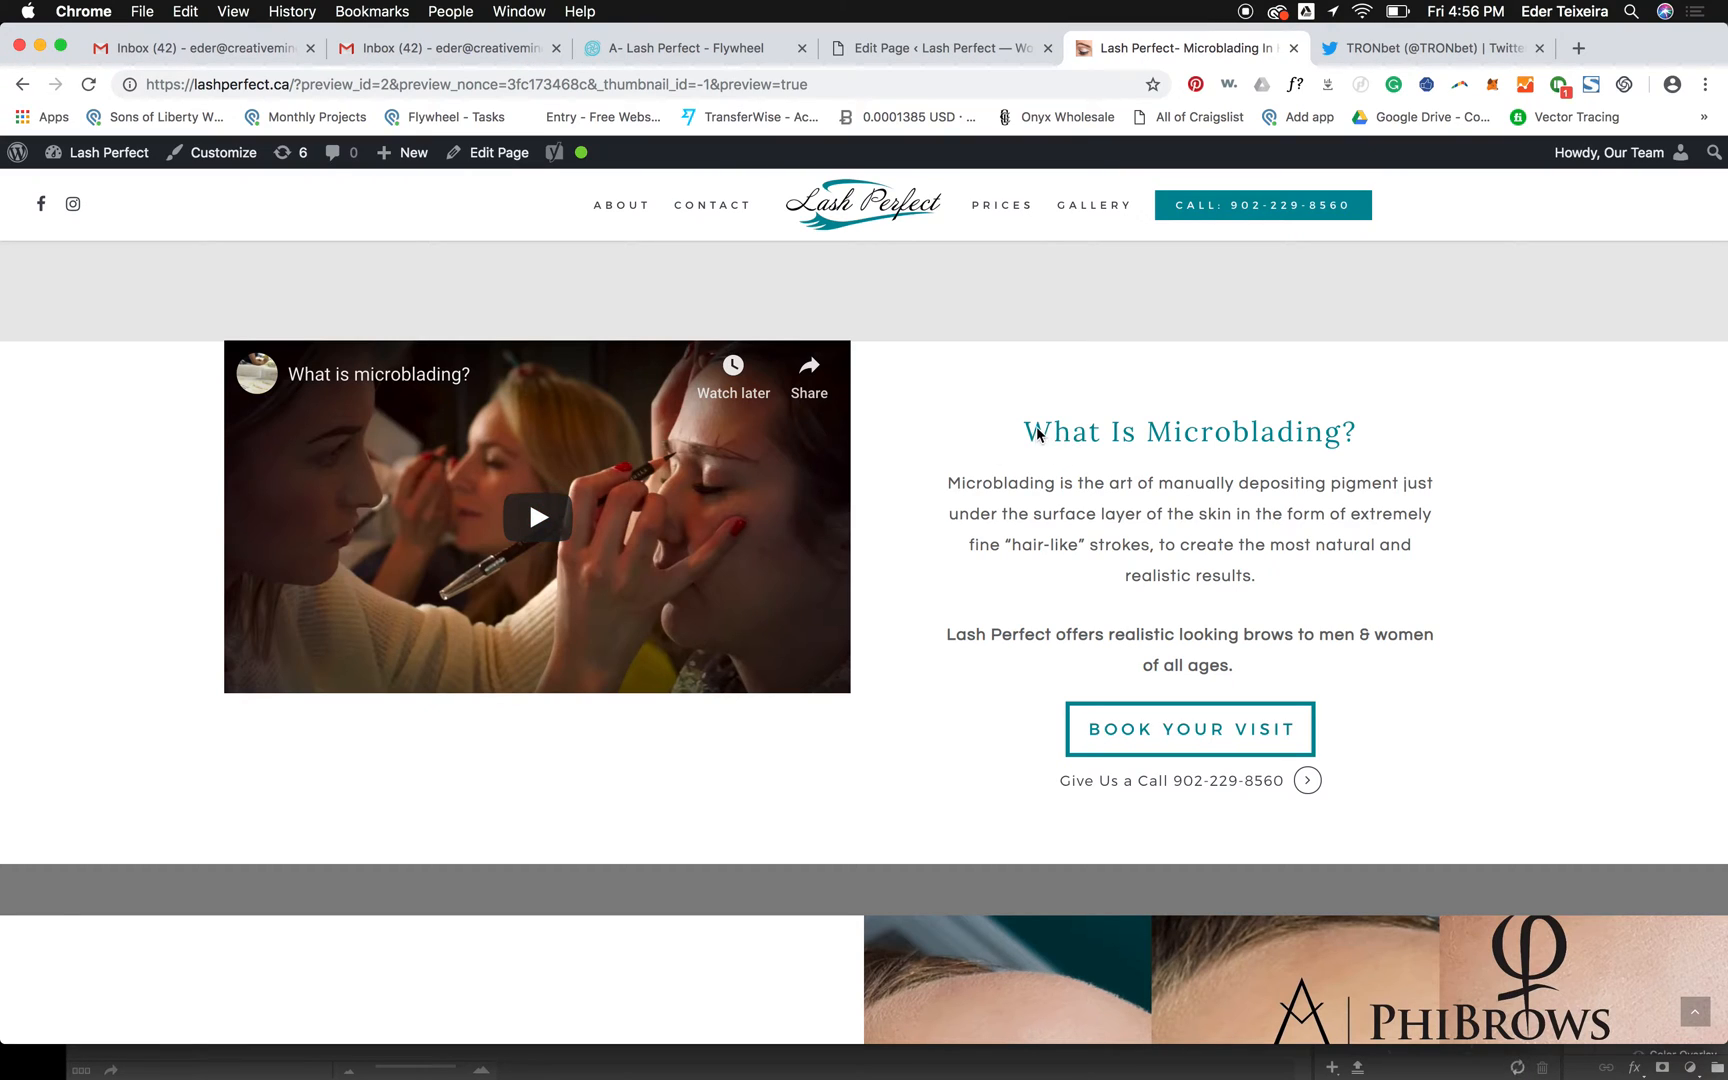
left_click(940, 48)
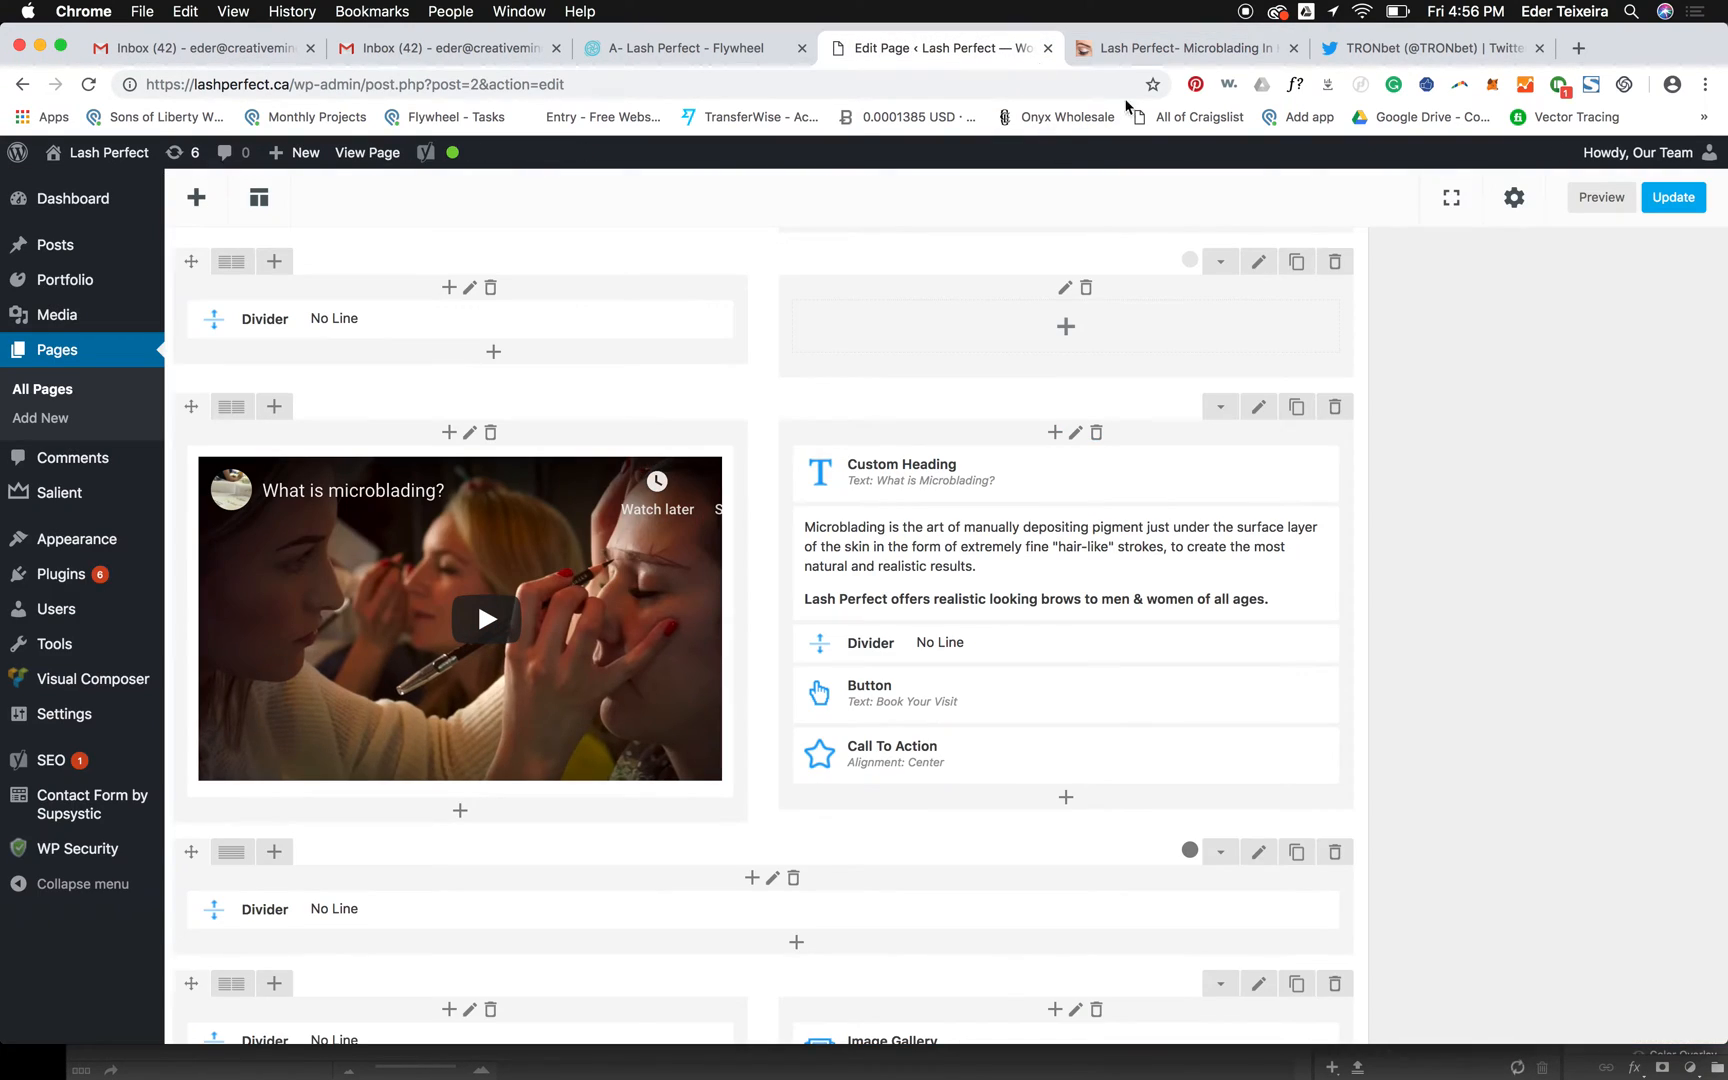
left_click(1600, 197)
left_click(1137, 50)
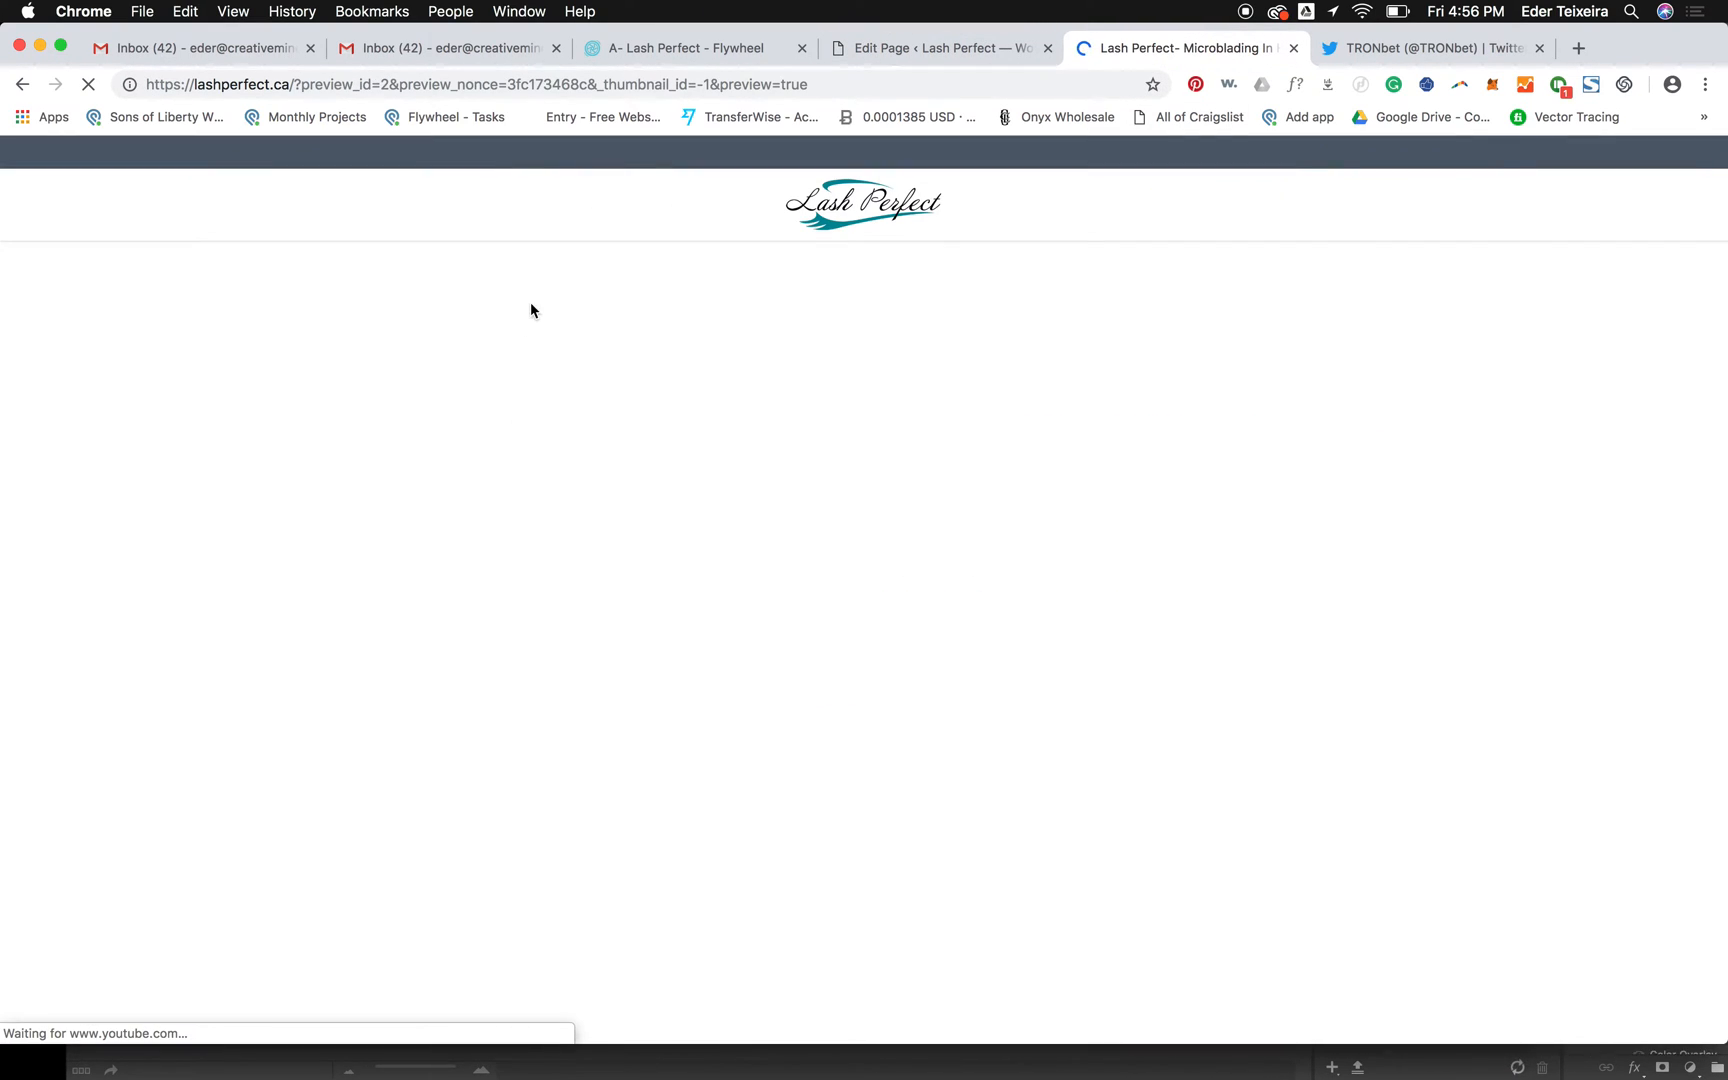
scroll(1497, 810, "down", 10)
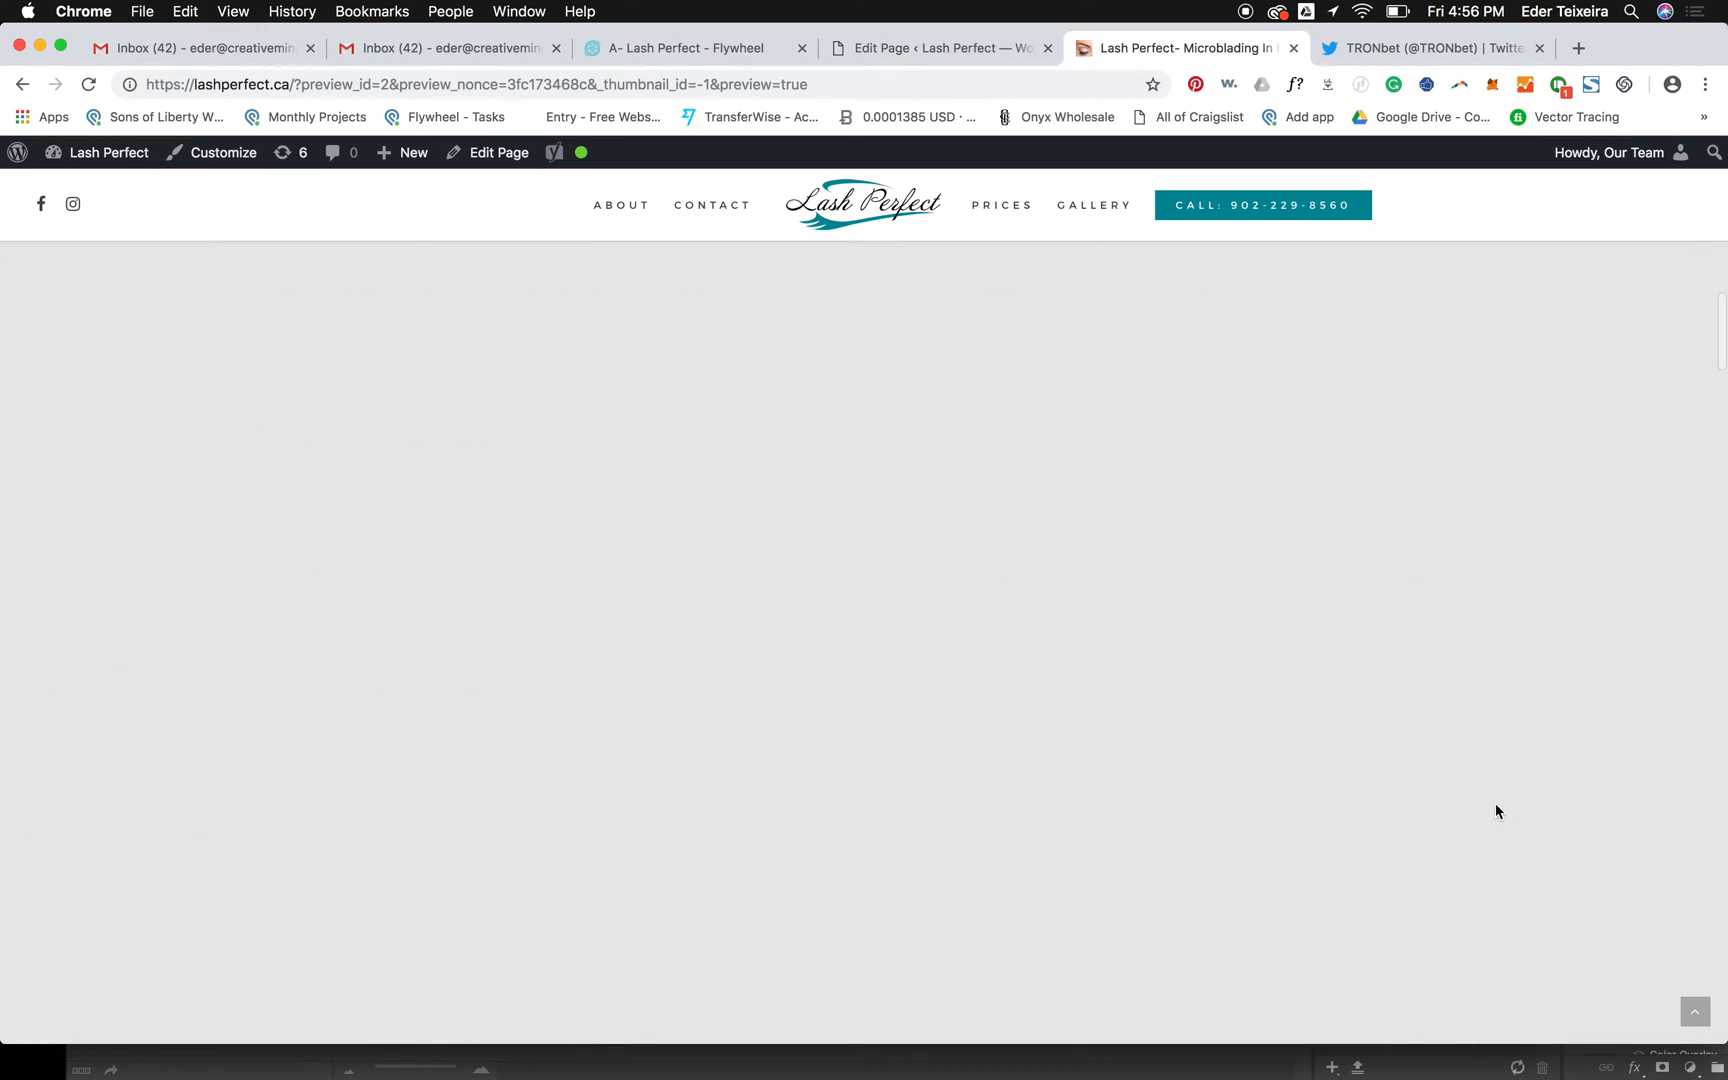
scroll(1494, 803, "down", 6)
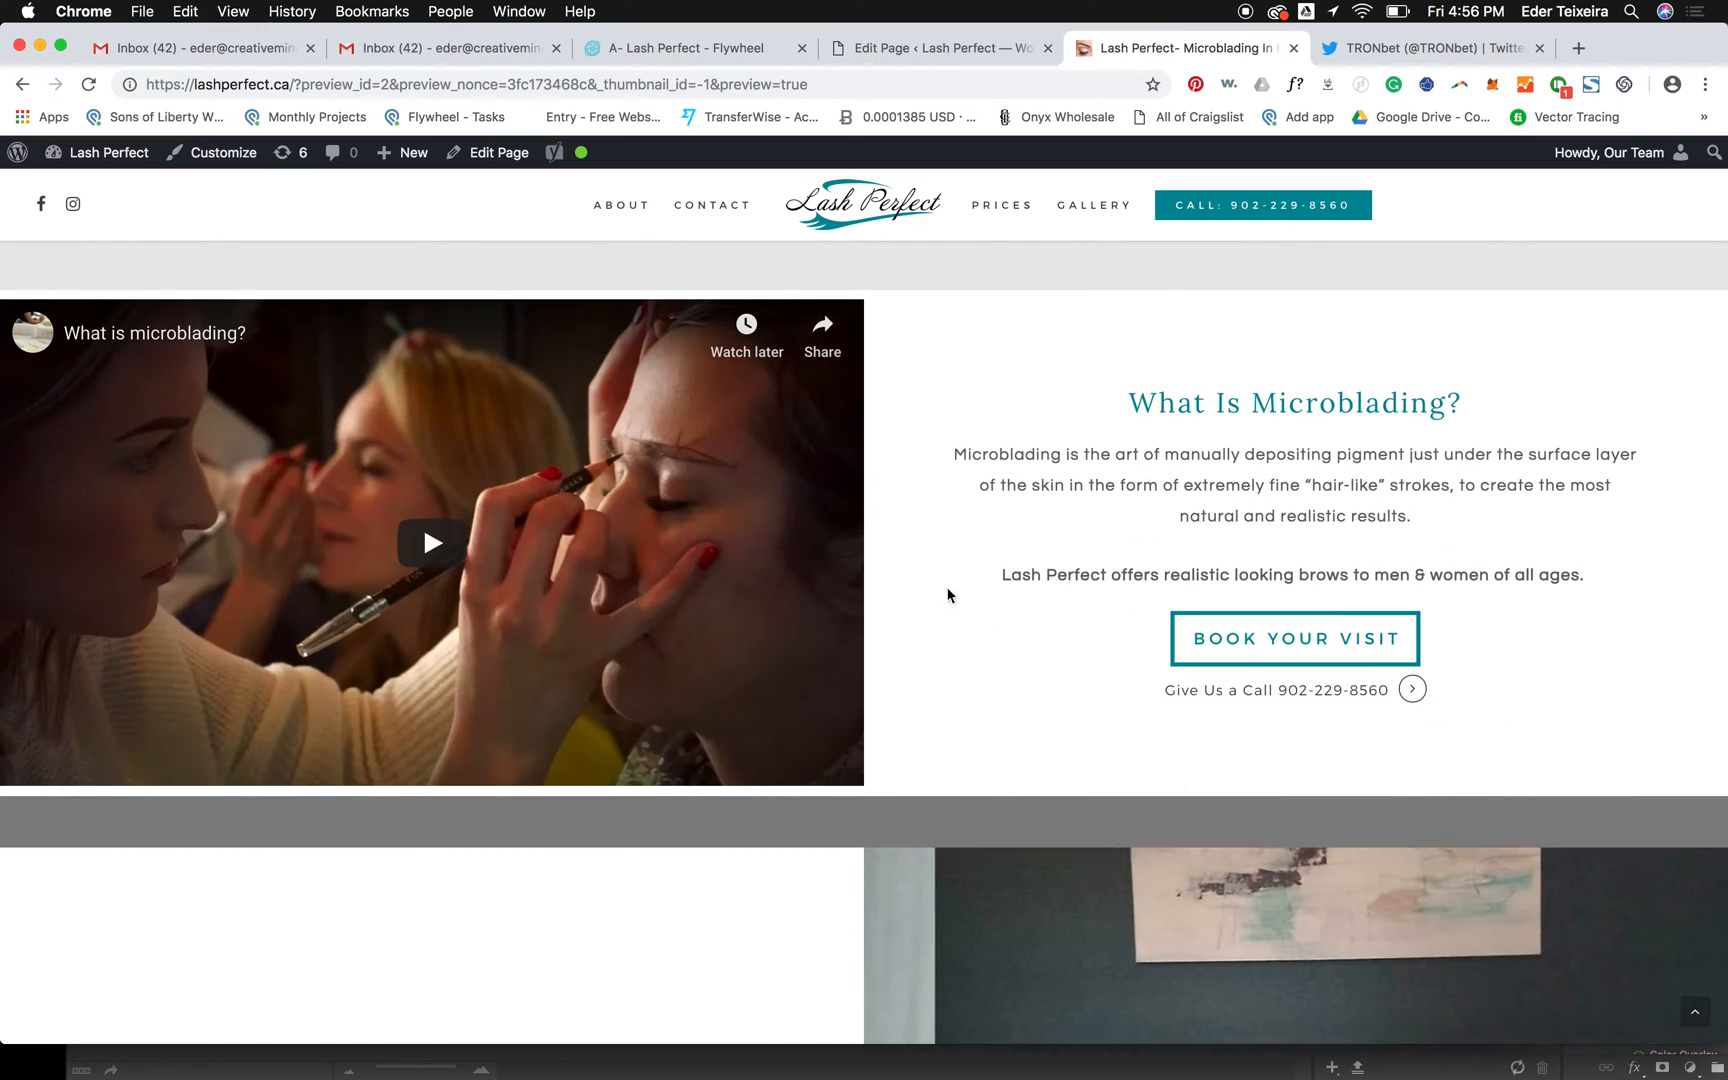
scroll(1200, 630, "up", 6)
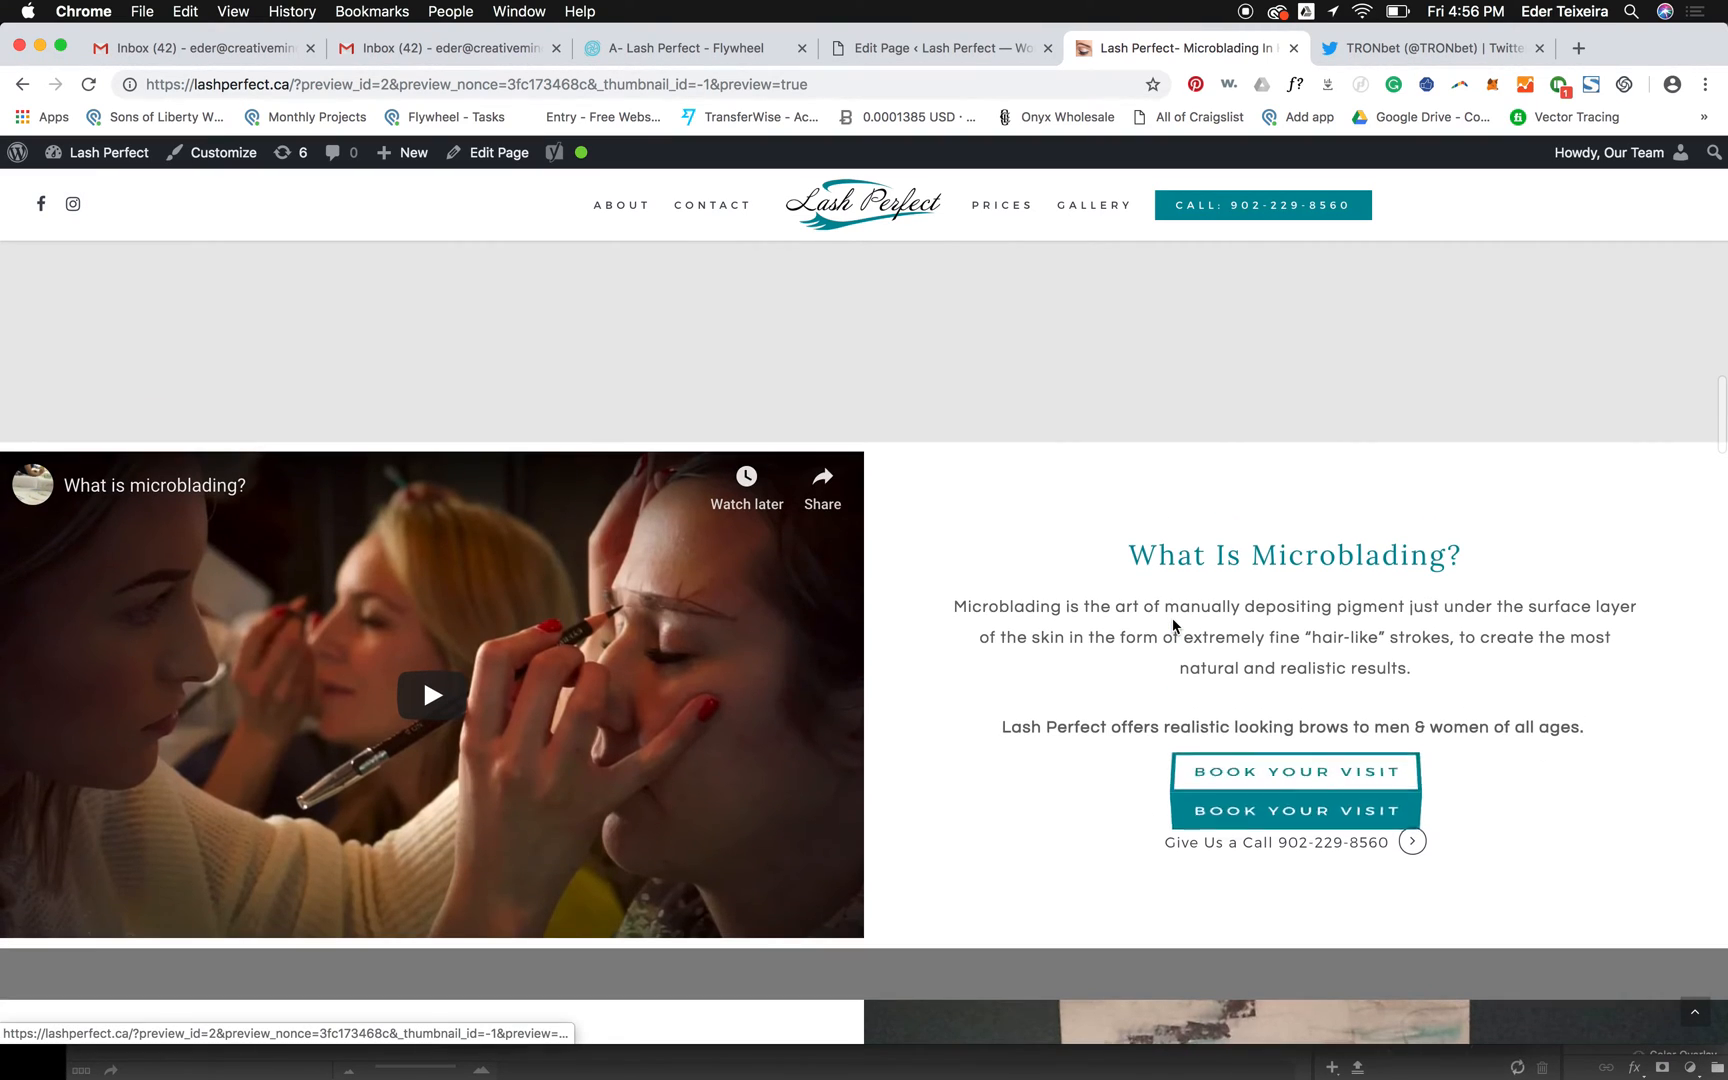
- Return to the editor and delete the original microblading row that has its text in the first column and video in the second
left_click(934, 52)
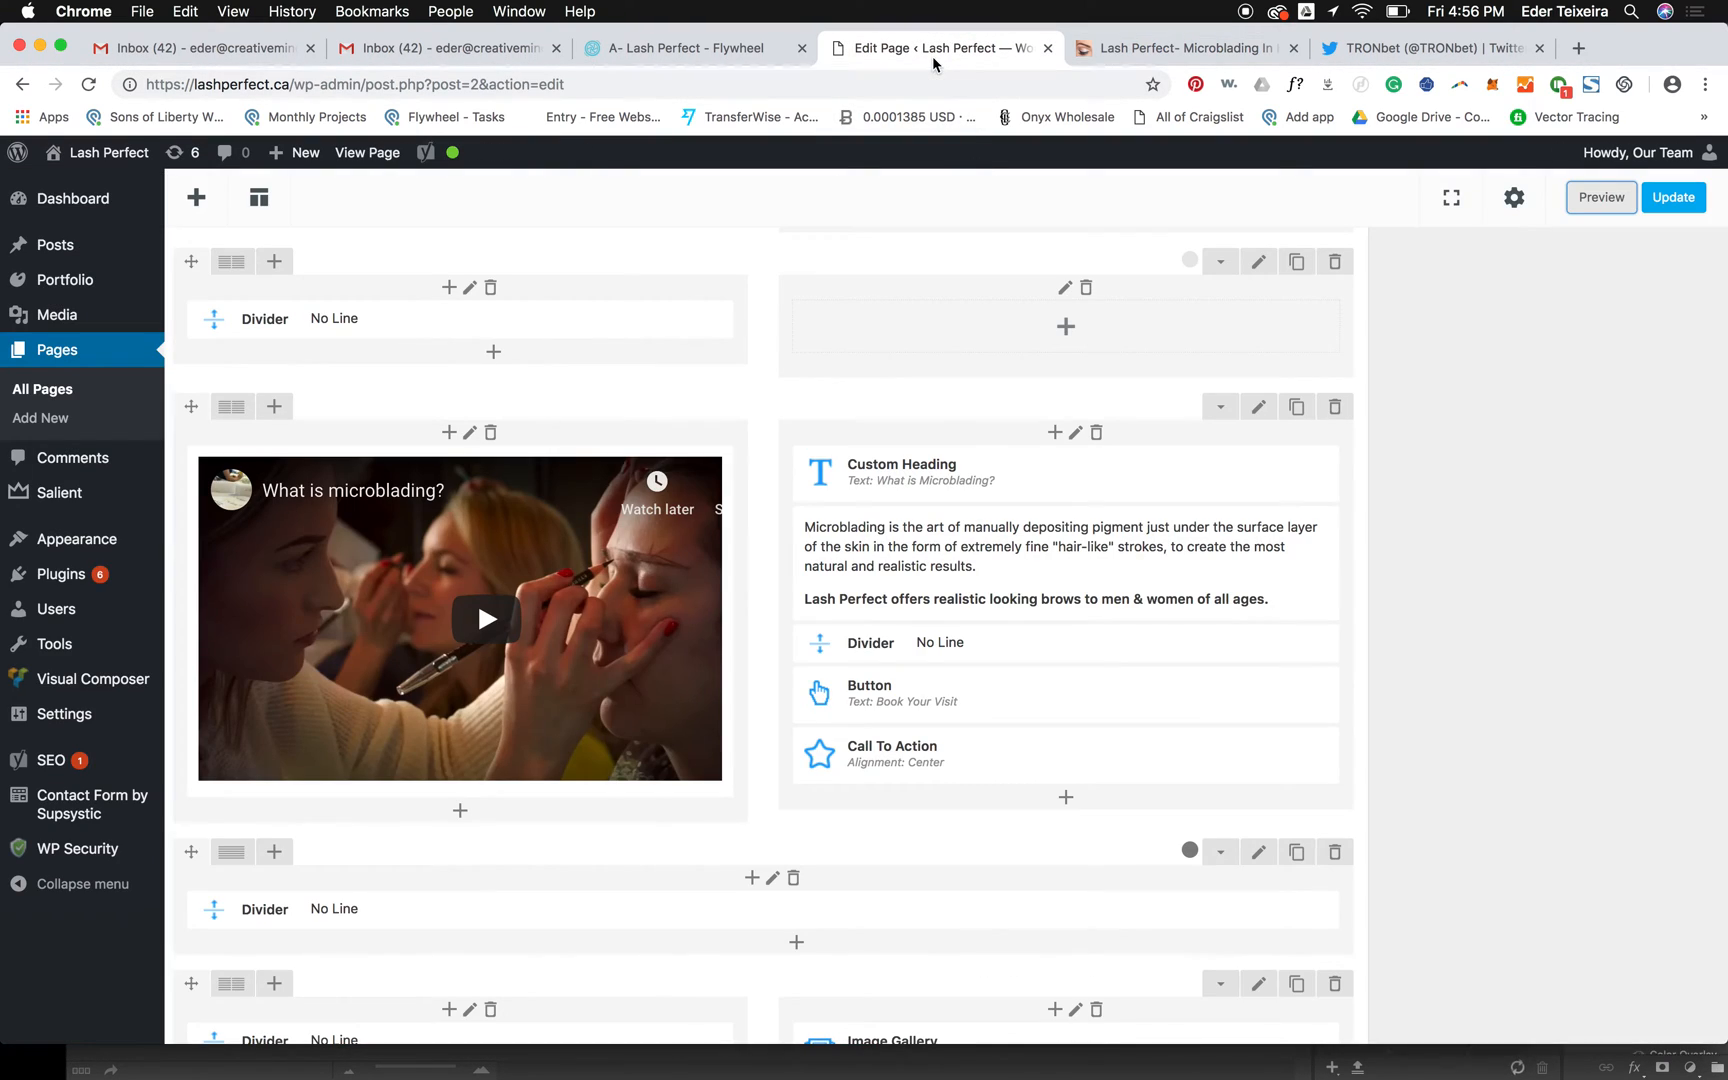
scroll(1282, 323, "up", 5)
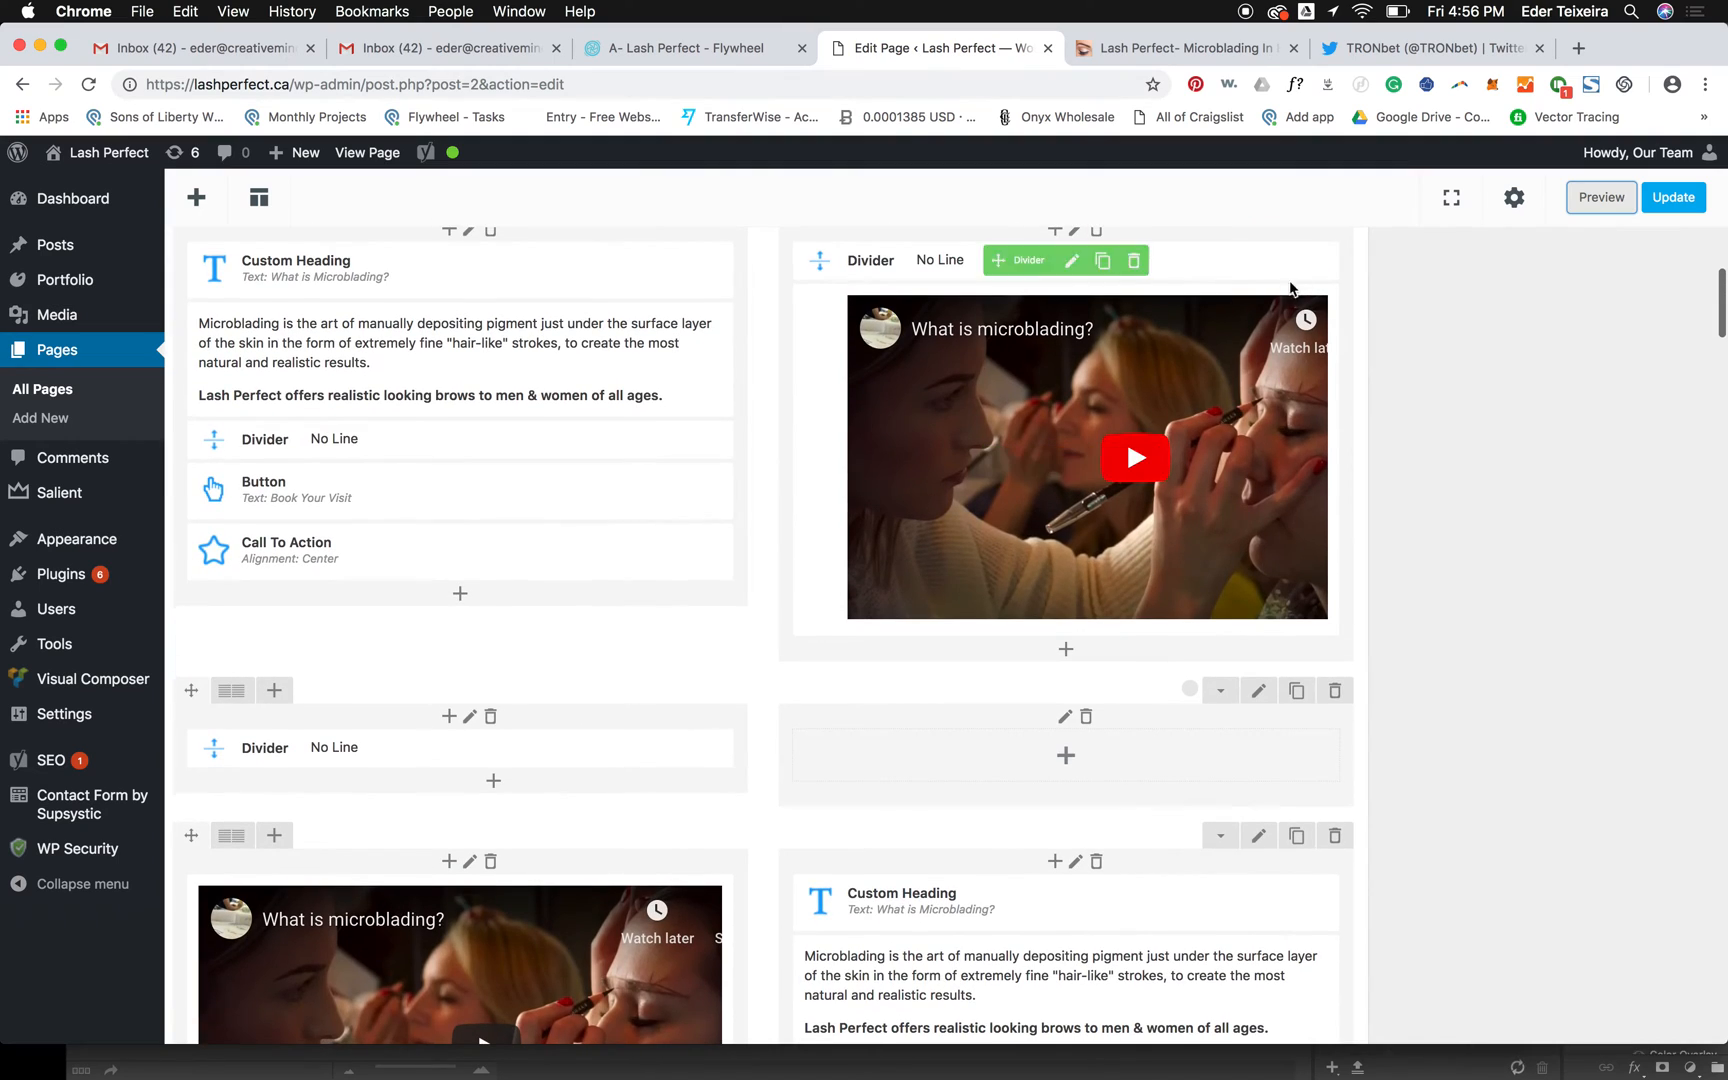
left_click(1332, 304)
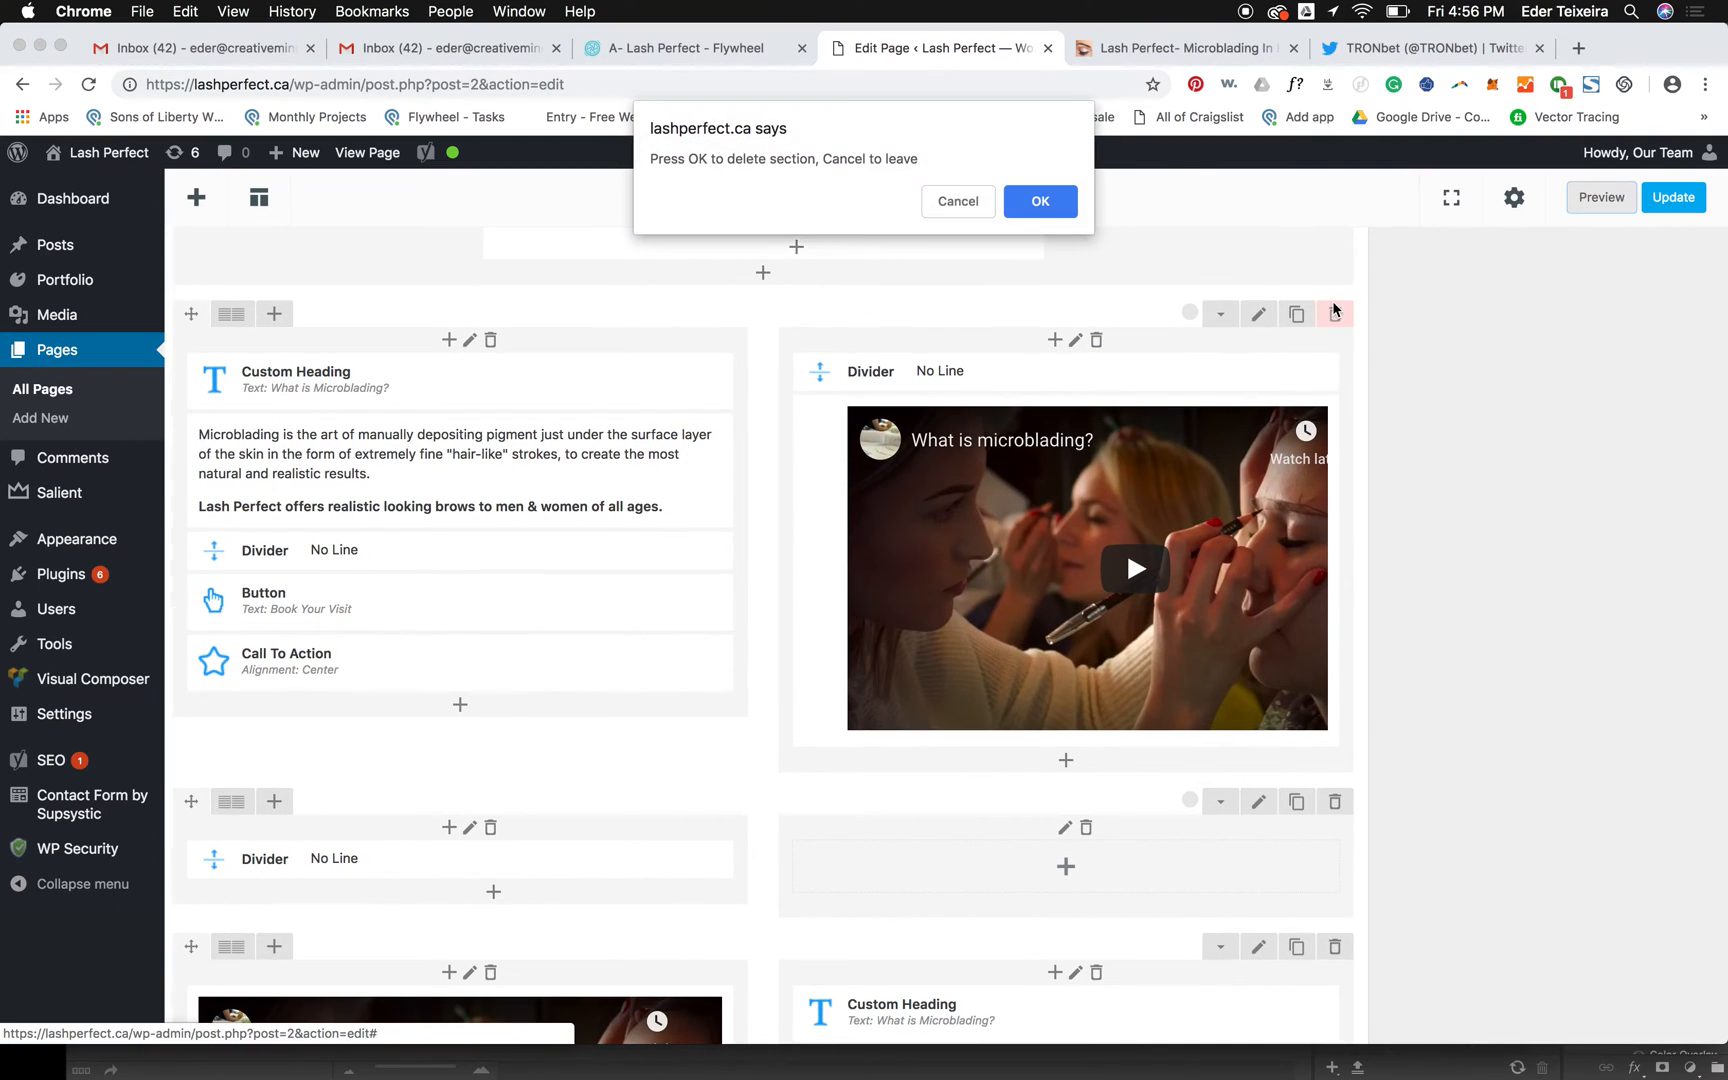
left_click(1048, 210)
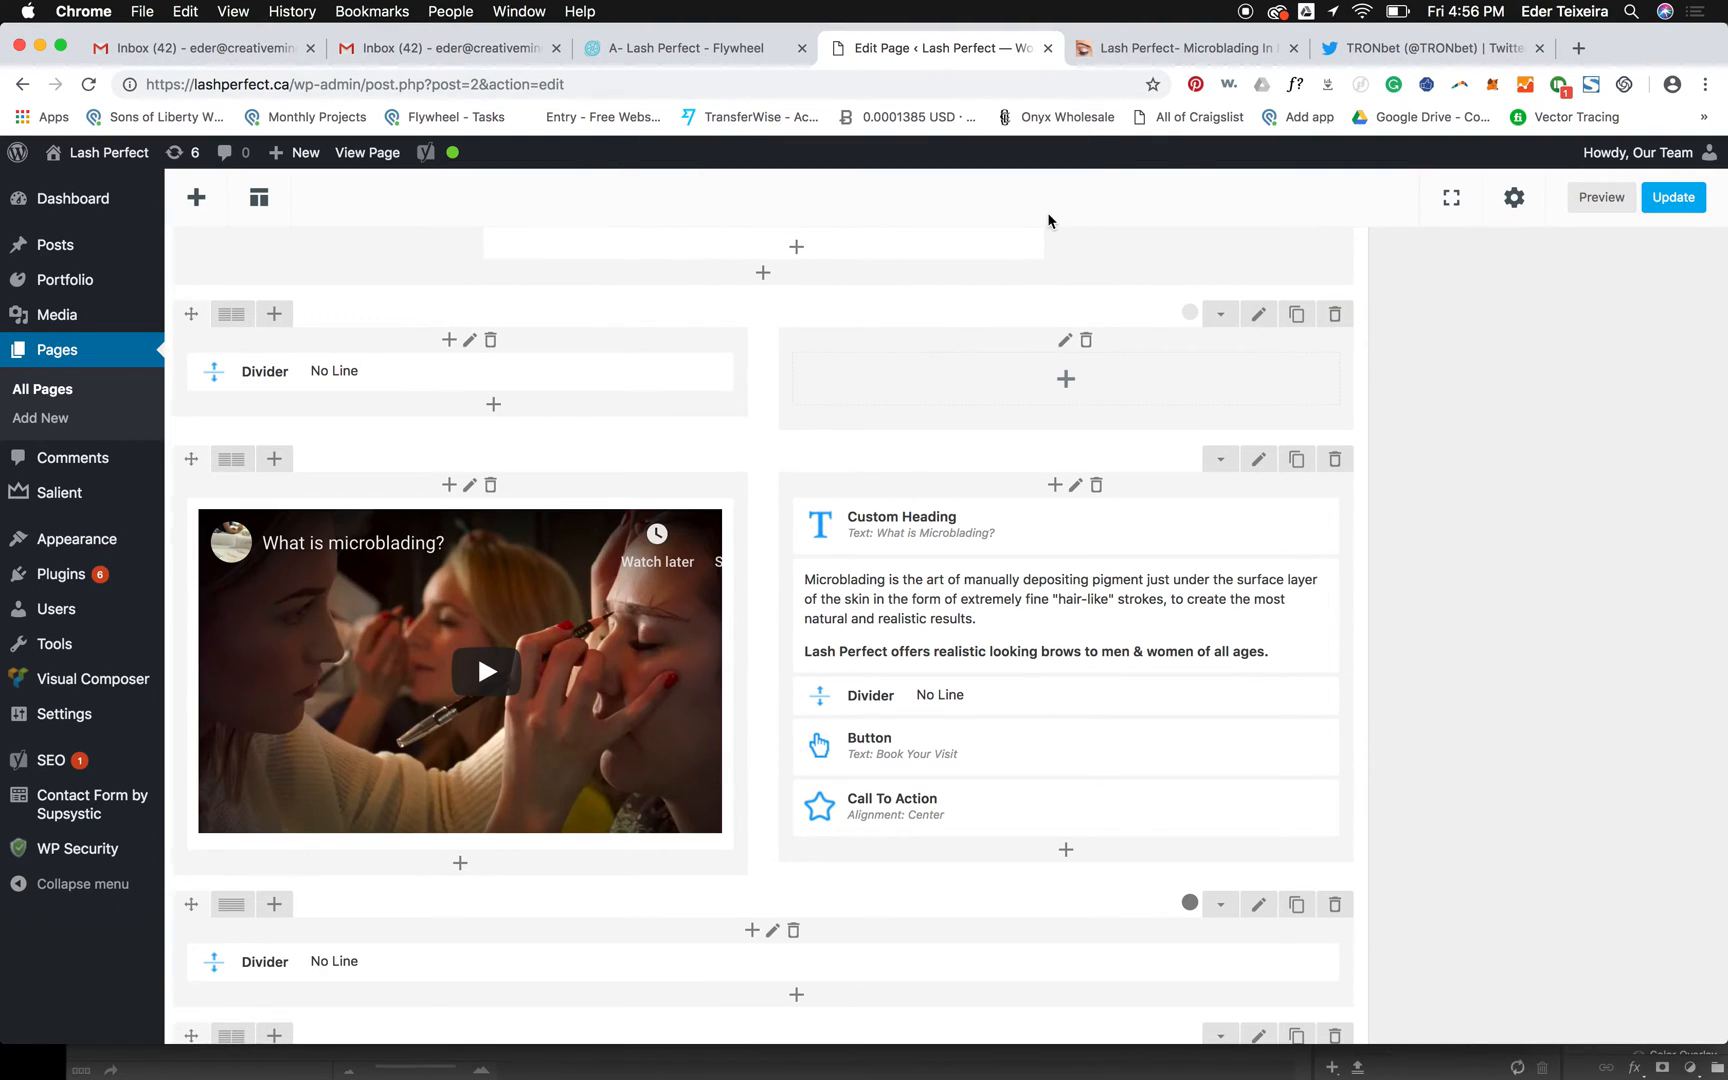
- Move the divider from the row above to the top of the video column and delete the emptied row
left_click_drag(536, 387, 532, 500)
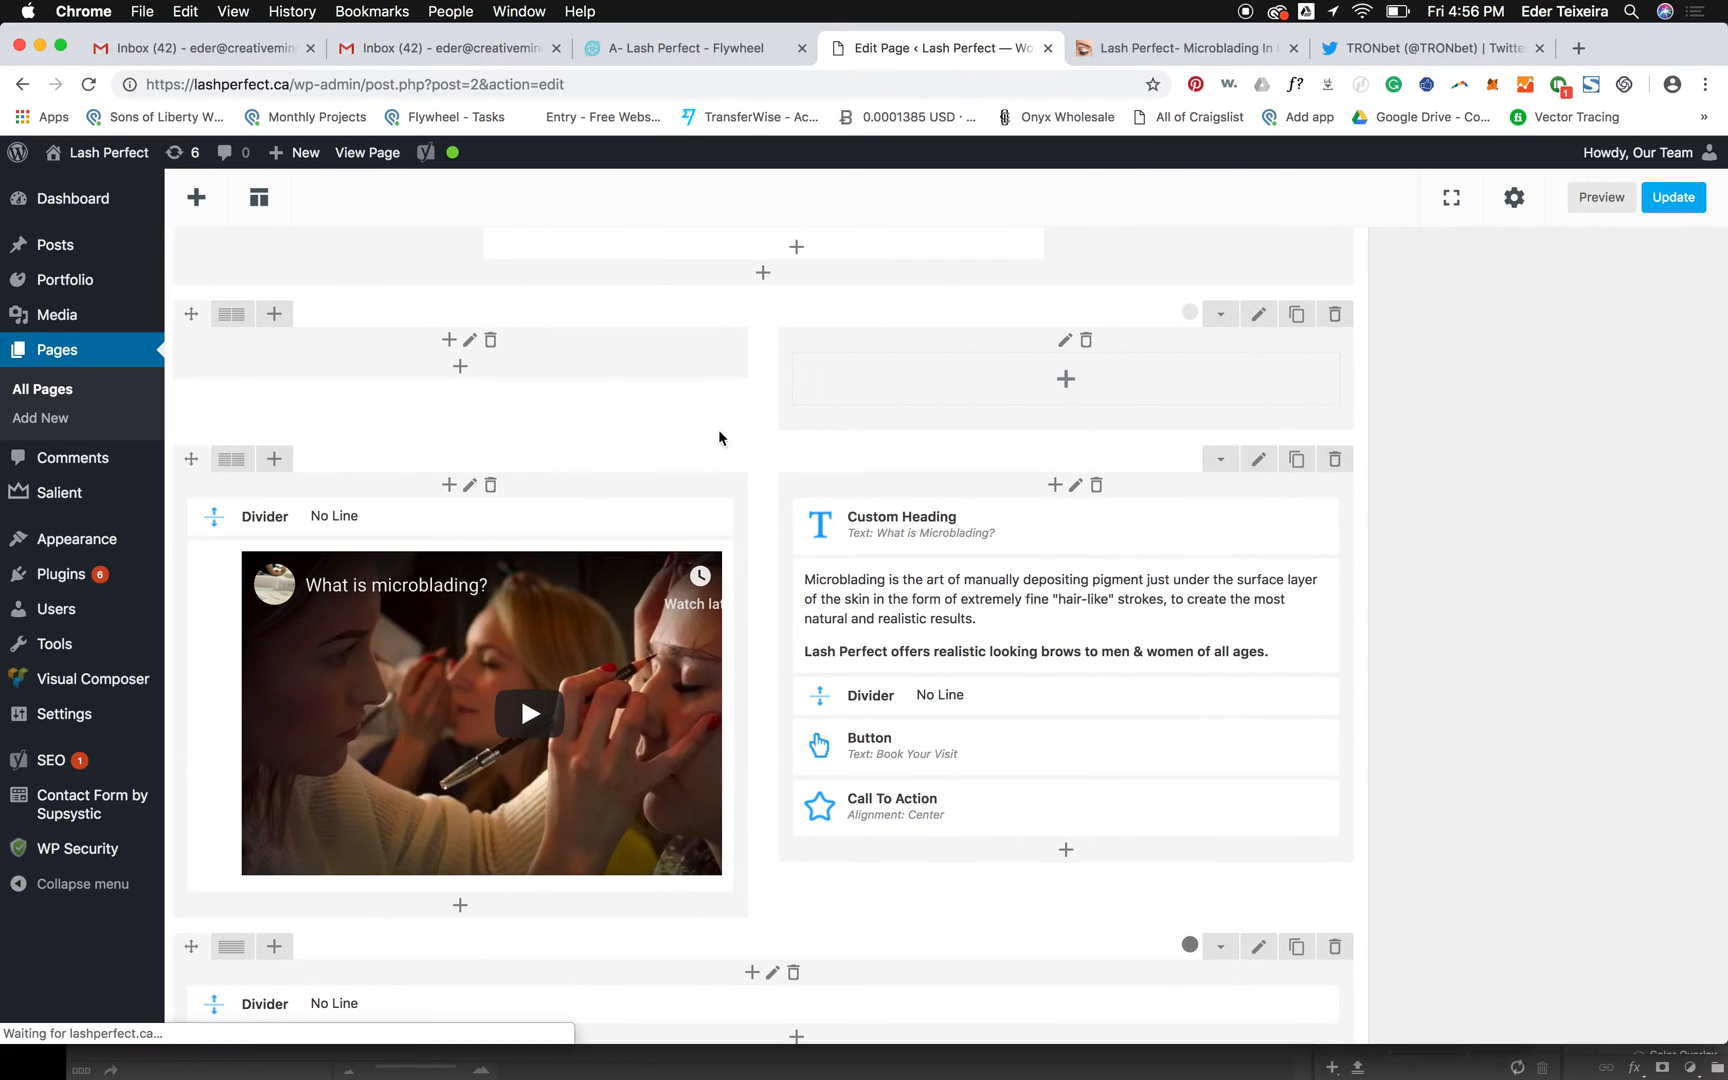
left_click(1333, 314)
left_click(1040, 201)
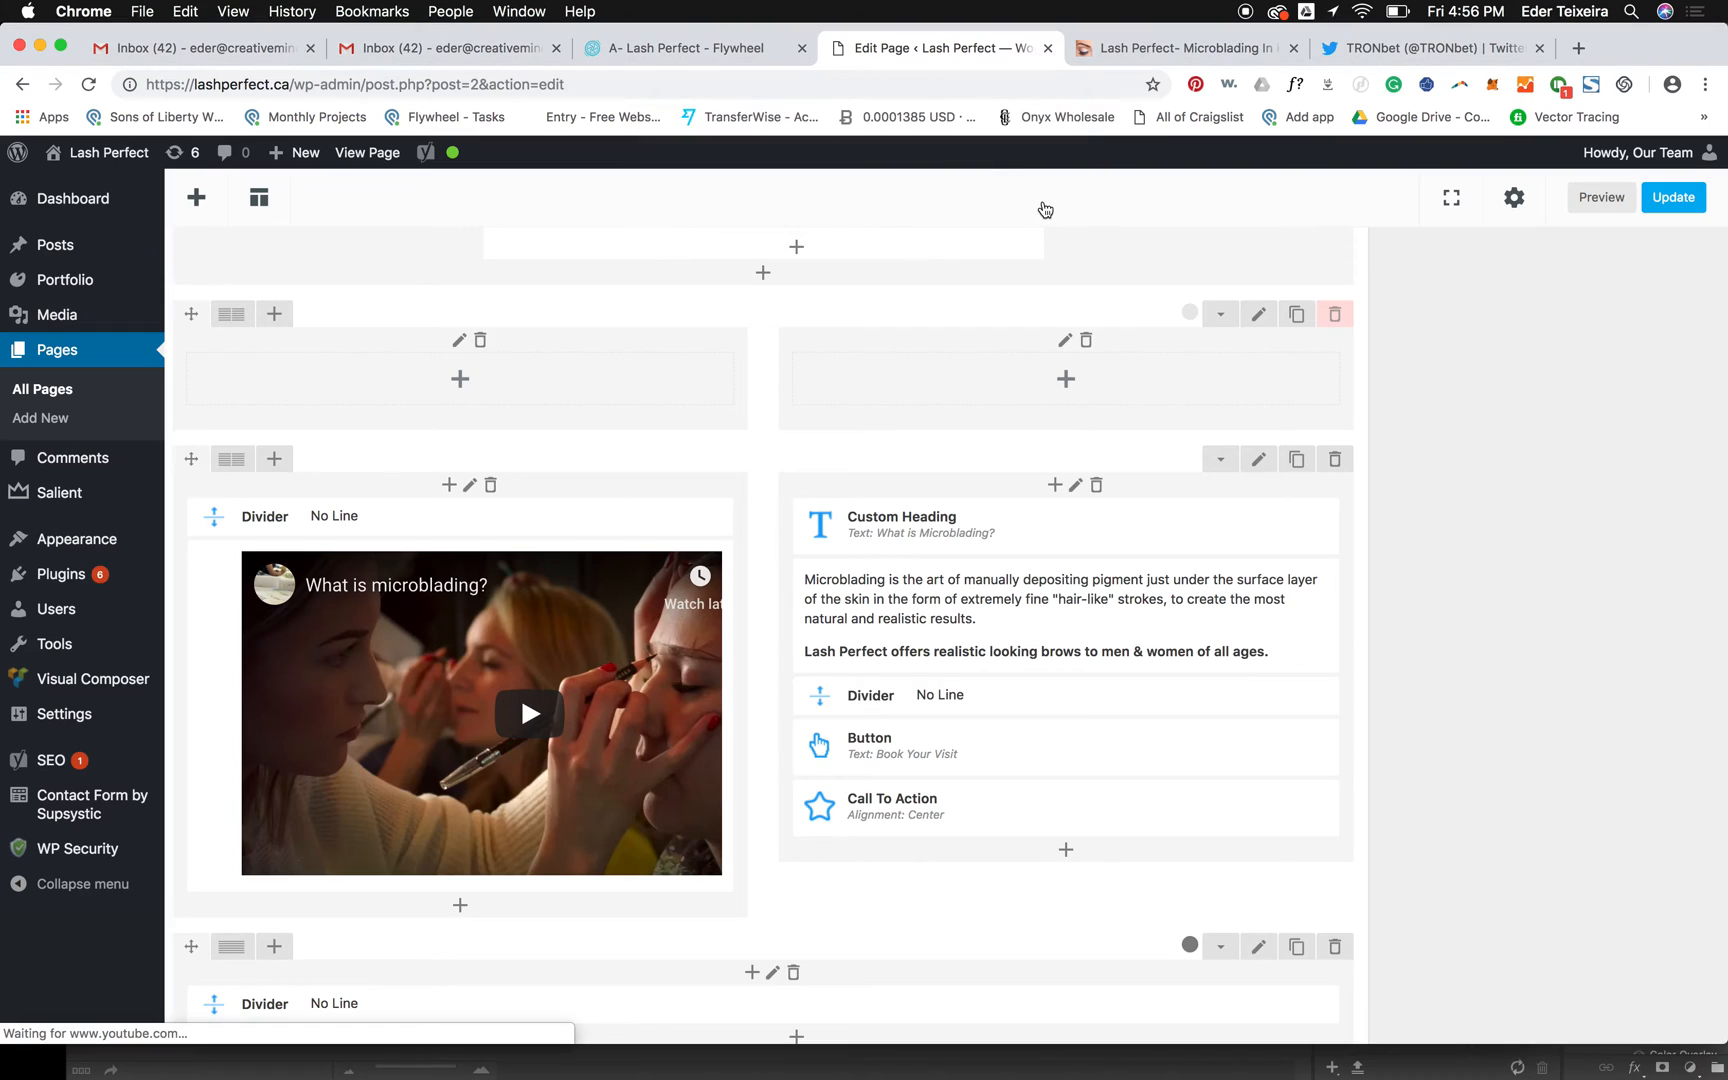
- Check the remaining microblading video row beneath the eyebrow heading in the page preview, and return to the editor
left_click(1170, 49)
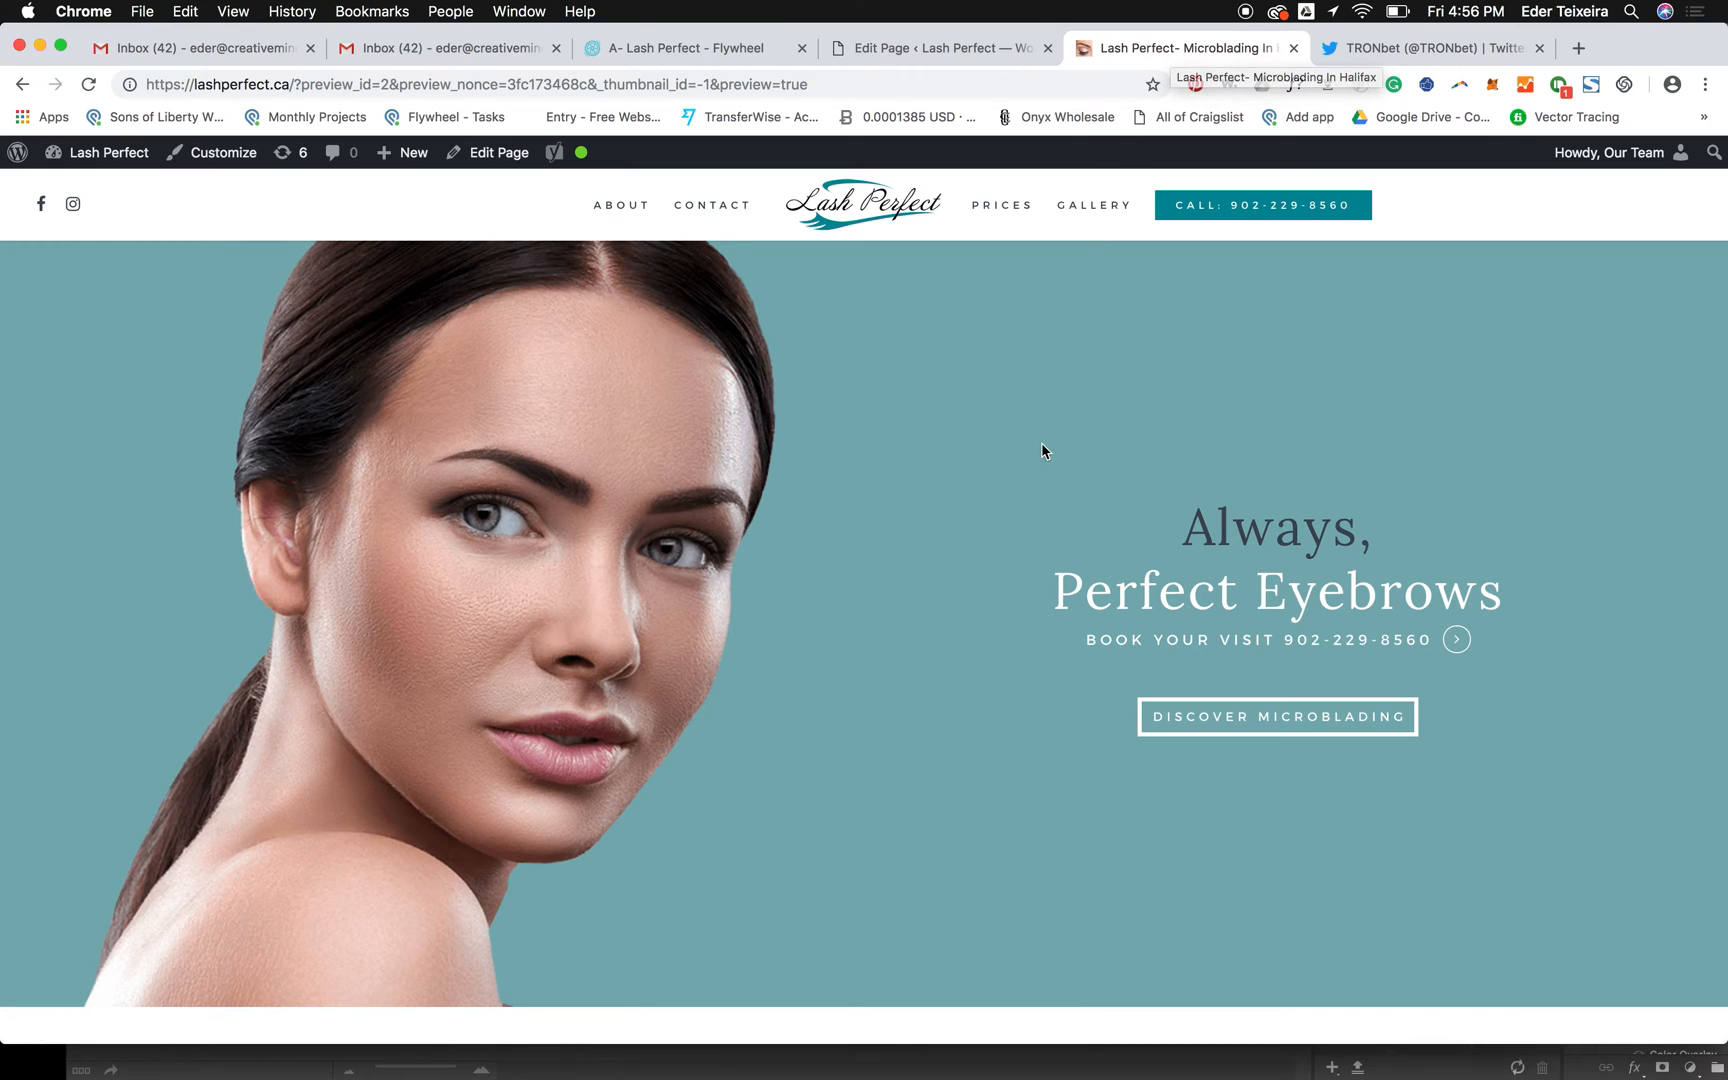
scroll(1041, 441, "down", 10)
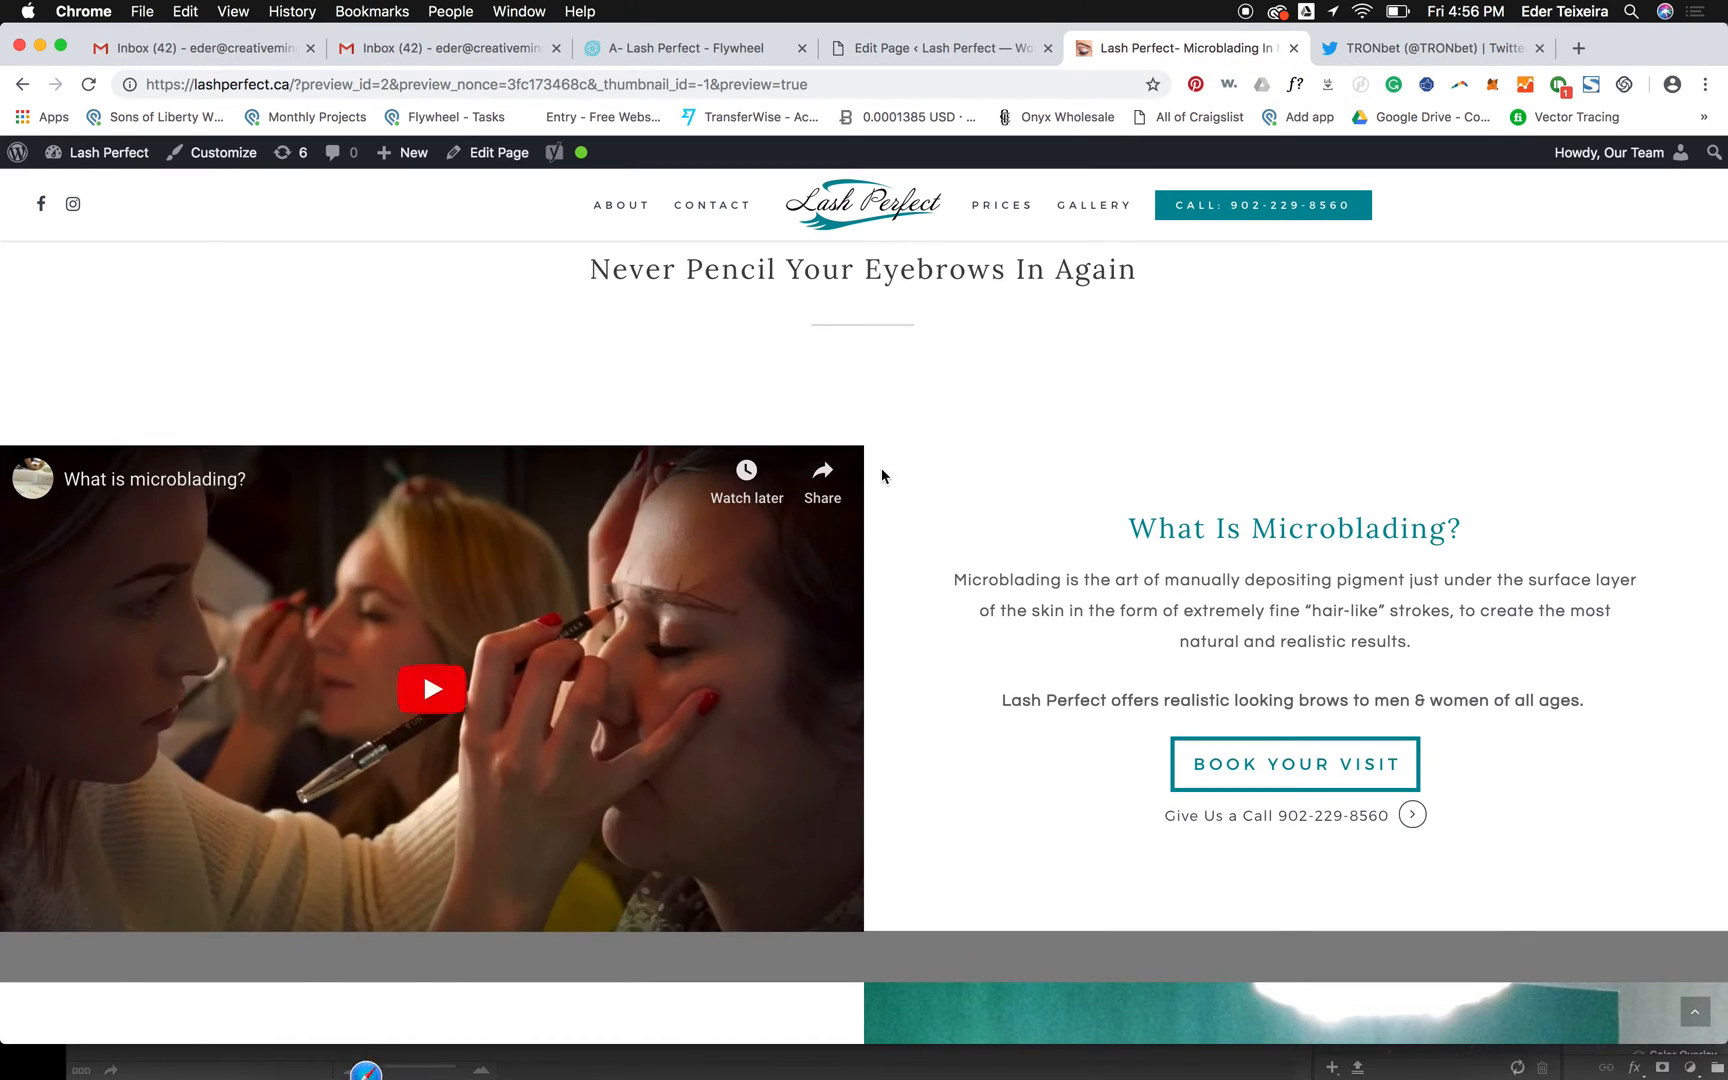
left_click(989, 58)
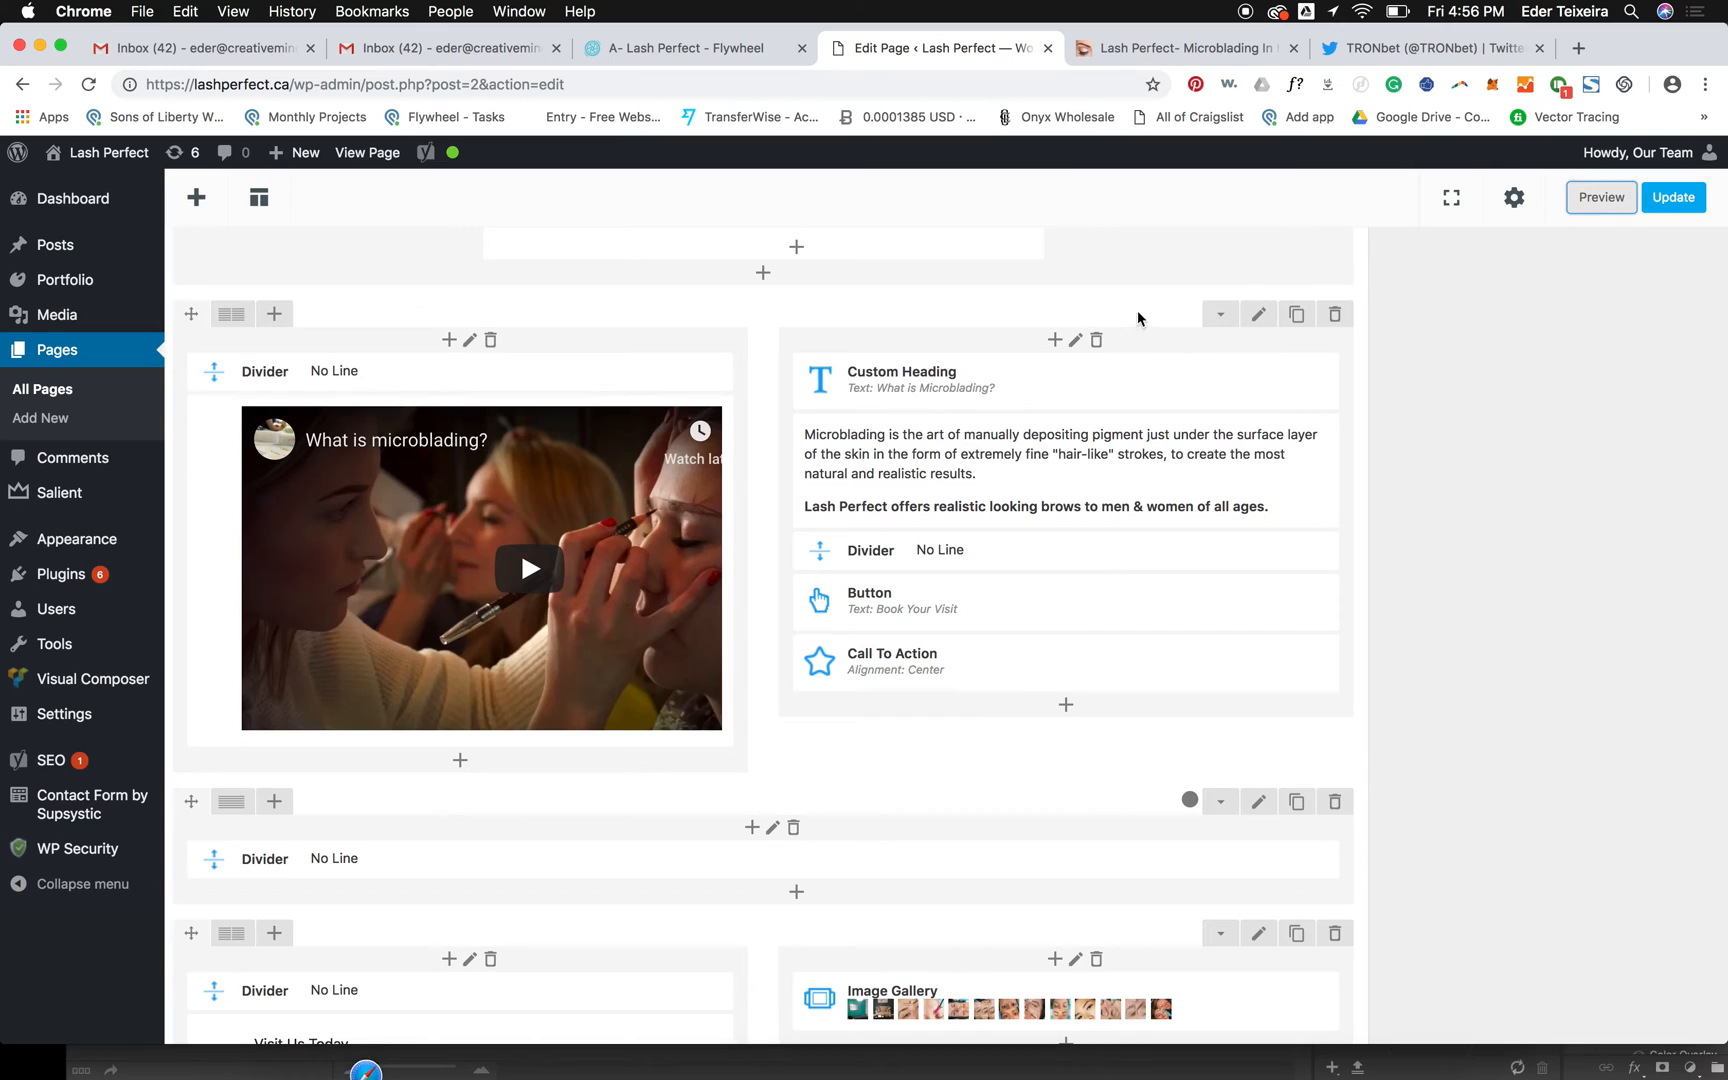
- Give the microblading video row a light grey background color and save the row settings
left_click(1258, 314)
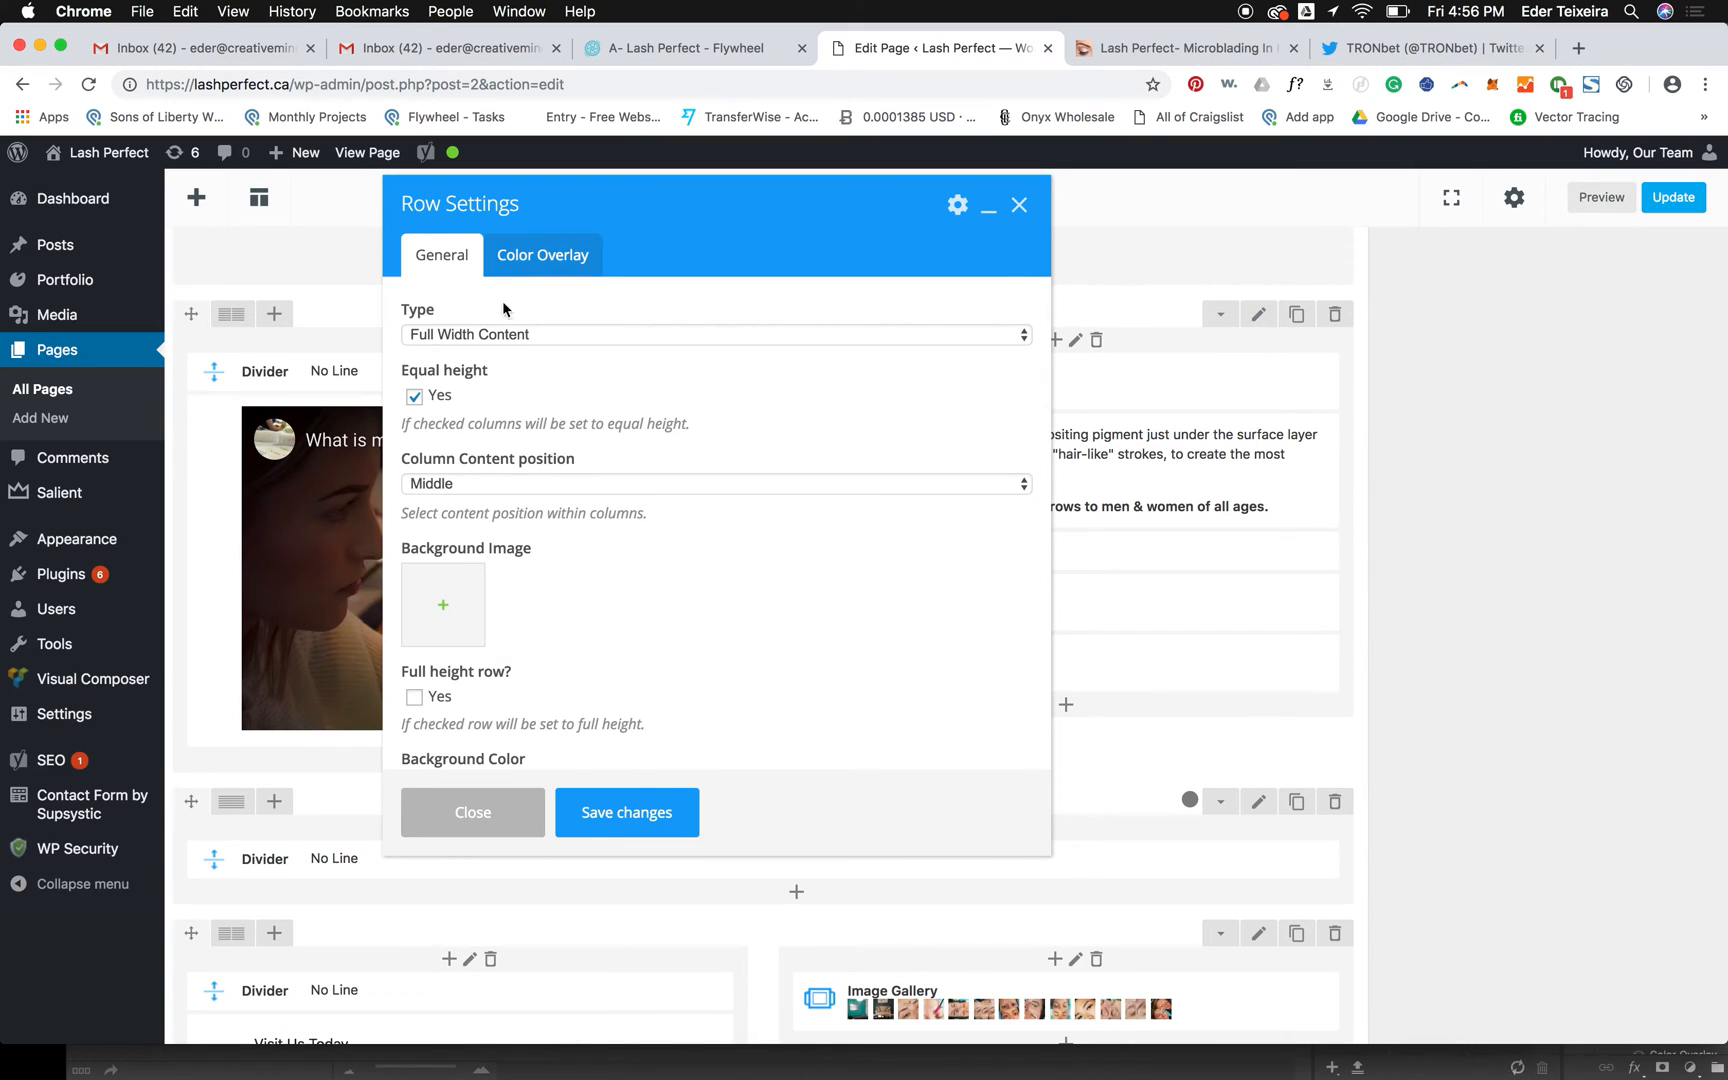
scroll(448, 491, "down", 5)
left_click(452, 558)
scroll(425, 572, "down", 1)
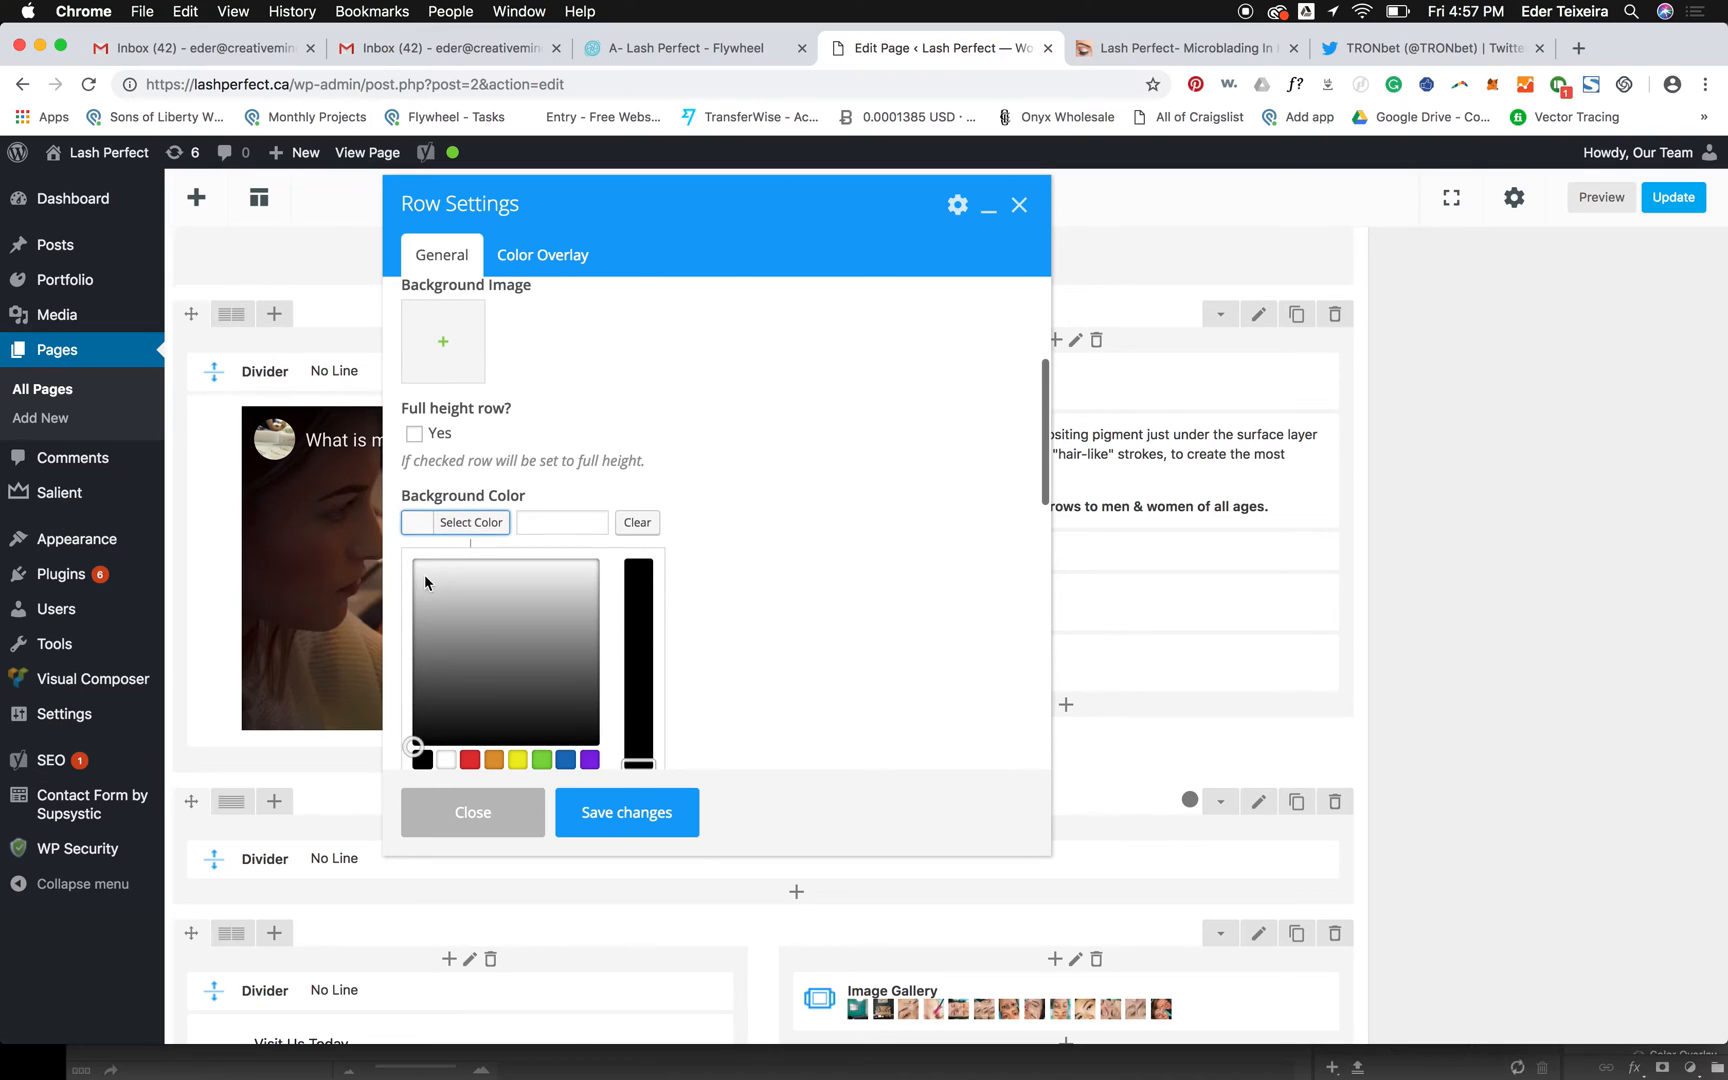
left_click(424, 579)
left_click(571, 817)
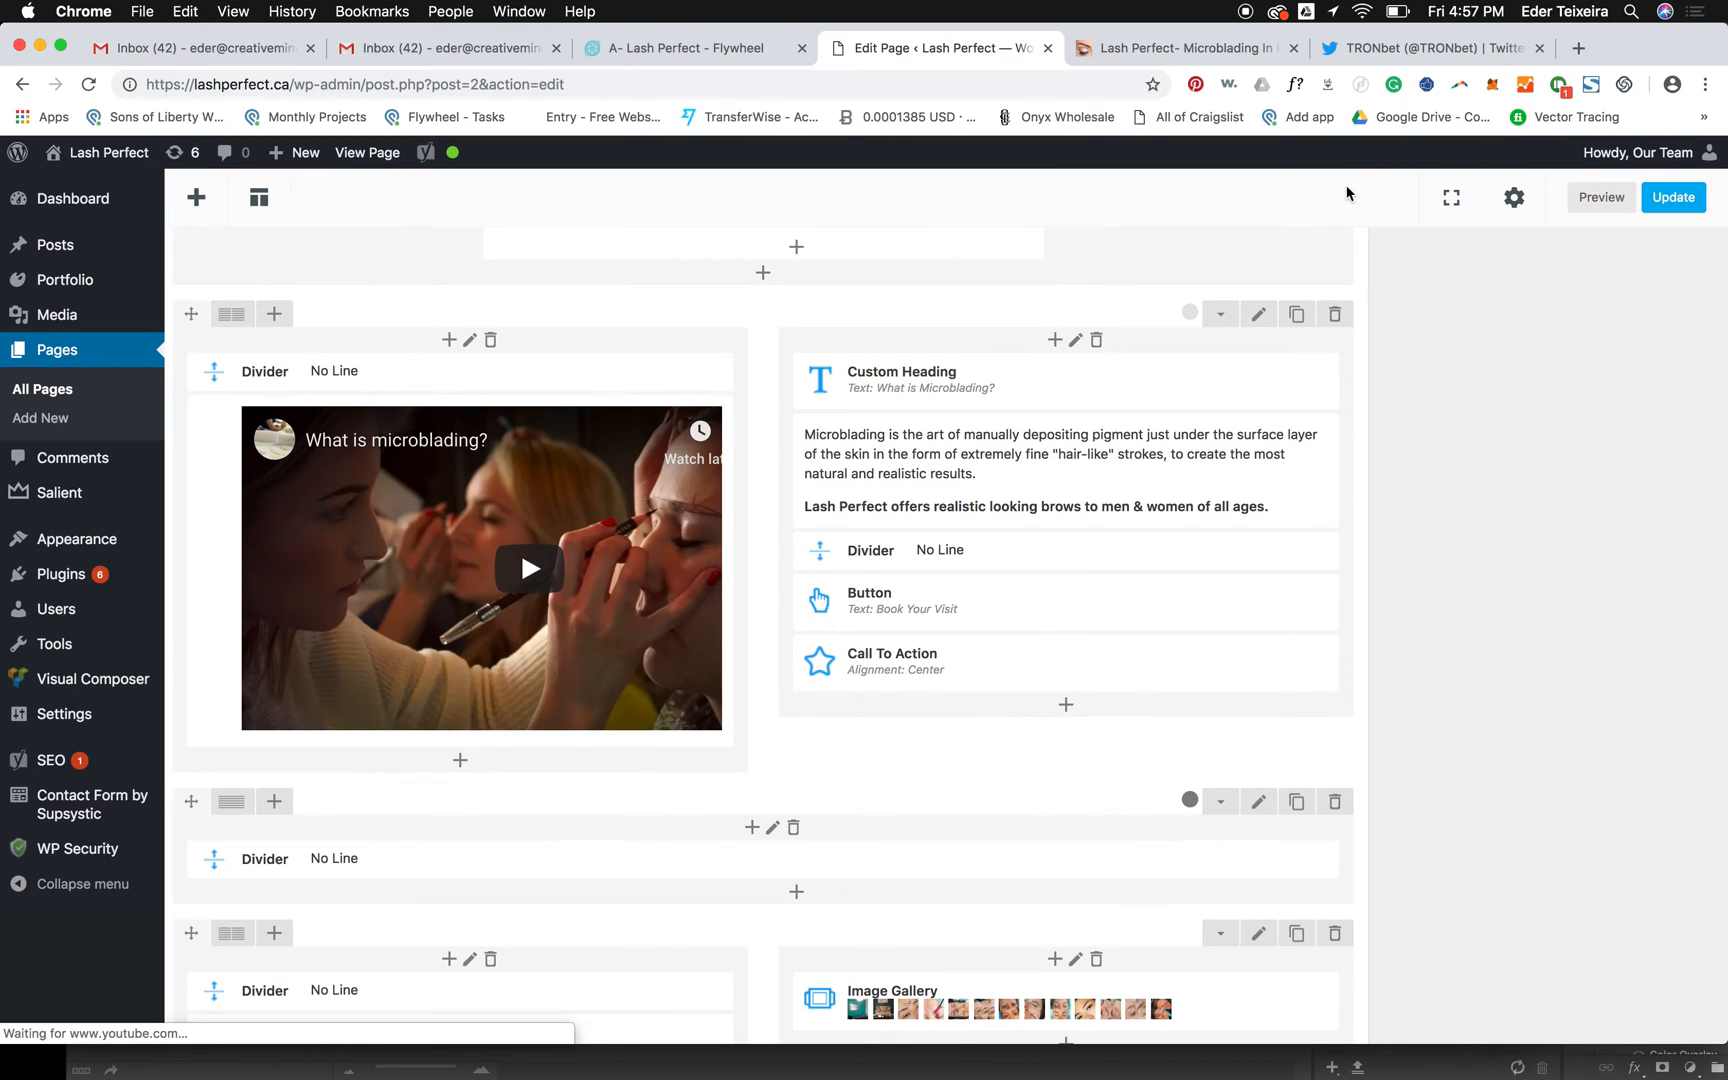
- Set the microblading video row's top and bottom padding to 30 each and save the row settings
left_click(1257, 316)
scroll(490, 560, "down", 3)
scroll(490, 554, "down", 5)
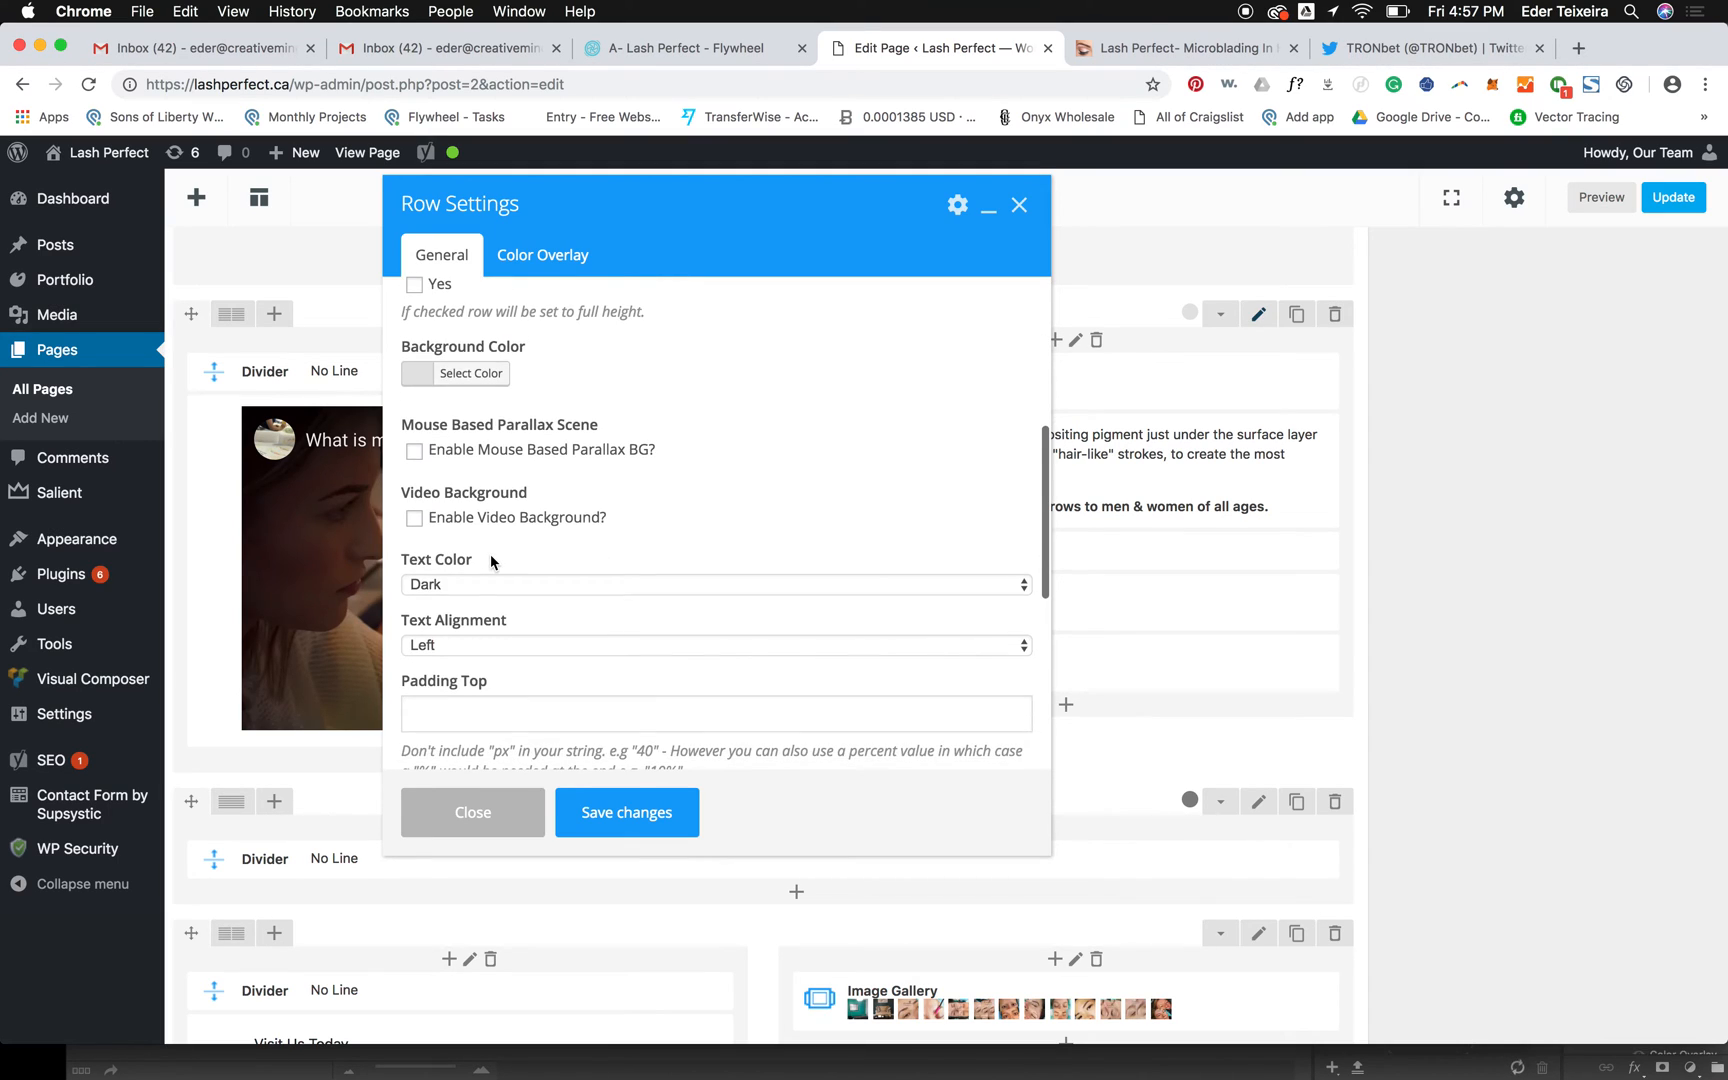
left_click(459, 522)
type("30")
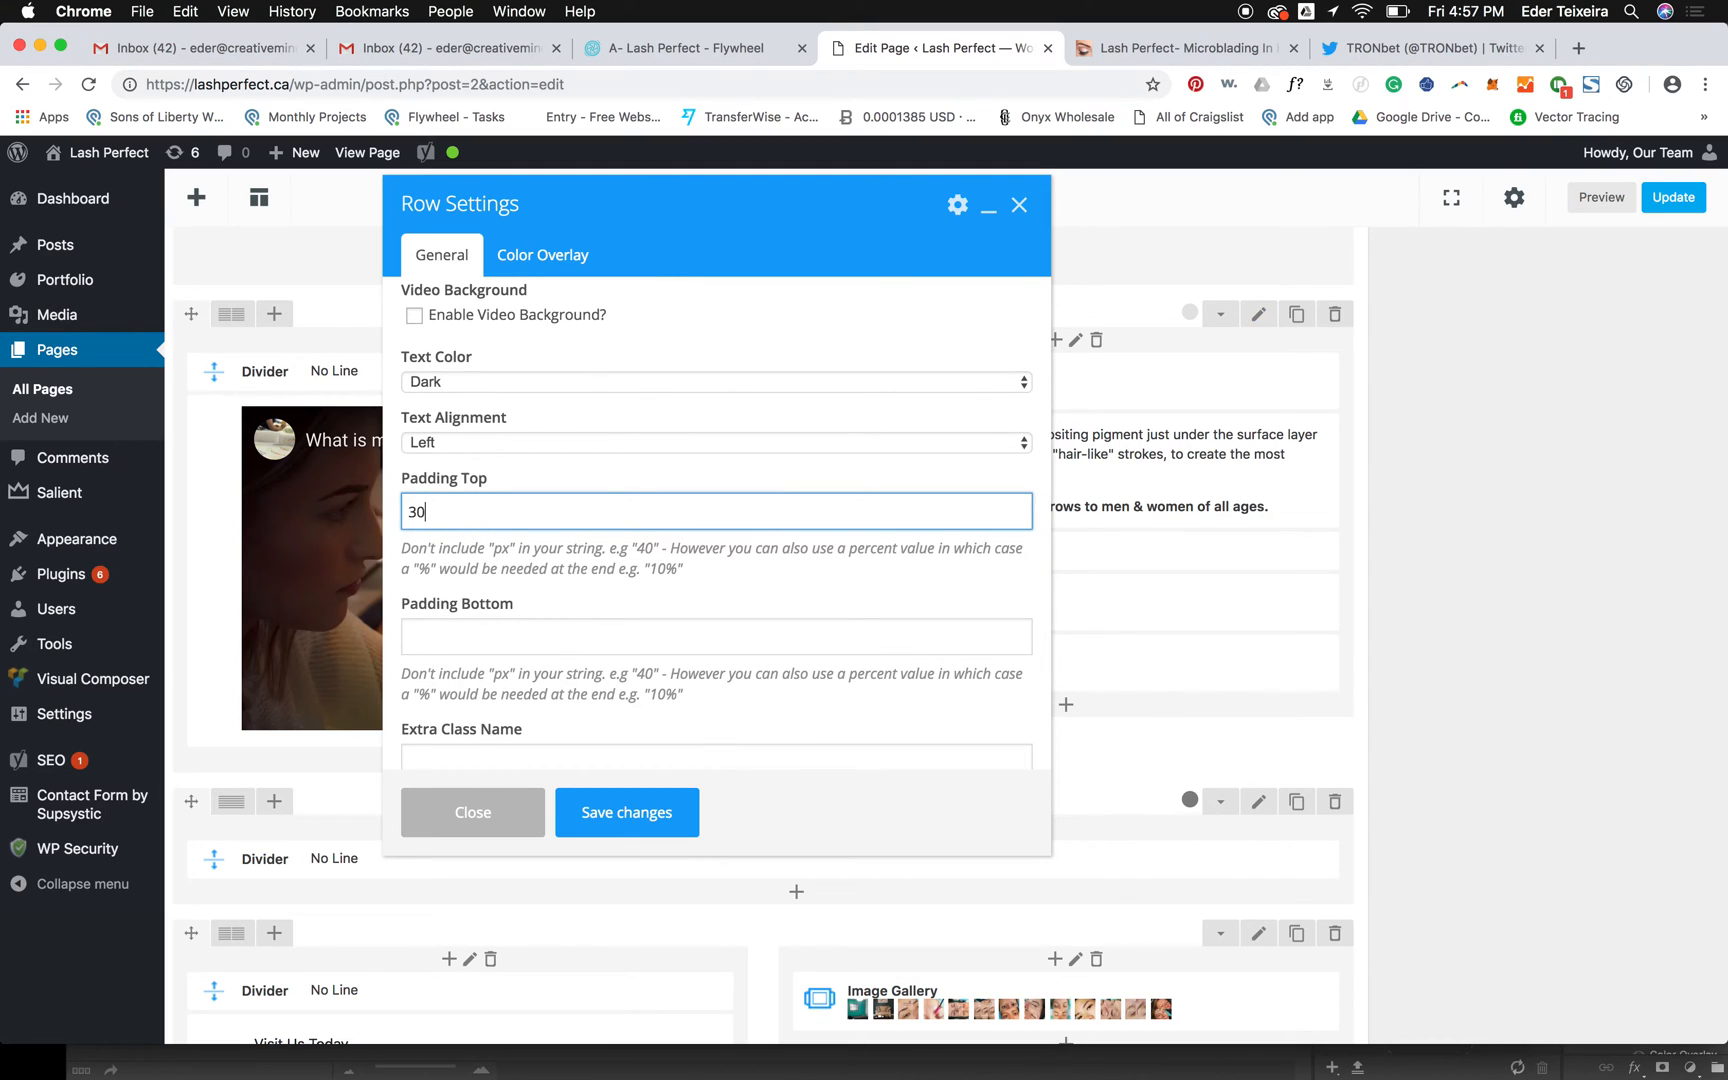
left_click(426, 632)
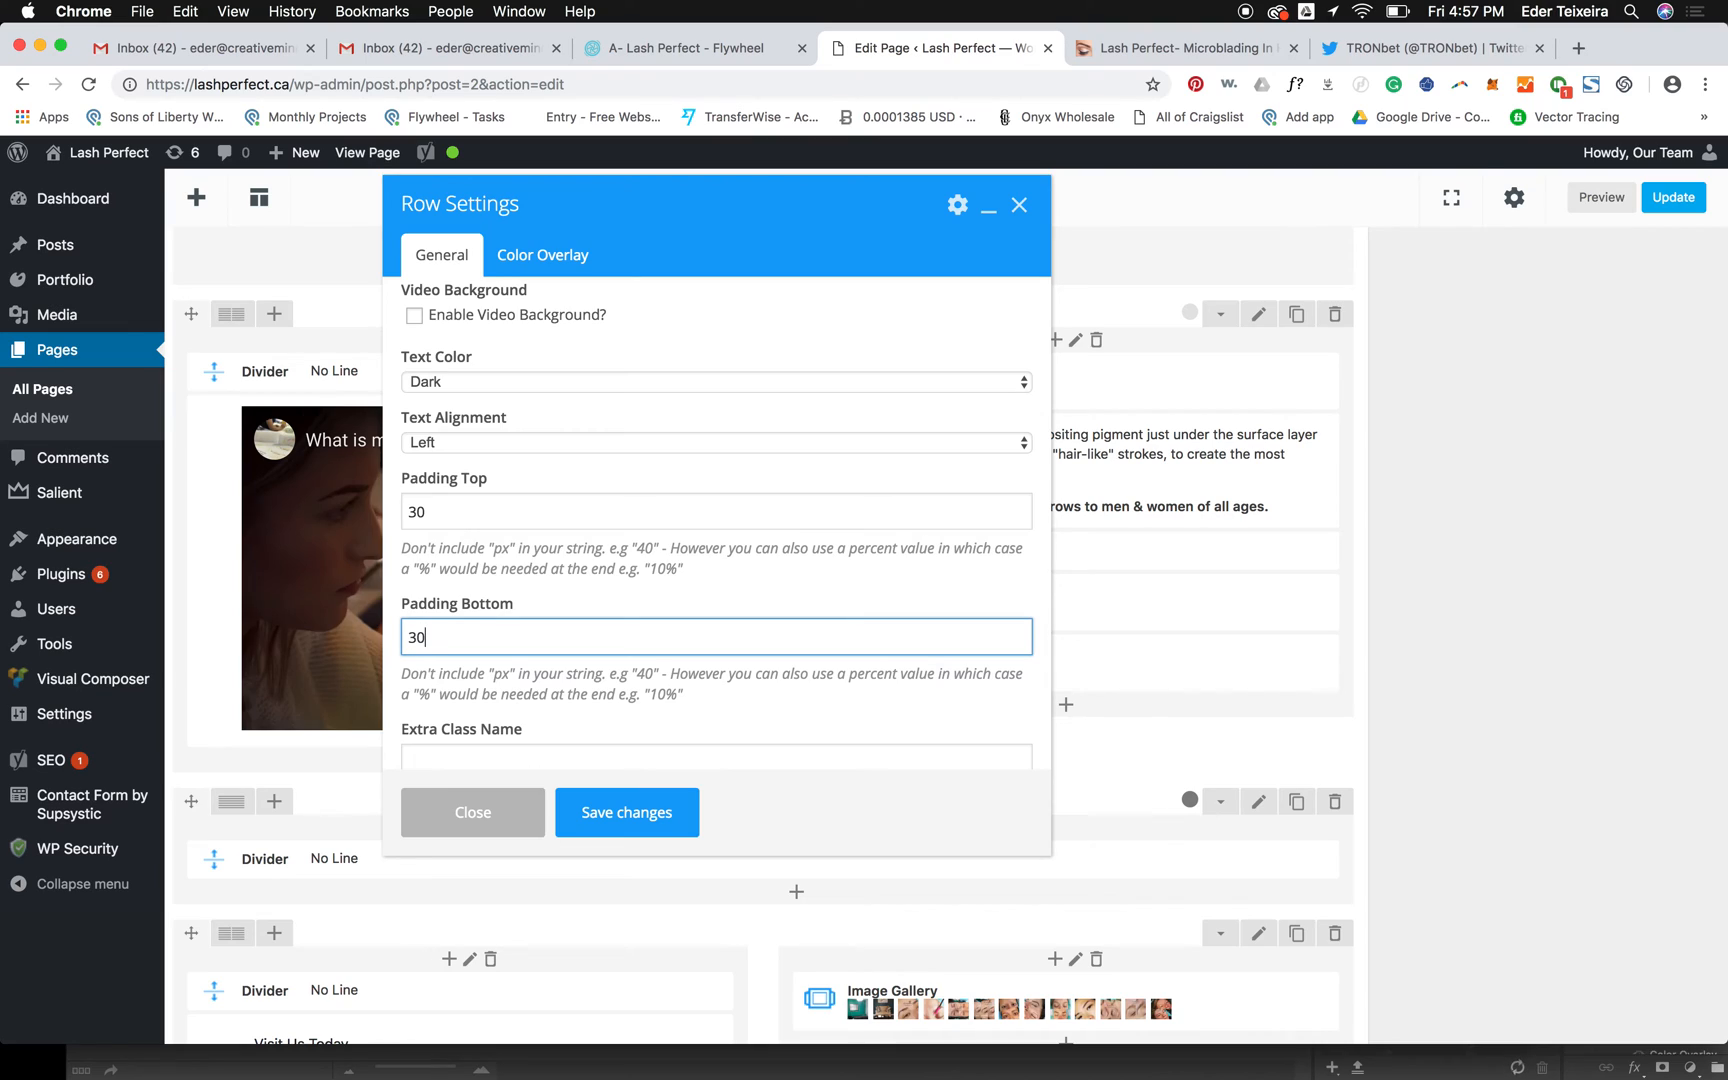
left_click(628, 825)
- Preview the page to check the padding around the grey microblading video row
left_click(1595, 197)
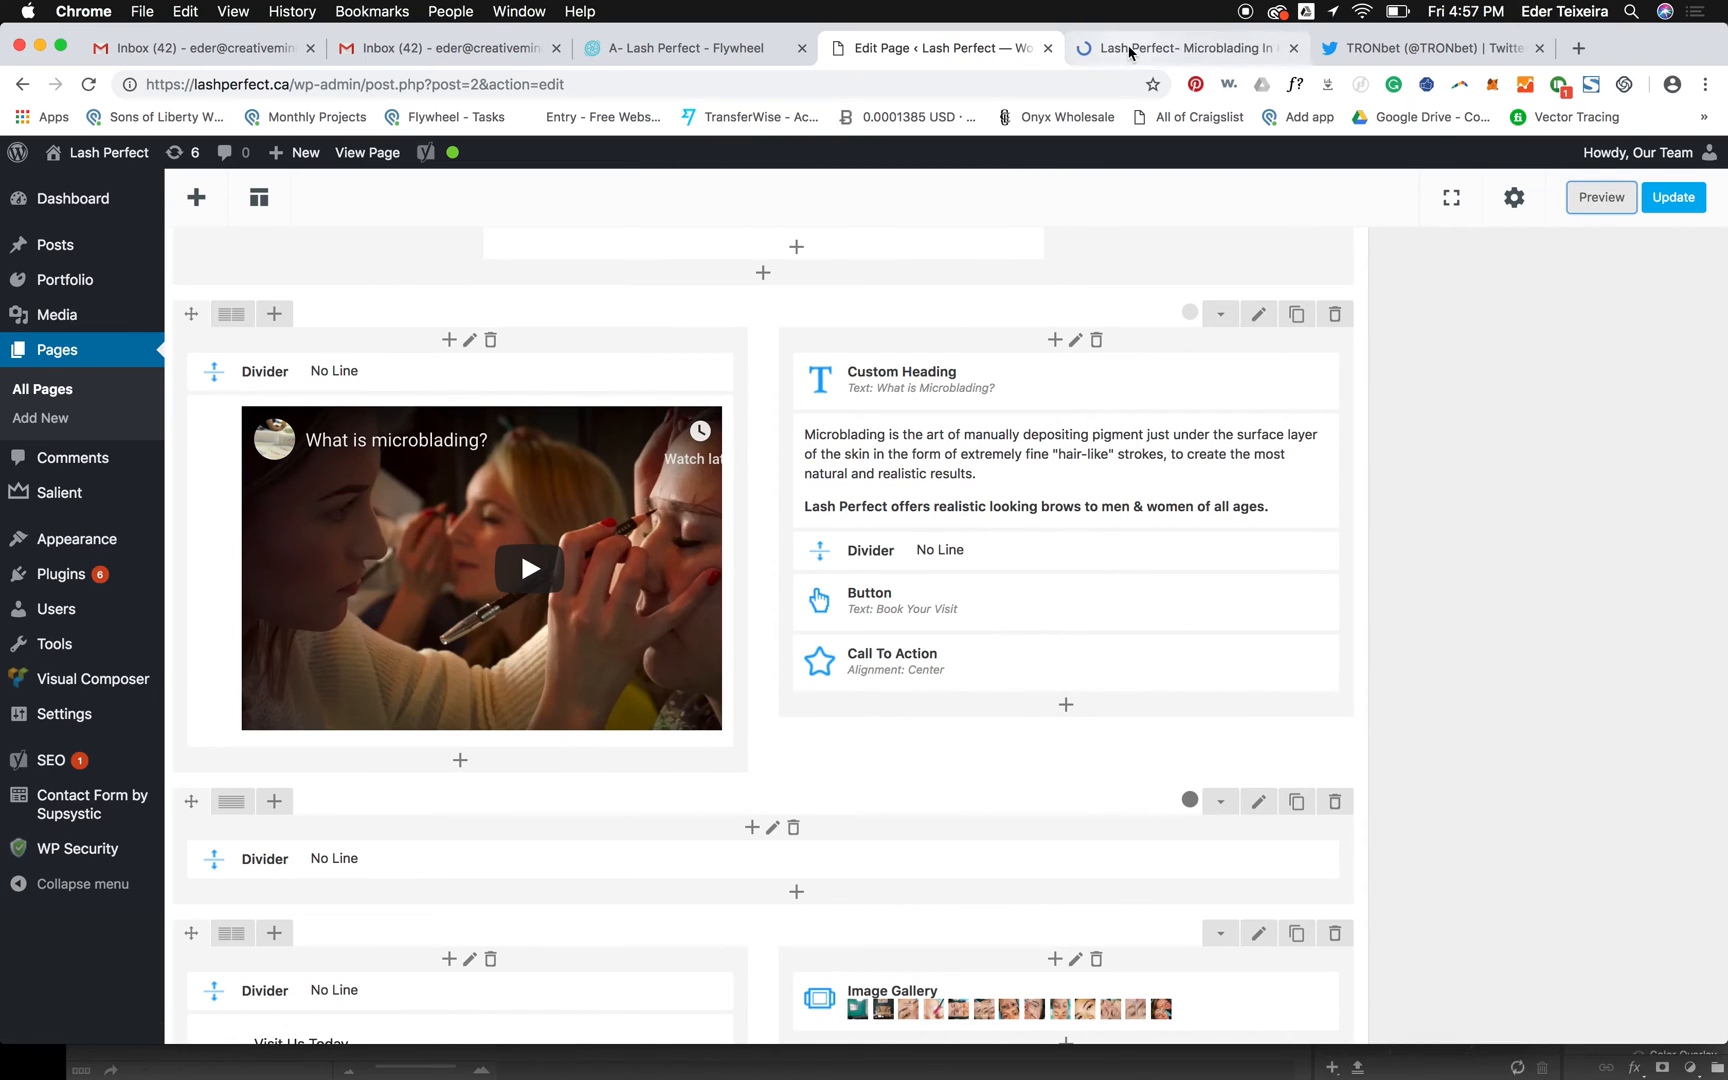
left_click(1130, 46)
scroll(975, 541, "down", 15)
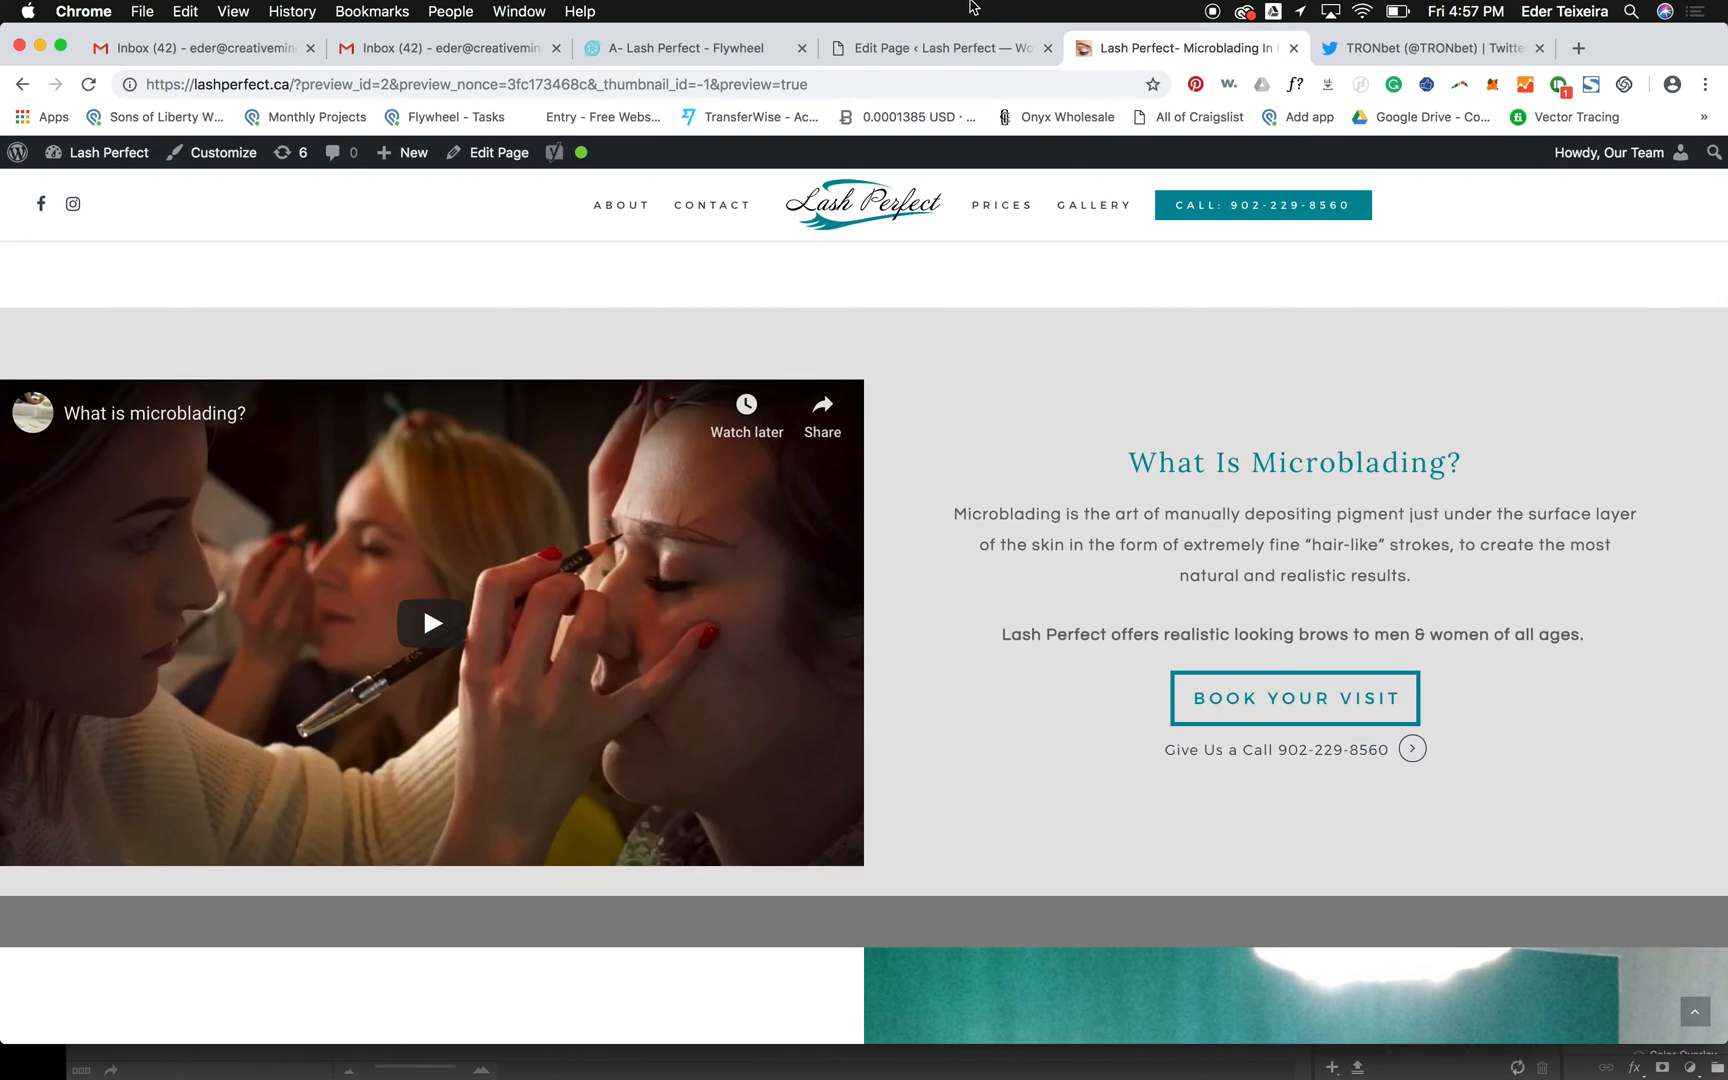
- Return to the editor and delete the divider above the microblading video
left_click(948, 52)
left_click(529, 373)
left_click(1008, 200)
- Preview the page again to check the spacing of the eyebrow heading and microblading video rows, and return to the editor to review them
left_click(1590, 205)
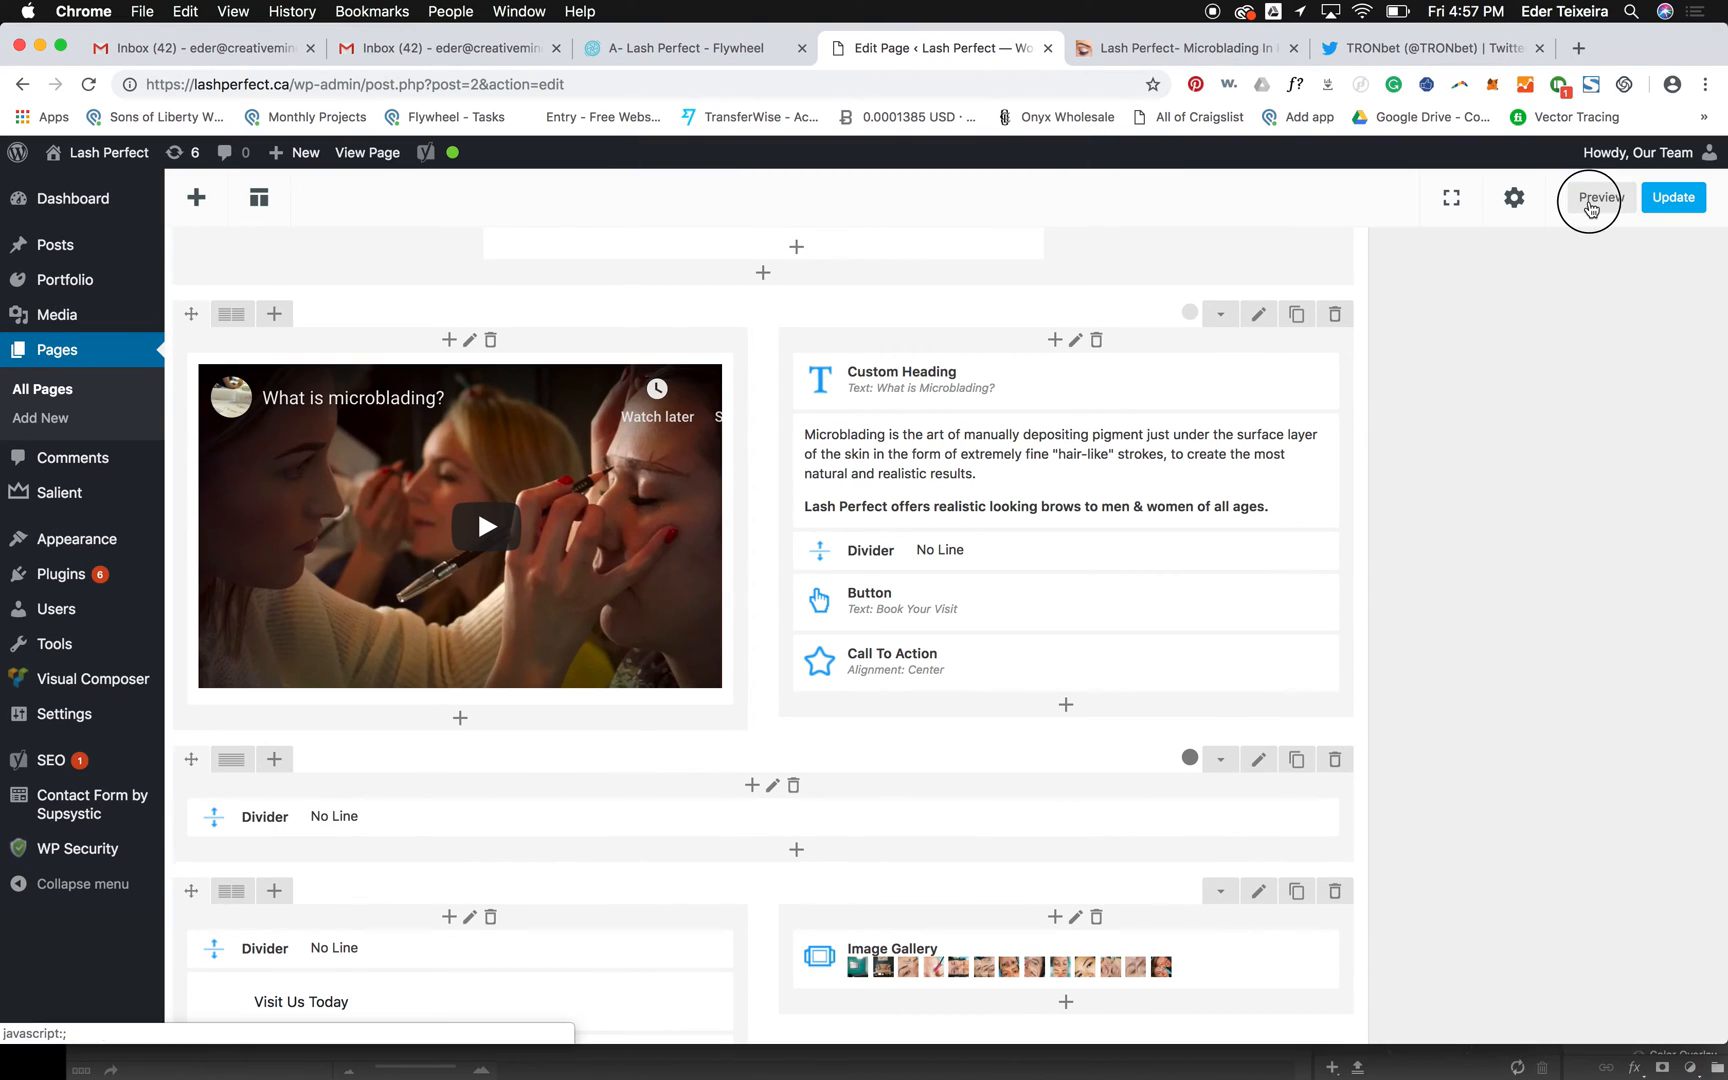
left_click(1156, 52)
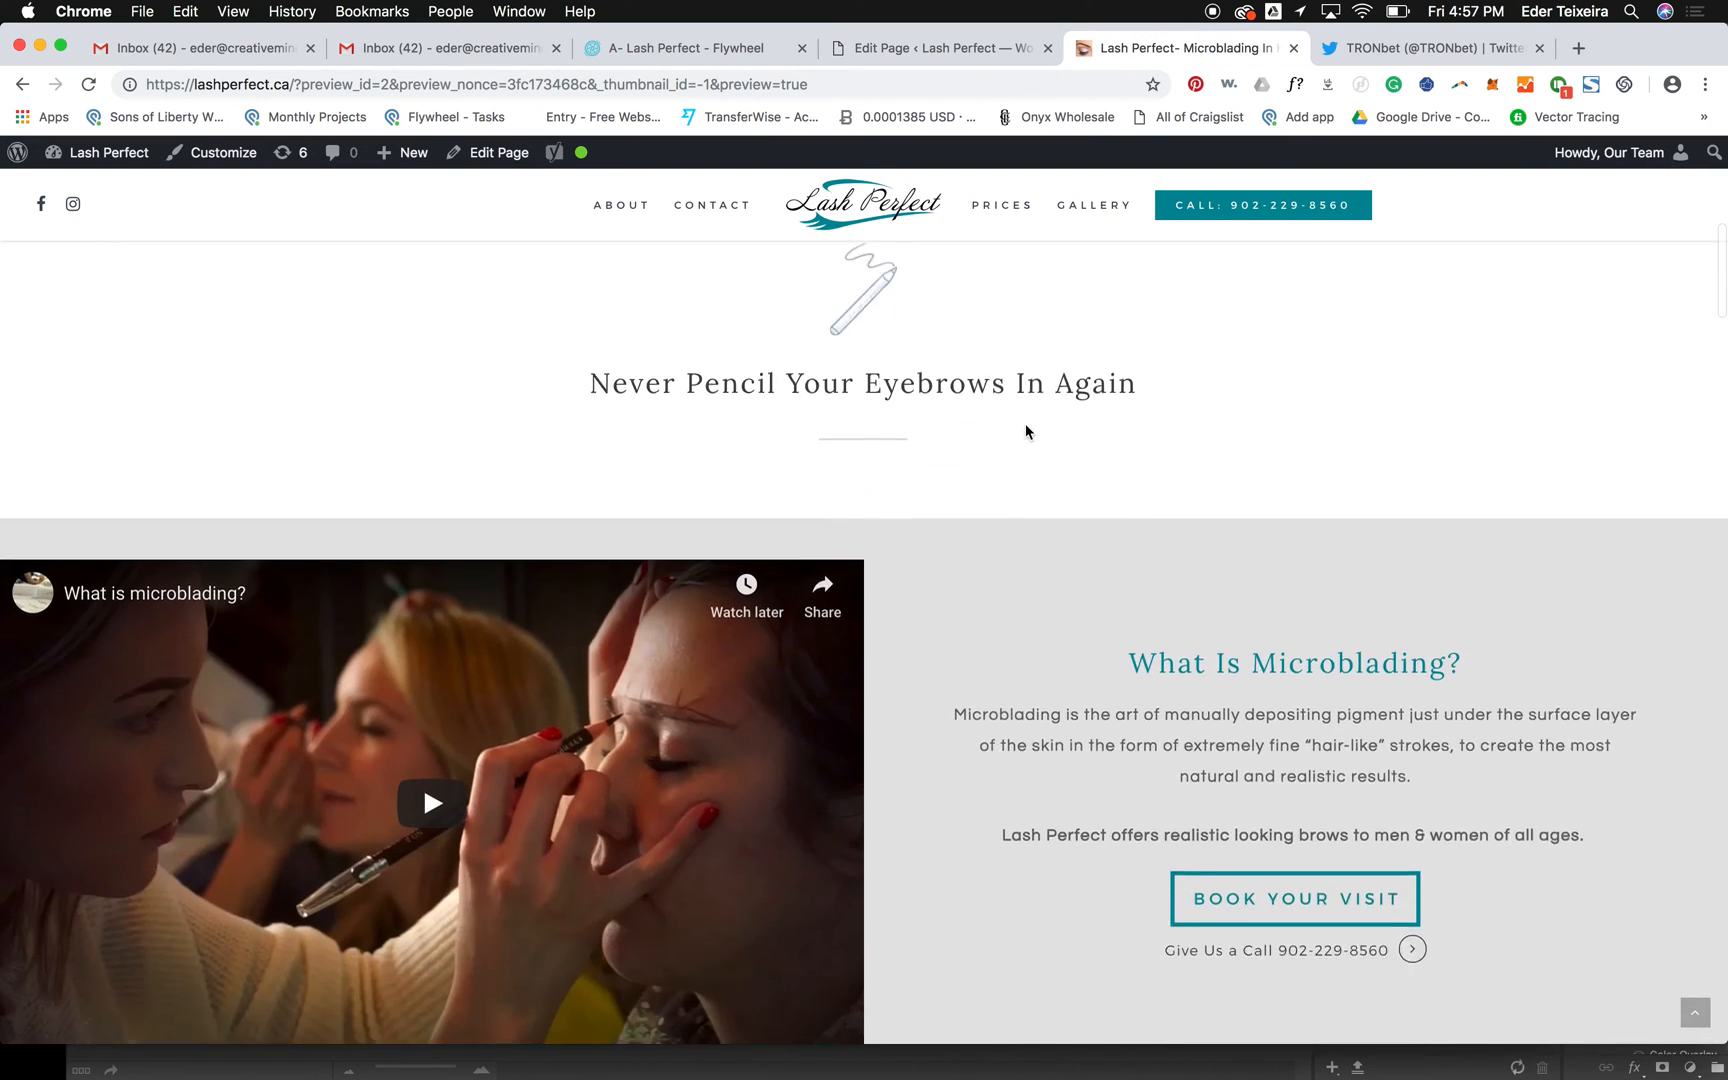
scroll(848, 405, "up", 5)
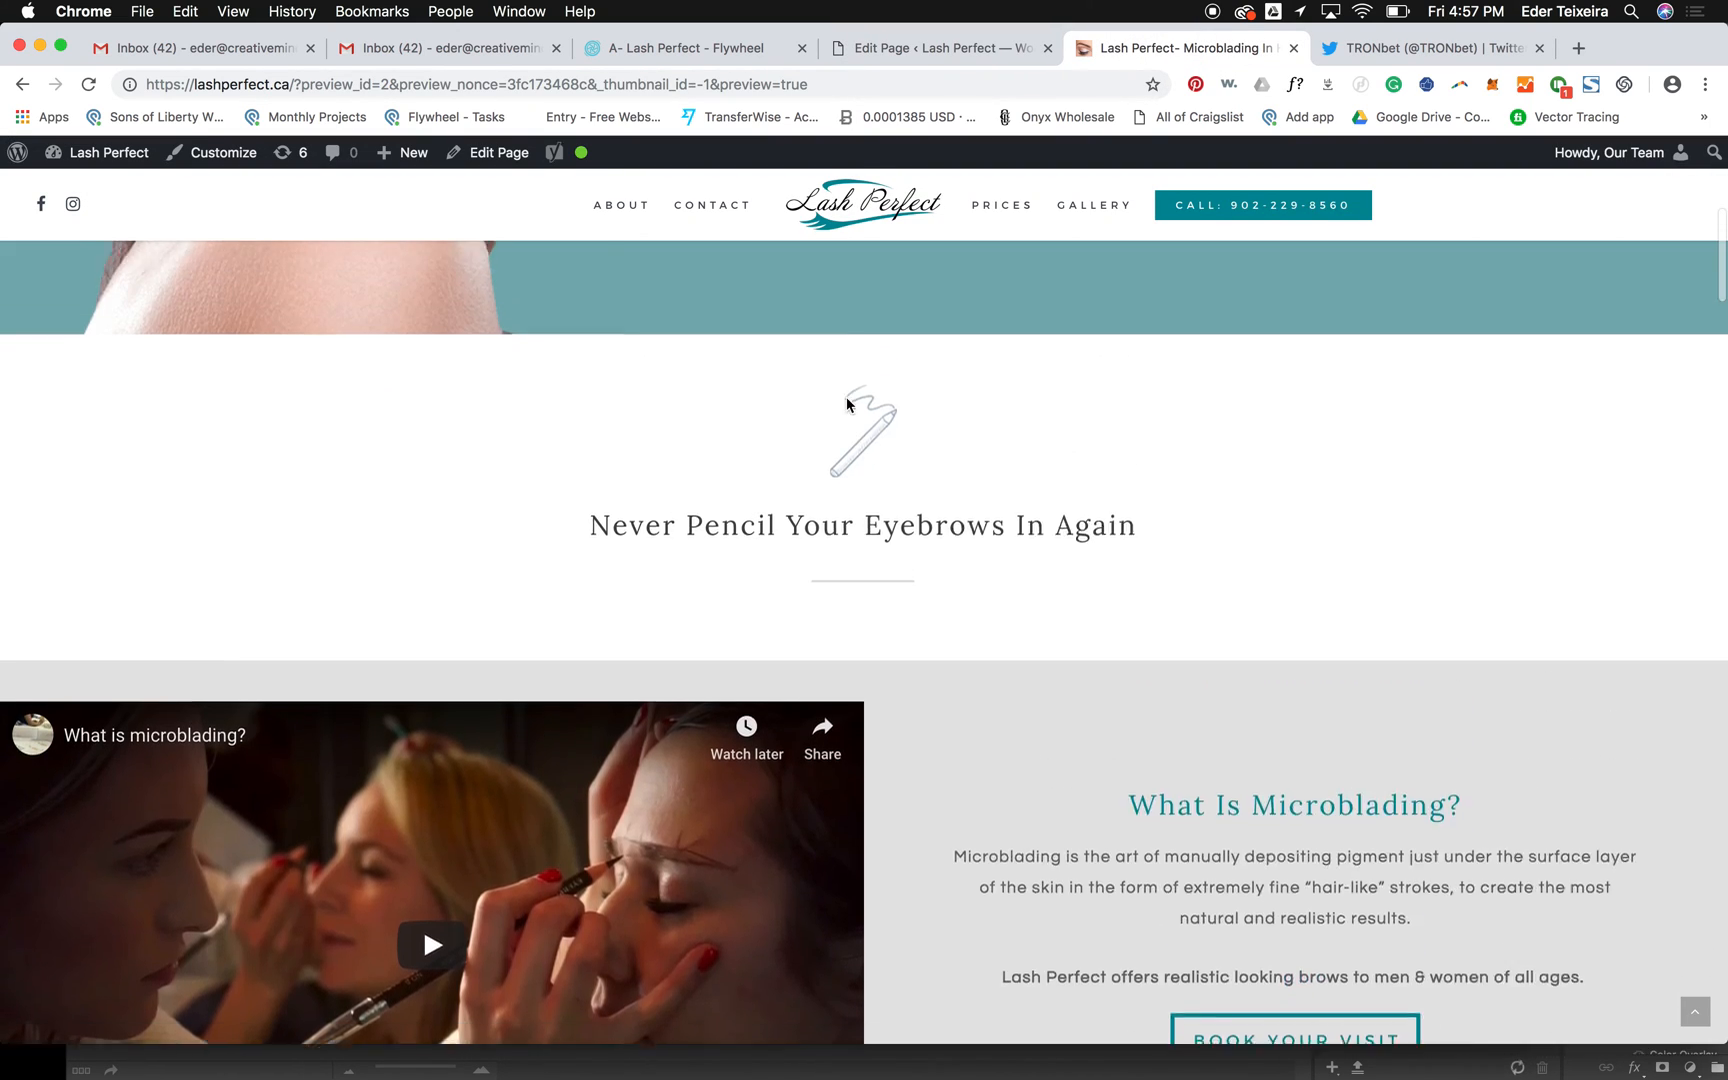
left_click(948, 44)
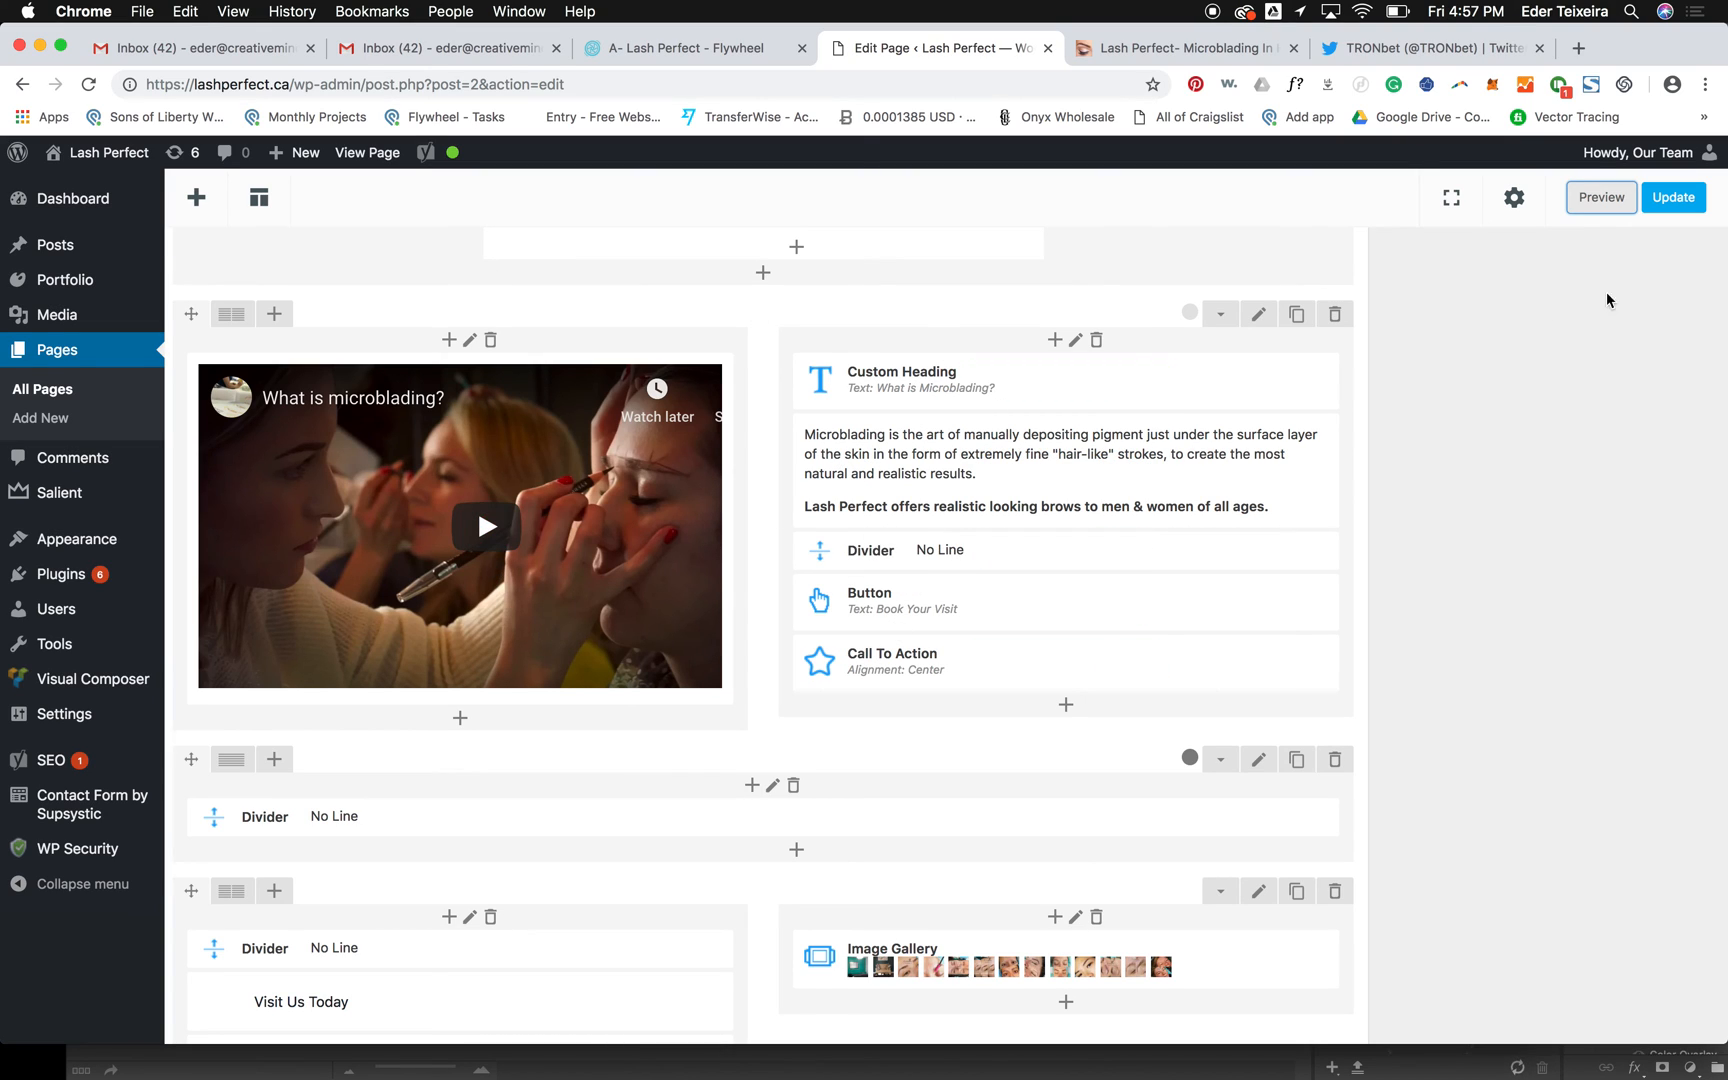
scroll(1620, 302, "up", 5)
scroll(1620, 302, "left", 1)
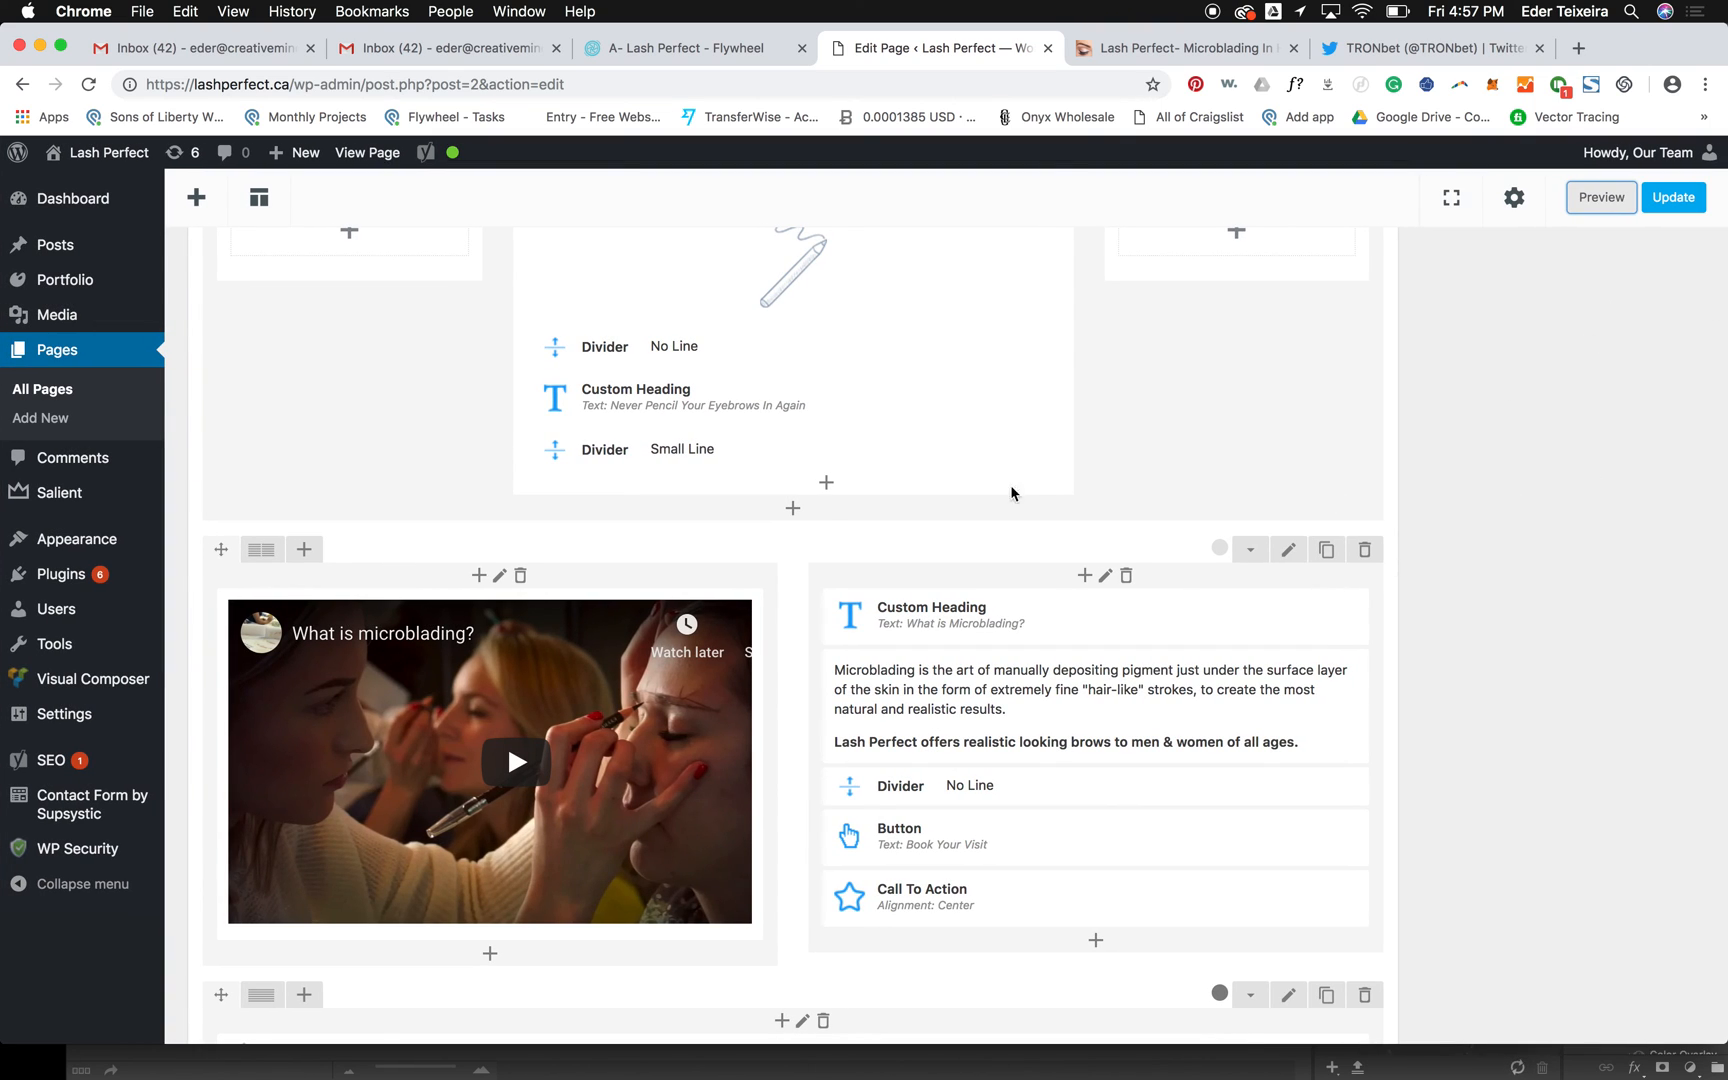
scroll(1030, 487, "down", 5)
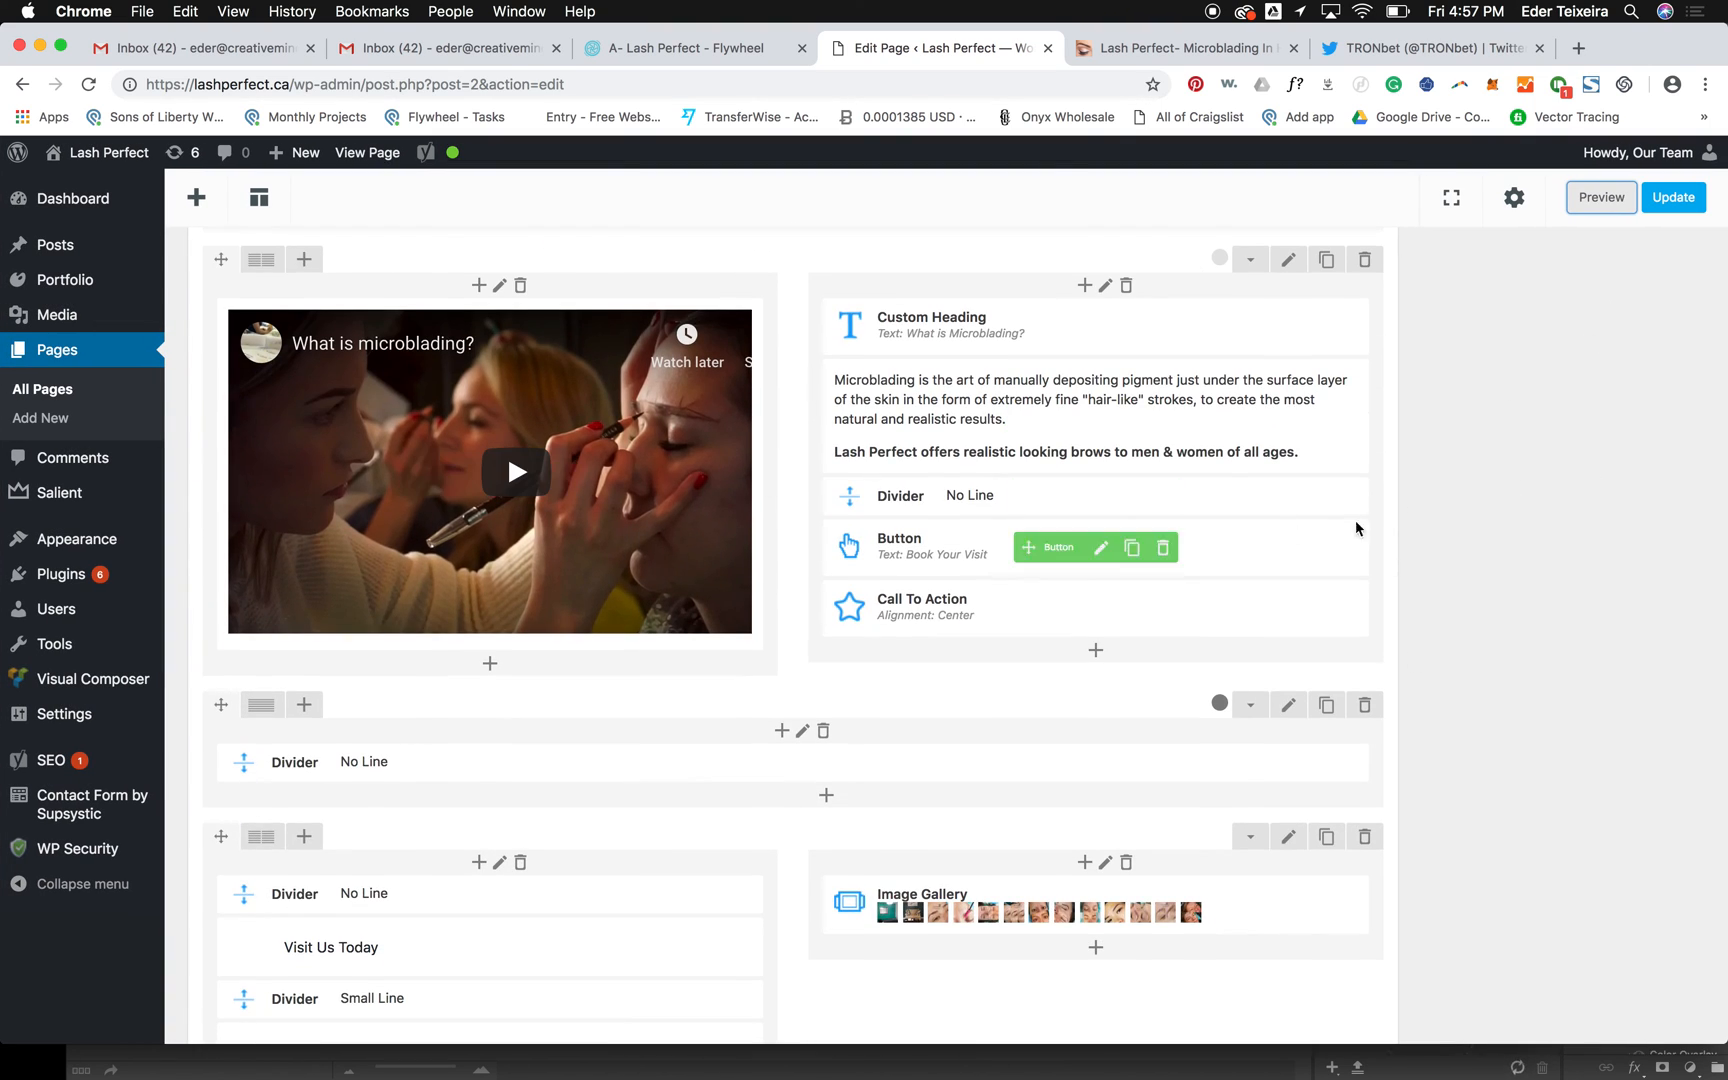